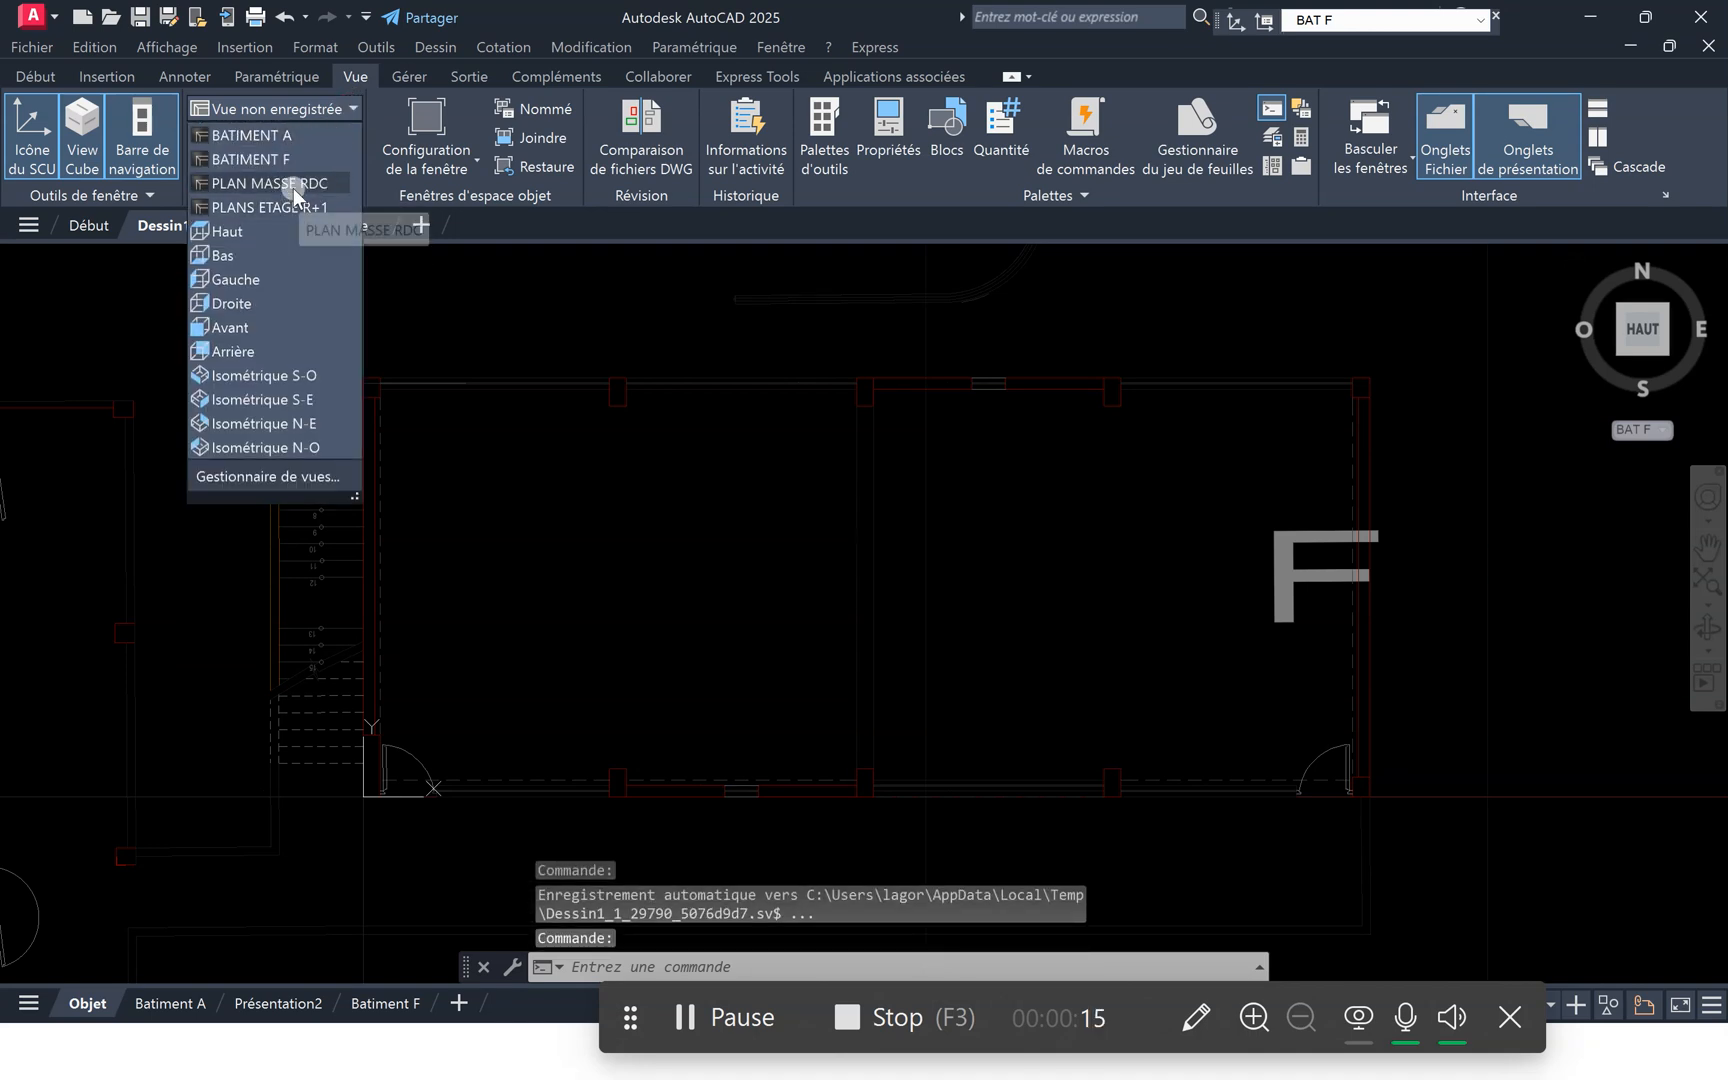
Restore the named view PLAN MASSE RDC, followed by the named view BATIMENT F.
left_click(293, 186)
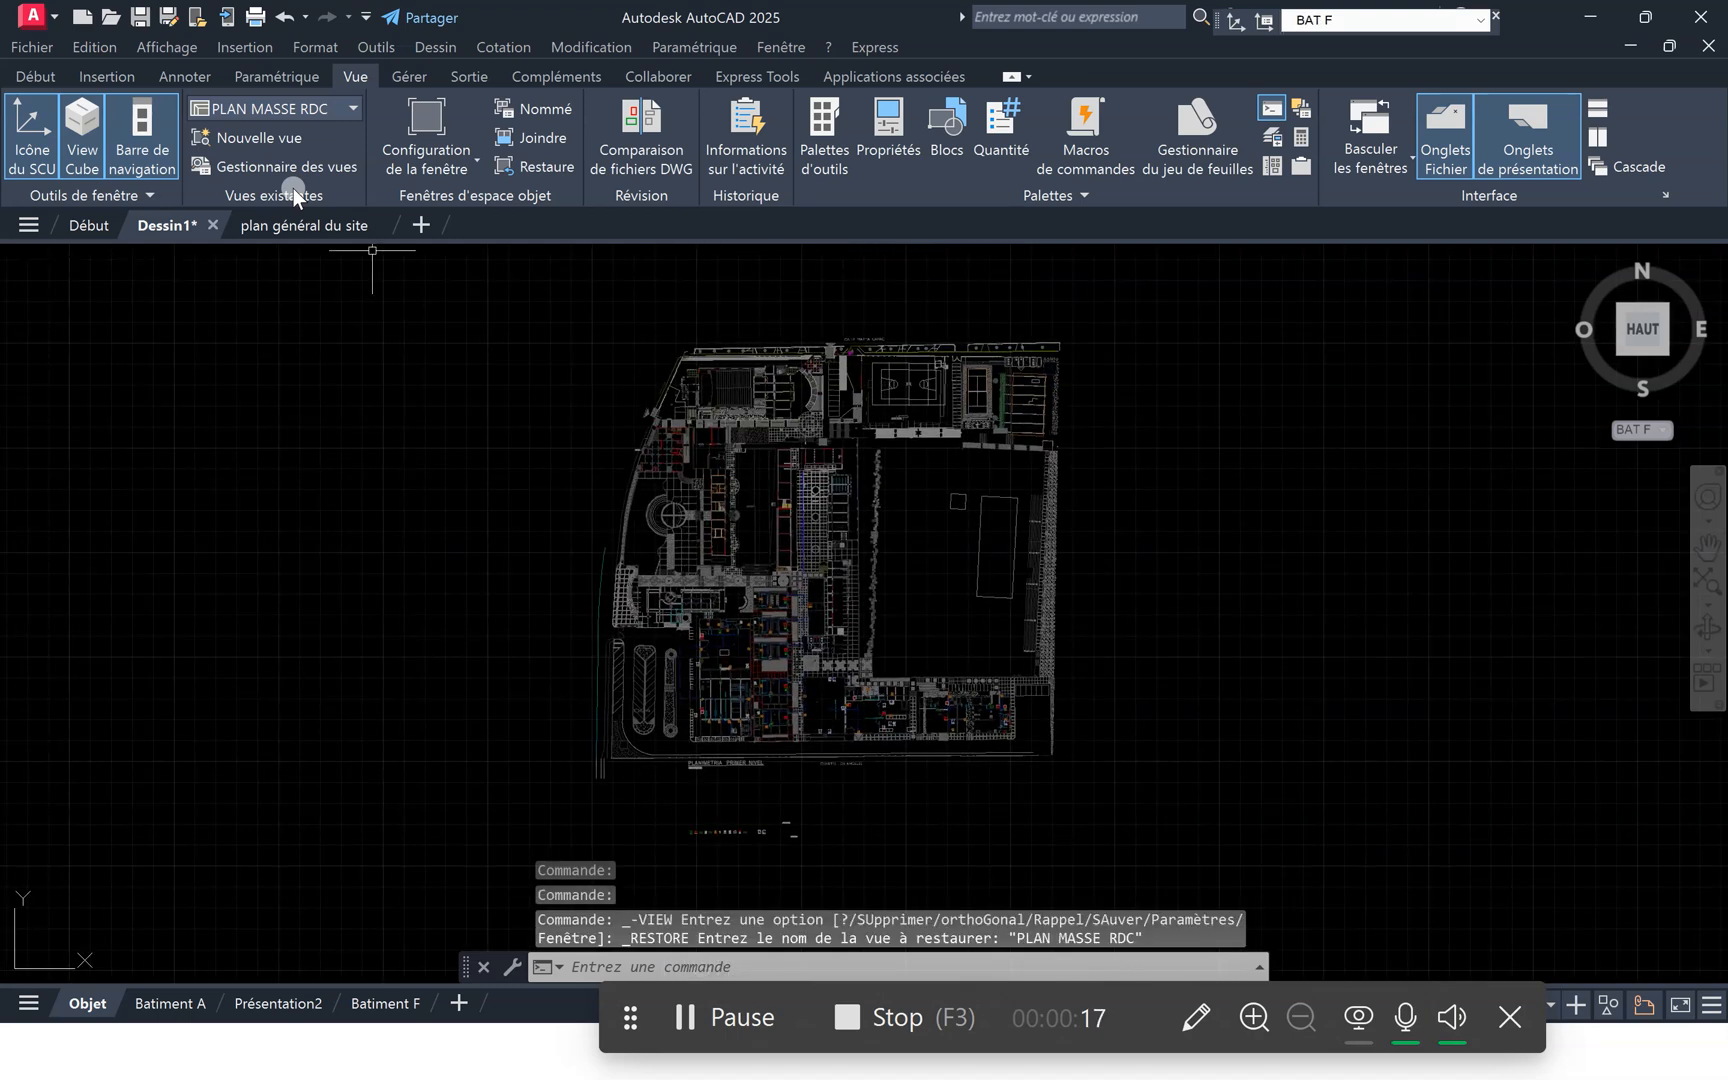
left_click(357, 106)
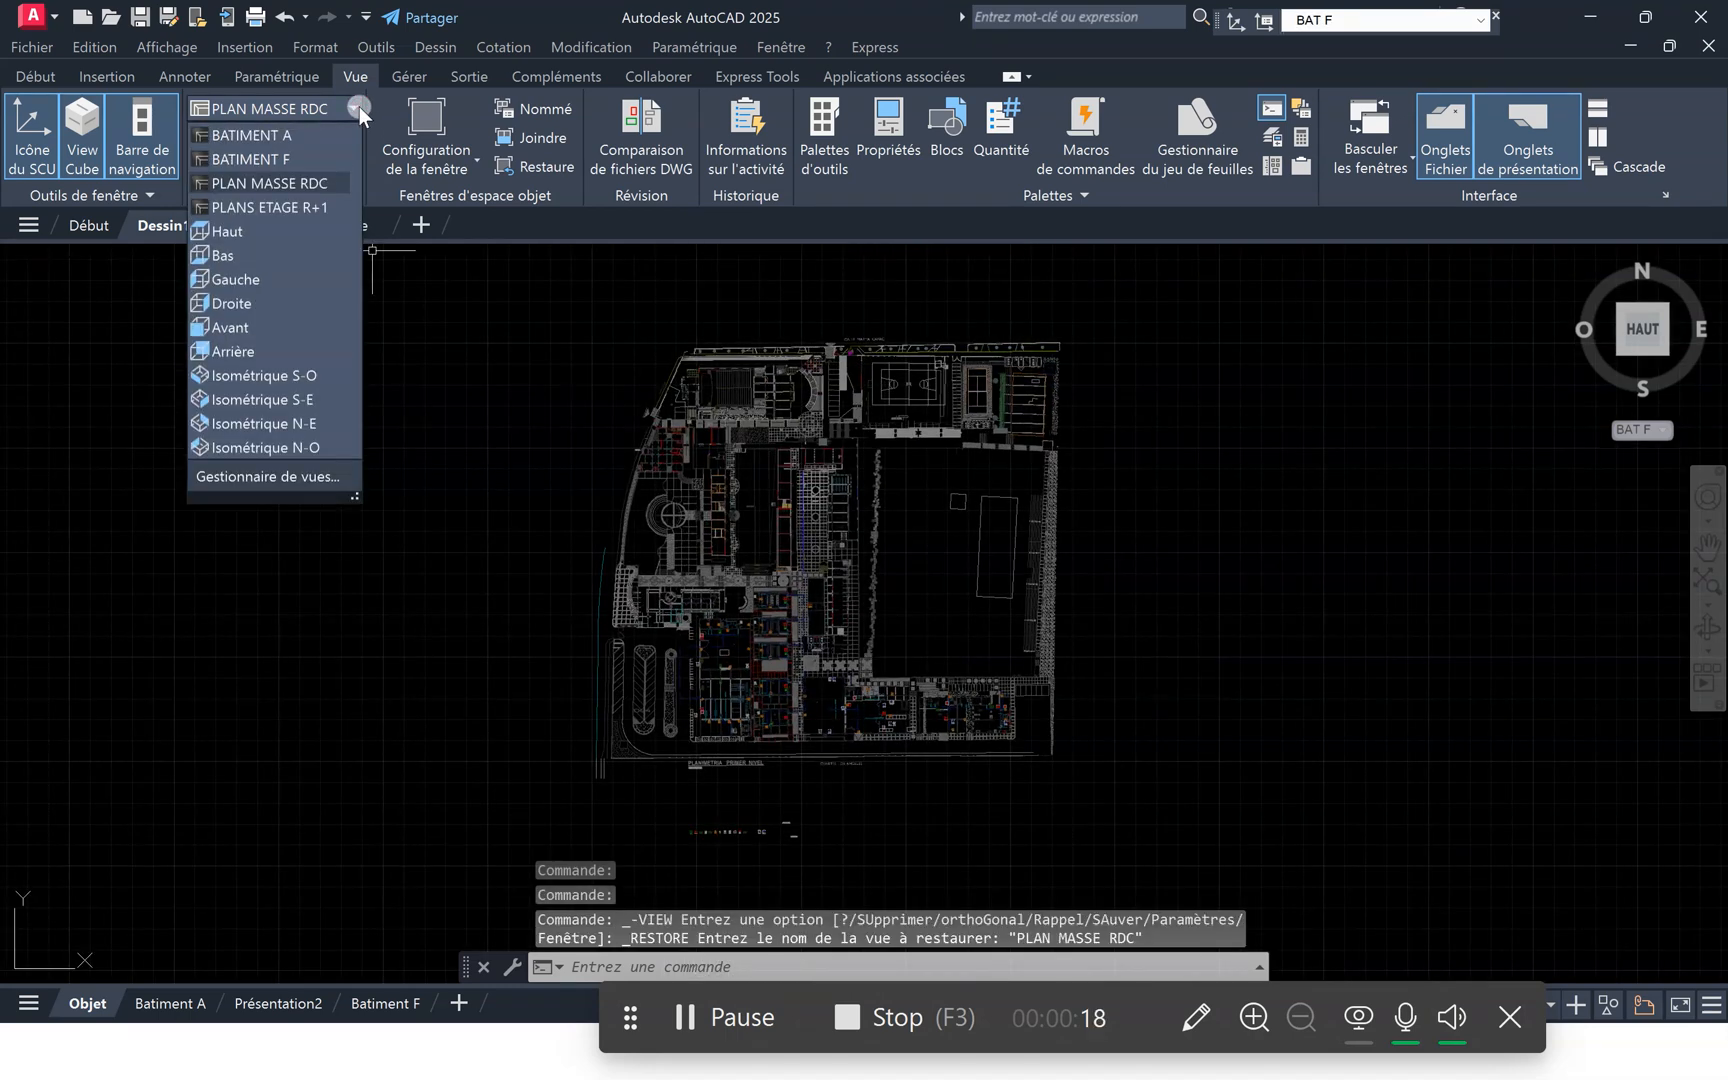
left_click(289, 158)
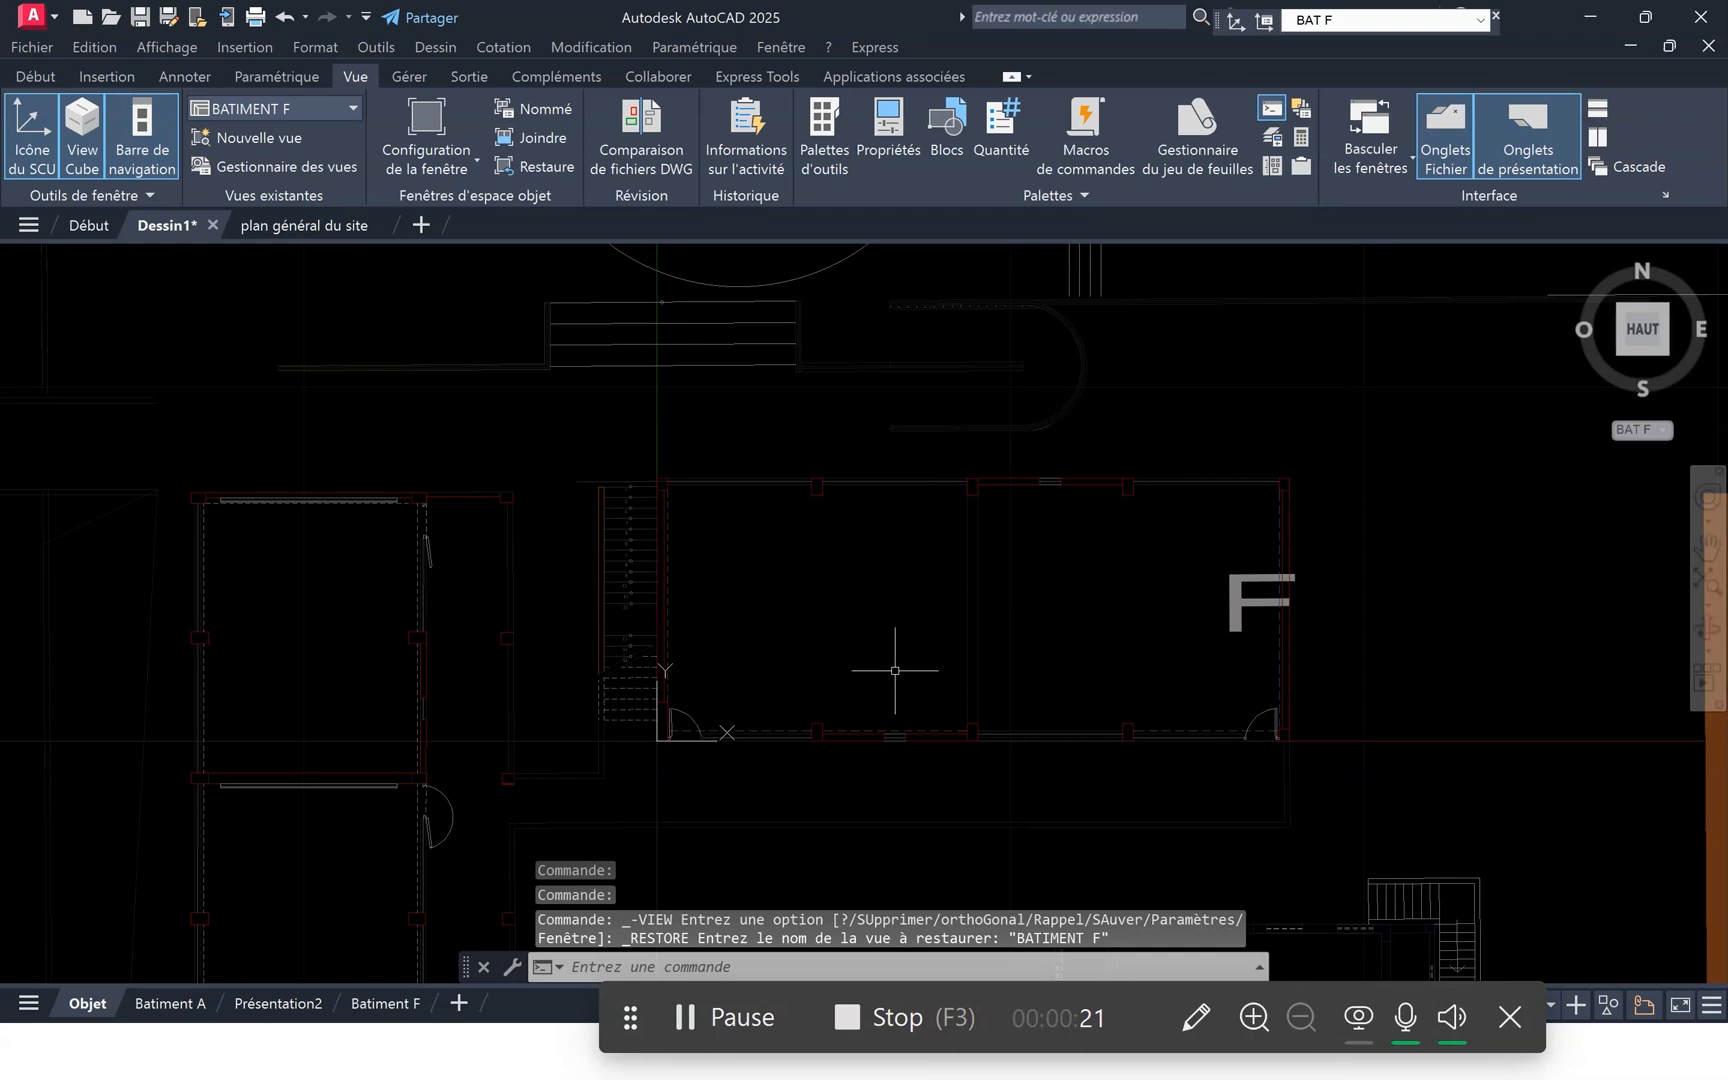
scroll(1175, 645, "up", 2)
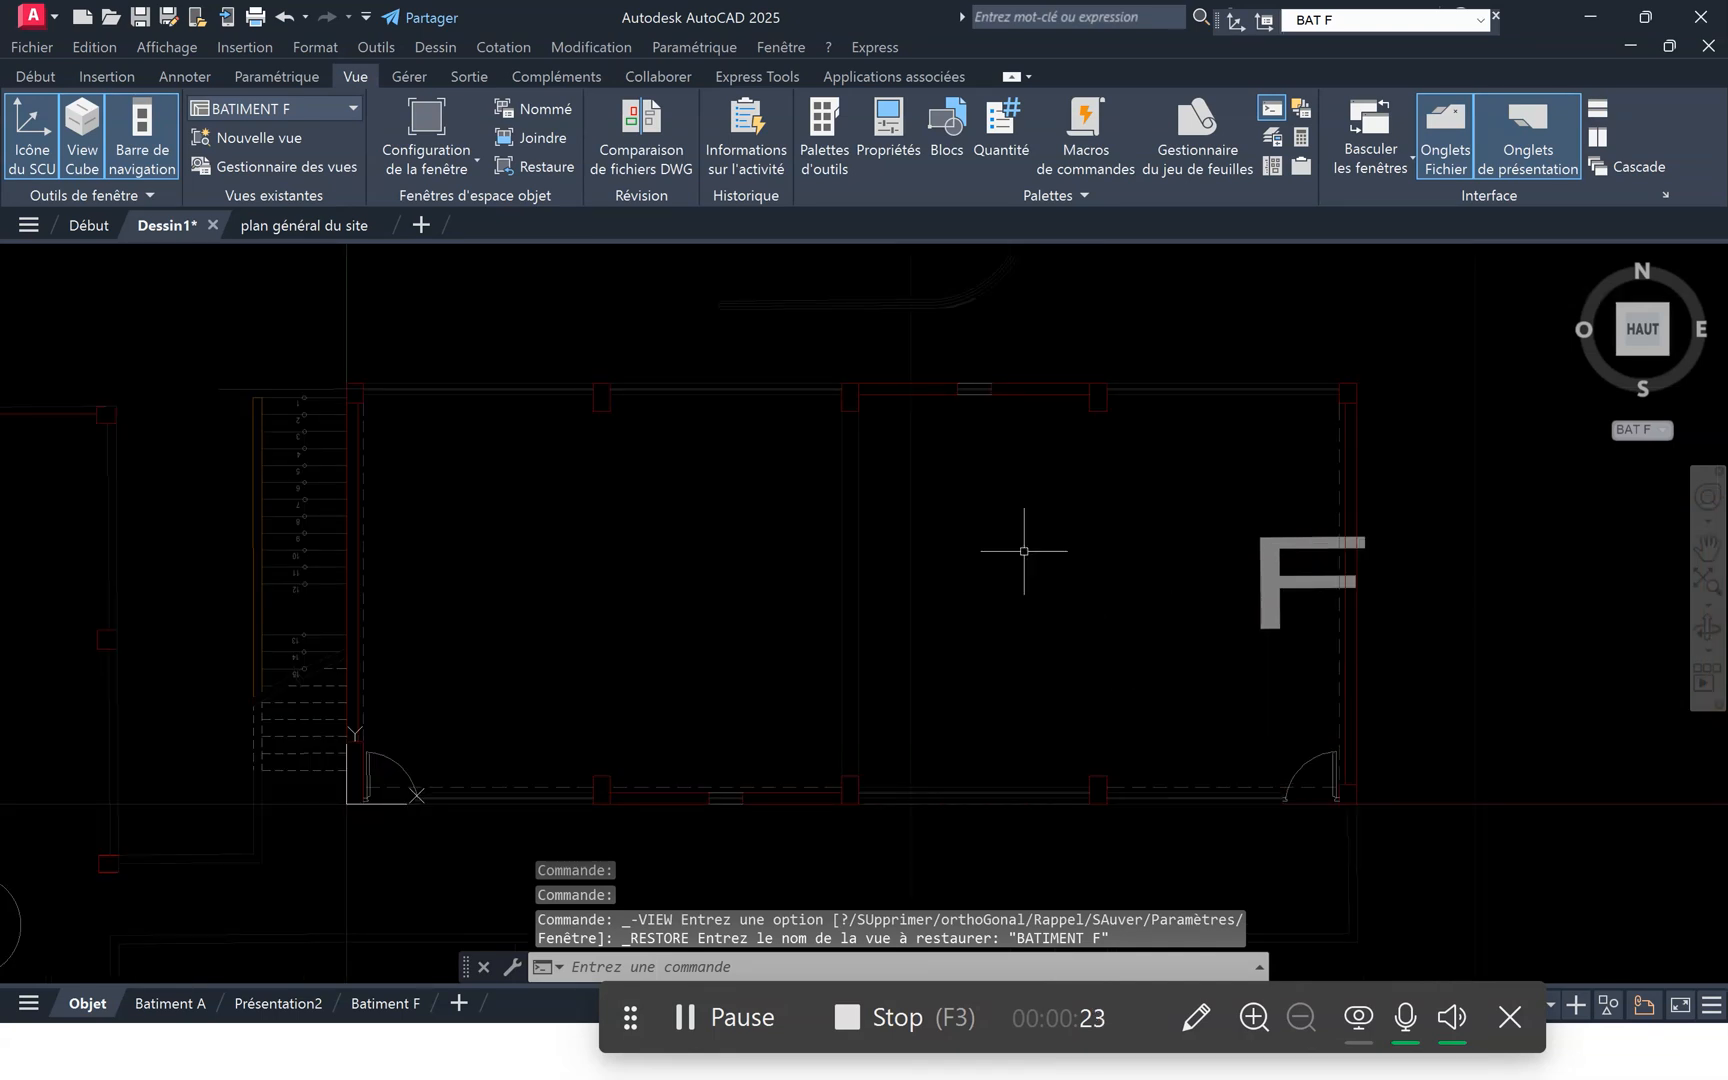
Make EVAC the current layer.
left_click(35, 78)
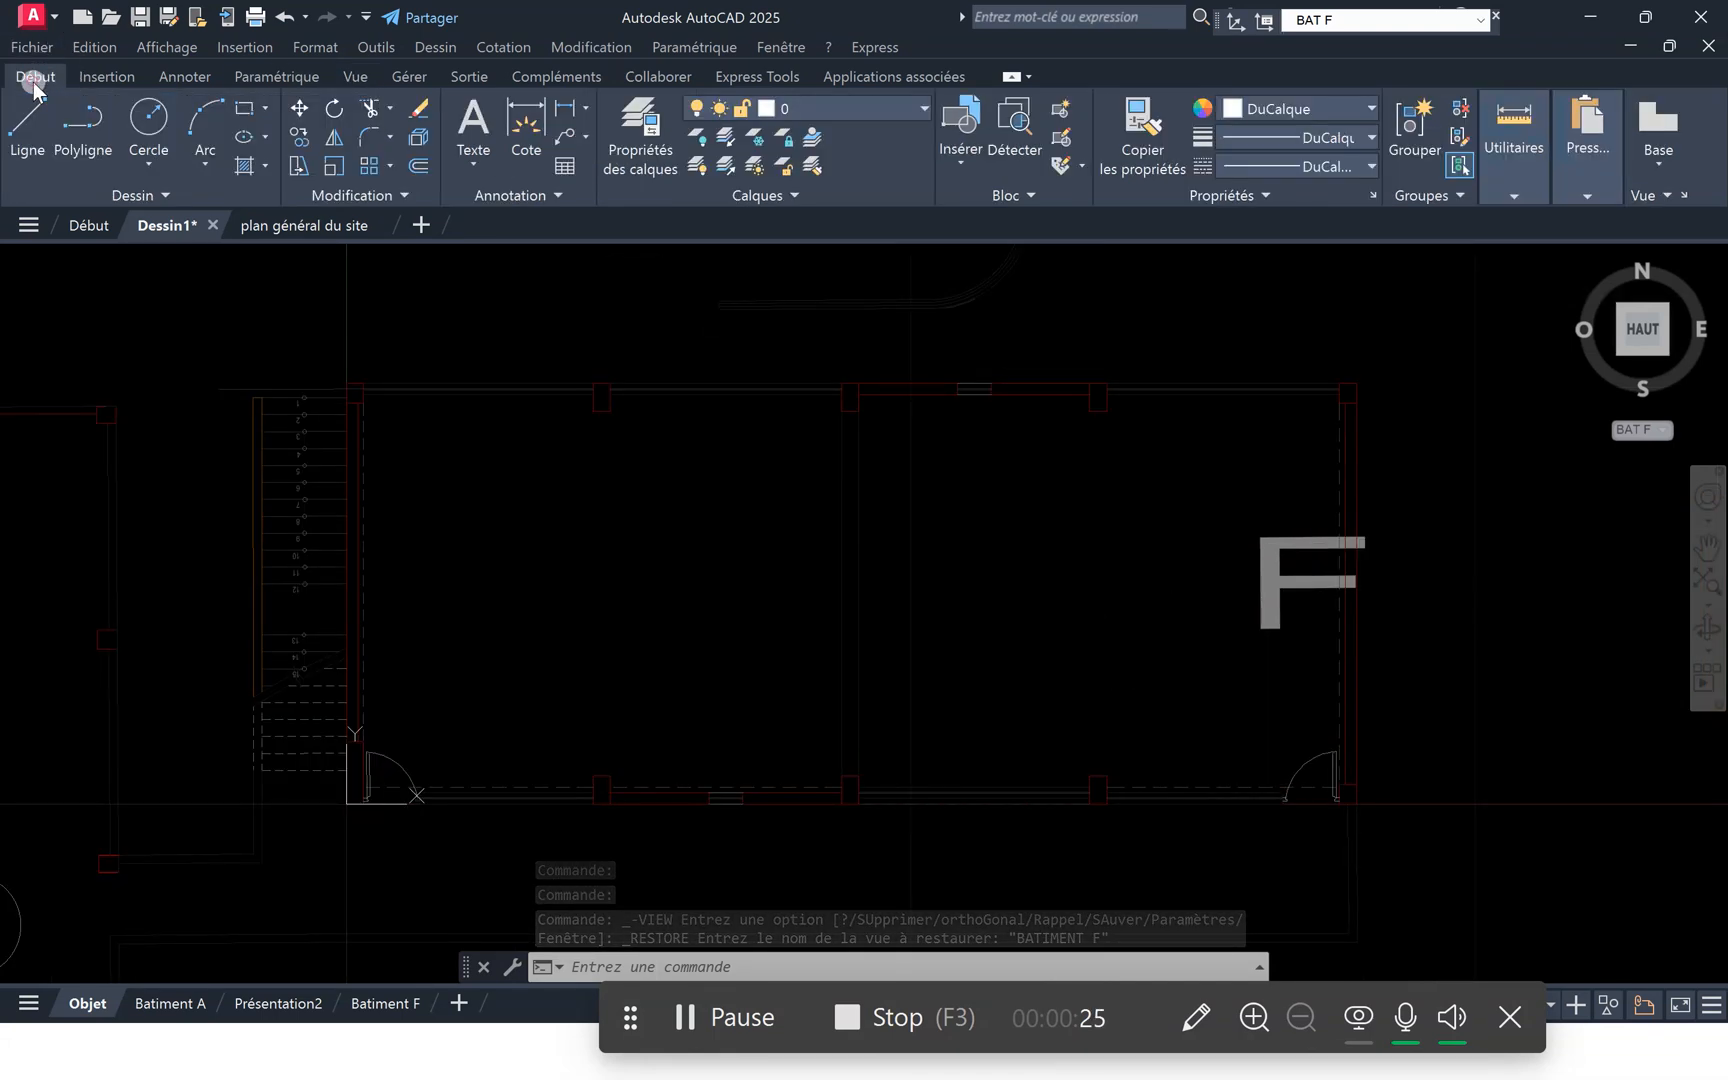
left_click(913, 107)
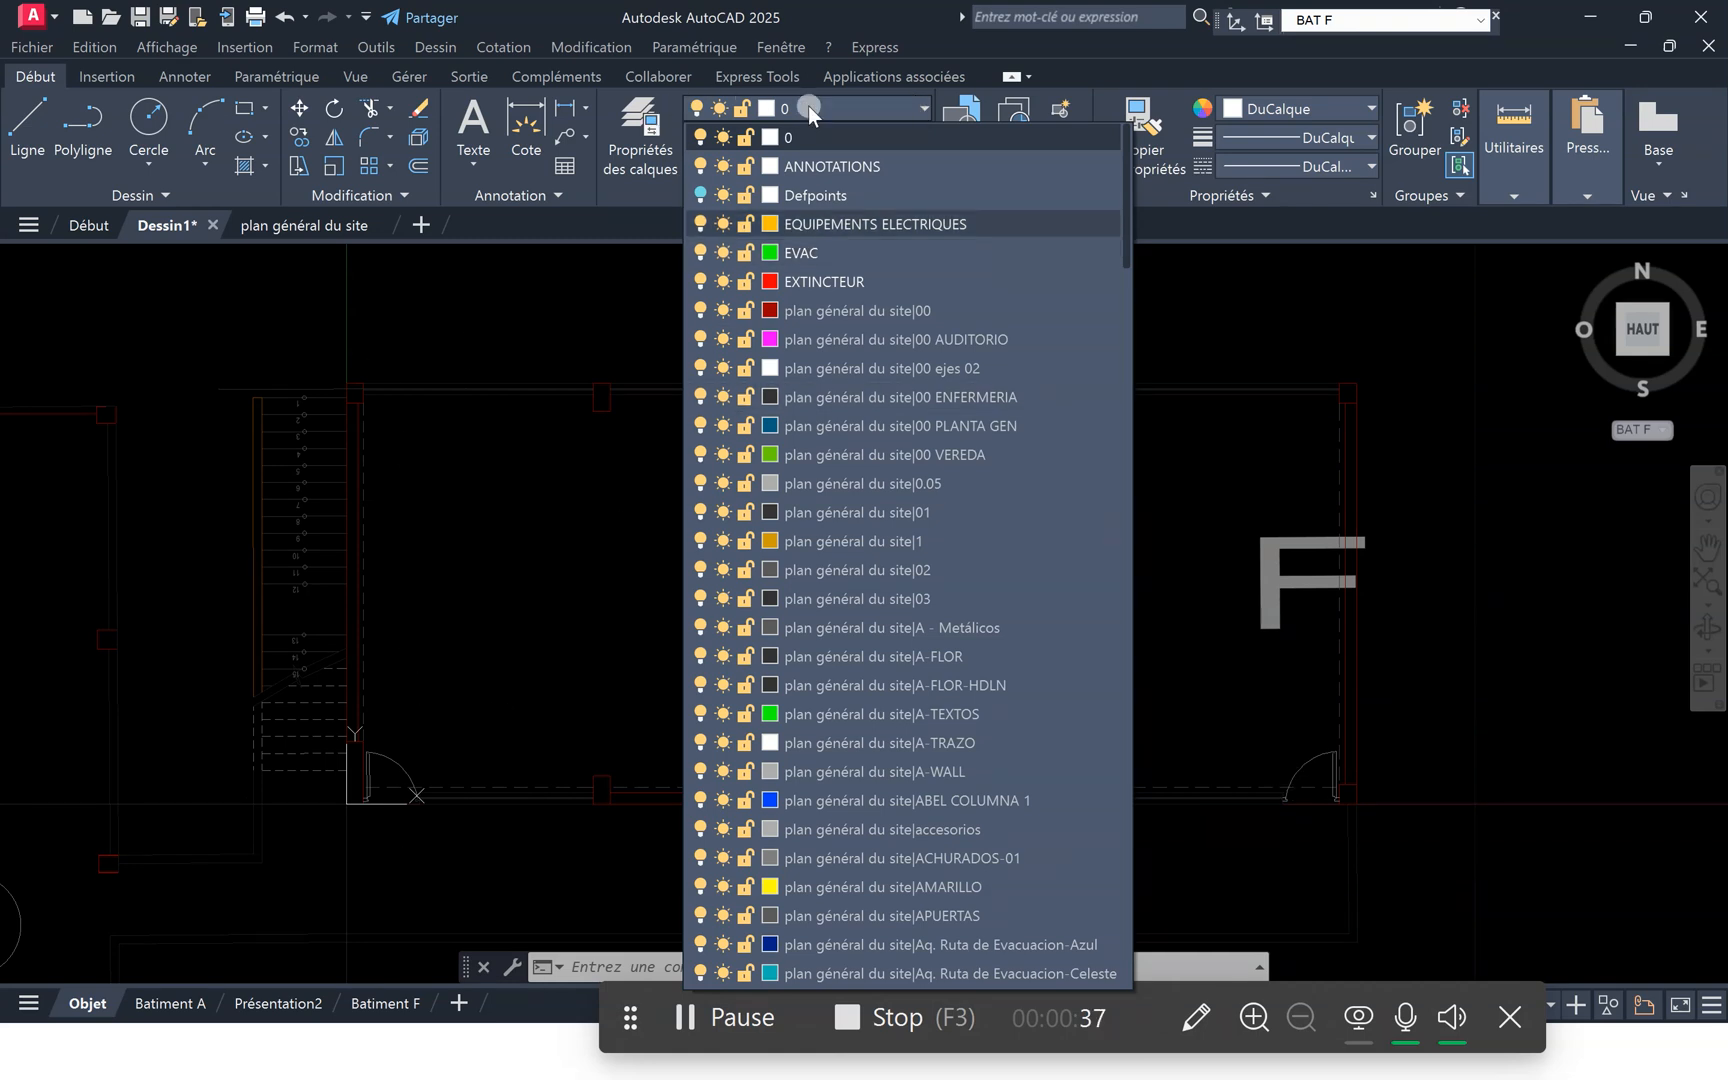
left_click(802, 252)
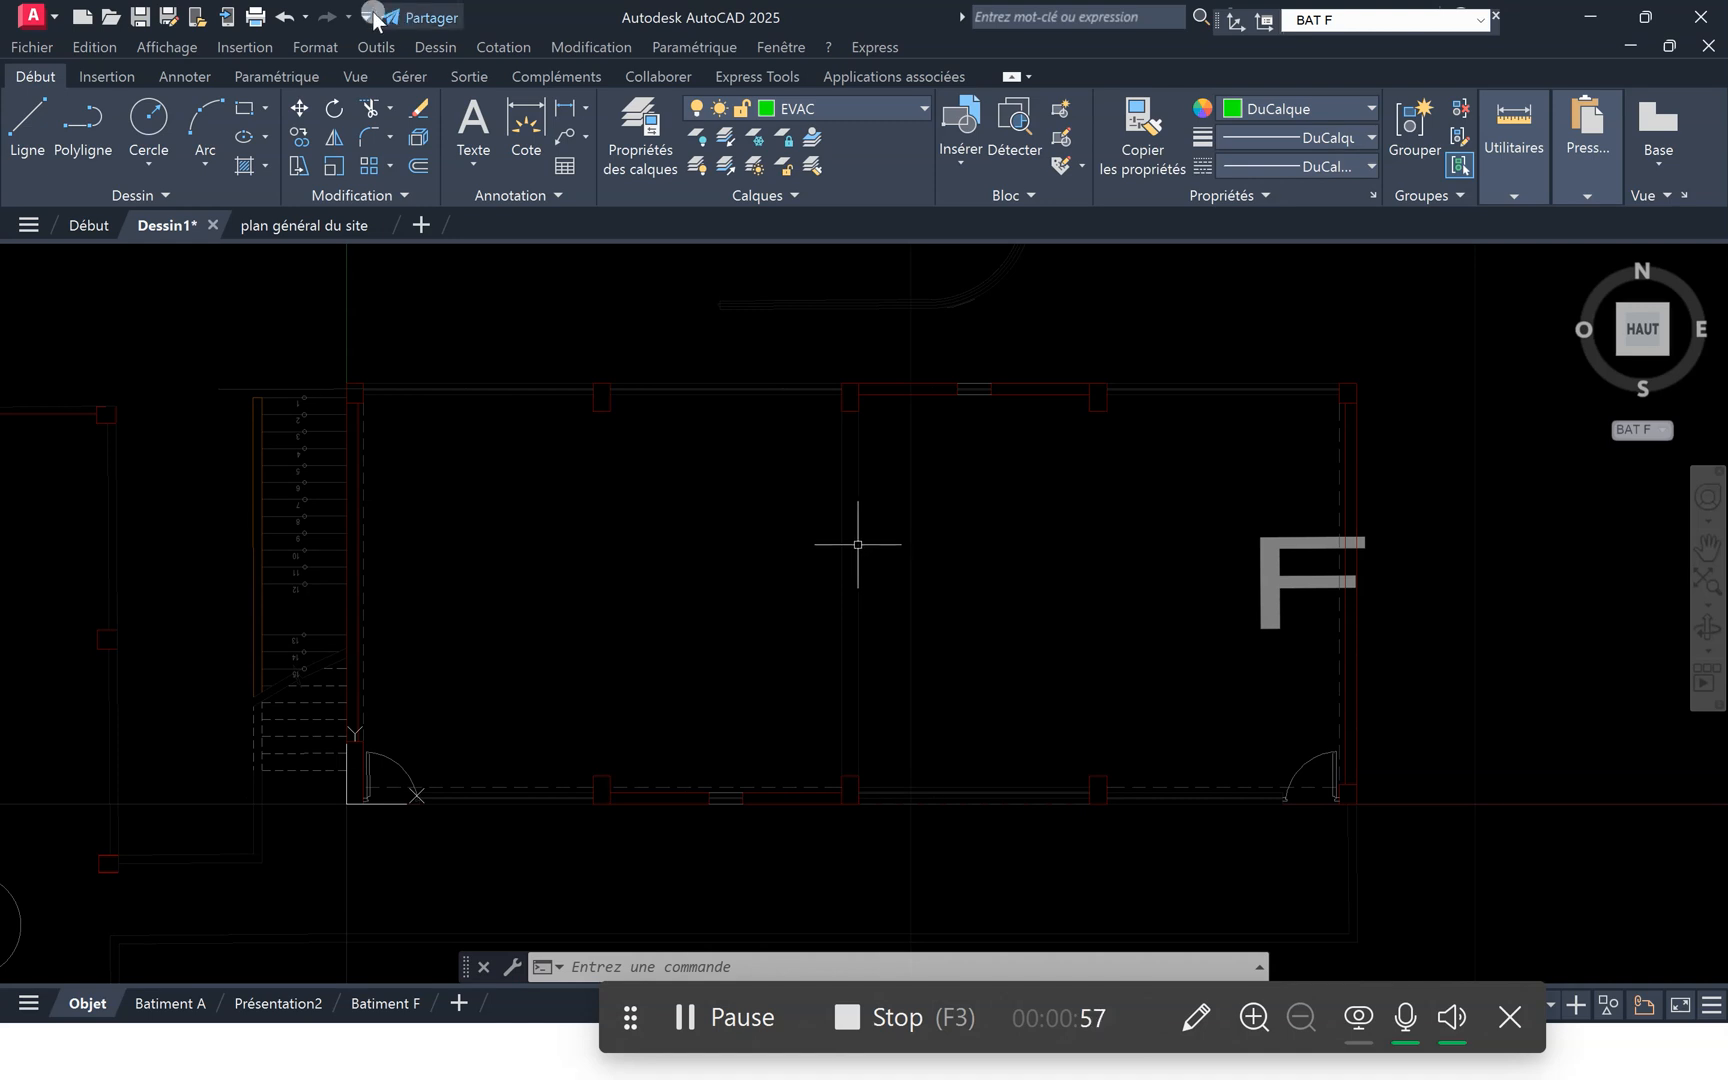
Open the block insertion palette on its block libraries.
left_click(107, 77)
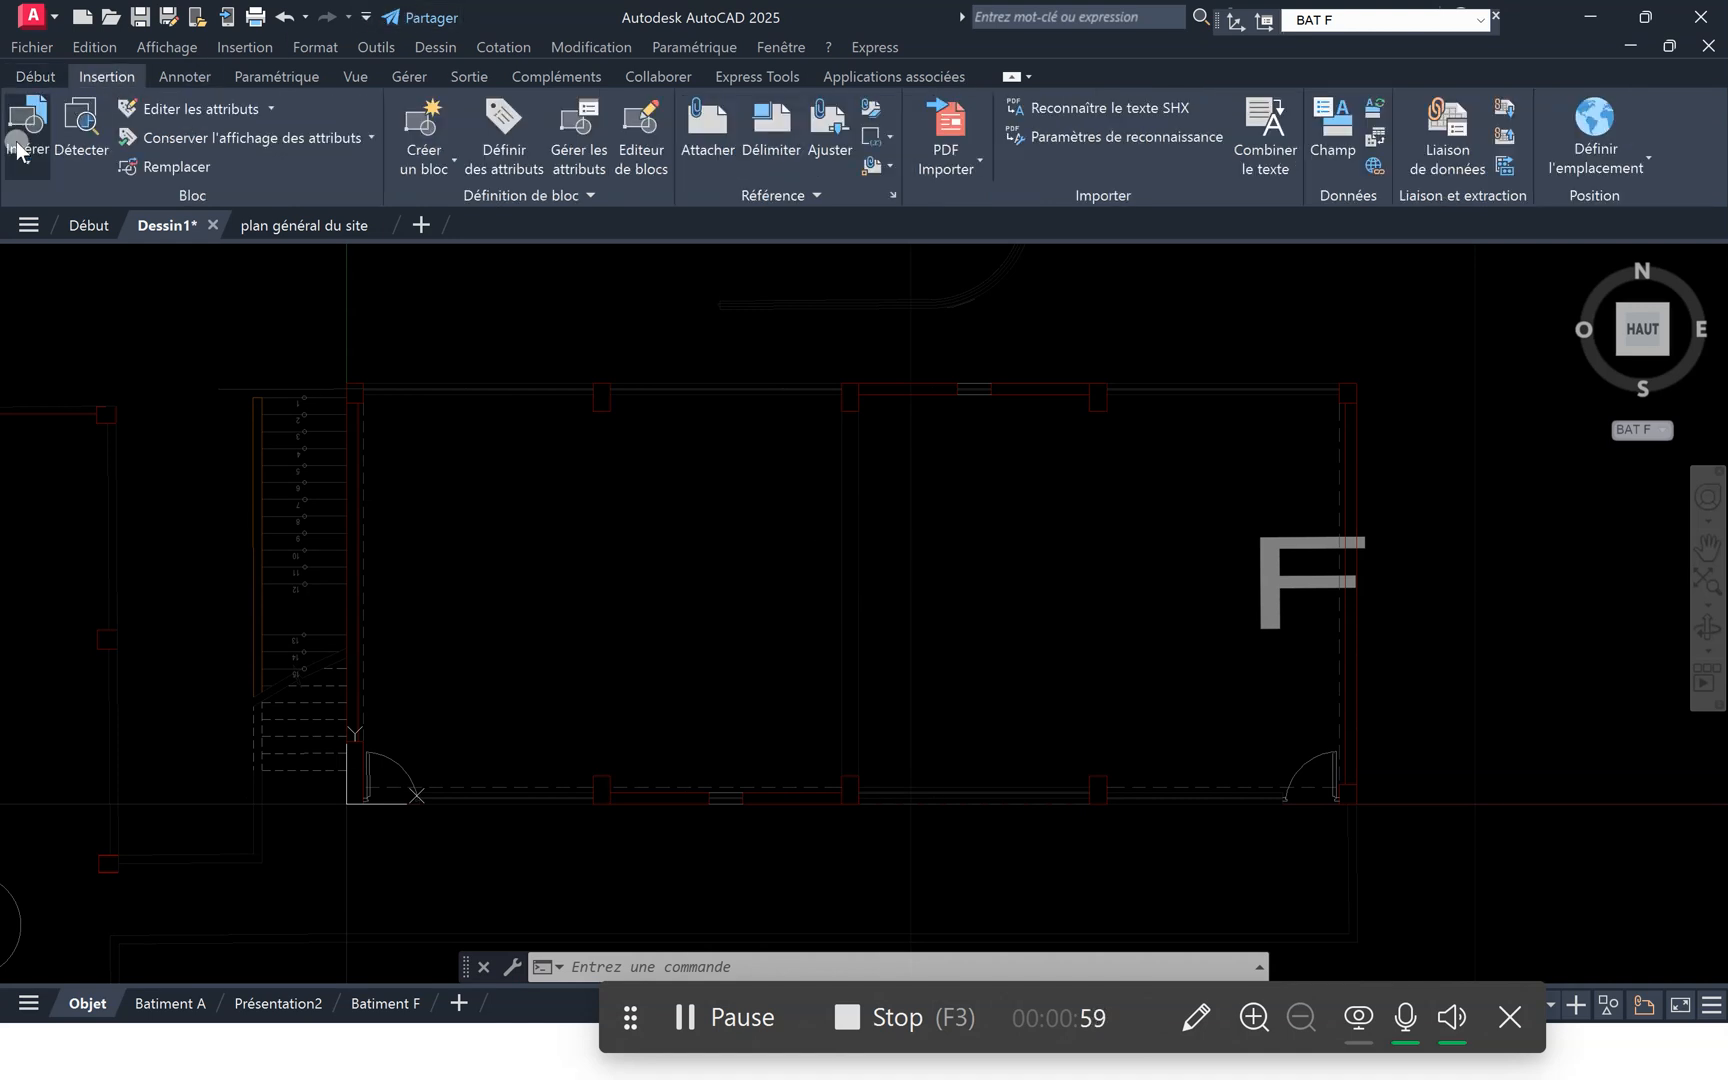
left_click(28, 163)
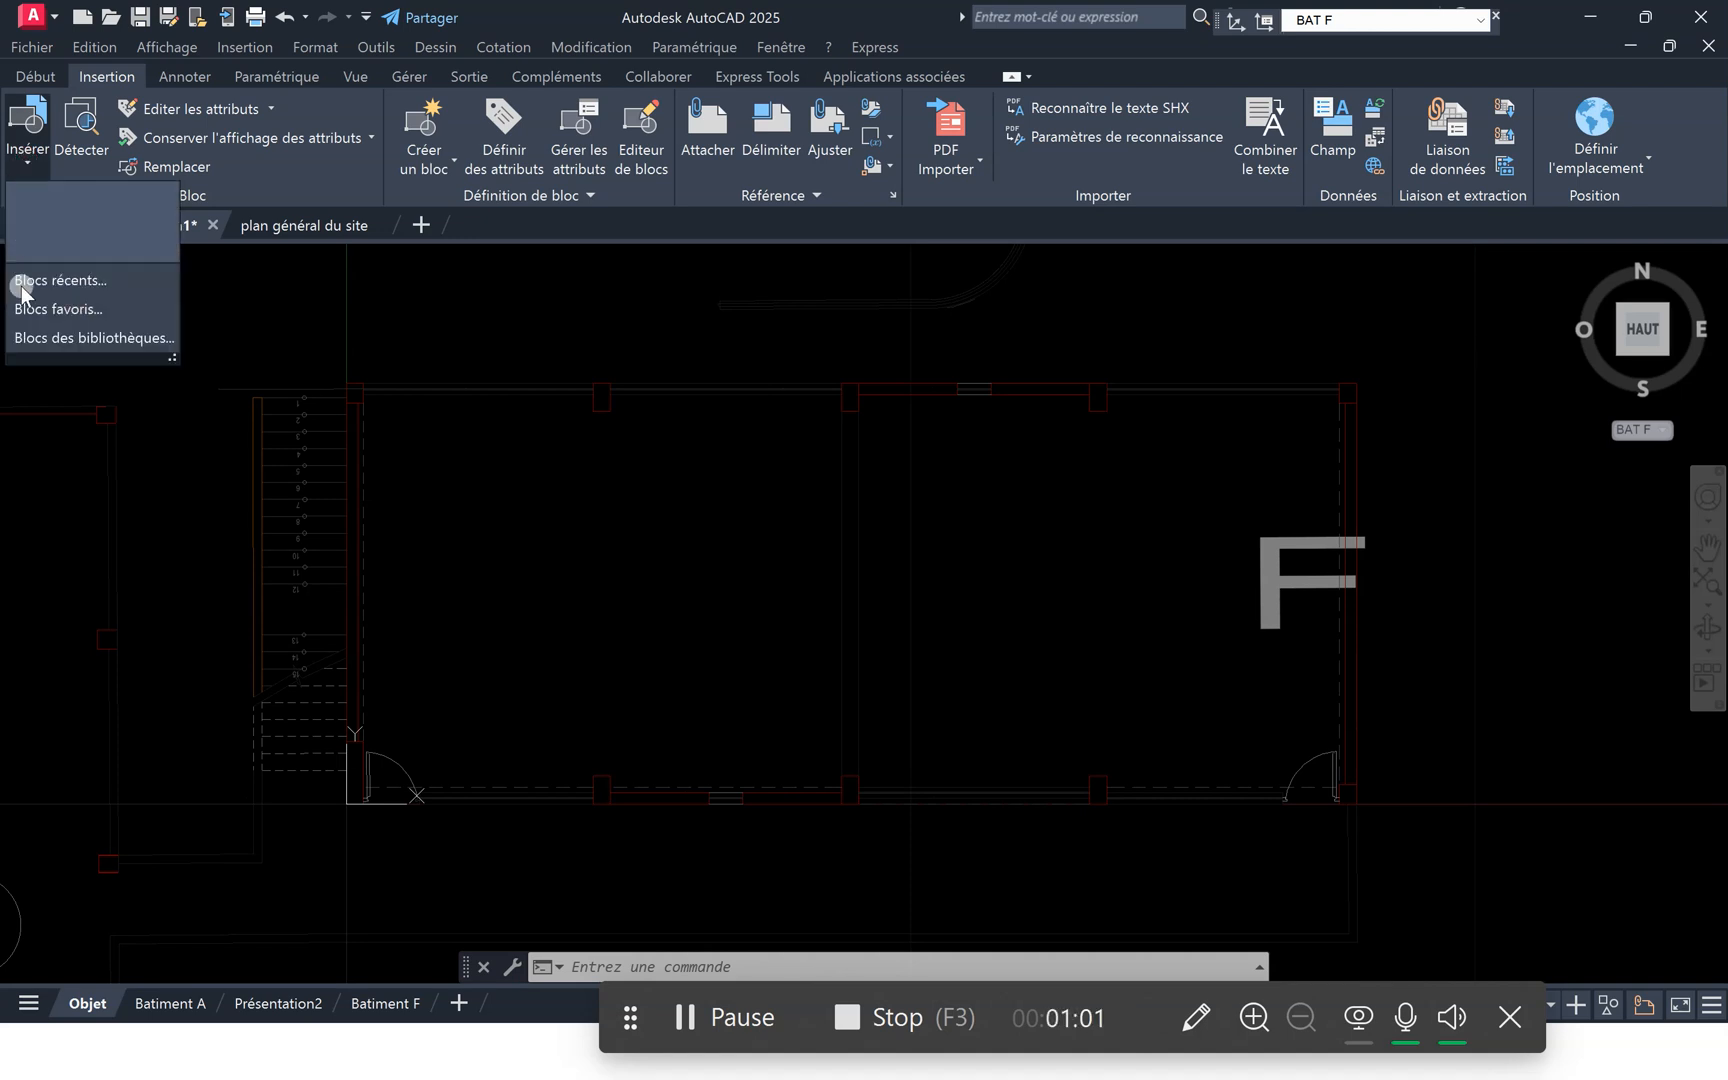
left_click(48, 338)
left_click(757, 649)
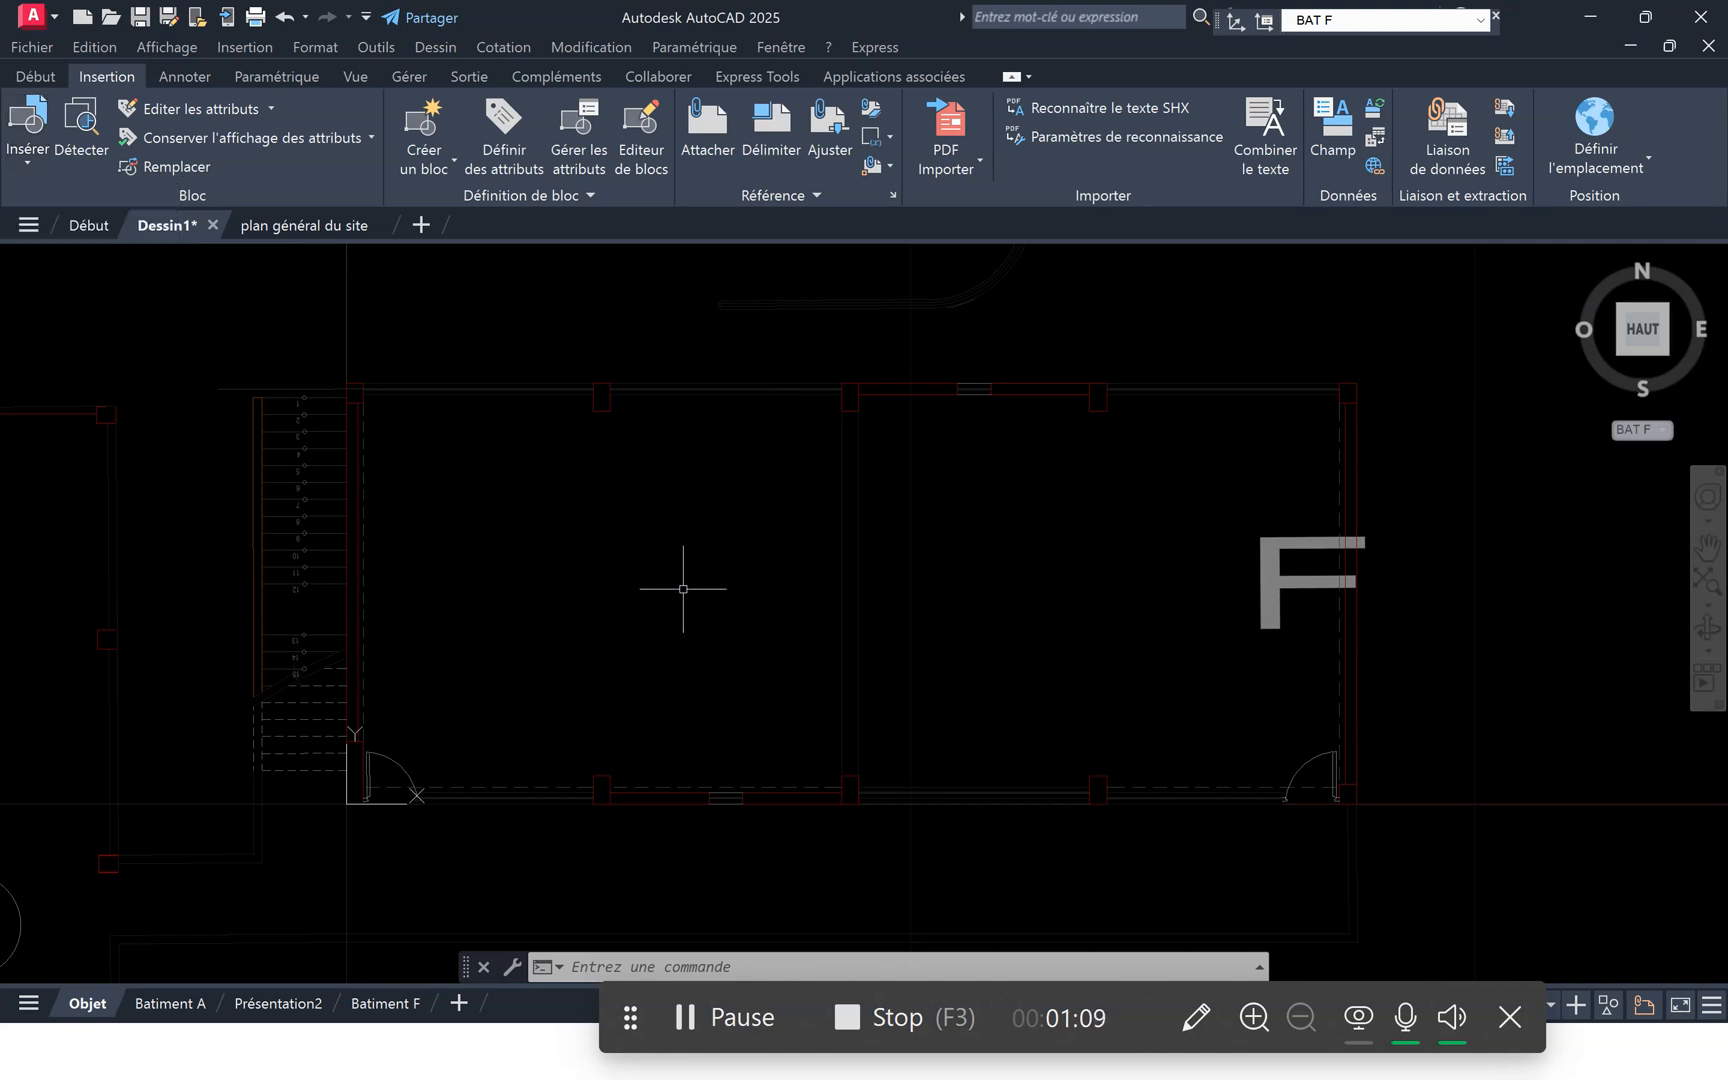
type("i")
key("Return")
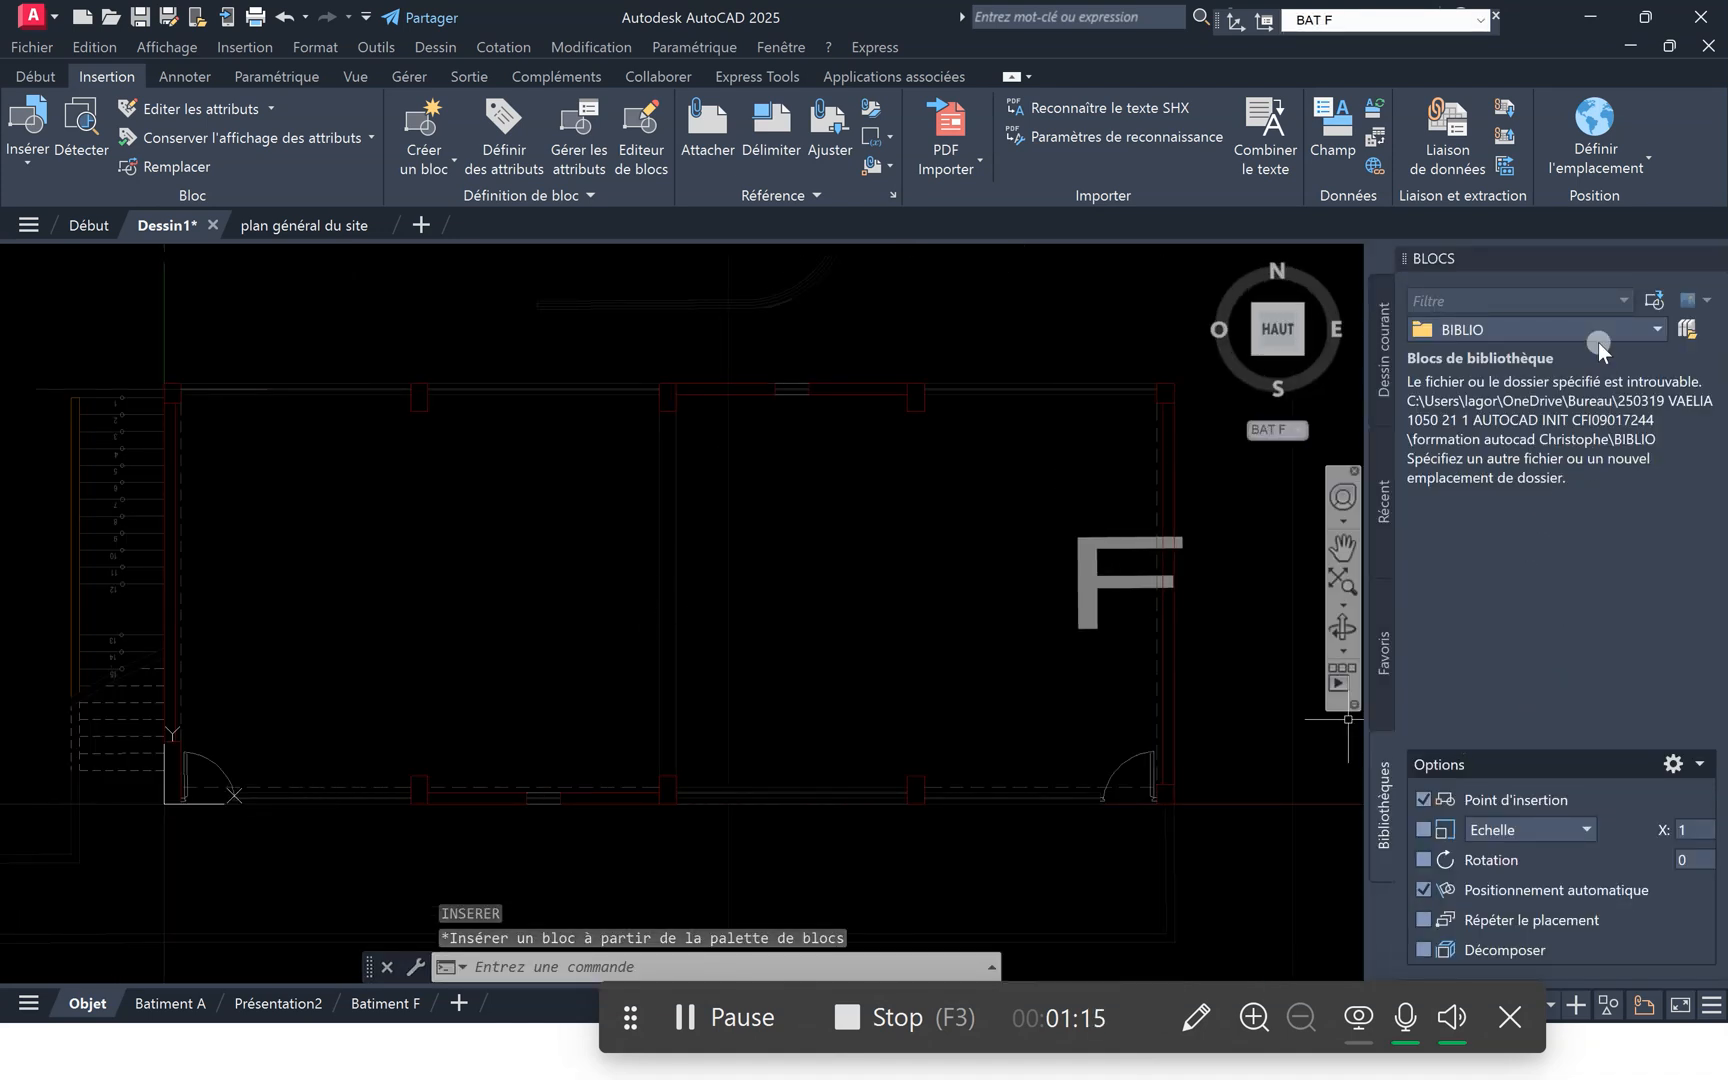
Load the folder BIBLIOTHEQUE PICTO SECURITE INCENDIE as the block library.
left_click(1686, 333)
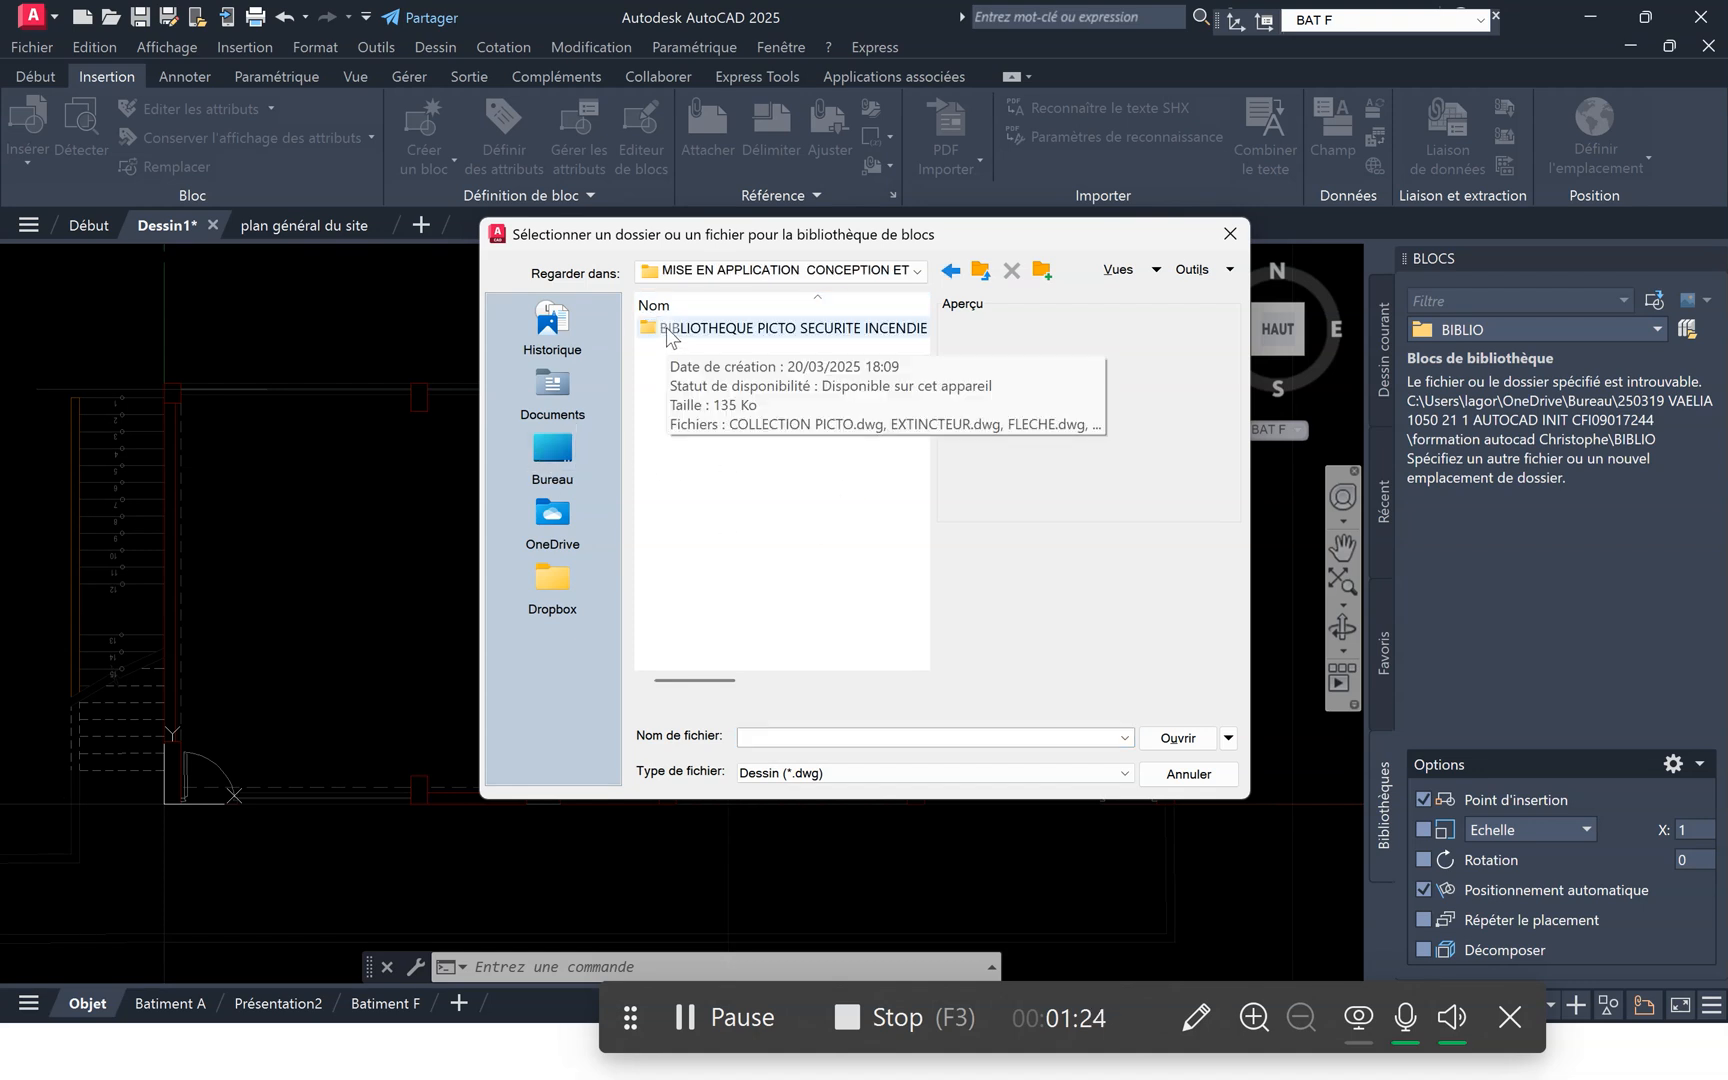
left_click(656, 329)
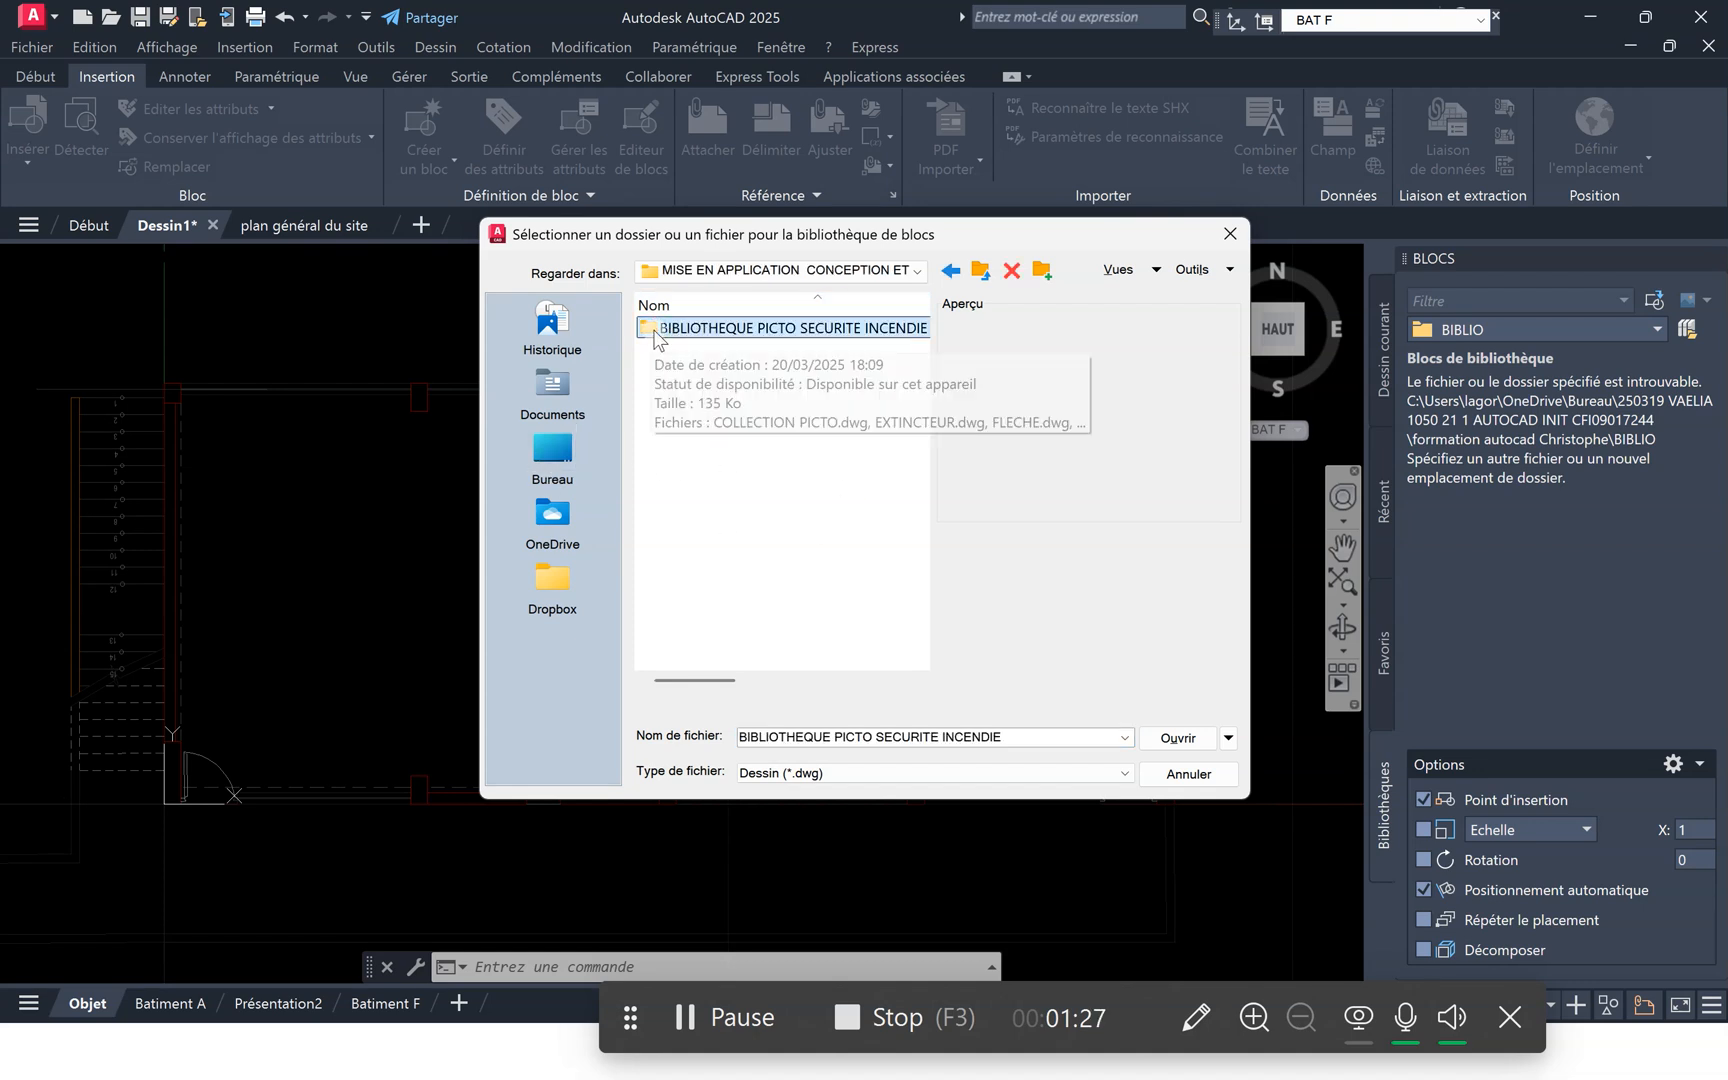
left_click(1178, 740)
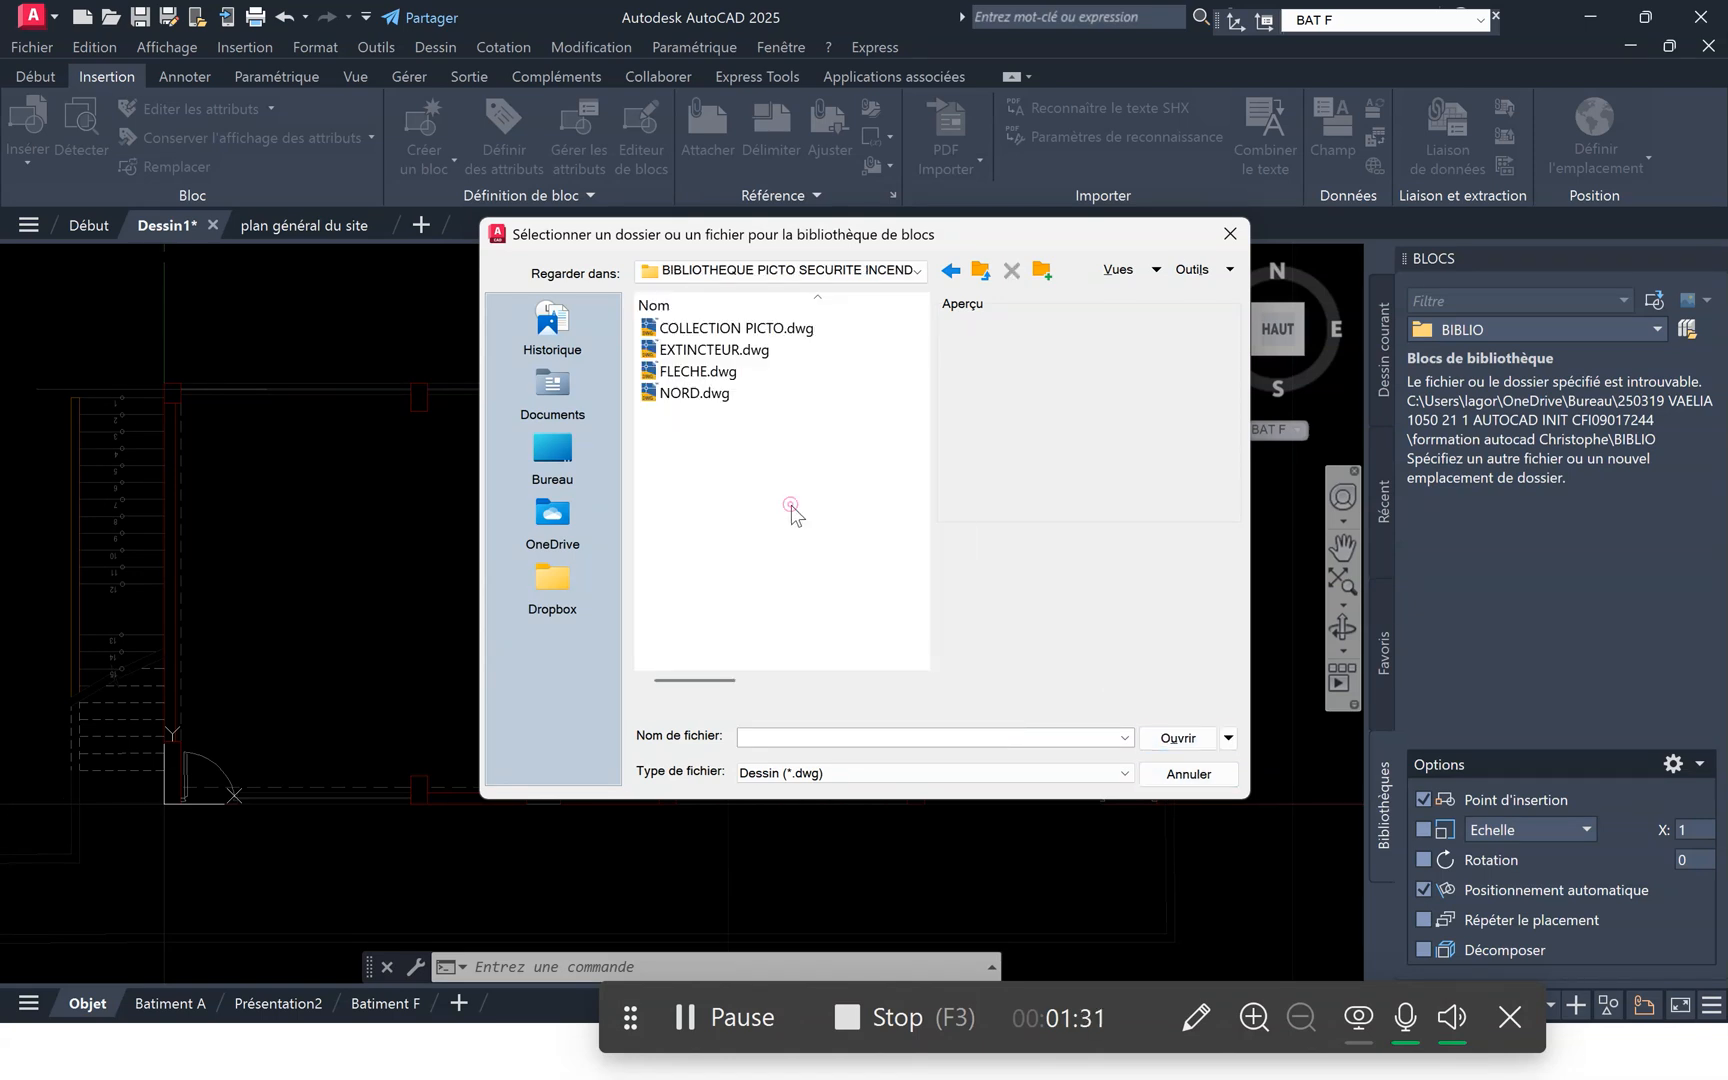
left_click(1178, 736)
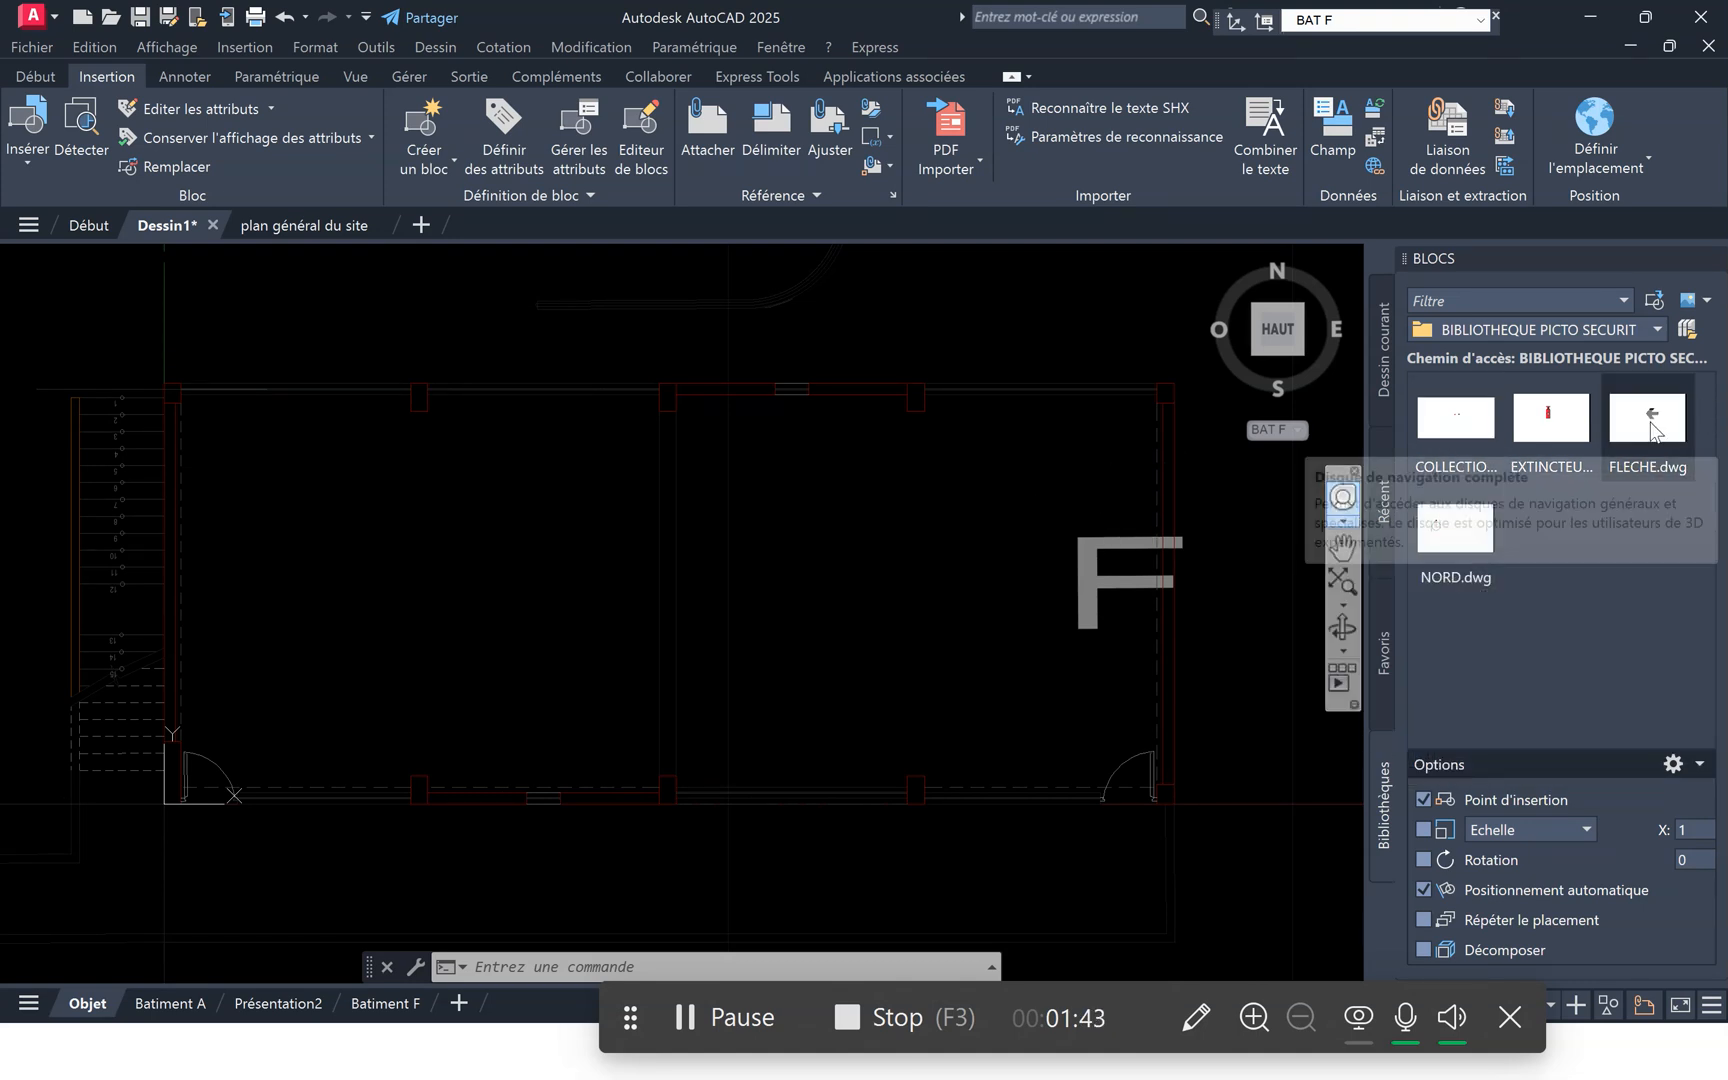
Insert the FLECHE.dwg block just outside the right-hand door of building F and rotate it about its tail to point up.
left_click(1651, 424)
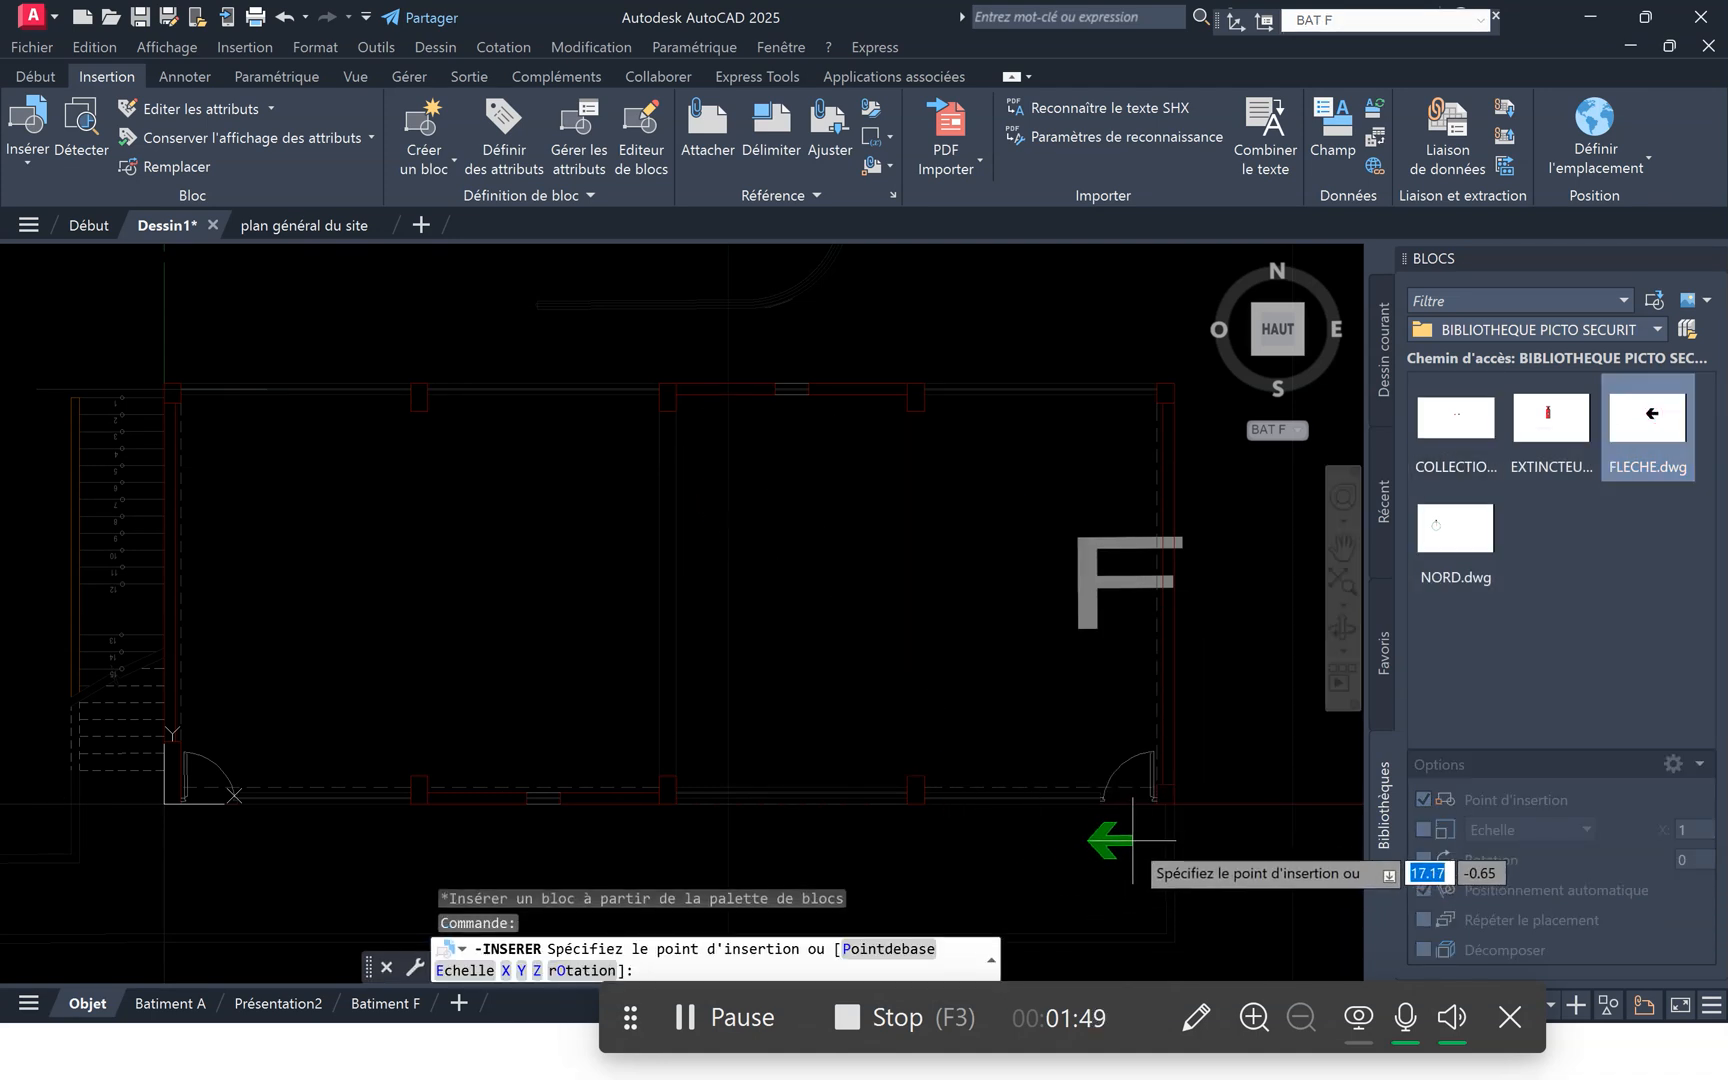
left_click(1133, 840)
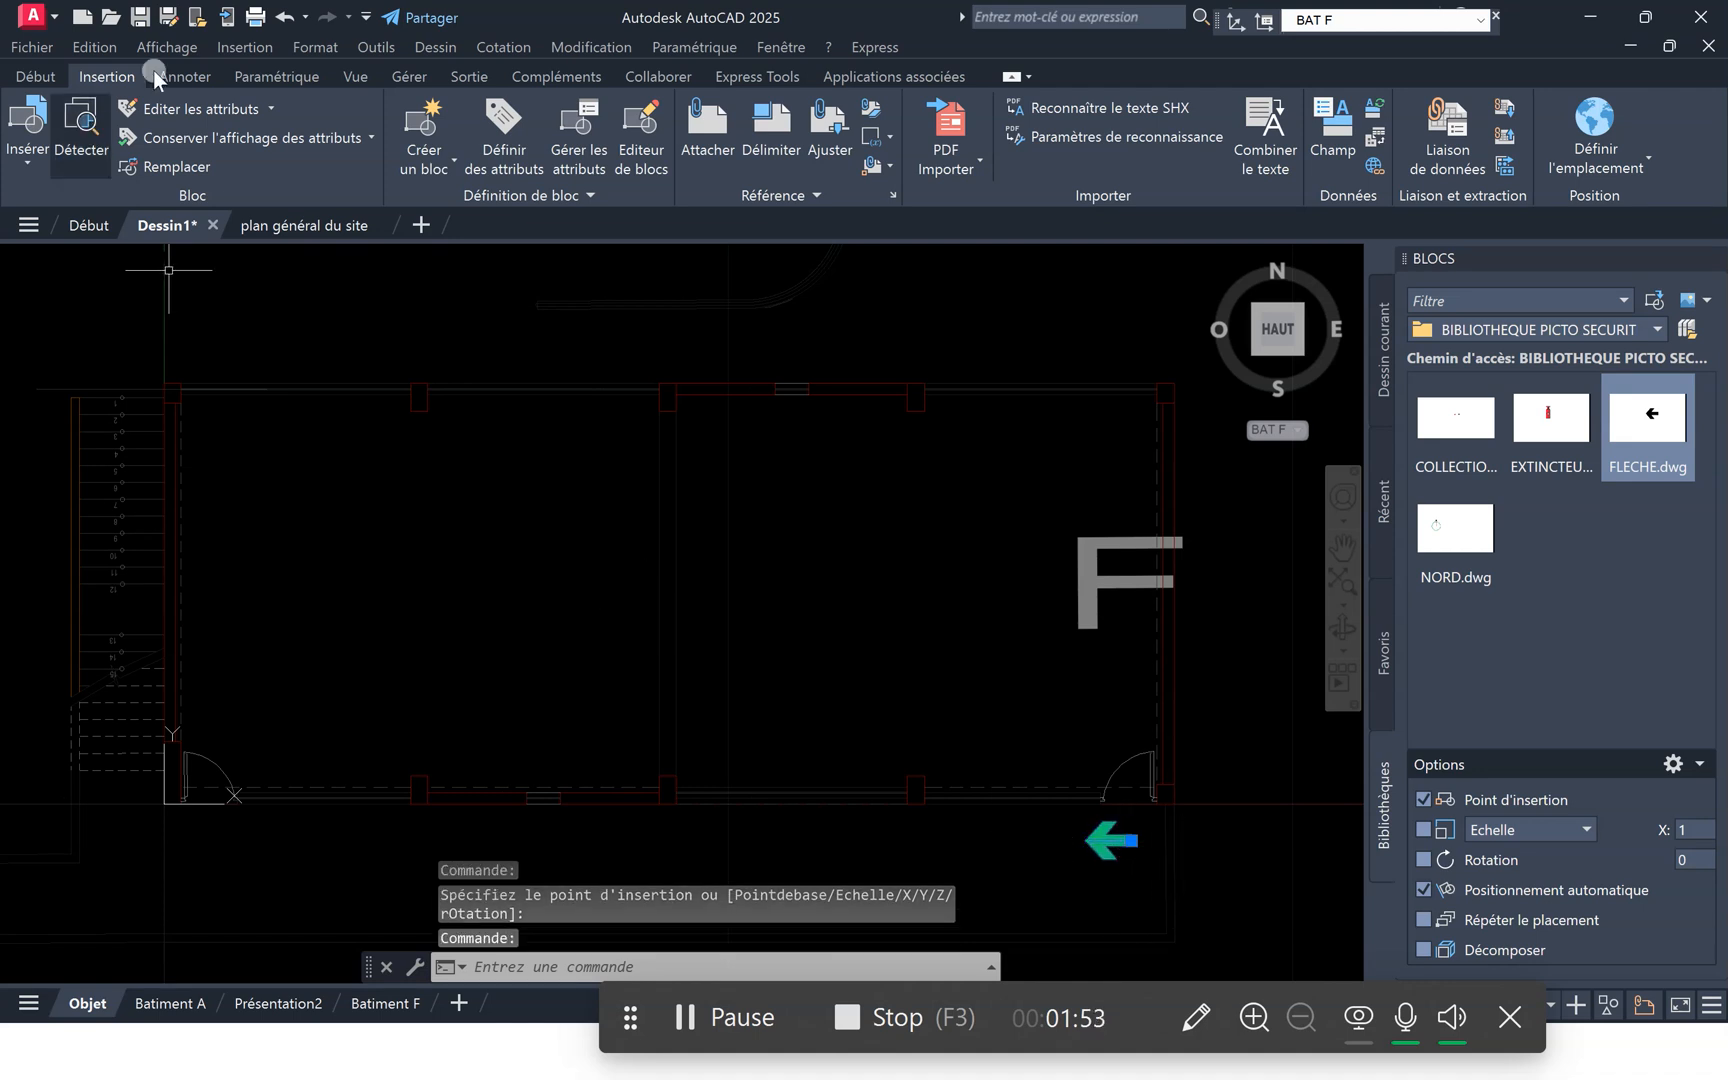
left_click(36, 80)
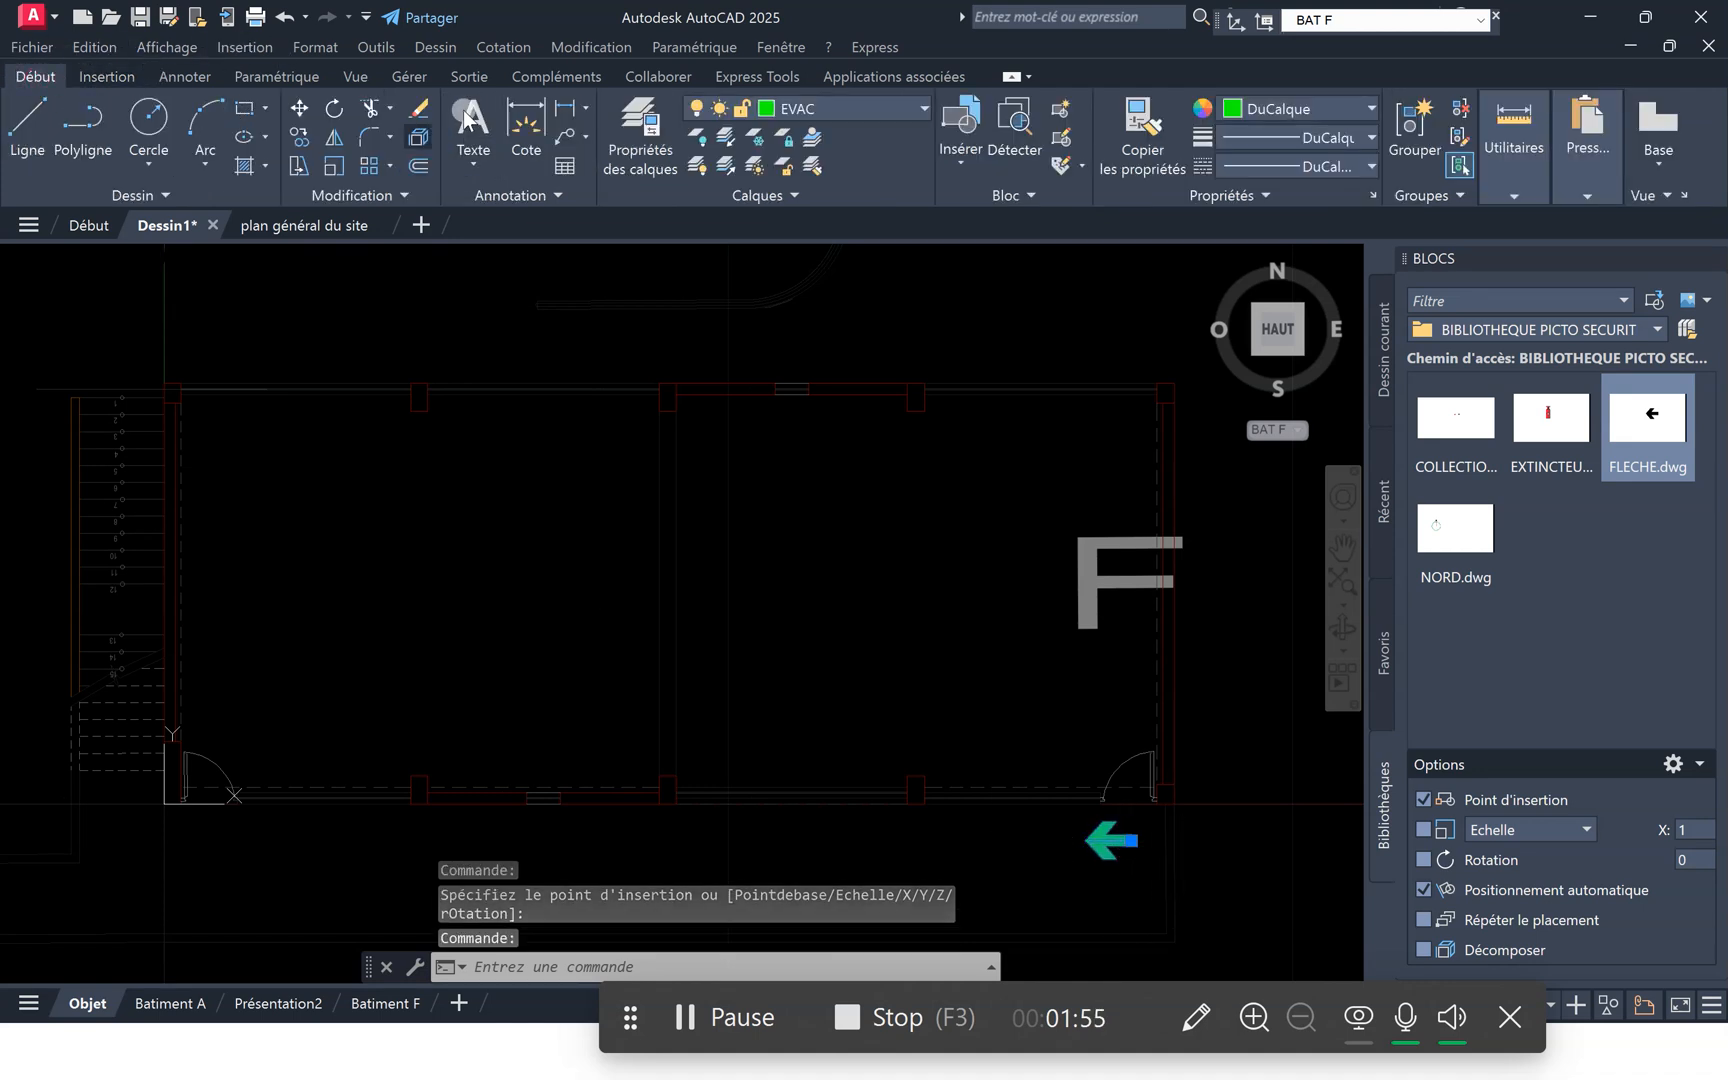
left_click(334, 110)
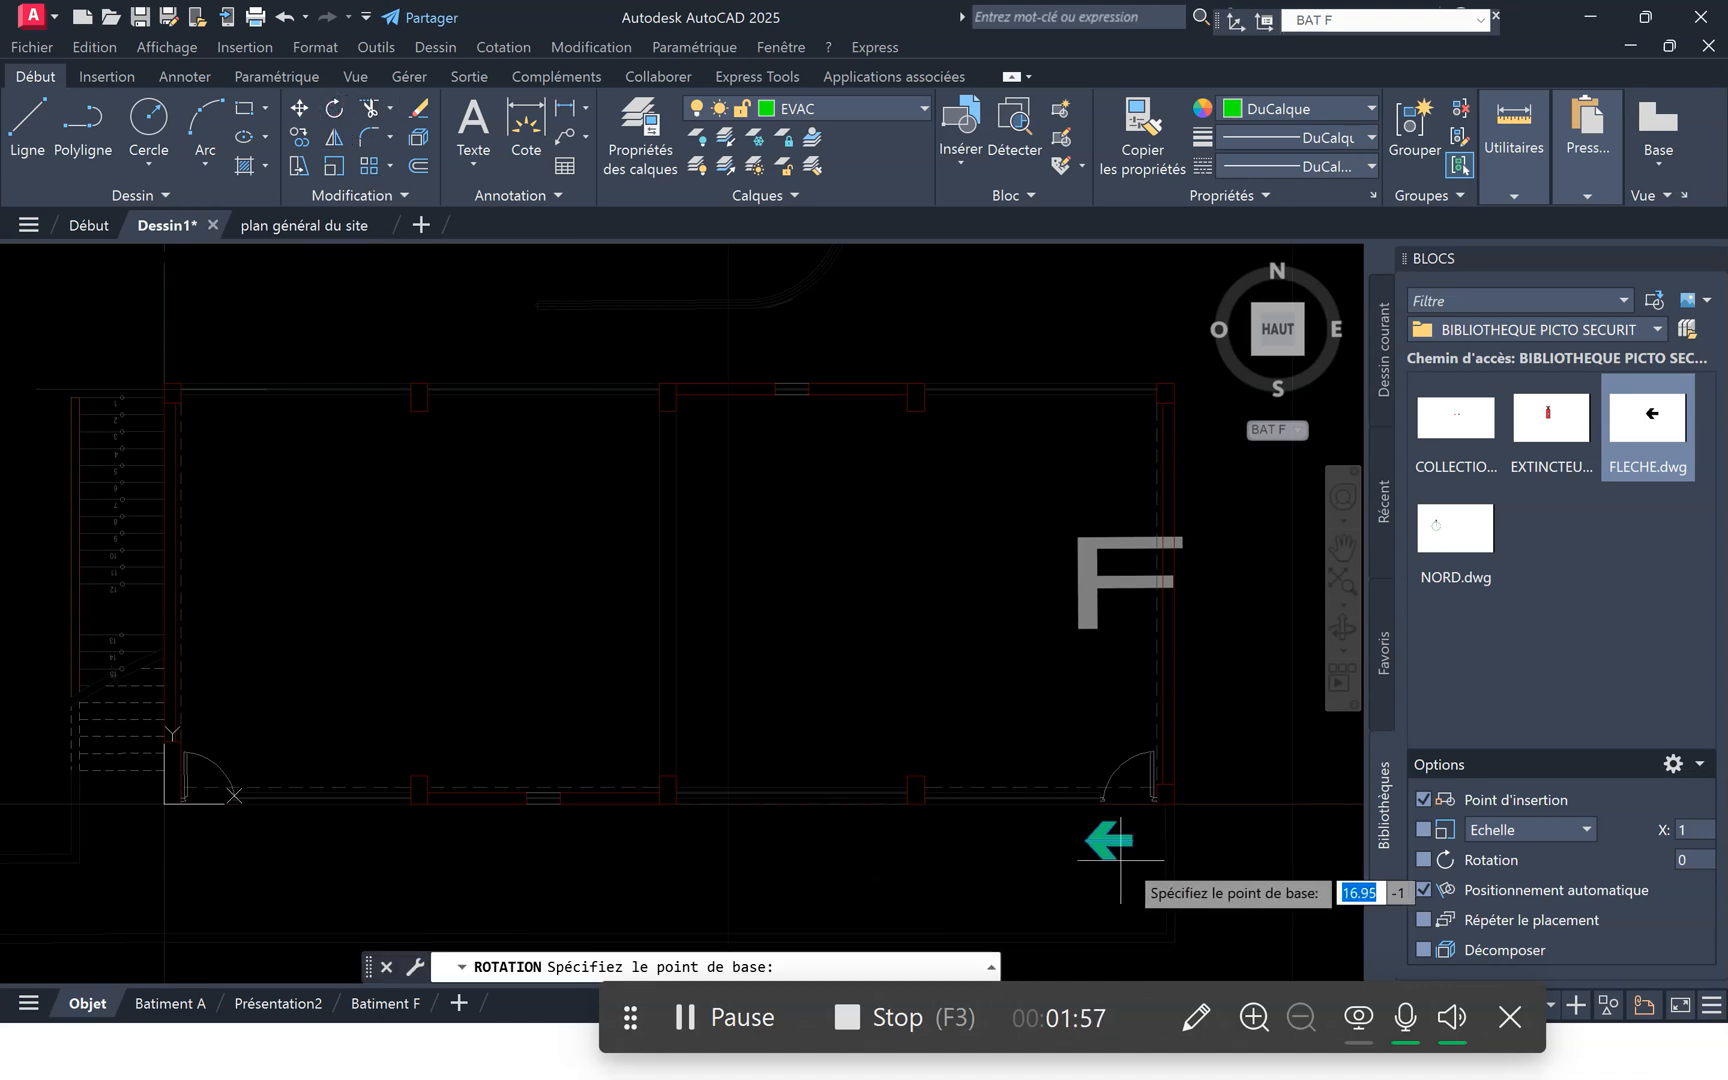
left_click(1130, 840)
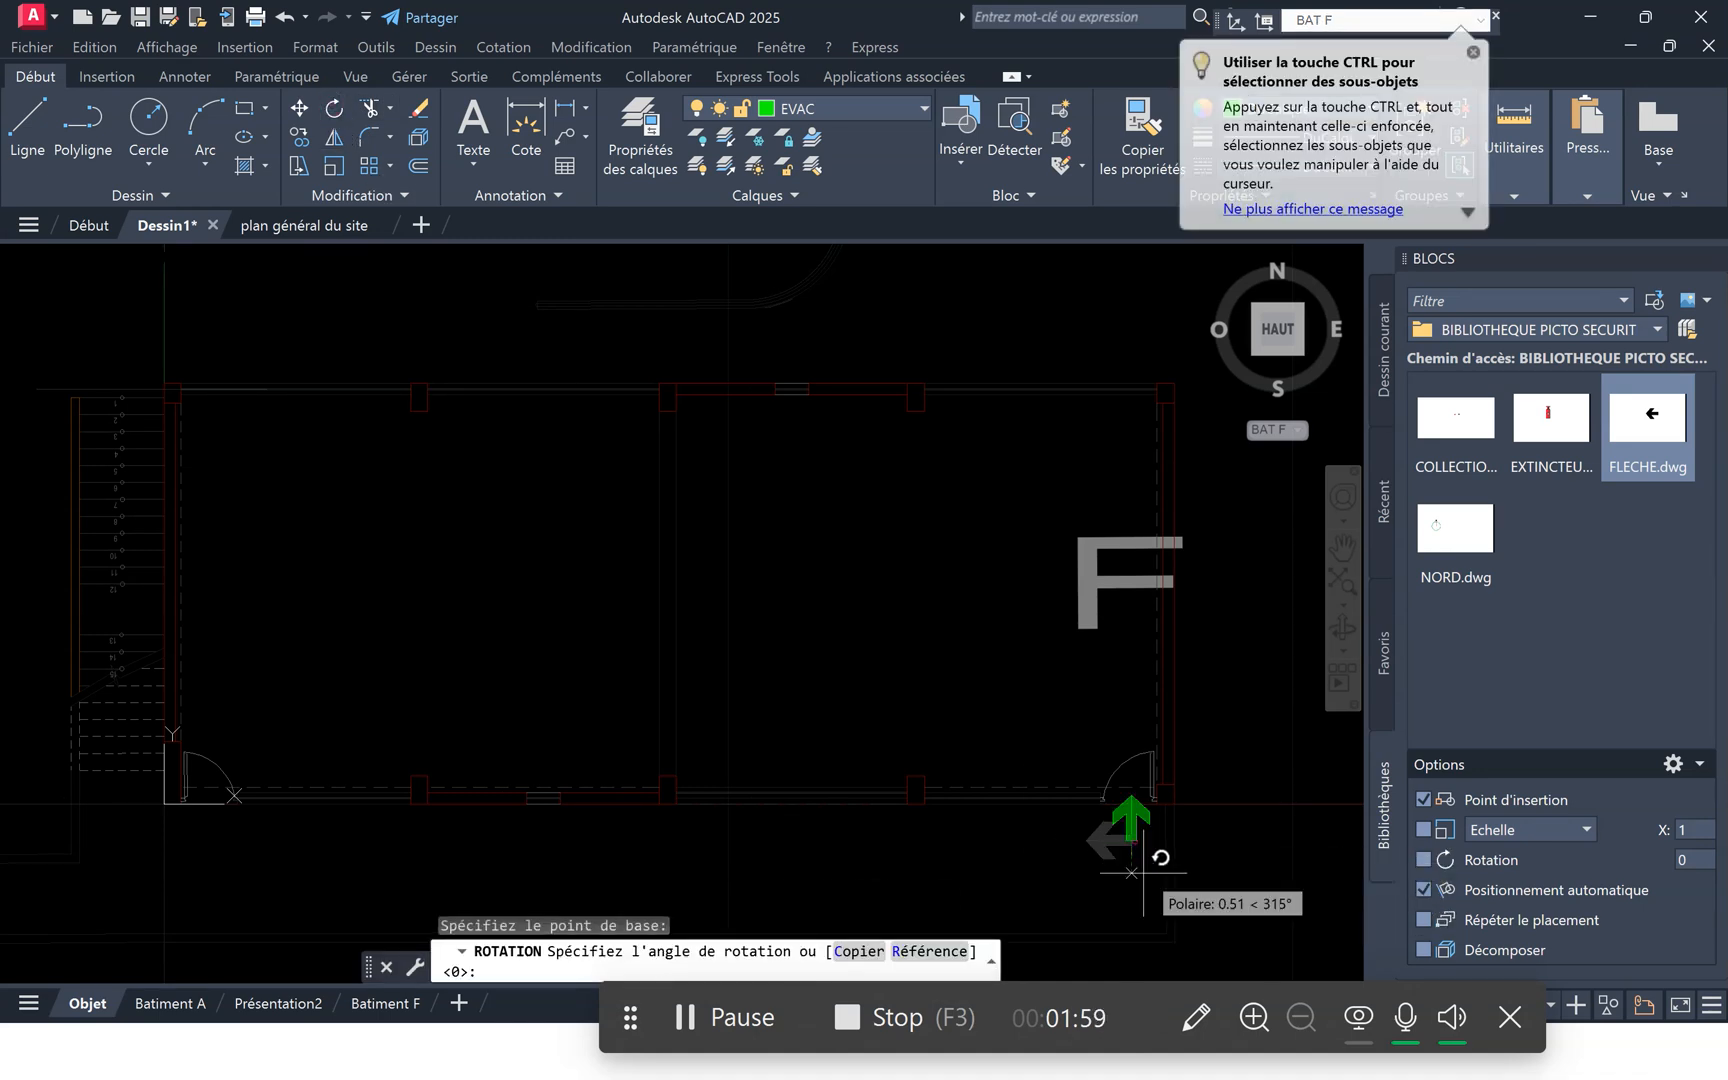
left_click(1128, 897)
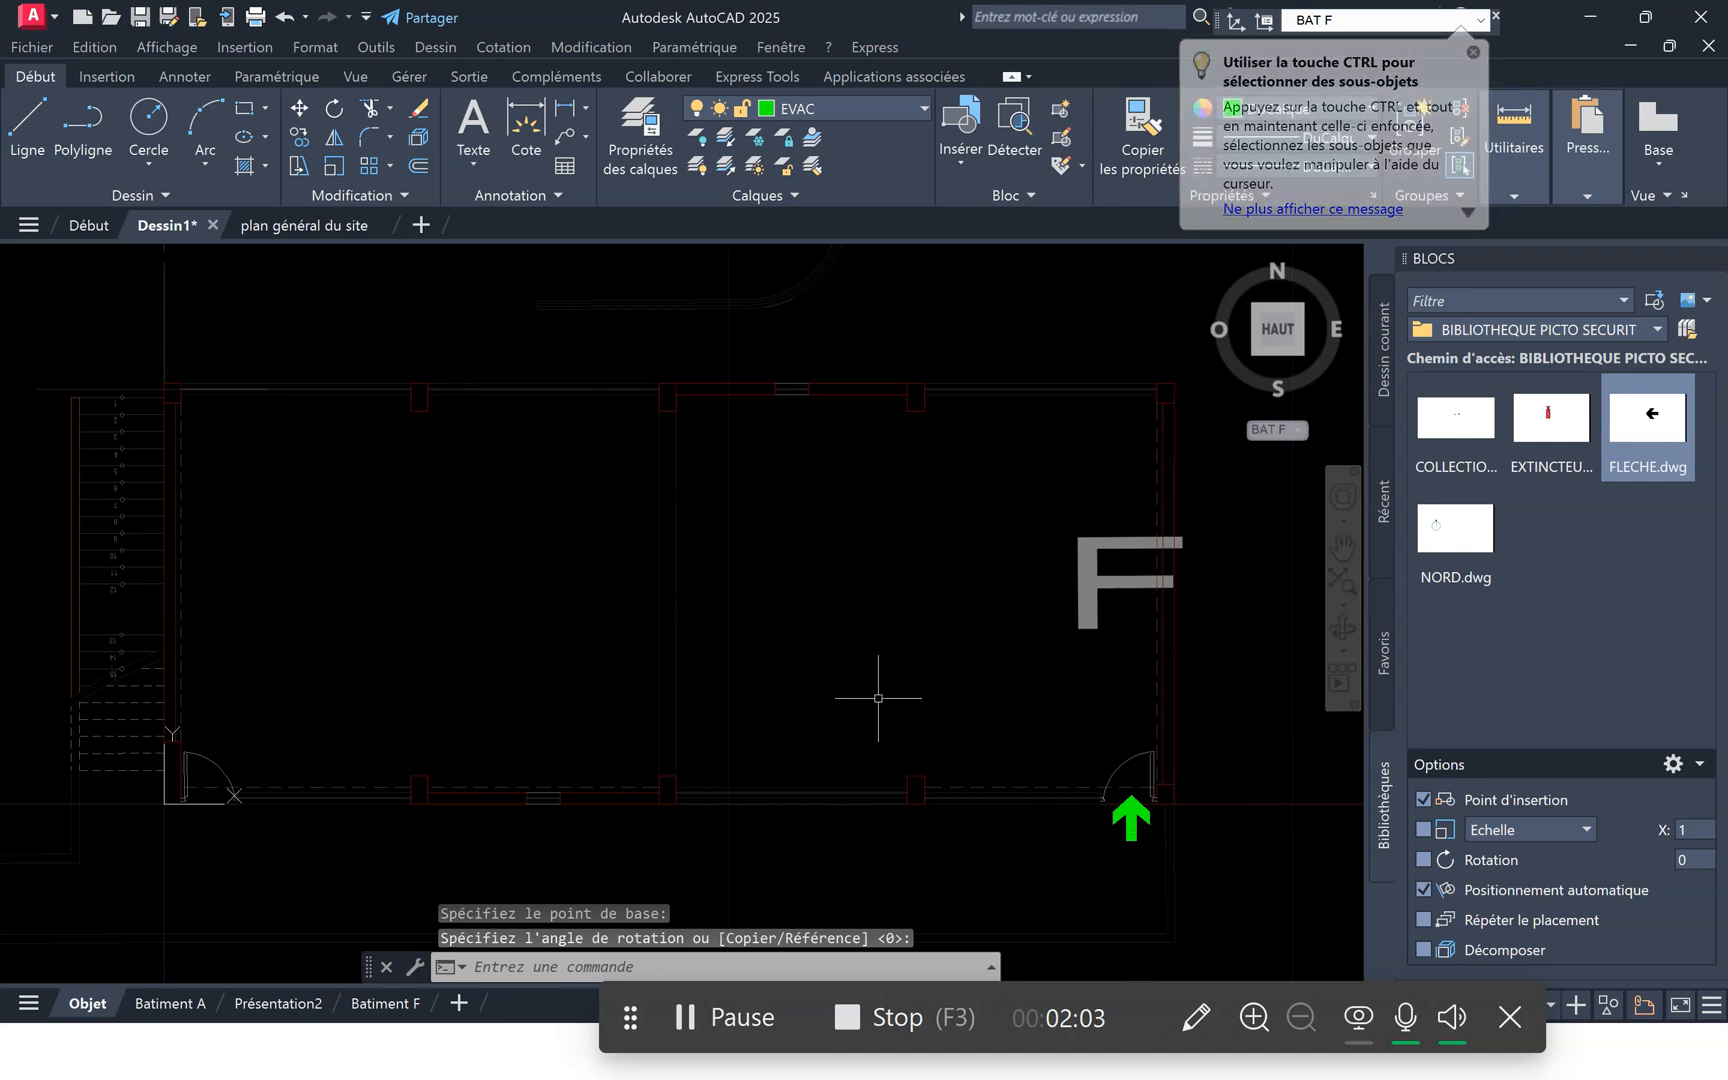
Copy the green arrow to the building's left-hand door and orient the copy to point down, just inside the door.
left_click(299, 137)
left_click(1130, 815)
key("Return")
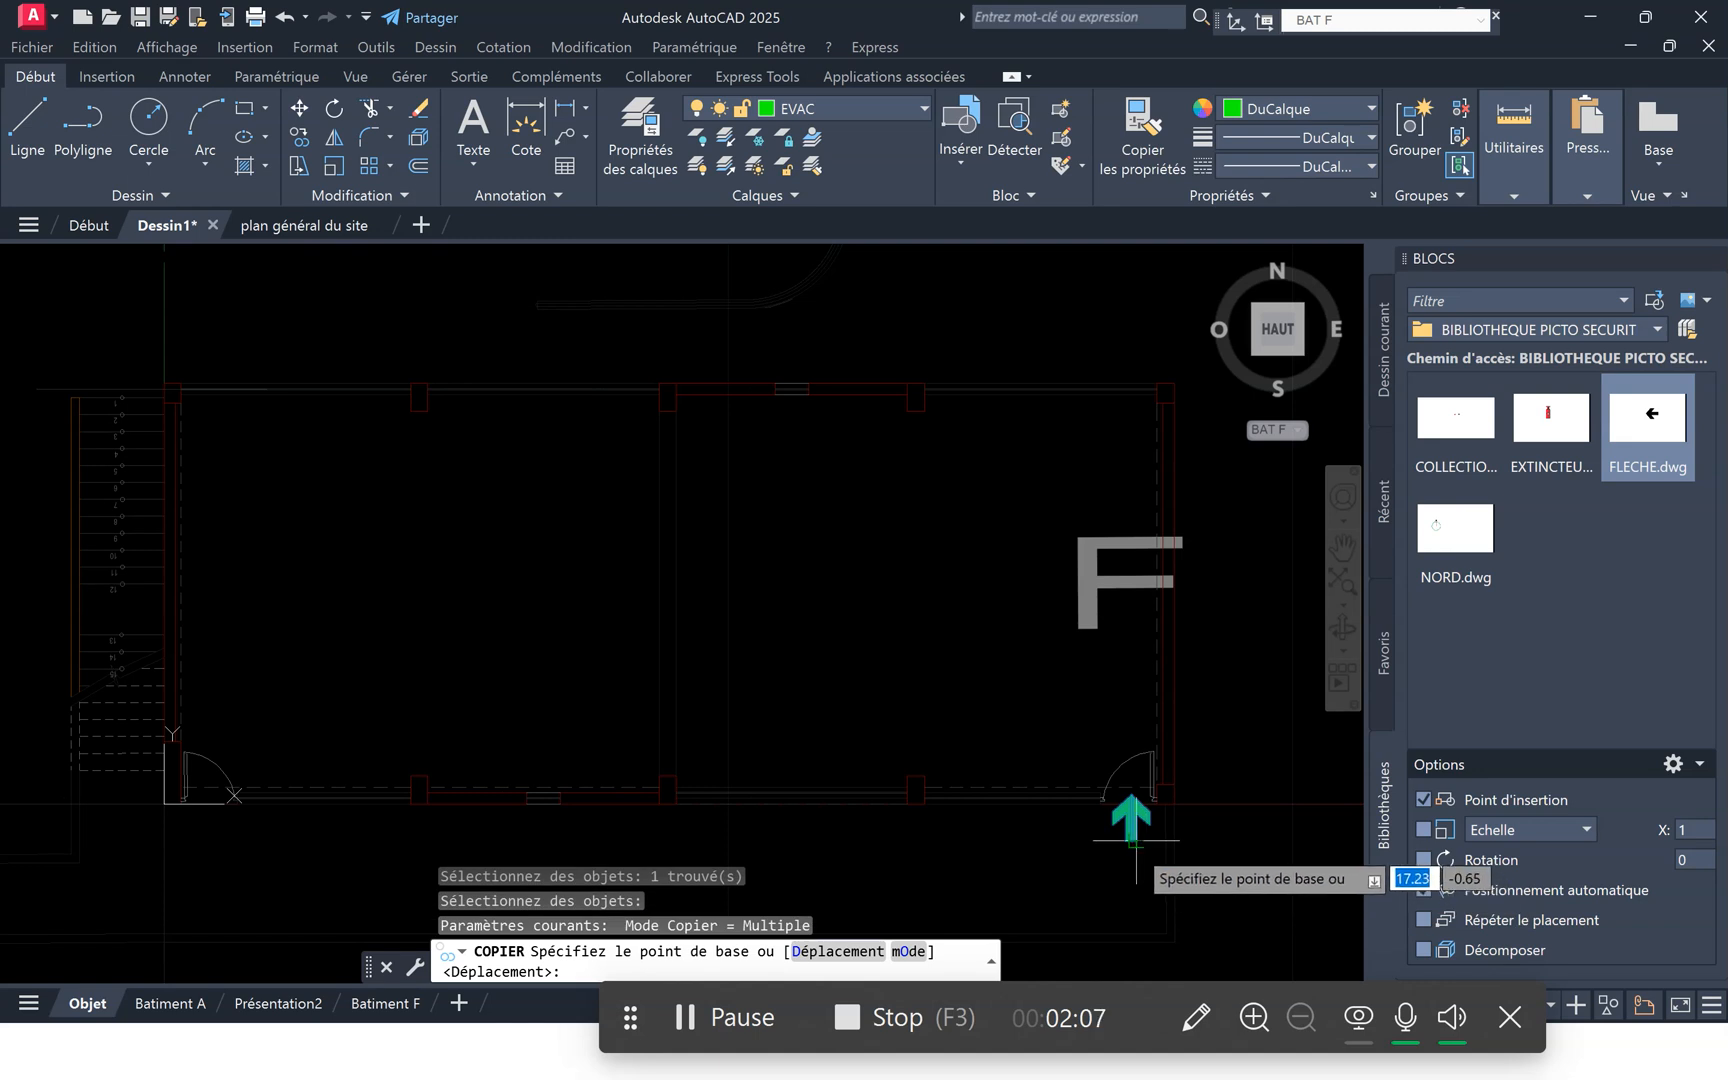
left_click(1130, 838)
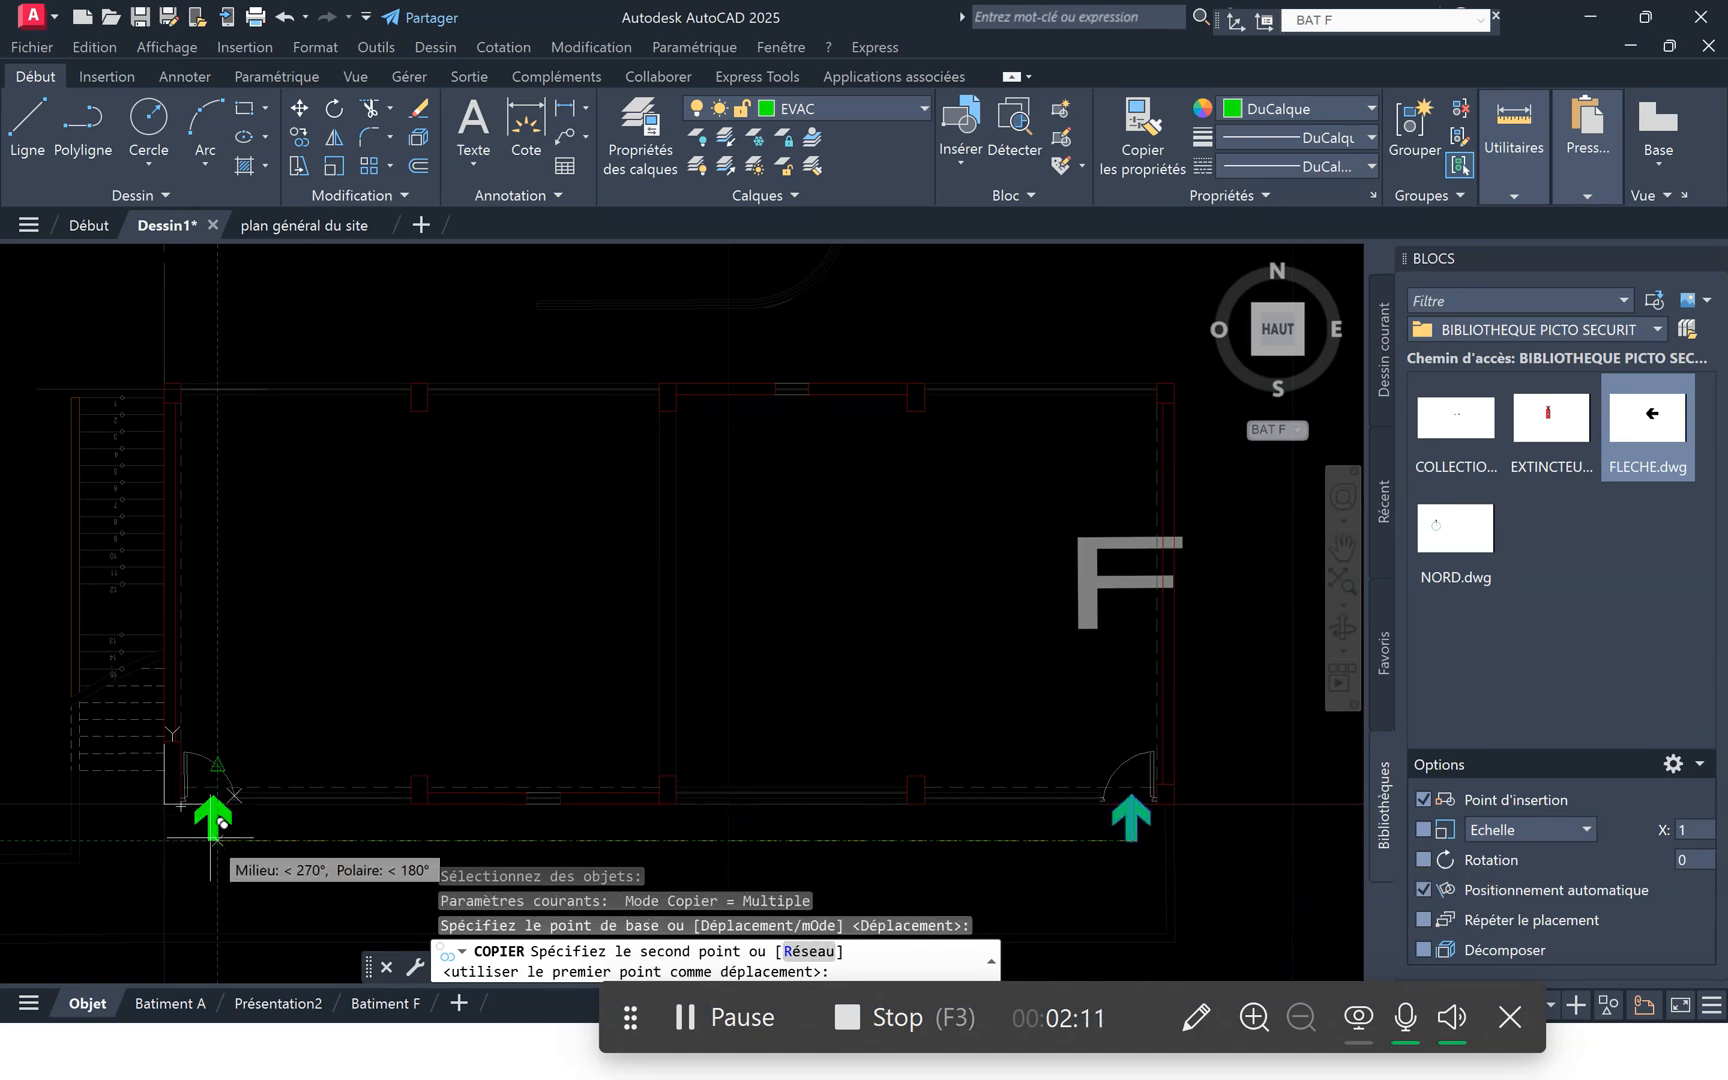
left_click(213, 769)
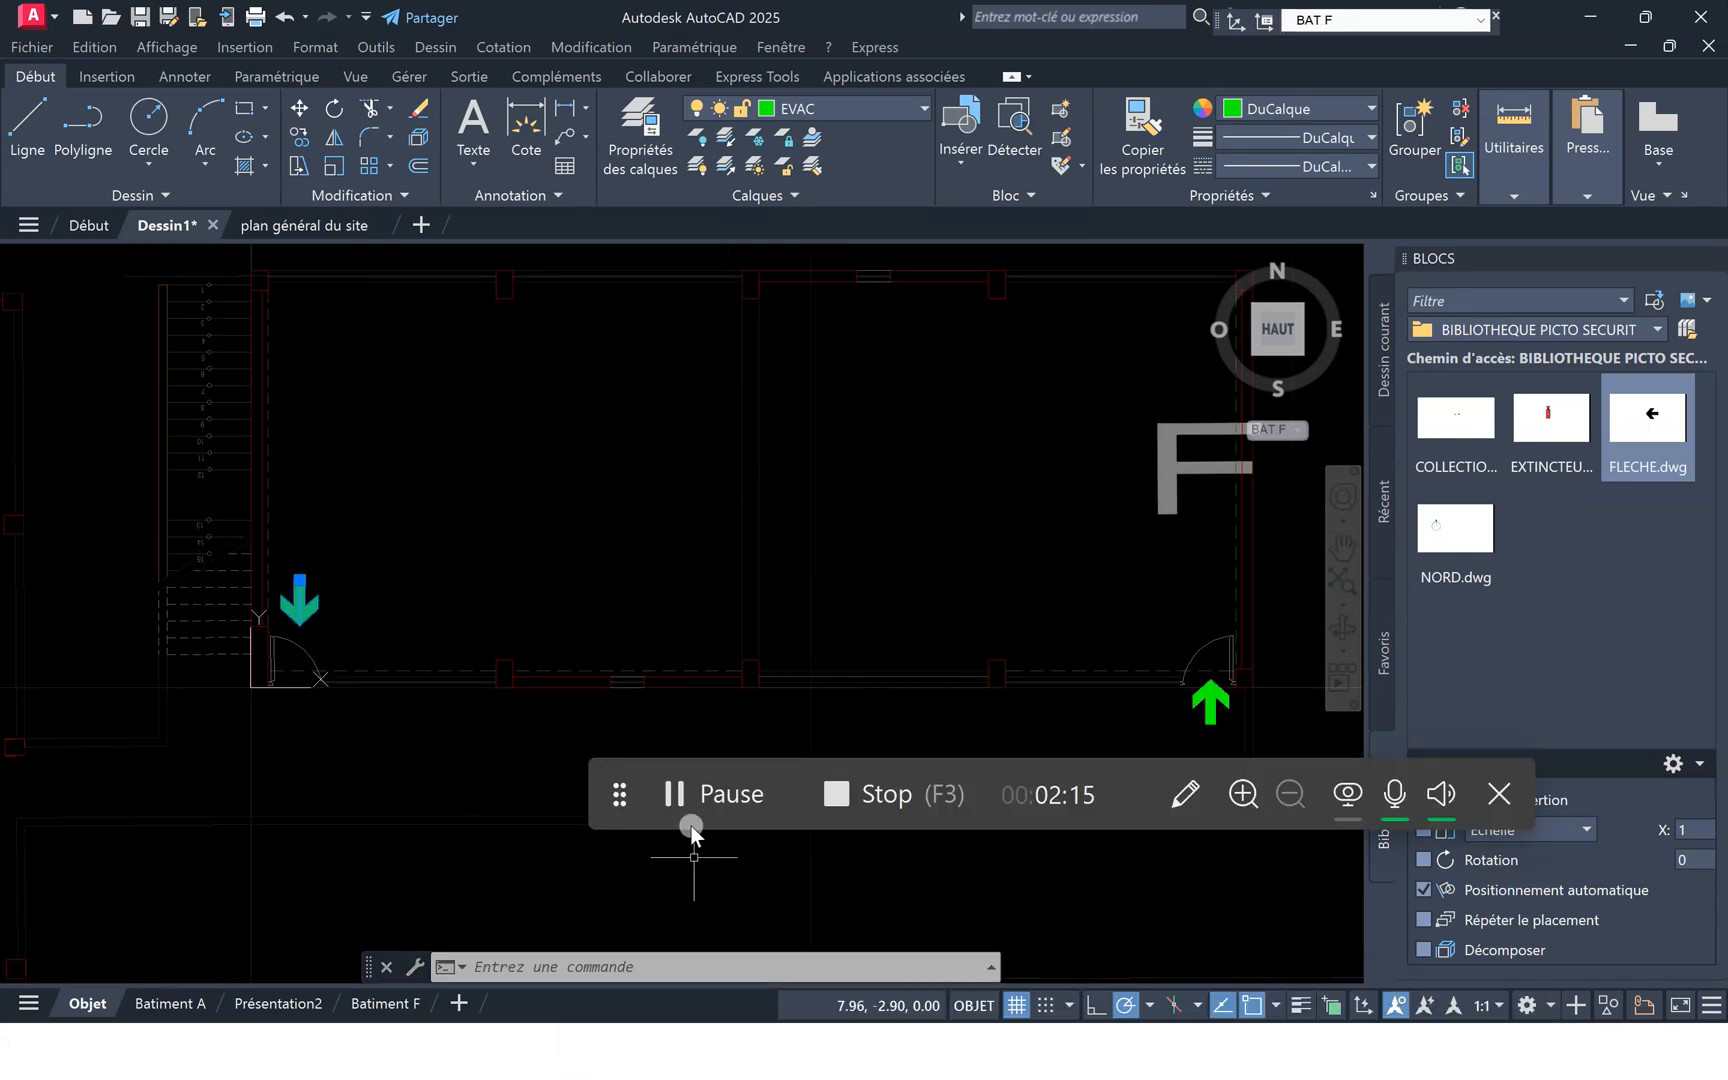
left_click(299, 580)
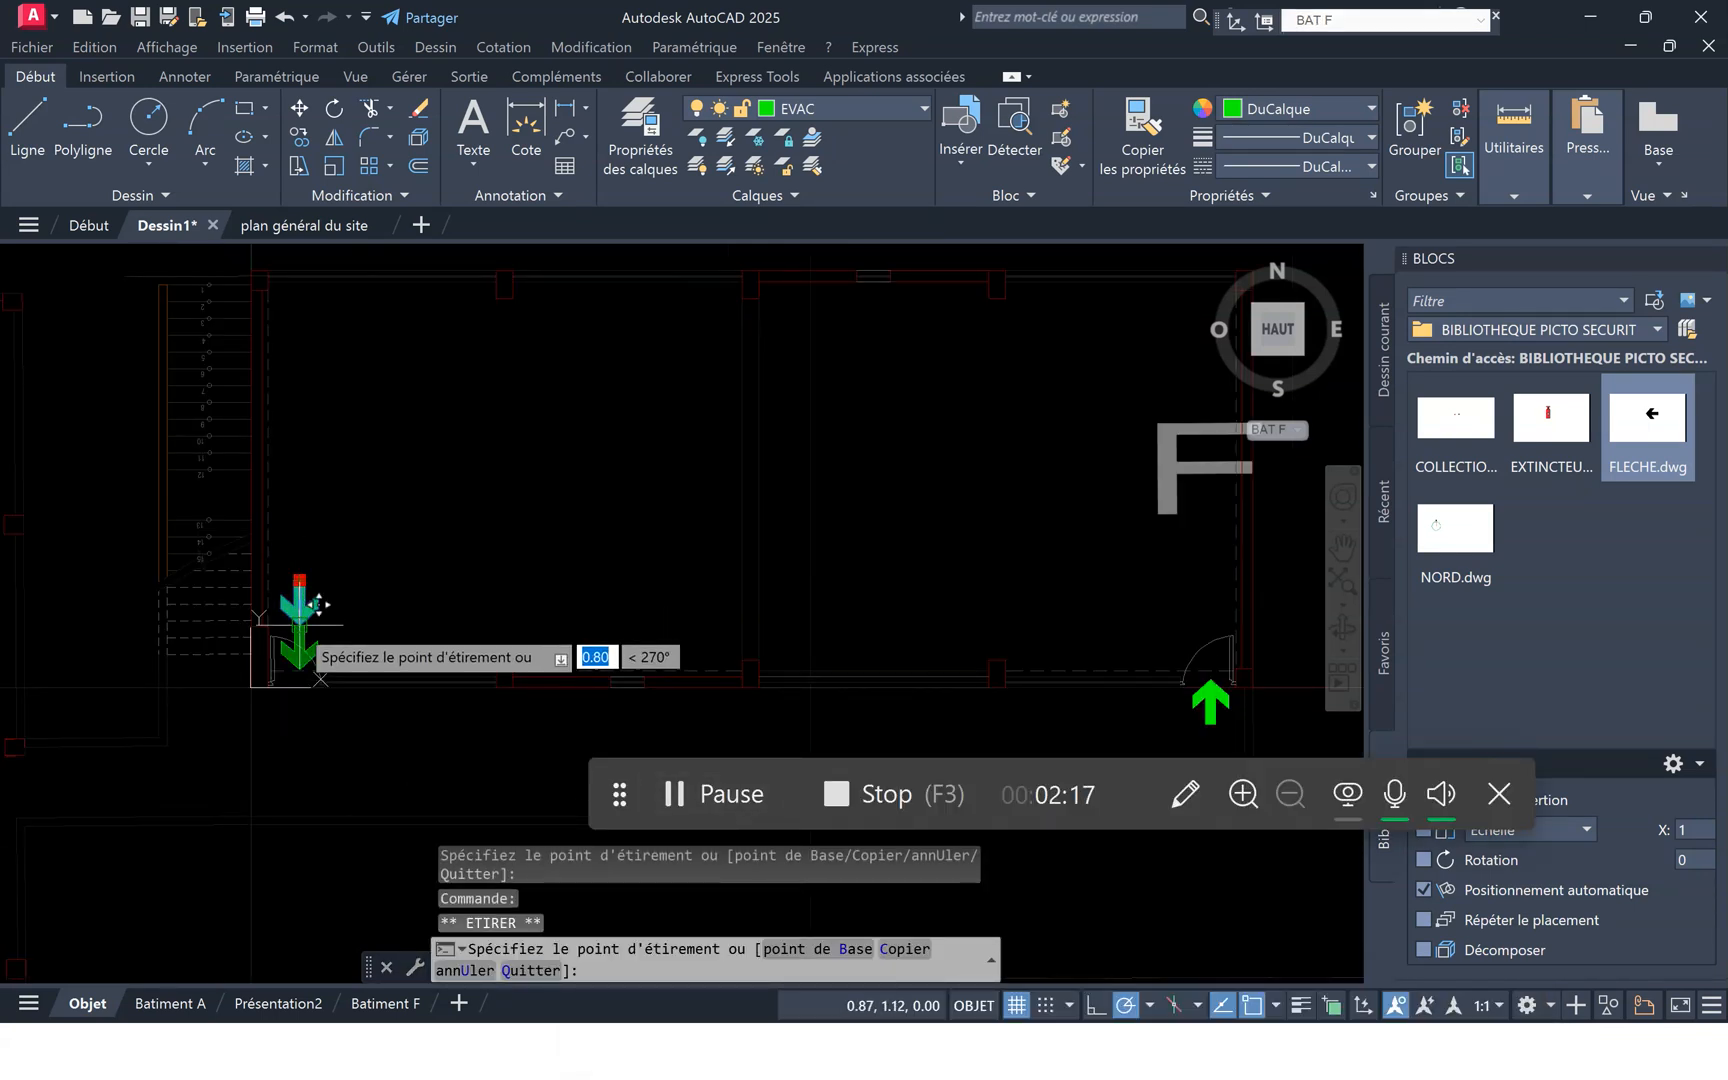
left_click(298, 581)
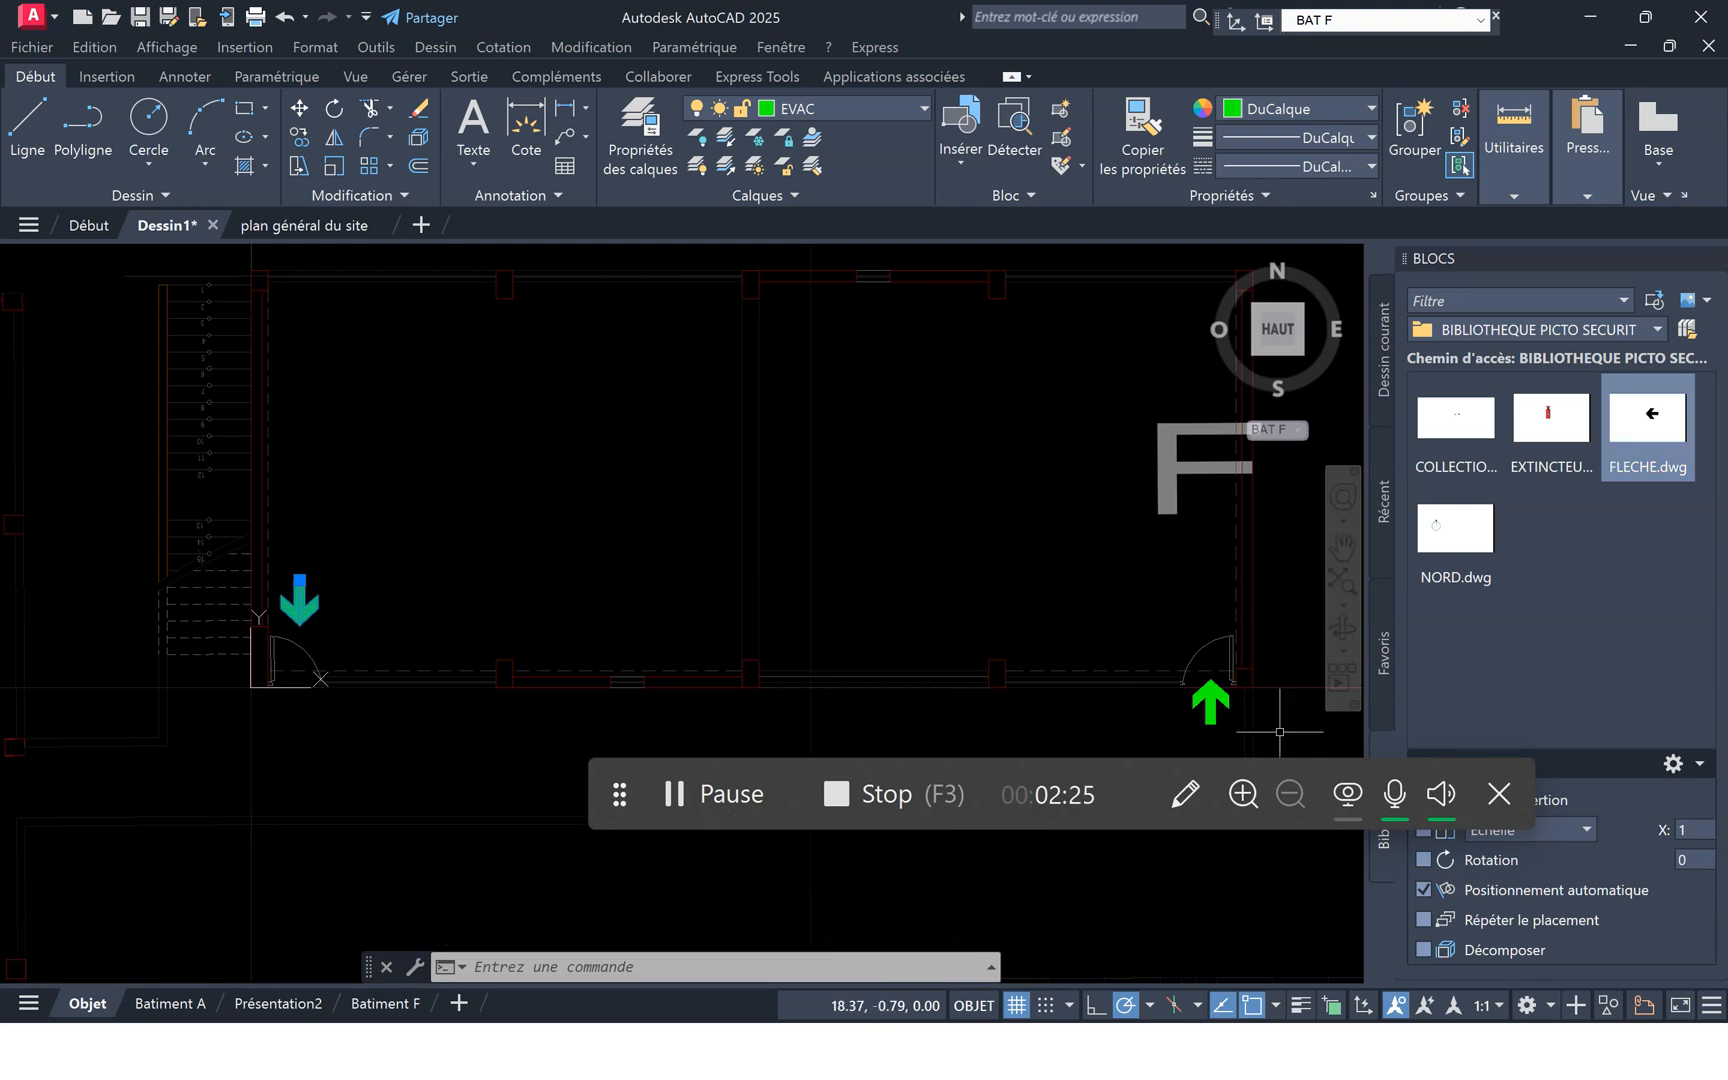
Insert another FLECHE.dwg block, pointing left, at the partition in the middle of building F.
mouse_move(1653, 423)
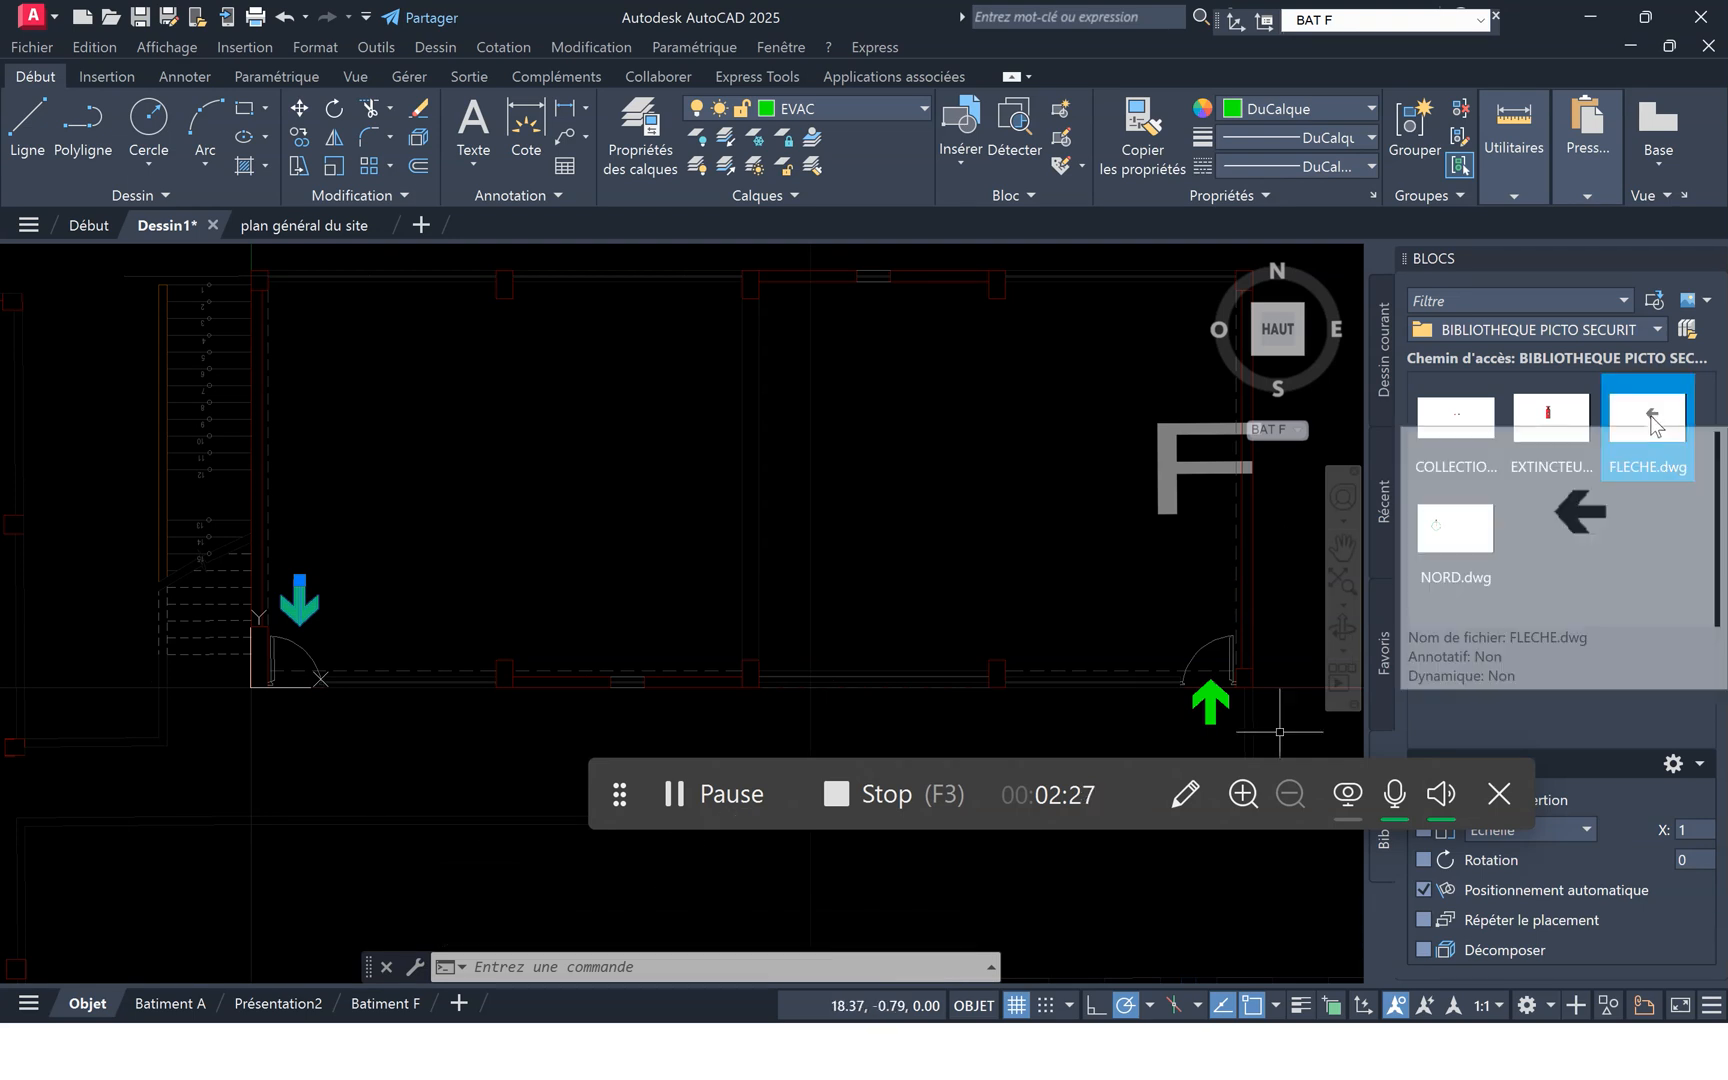
left_click(1653, 423)
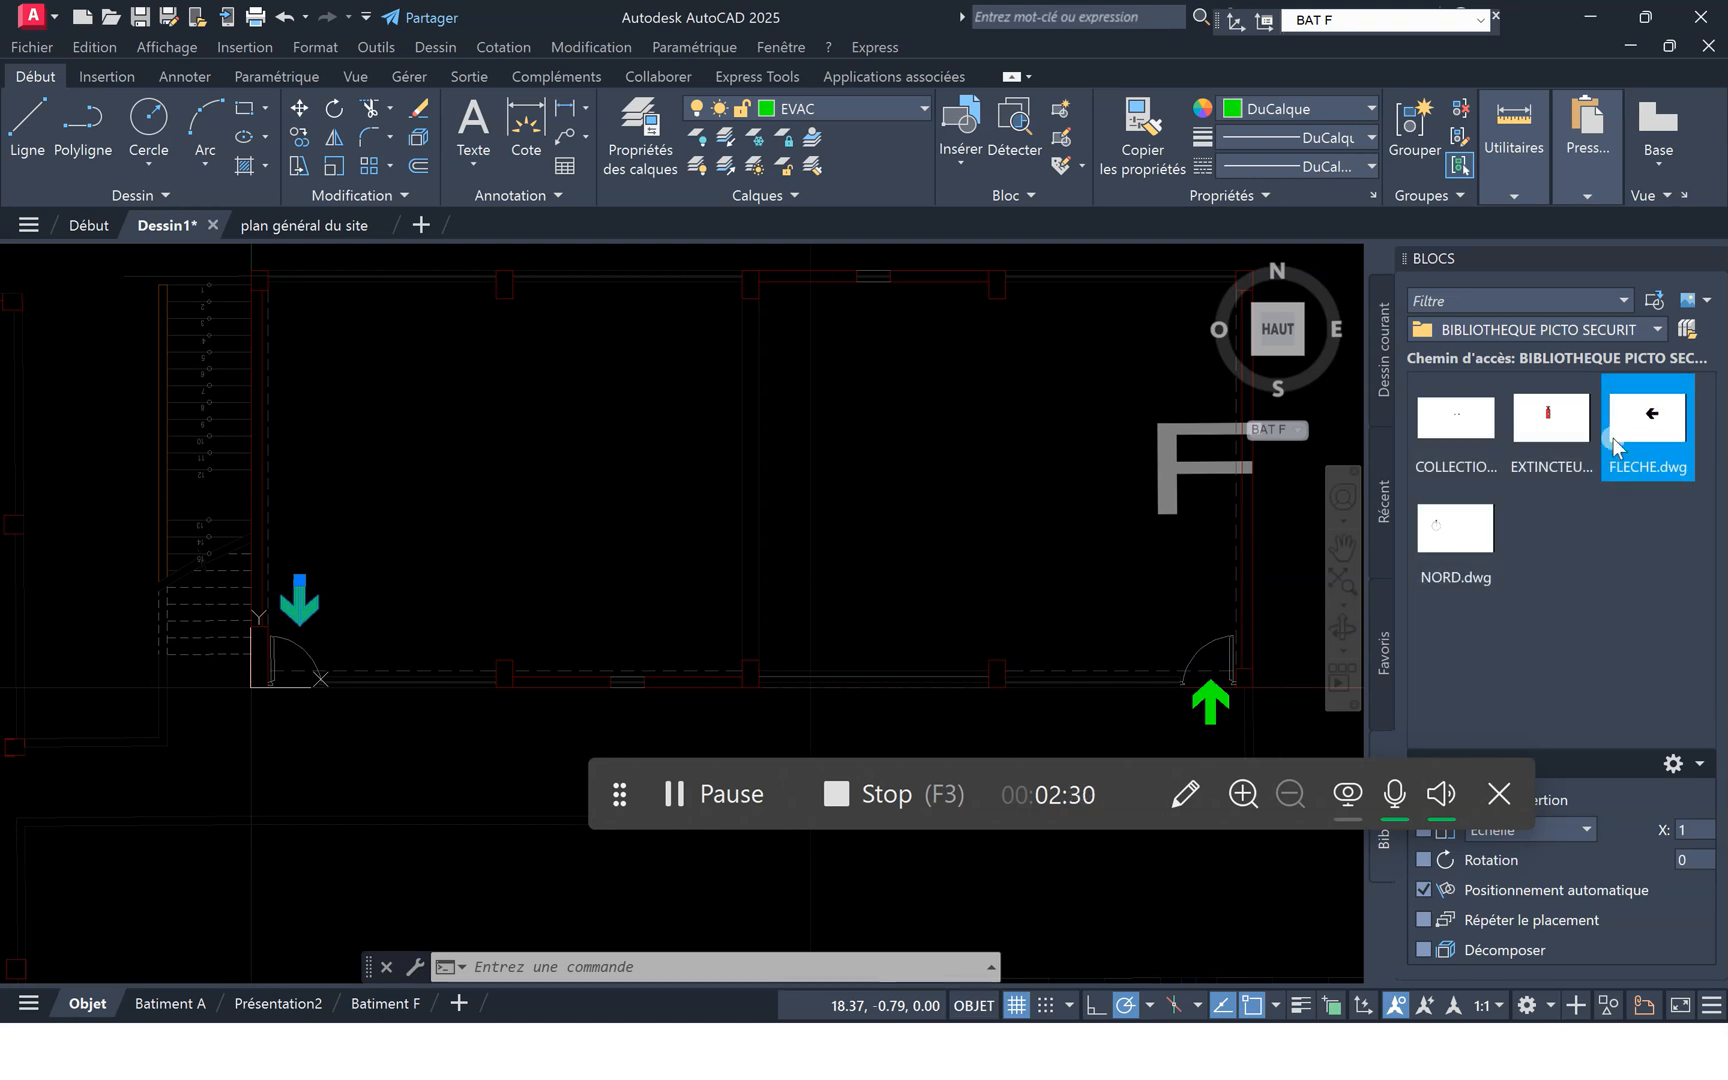
left_click(759, 580)
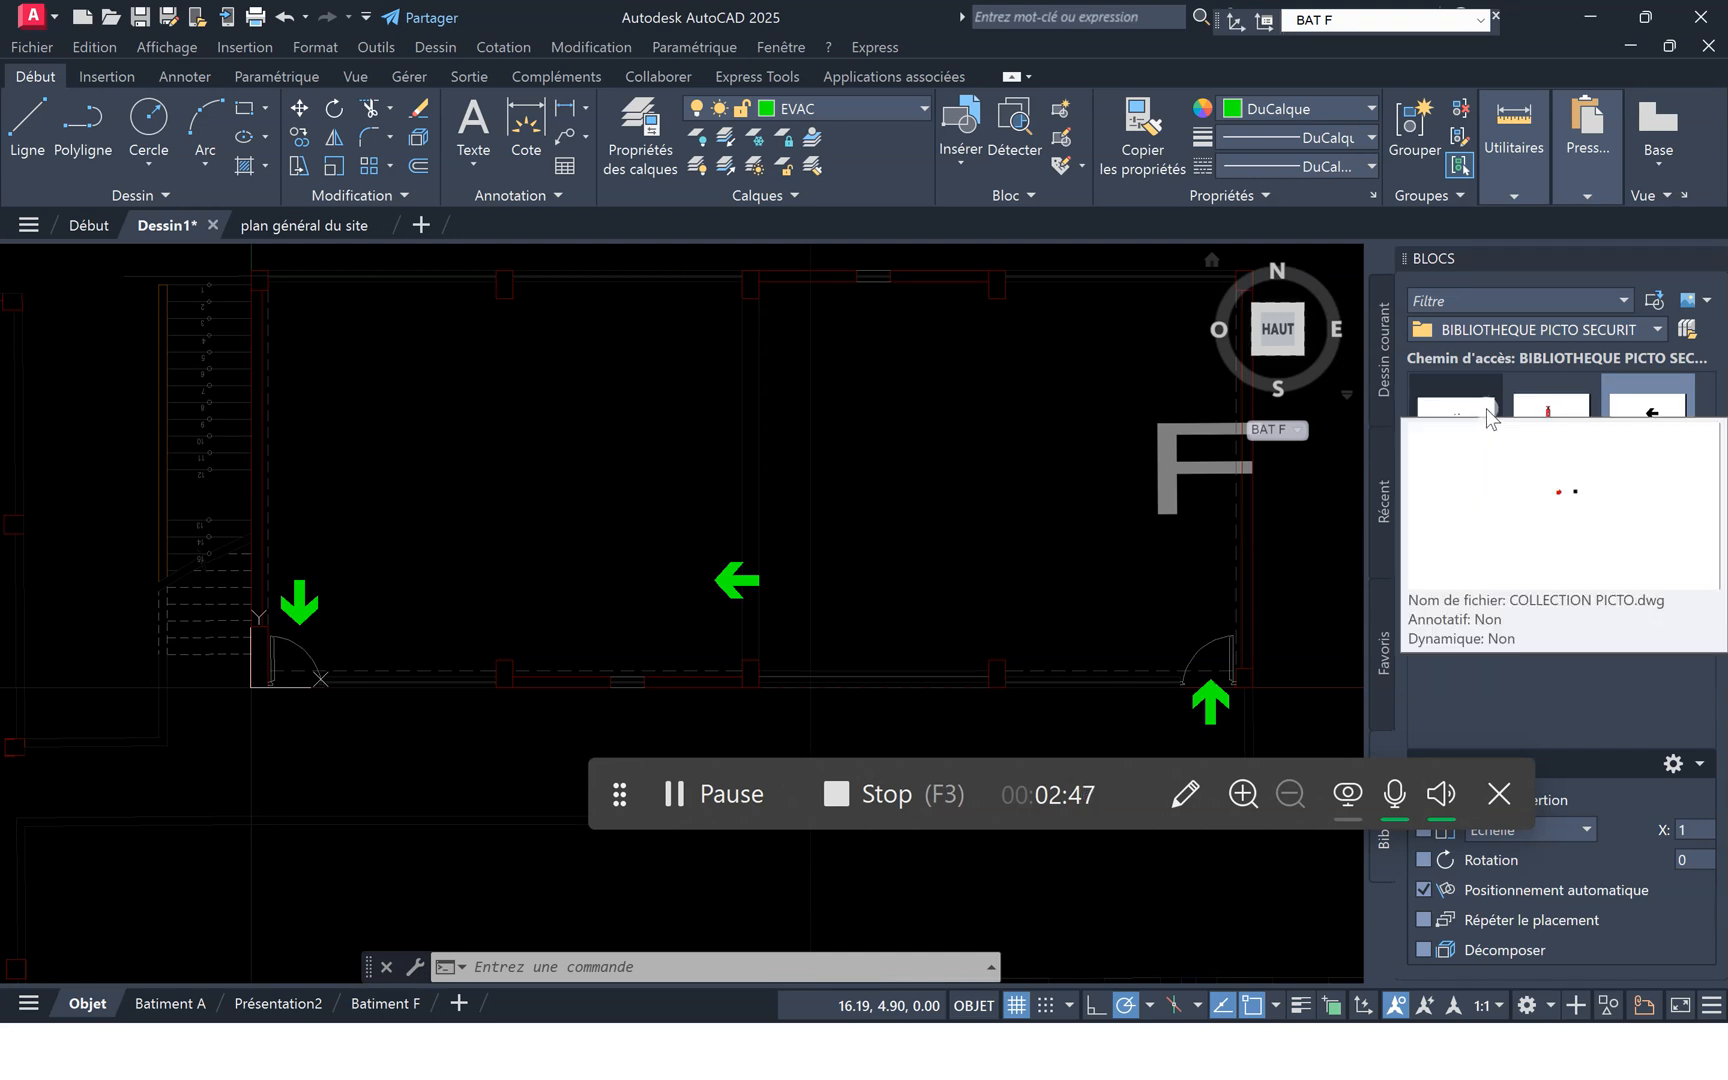
mouse_move(1650, 405)
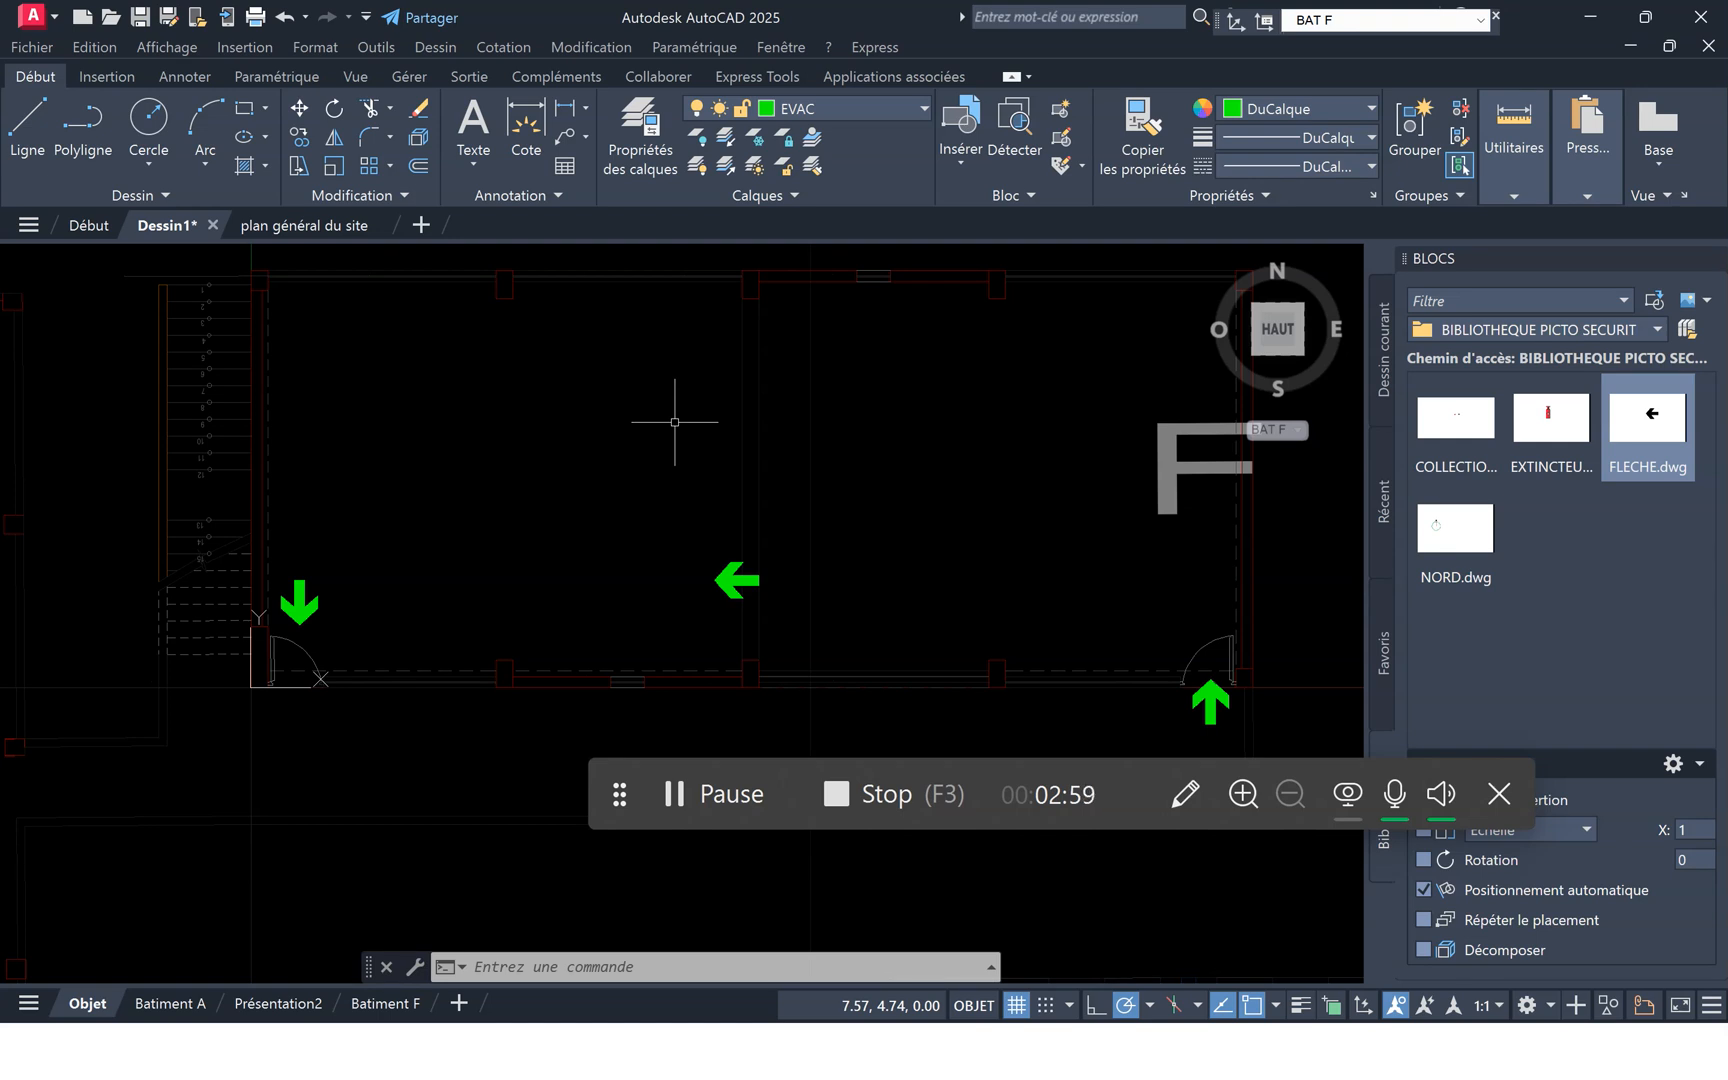
Examine the blocks of the open drawing plan général du site.dwg in DesignCenter and close it.
left_click(379, 46)
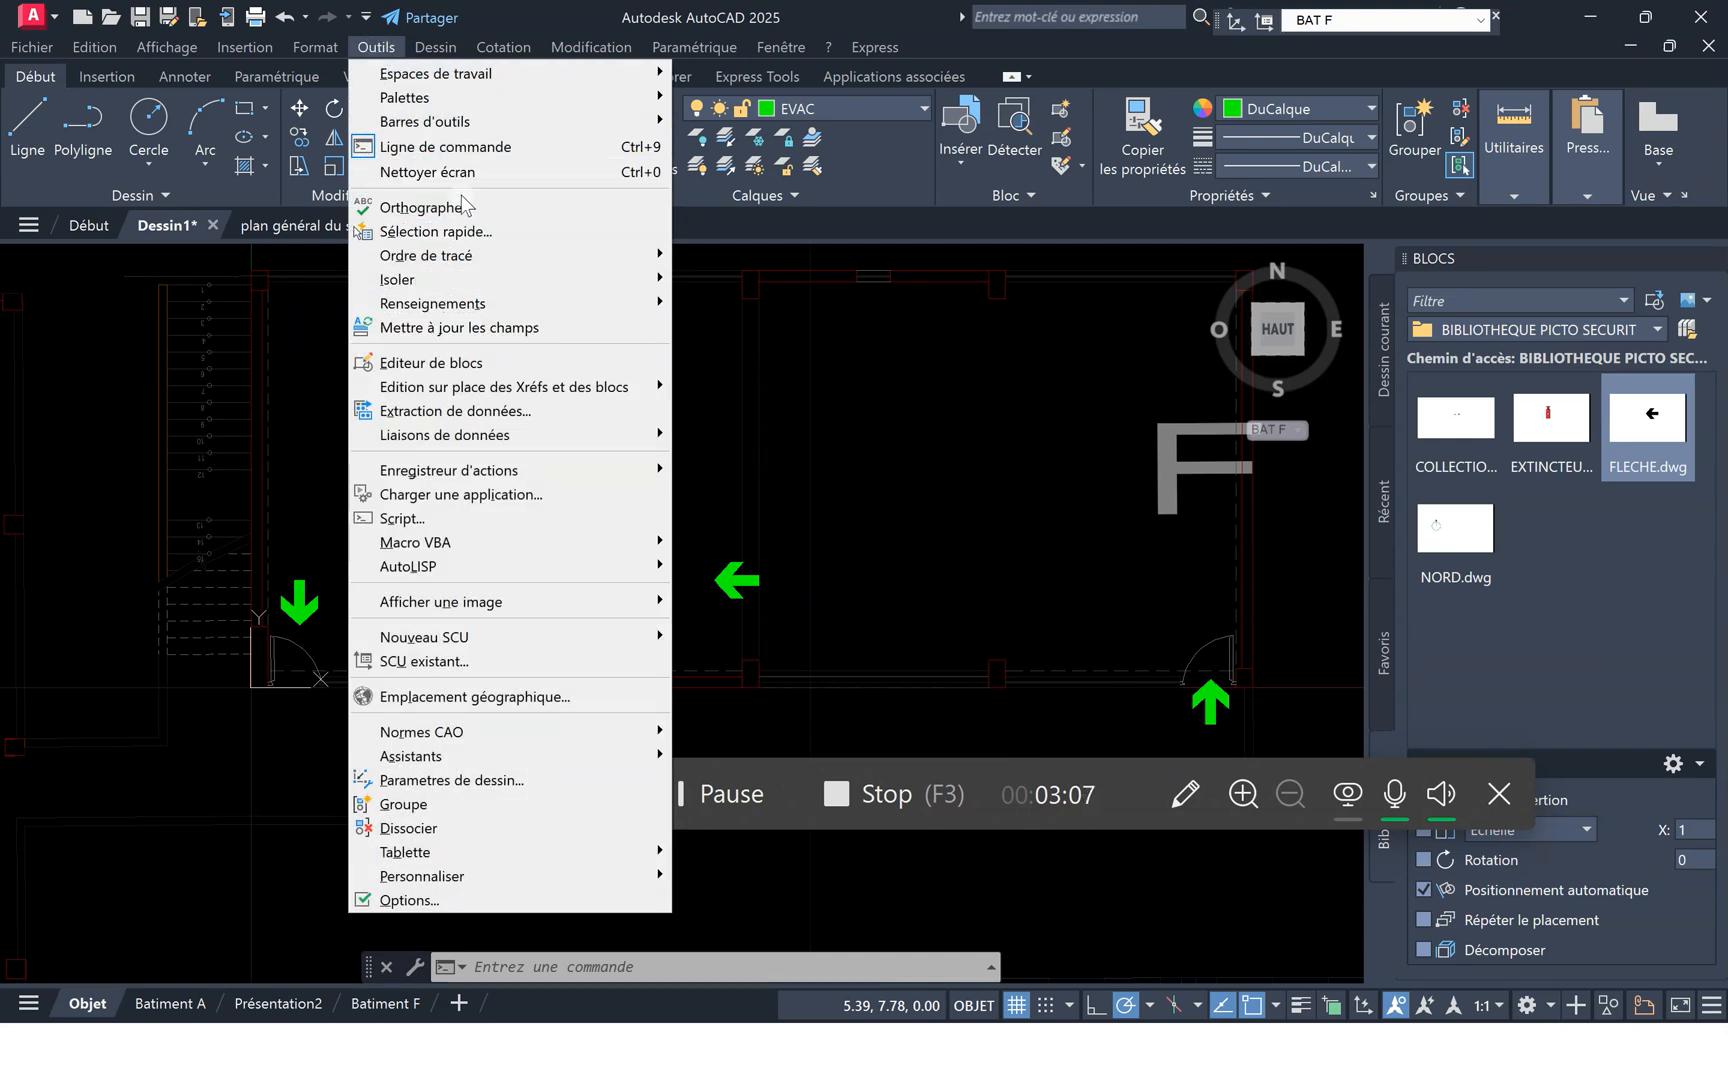
mouse_move(475, 118)
mouse_move(545, 100)
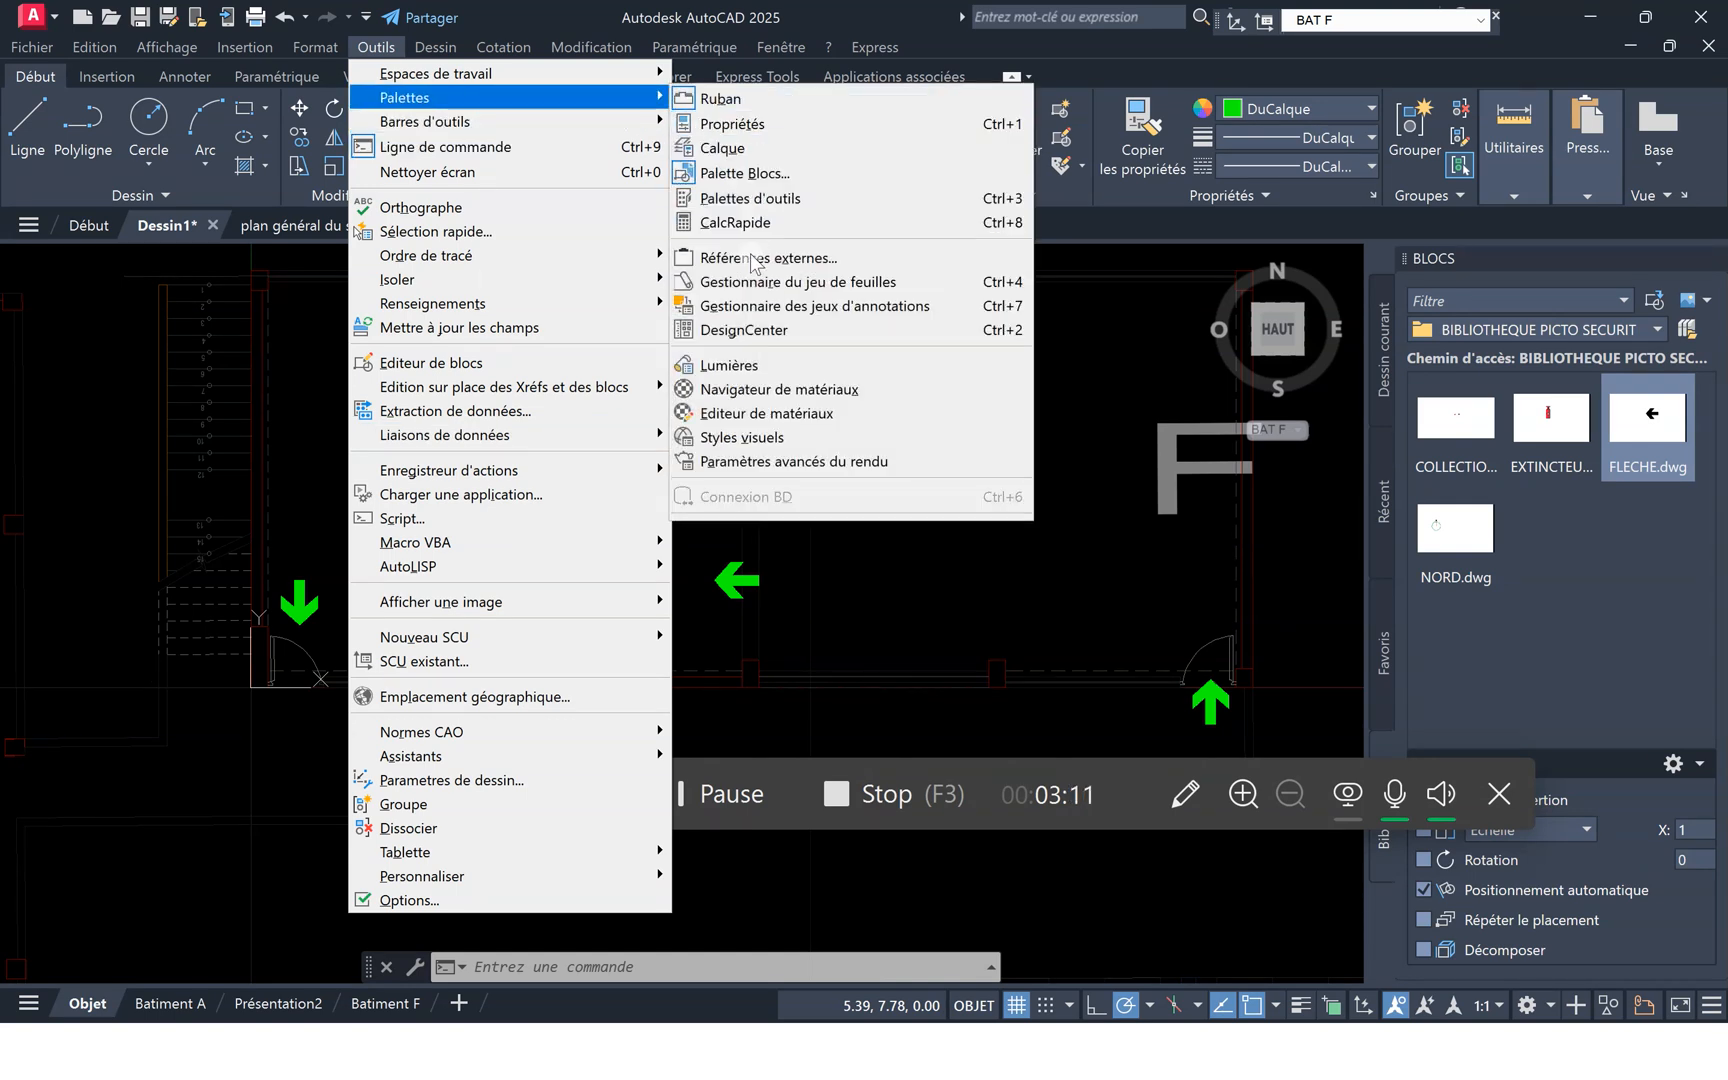
left_click(750, 330)
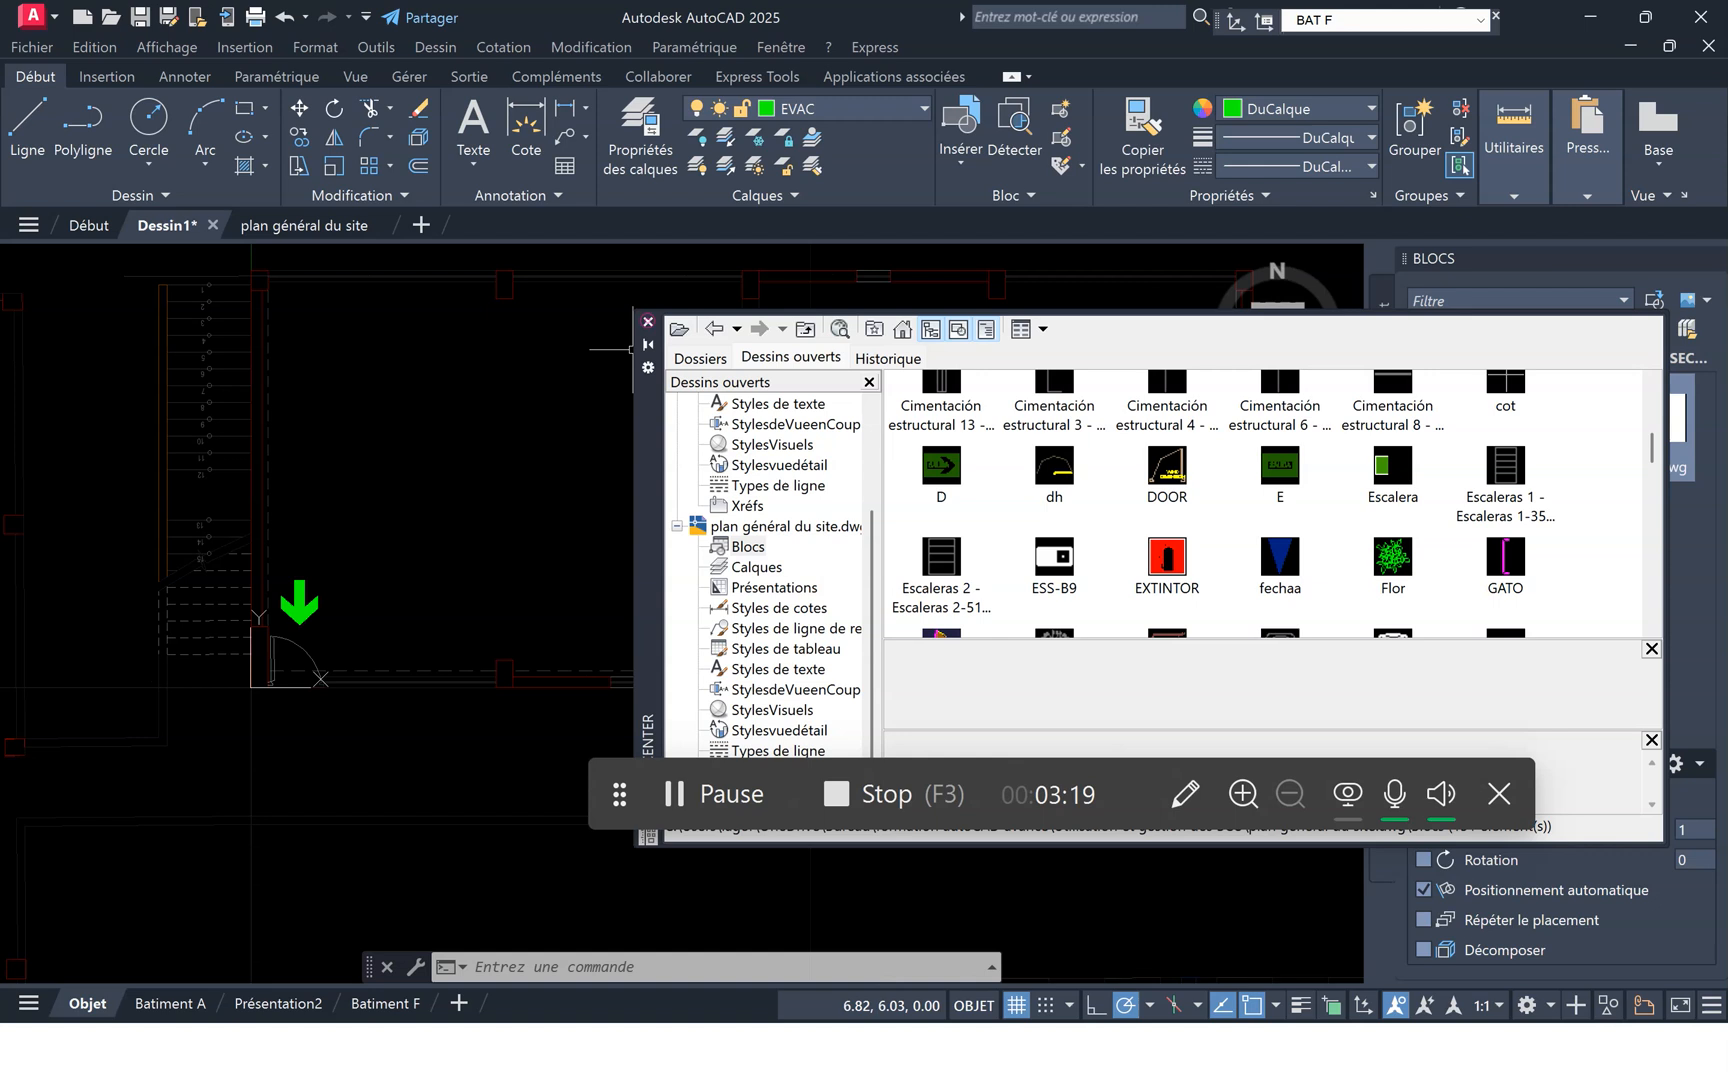
left_click(648, 323)
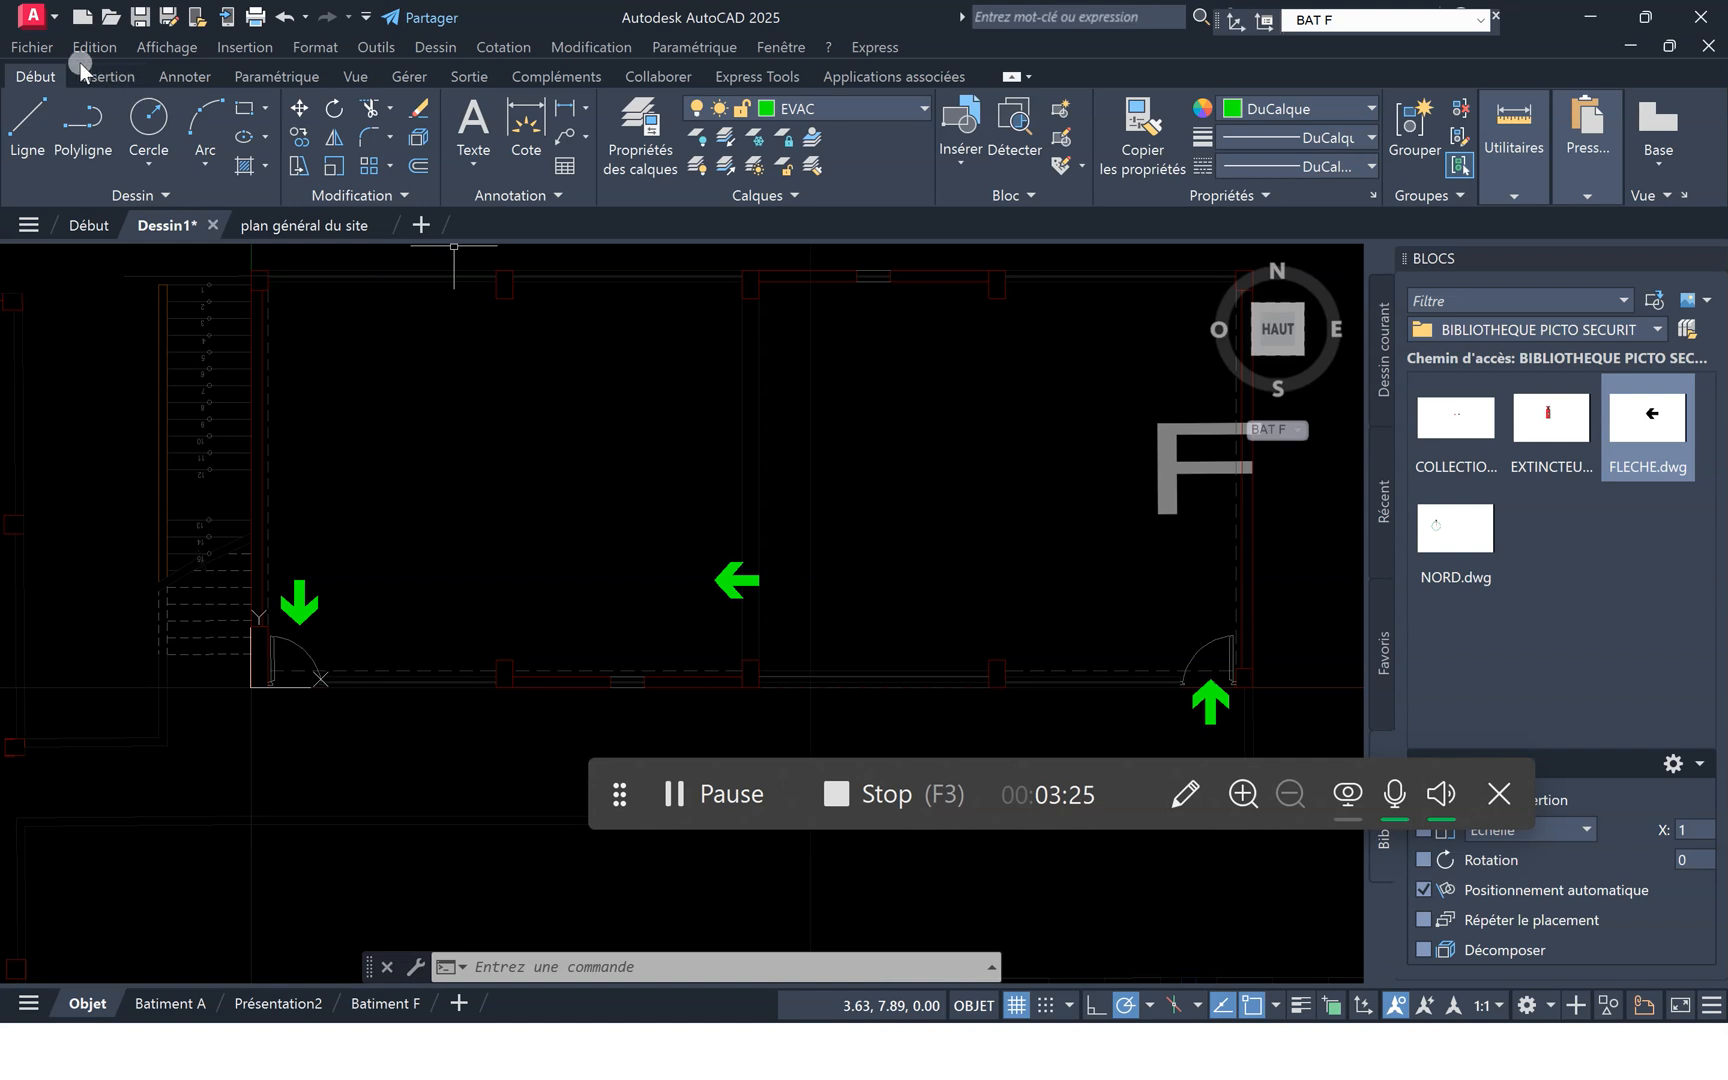
Open COLLECTION PICTO.dwg from the fire-safety pictogram library folder and look over its extinguisher and infirmary pictograms.
left_click(33, 47)
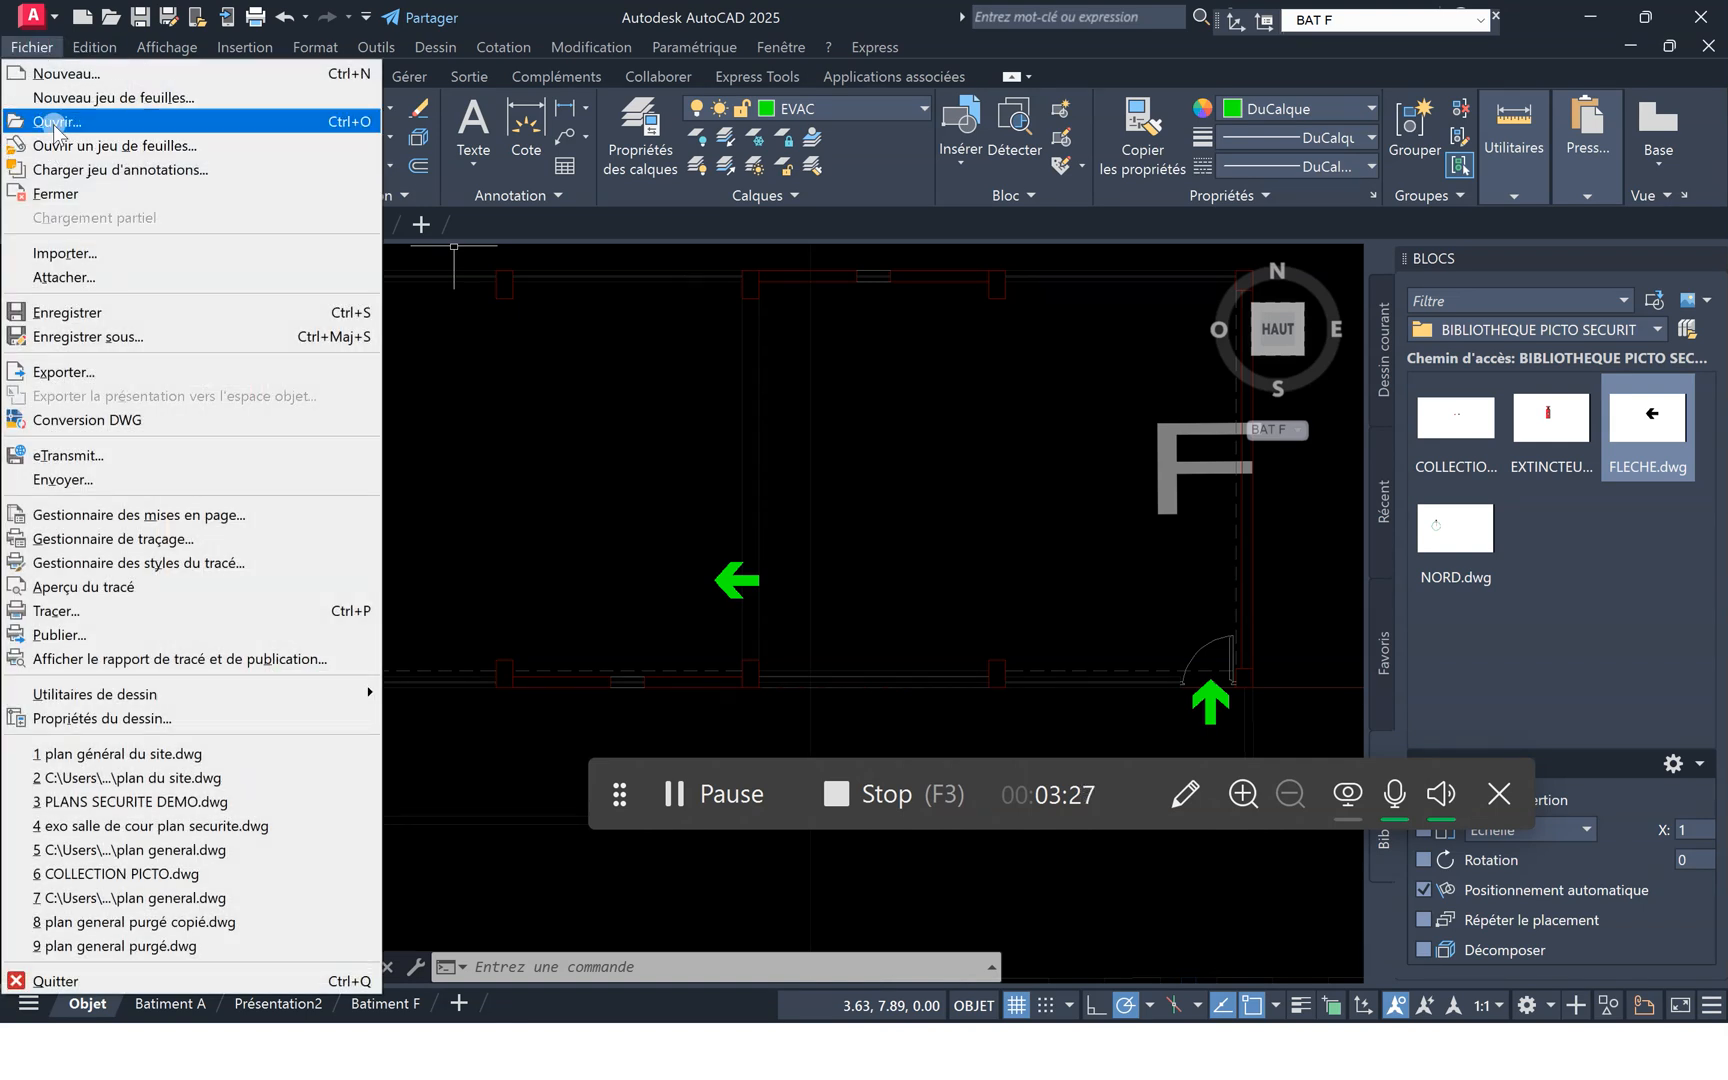
left_click(57, 122)
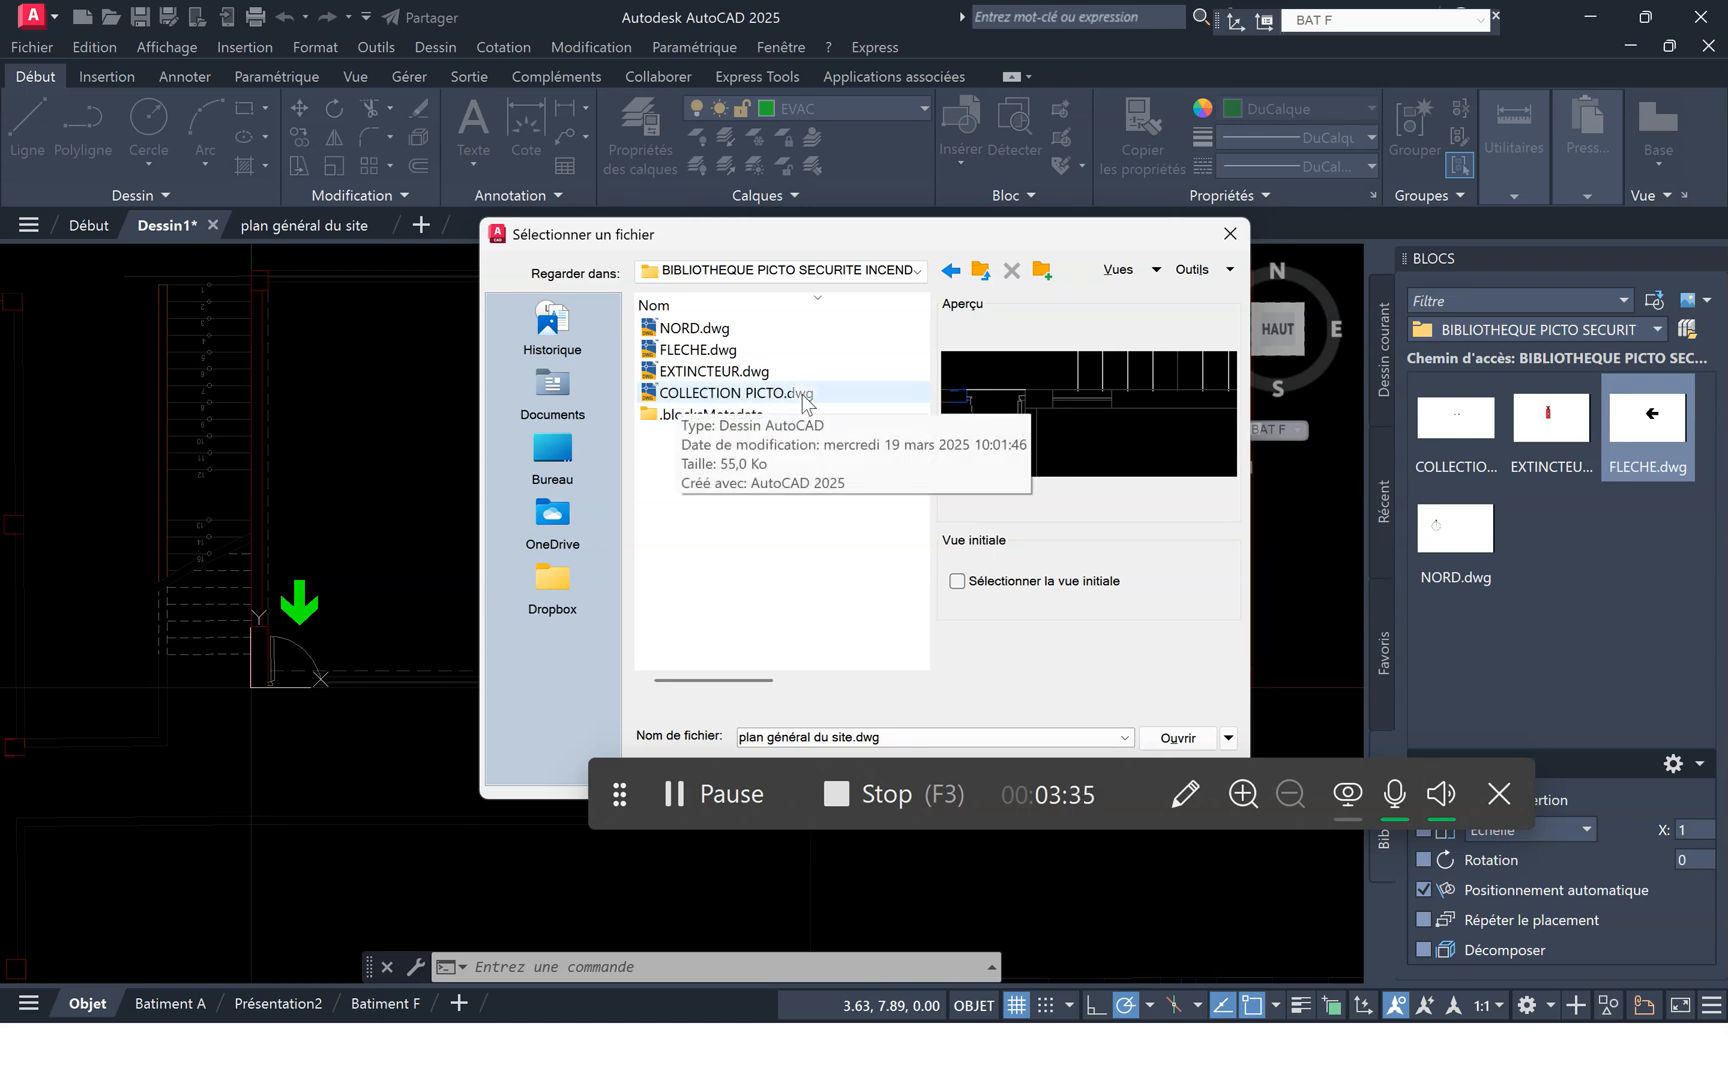
left_click(745, 394)
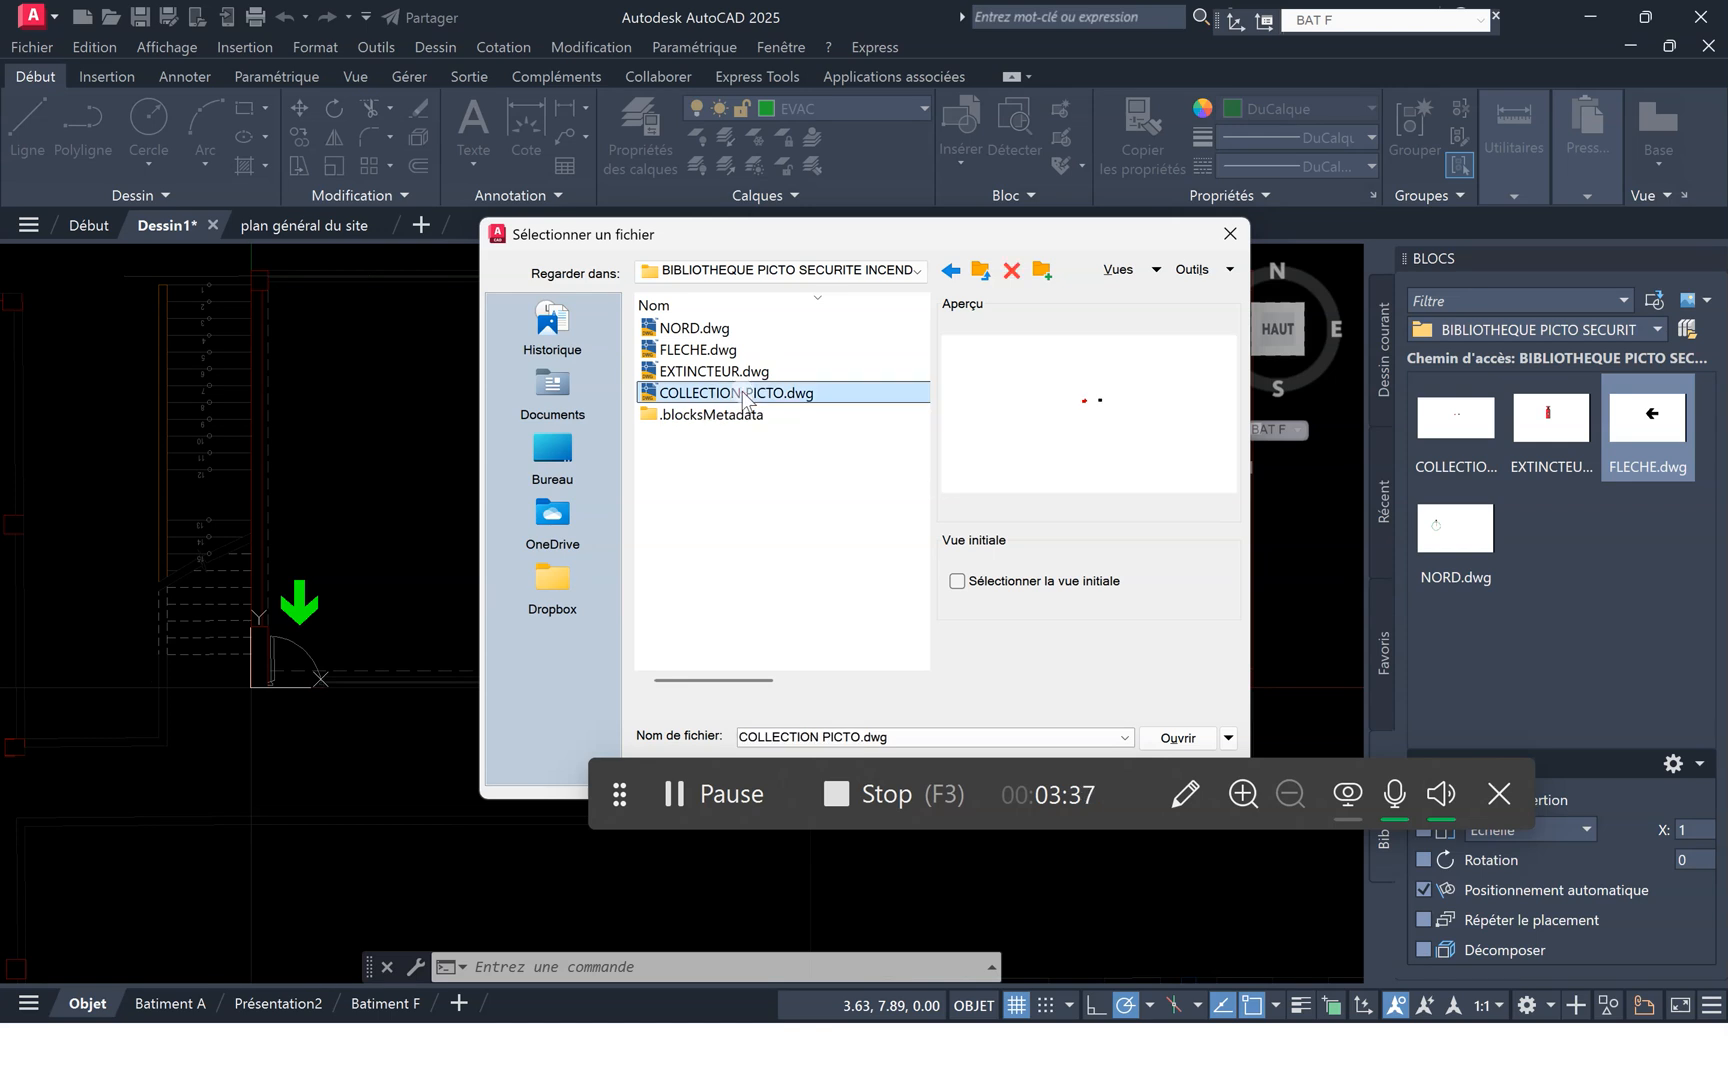
left_click(1160, 740)
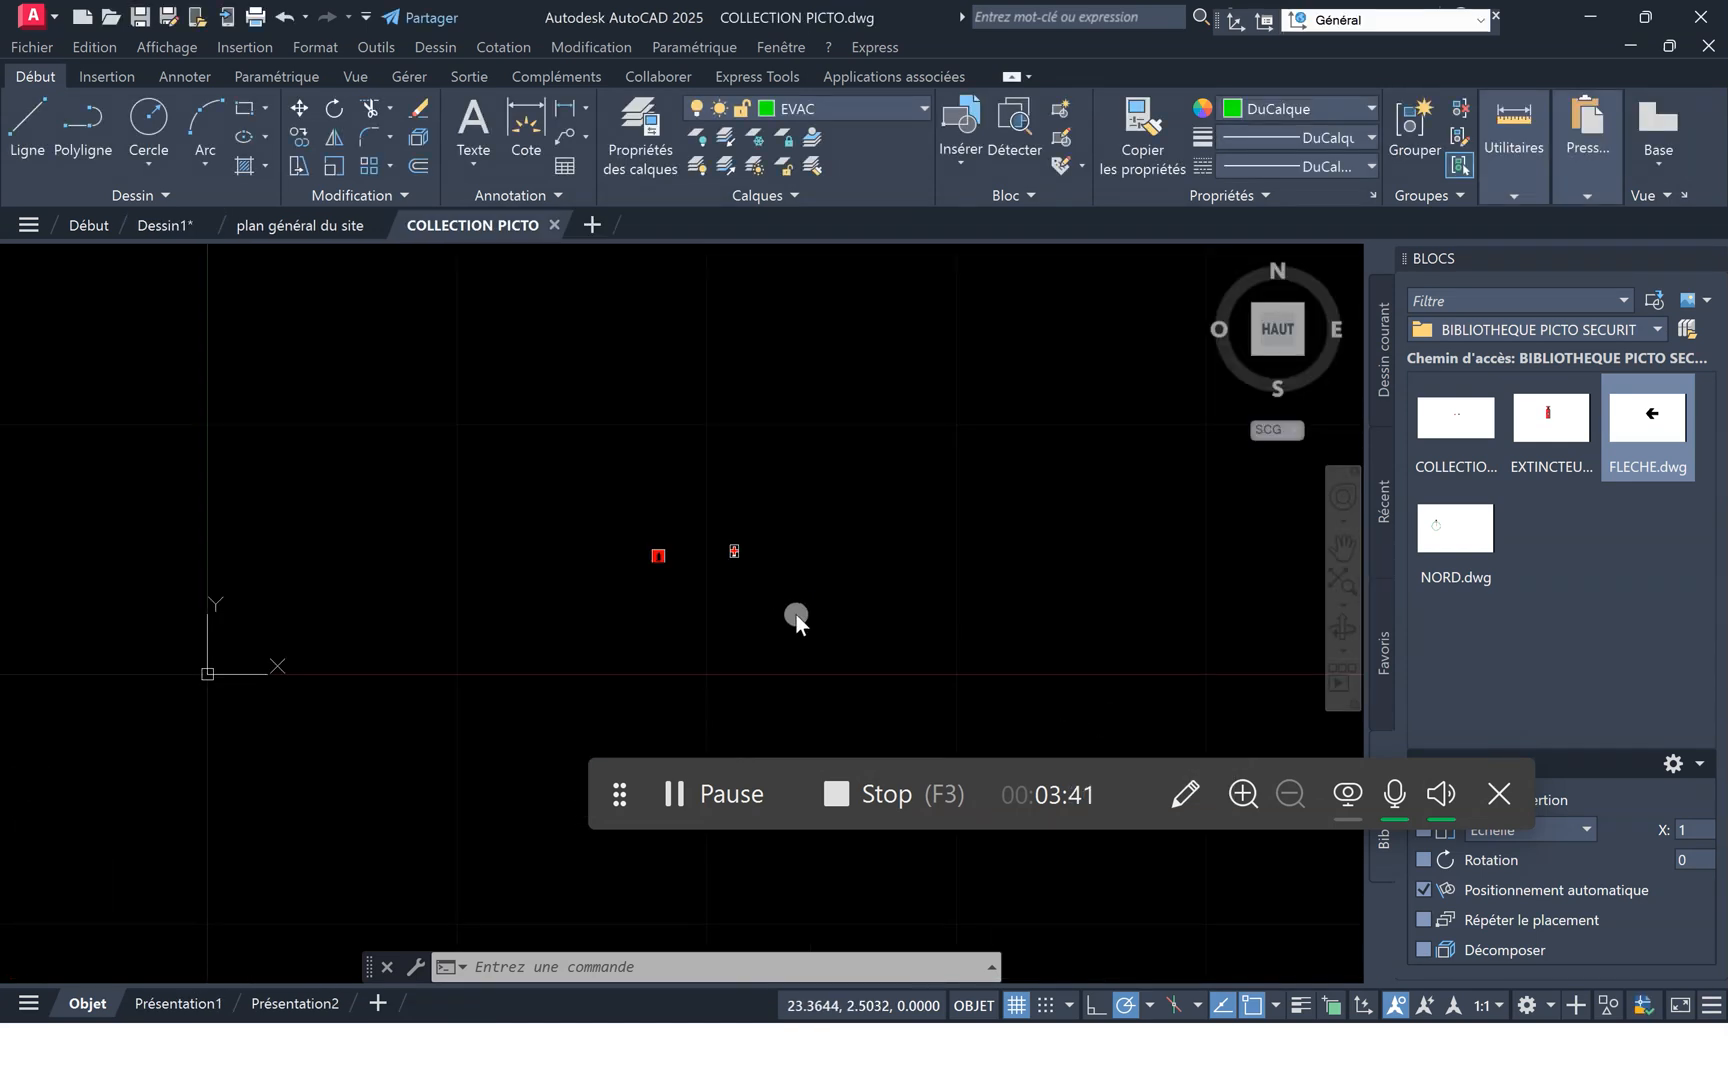
scroll(725, 550, "up", 6)
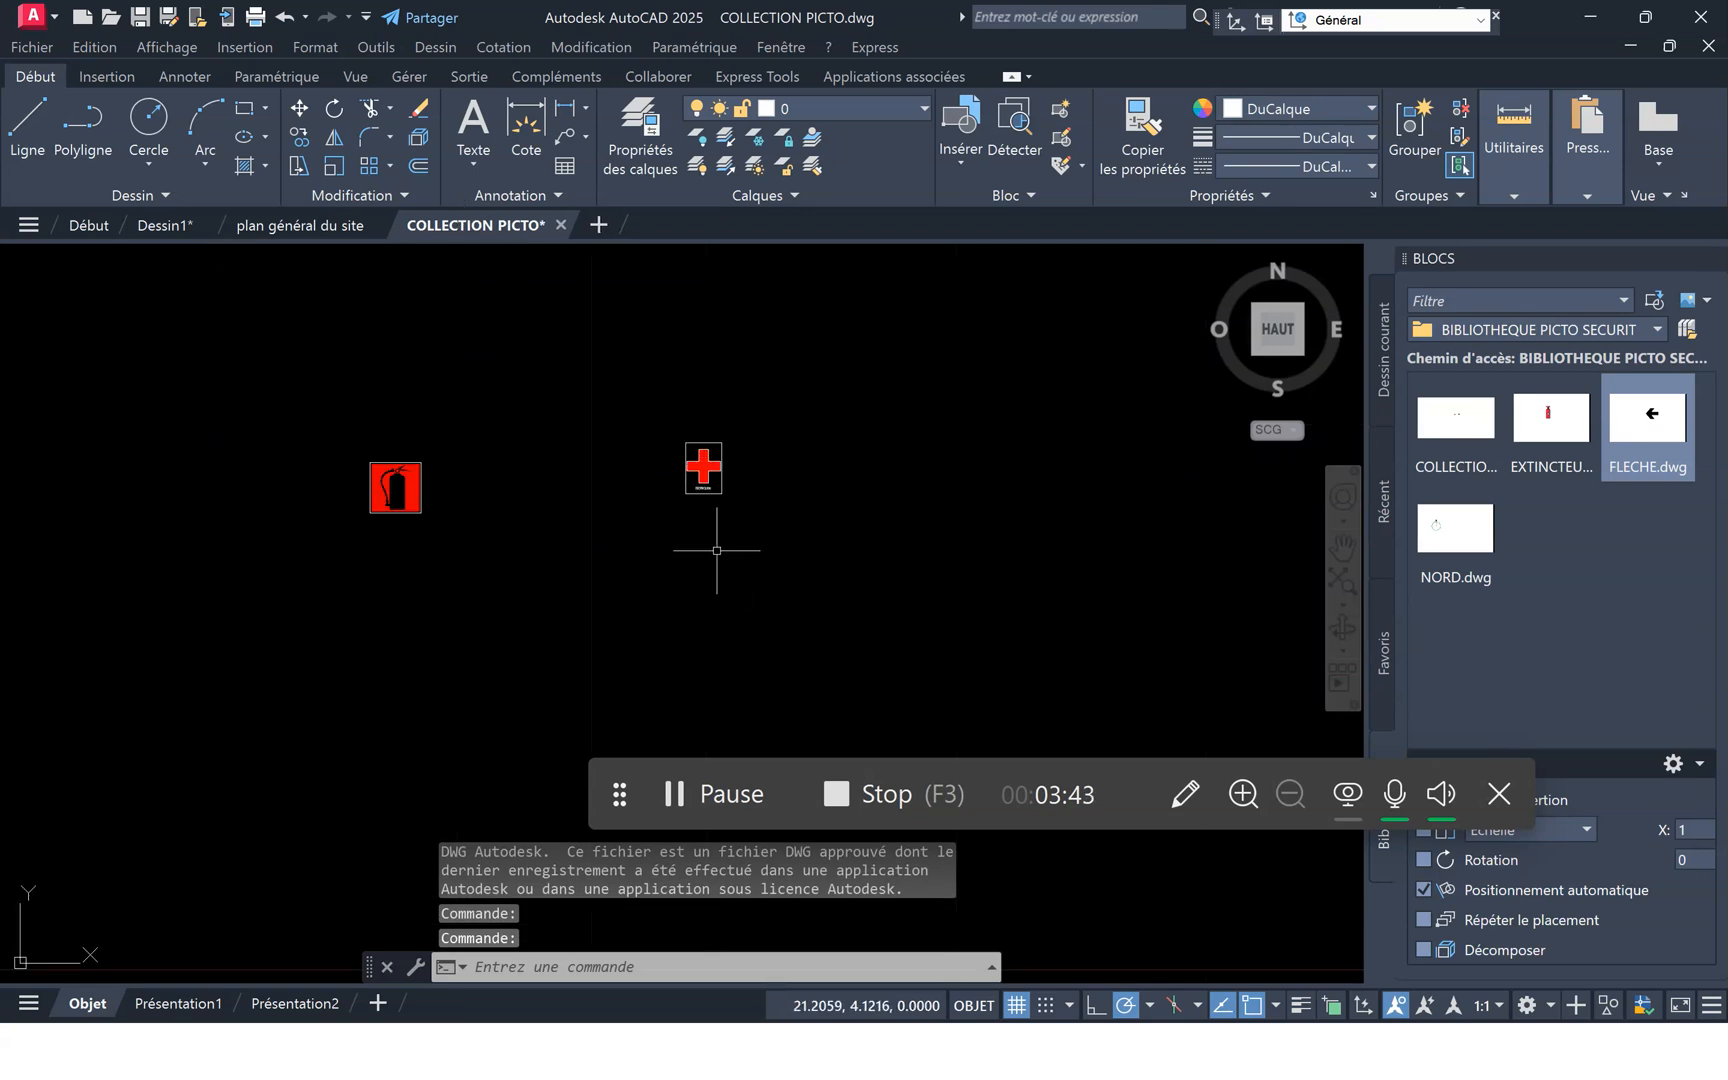
scroll(700, 488, "down", 2)
scroll(700, 490, "up", 4)
scroll(700, 490, "down", 6)
scroll(580, 505, "up", 4)
scroll(580, 482, "down", 2)
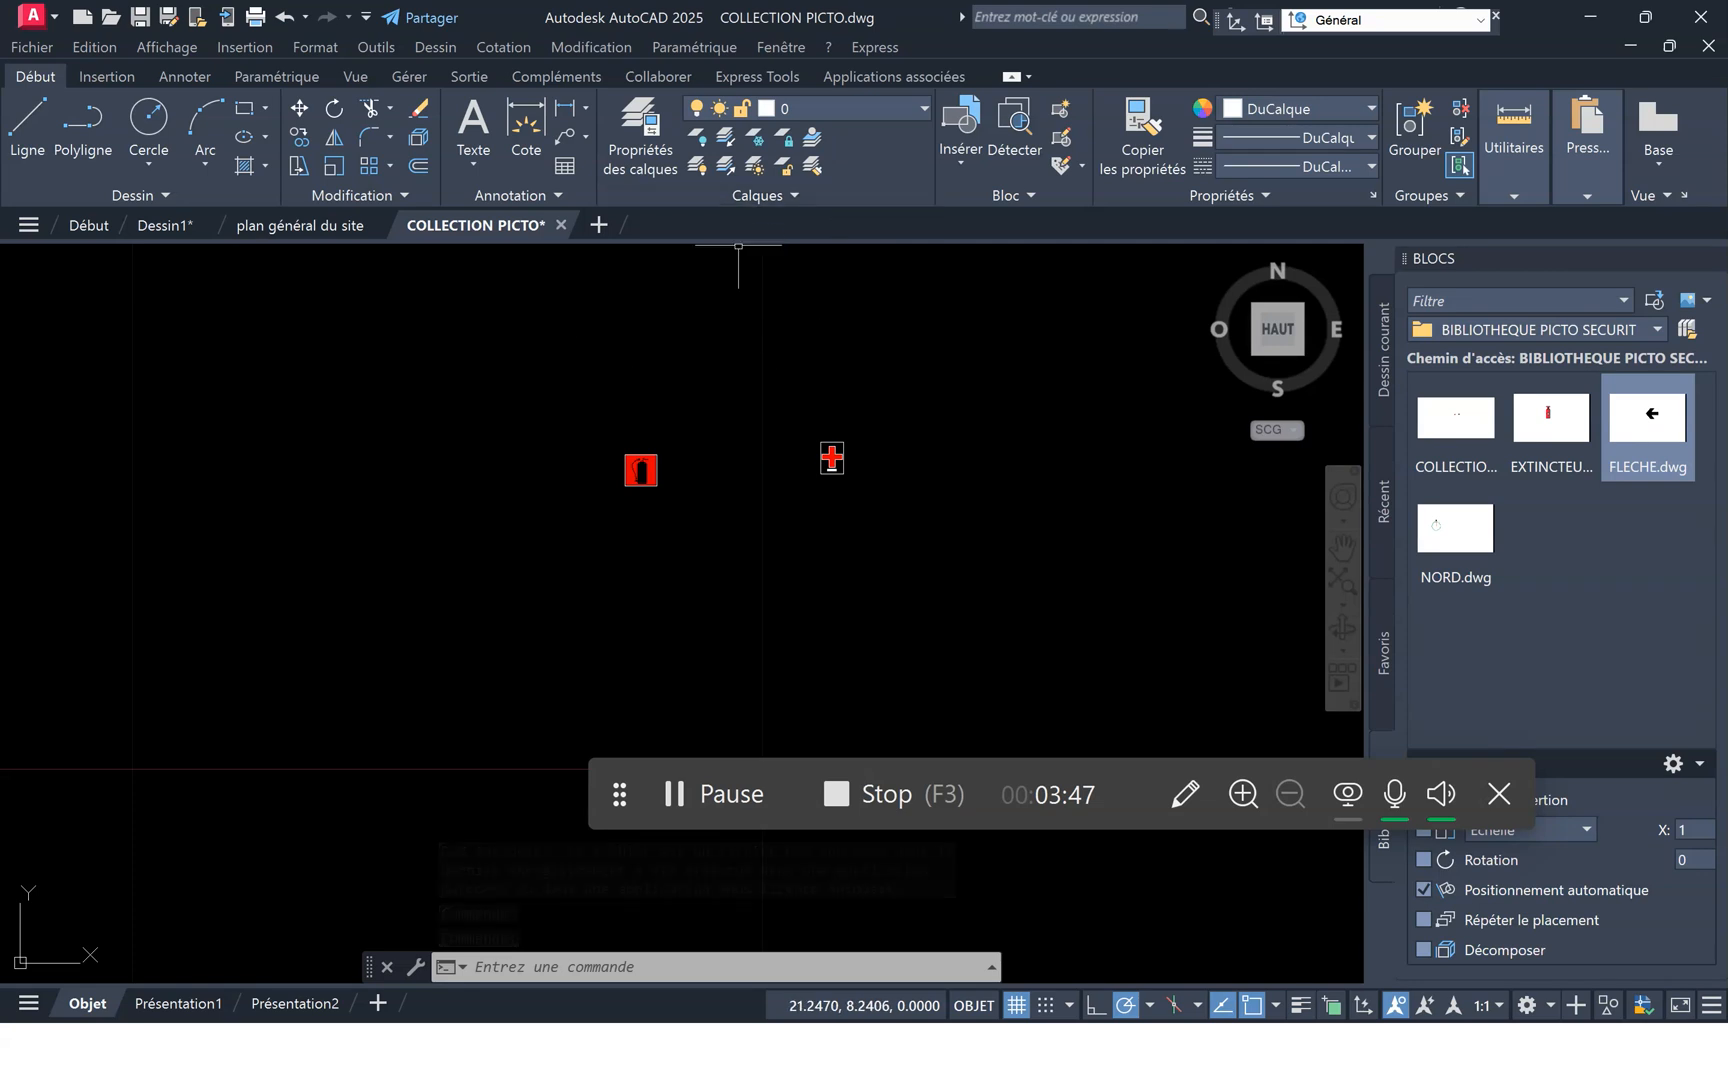
Return to the Dessin1 drawing and make EXTINCTEUR the current layer.
left_click(280, 226)
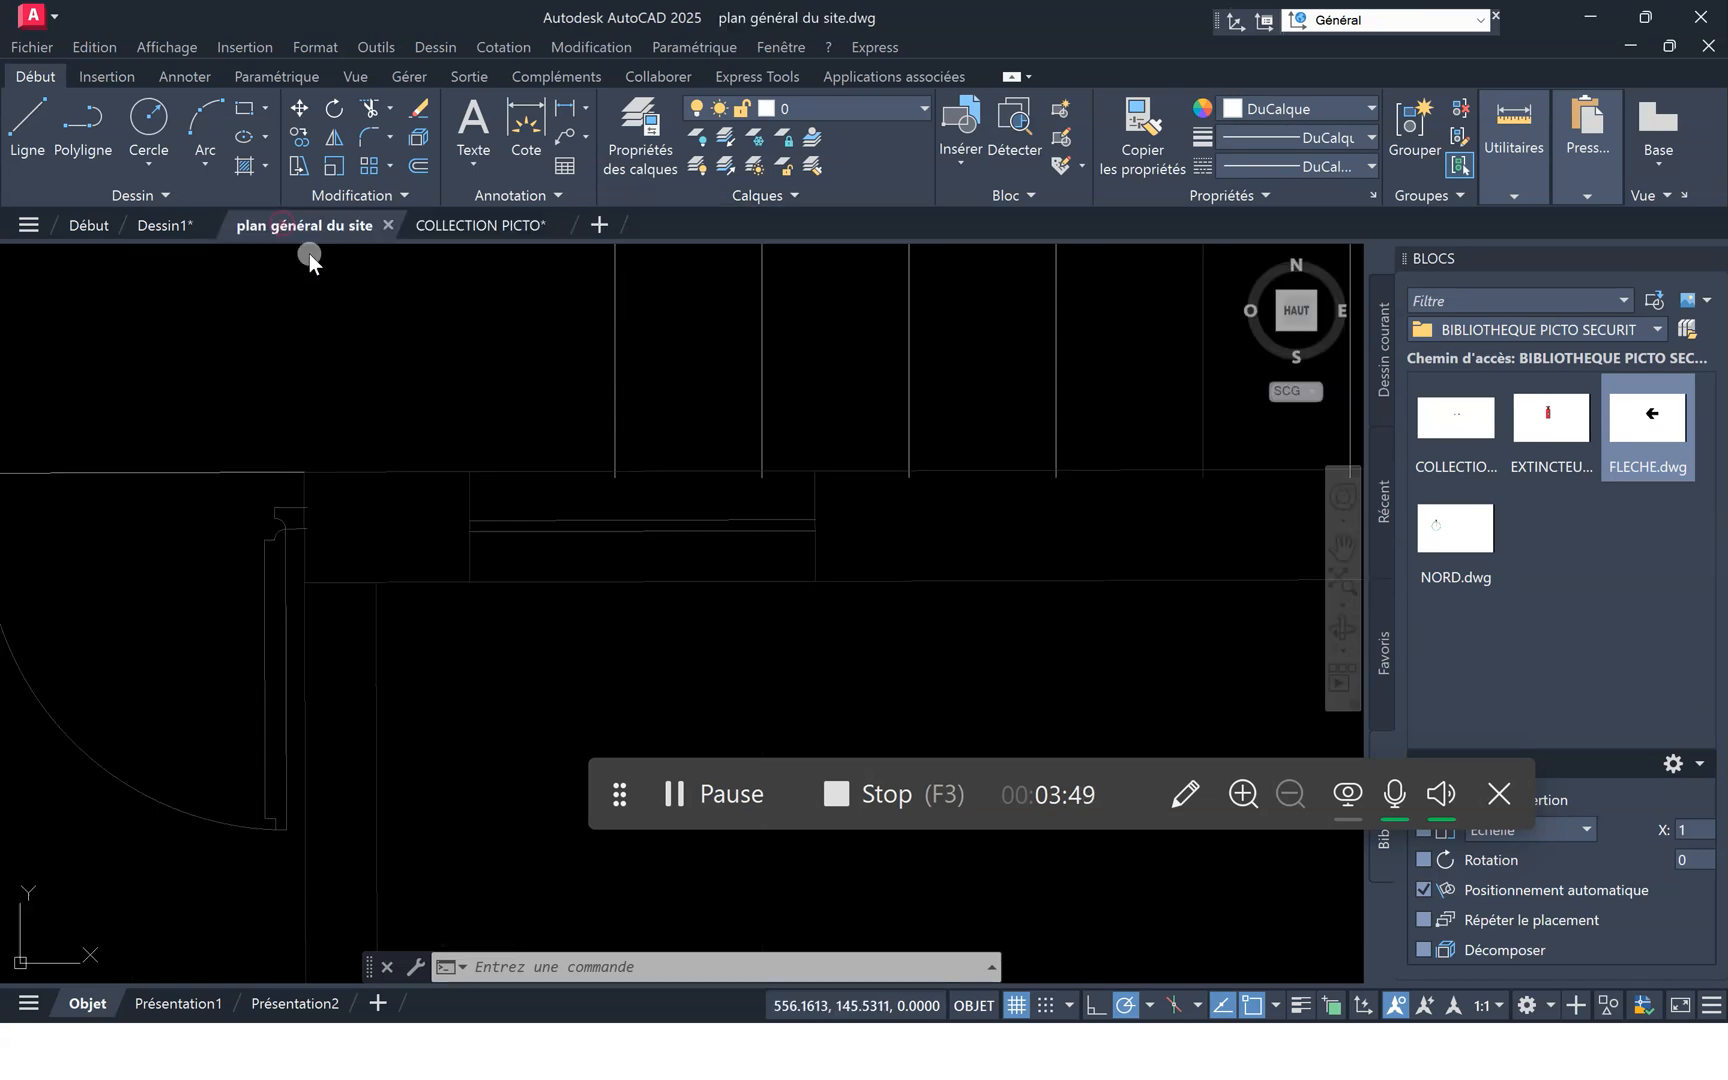
left_click(162, 225)
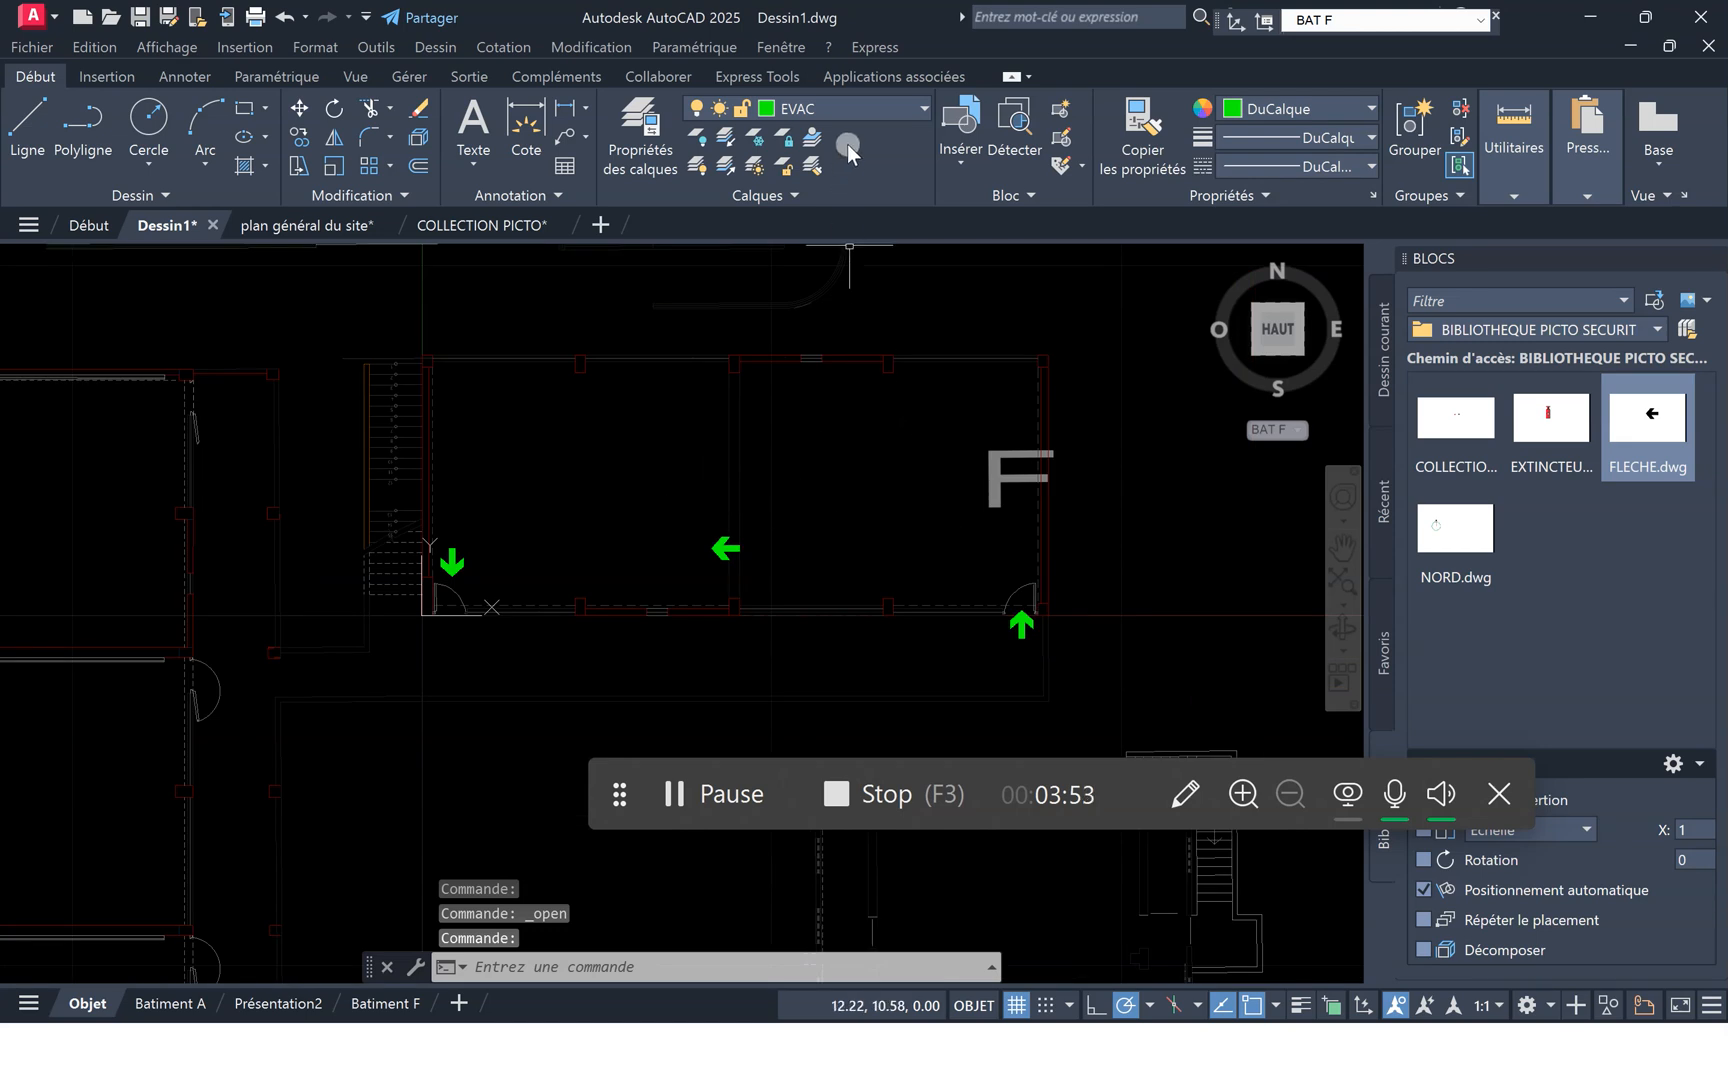
left_click(882, 111)
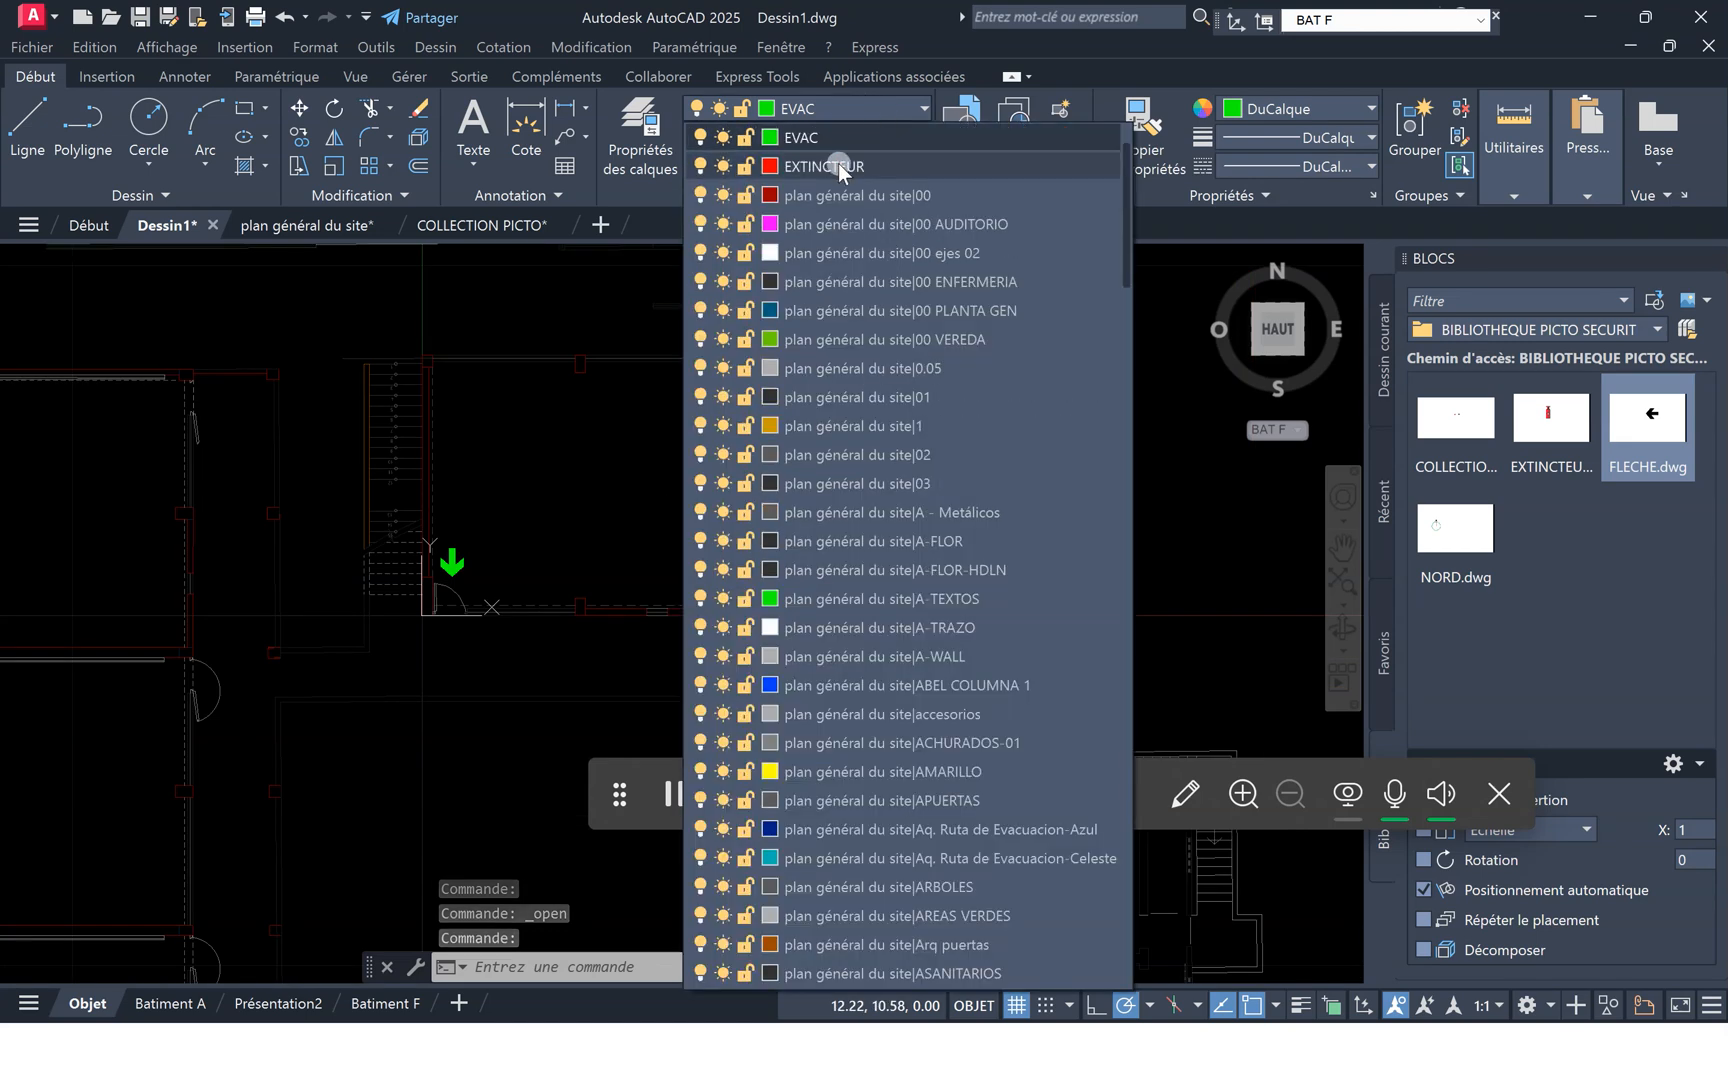
left_click(838, 165)
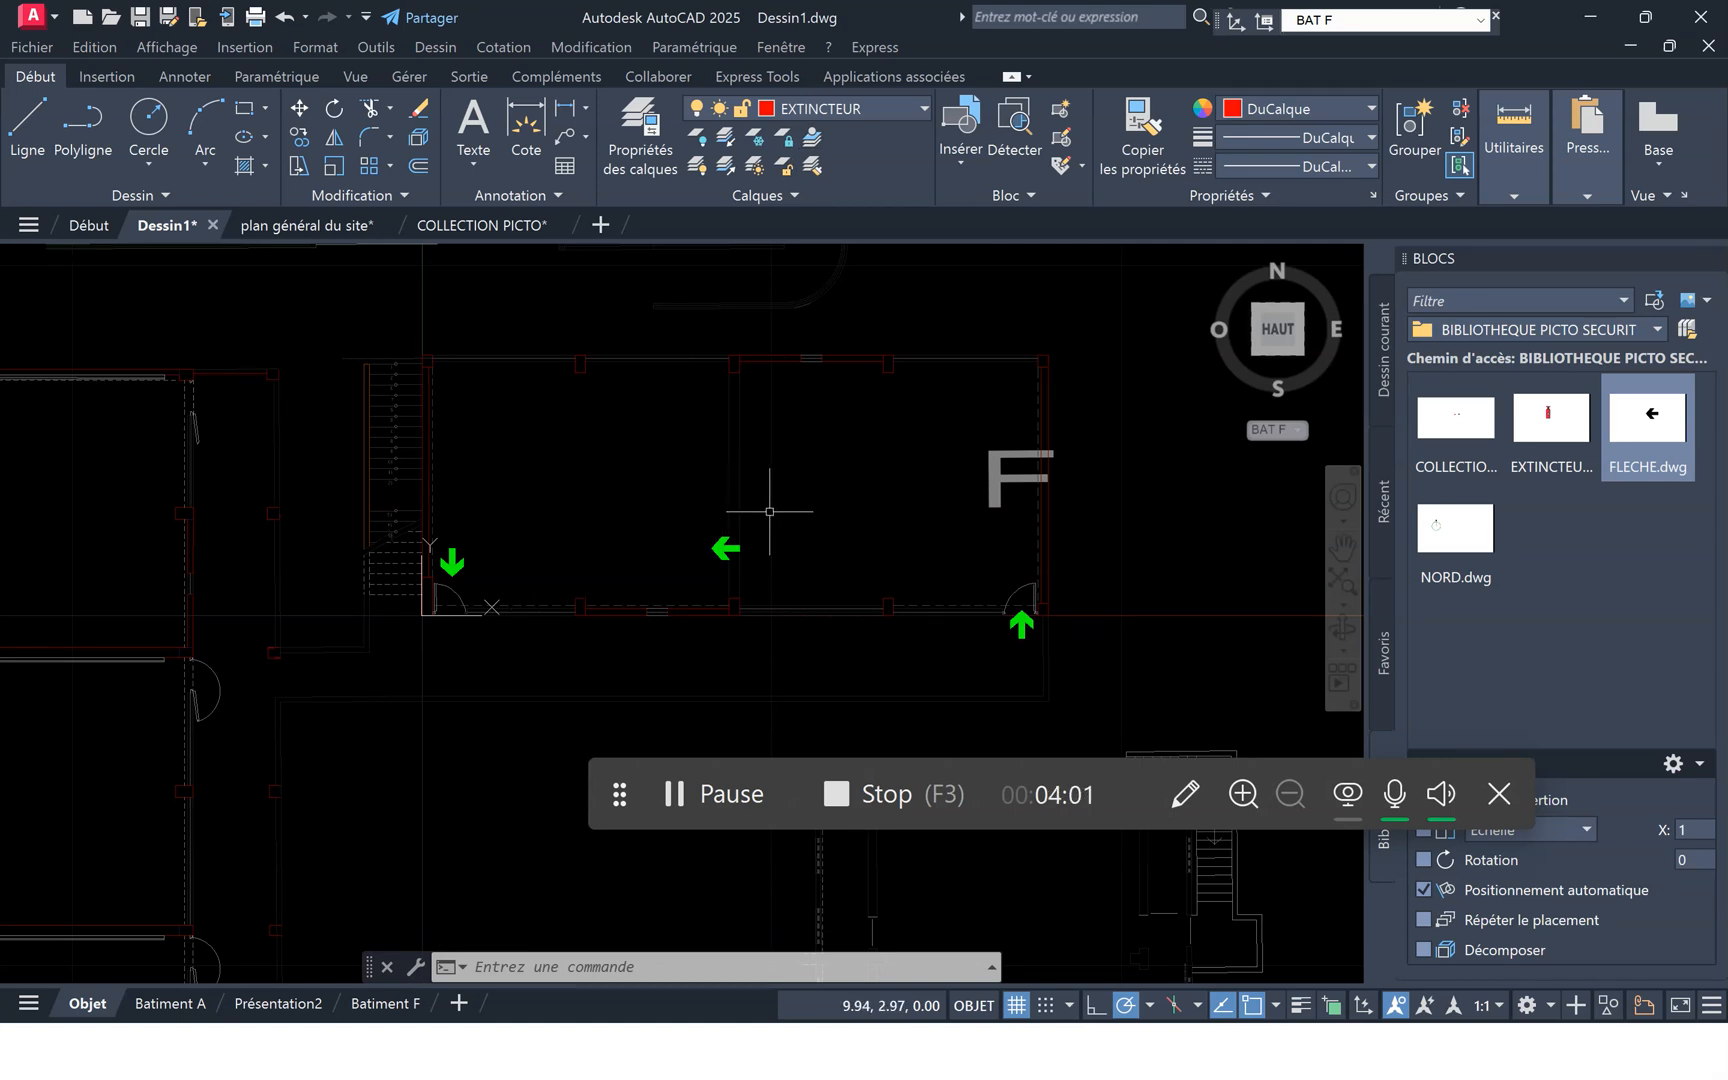
Display the blocks of the open drawing COLLECTION PICTO.dwg in DesignCenter.
left_click(374, 46)
mouse_move(590, 121)
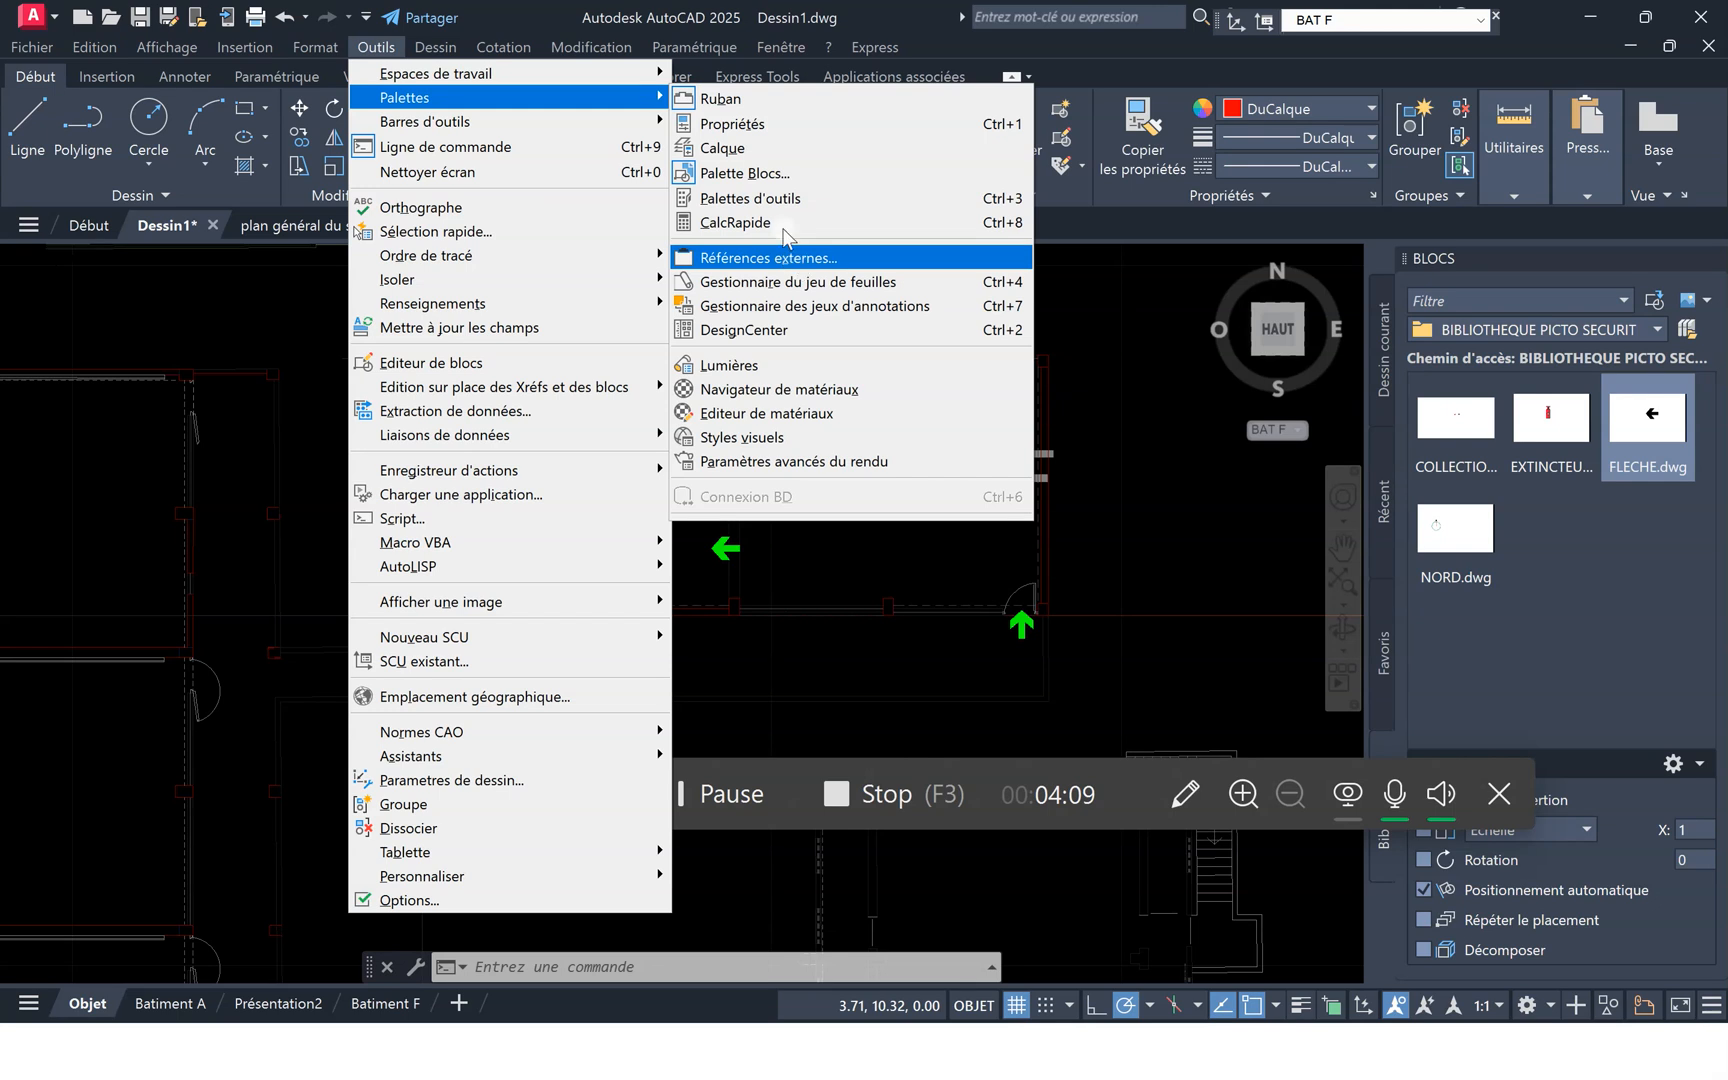
left_click(789, 331)
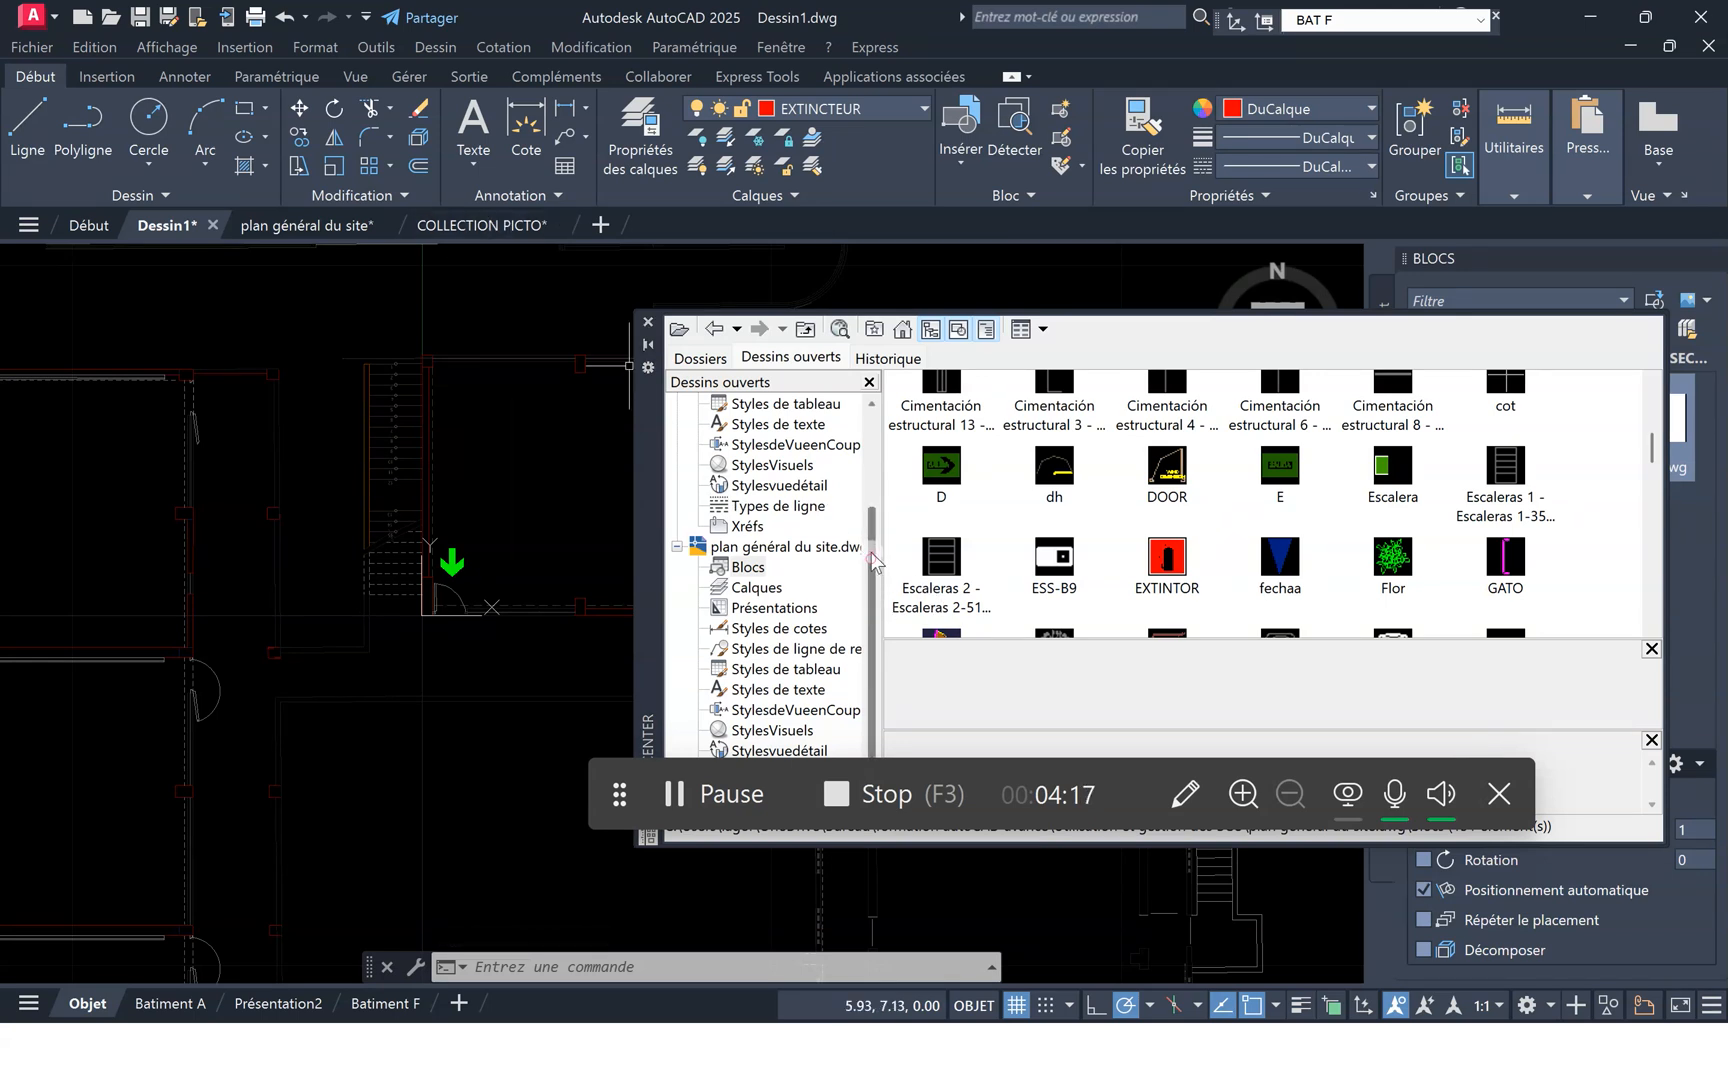
left_click_drag(873, 568, 866, 462)
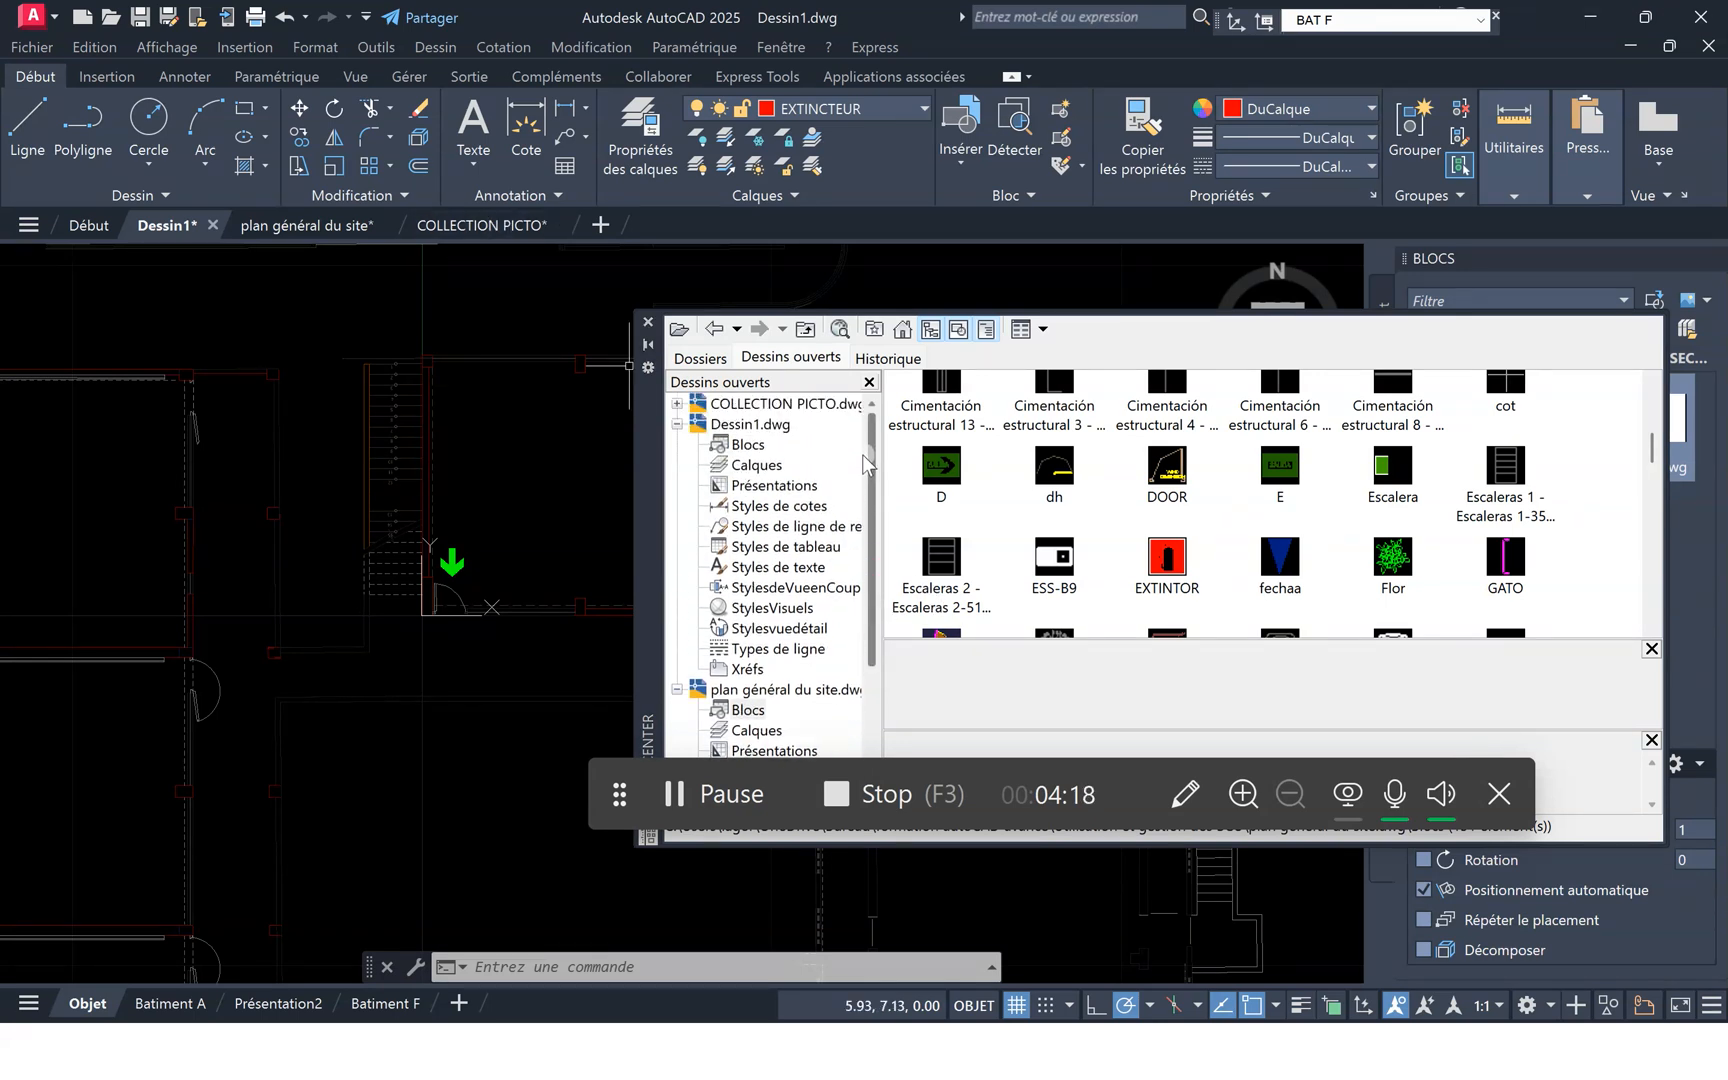
left_click(677, 405)
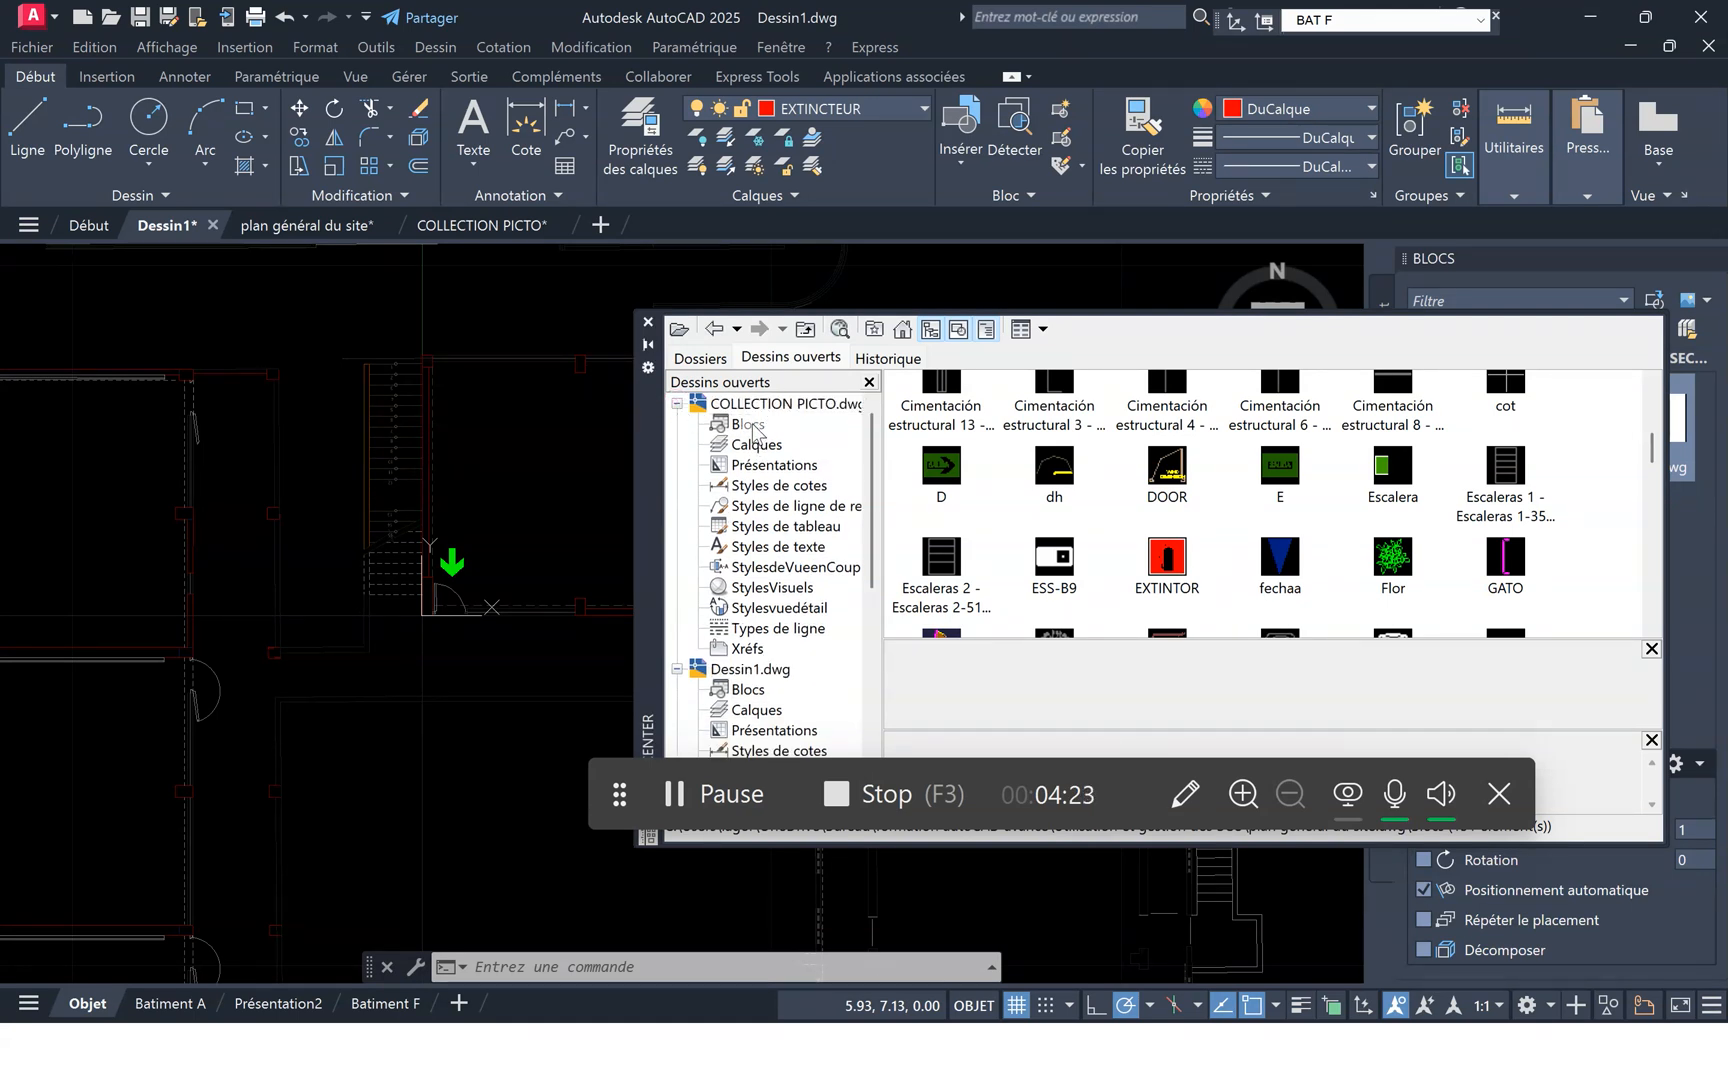
left_click(750, 425)
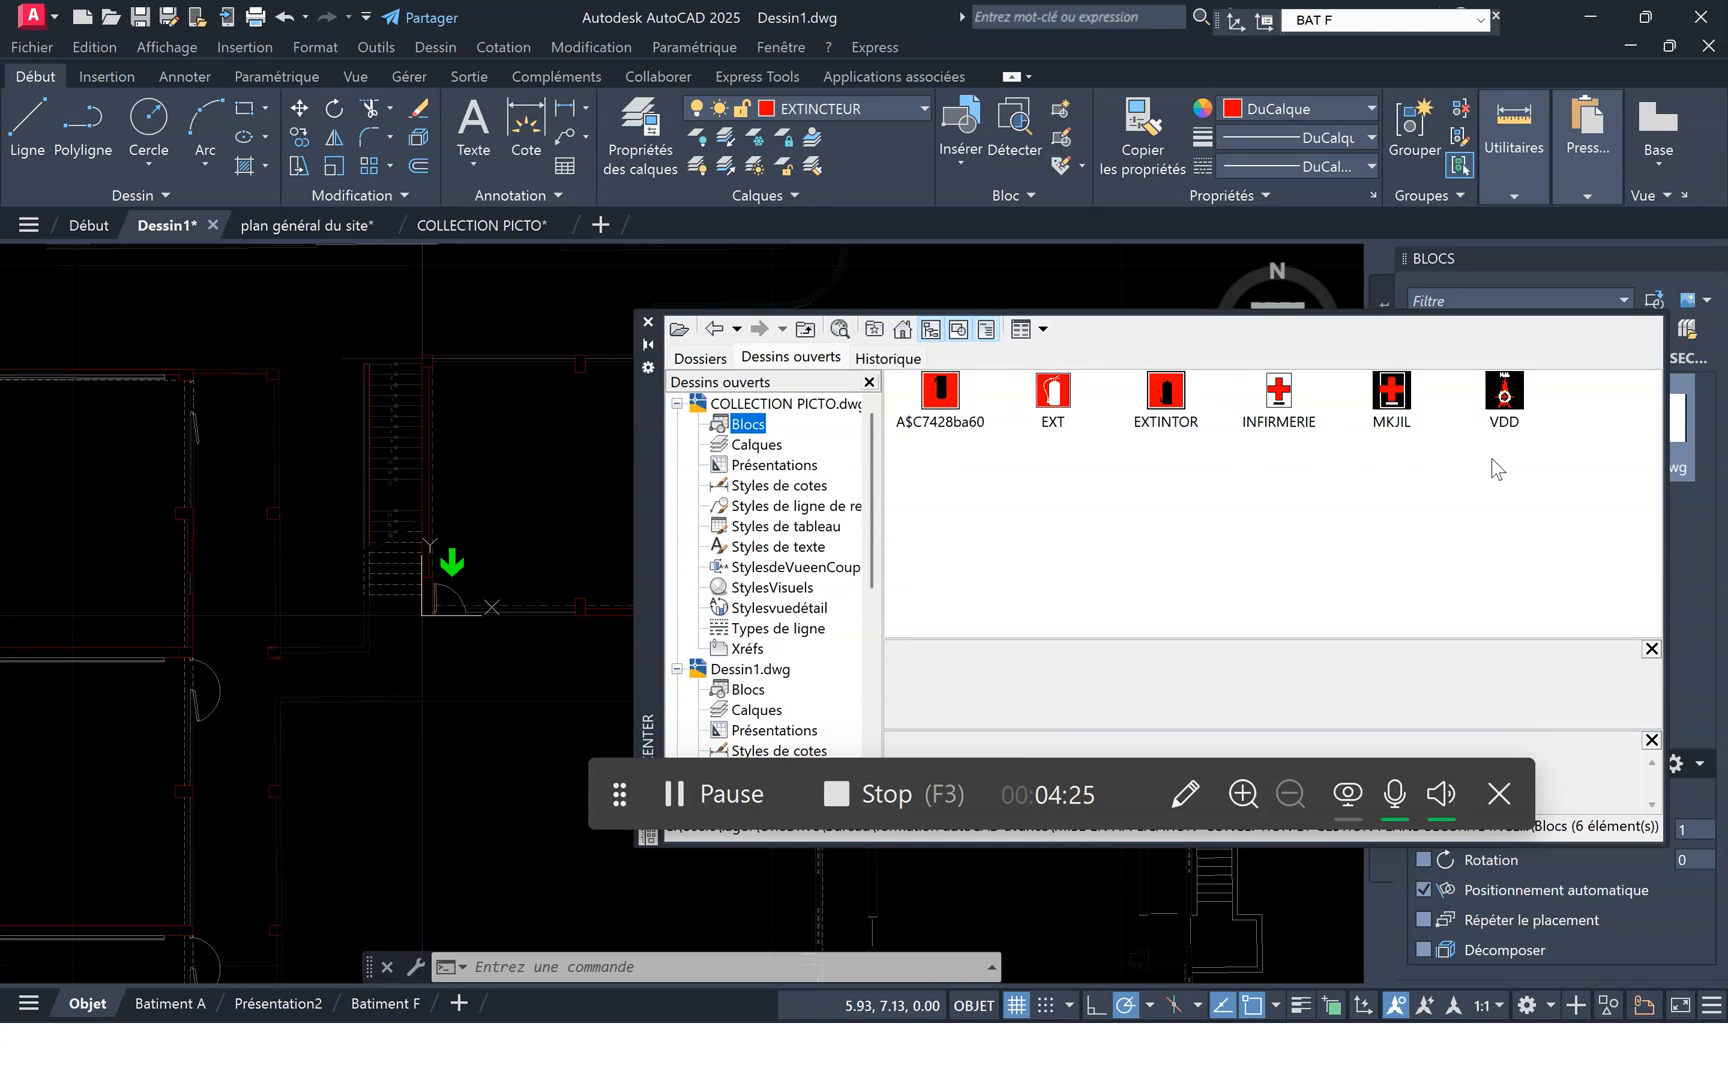
left_click(1481, 456)
Insert the EXT extinguisher block from COLLECTION PICTO.dwg into the left-hand room of building F.
left_click(1038, 398)
left_click(1055, 400)
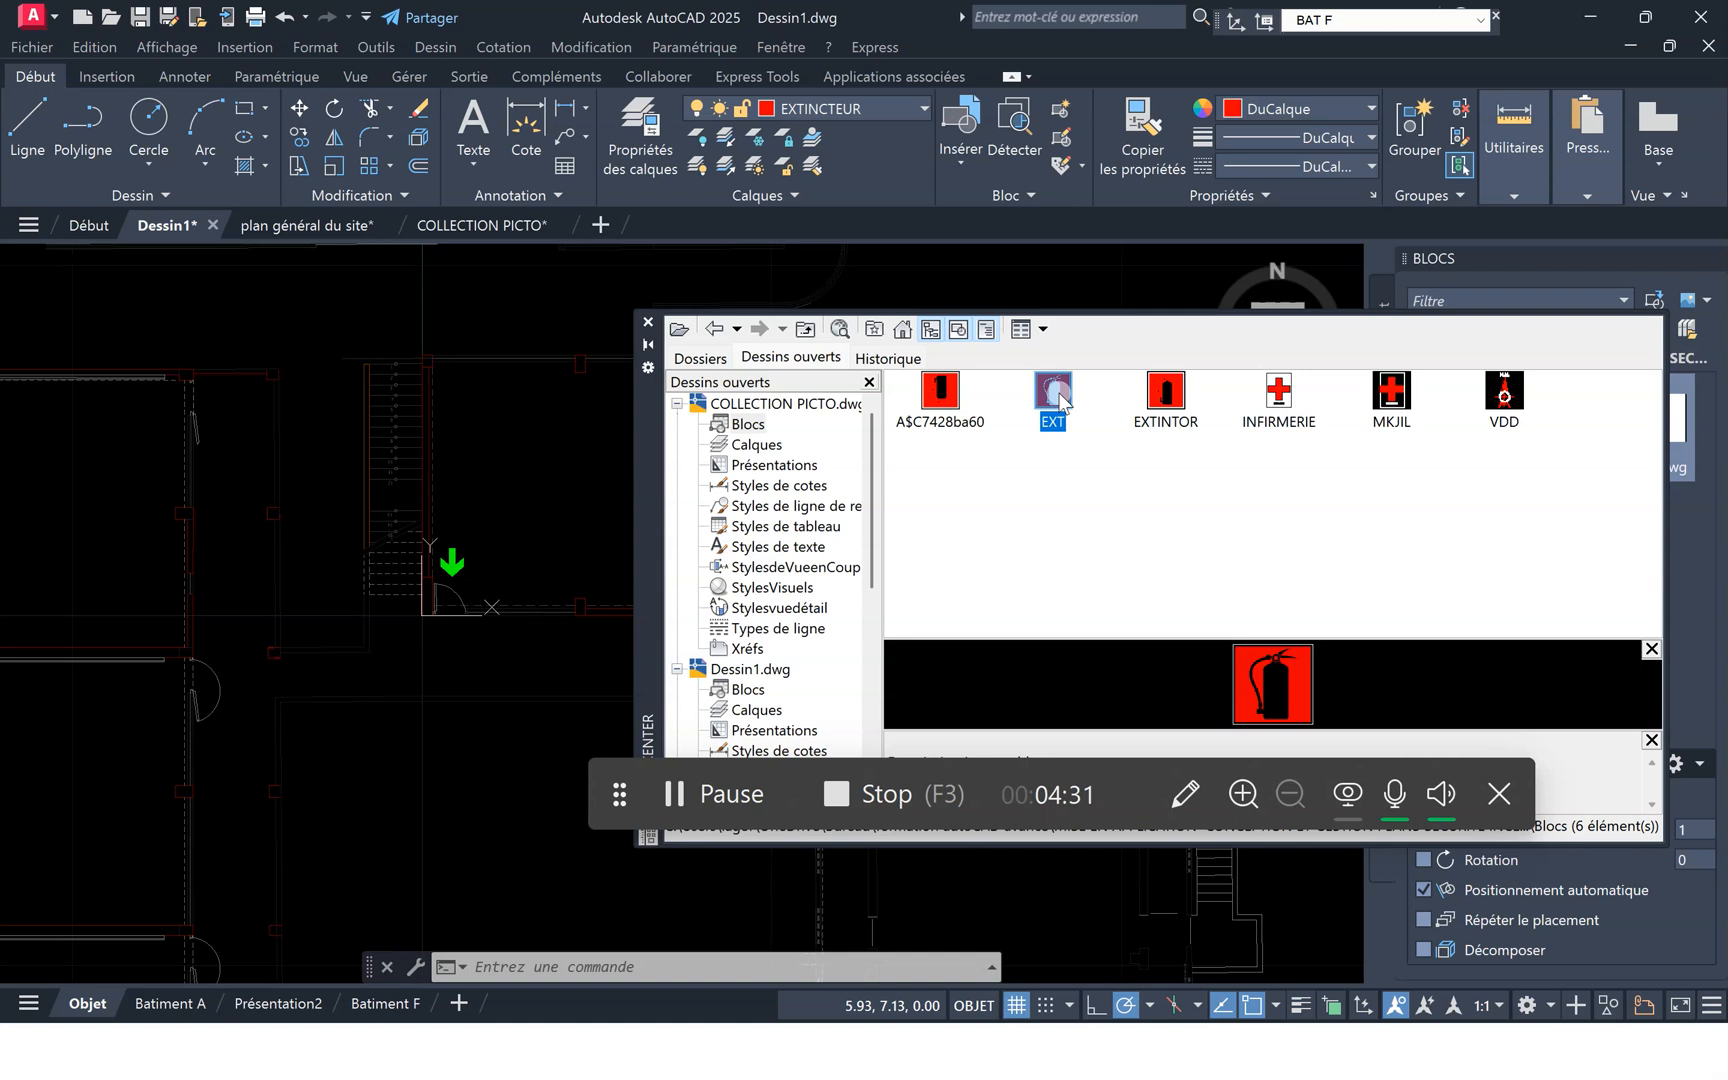
left_click_drag(1059, 407, 575, 460)
left_click_drag(516, 516, 516, 514)
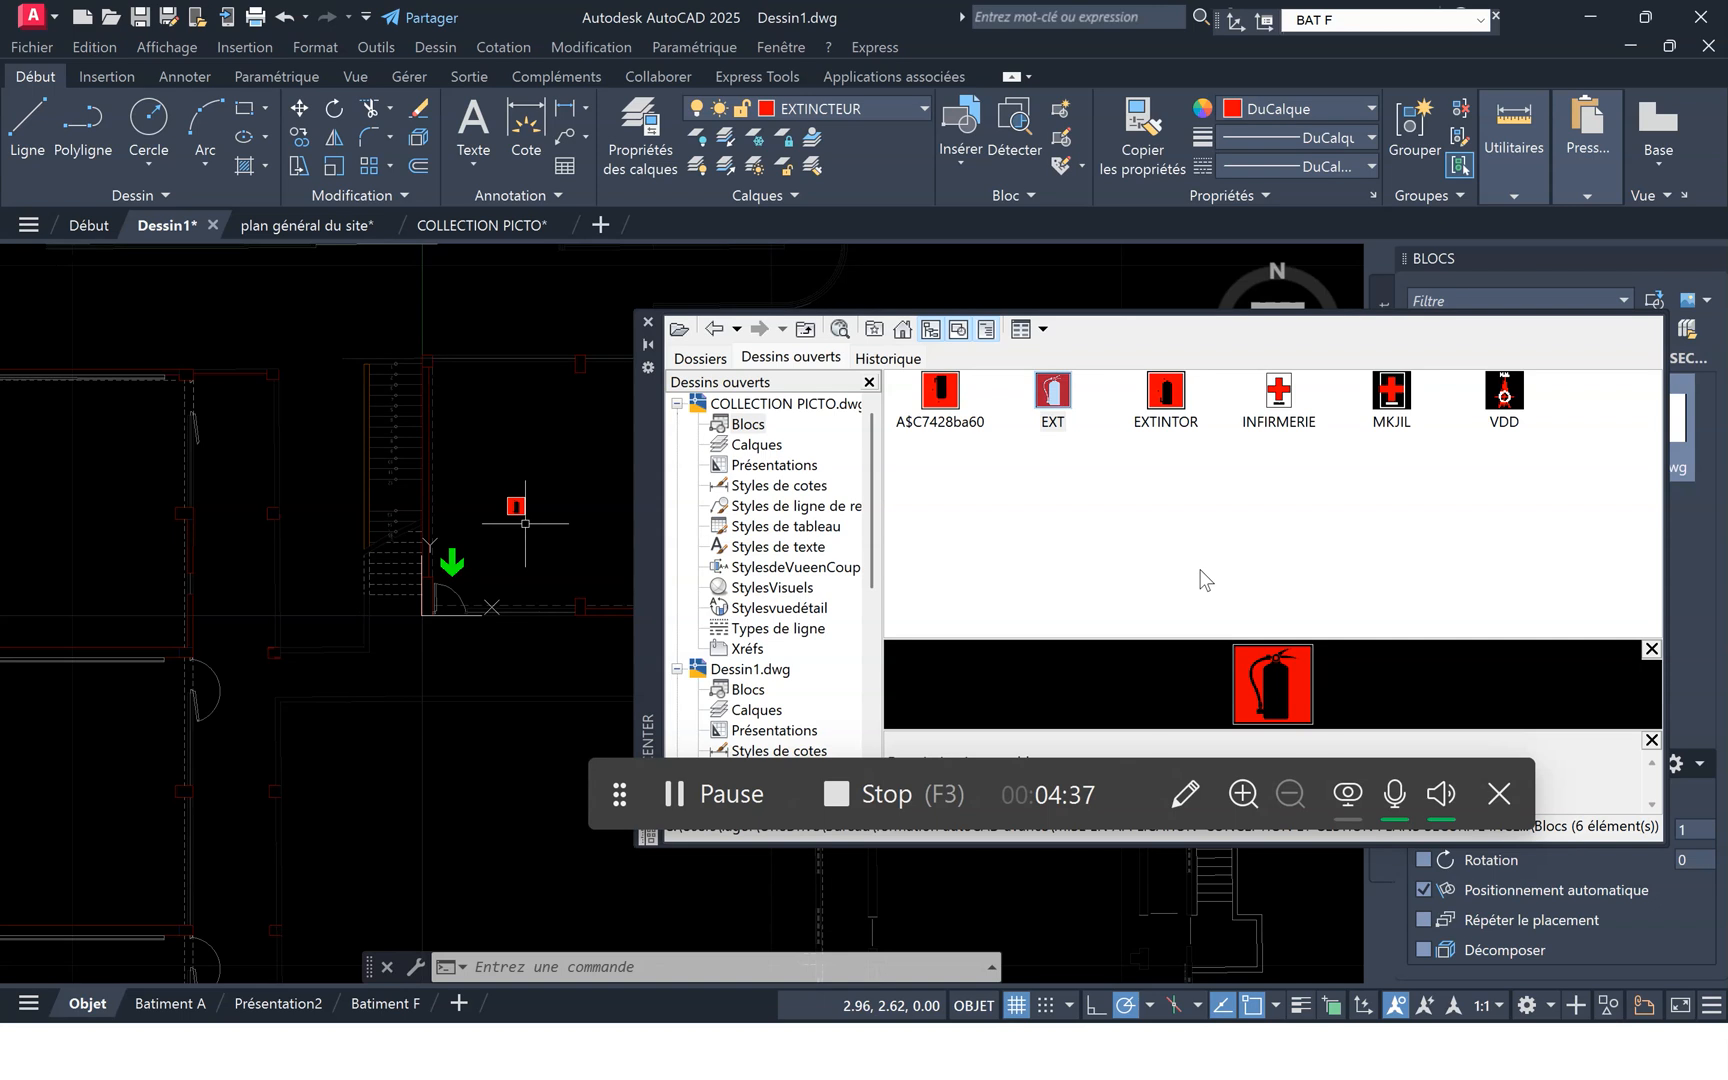
Clear DesignCenter off the plan and move the extinguisher pictogram to the window in building F's lower wall, left of the middle partition.
left_click_drag(648, 500, 413, 974)
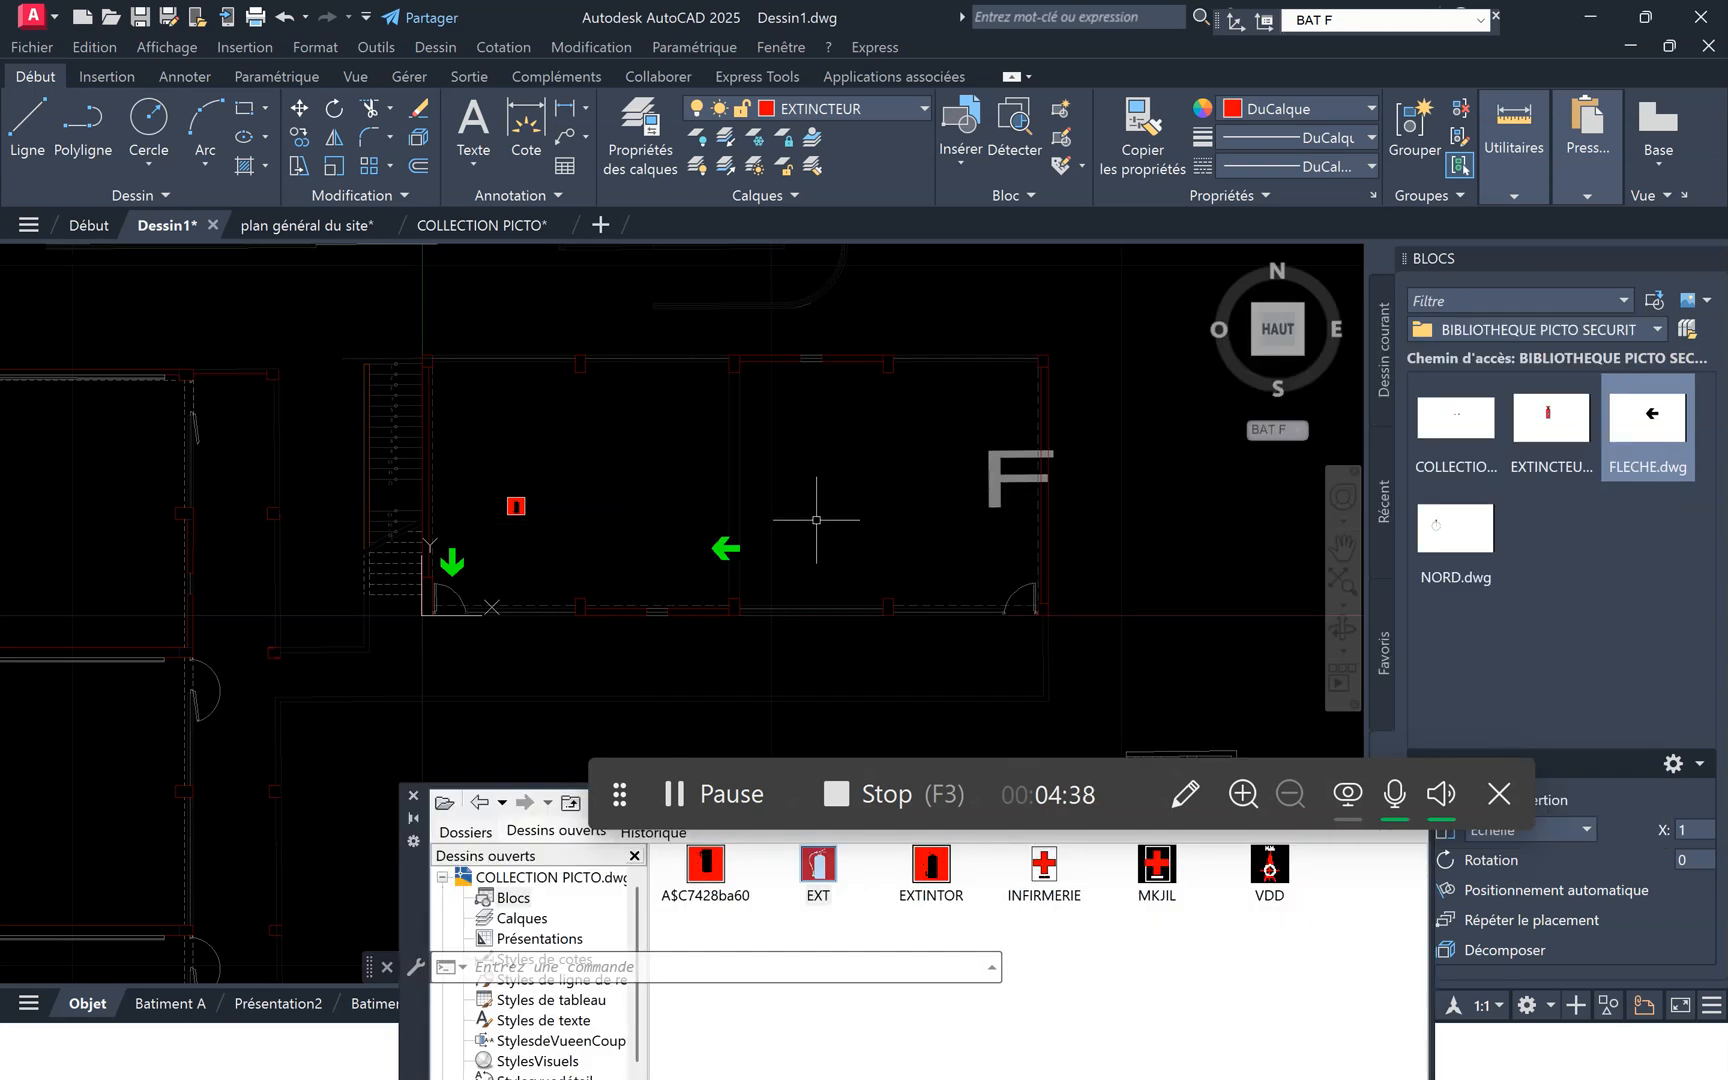
left_click(520, 510)
left_click(516, 514)
scroll(629, 576, "up", 5)
left_click(752, 662)
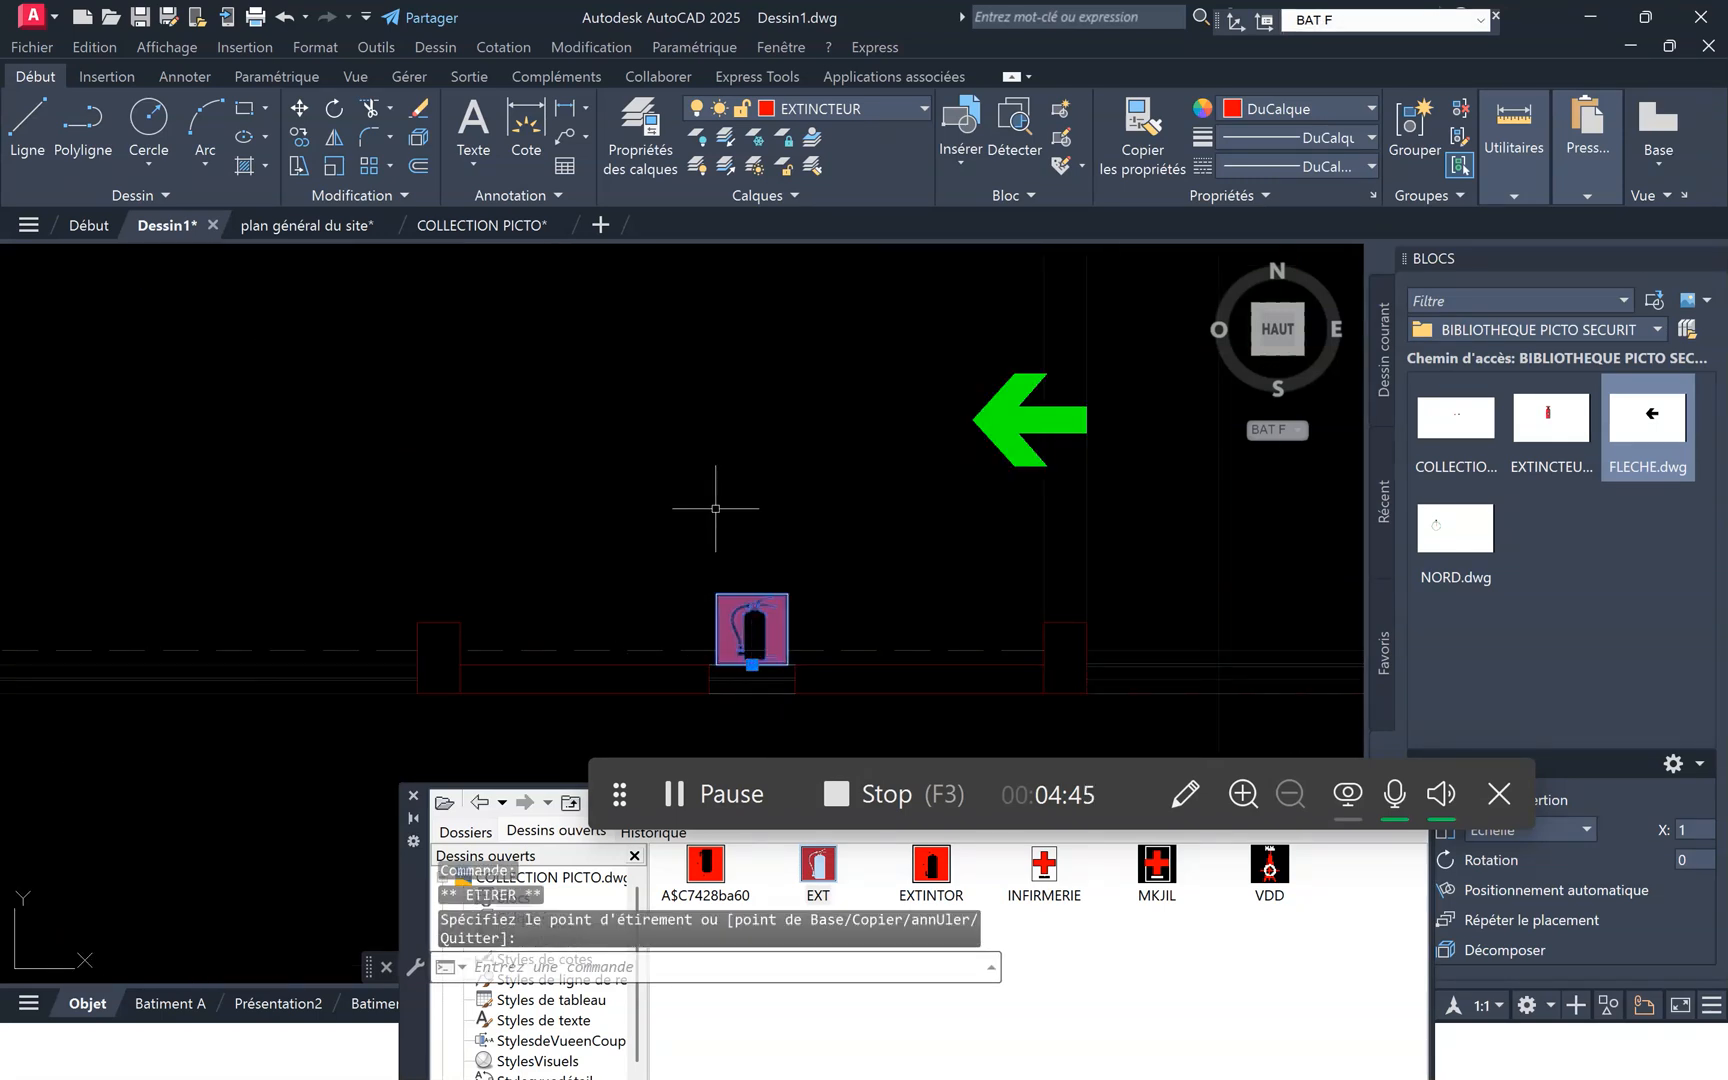
scroll(705, 495, "down", 5)
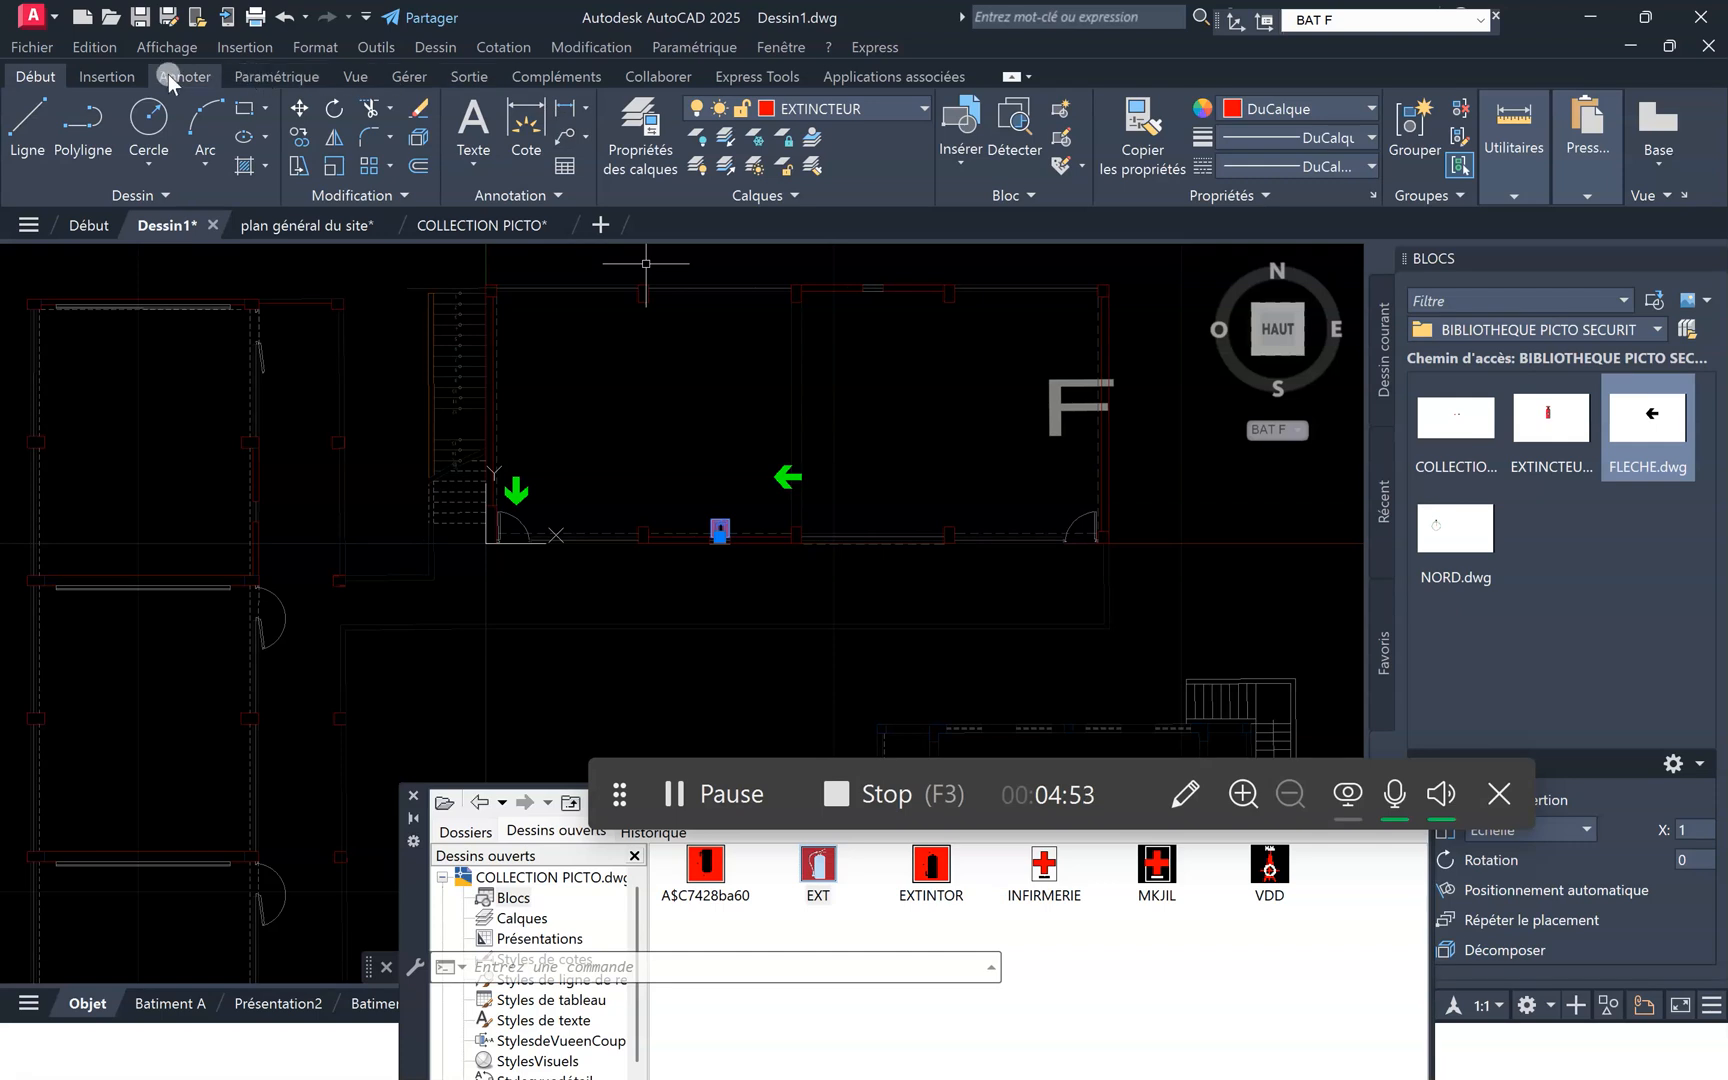
Restore the saved view BATIMENT A and close DesignCenter.
left_click(350, 77)
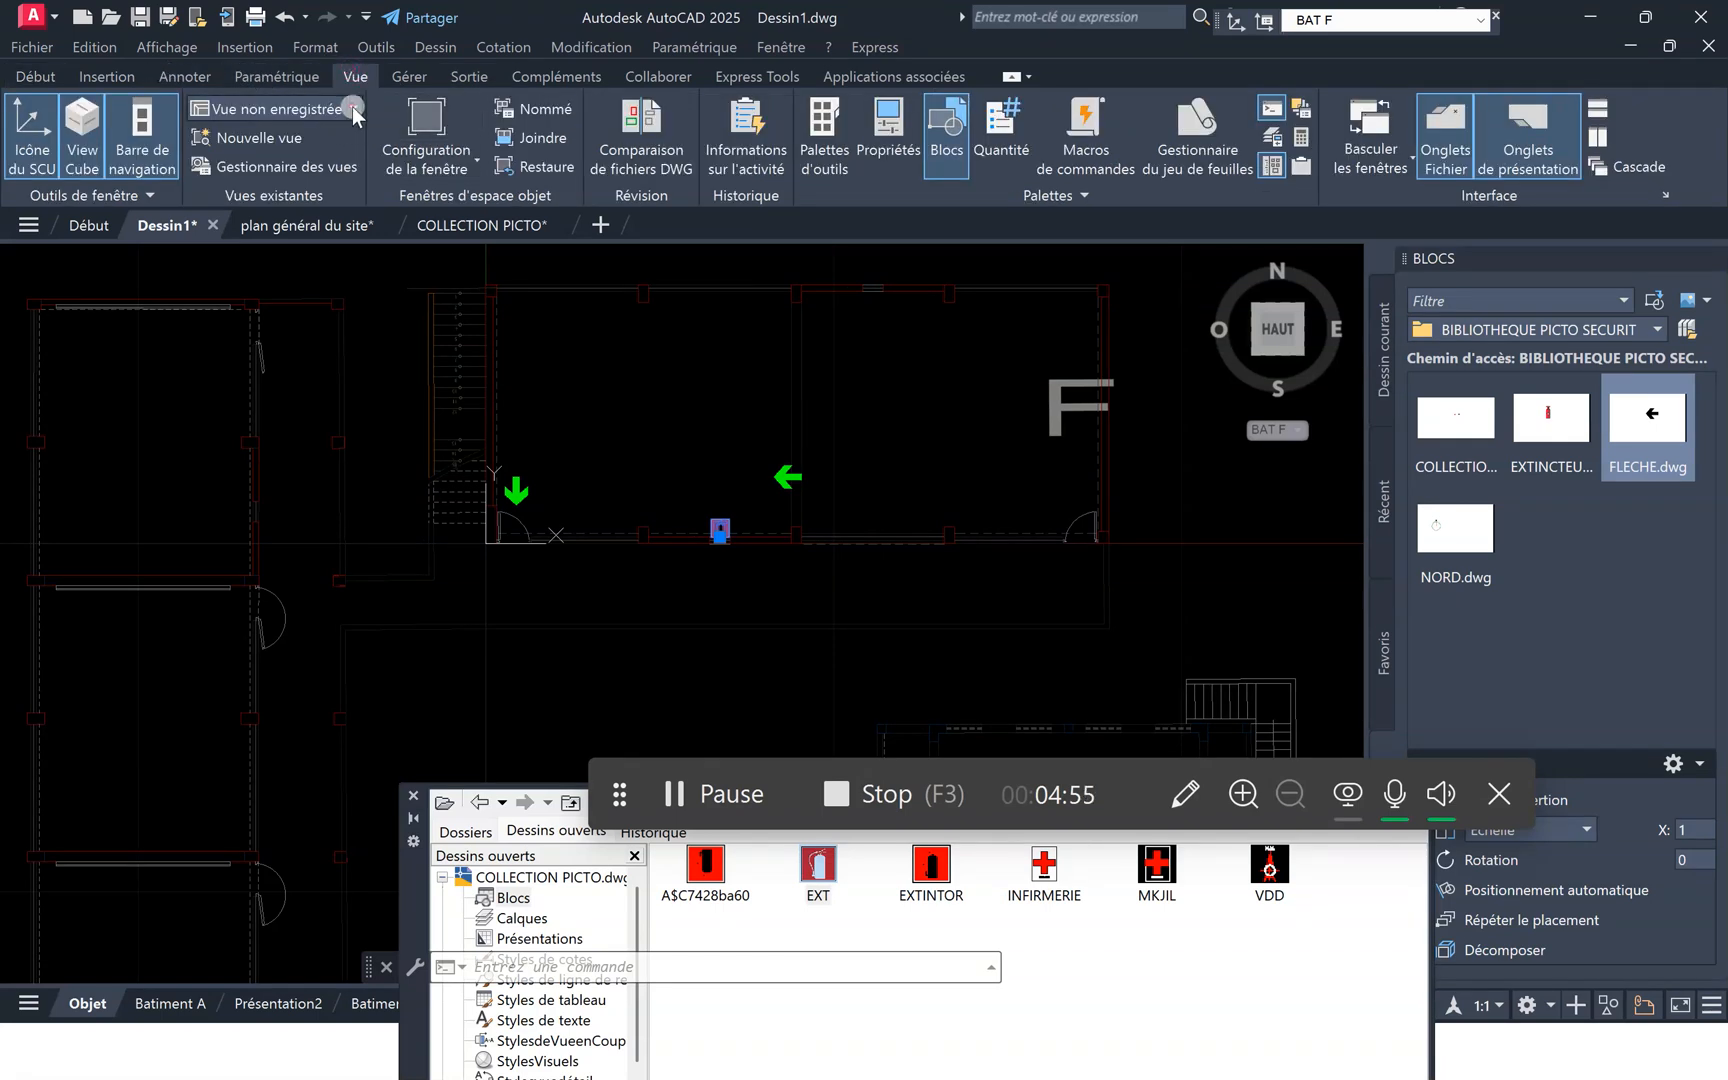
left_click(352, 107)
left_click(287, 136)
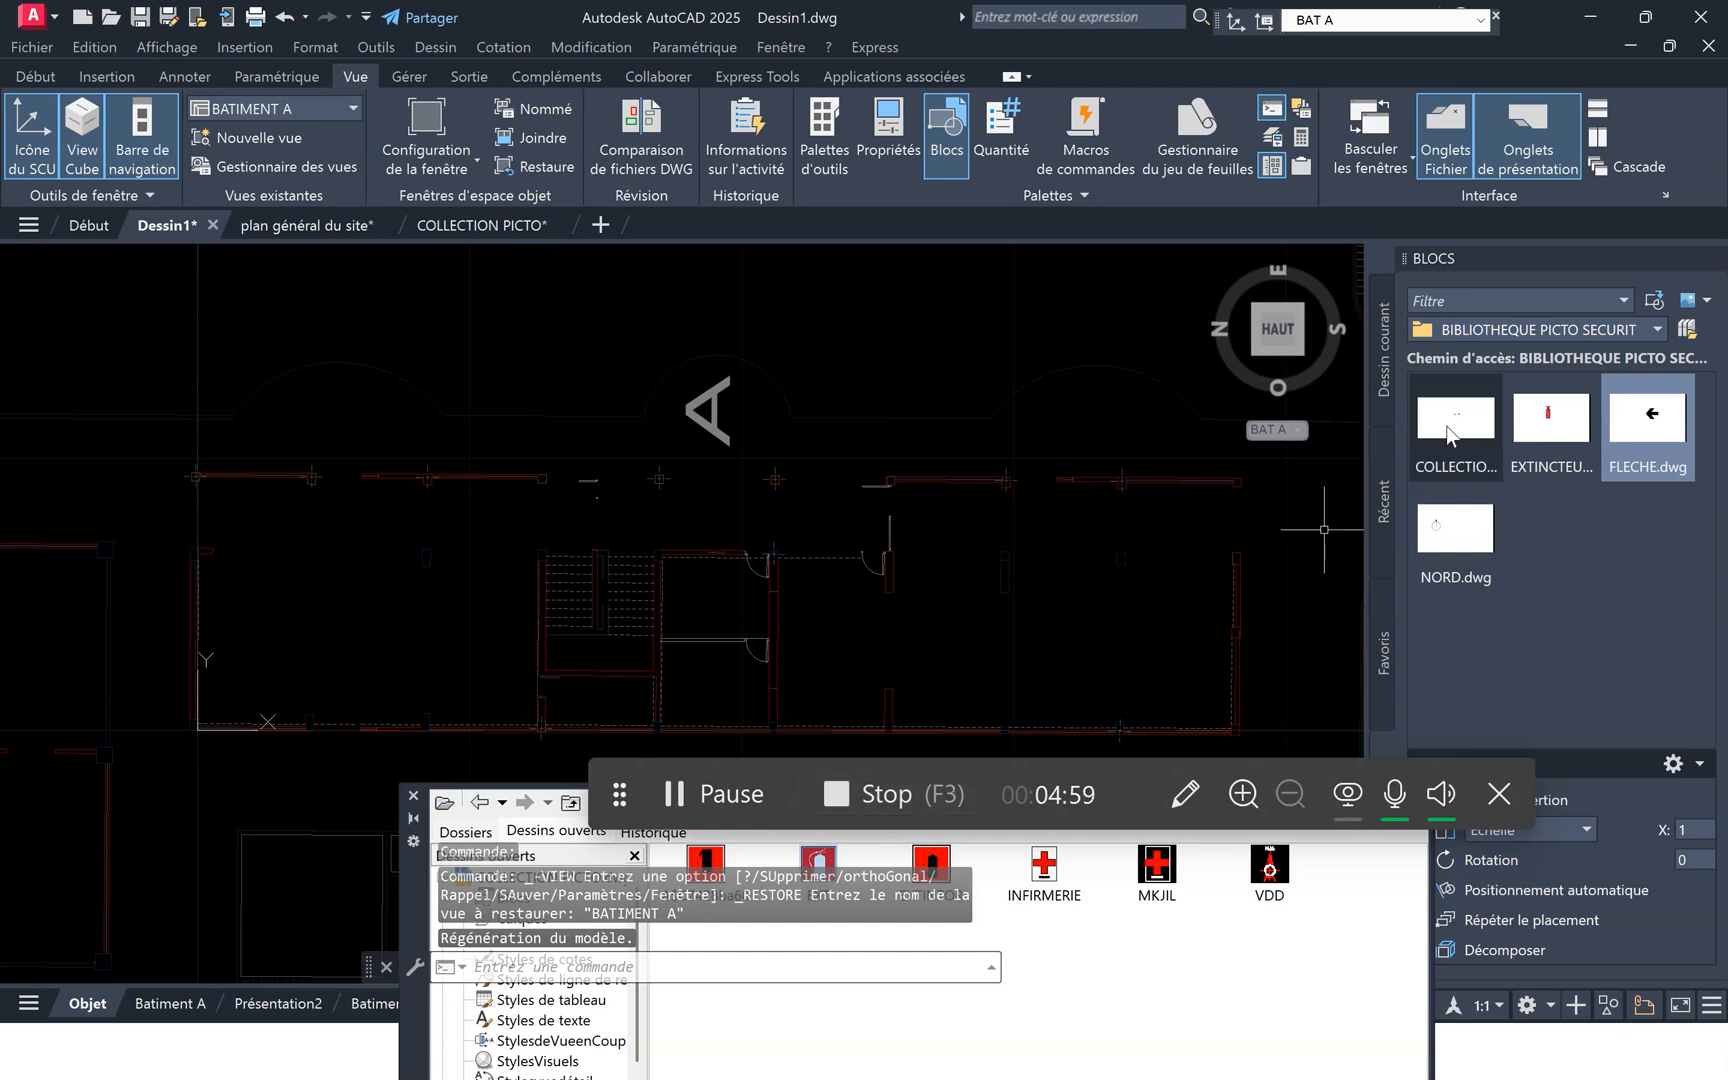
left_click(413, 795)
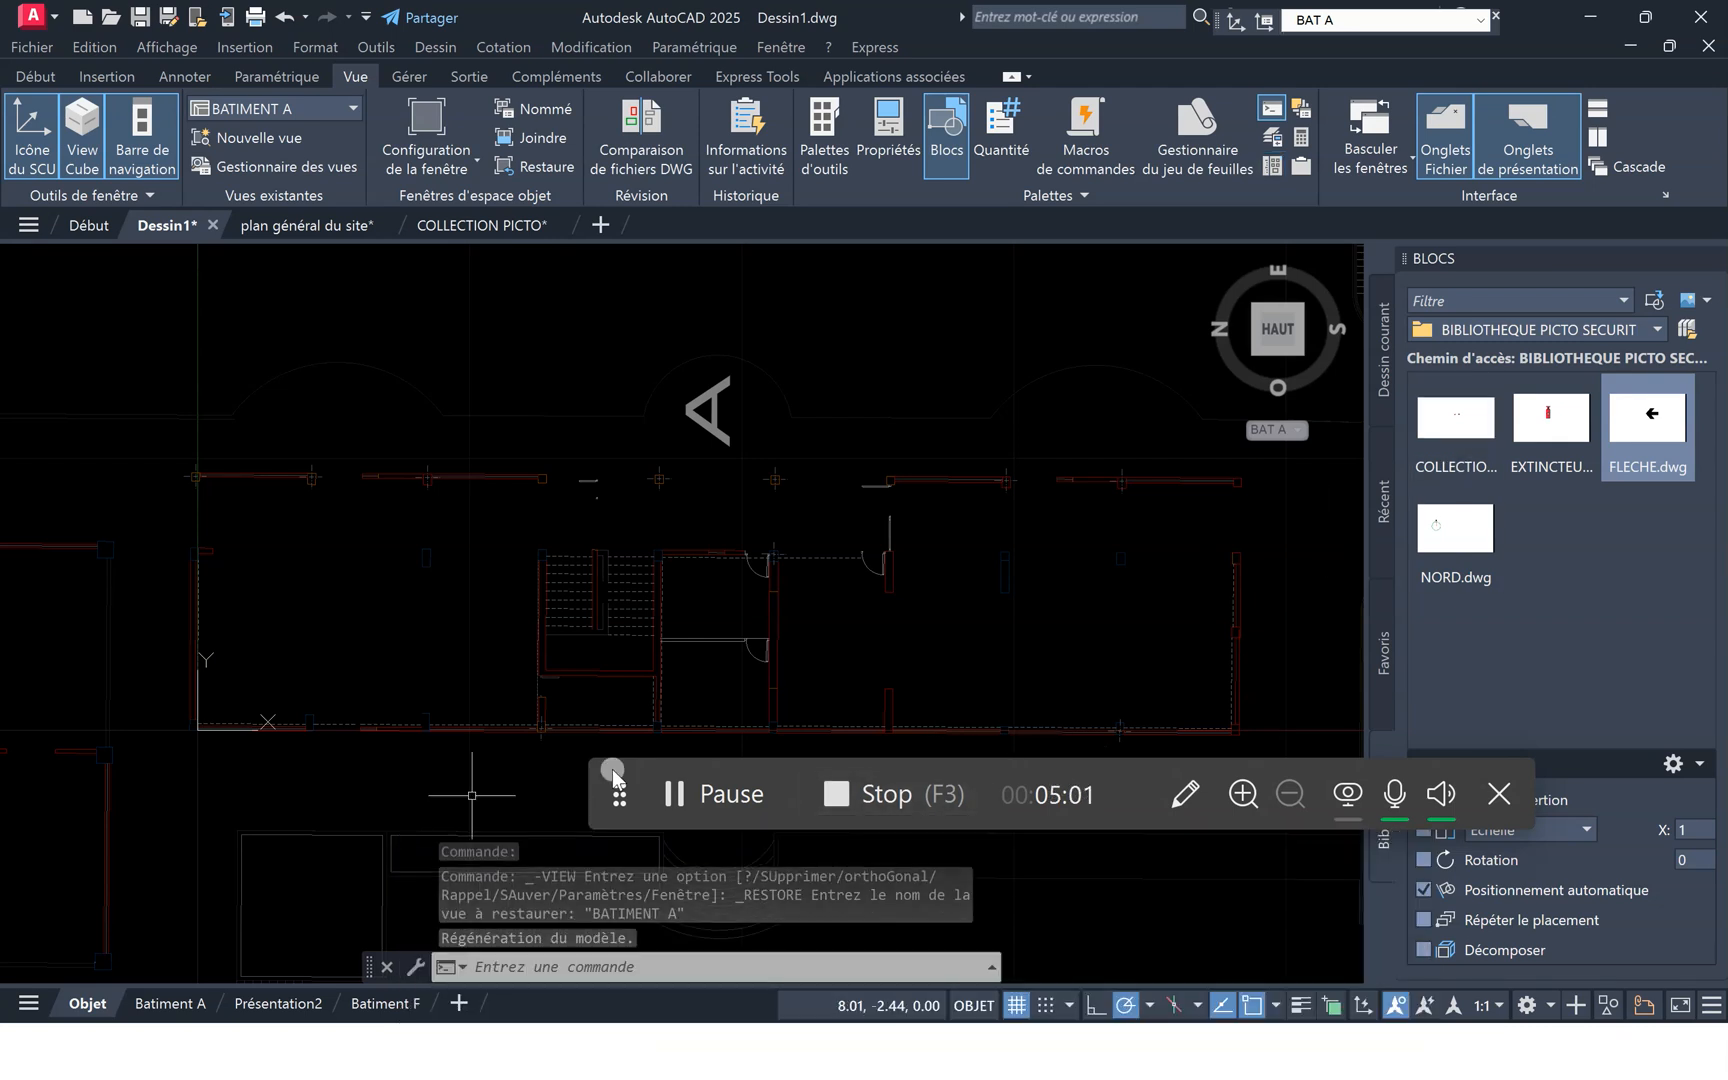
left_click(1549, 414)
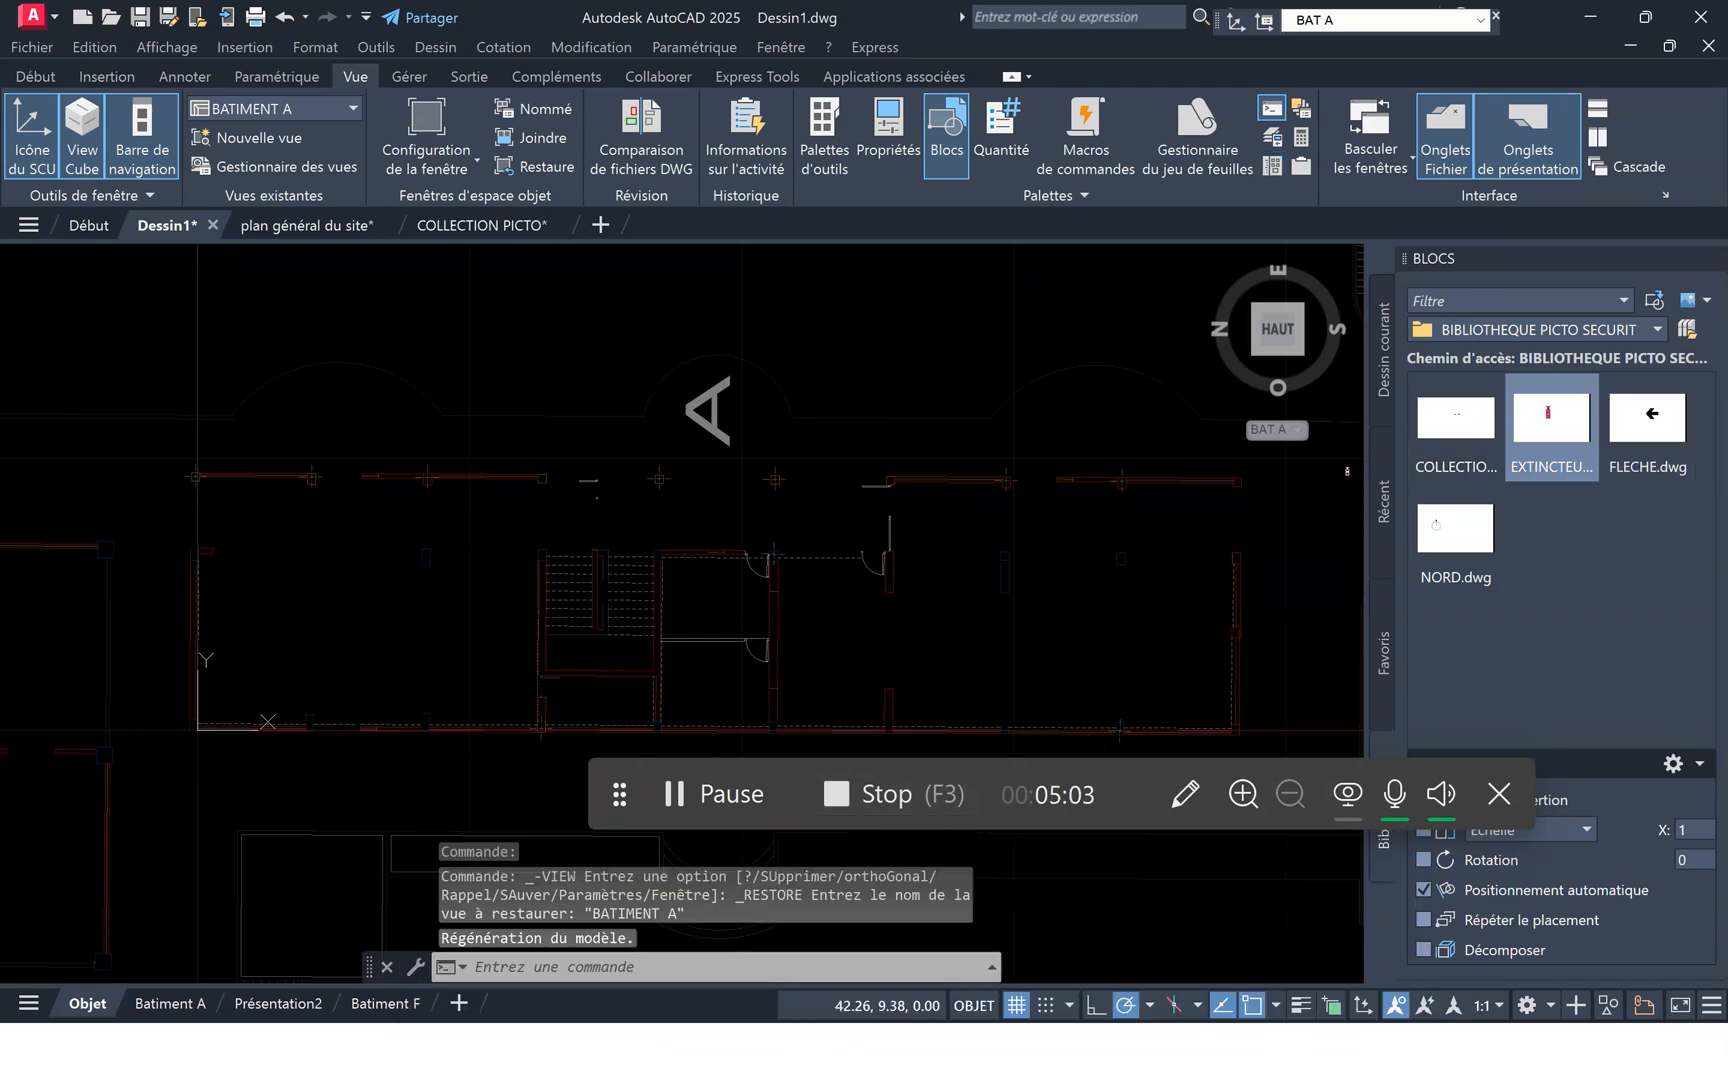
scroll(405, 700, "up", 4)
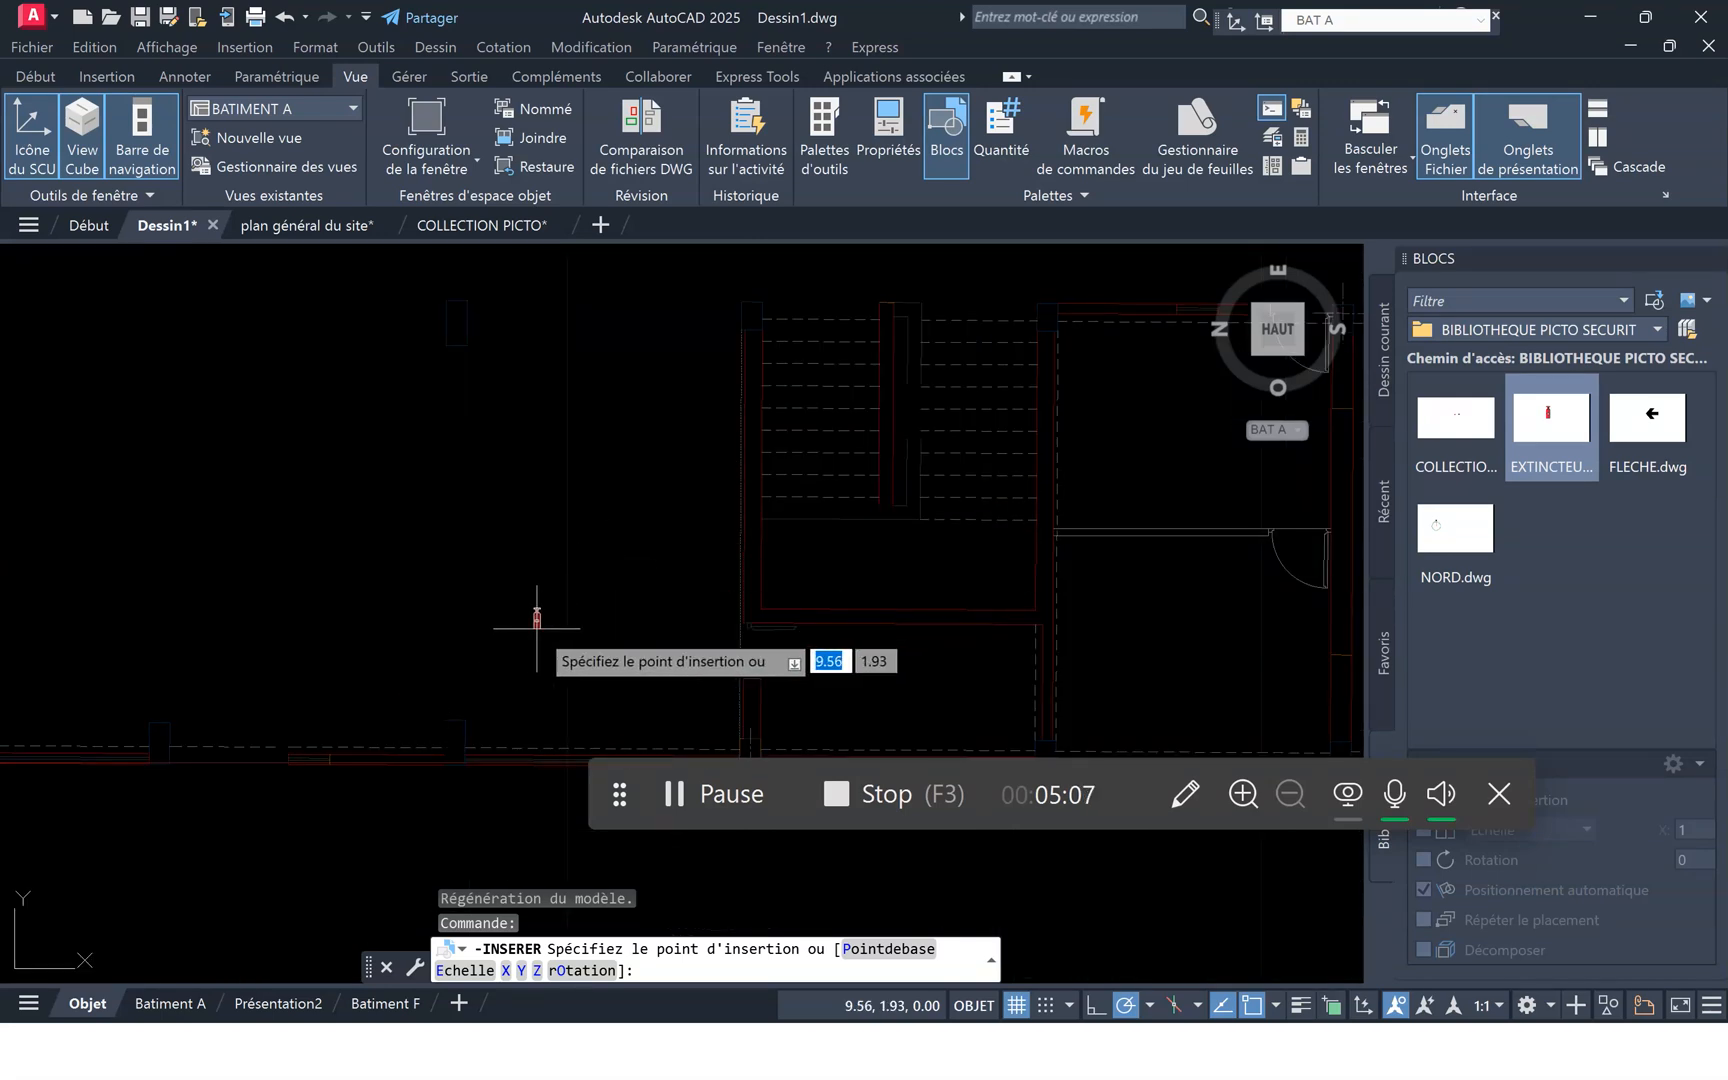
key("Escape")
Make EXTINCTEUR the current layer for building A's plan.
left_click(34, 77)
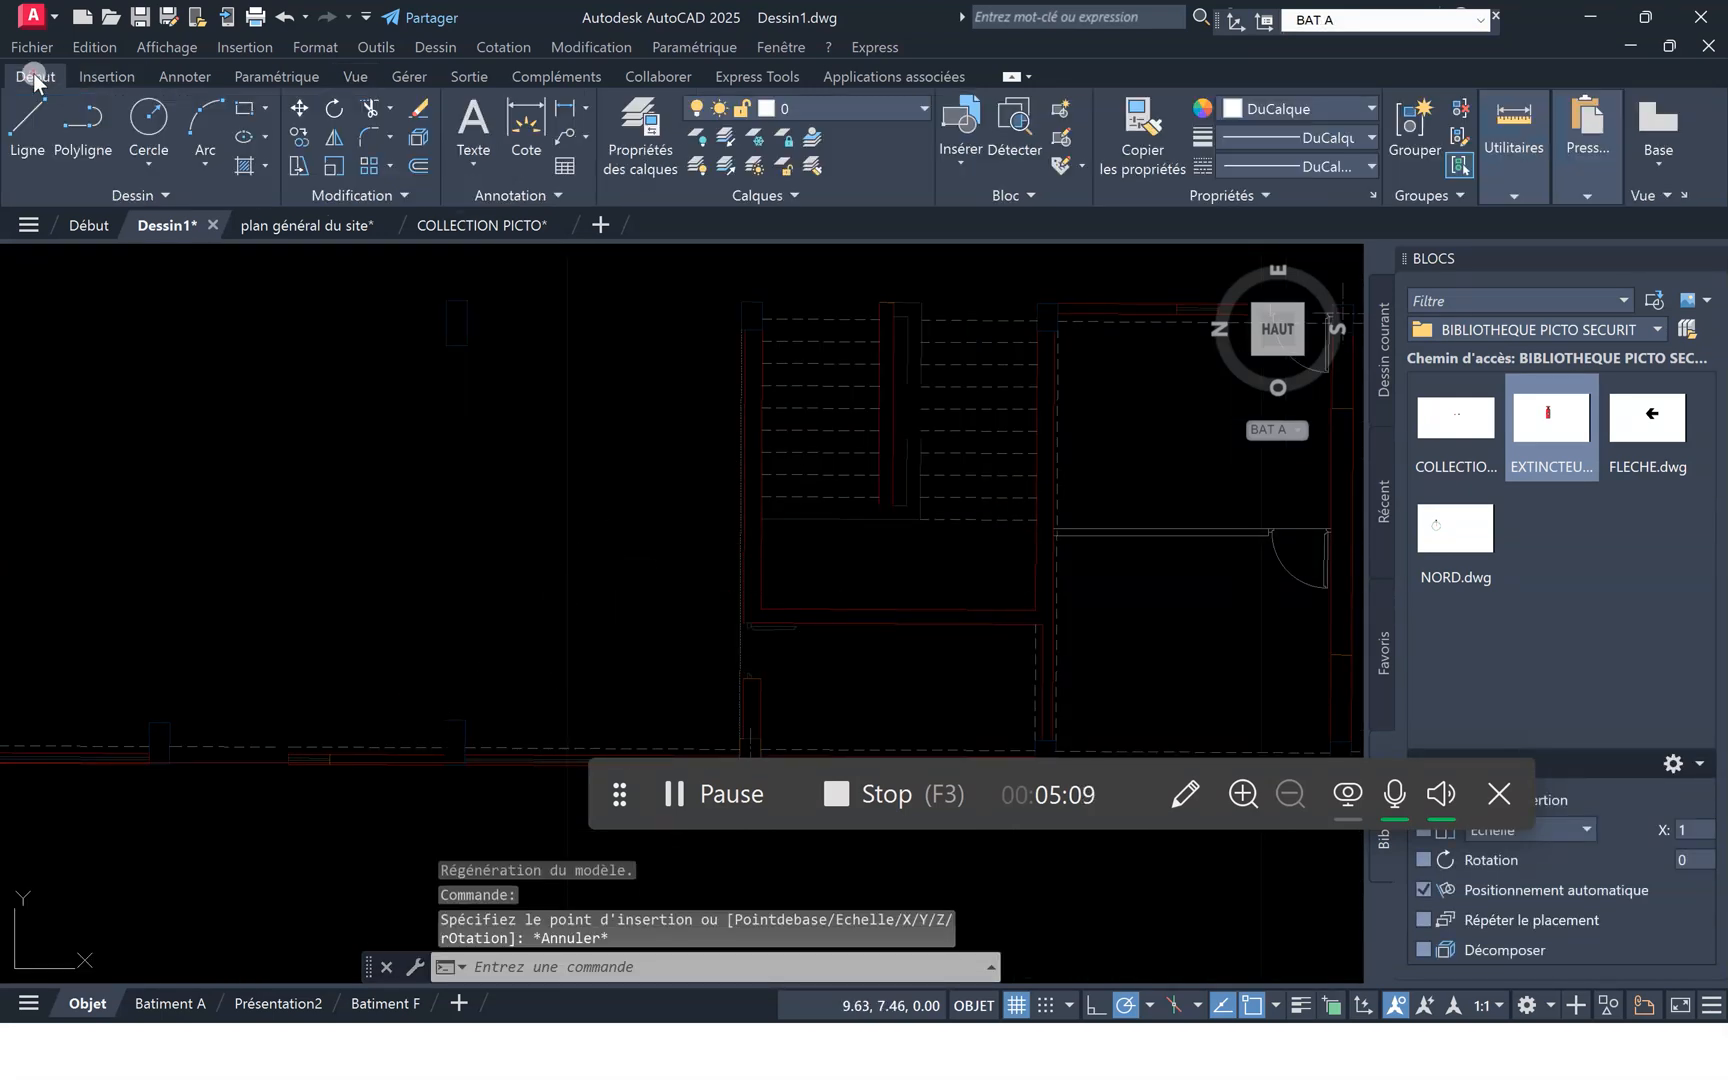
left_click(924, 108)
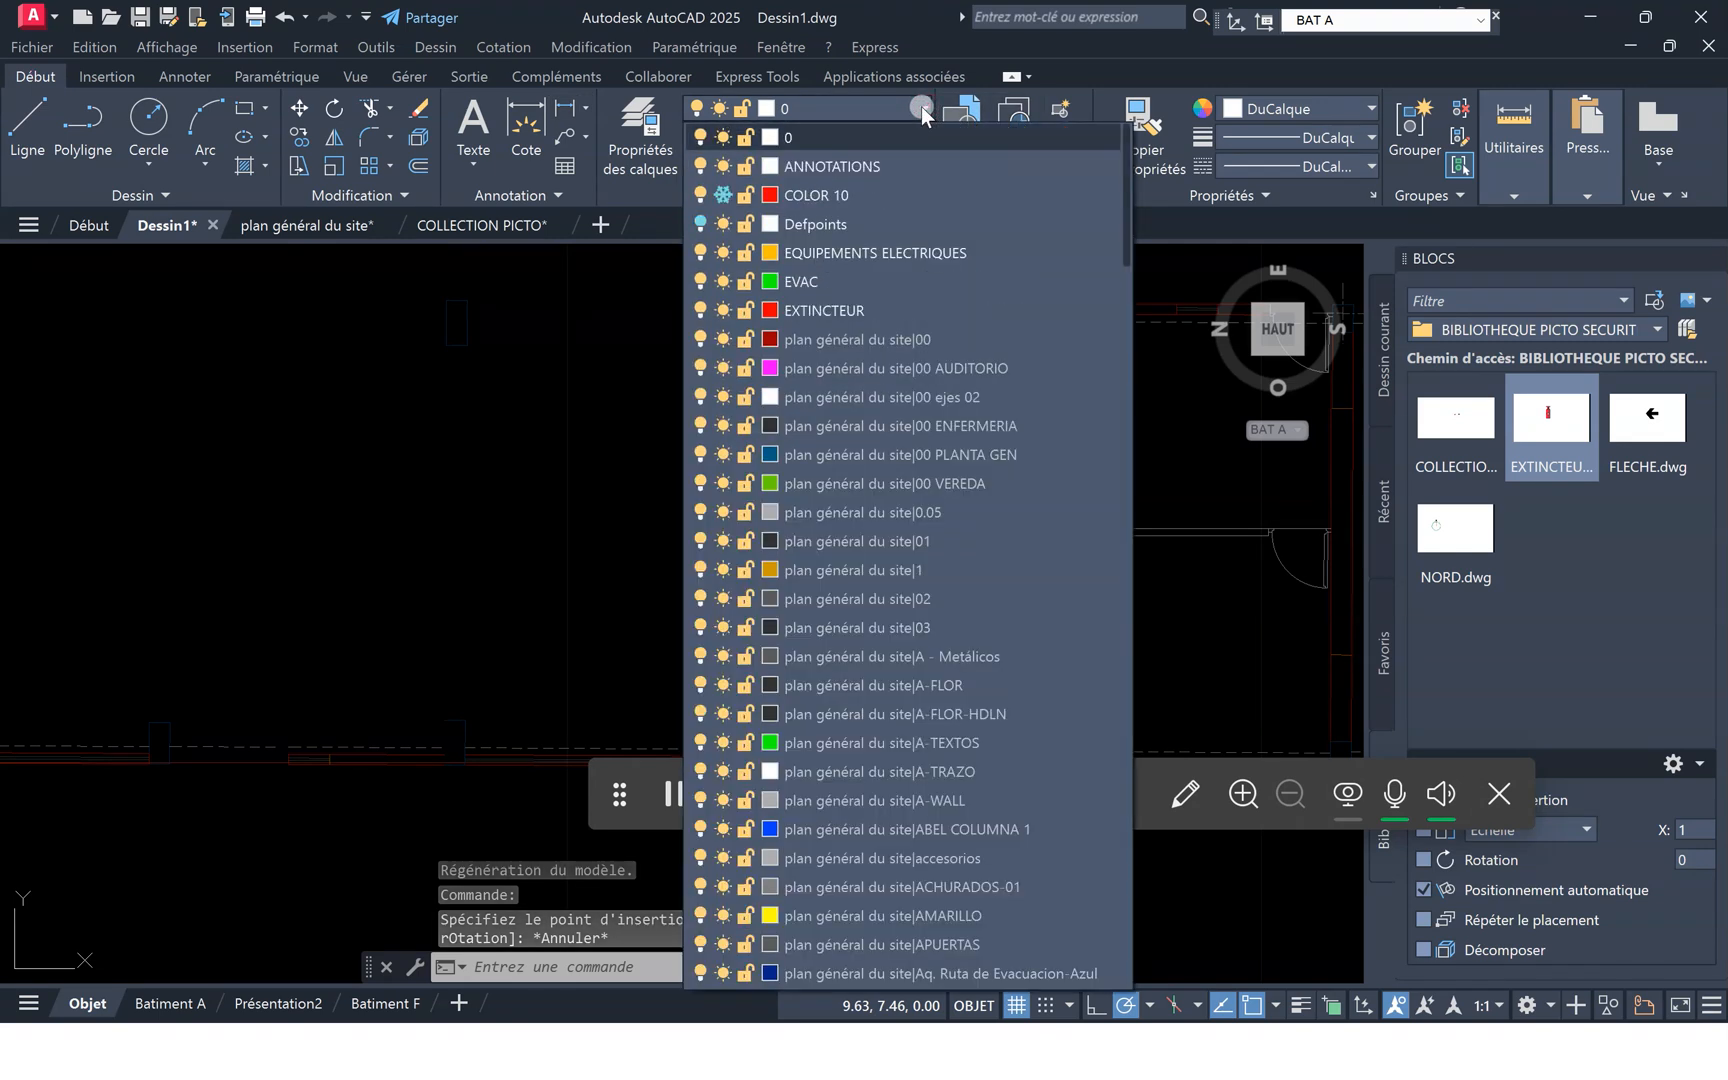
left_click(922, 108)
left_click(922, 108)
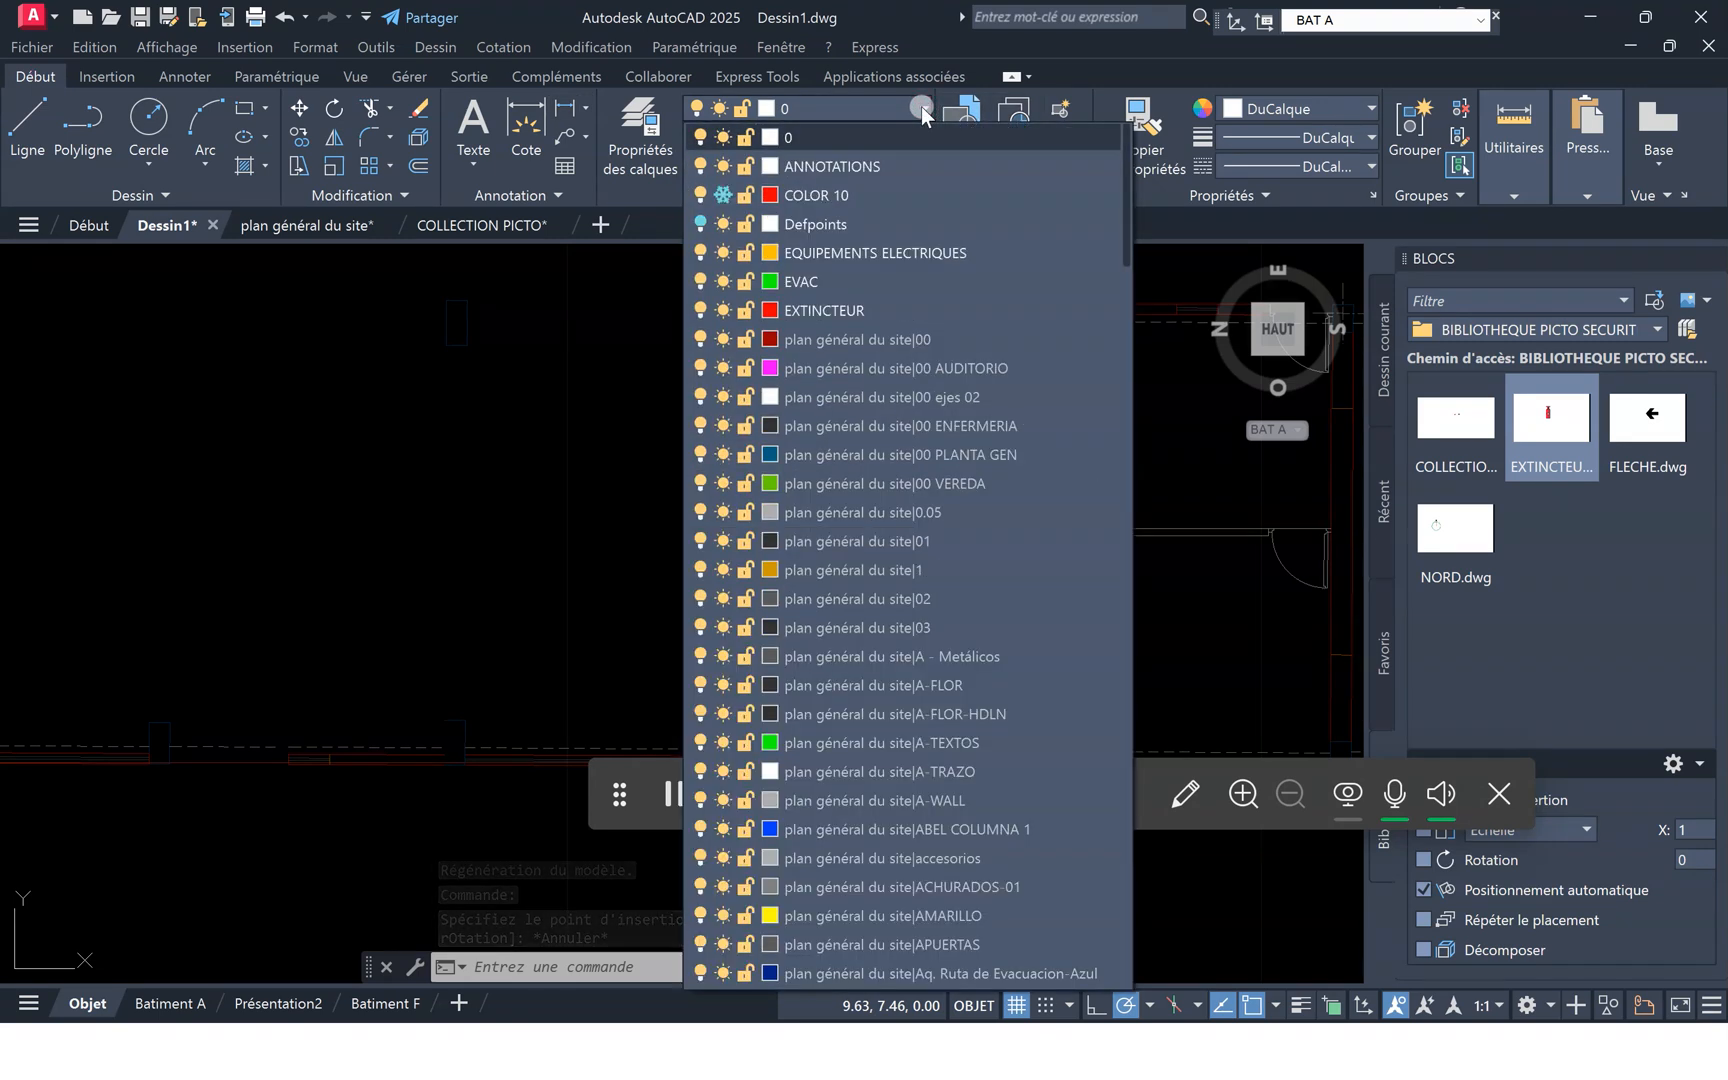
left_click(817, 310)
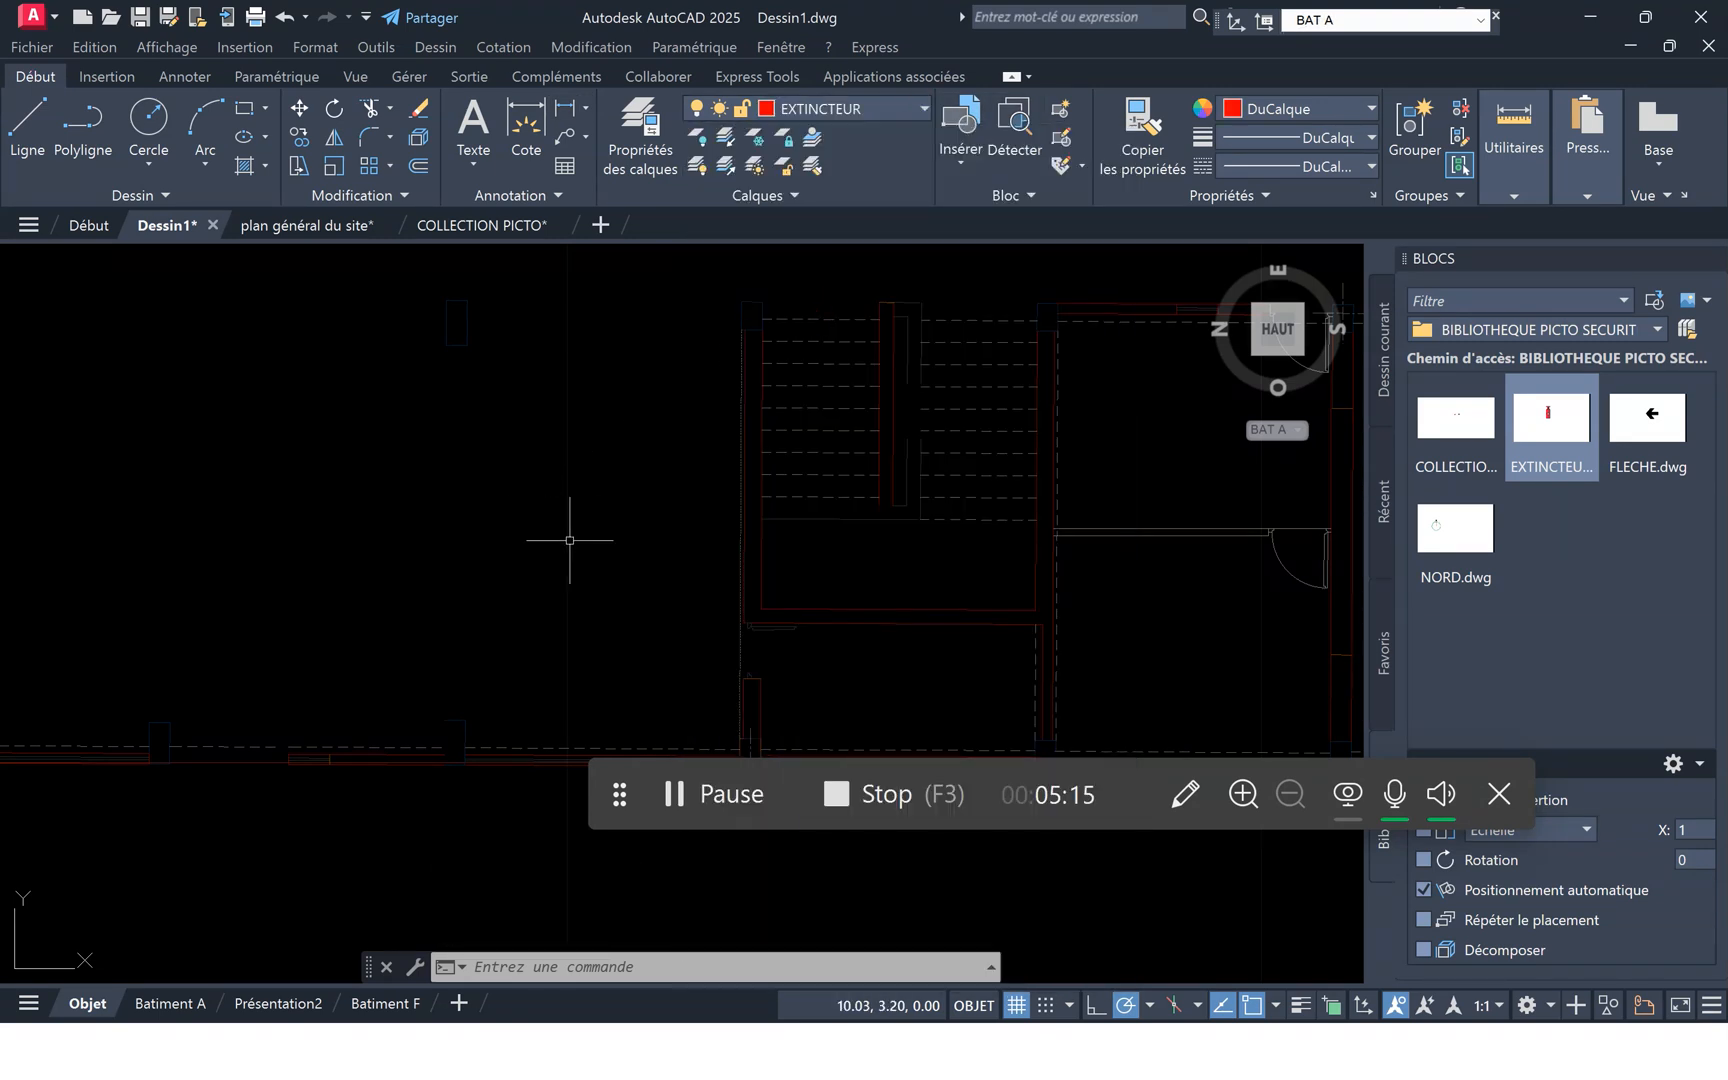
Insert the EXTINCTEUR.dwg block against the inside of building A's lower wall, between two columns in the room left of the stairs.
left_click(1555, 418)
left_click(1557, 420)
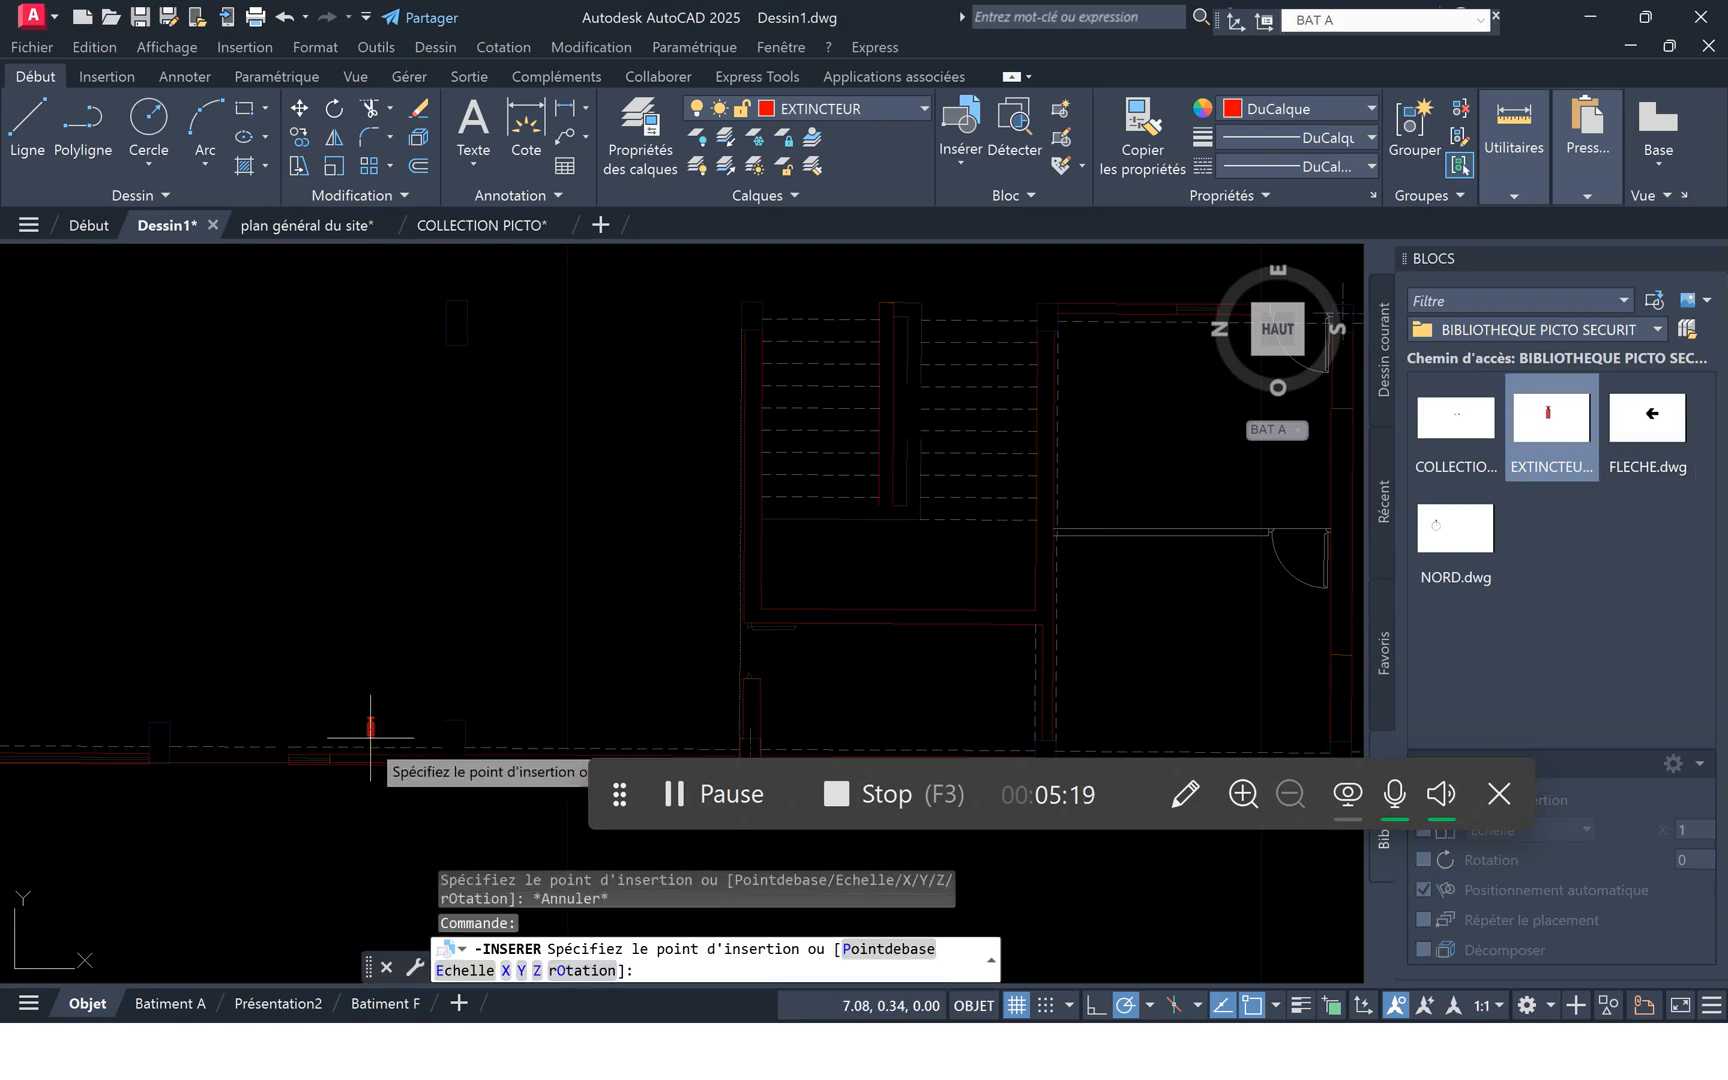
left_click(366, 747)
key("Escape")
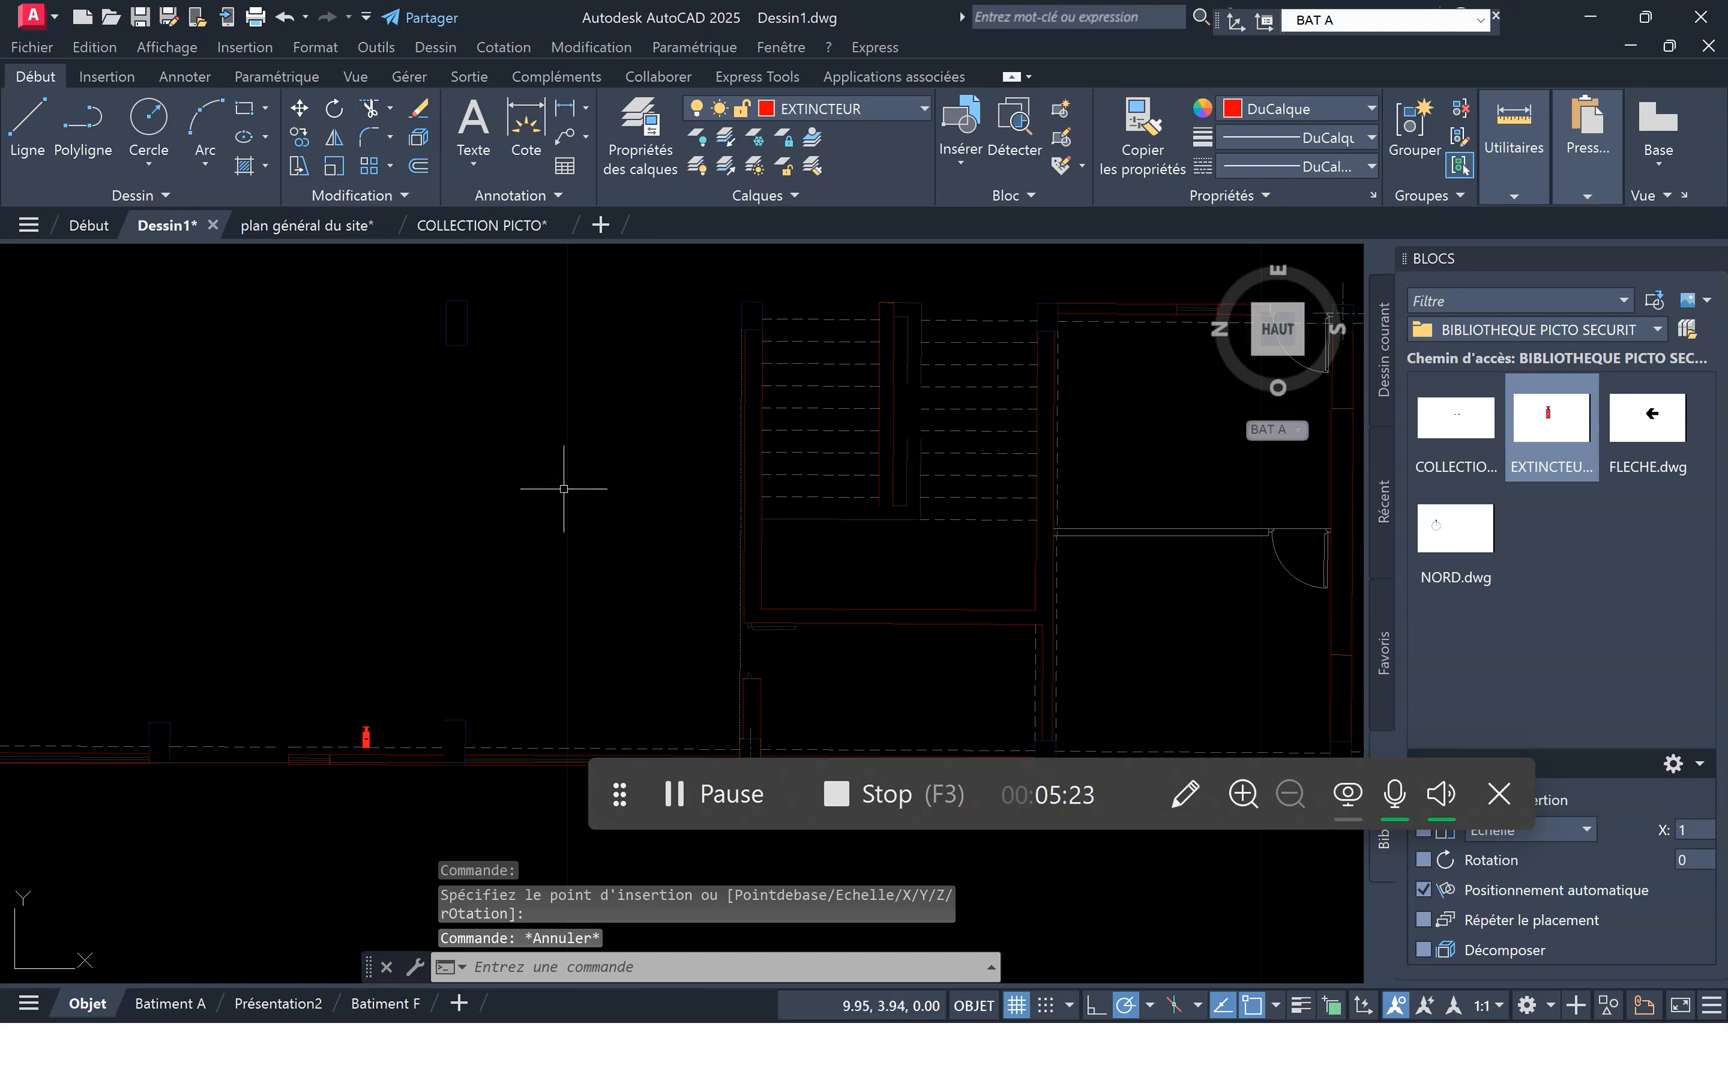
key("Escape")
scroll(564, 489, "down", 3)
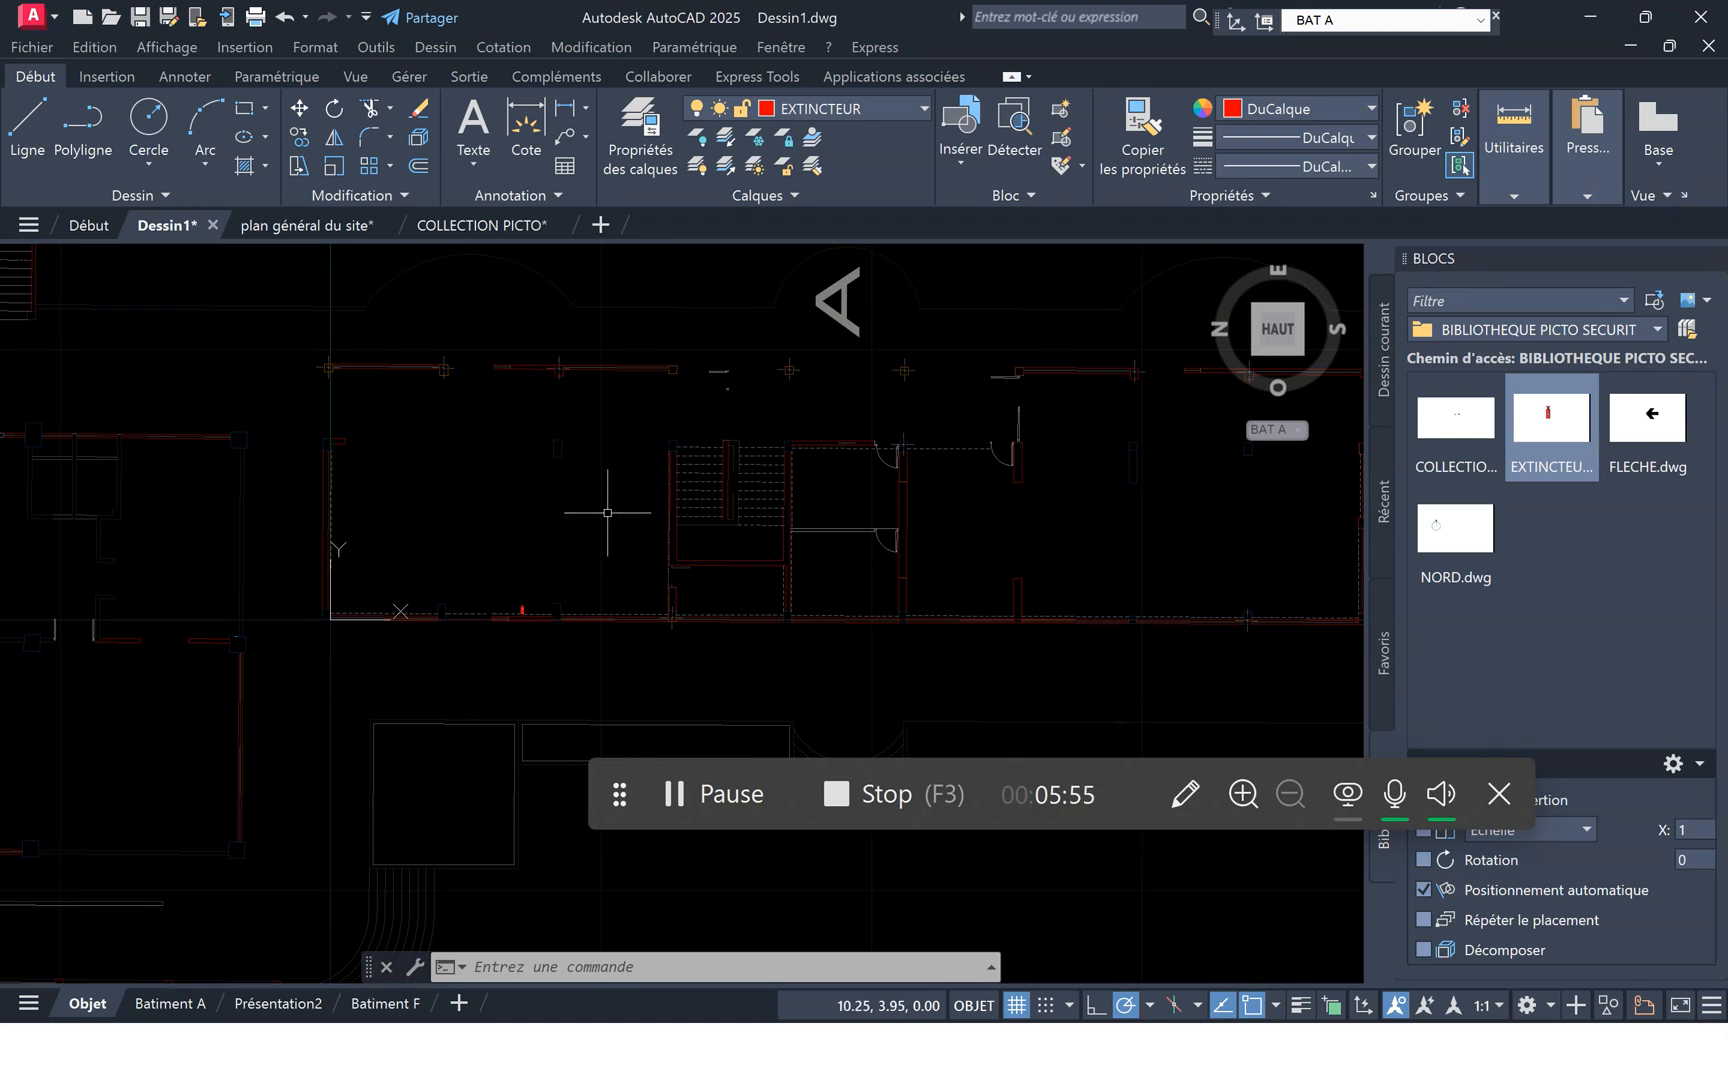
scroll(600, 505, "up", 1)
scroll(600, 503, "down", 1)
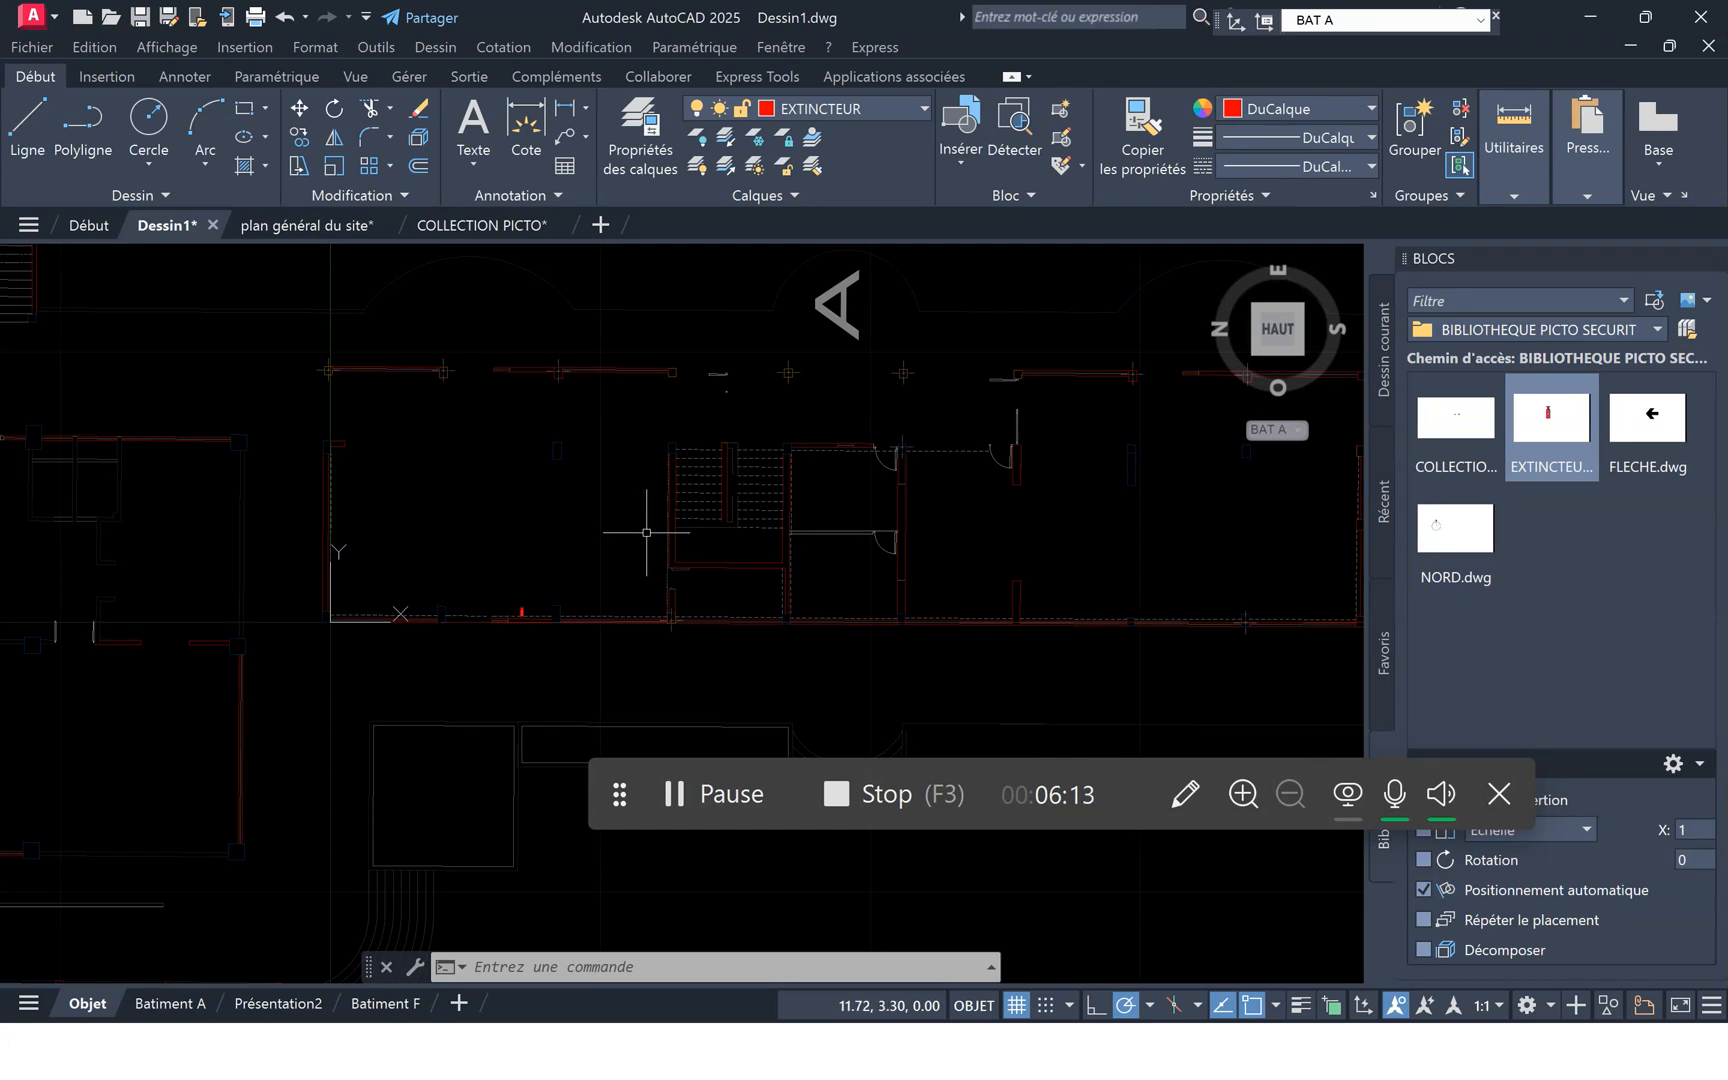
Make EVAC the current layer for building A's plan.
left_click(912, 109)
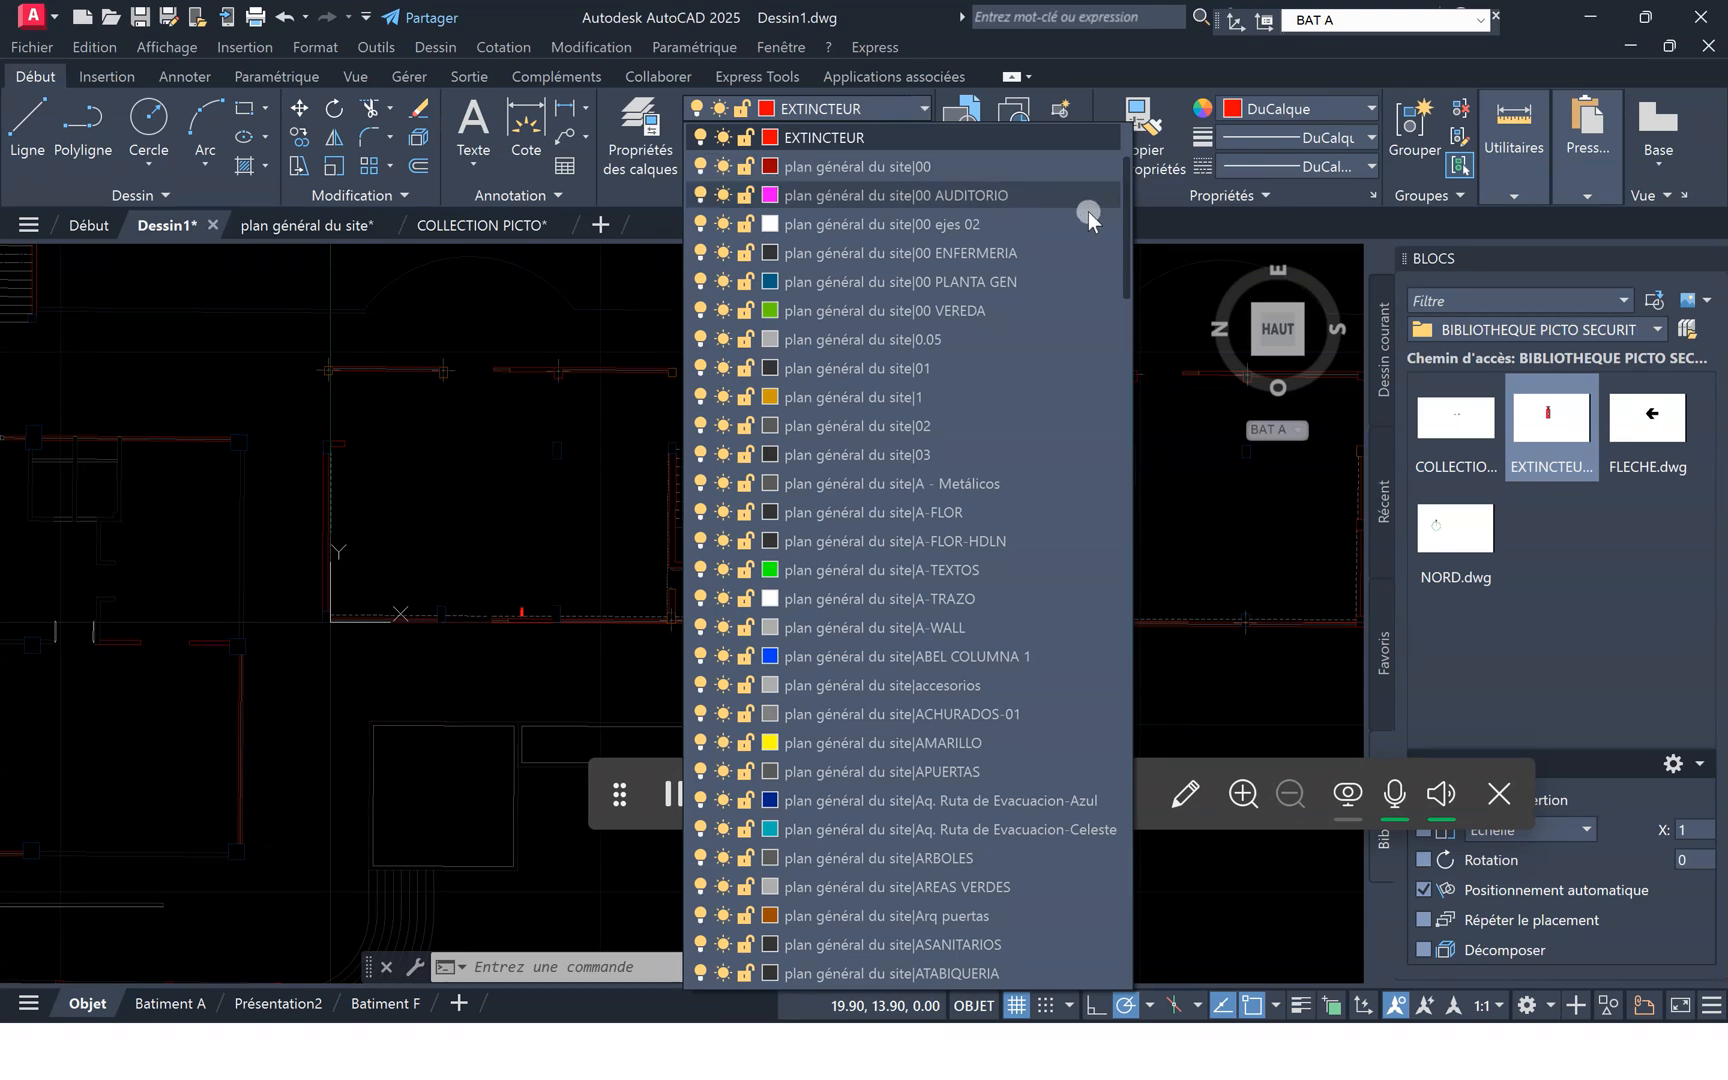
left_click_drag(1126, 209, 1129, 144)
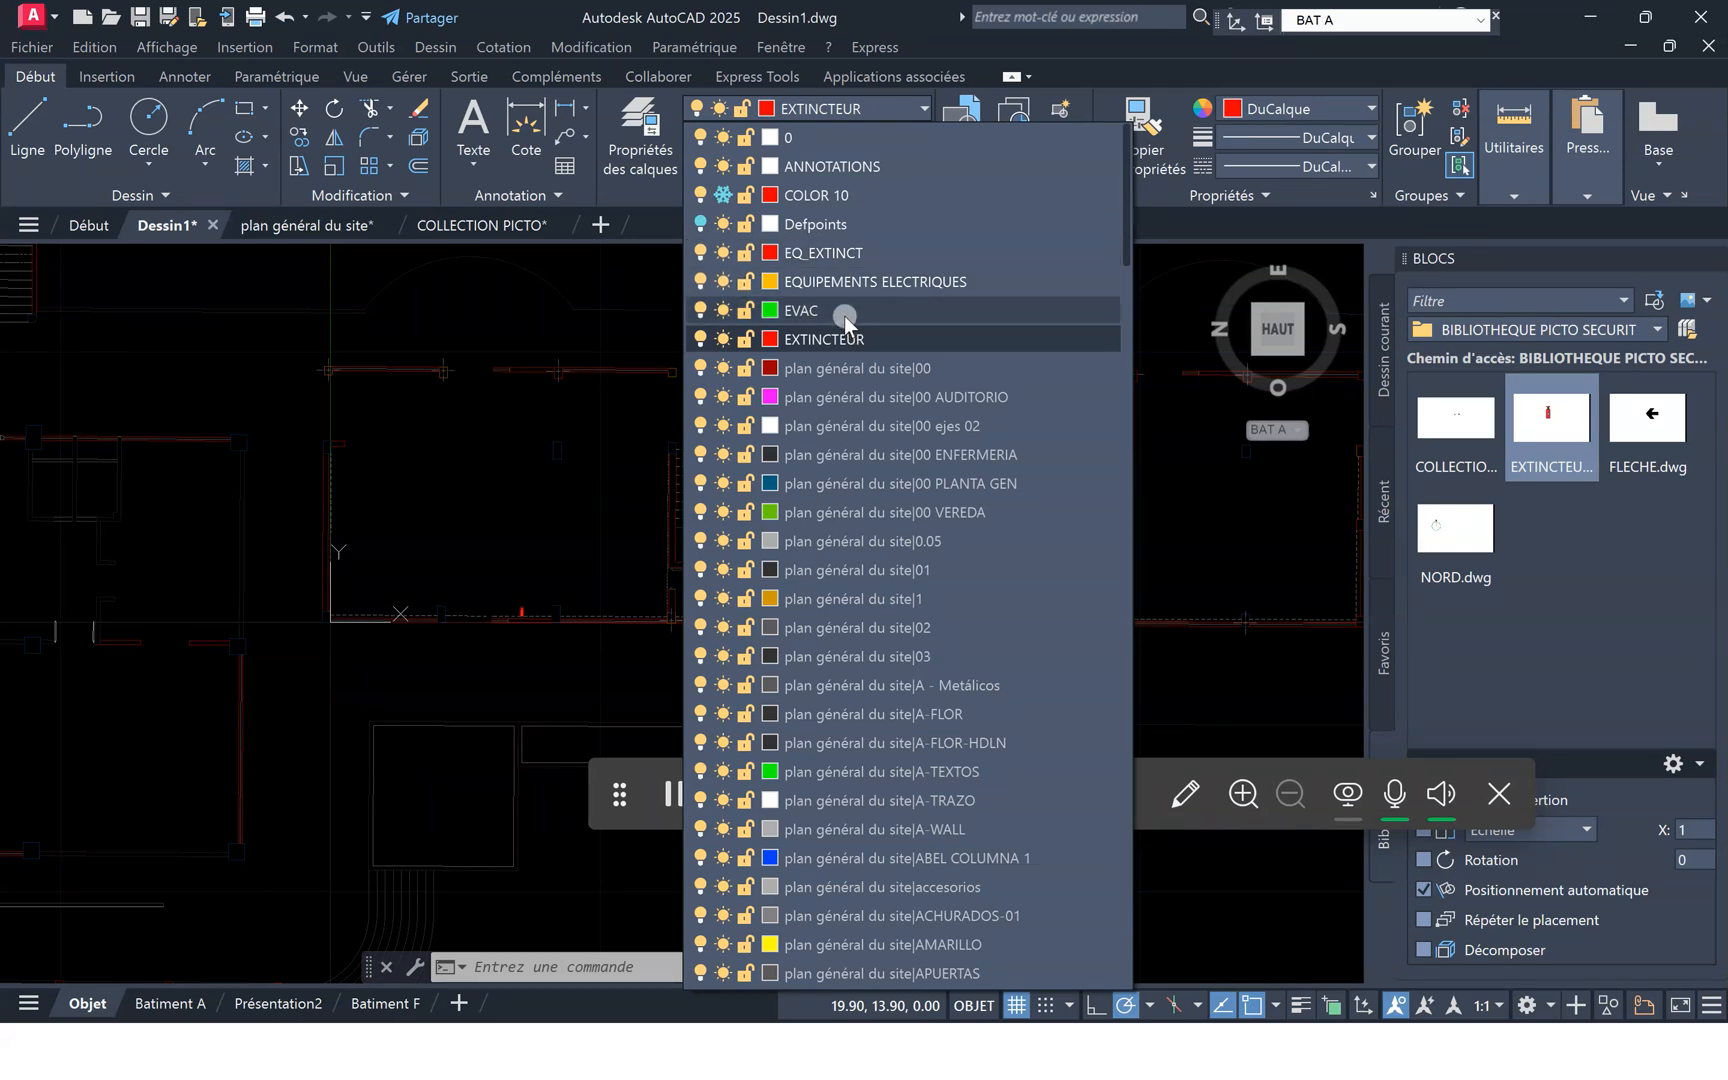
left_click(602, 305)
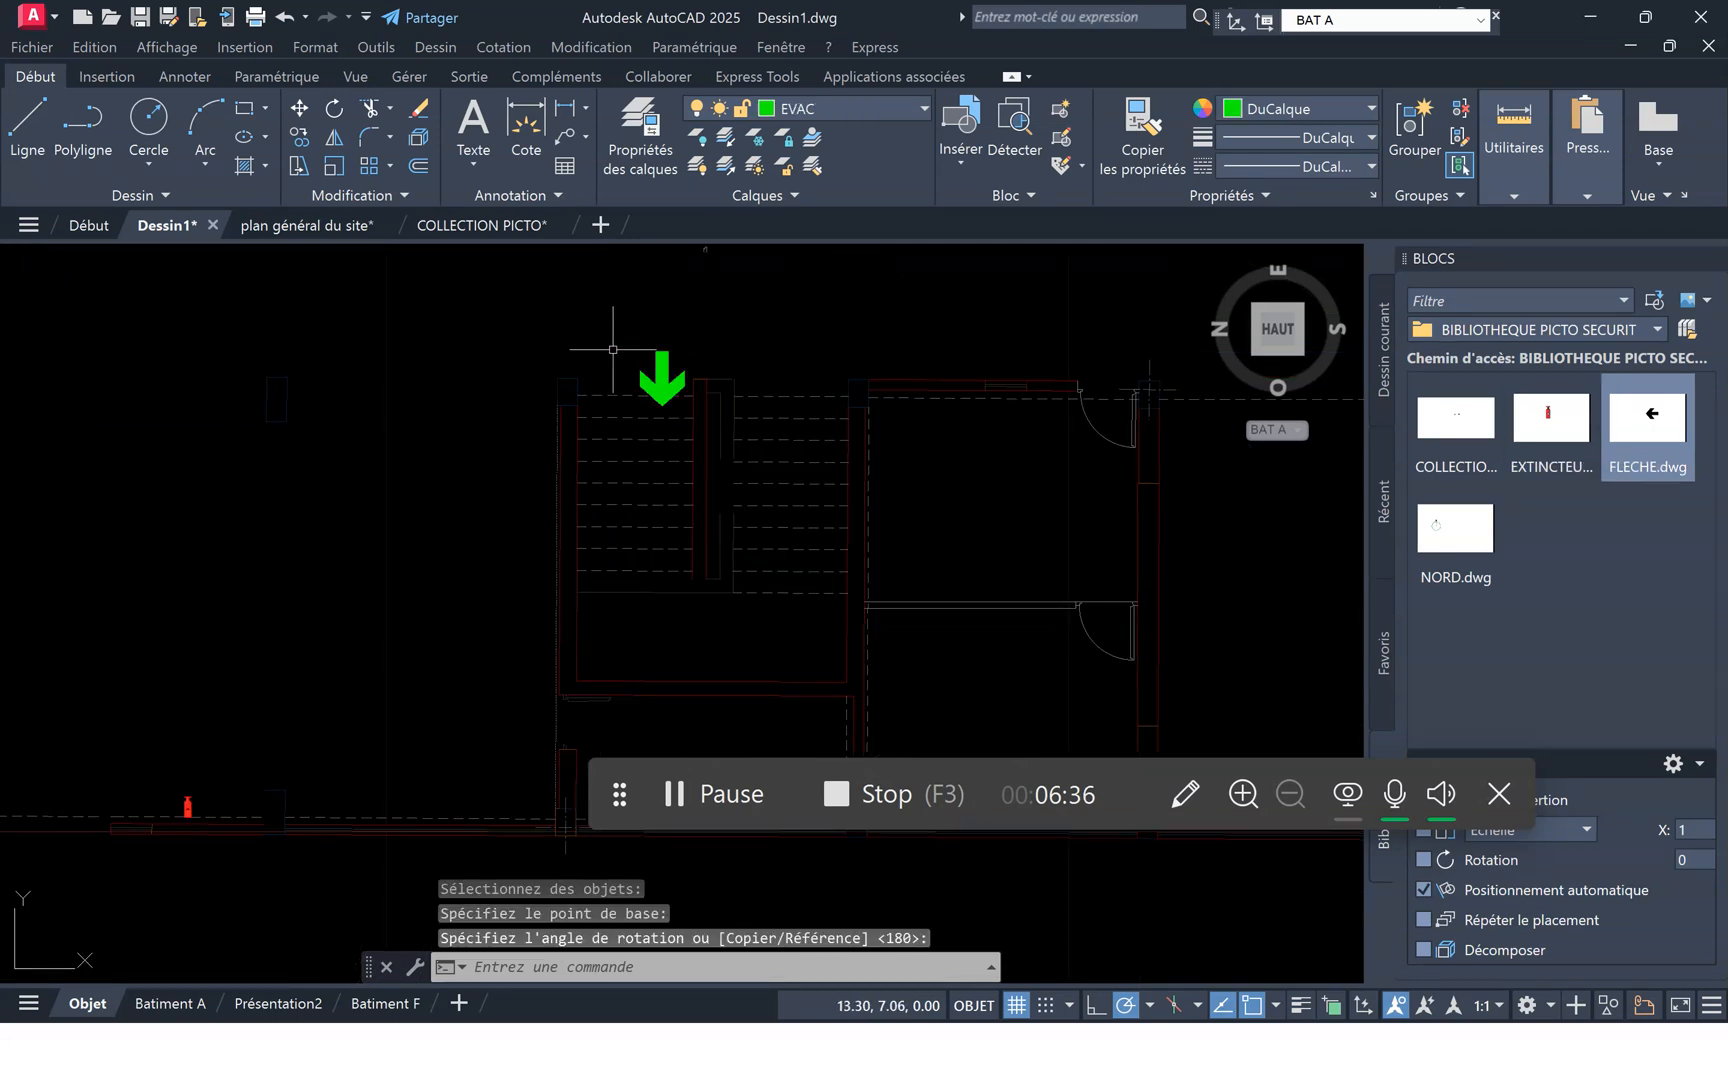
Switch from the model to the Batiment A layout.
scroll(512, 350, "down", 6)
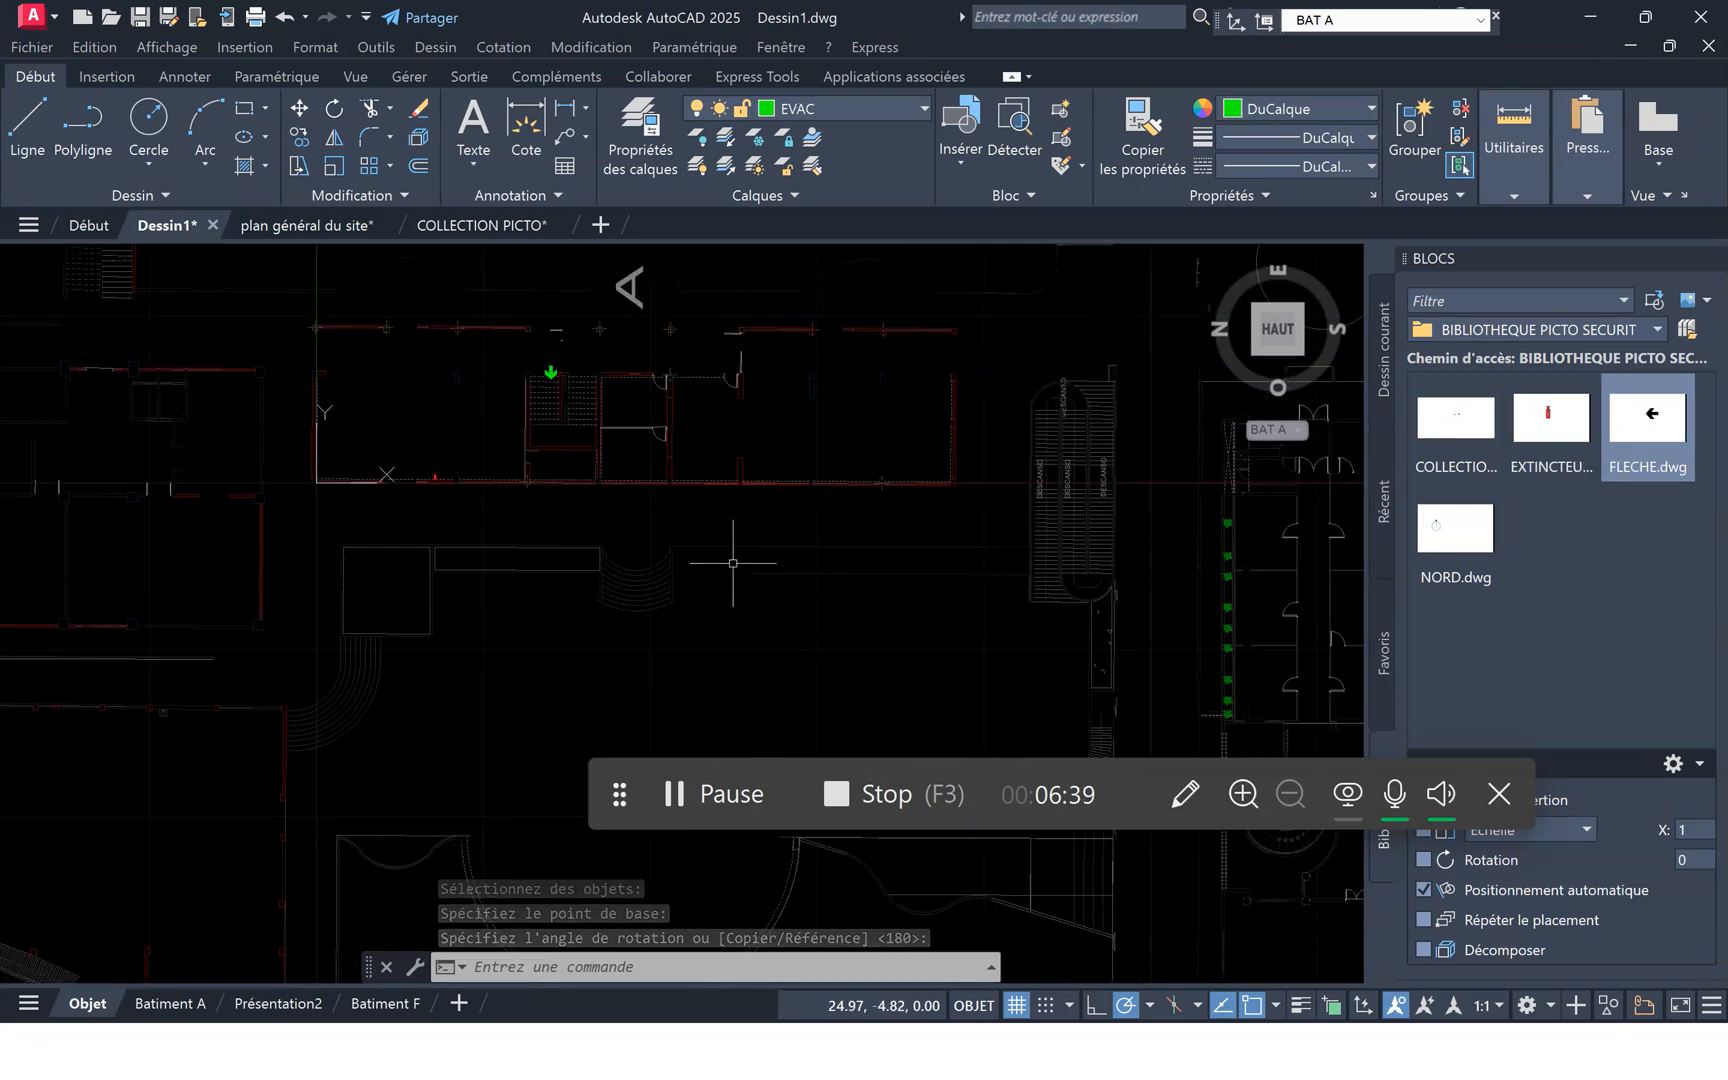
middle_click_drag(733, 563, 762, 702)
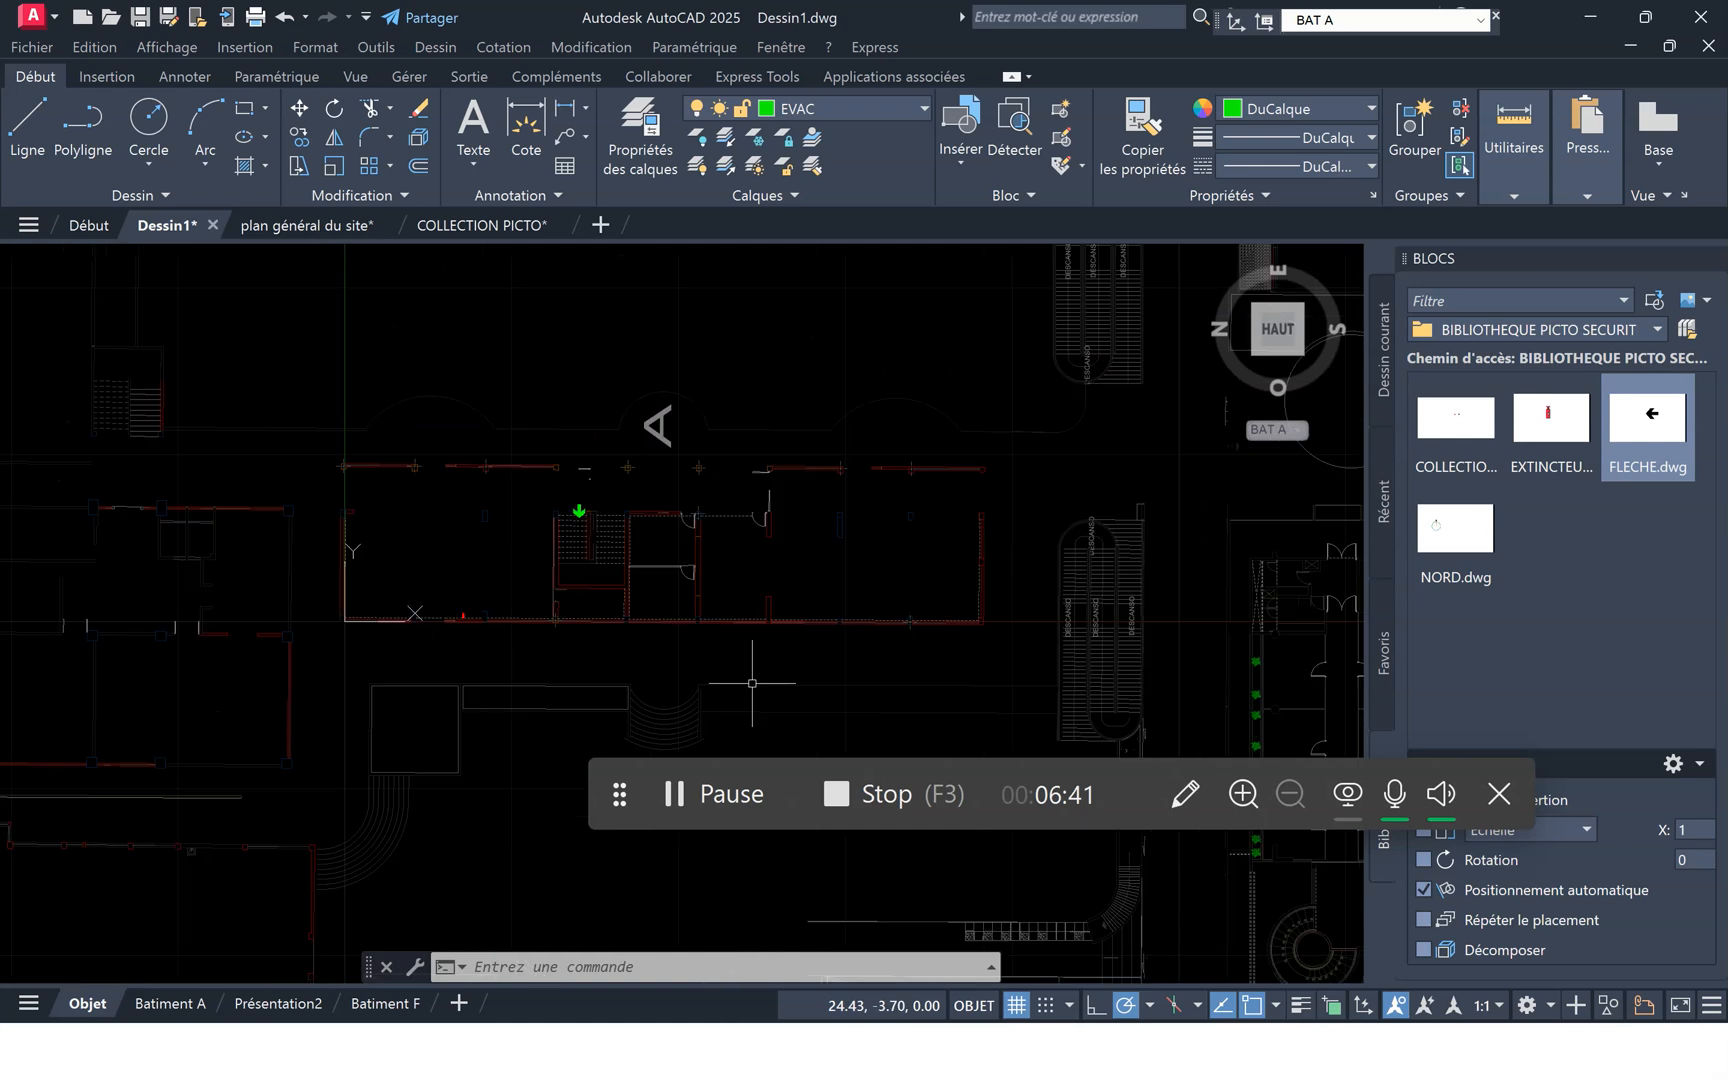
left_click(172, 1003)
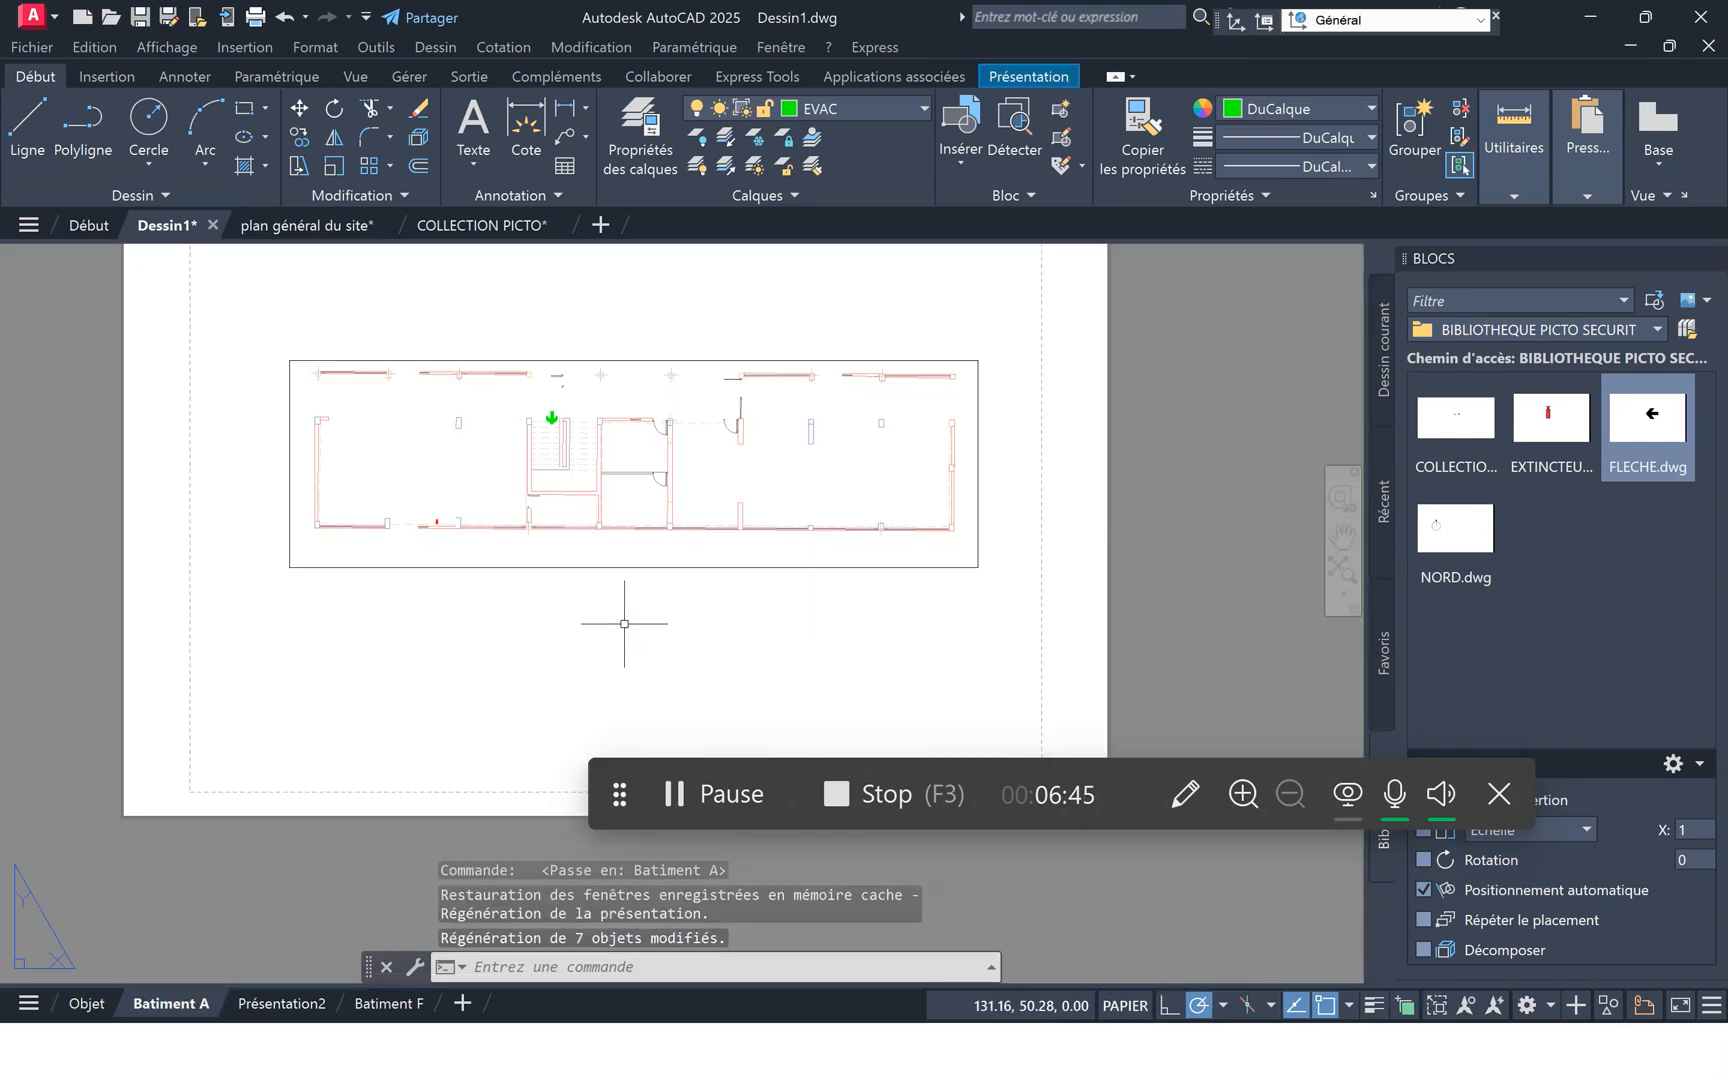
Examine the stair arrow and the extinguisher pictogram inside building A's viewport on the sheet.
scroll(624, 622, "up", 2)
middle_click_drag(444, 571, 442, 690)
scroll(442, 650, "down", 2)
scroll(465, 664, "up", 2)
scroll(440, 610, "down", 4)
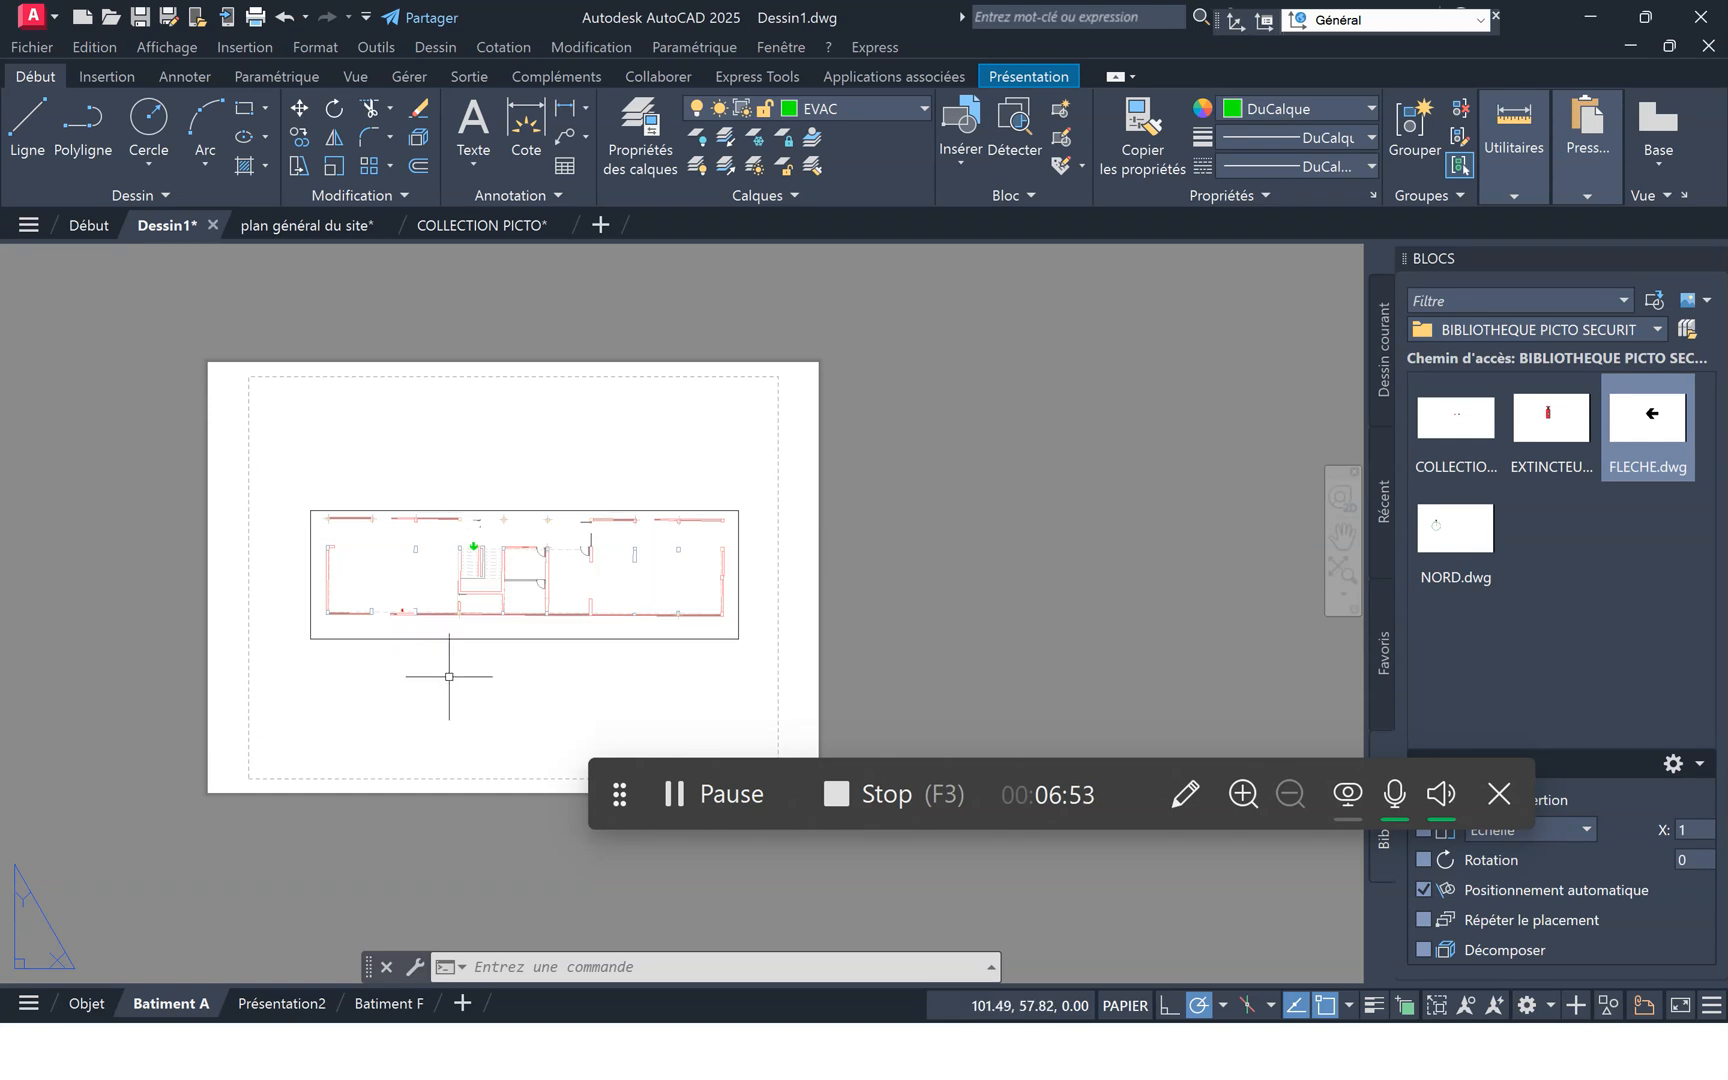
scroll(491, 566, "up", 3)
scroll(491, 566, "up", 1)
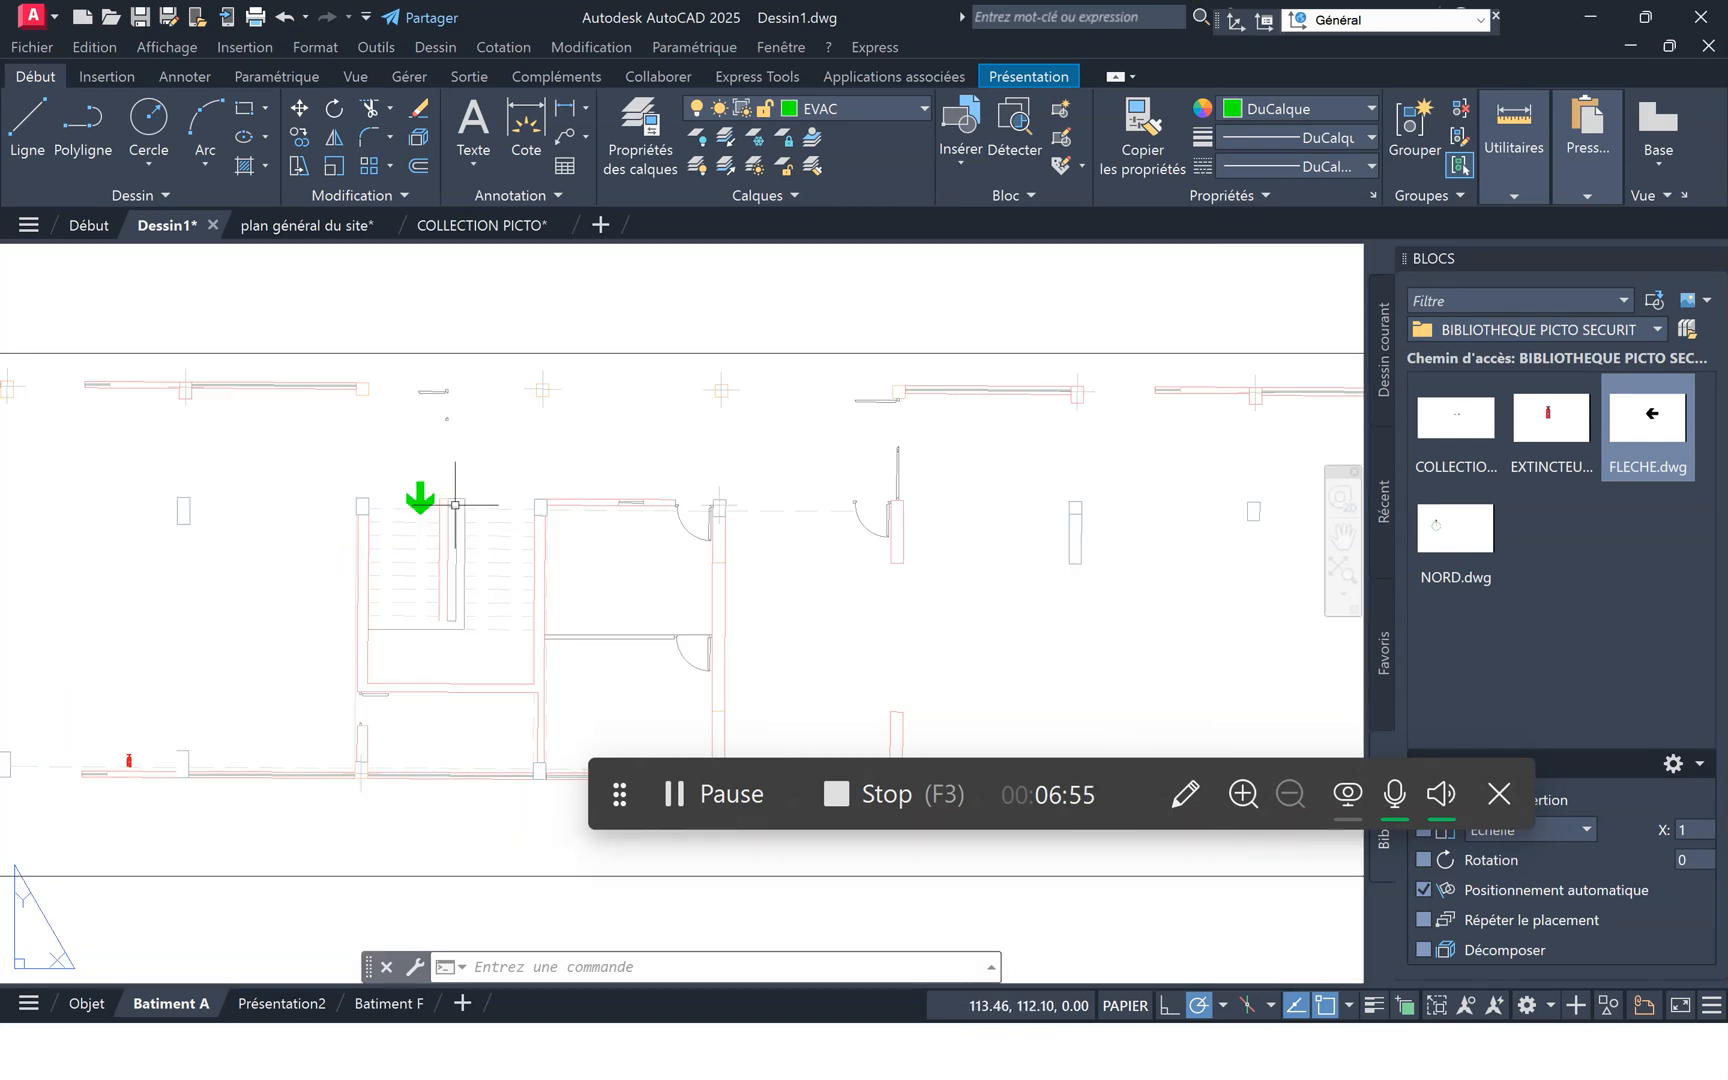
scroll(425, 500, "down", 1)
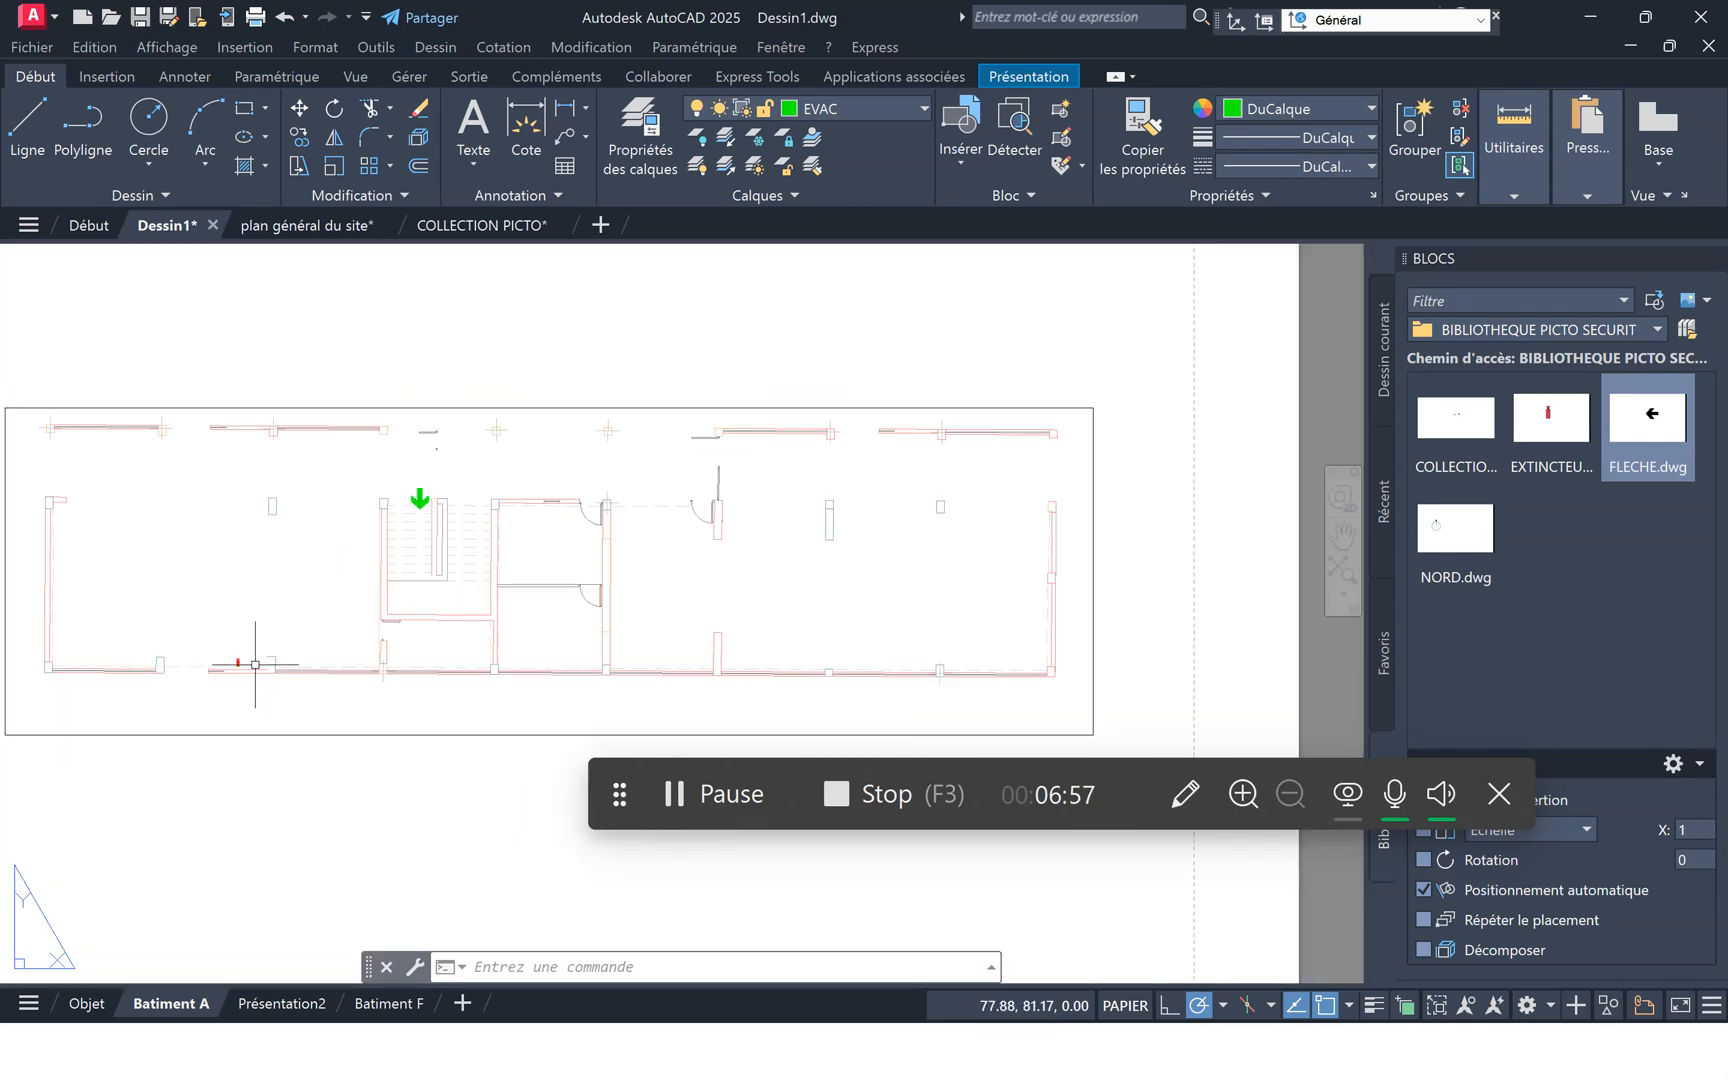
scroll(225, 662, "up", 2)
scroll(400, 640, "down", 2)
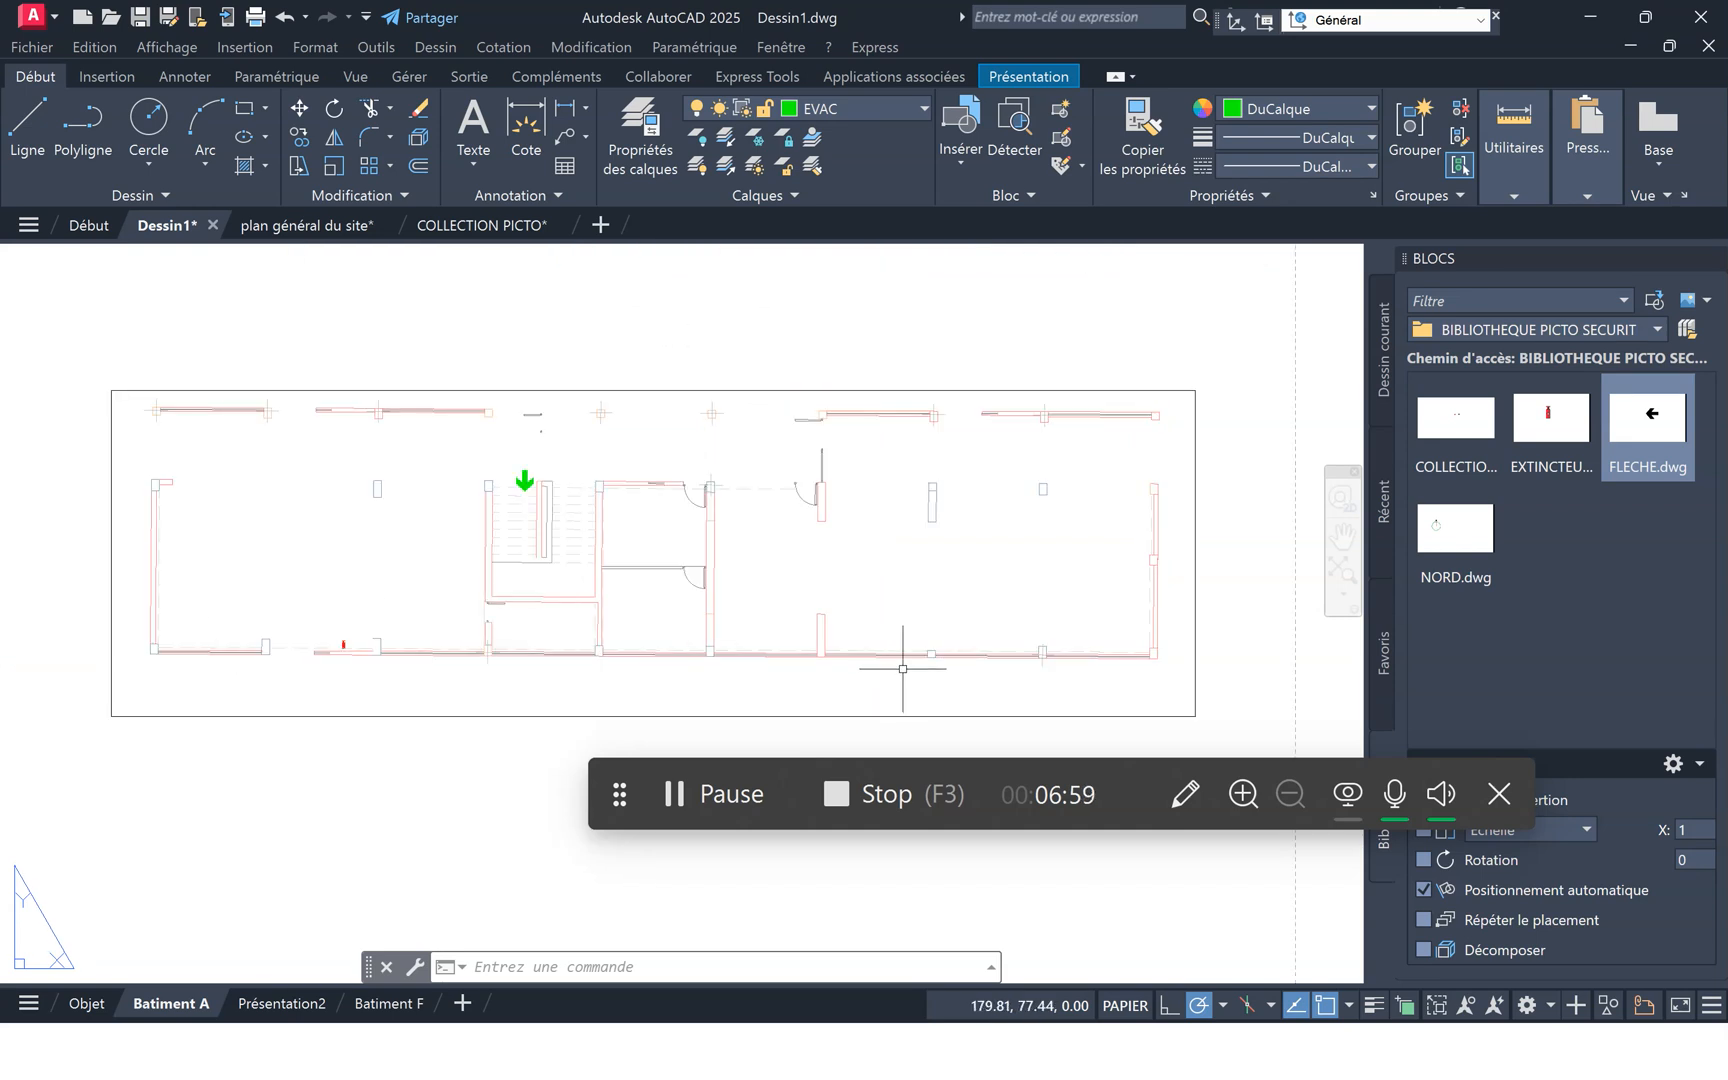
Move building A's viewport straight up by about 50 mm, near the sheet's upper margin.
left_click(481, 388)
scroll(459, 301, "down", 2)
middle_click_drag(295, 347, 339, 447)
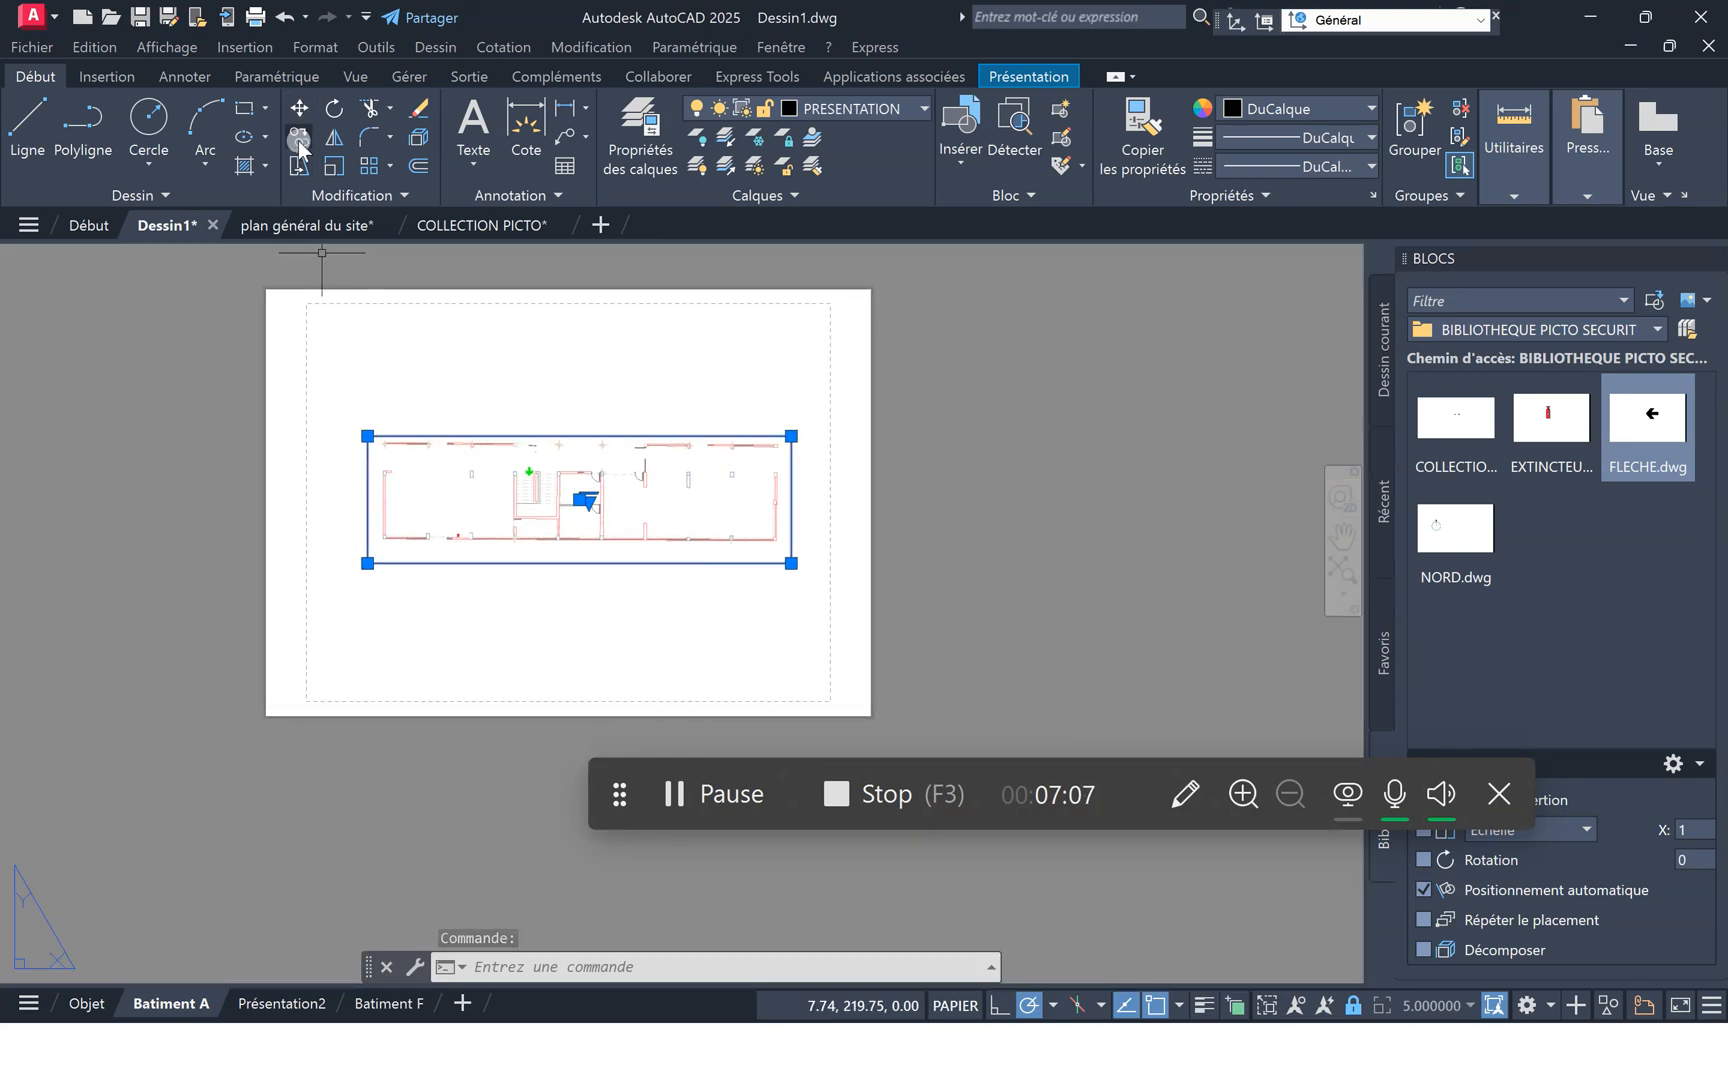
left_click(299, 108)
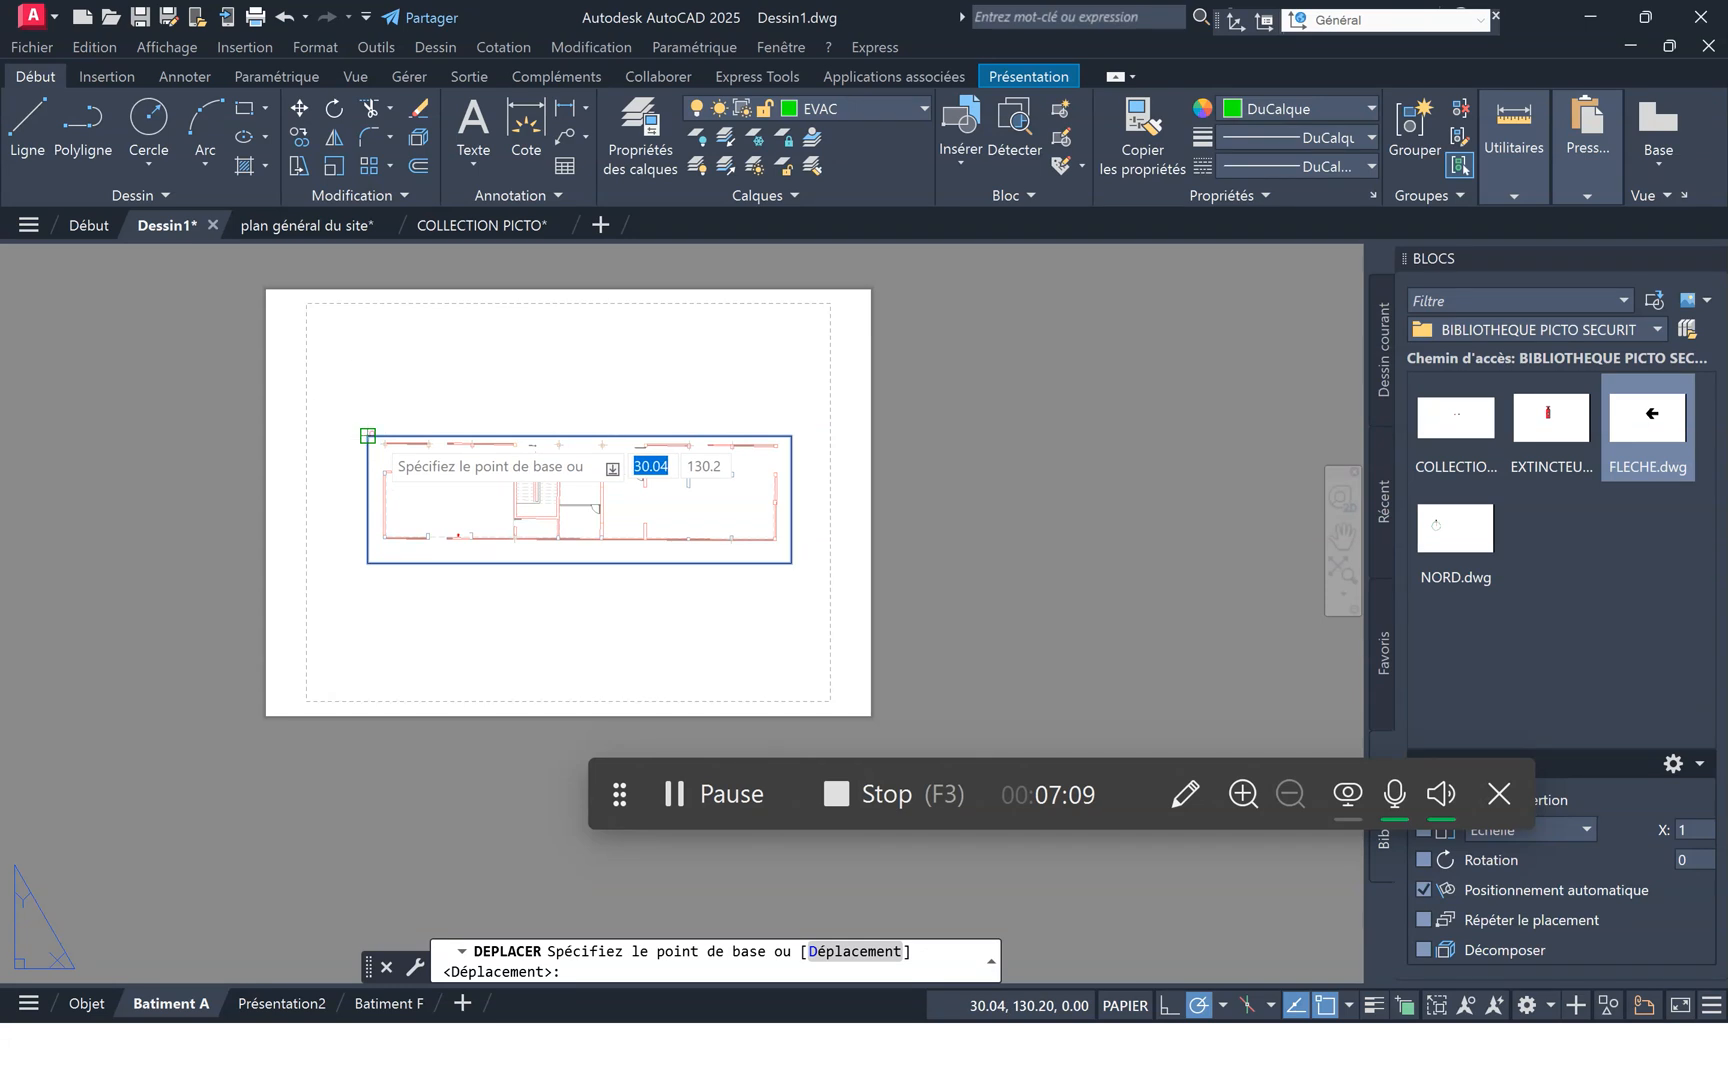
left_click(368, 436)
left_click(368, 333)
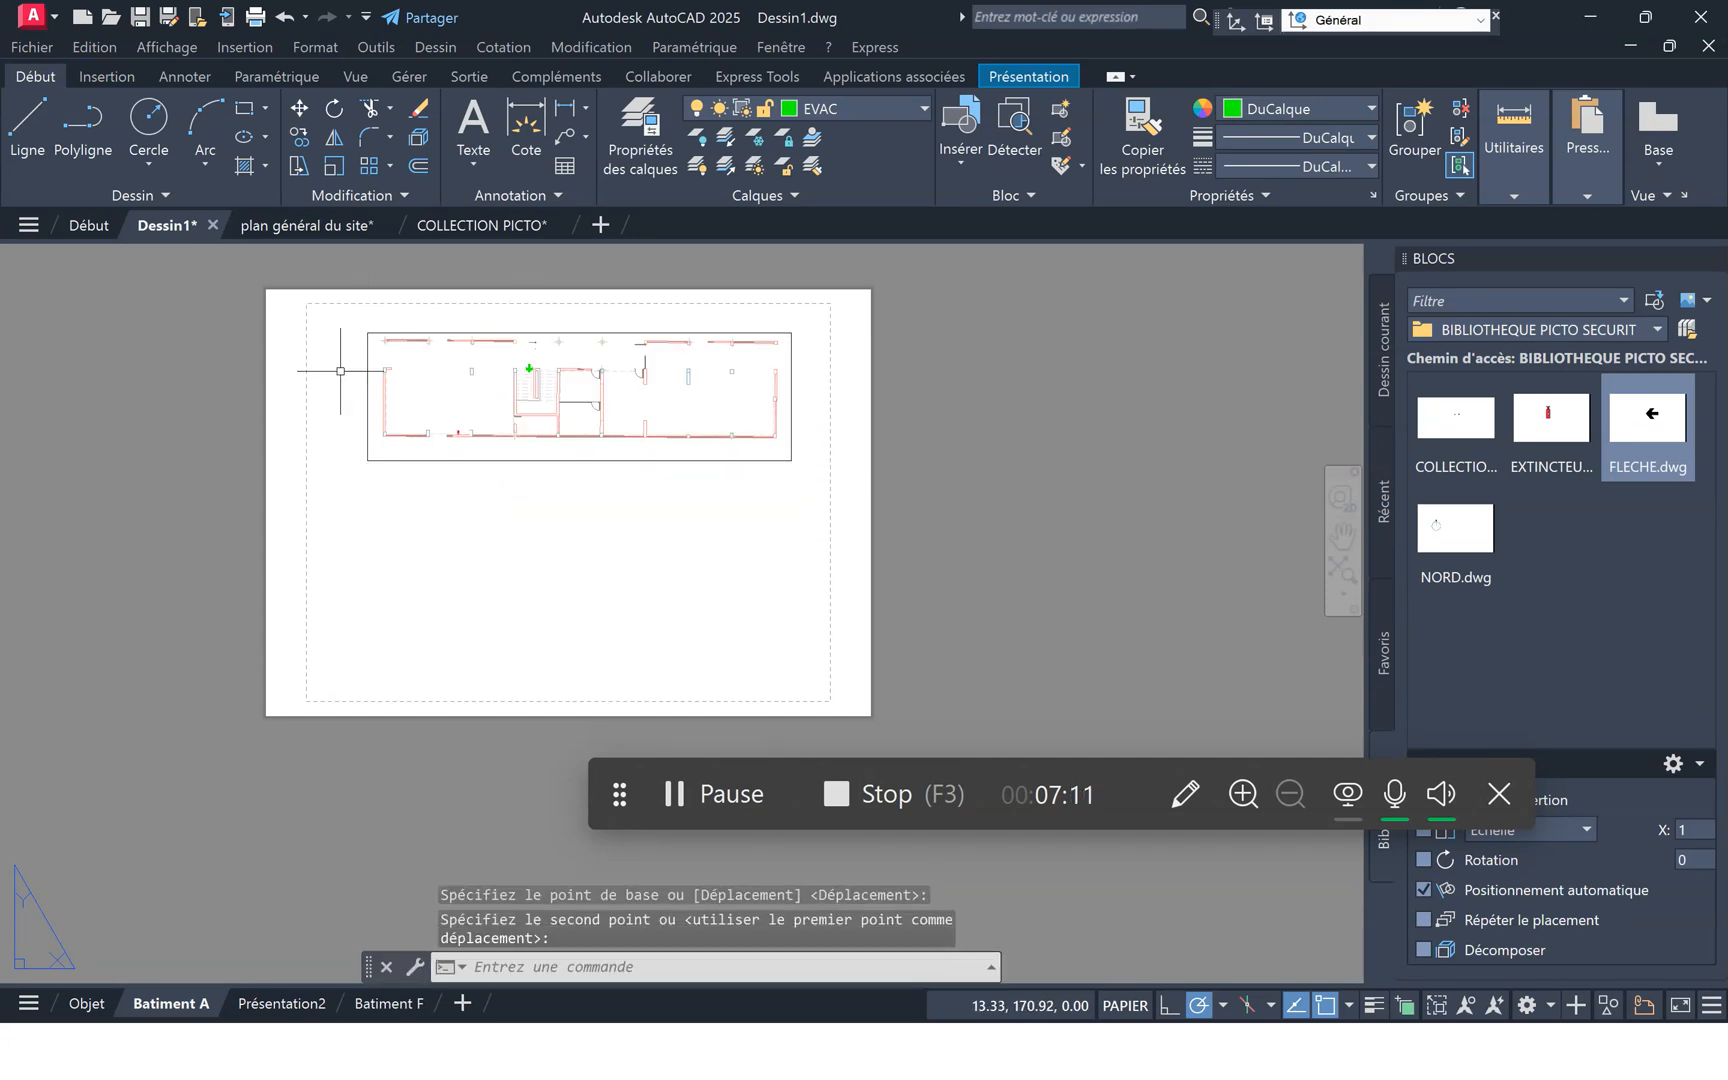
Copy building A's viewport straight down by about 92 mm to the lower half of the sheet.
left_click(300, 136)
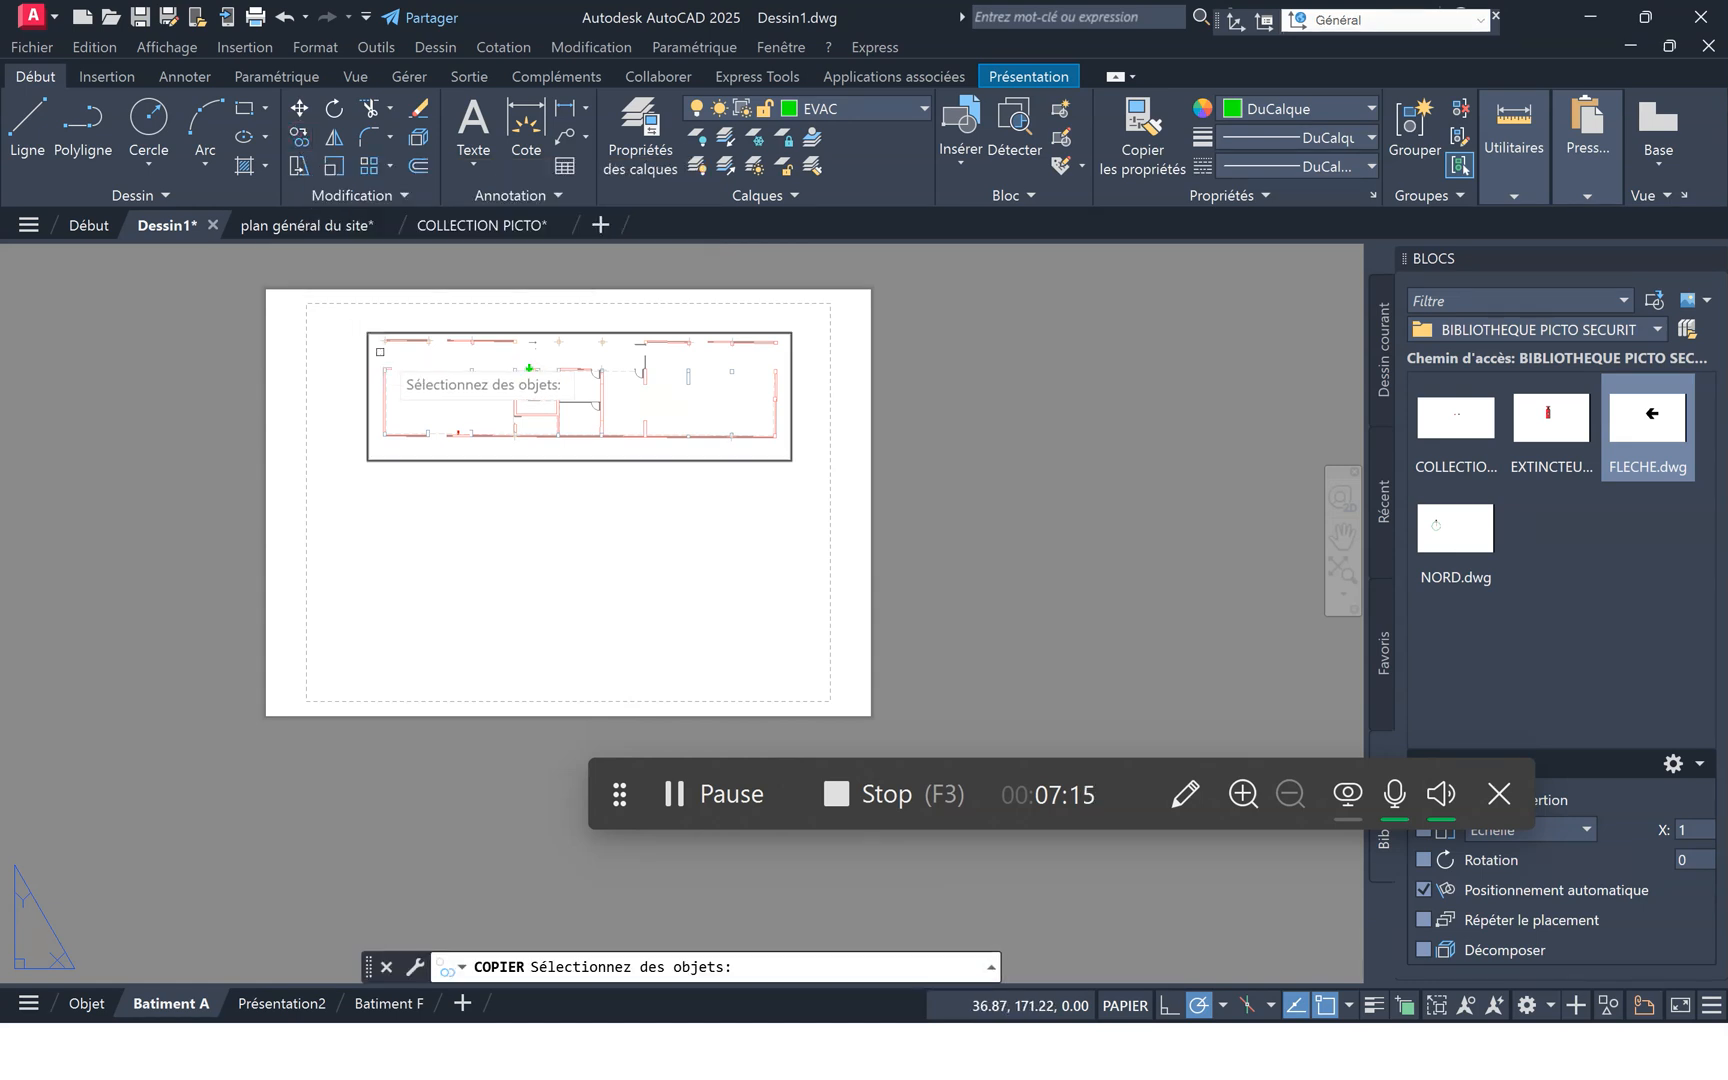
left_click(366, 337)
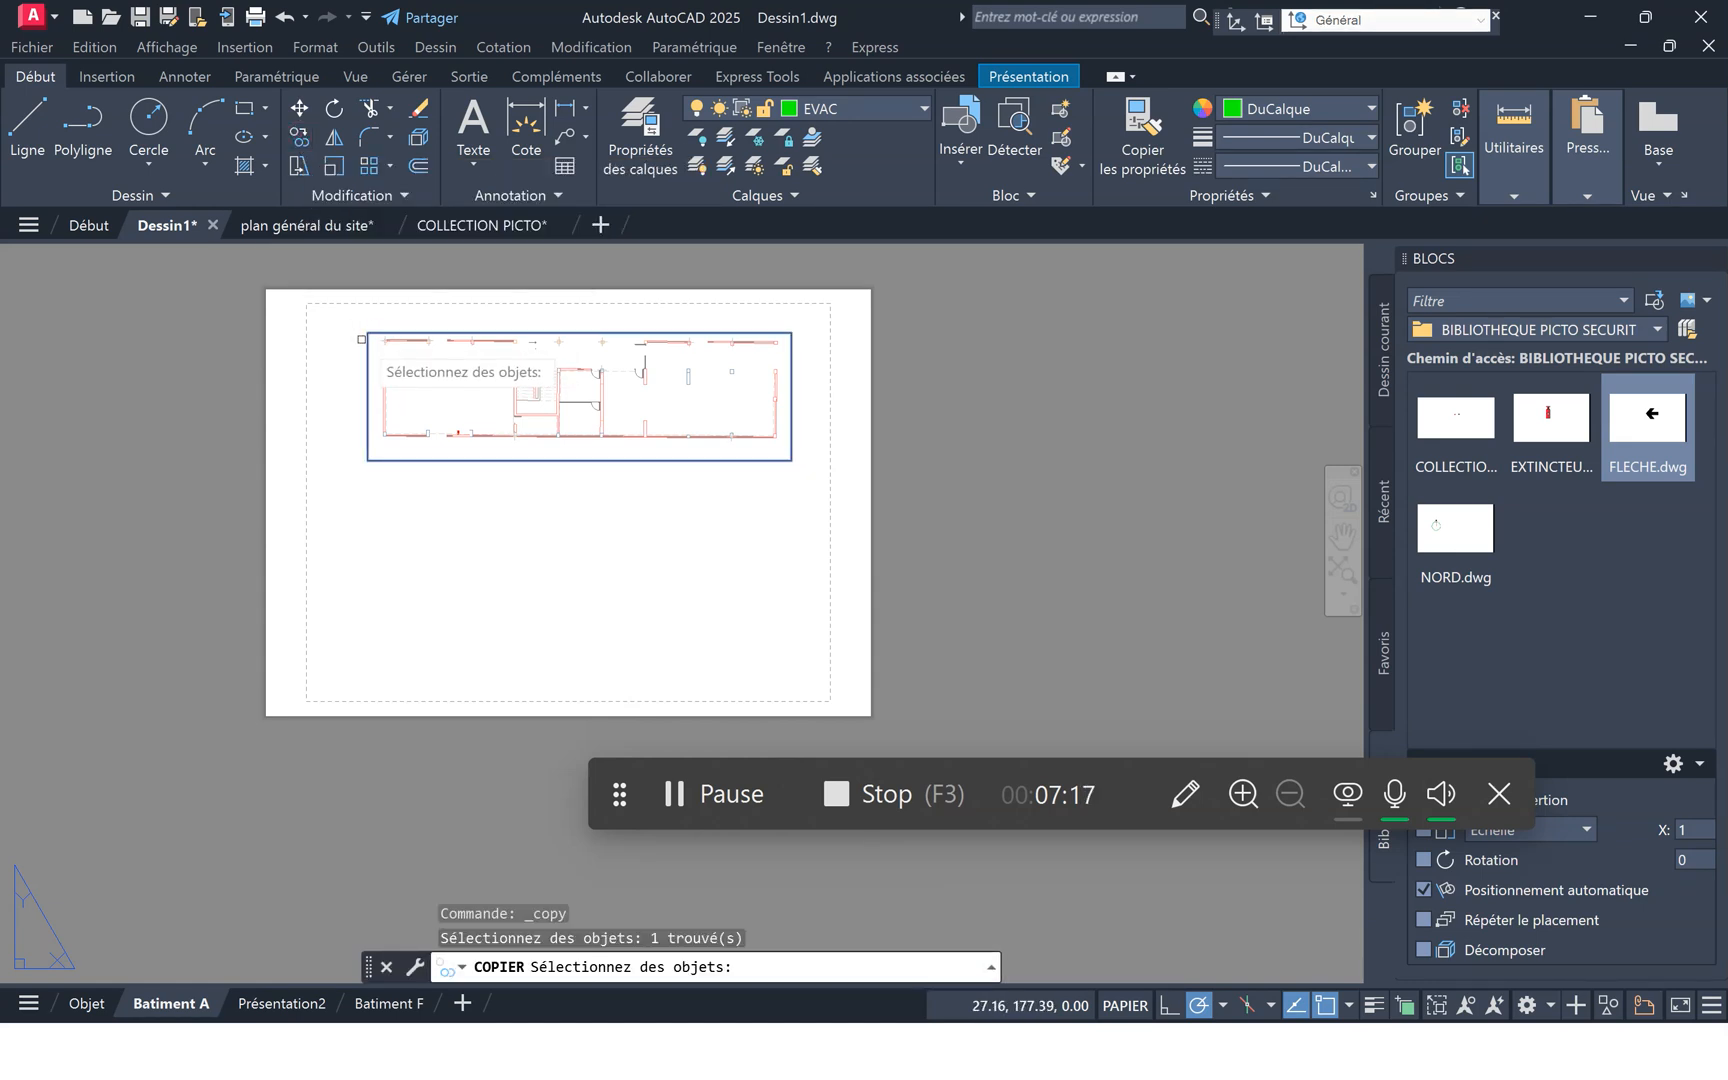
key("Return")
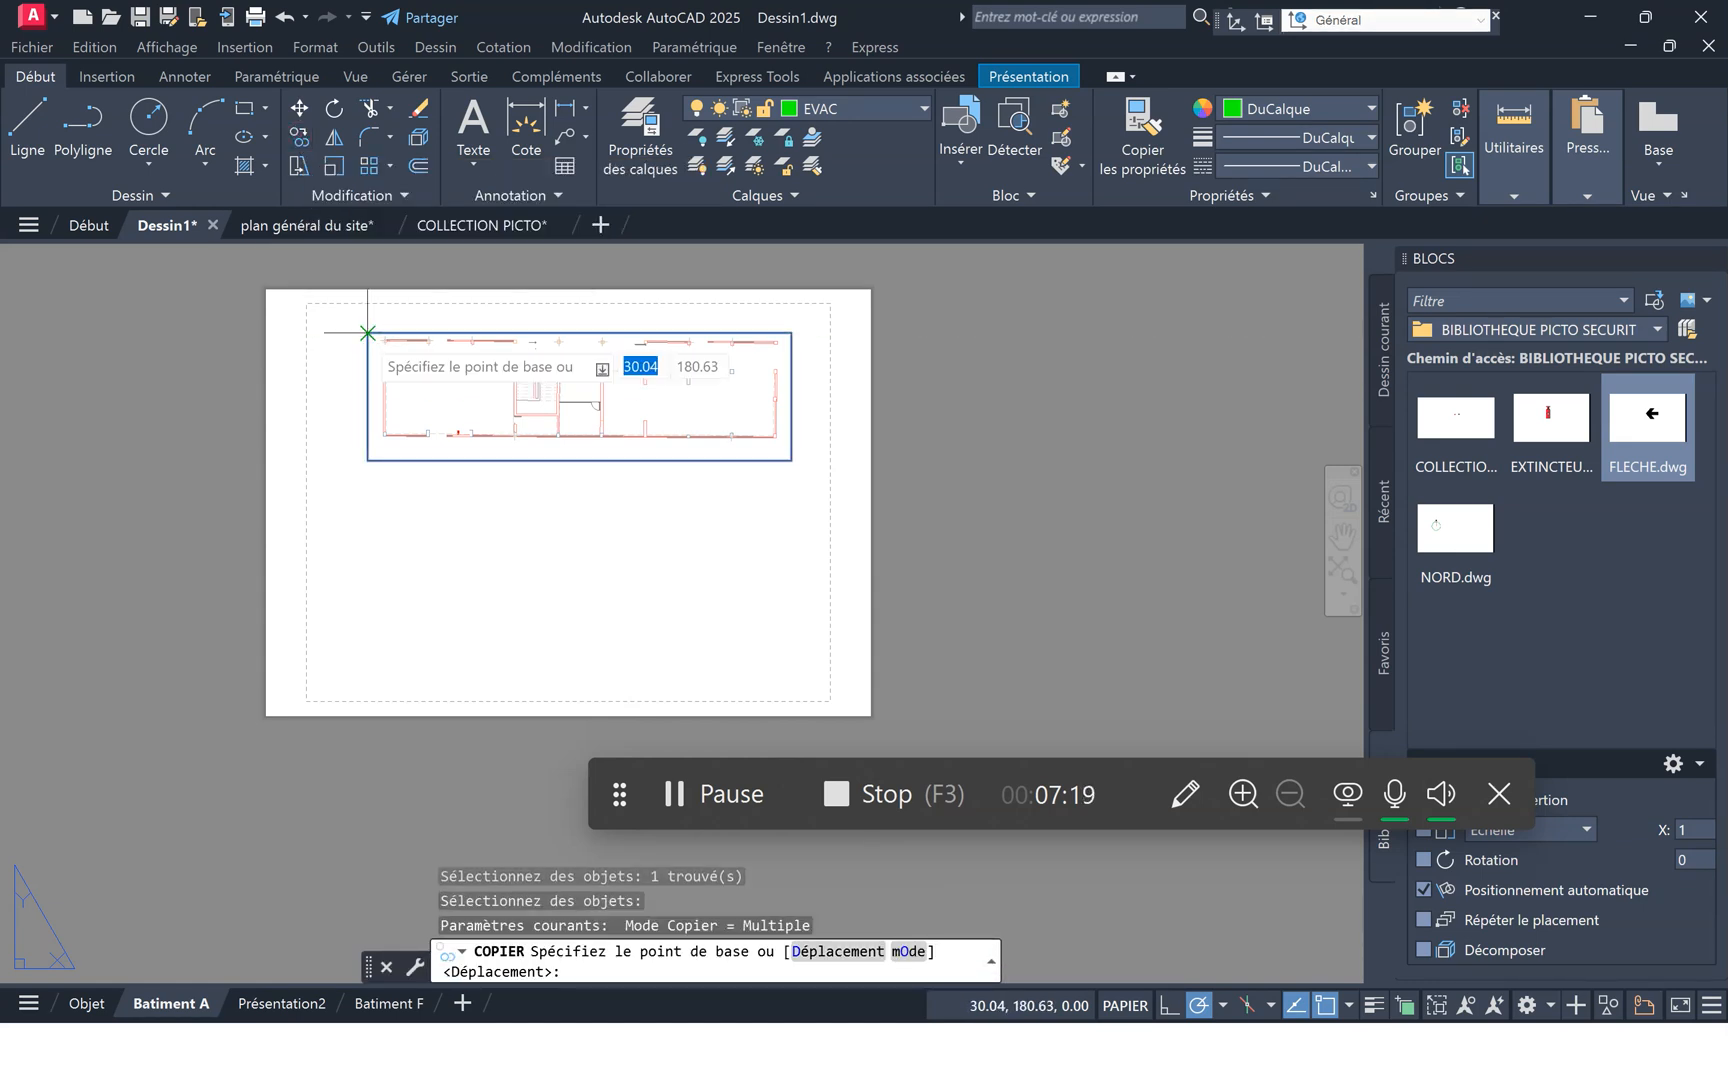
left_click(362, 334)
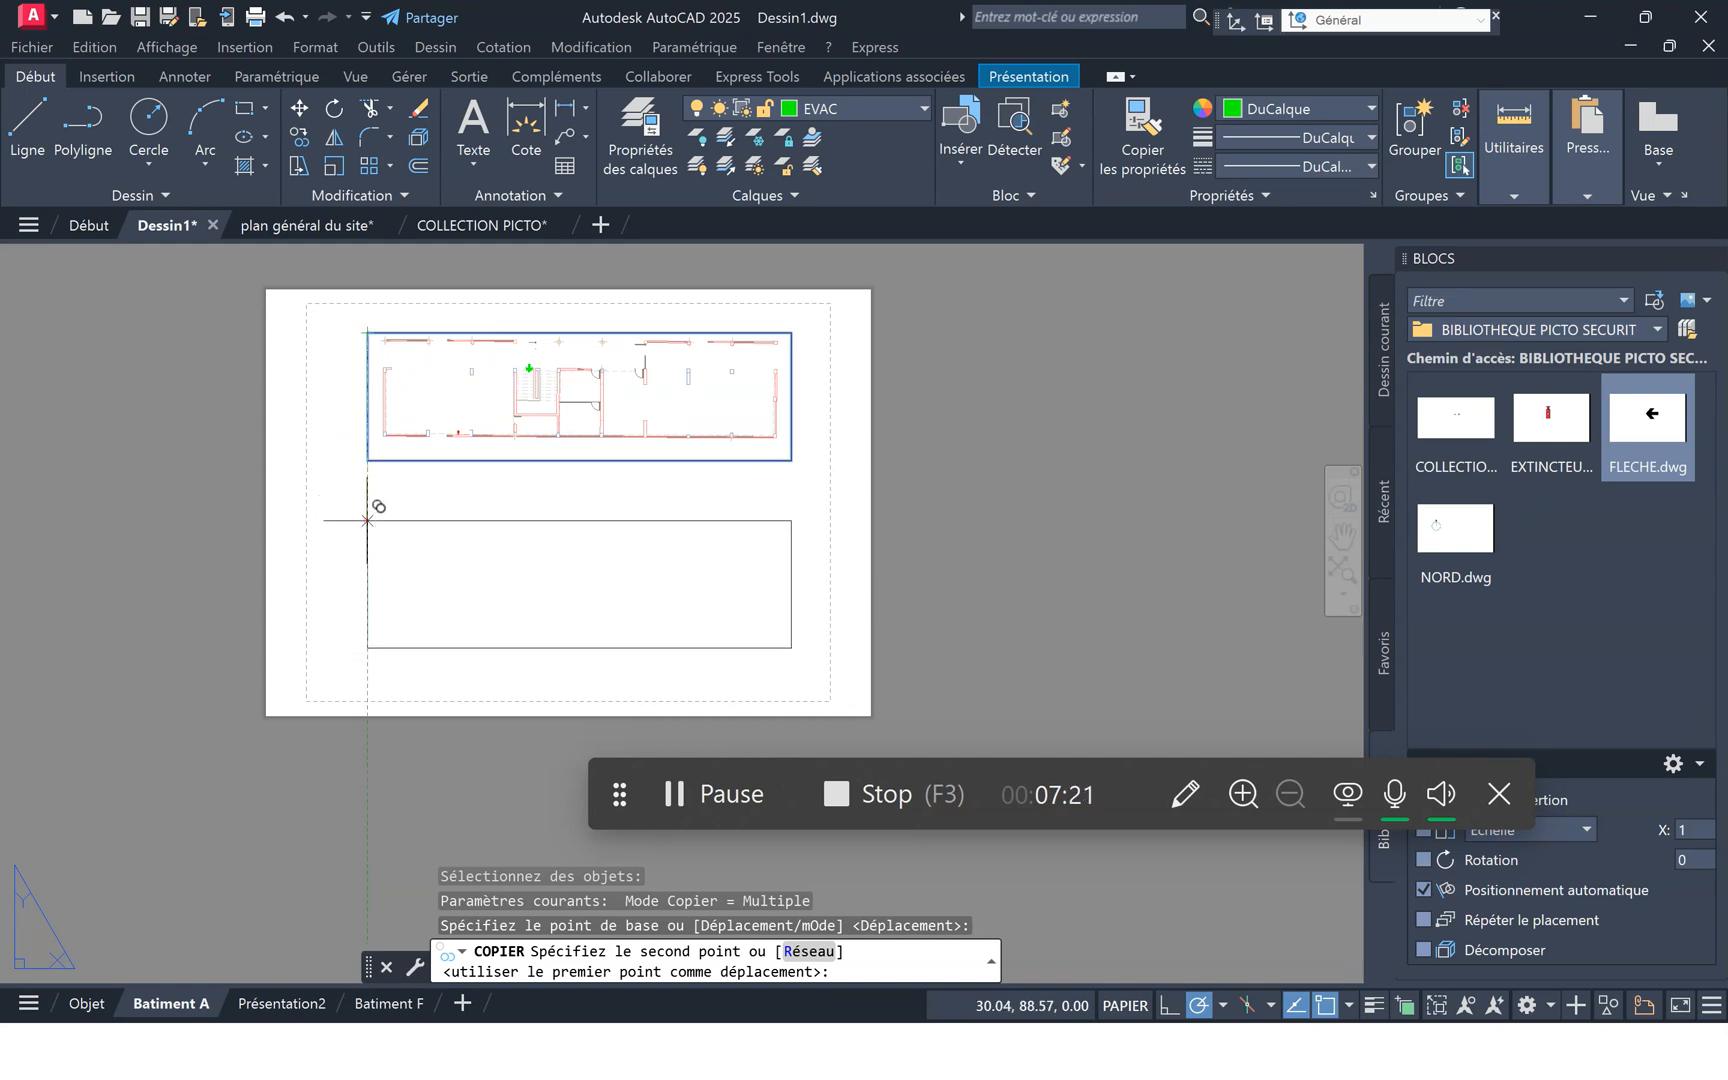
left_click(374, 517)
key("Escape")
scroll(508, 495, "up", 2)
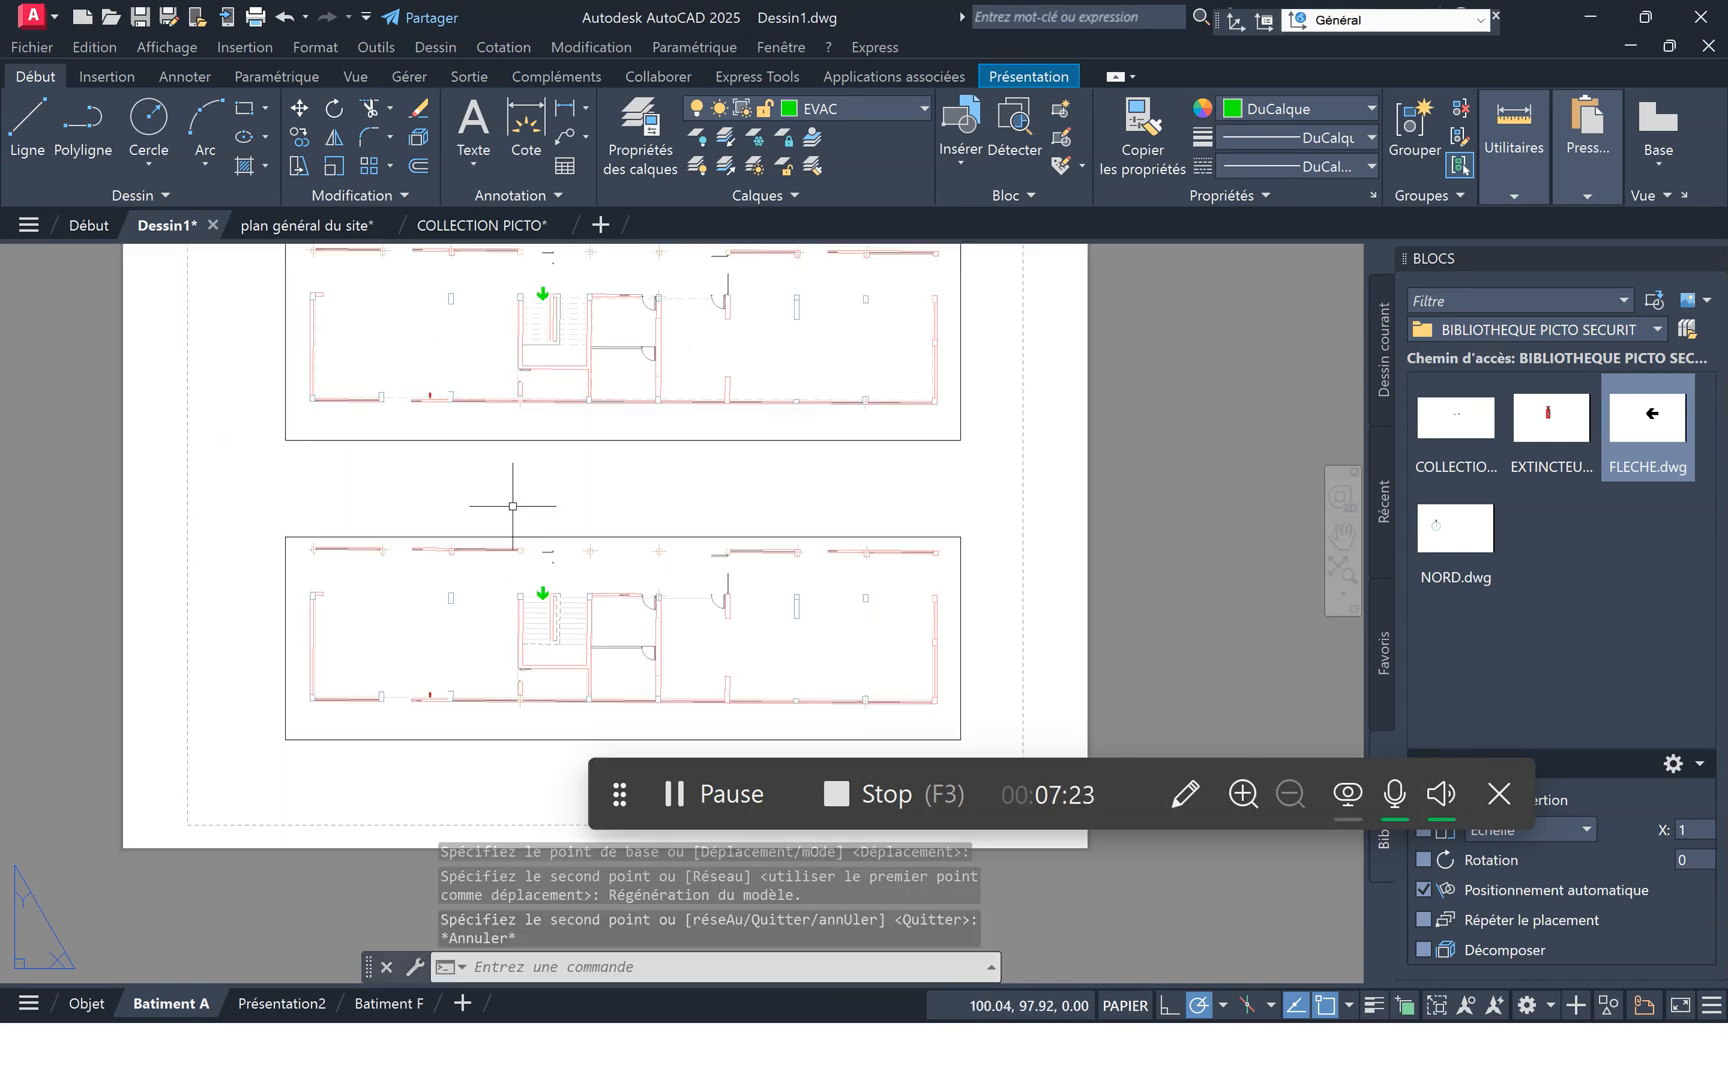
middle_click_drag(512, 504, 457, 563)
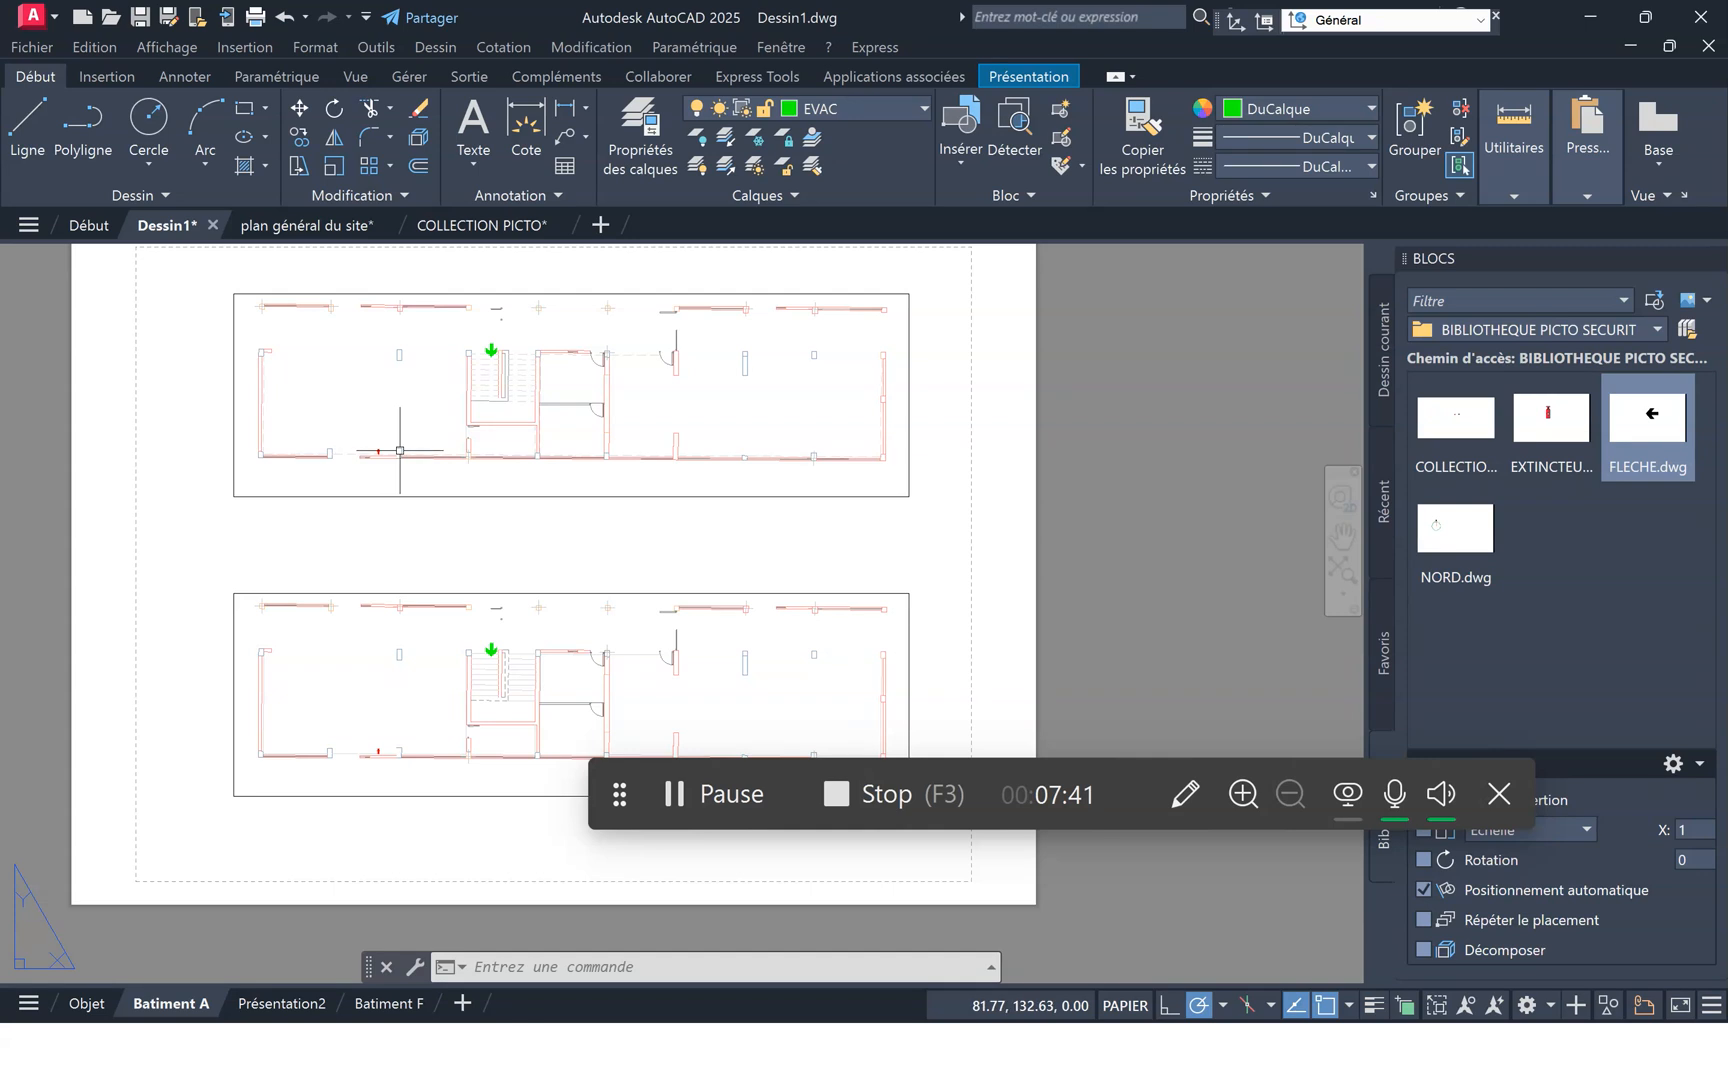
Activate the upper viewport of building A and review the layers' option to freeze in the active viewport.
double_click(432, 357)
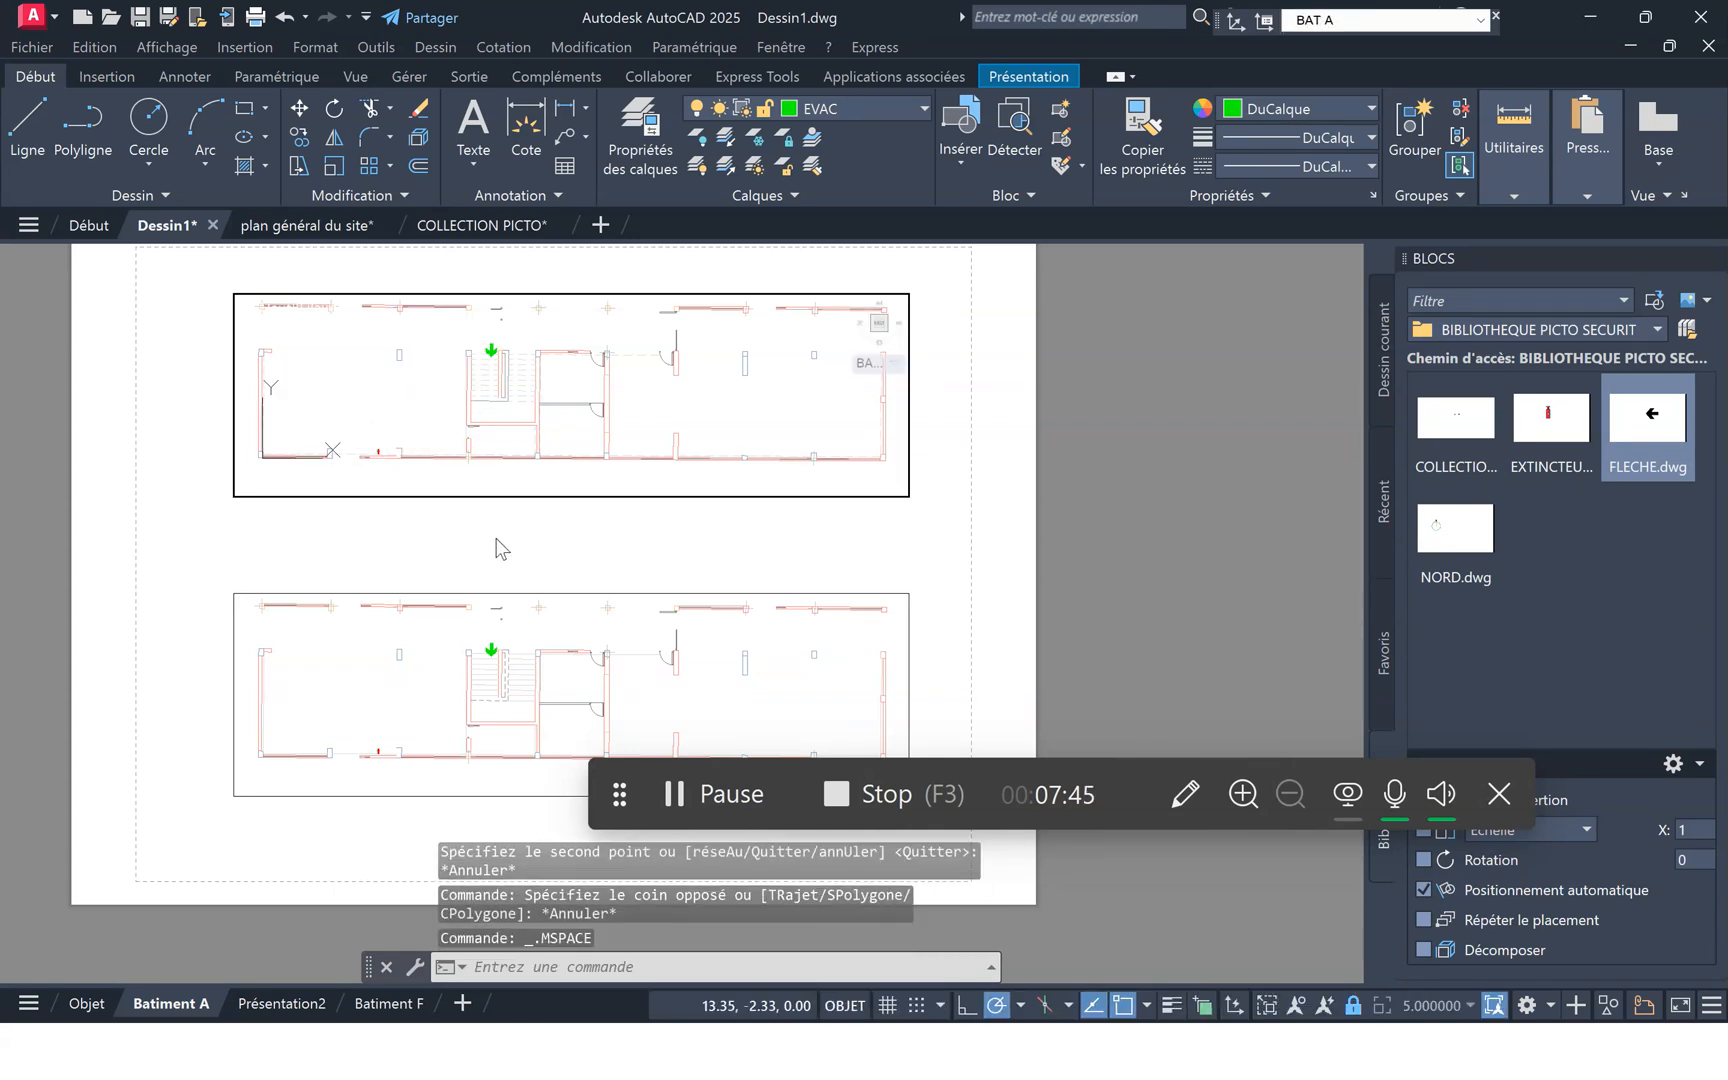
left_click(921, 108)
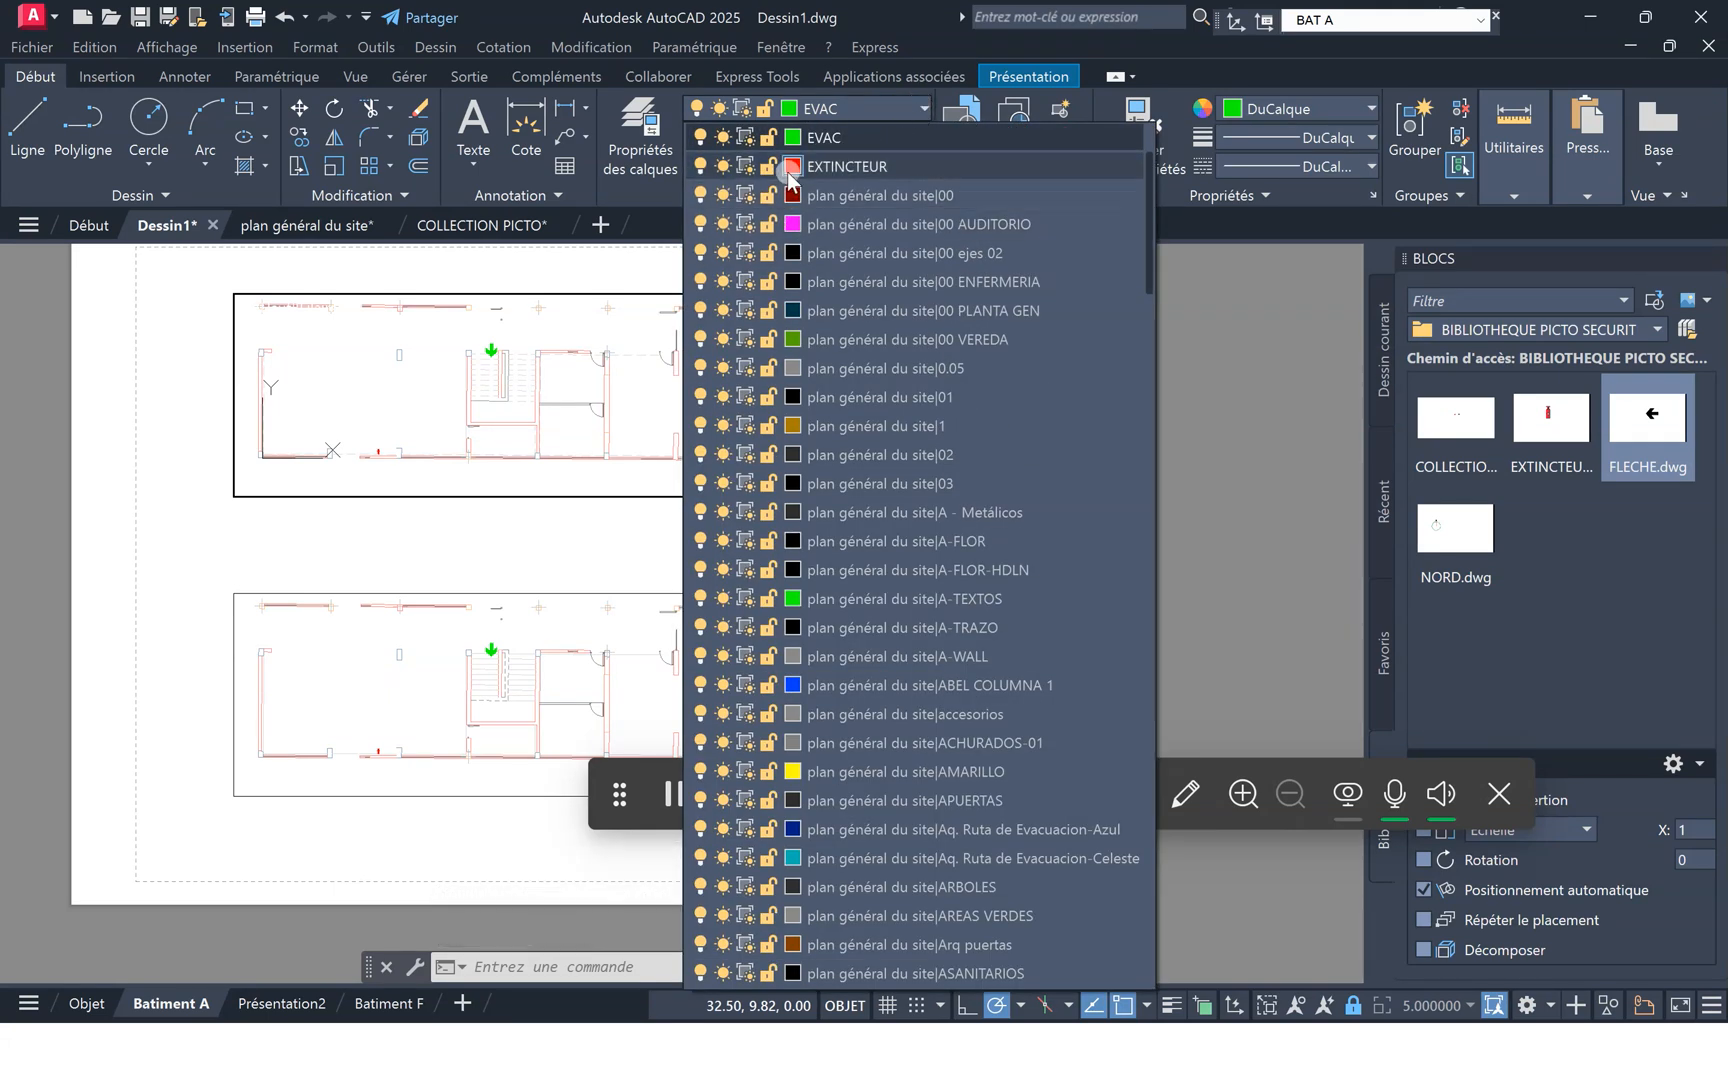
left_click_drag(1152, 215, 1150, 163)
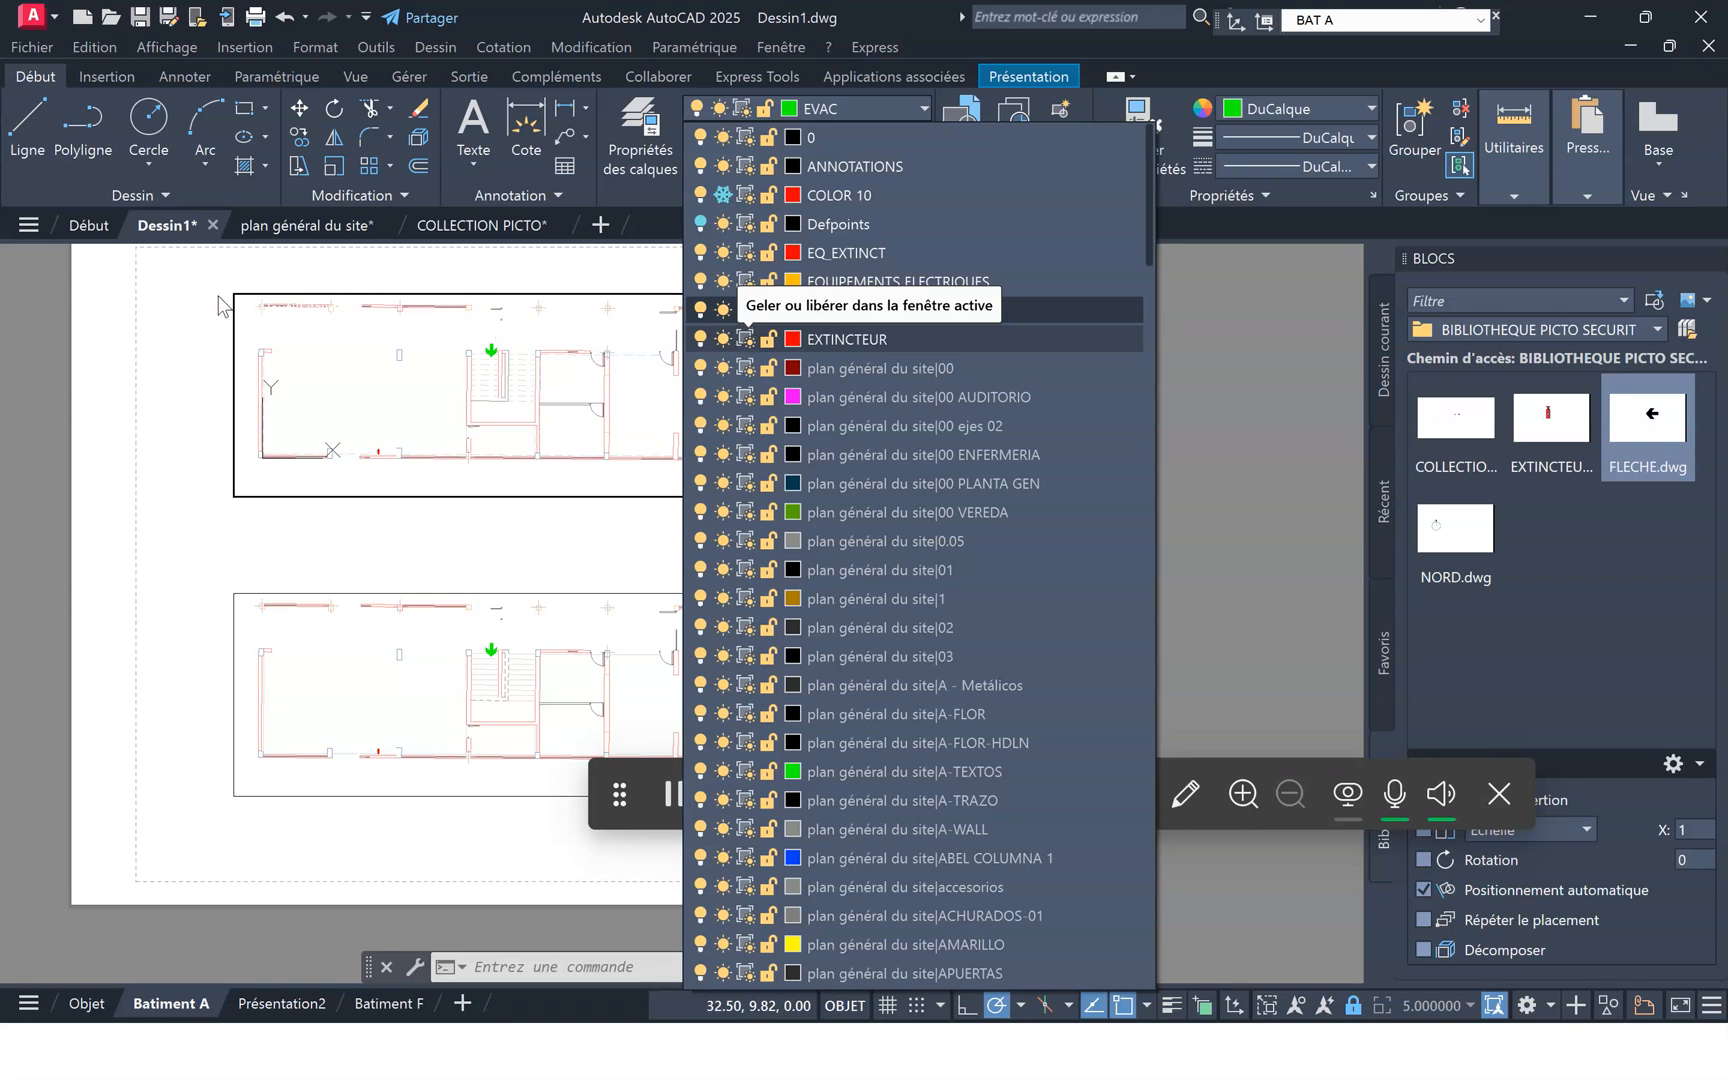
left_click(191, 319)
double_click(191, 318)
left_click(439, 350)
double_click(439, 350)
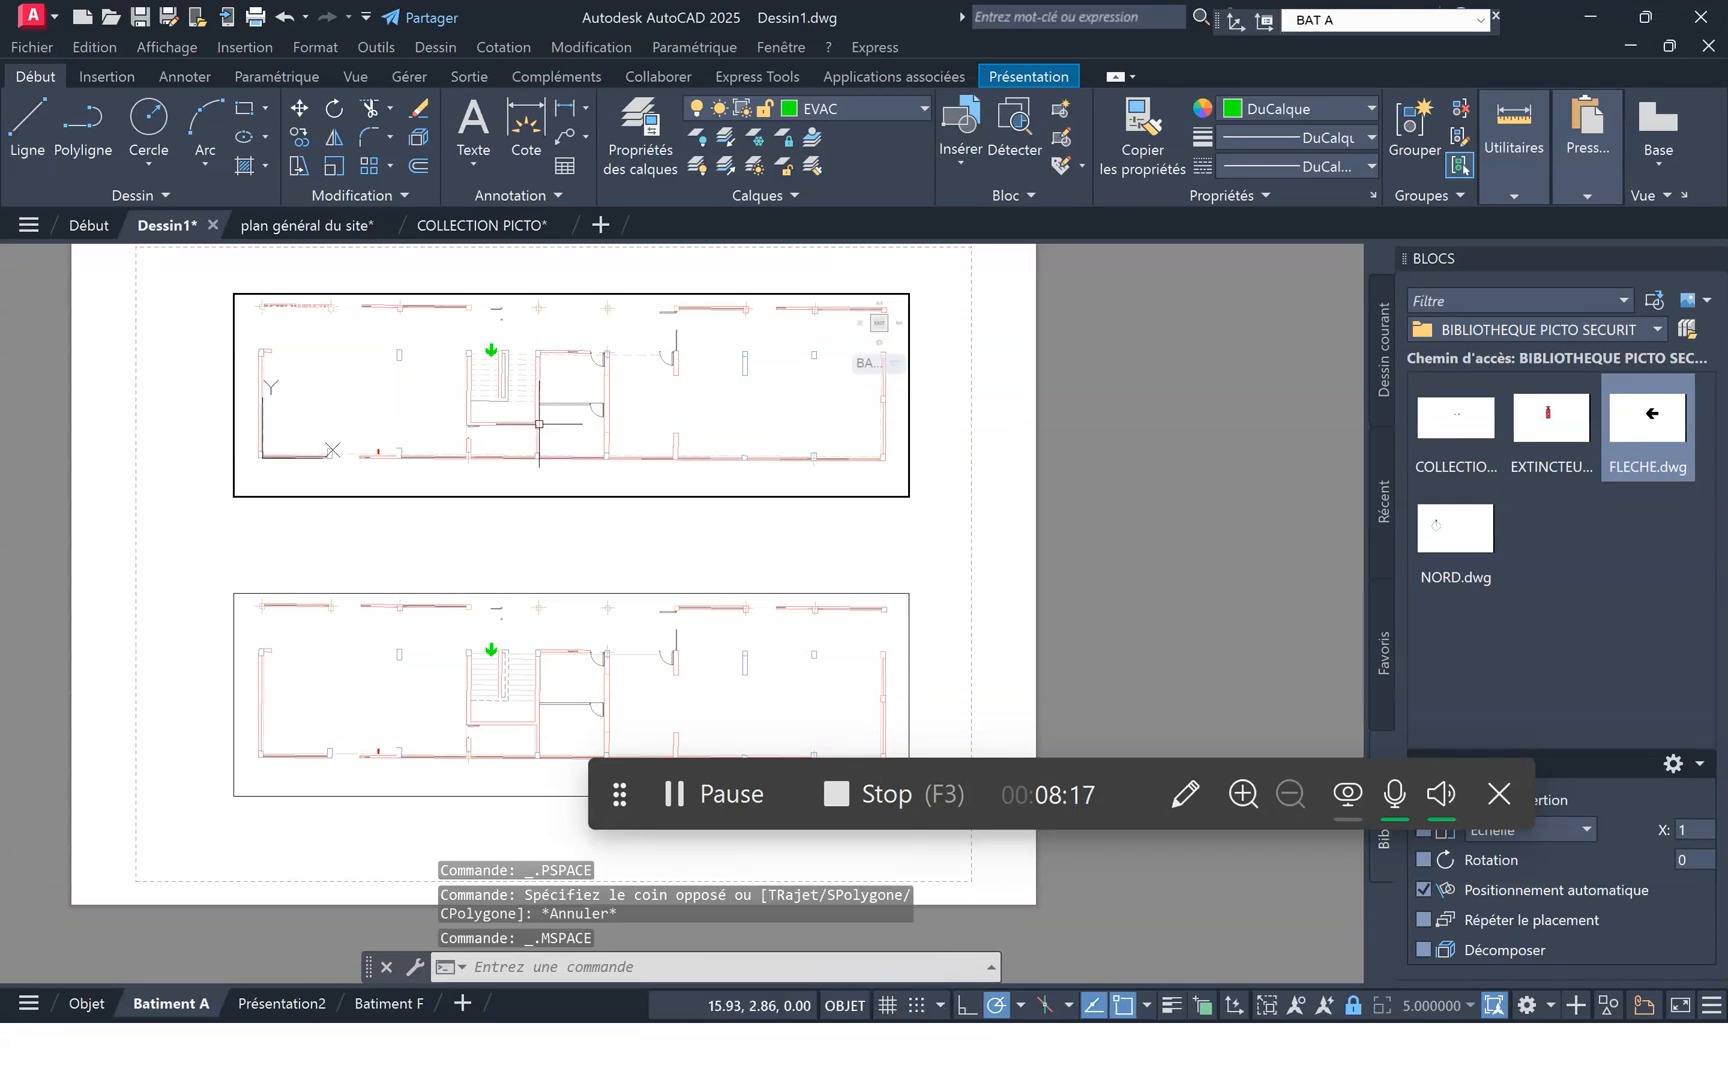
Try to freeze the EQ_EXTINCT layer in the active upper viewport only.
left_click(922, 108)
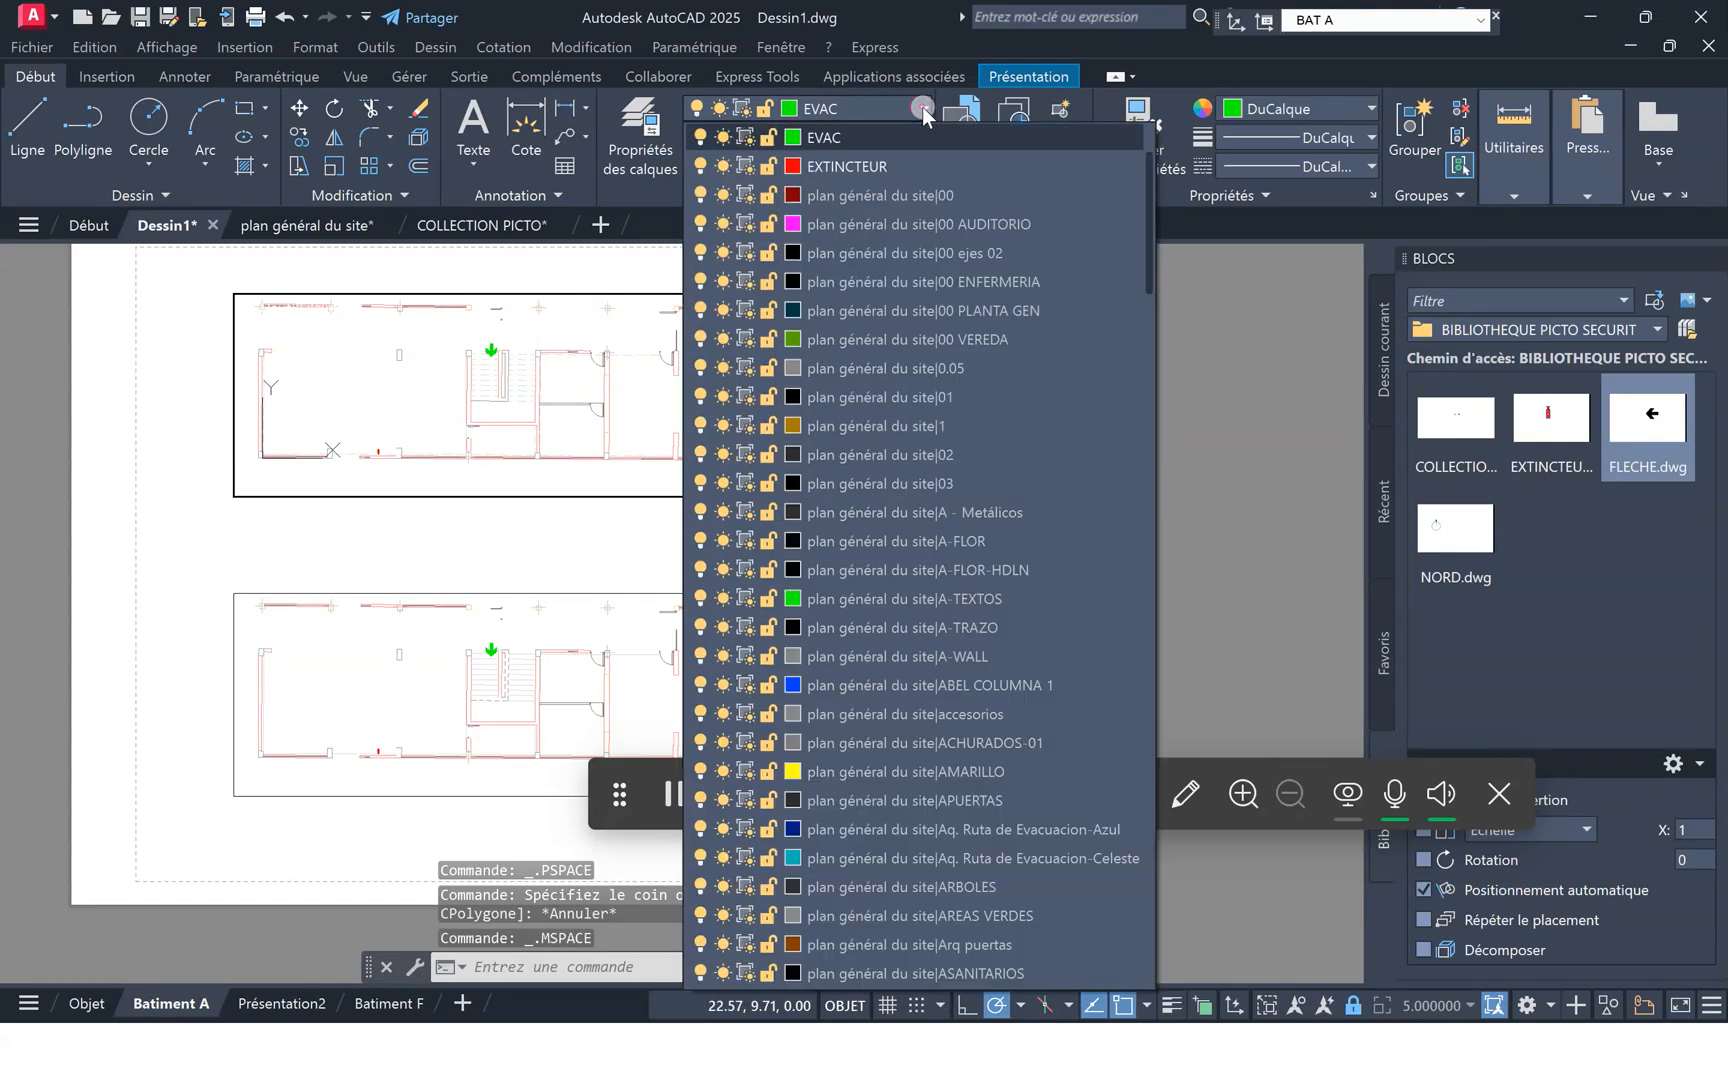
scroll(886, 134, "up", 2)
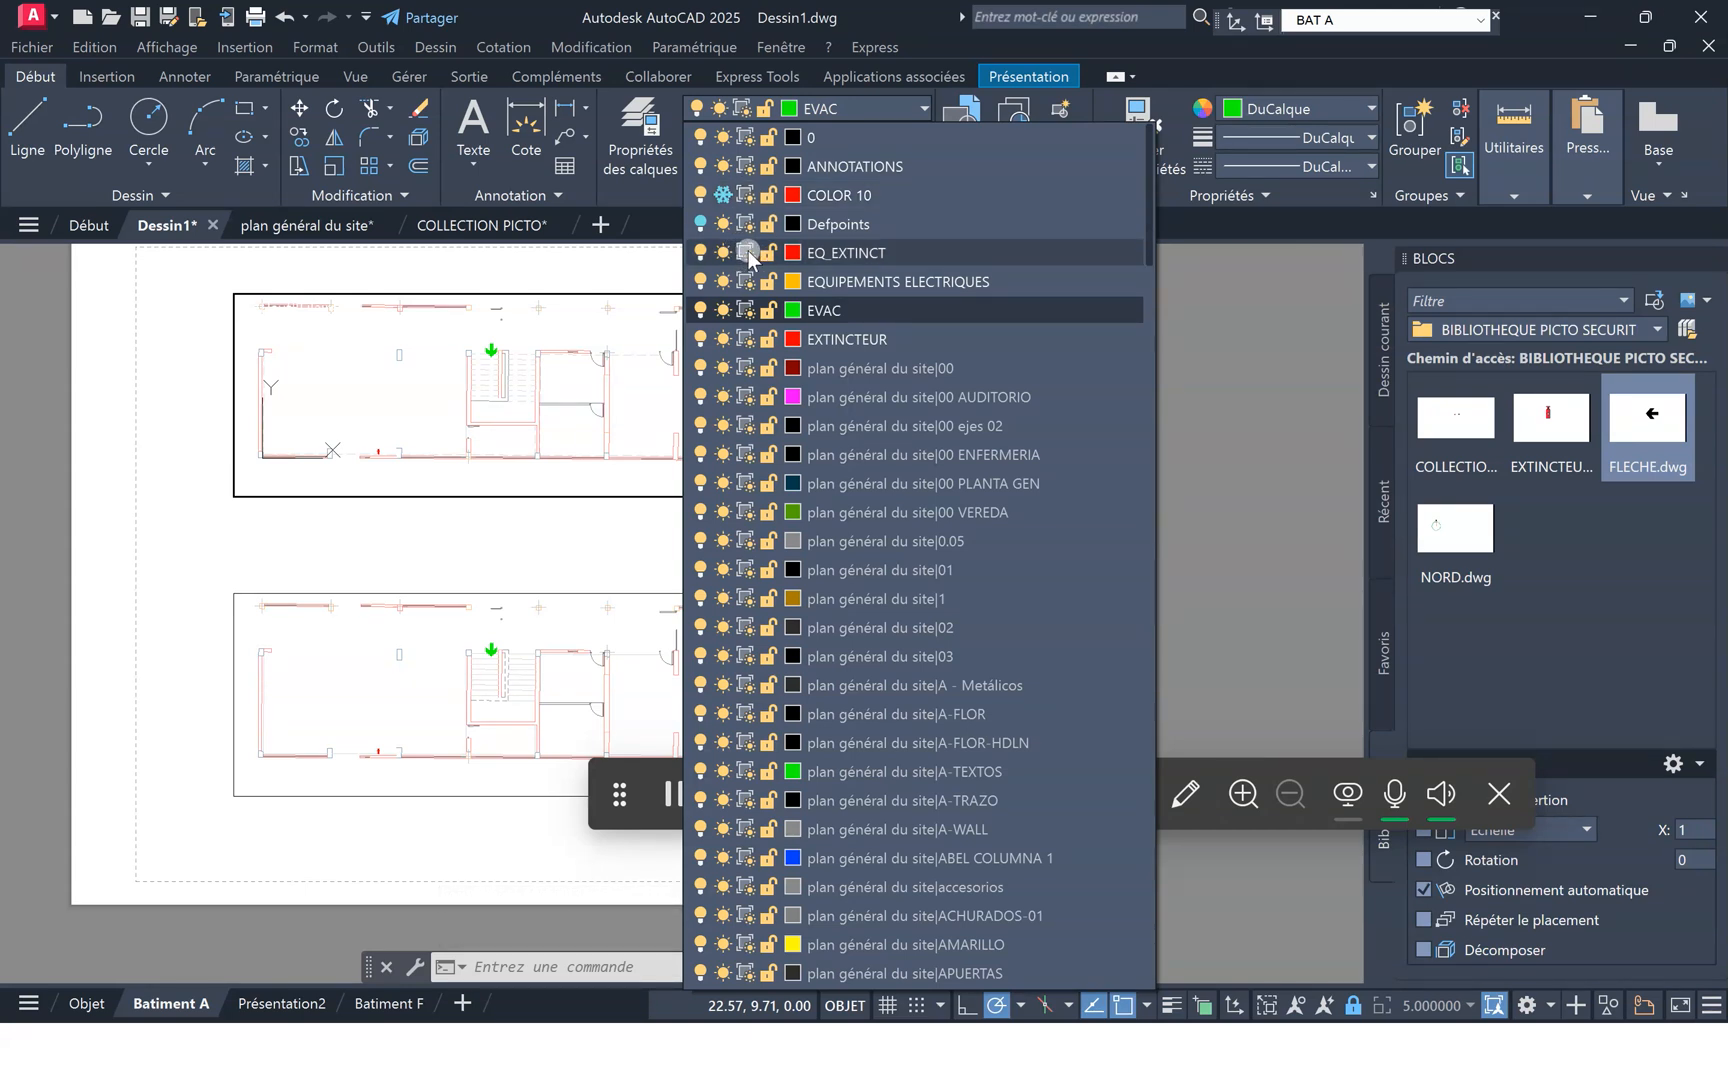
left_click(747, 252)
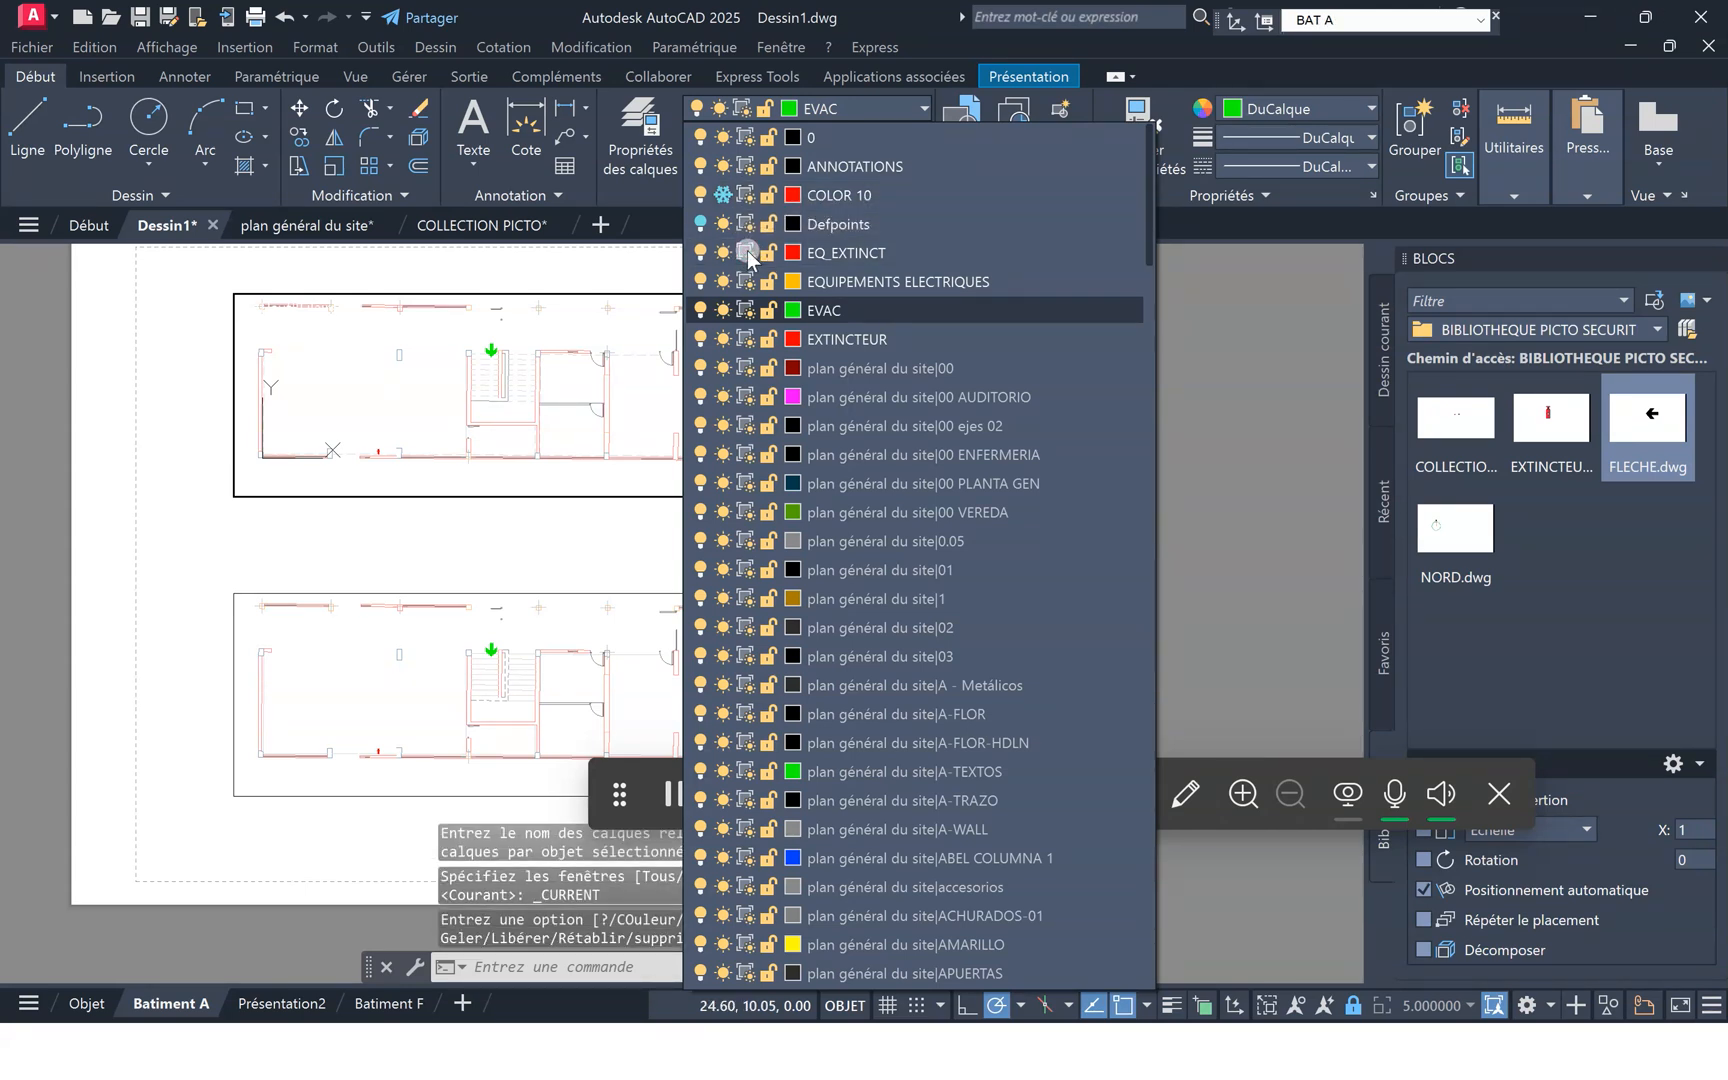
left_click(507, 272)
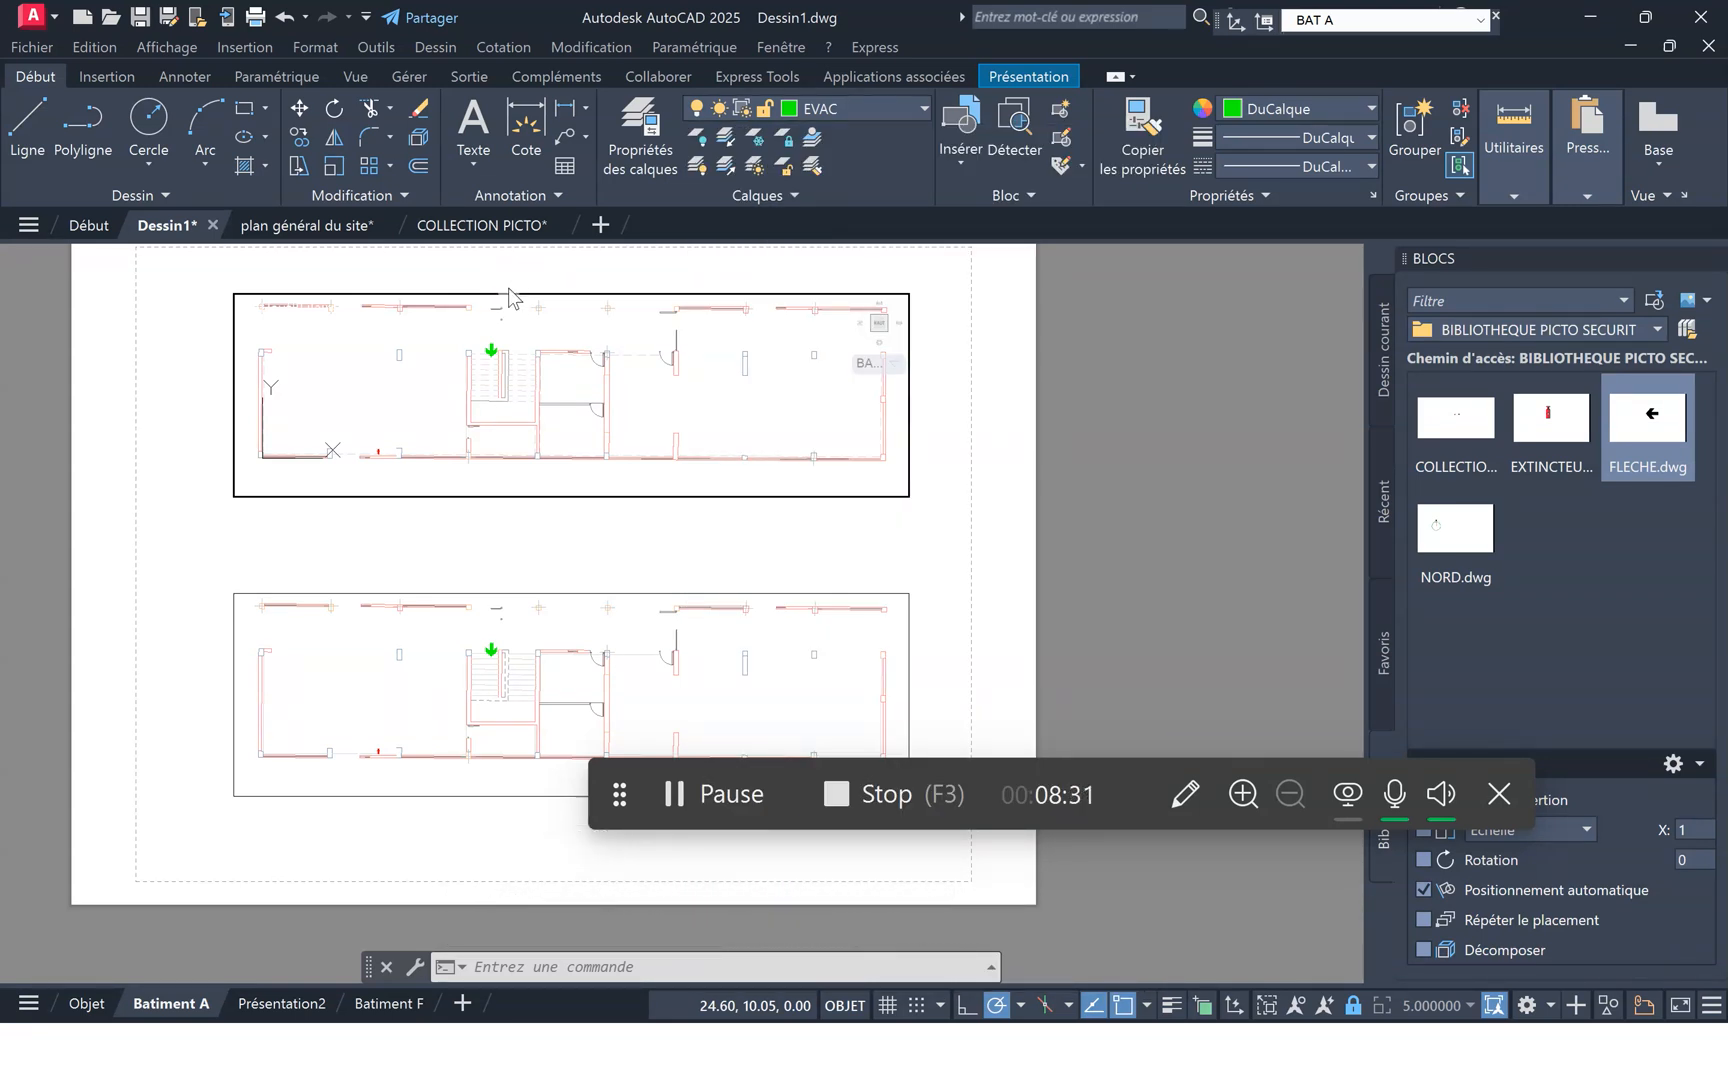
Check the layer of the upper viewport's extinguisher pictogram and freeze that layer, EXTINCTEUR, in this viewport only.
left_click(378, 453)
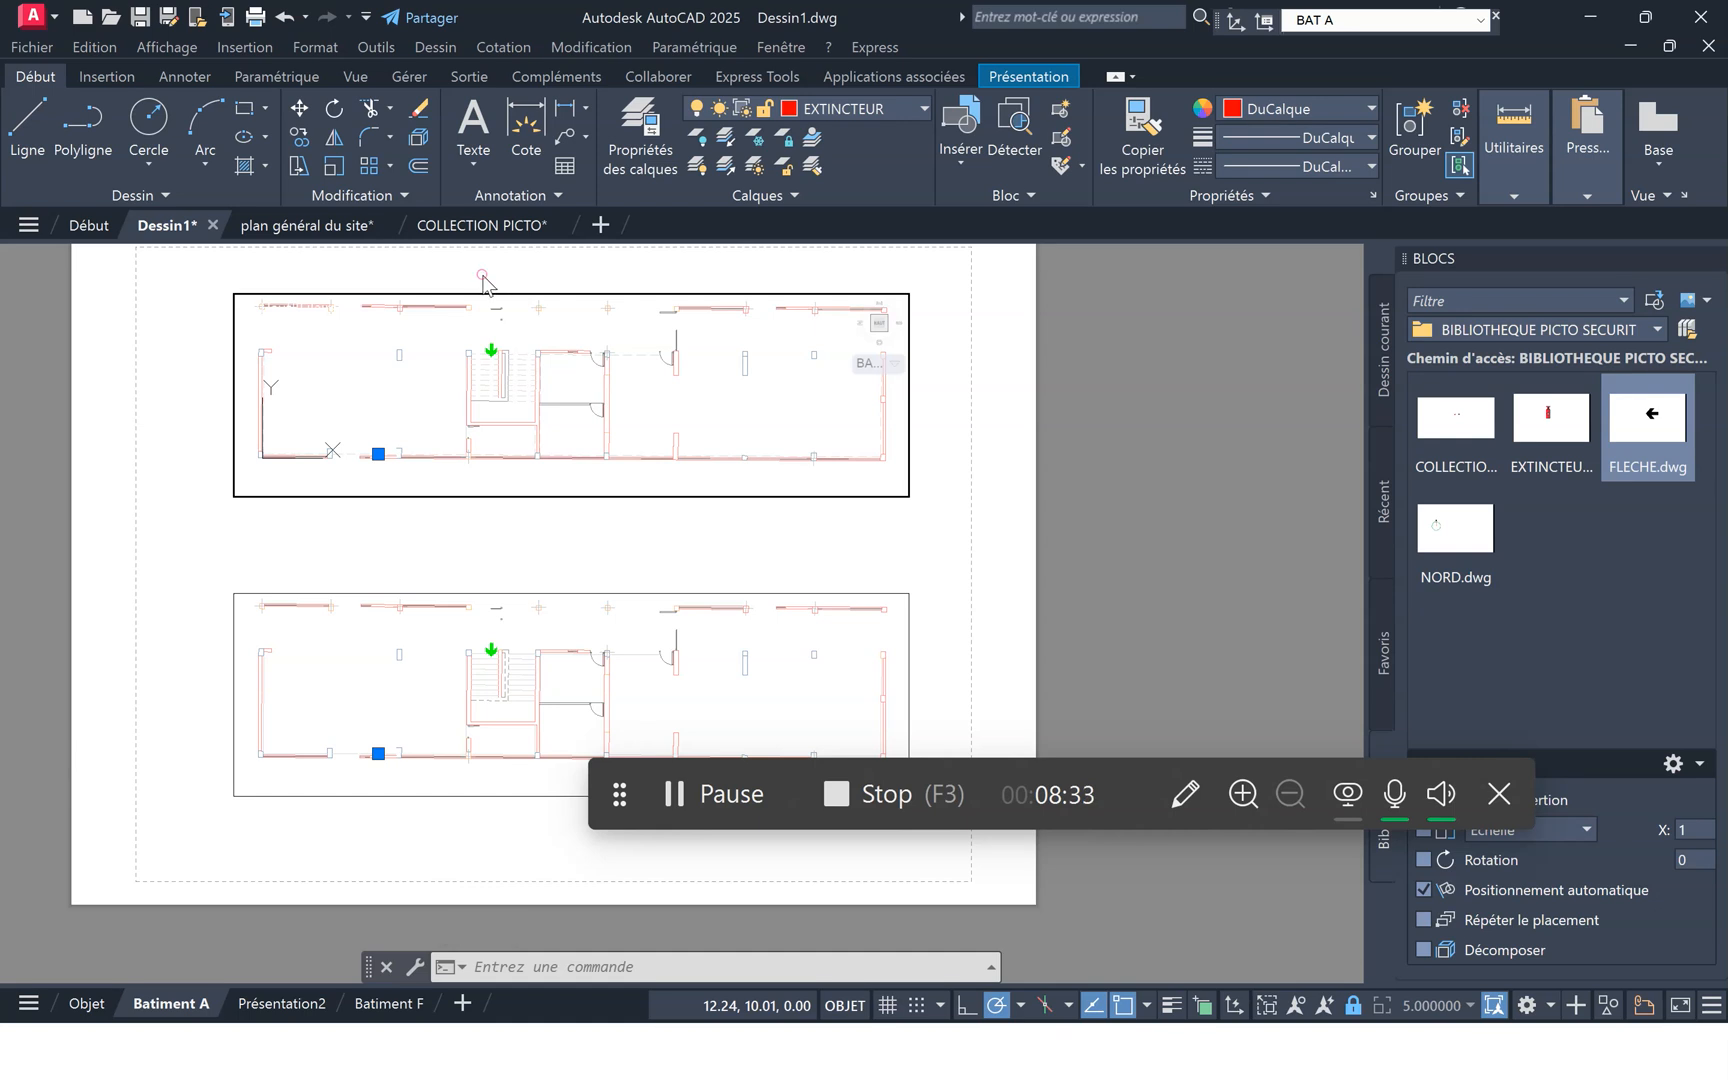
double_click(483, 281)
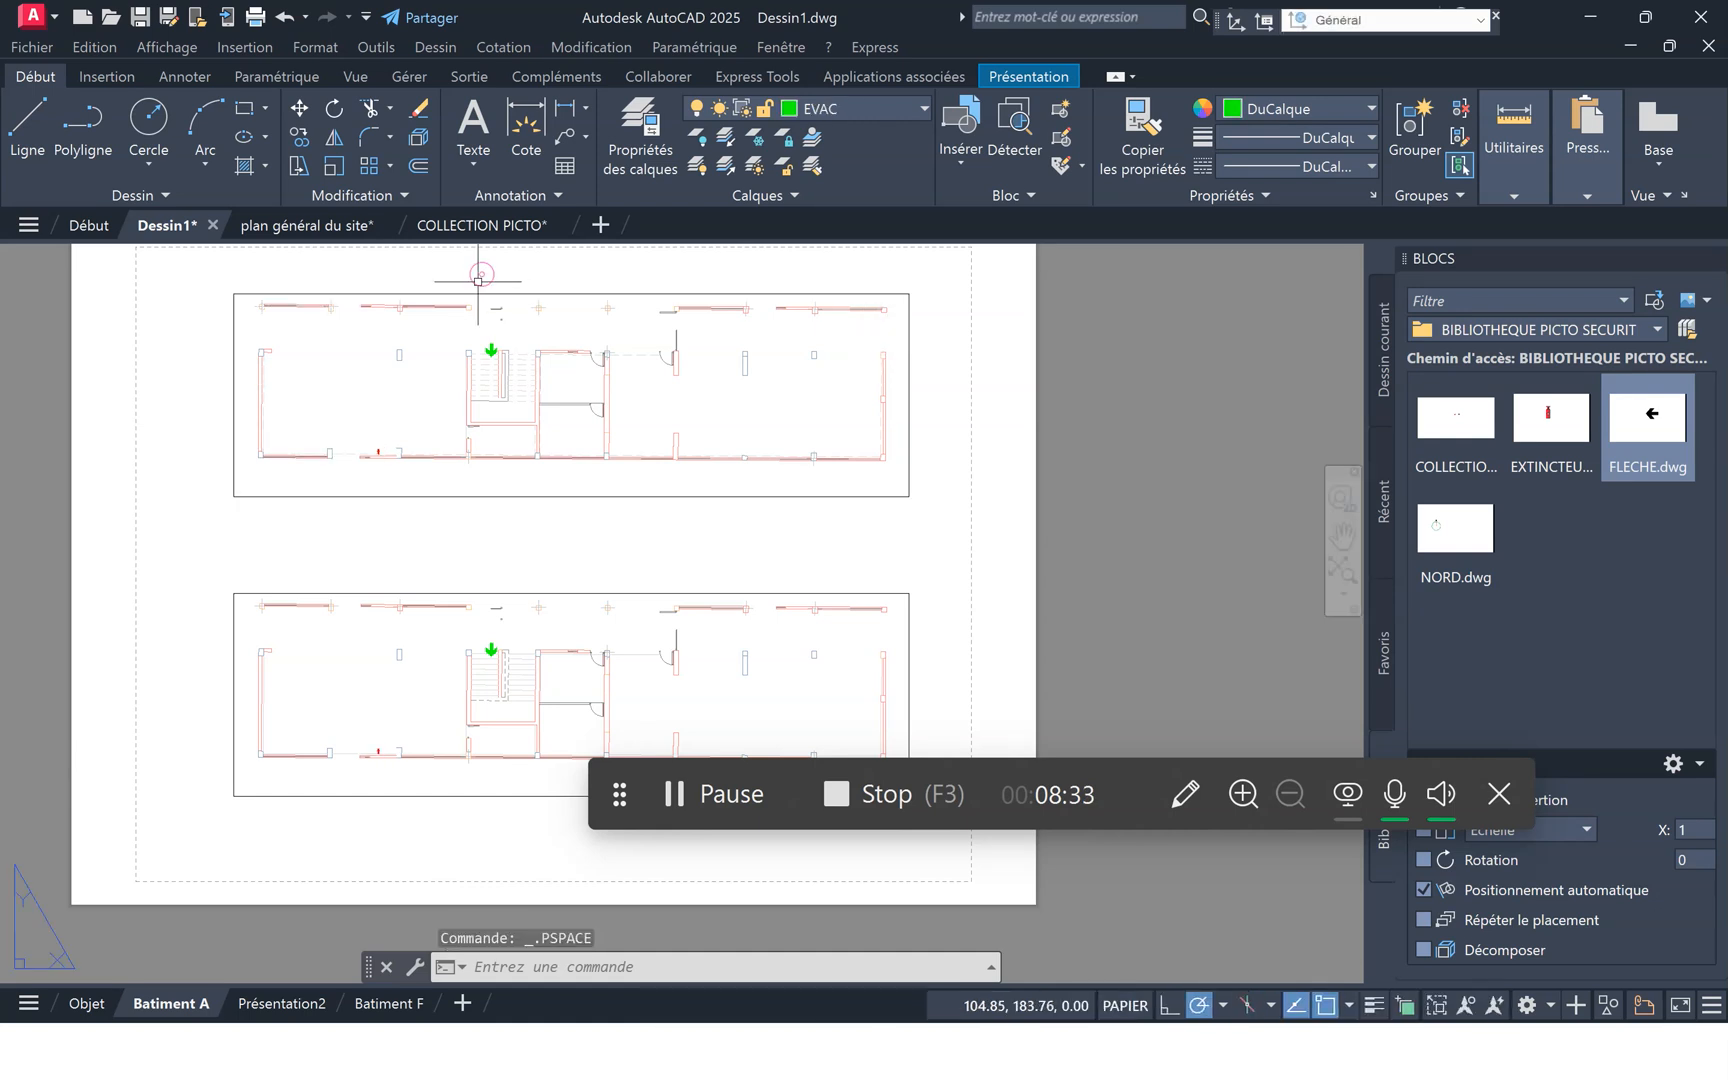
double_click(447, 326)
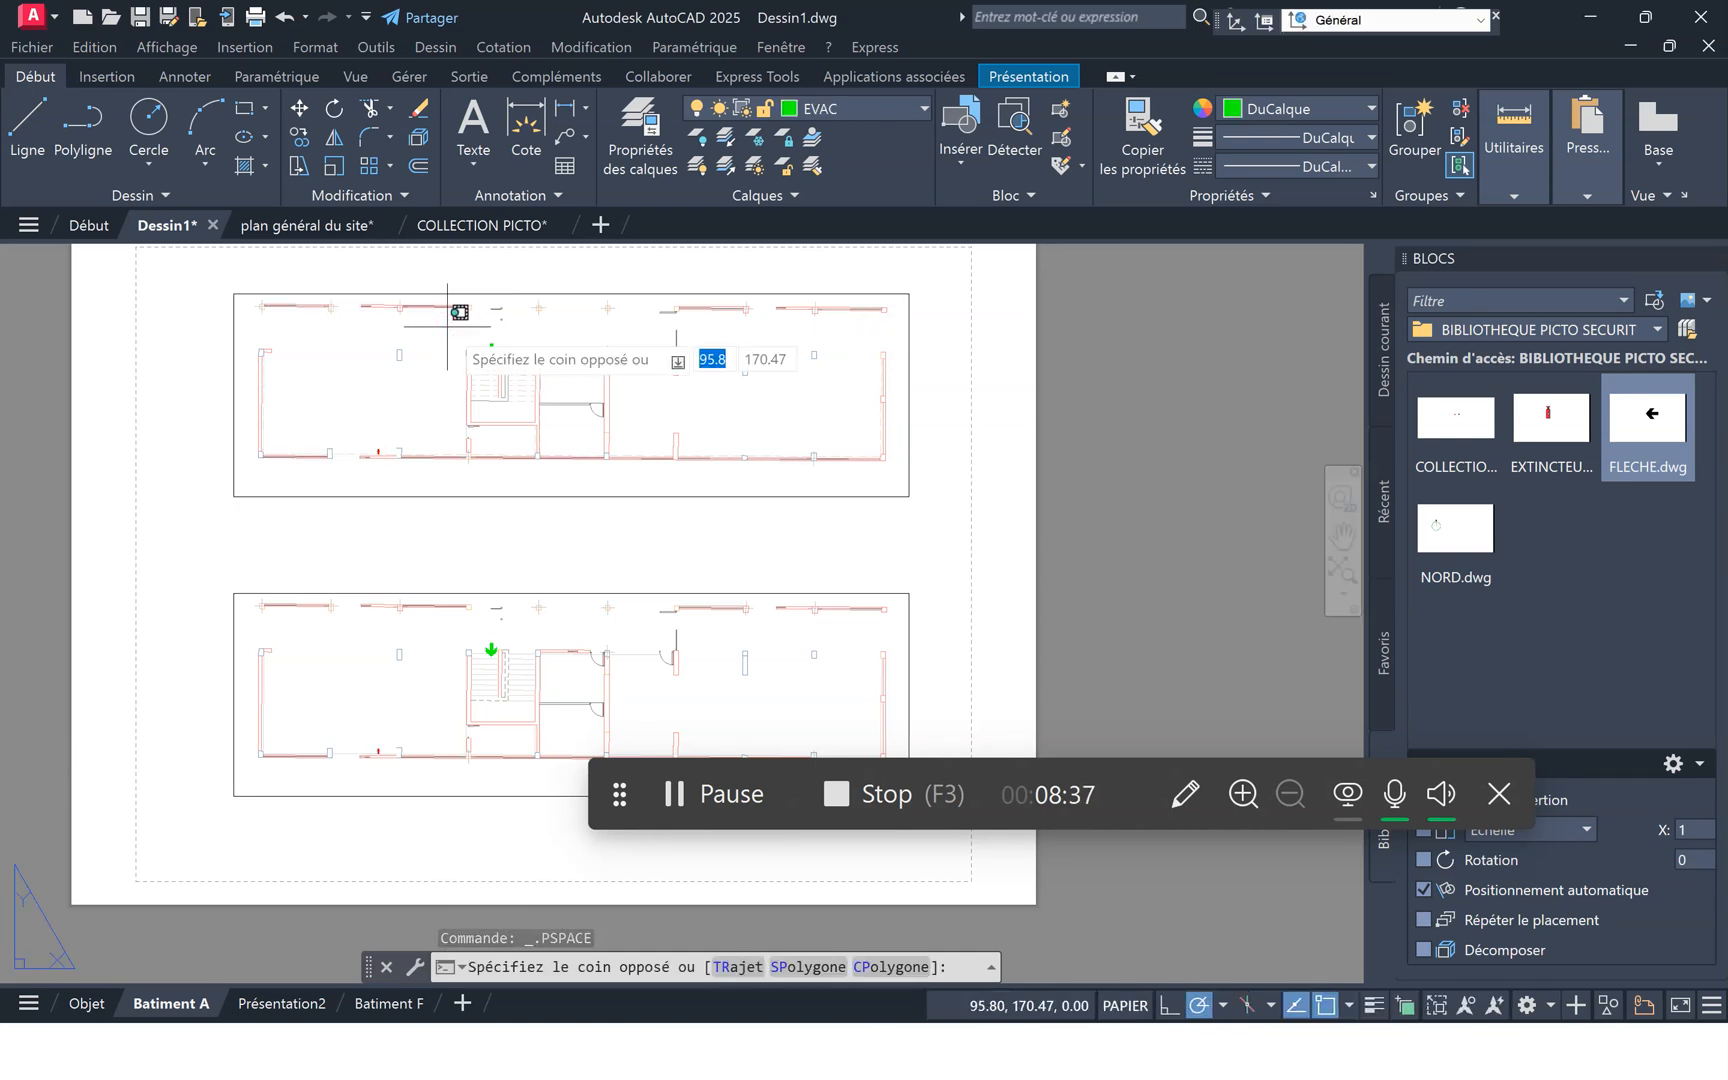
left_click(913, 110)
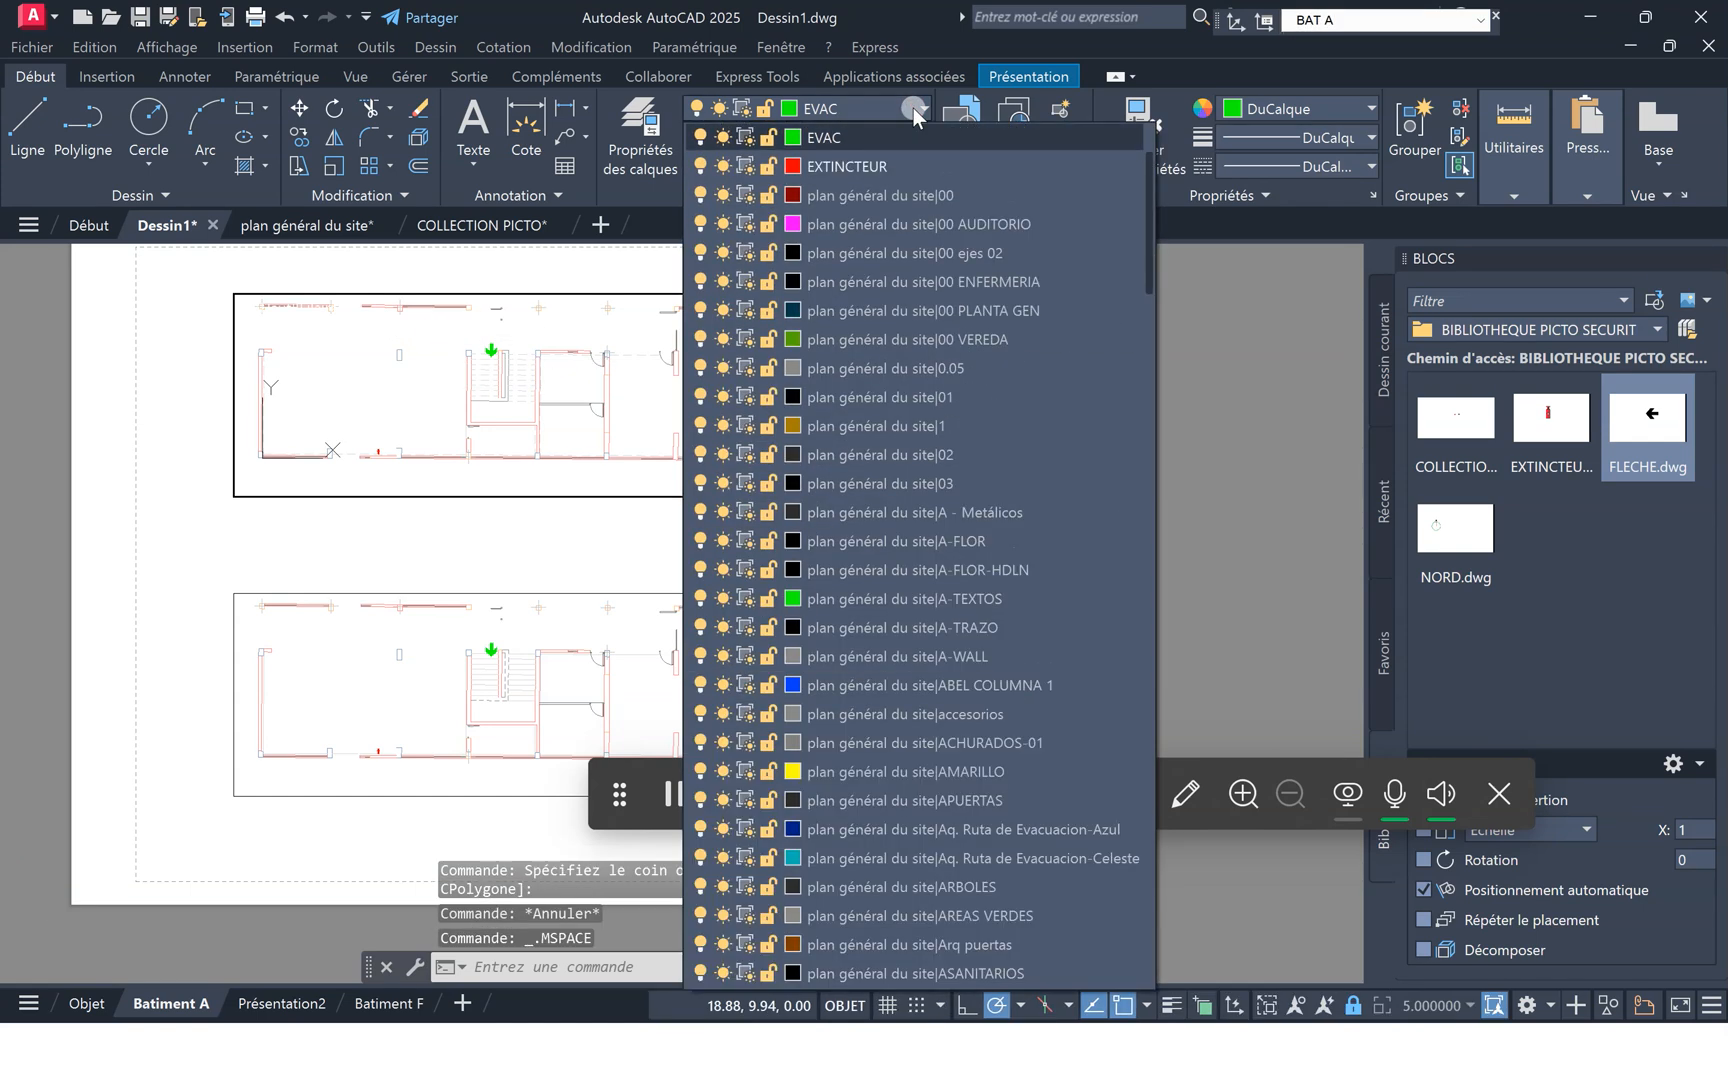
left_click(745, 167)
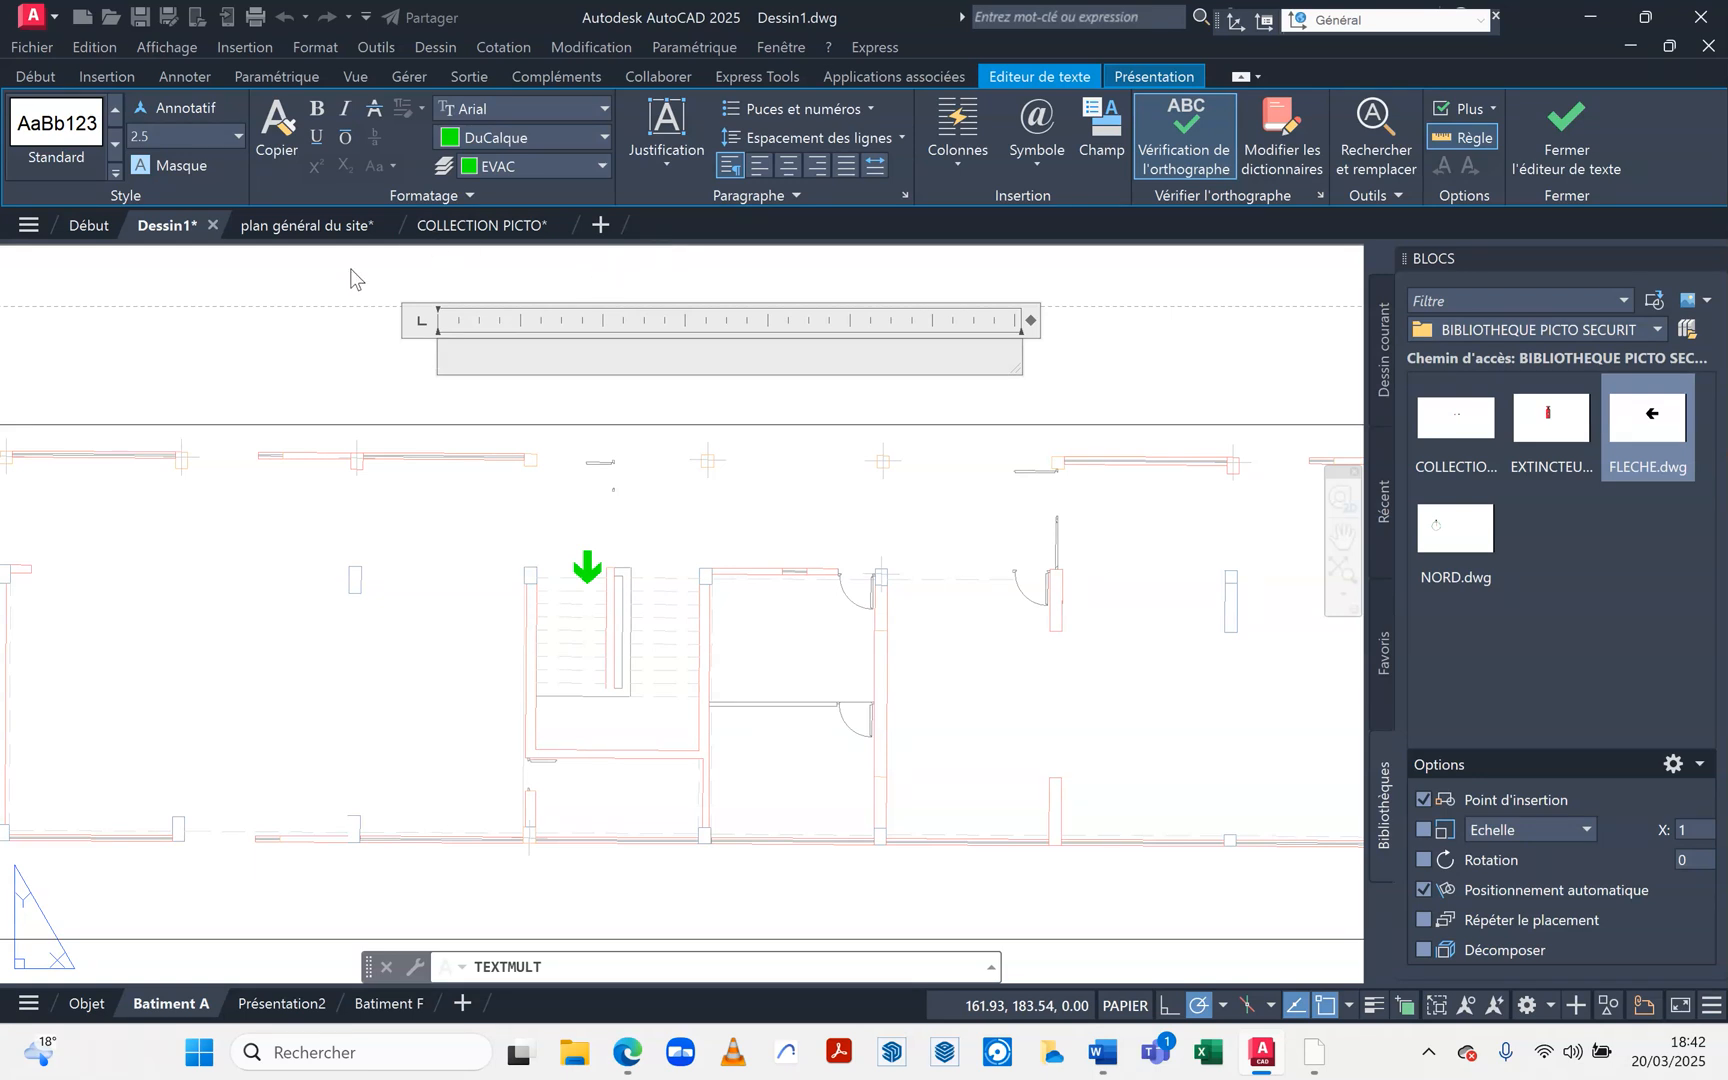
Close the empty text on the EVAC layer and make PRESENTATION the current layer.
left_click(338, 333)
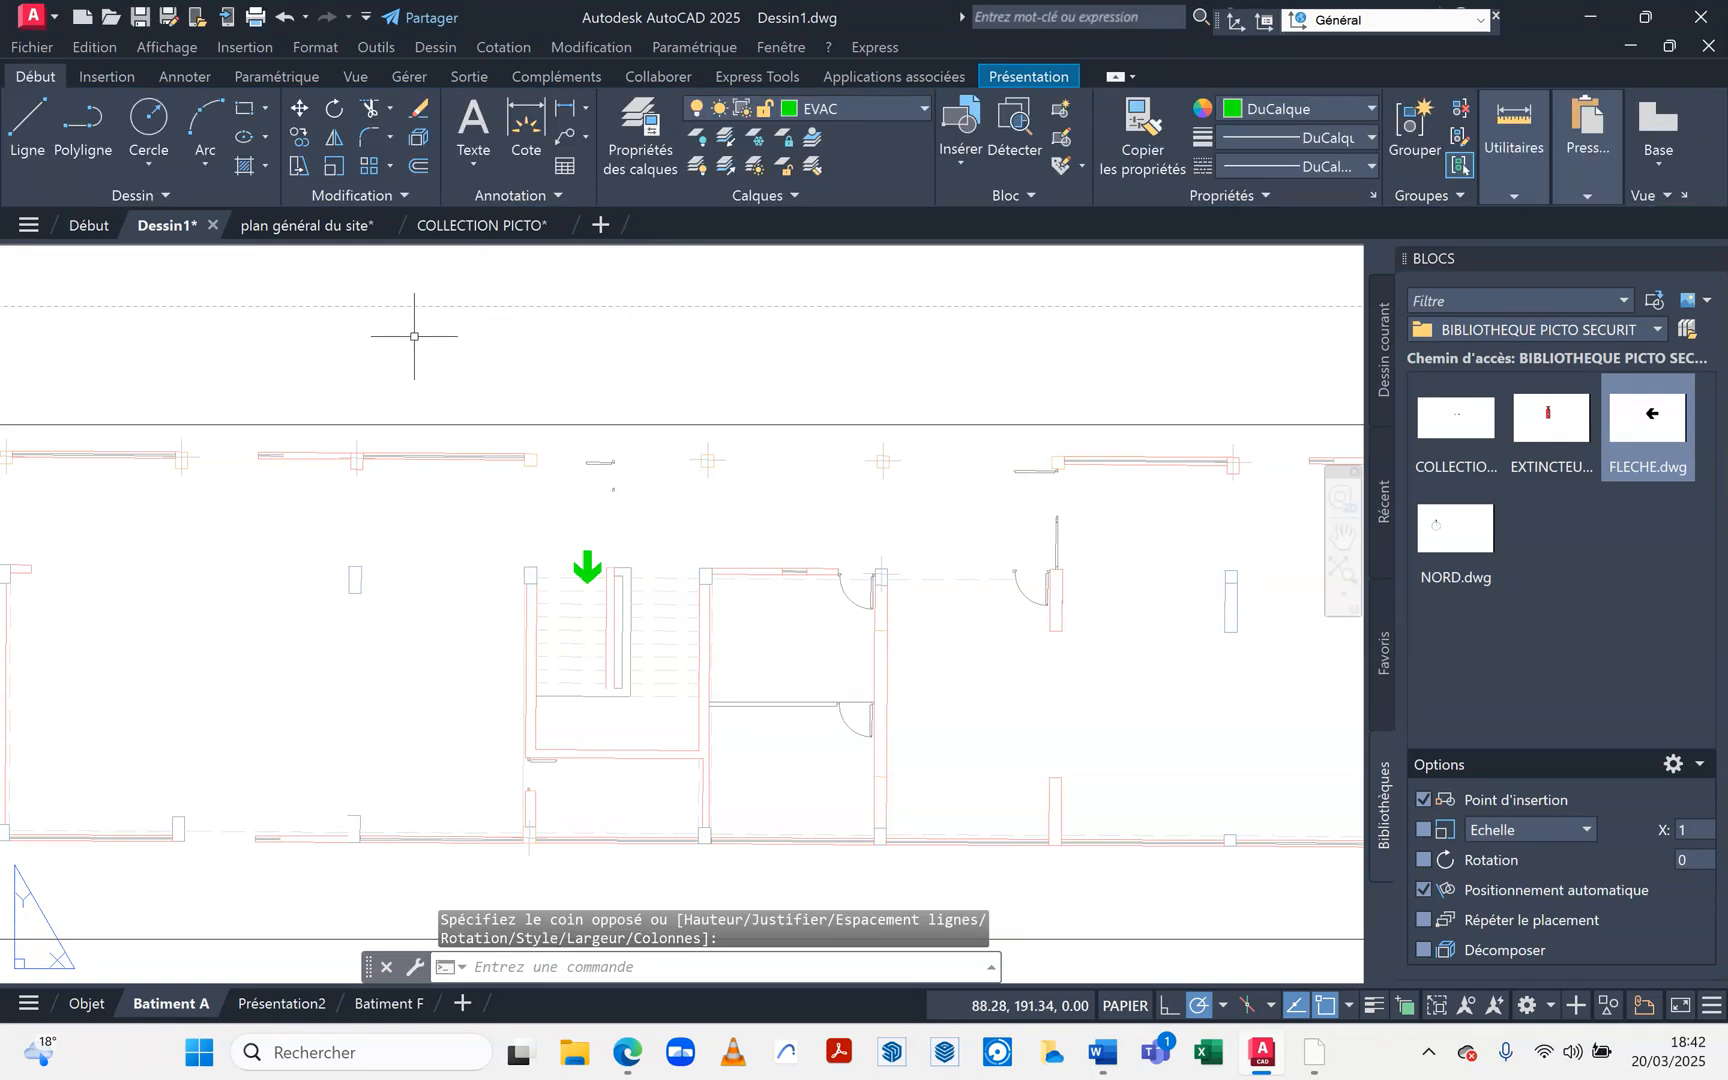
left_click(915, 104)
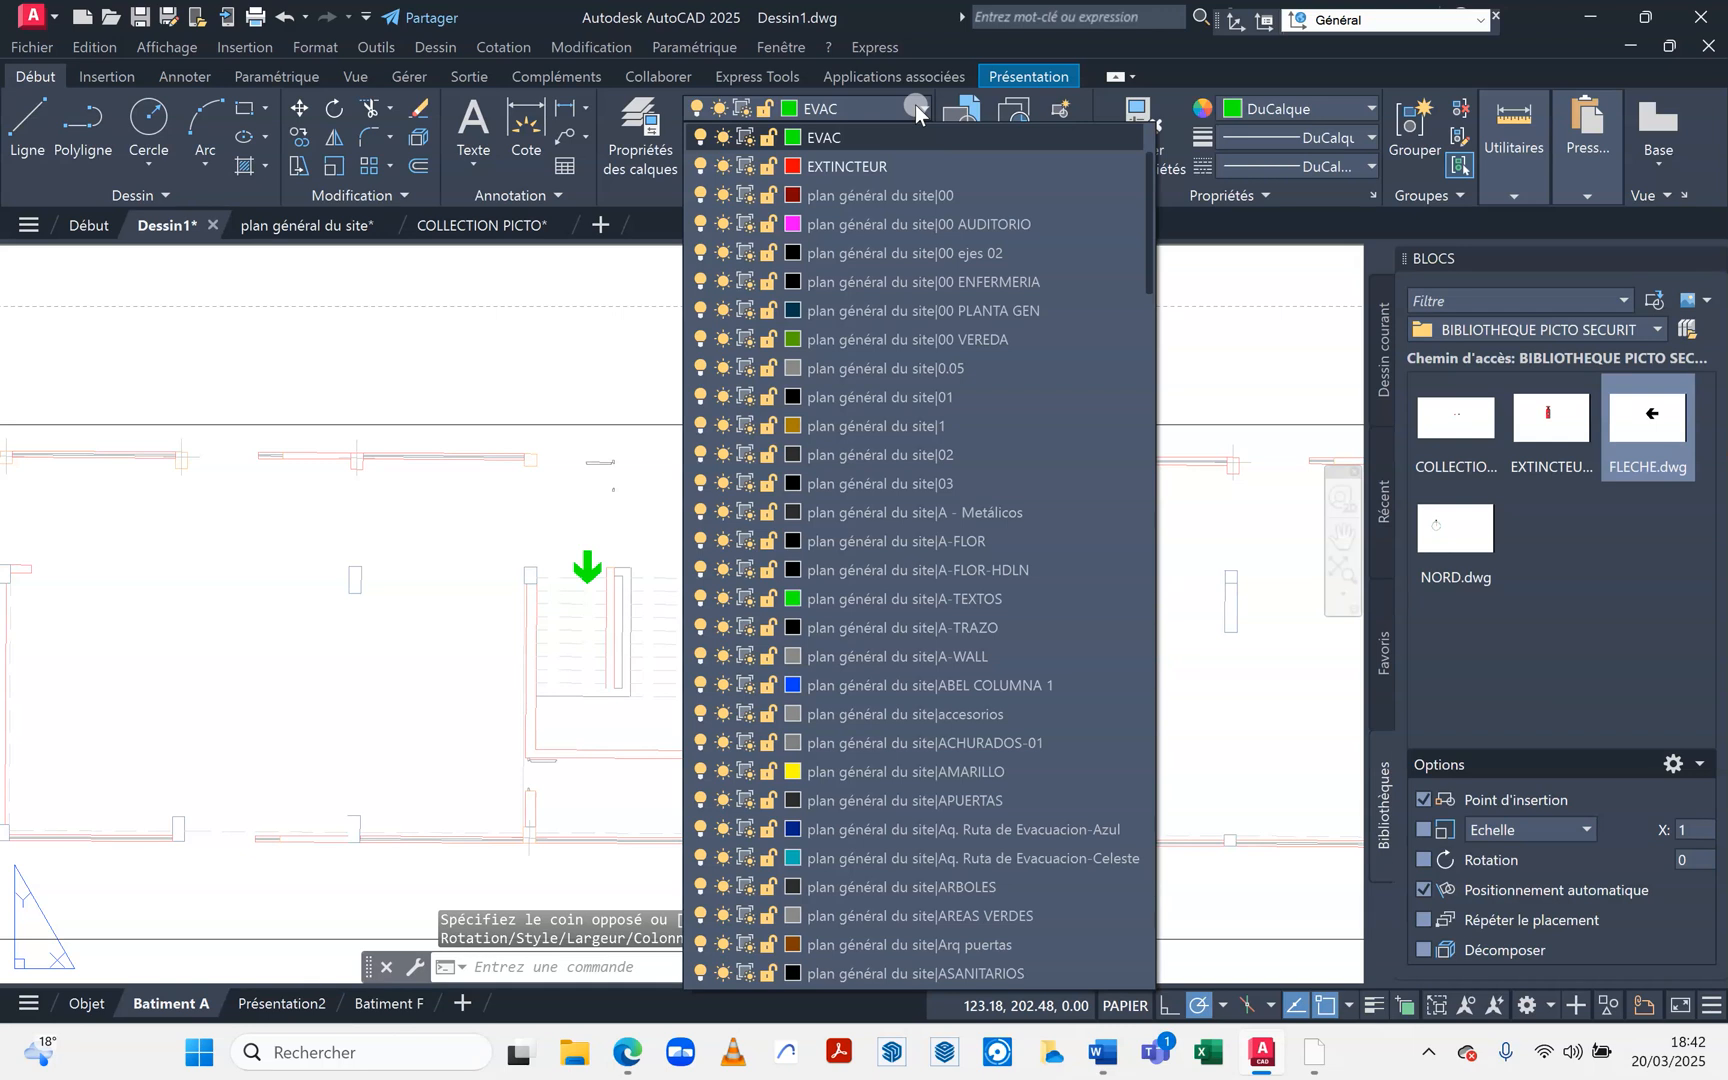
scroll(852, 165, "up", 1)
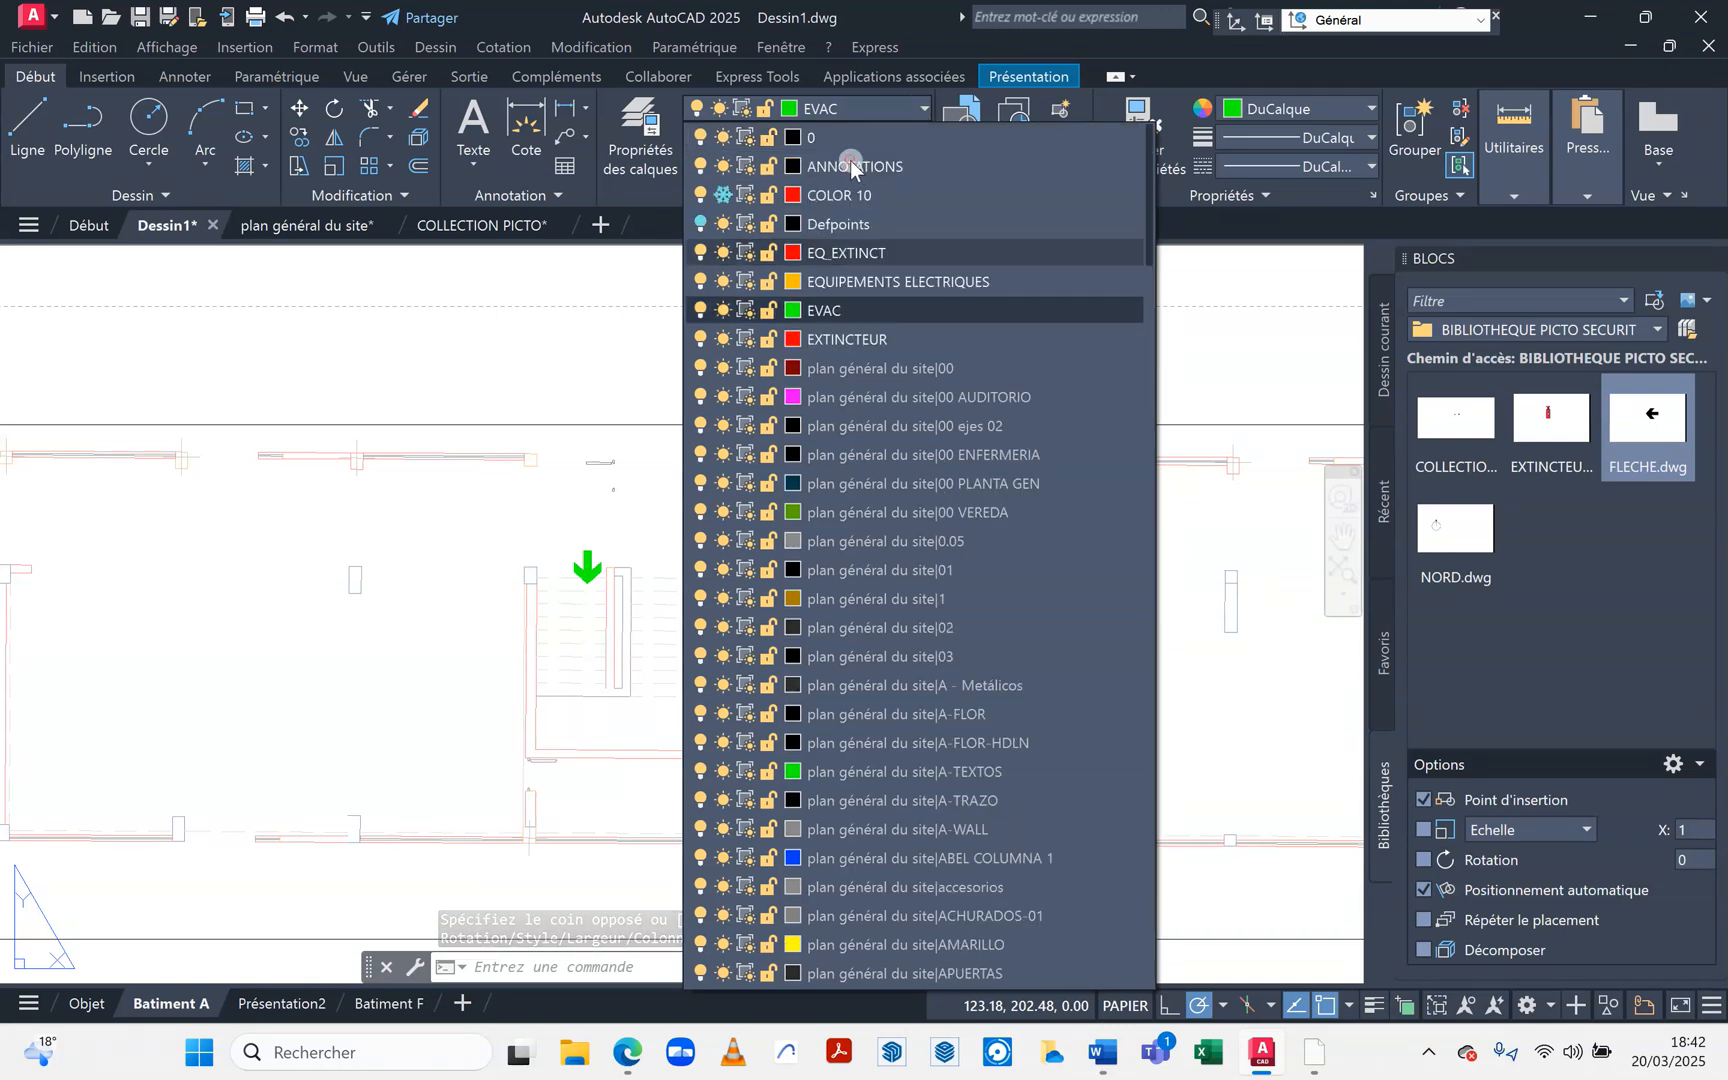
left_click(850, 165)
left_click(903, 108)
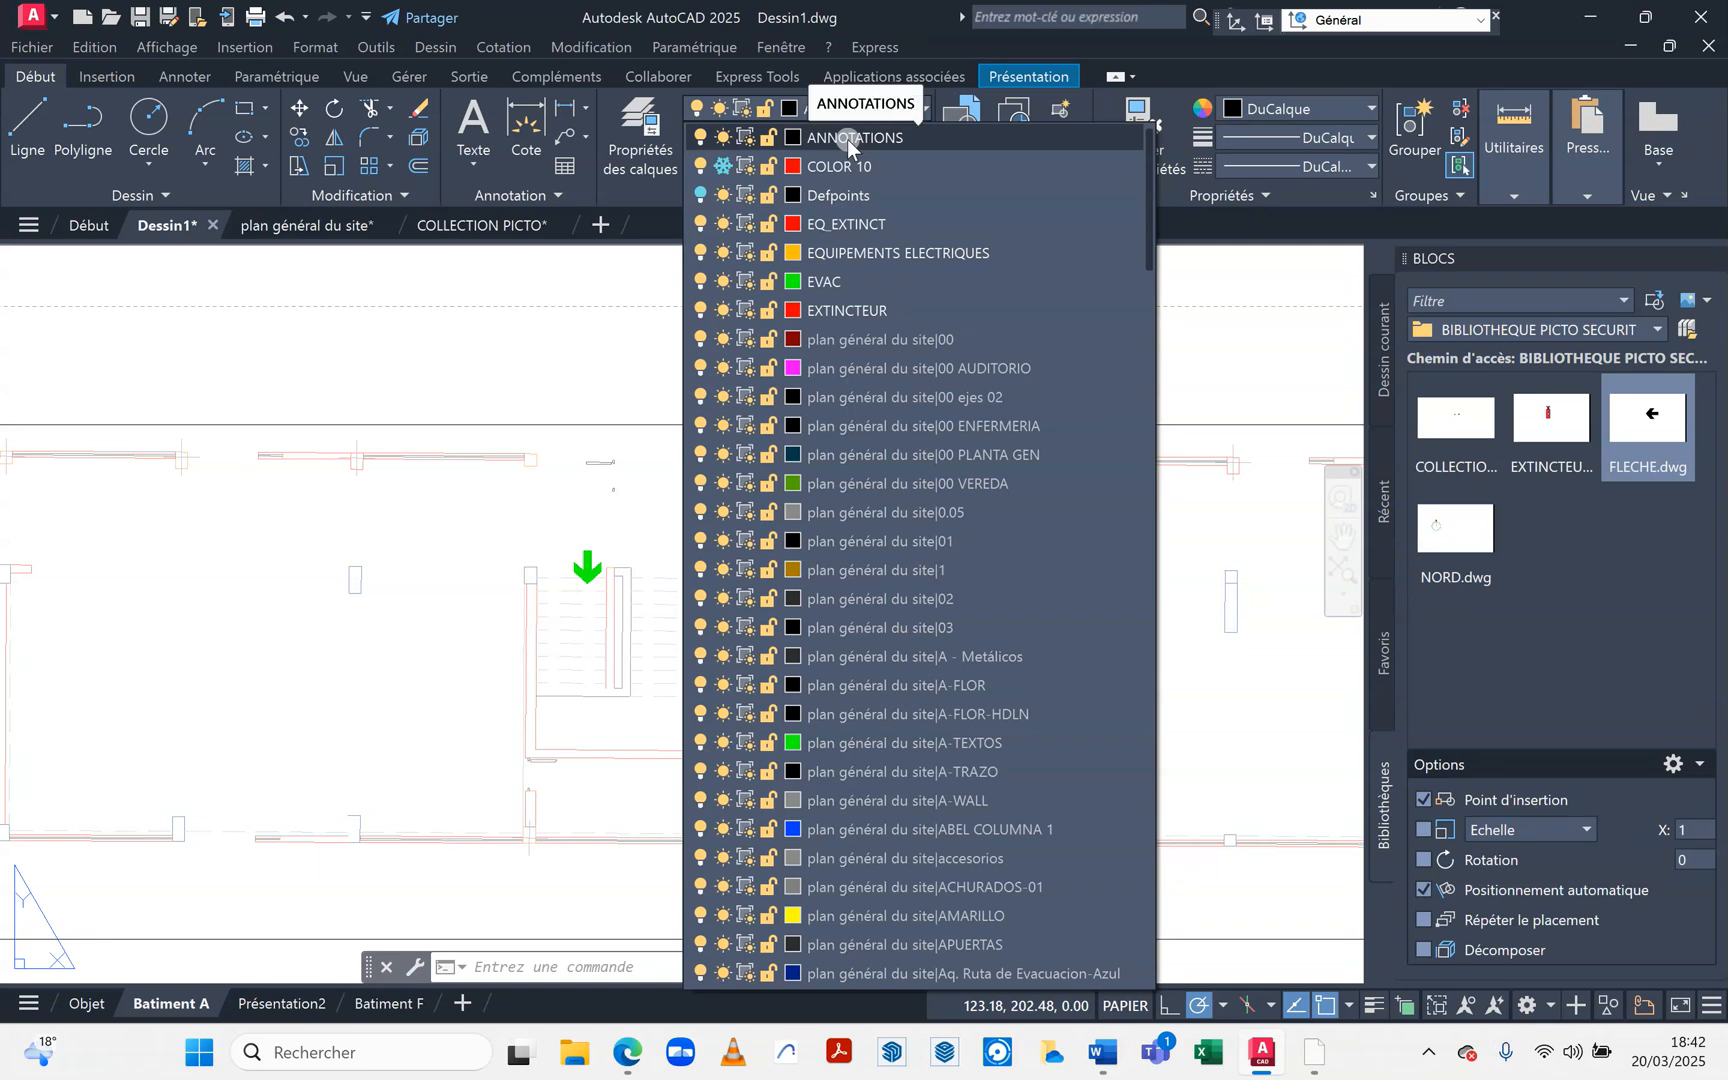
scroll(953, 674, "down", 20)
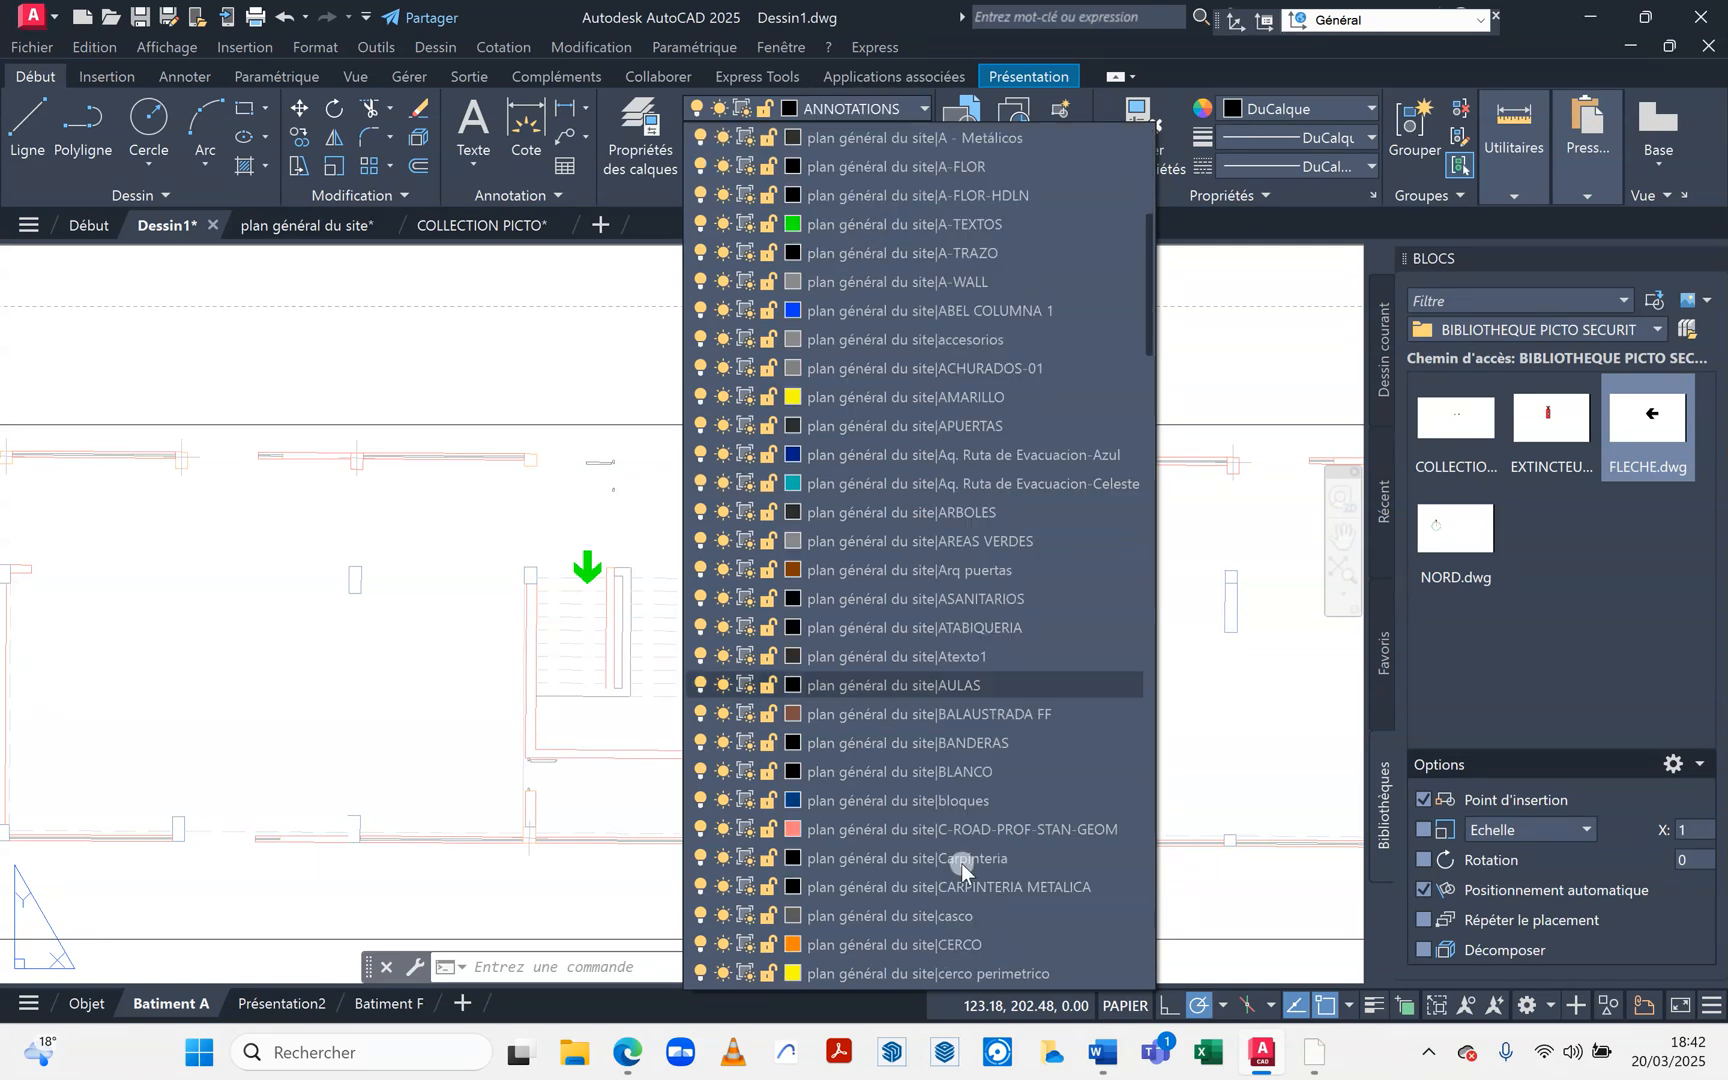
scroll(888, 915, "down", 15)
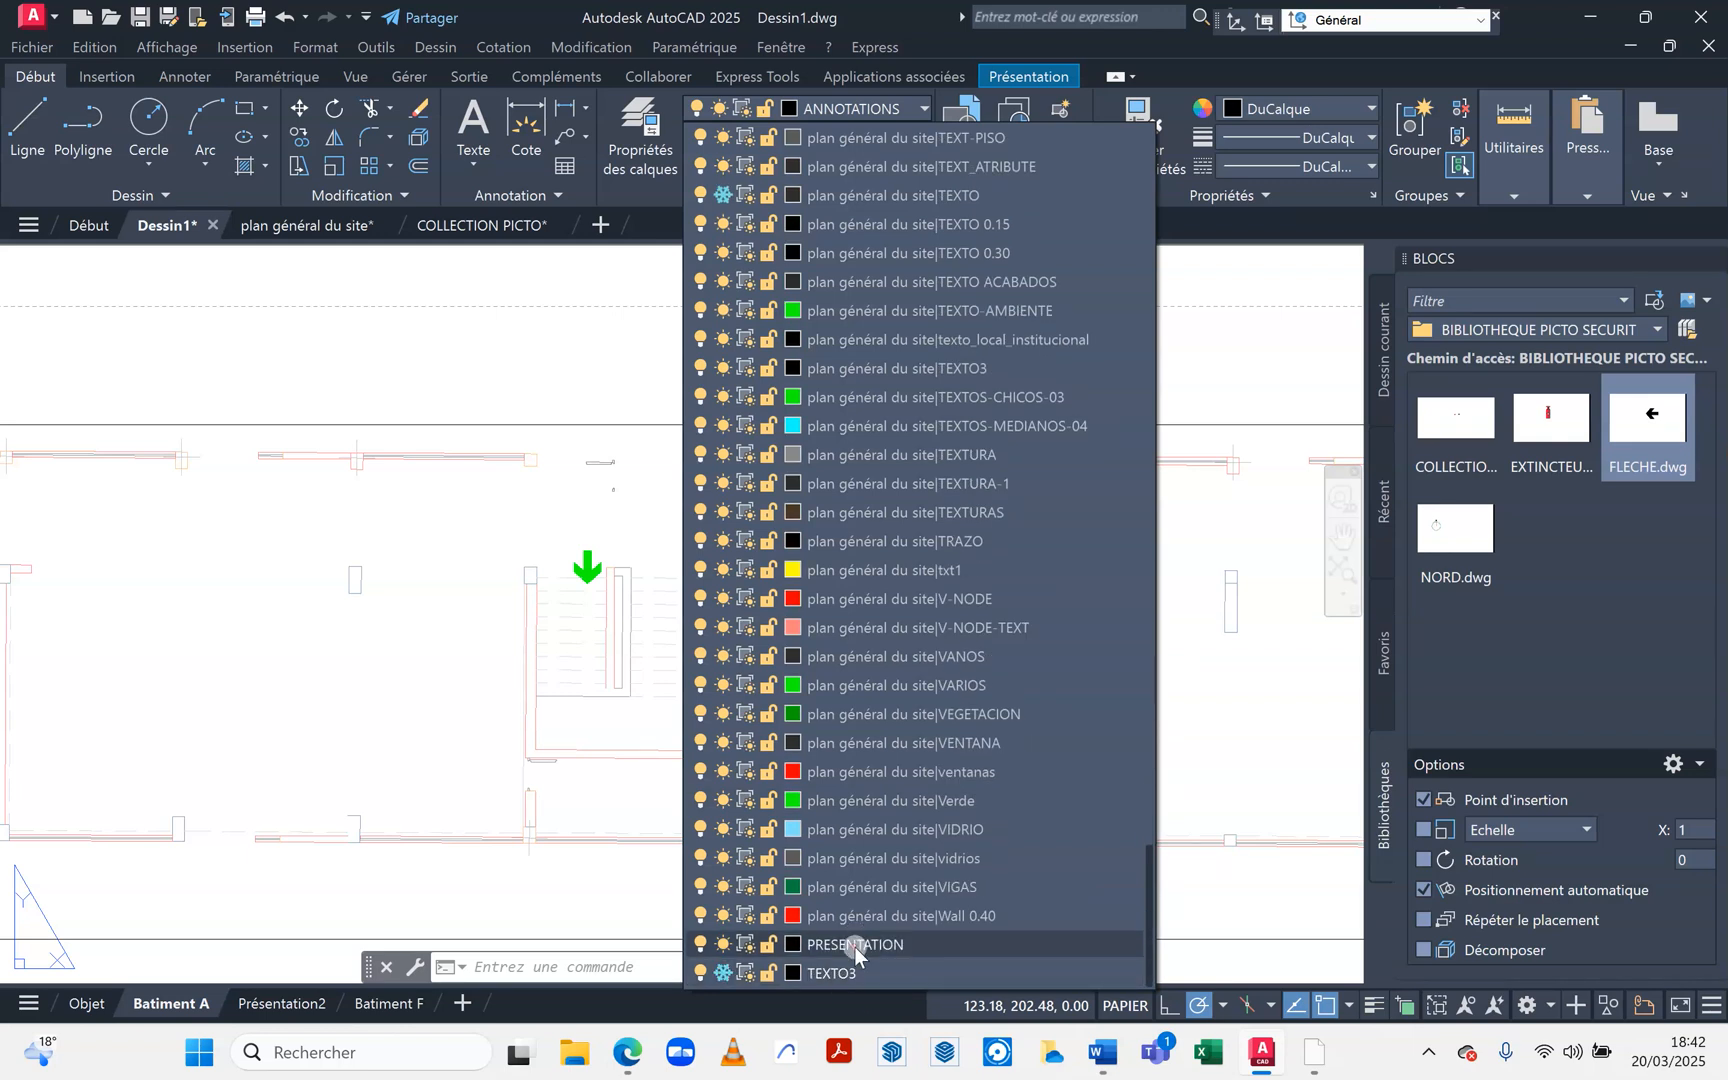
left_click(855, 945)
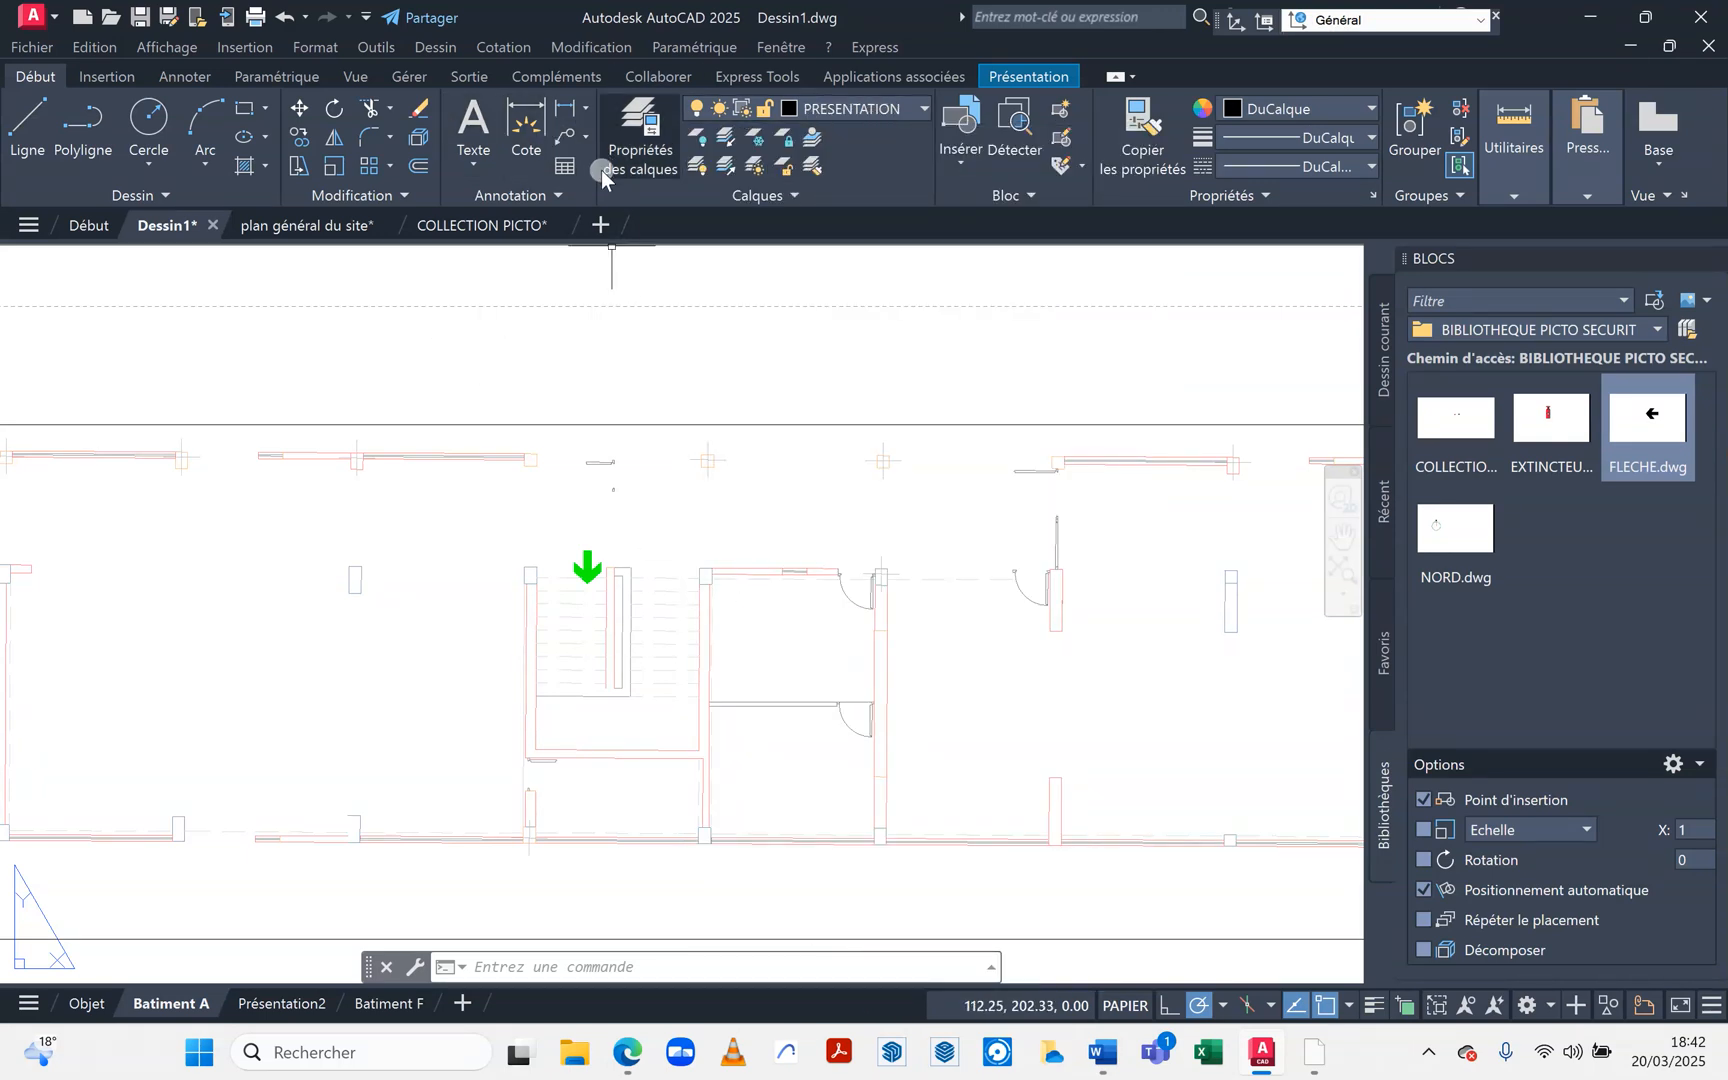
left_click(480, 160)
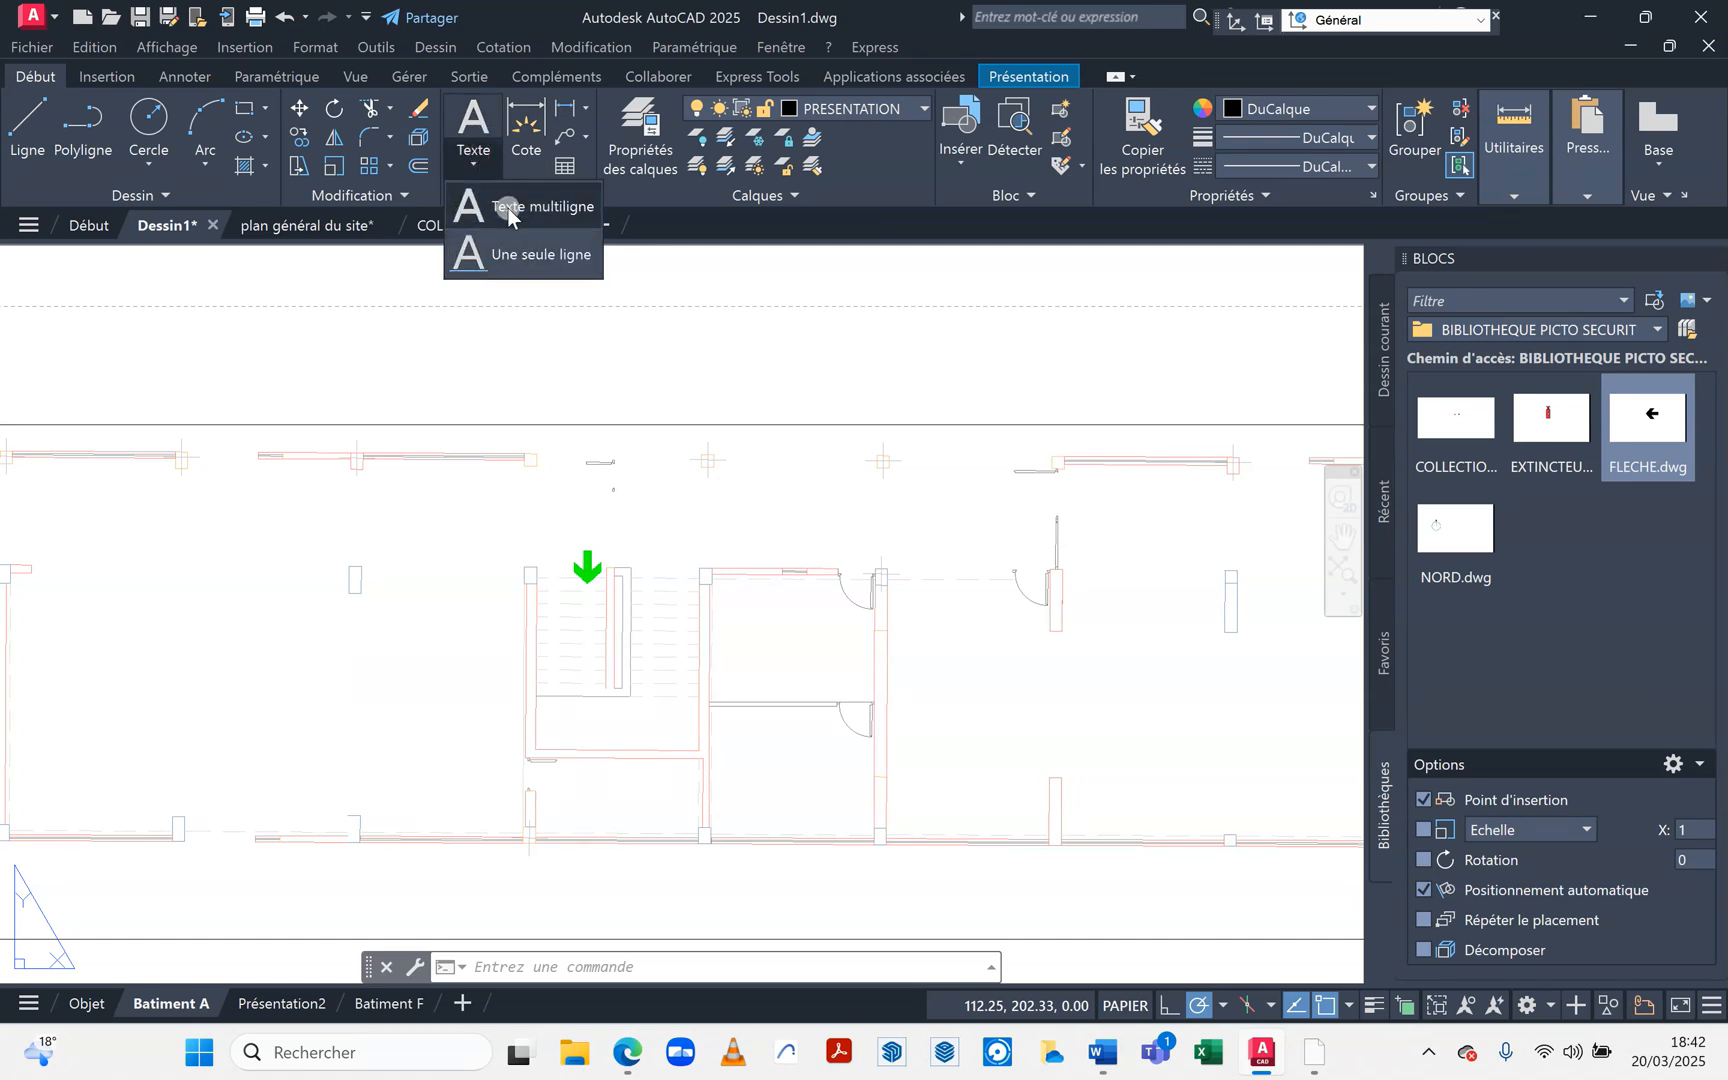
left_click(509, 213)
left_click(422, 318)
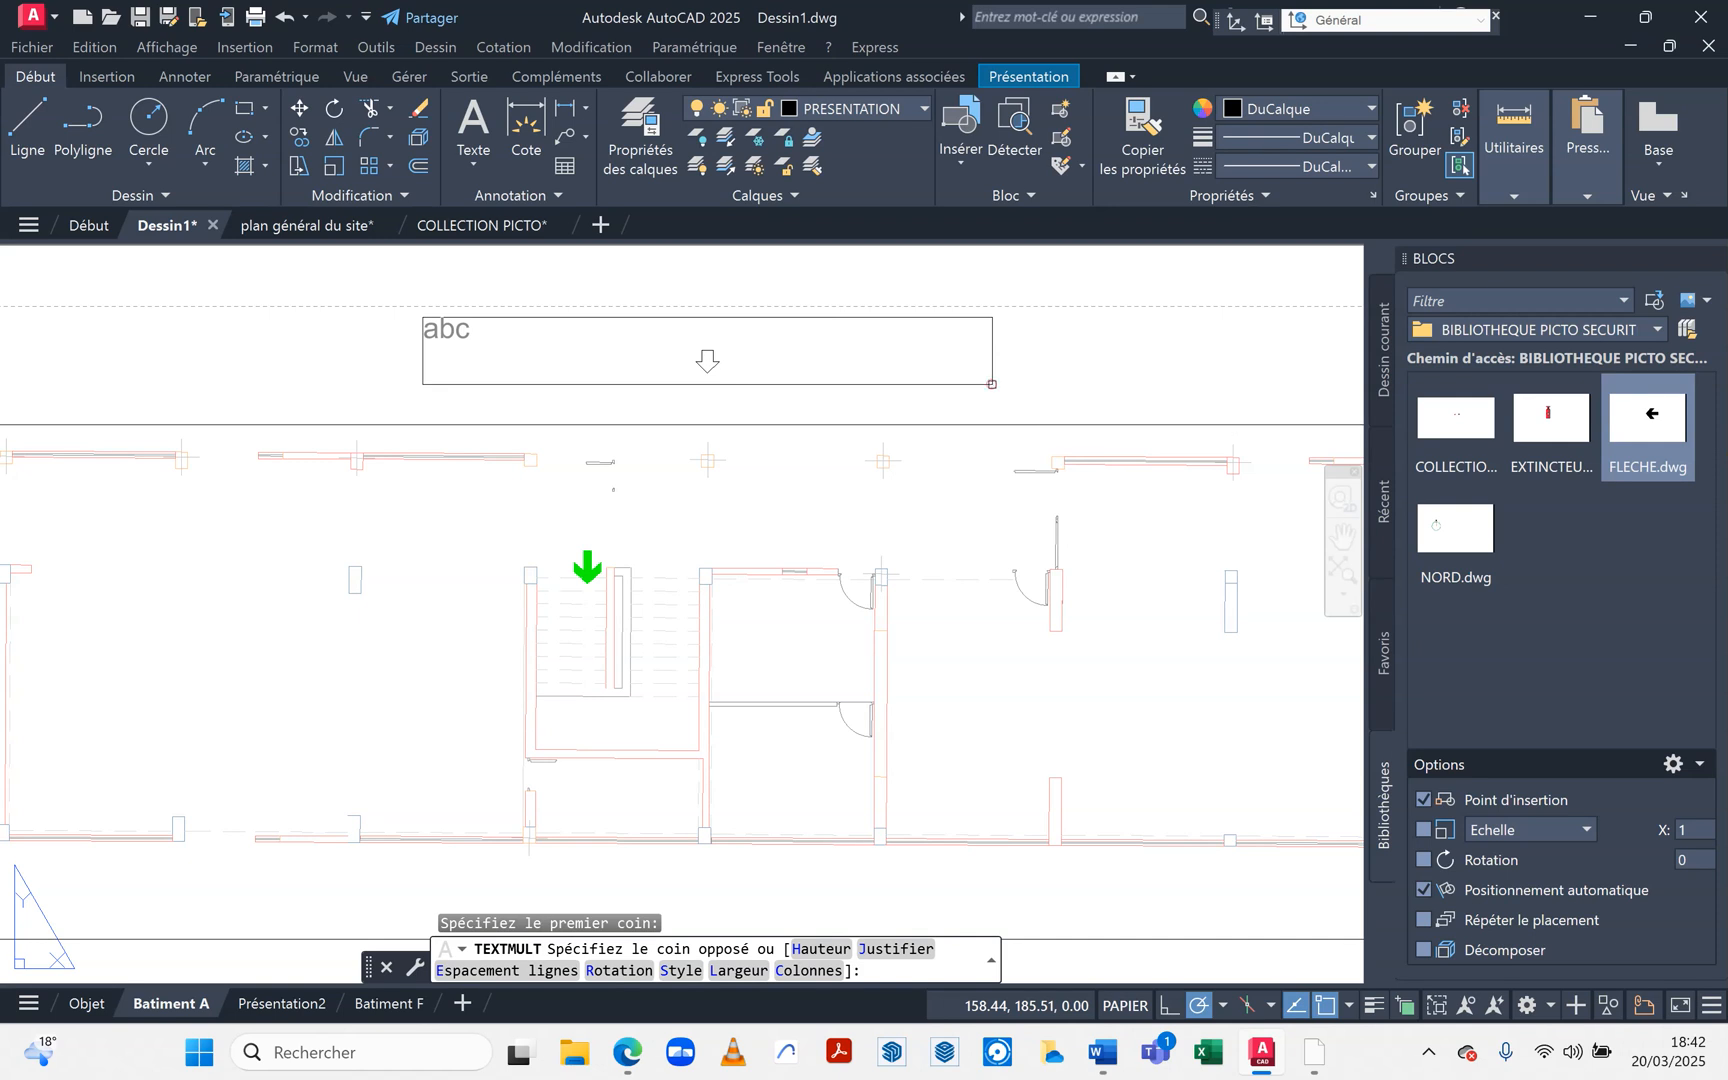
left_click(992, 384)
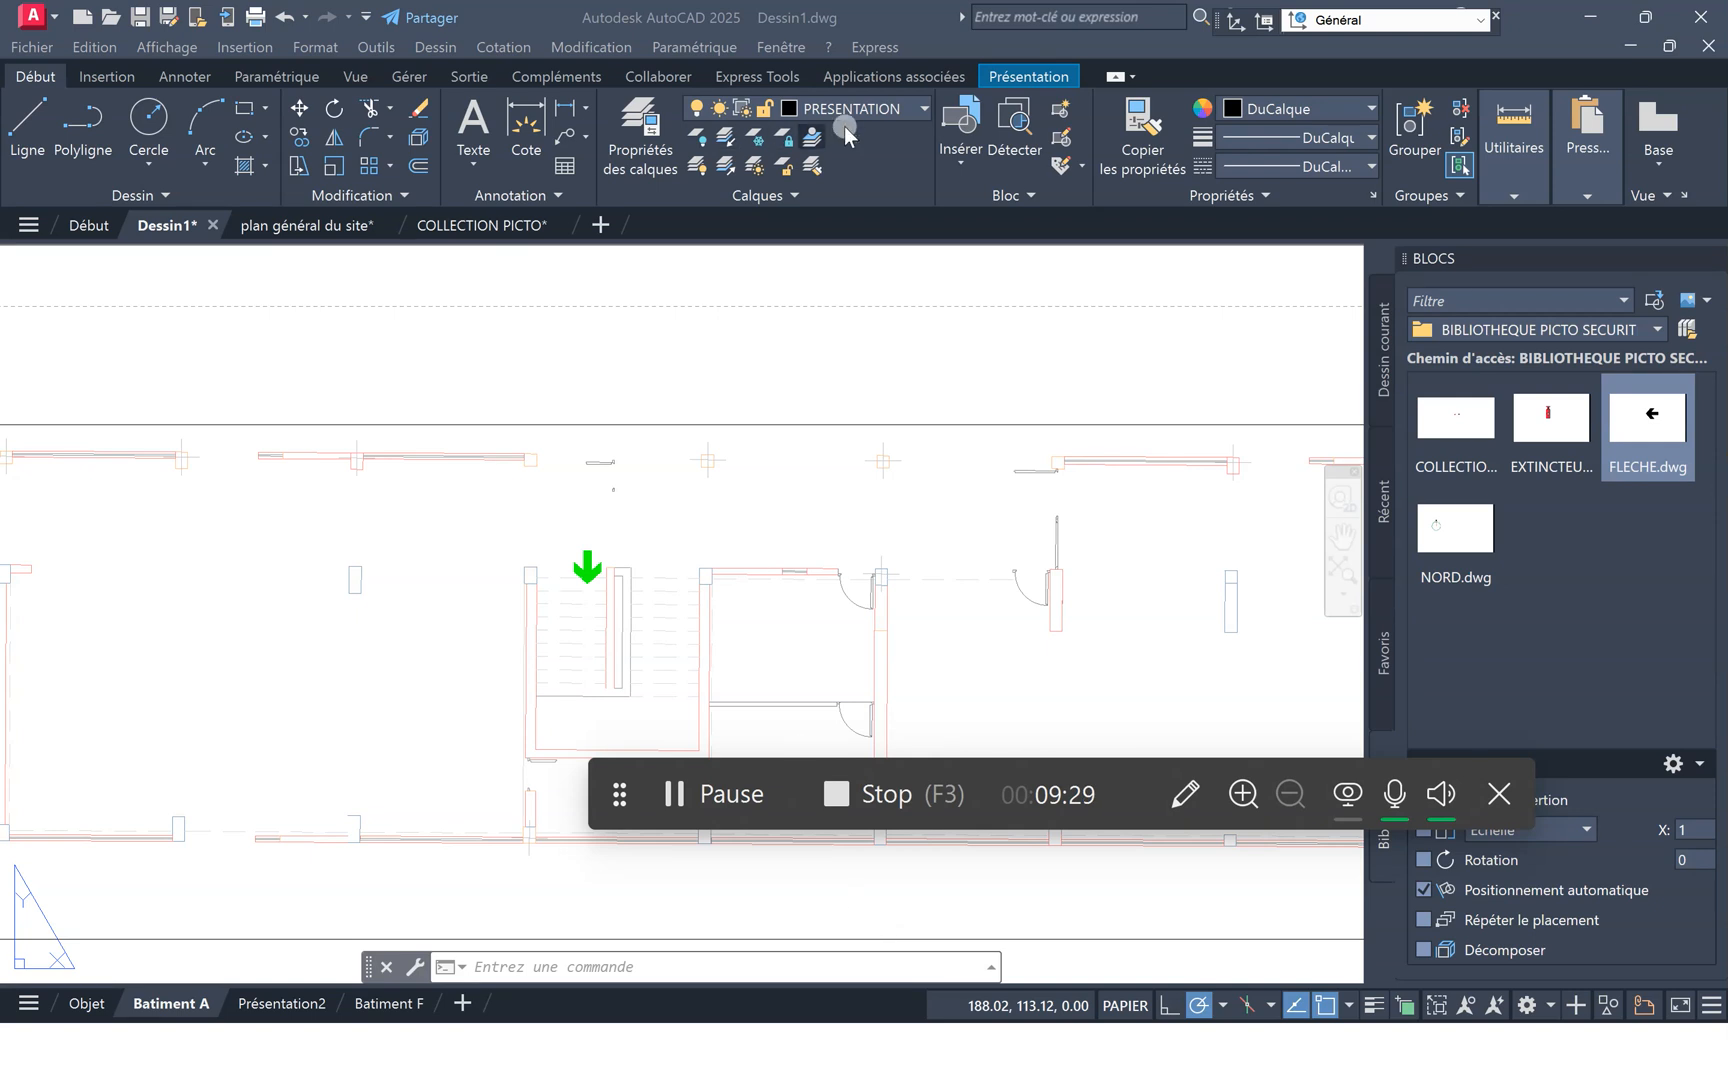
mouse_move(423, 325)
left_mouse_down()
mouse_move(830, 378)
mouse_move(815, 379)
left_mouse_up()
Create a multiline text about 72 mm wide above building A's upper viewport, reading PLAN EVACUATION.
left_click(472, 122)
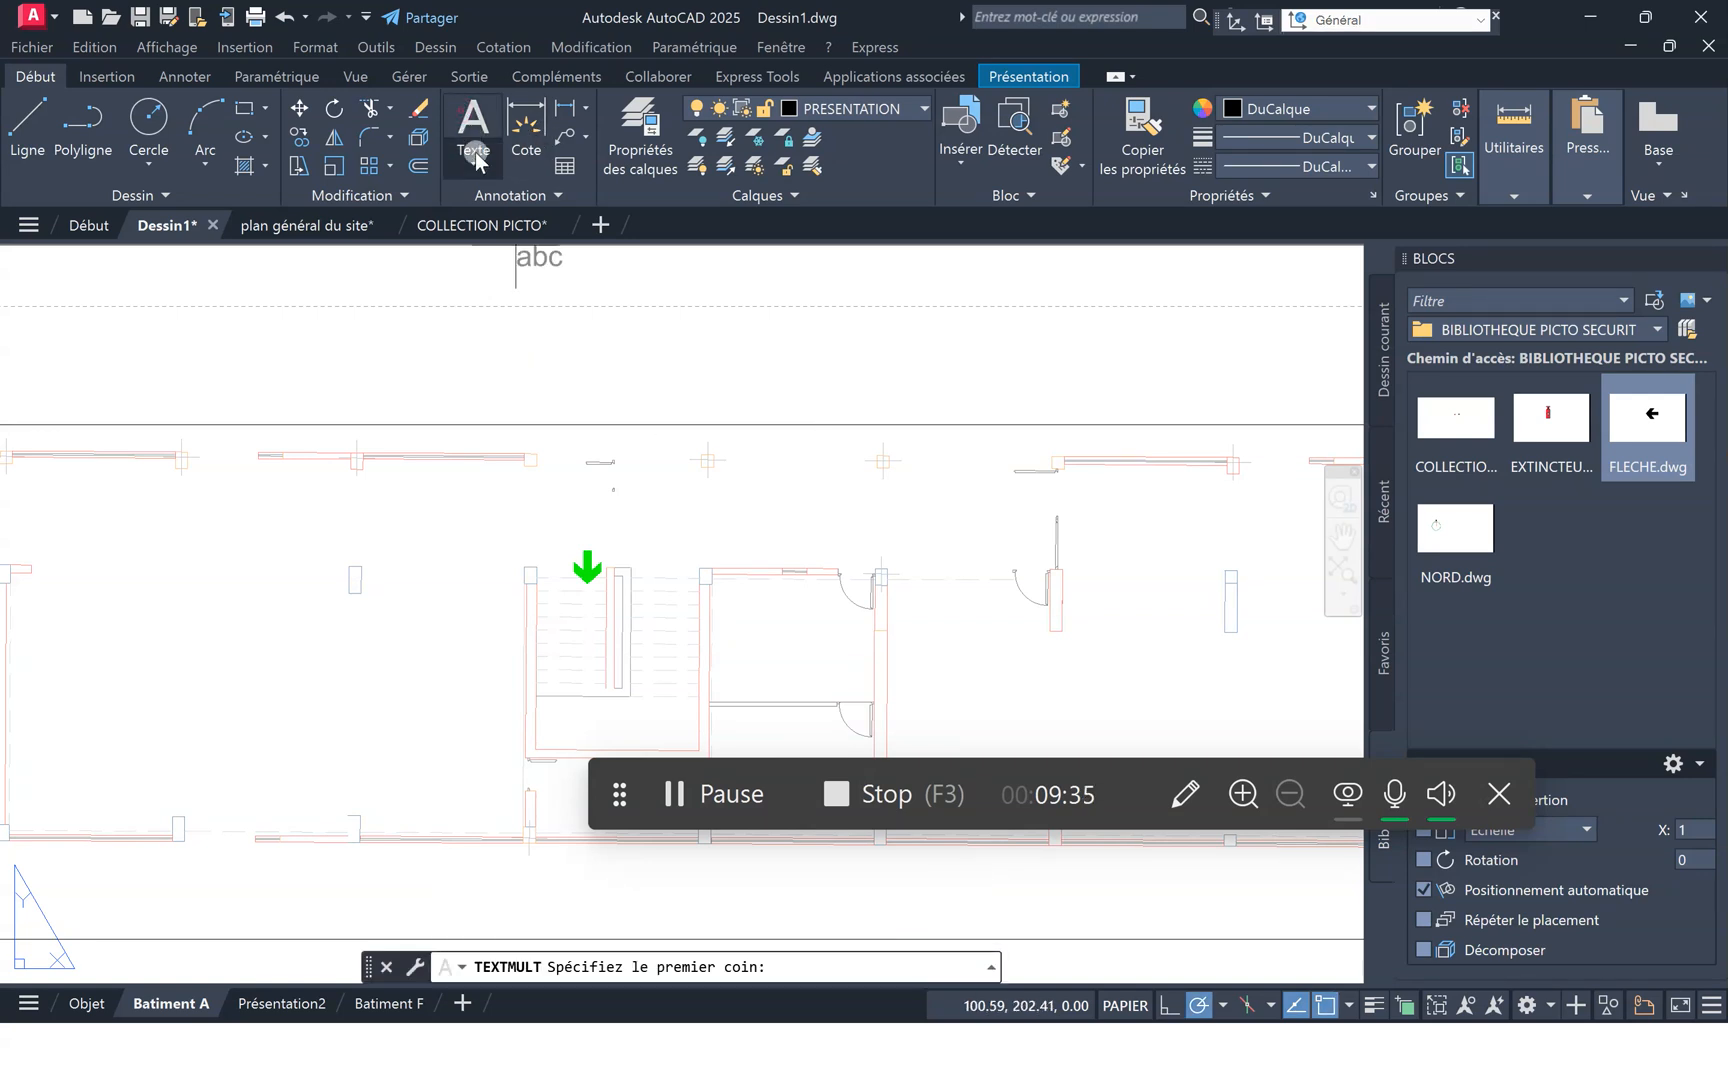
left_click(475, 152)
left_click(483, 210)
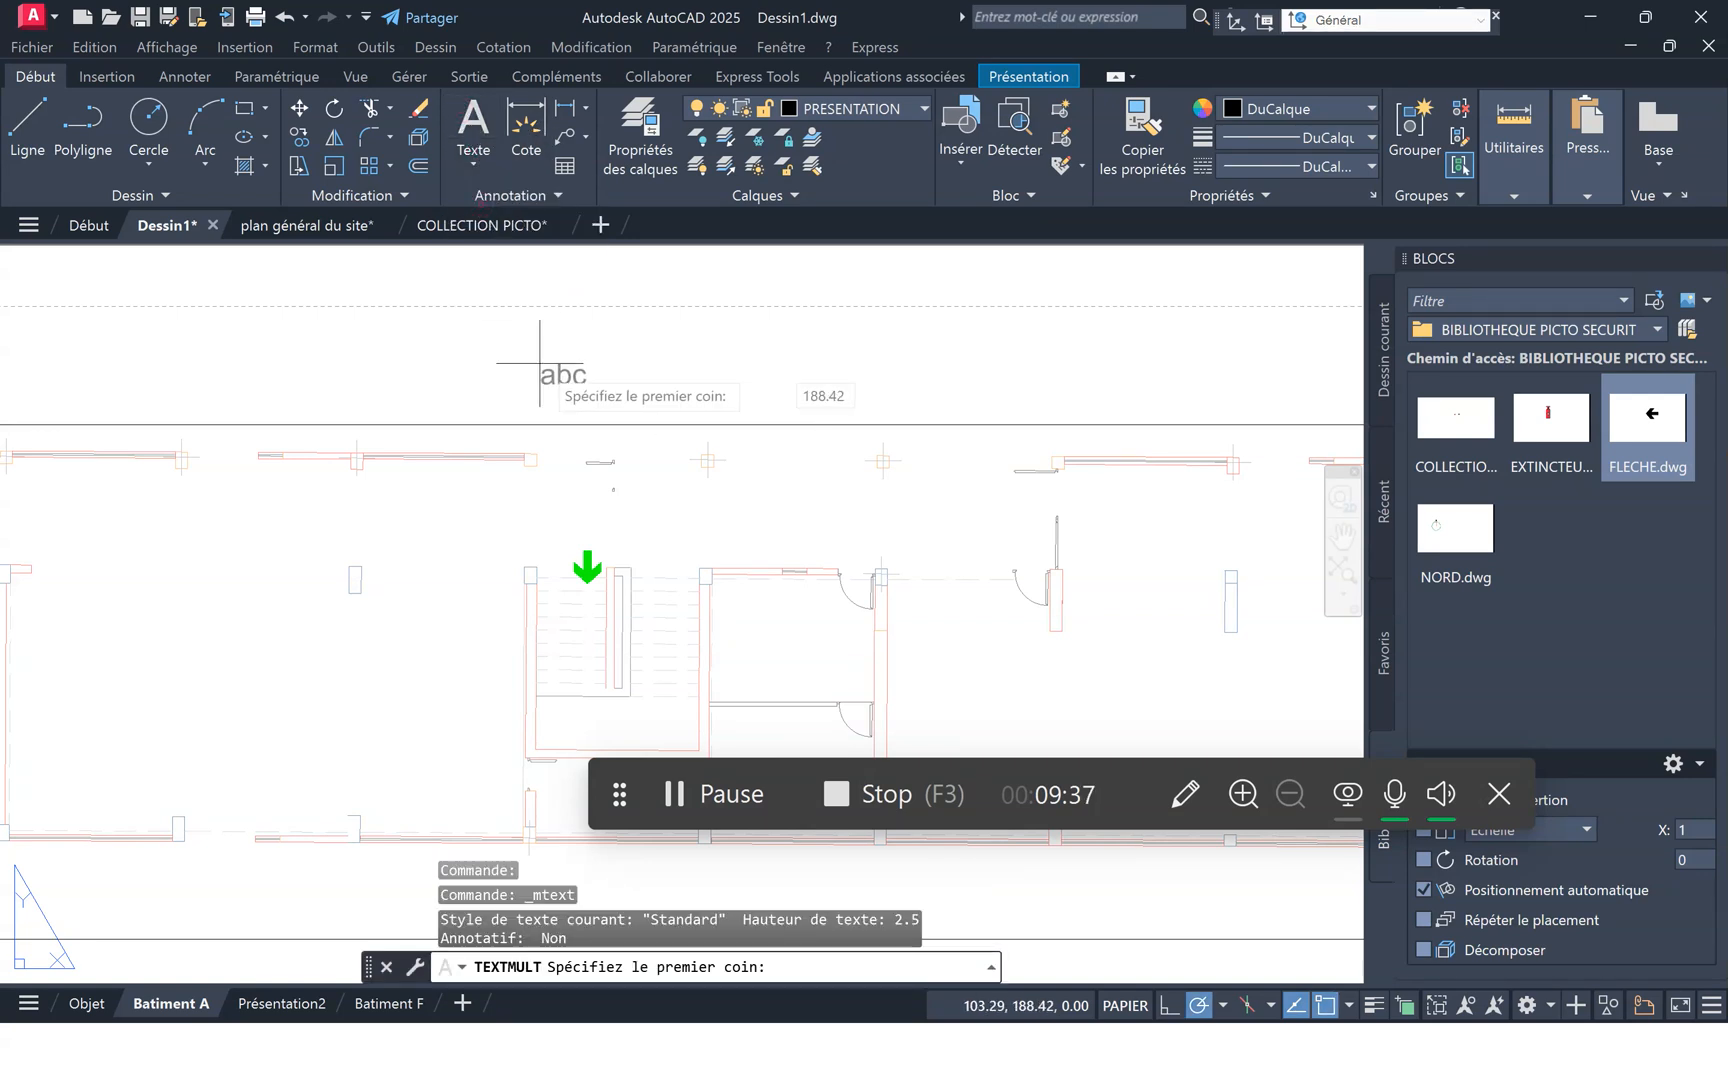
left_click(414, 317)
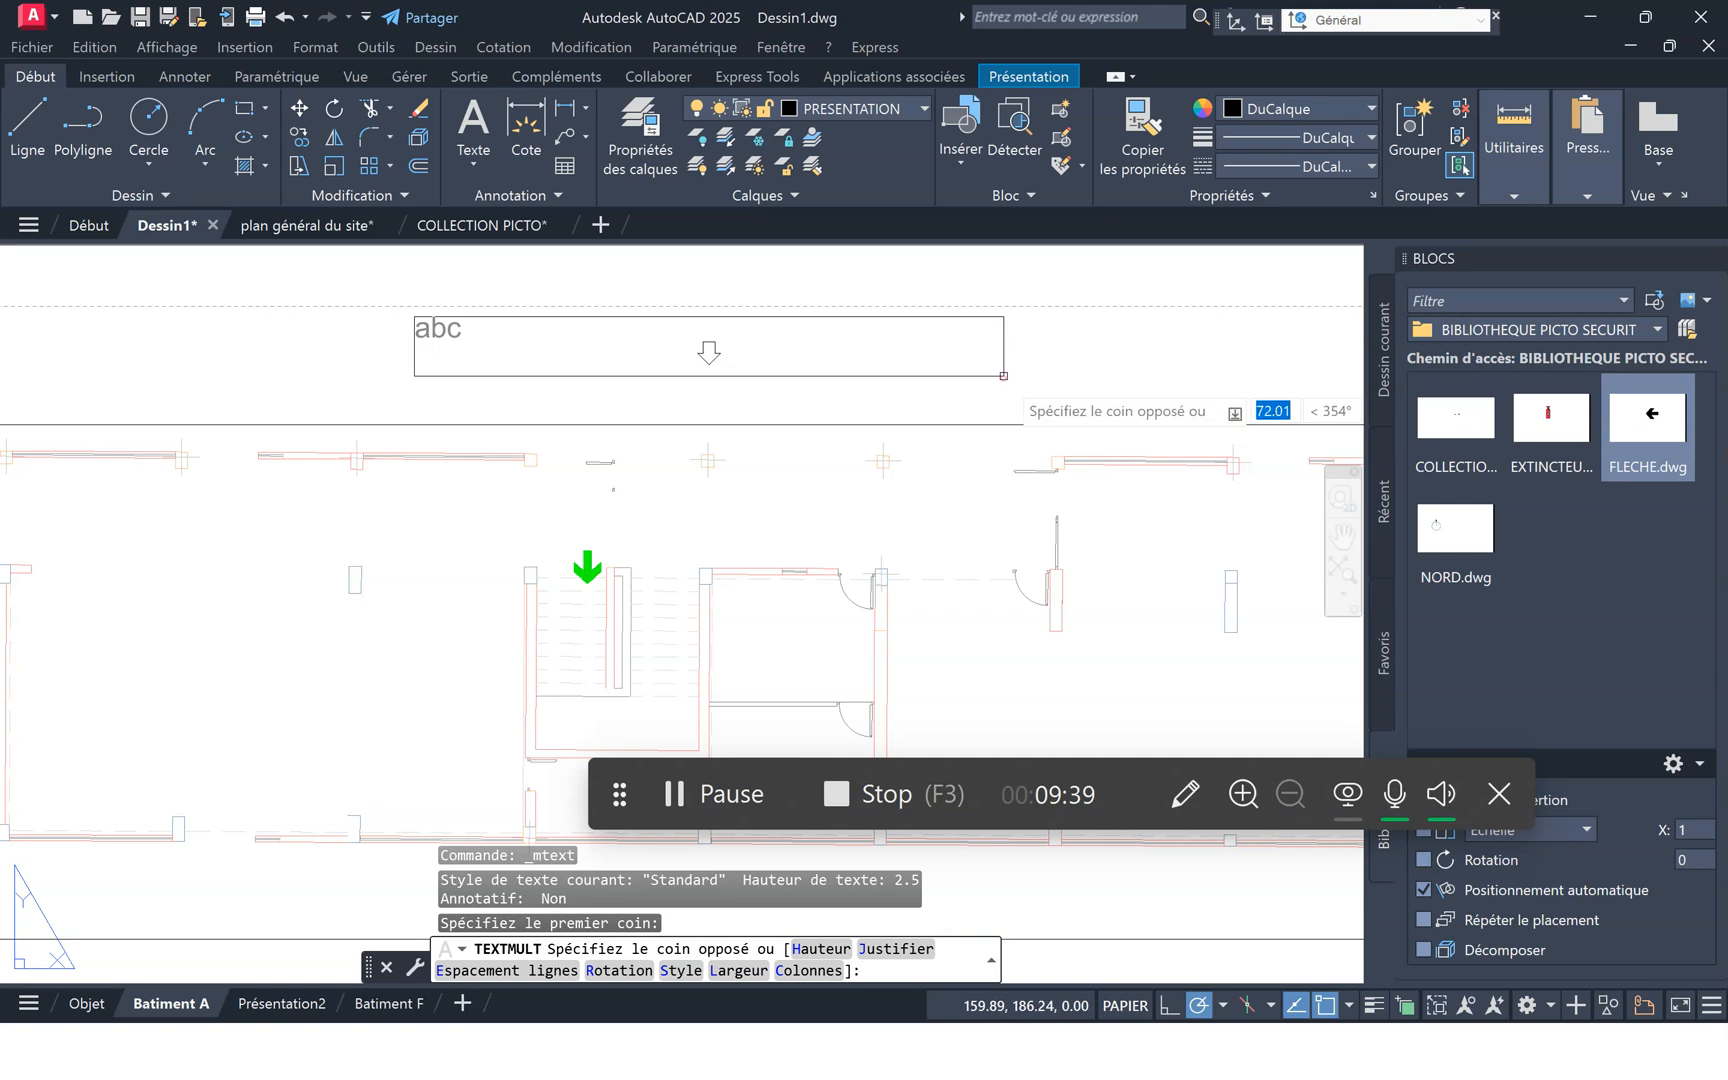
left_click(1004, 378)
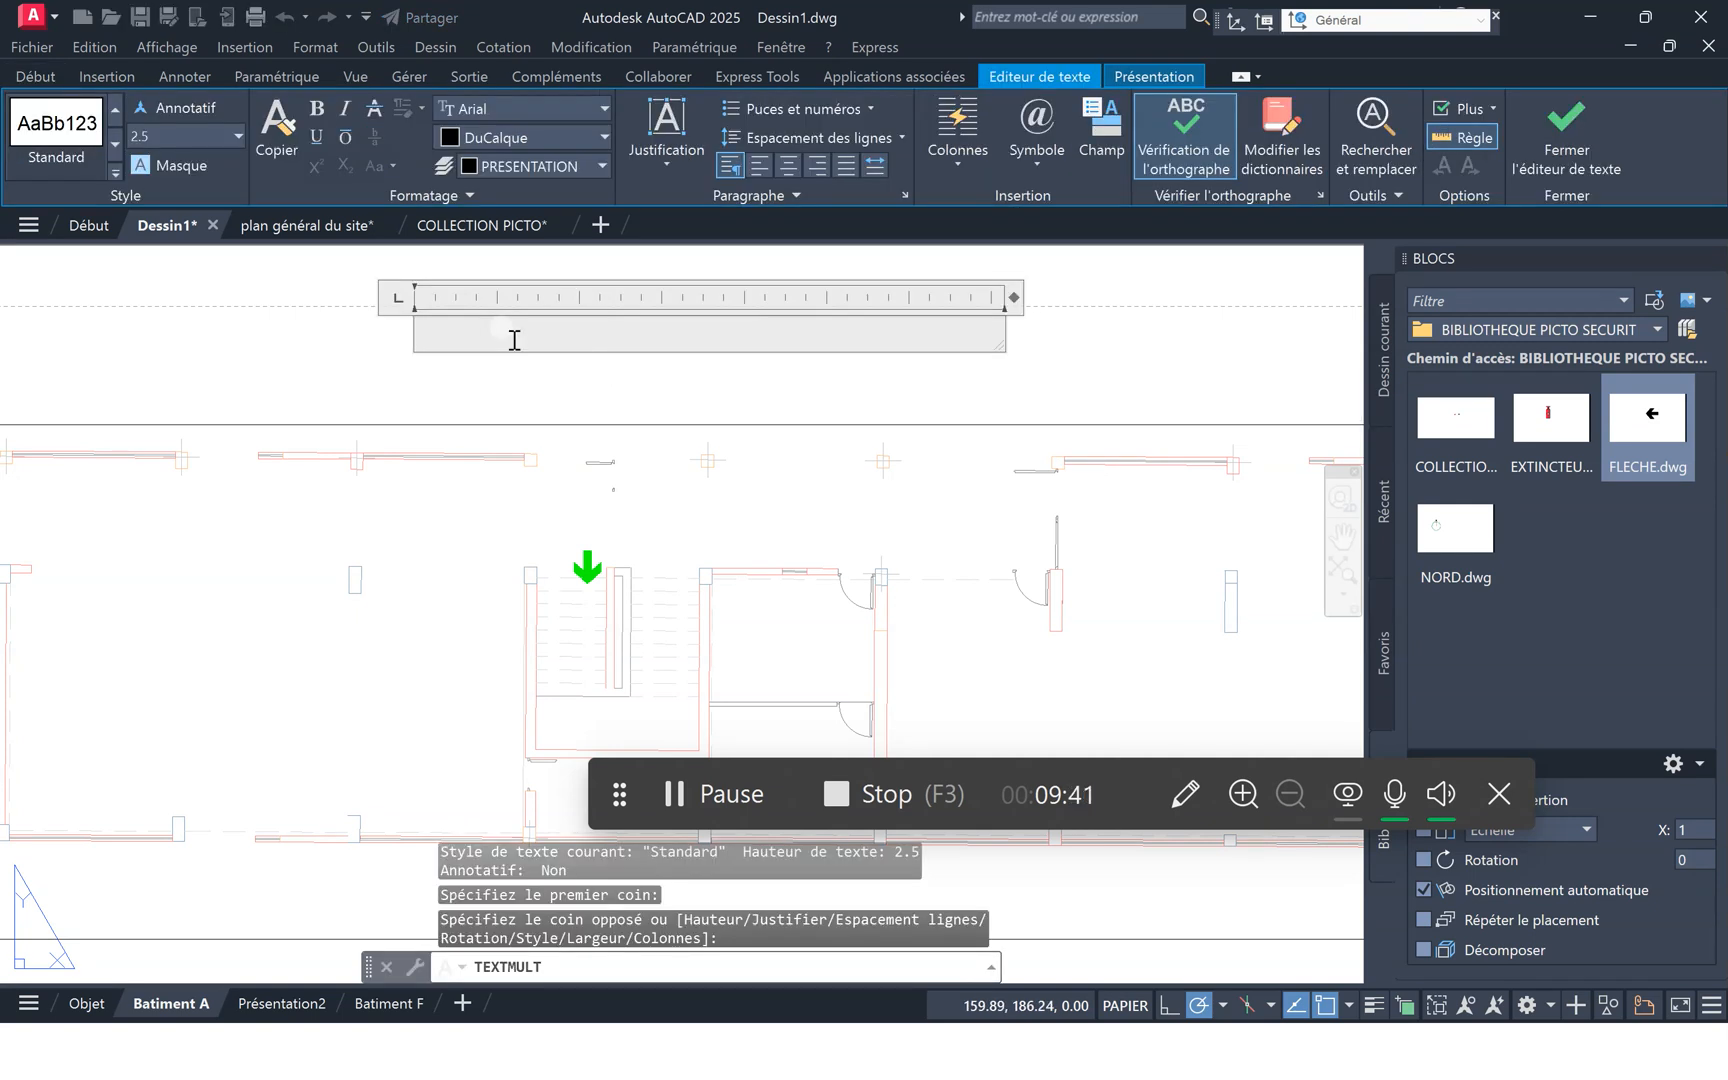
type("PLAN EVACUATION")
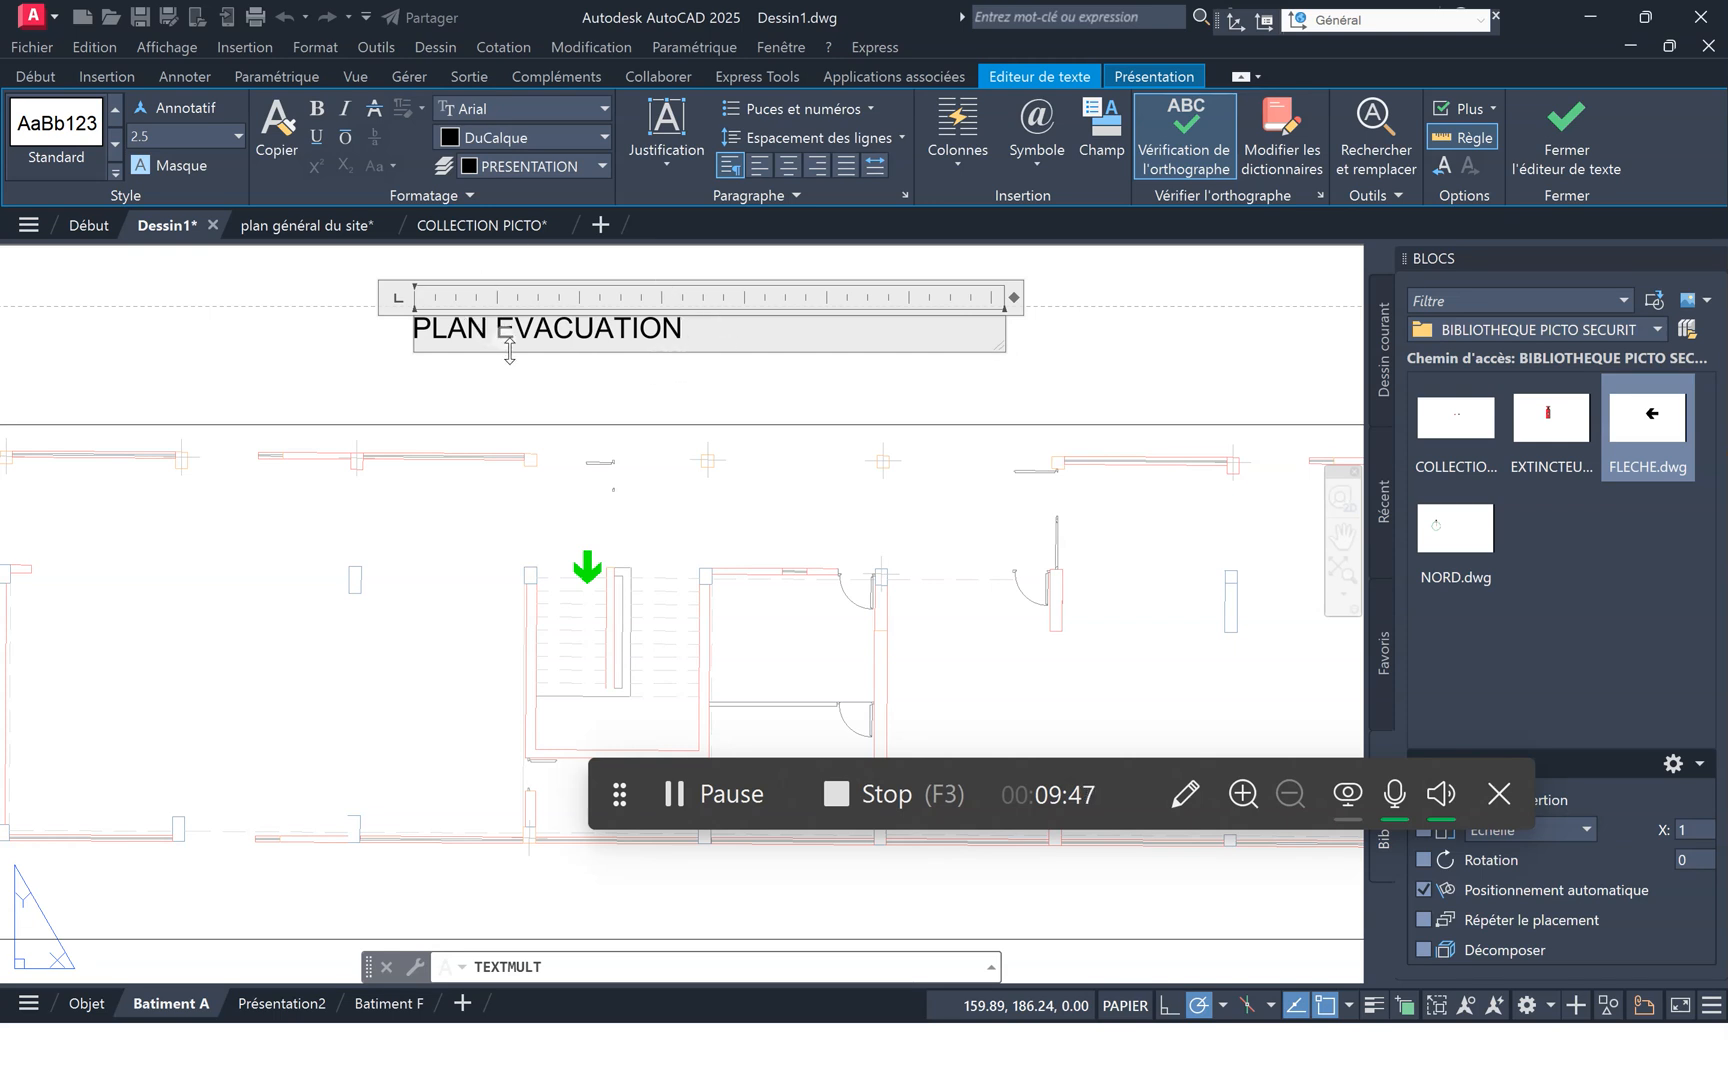
Set the title's justification to middle centre and finish the text.
left_click(668, 164)
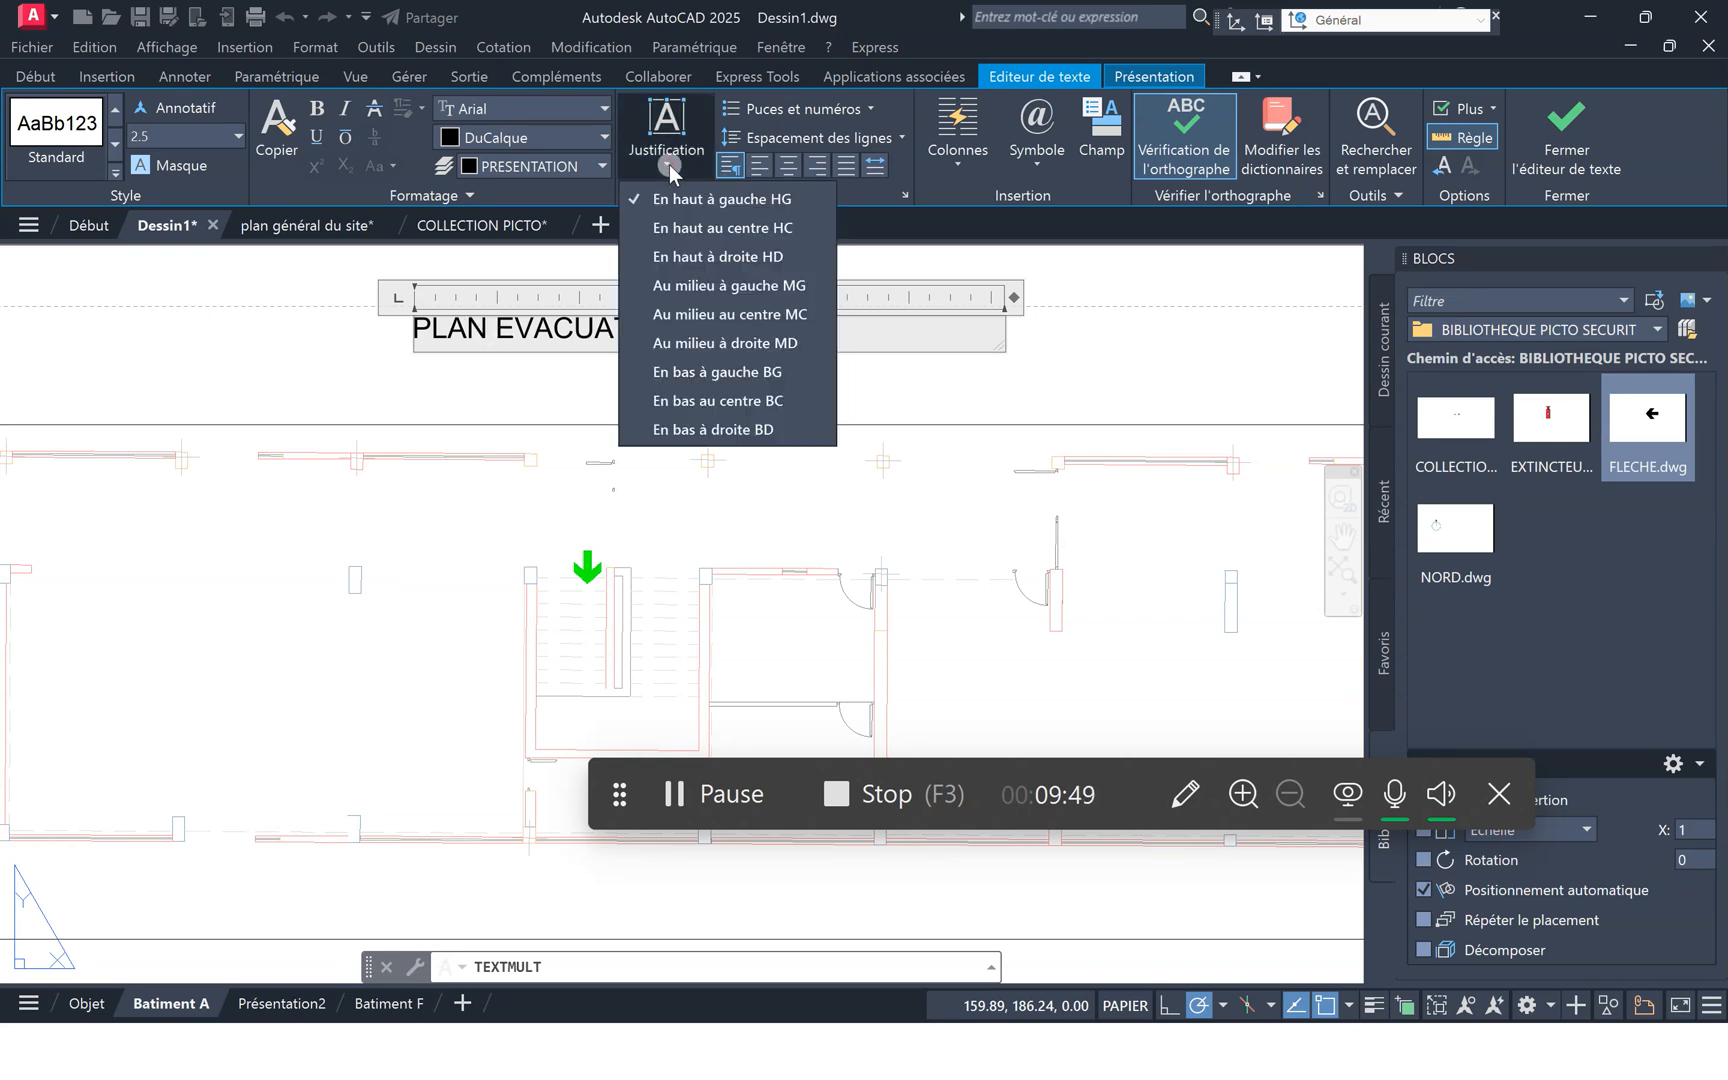
left_click(702, 316)
left_click(724, 410)
scroll(721, 392, "down", 4)
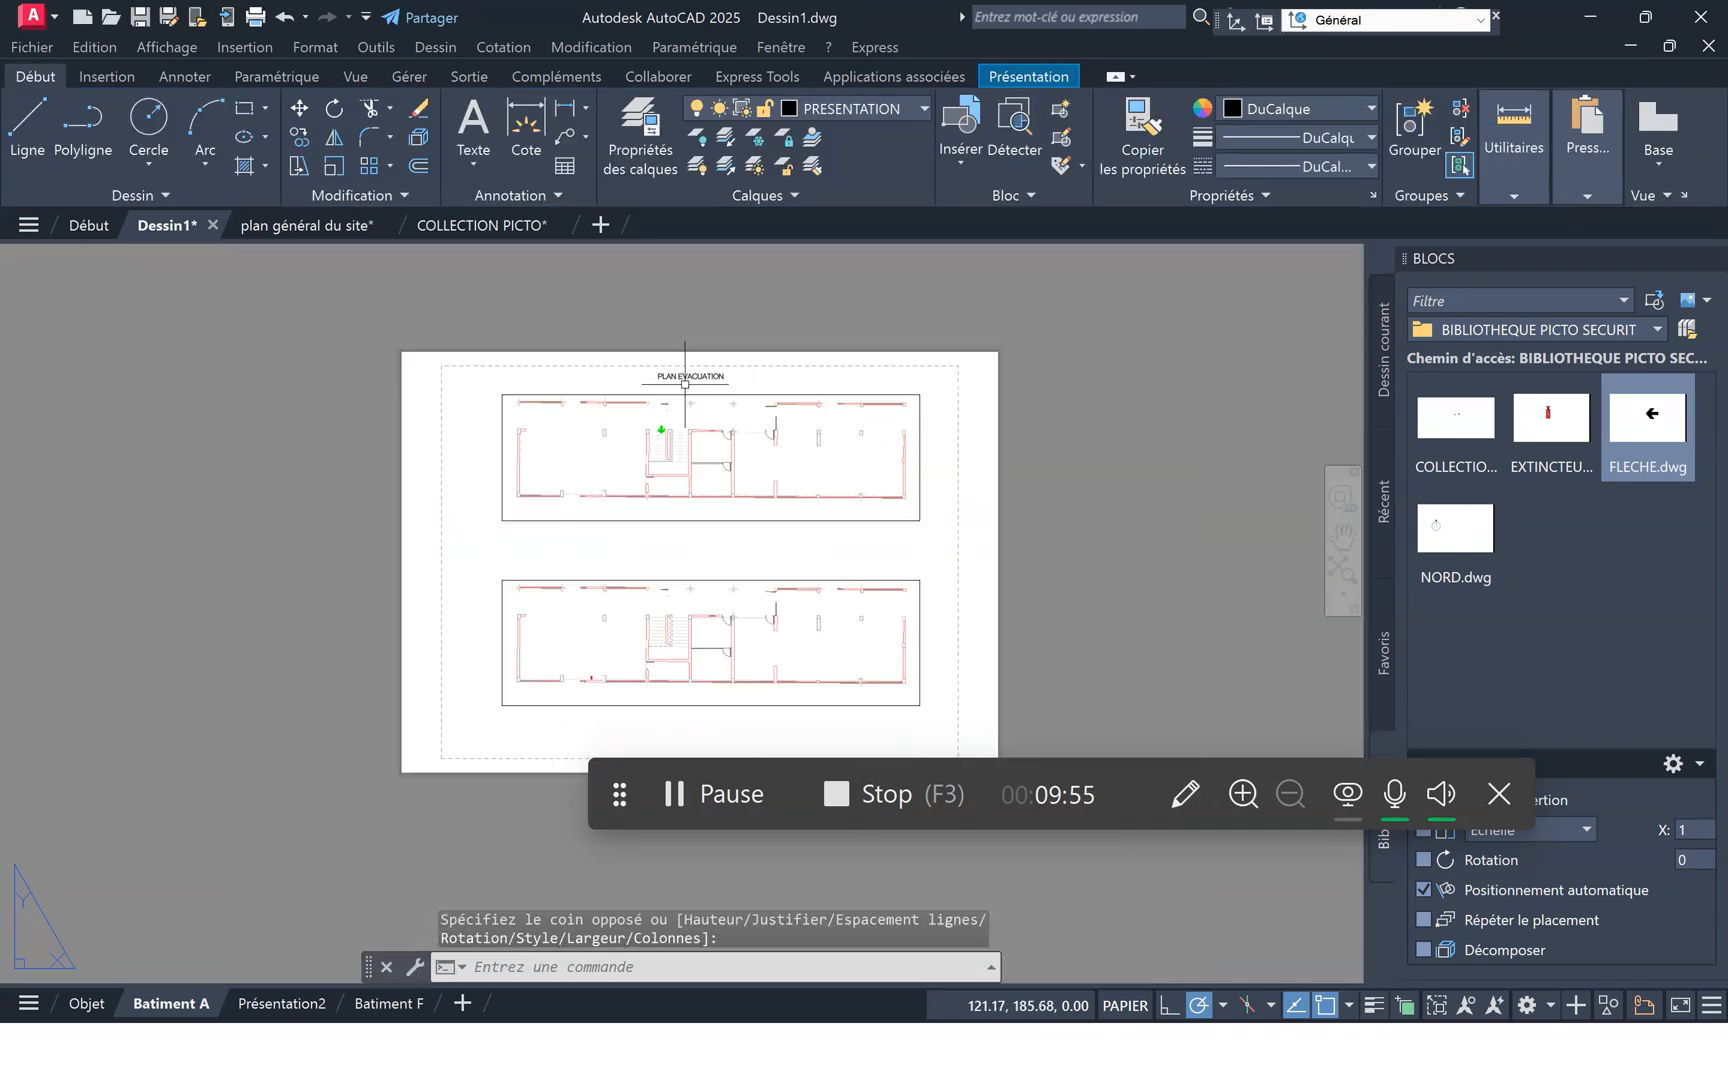
Move the PLAN EVACUATION title slightly down, closer to the upper viewport's frame.
left_click(693, 370)
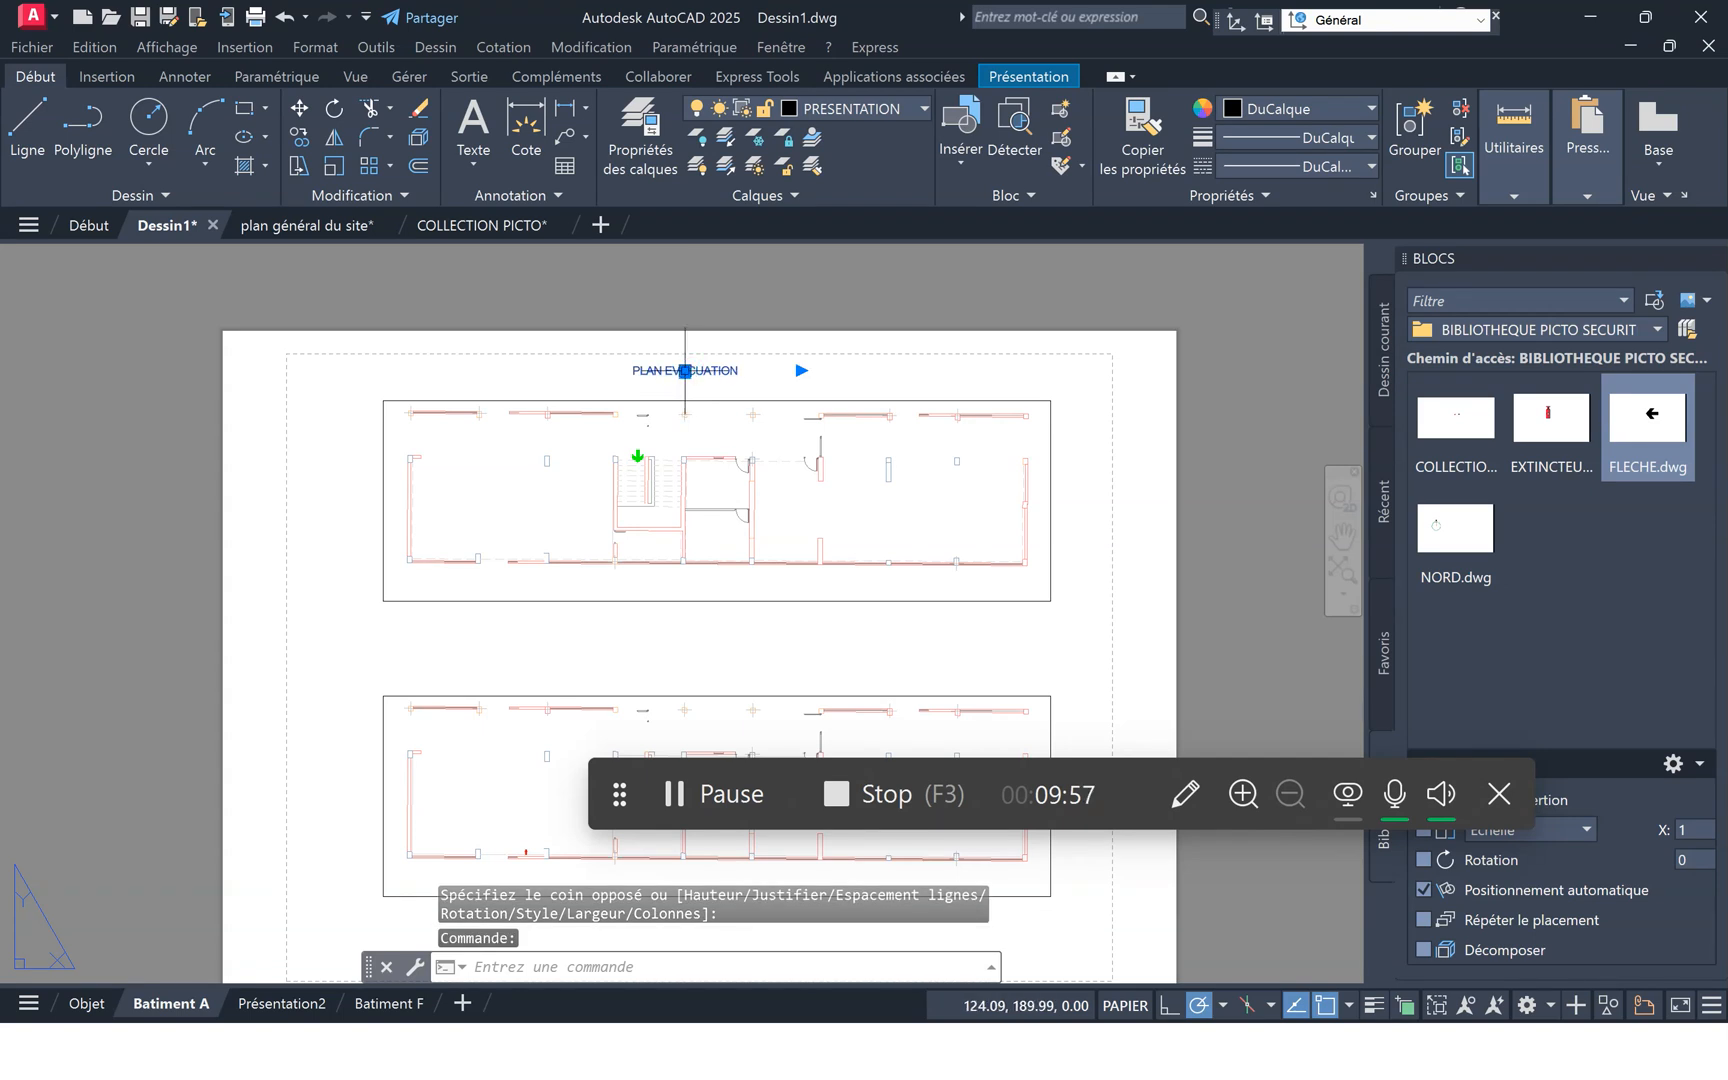
left_click(685, 371)
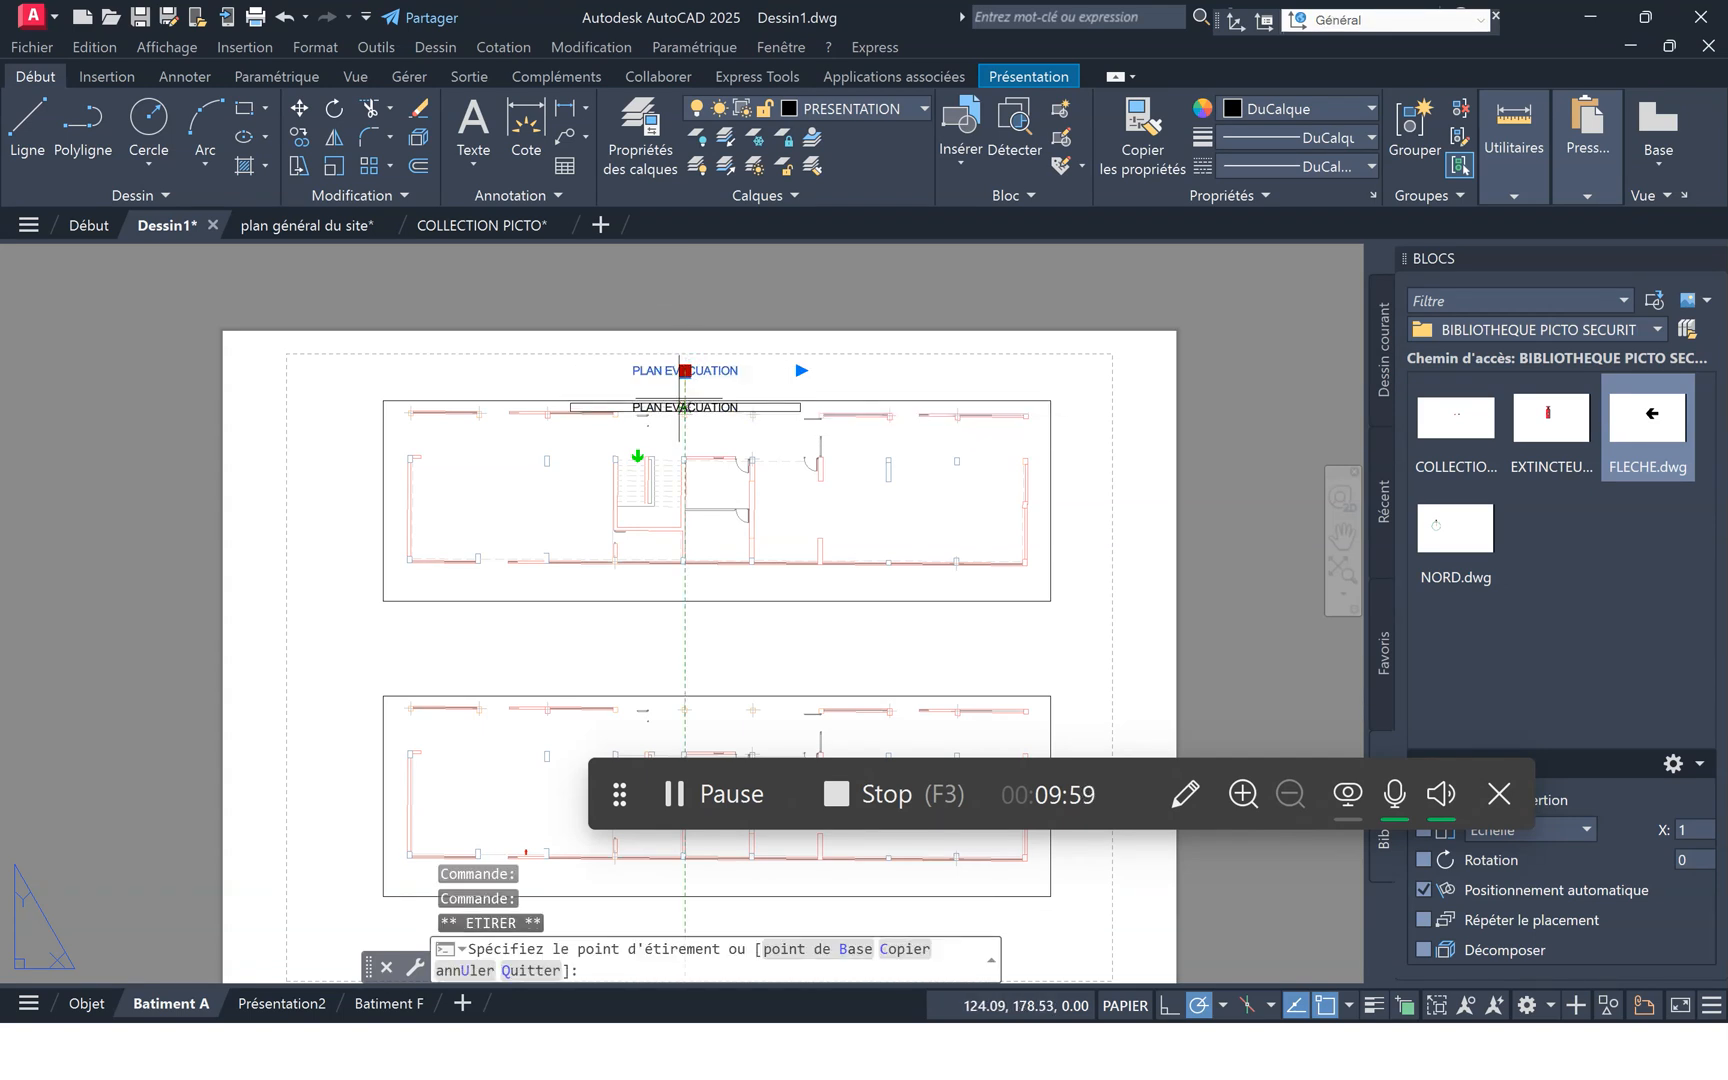
scroll(697, 395, "up", 5)
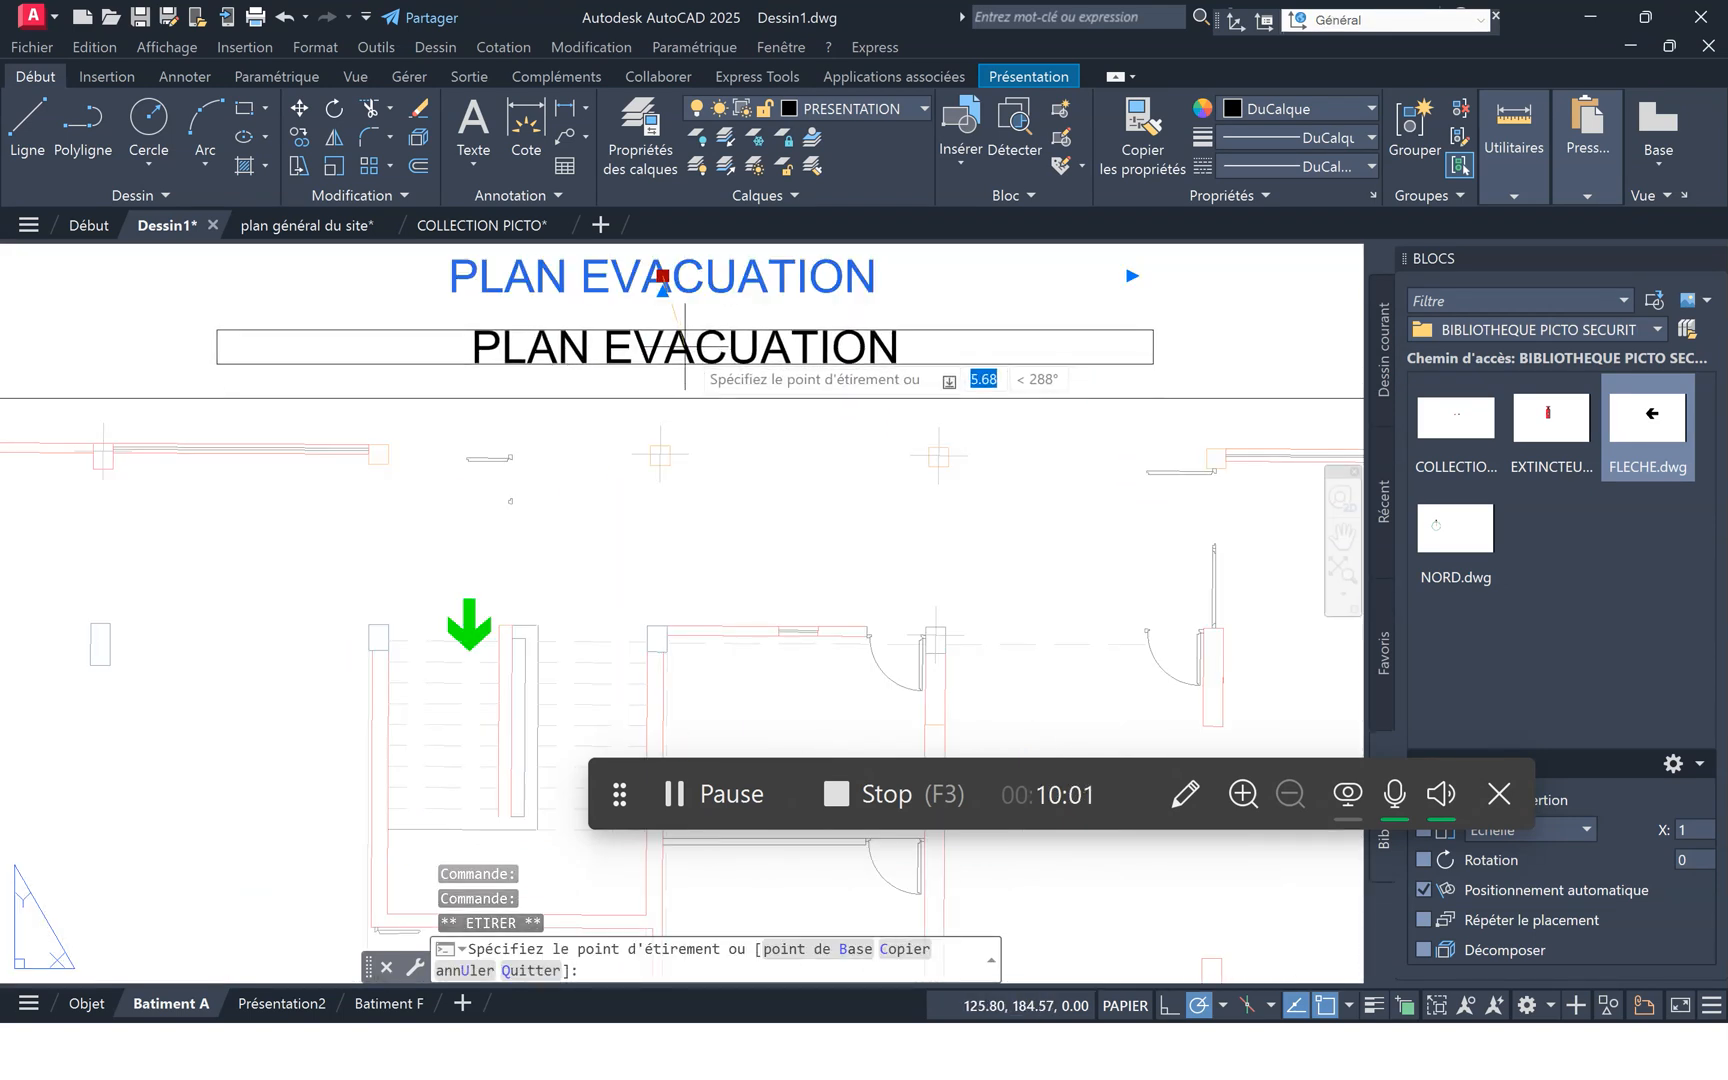
left_click(669, 355)
scroll(669, 355, "down", 8)
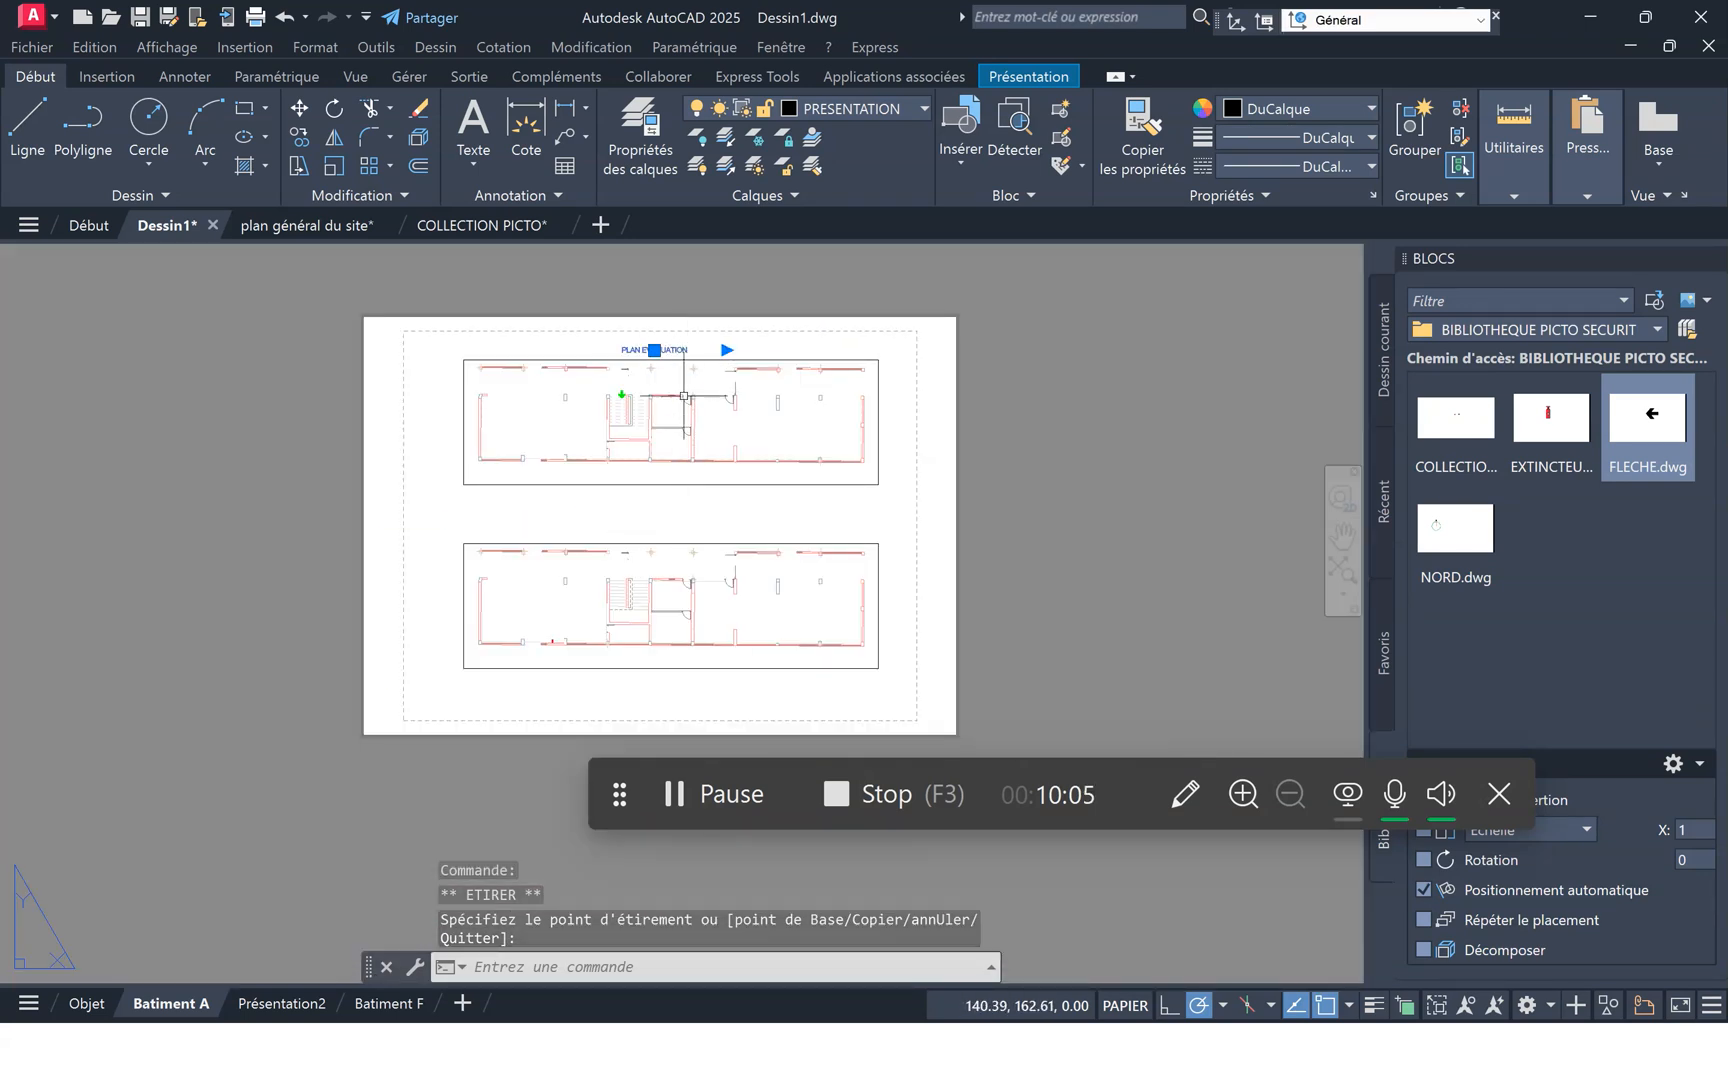
Copy the PLAN EVACUATION title straight down by about 89 mm to just above the lower viewport.
scroll(669, 623, "up", 5)
scroll(340, 648, "down", 5)
scroll(370, 655, "up", 4)
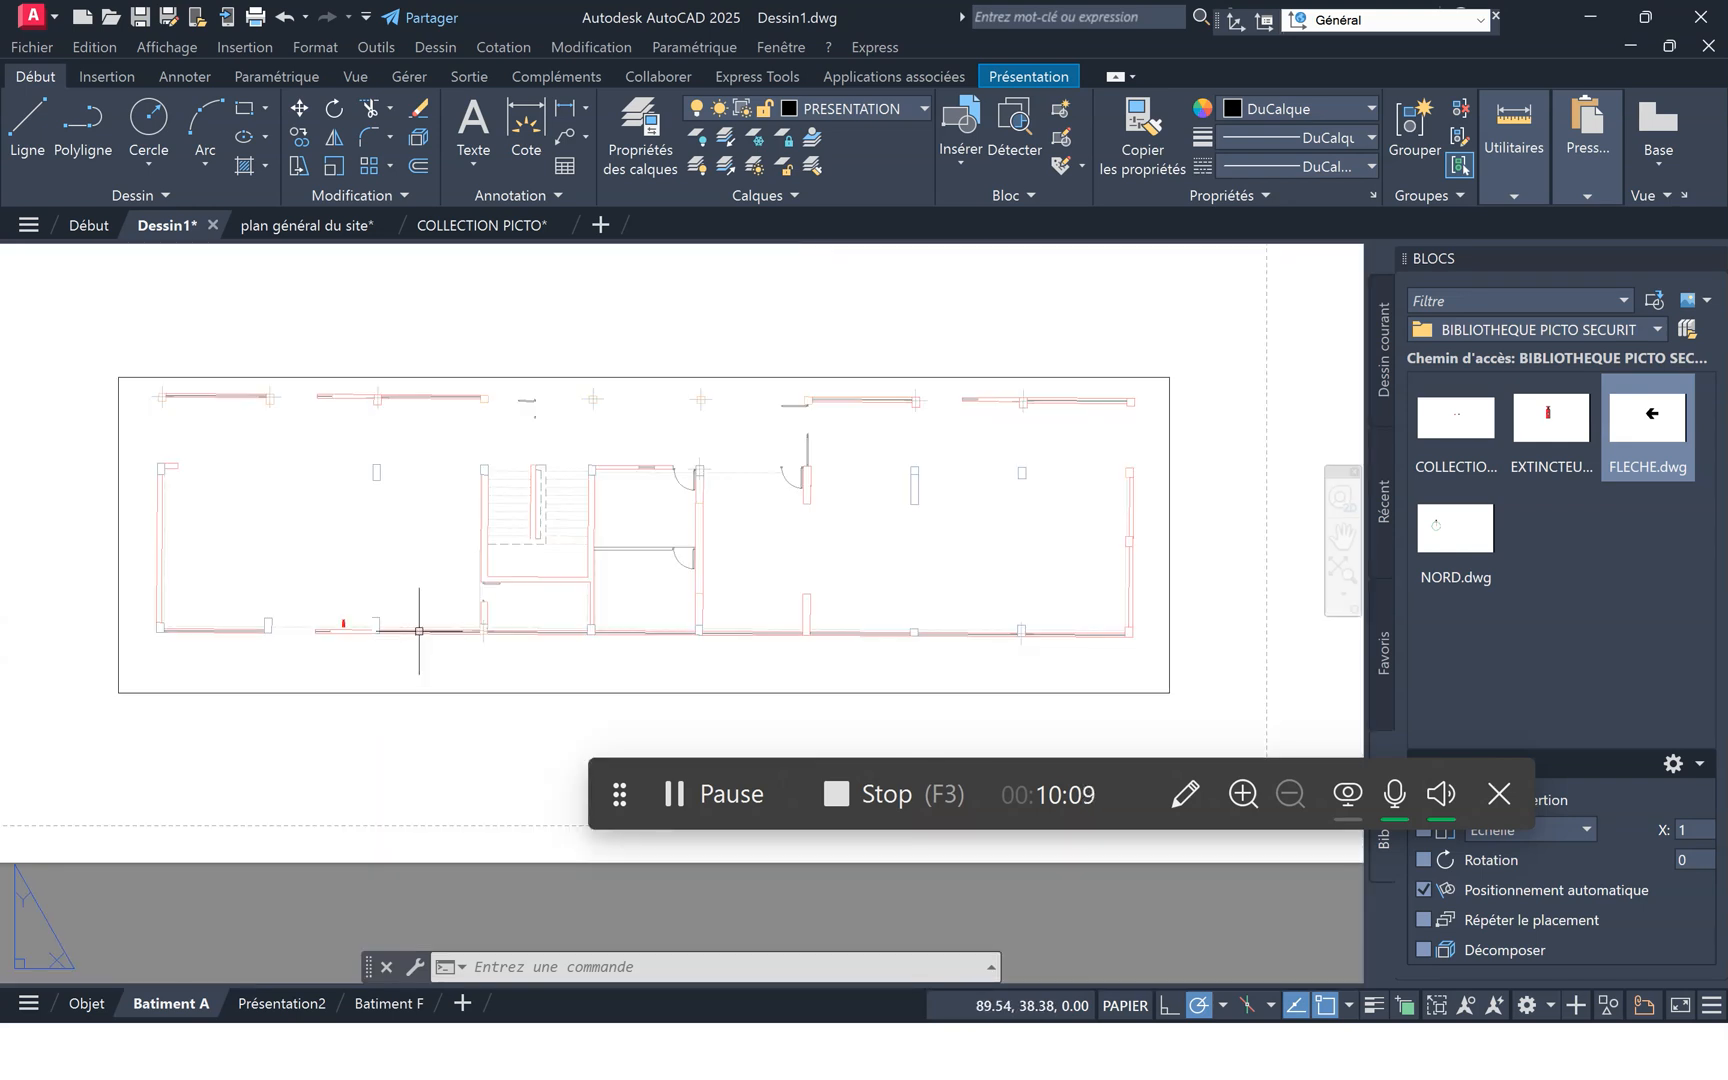
scroll(420, 635, "down", 4)
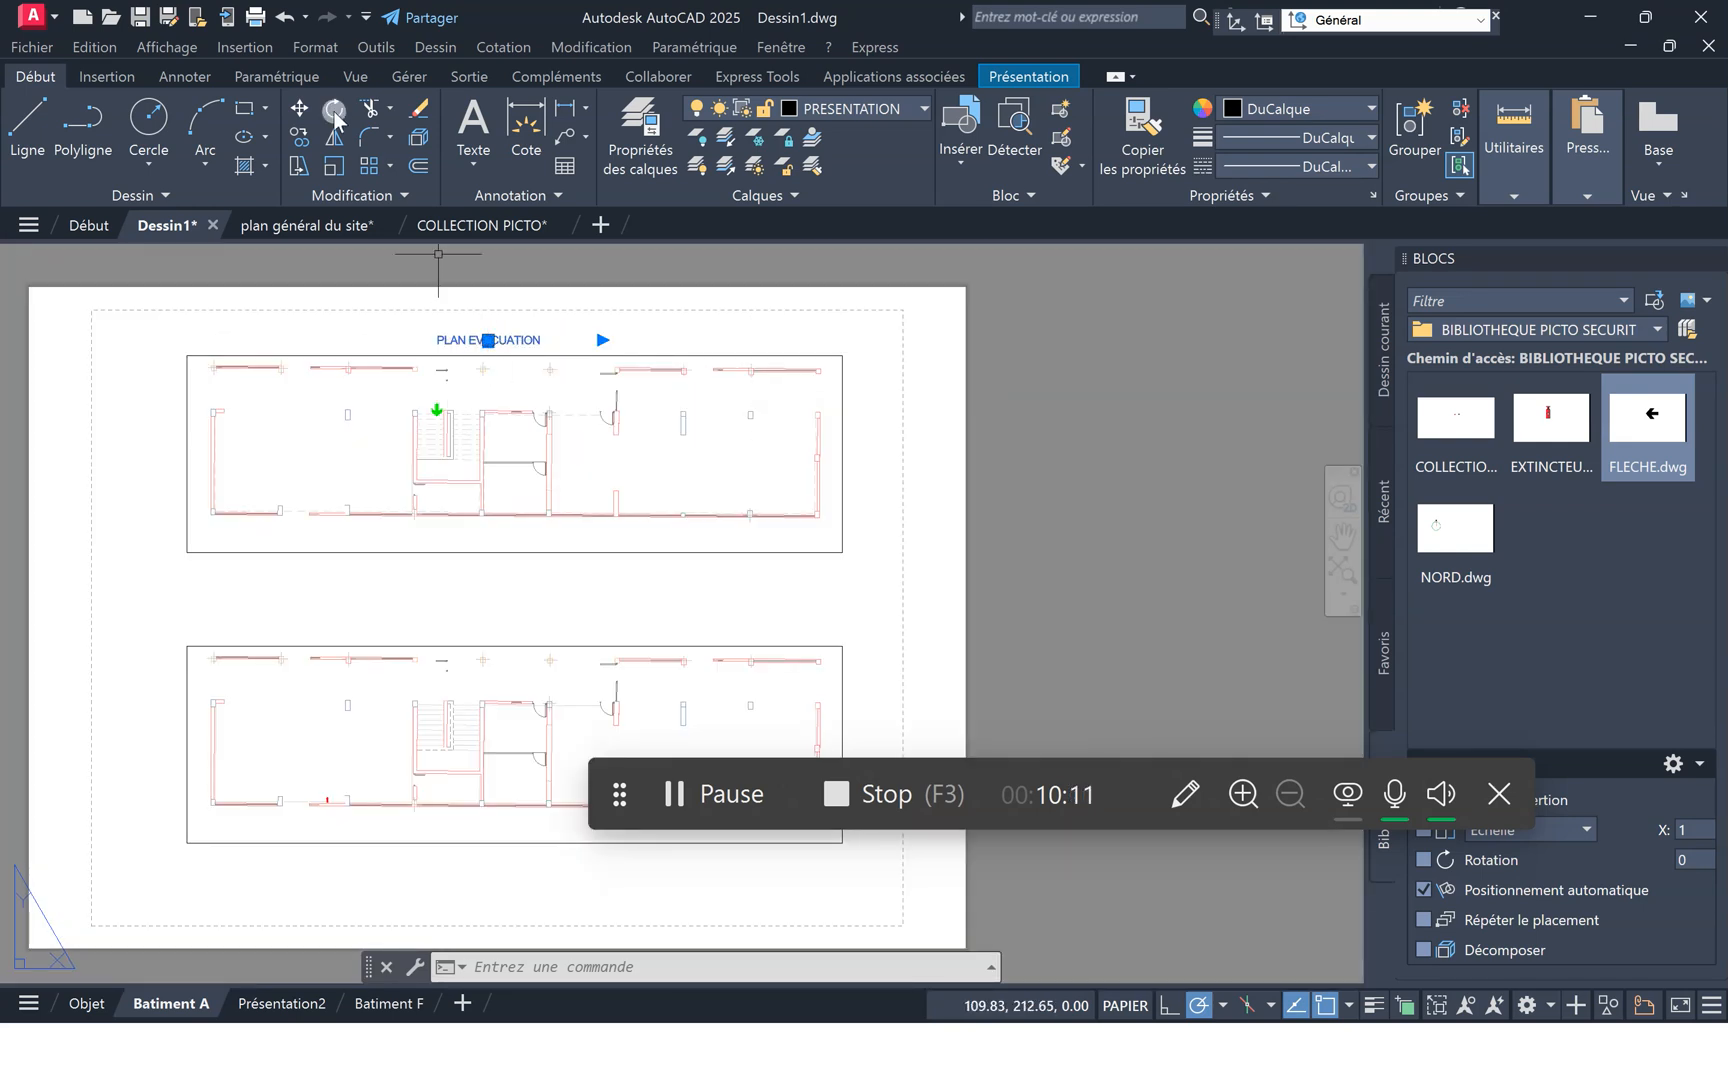
left_click(299, 137)
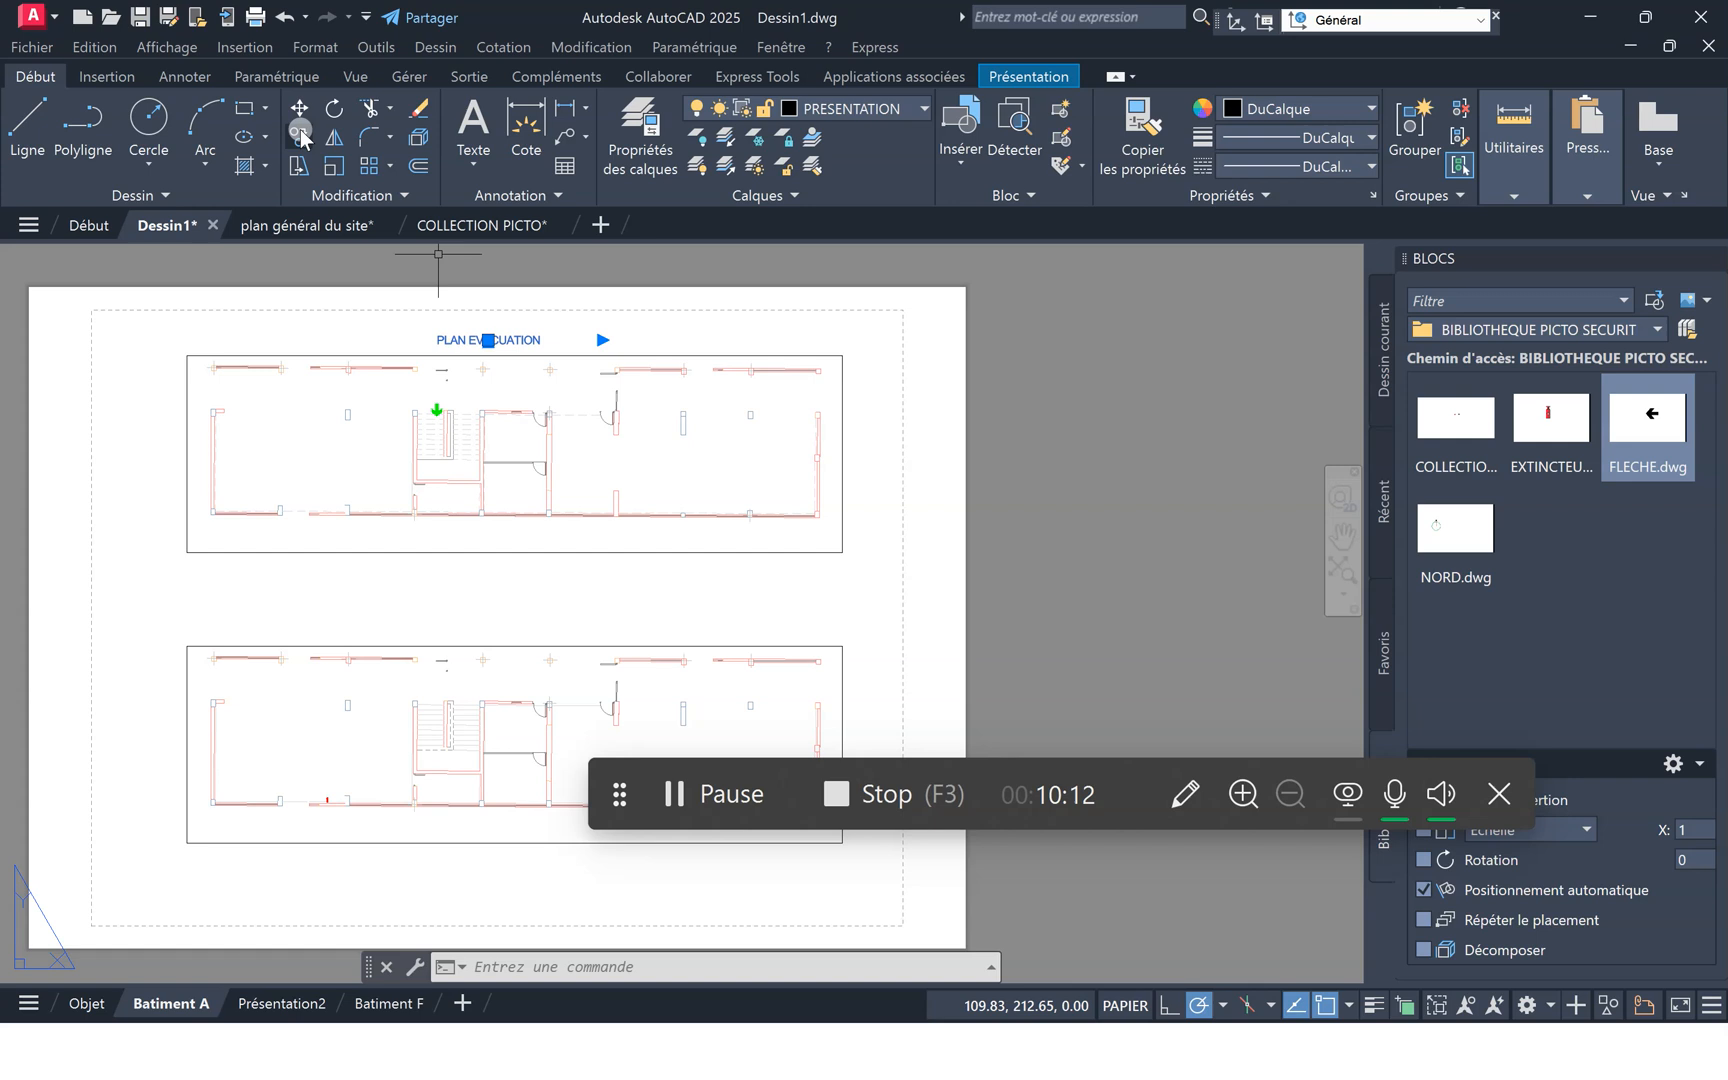
left_click(484, 342)
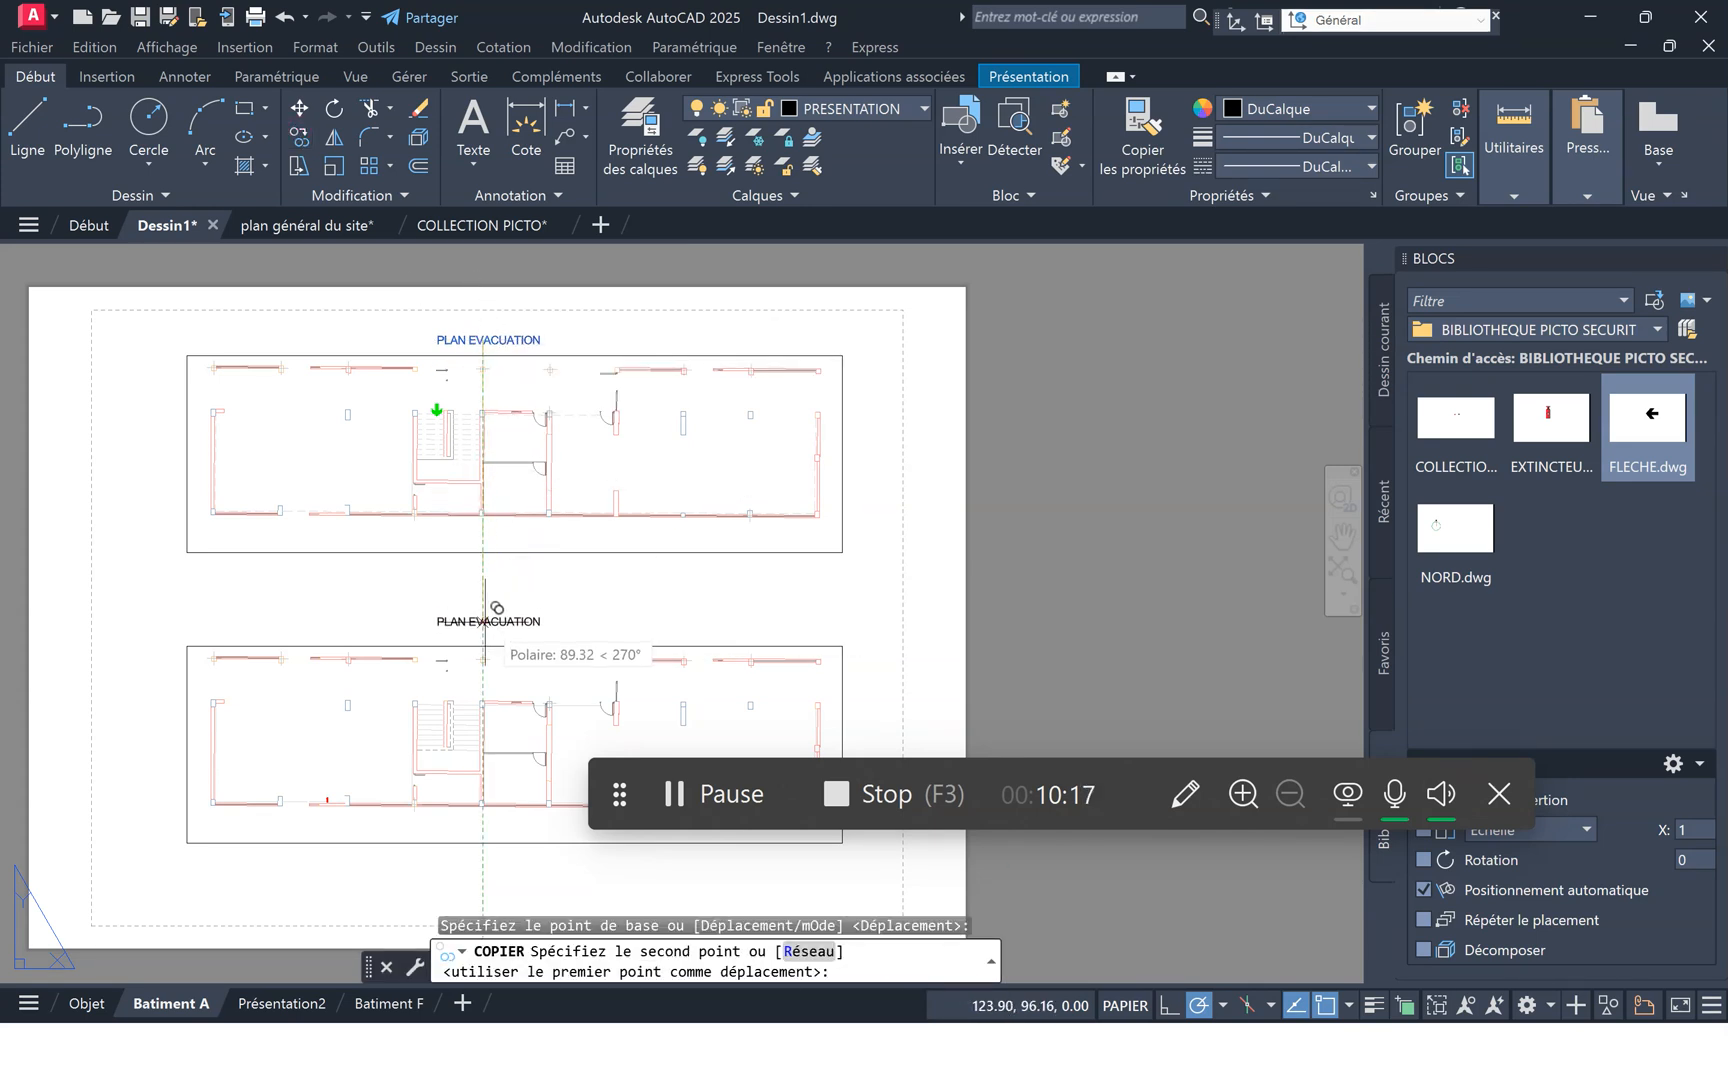
left_click(484, 621)
key("Escape")
Change the lower viewport's title to PLAN EXTINCTEURS.
scroll(497, 622, "up", 2)
scroll(484, 618, "up", 4)
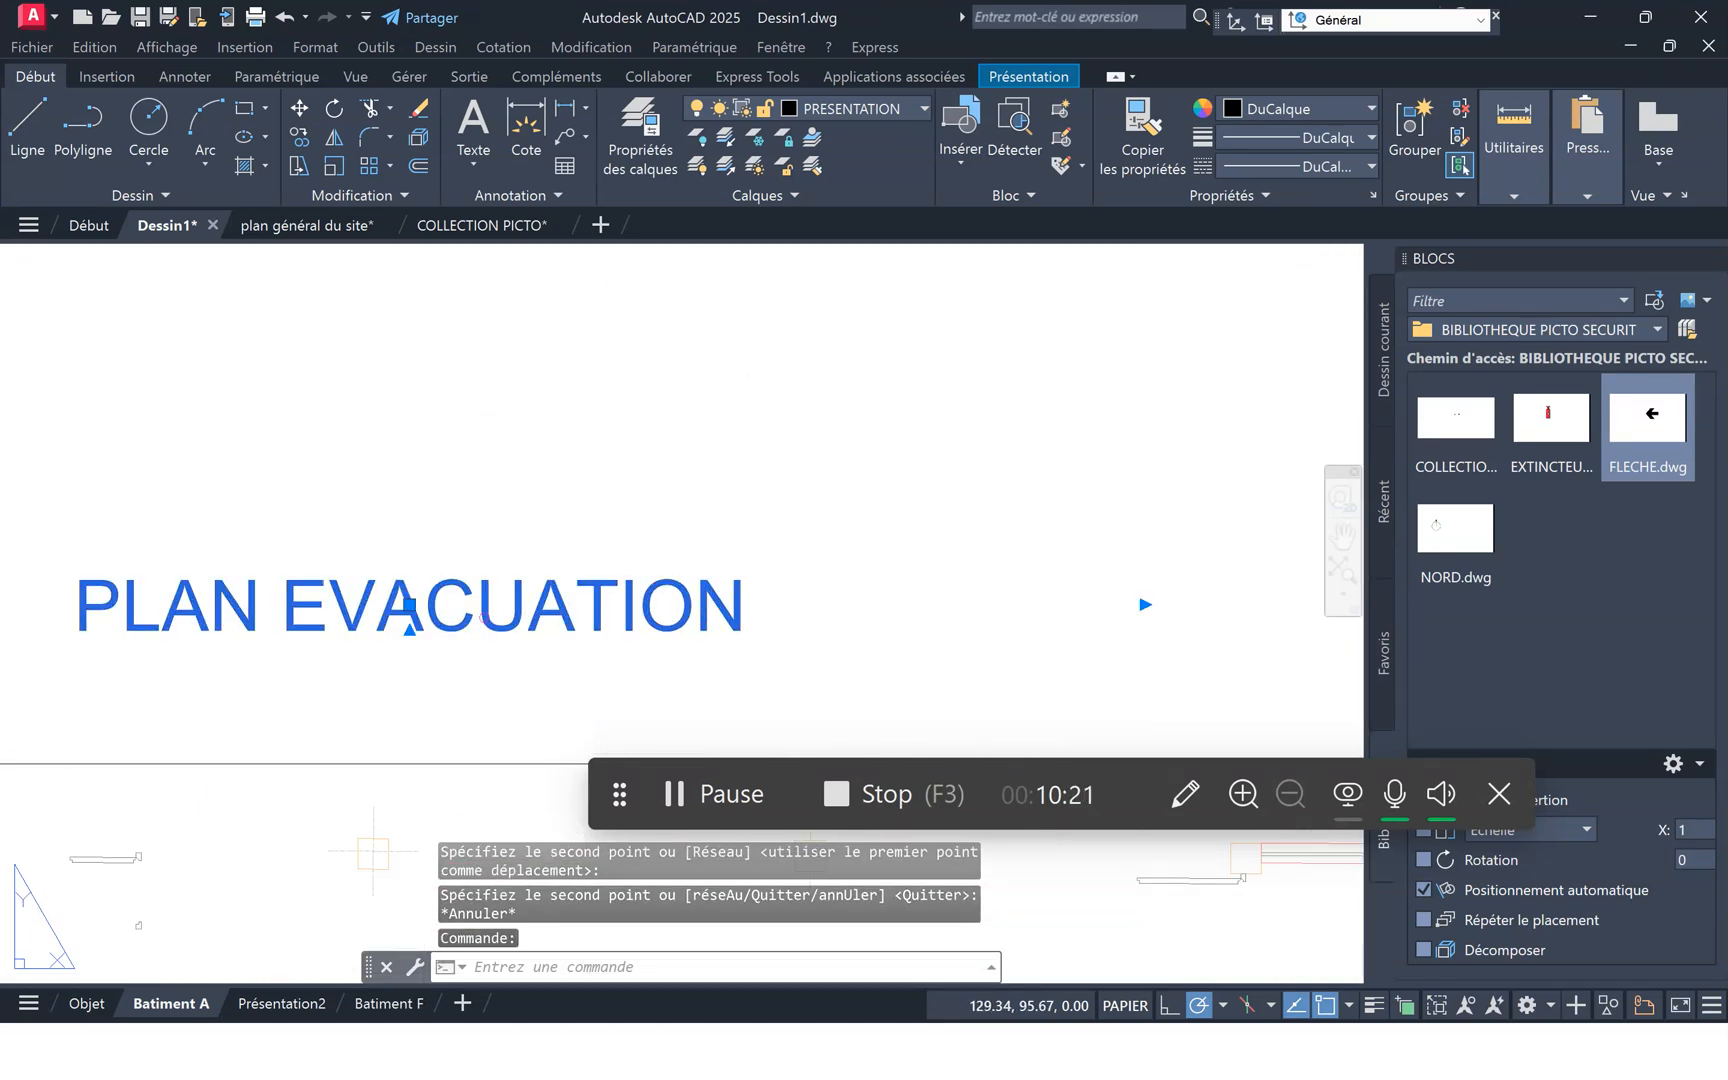
double_click(481, 616)
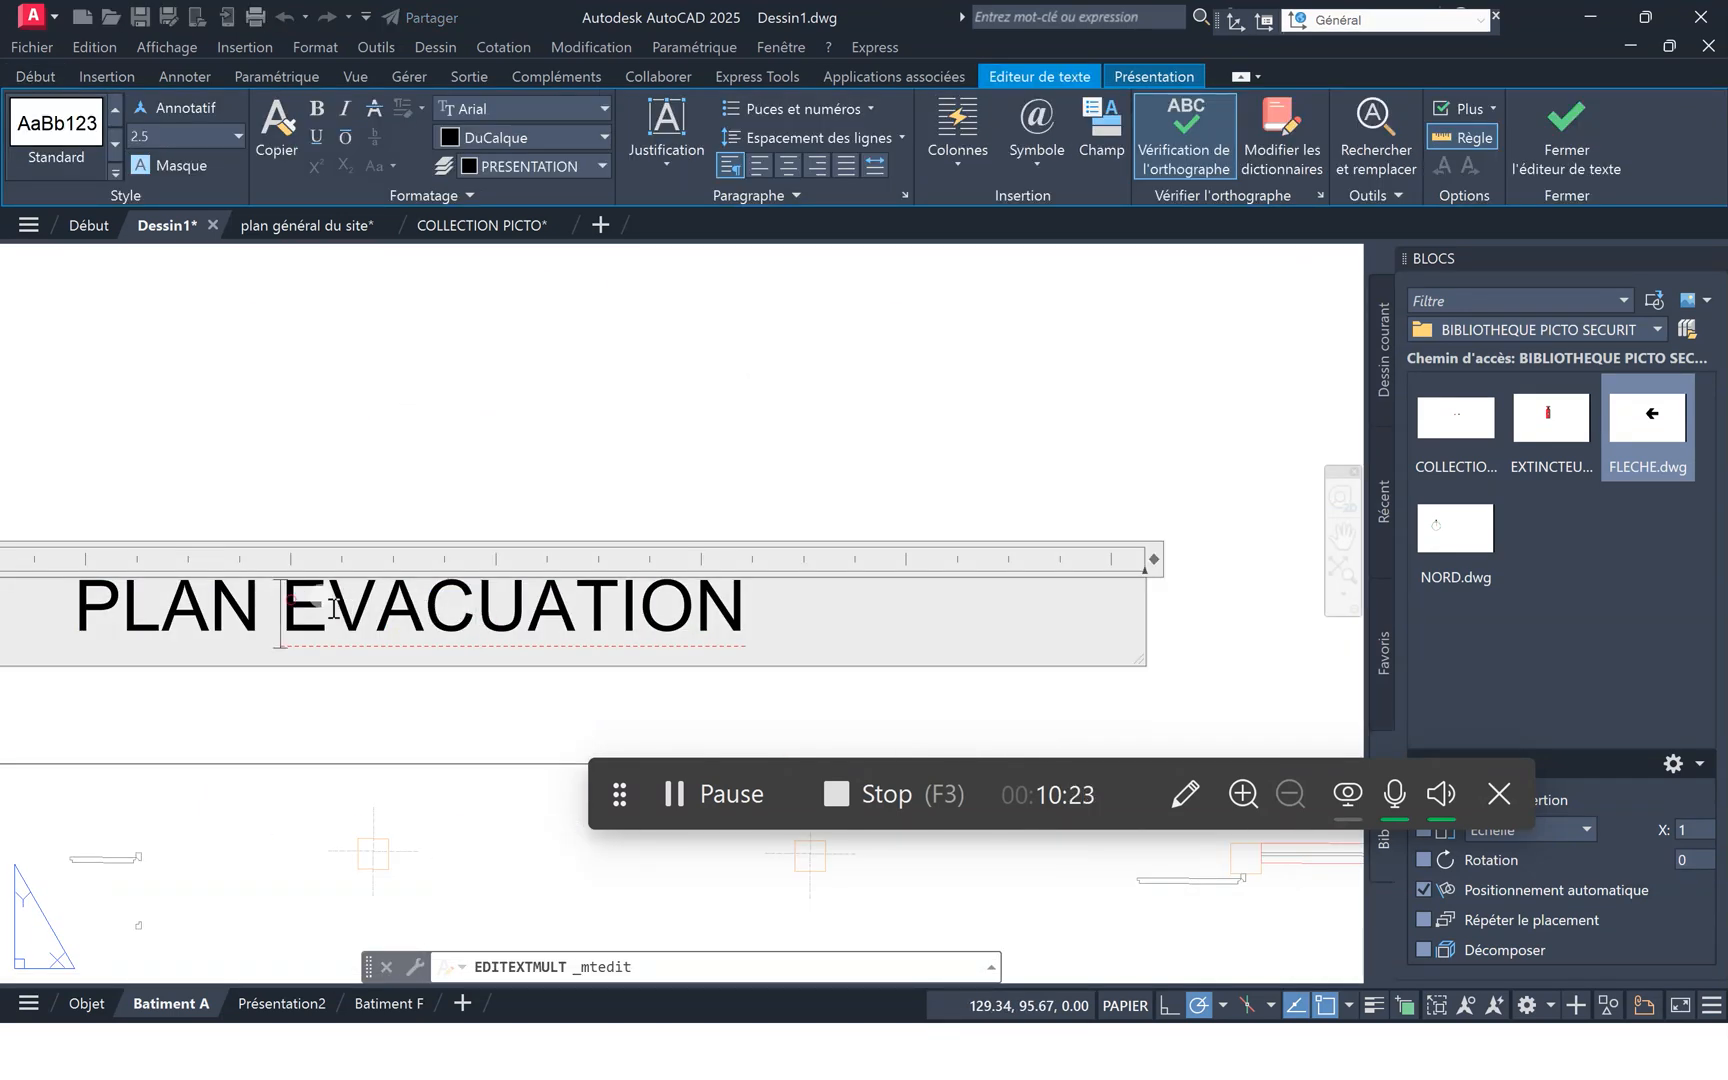
left_click_drag(285, 603, 778, 609)
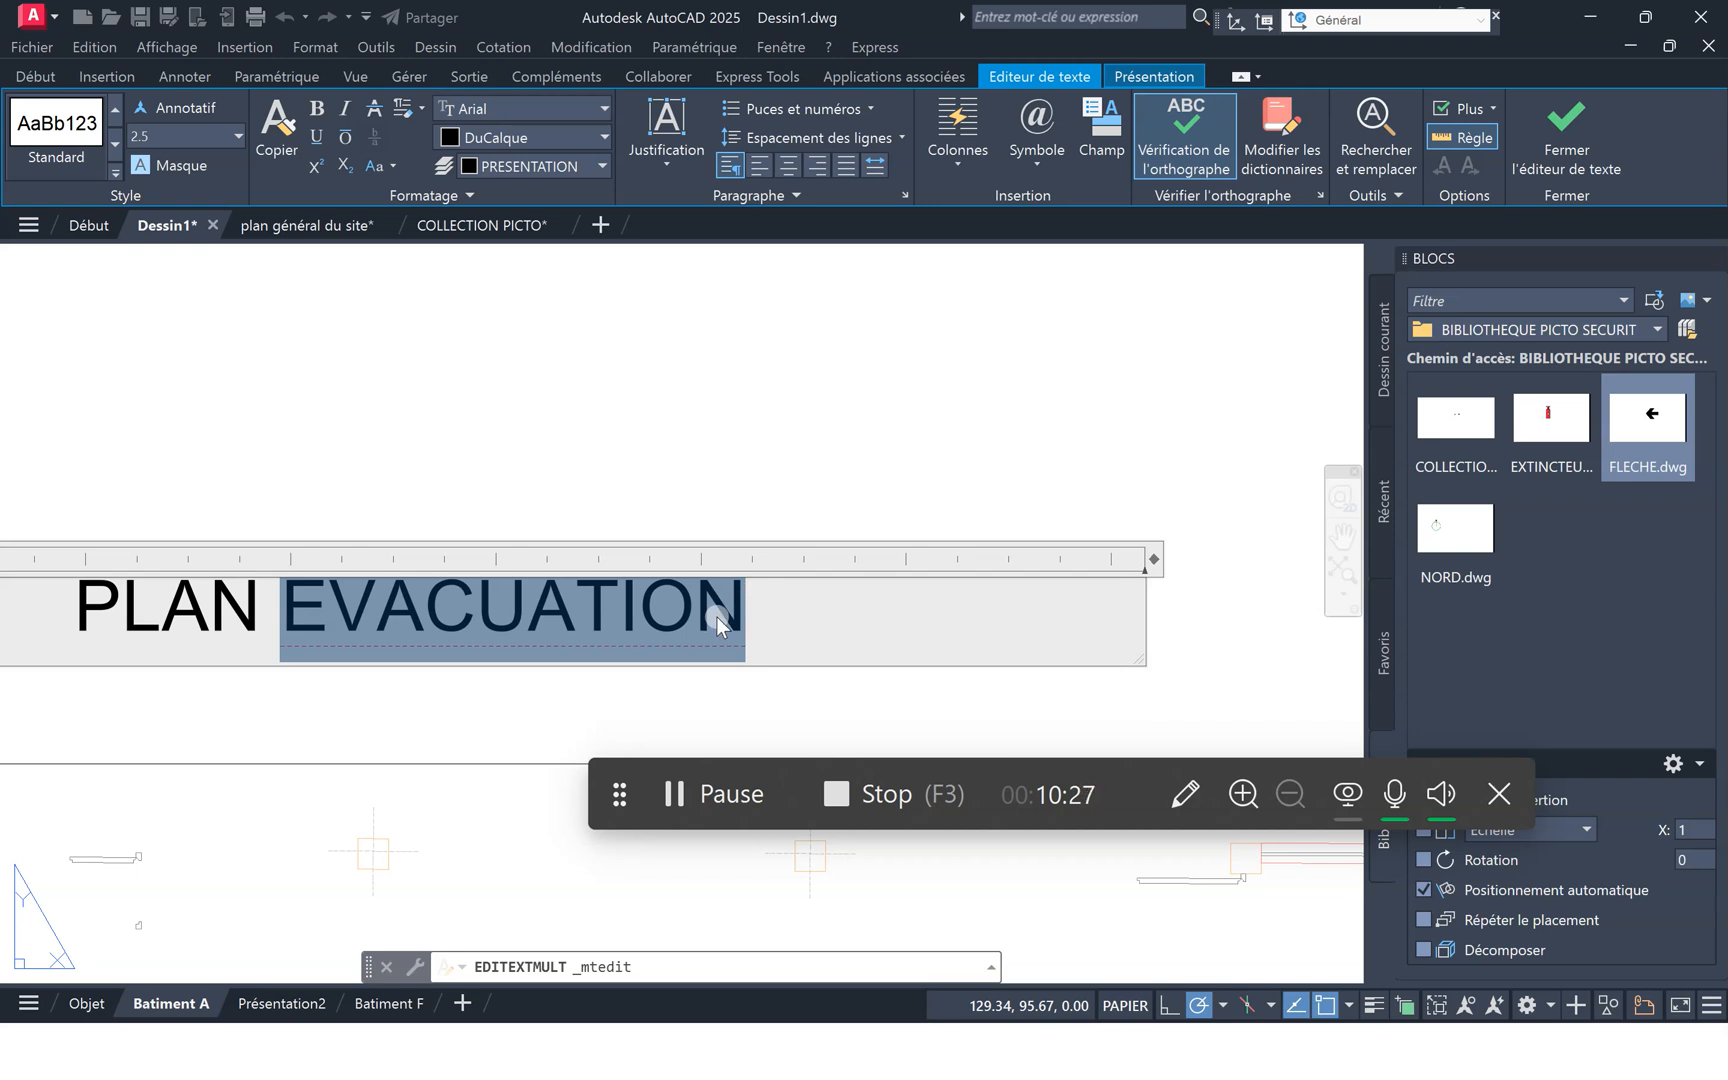
type("EXTINCTEURS")
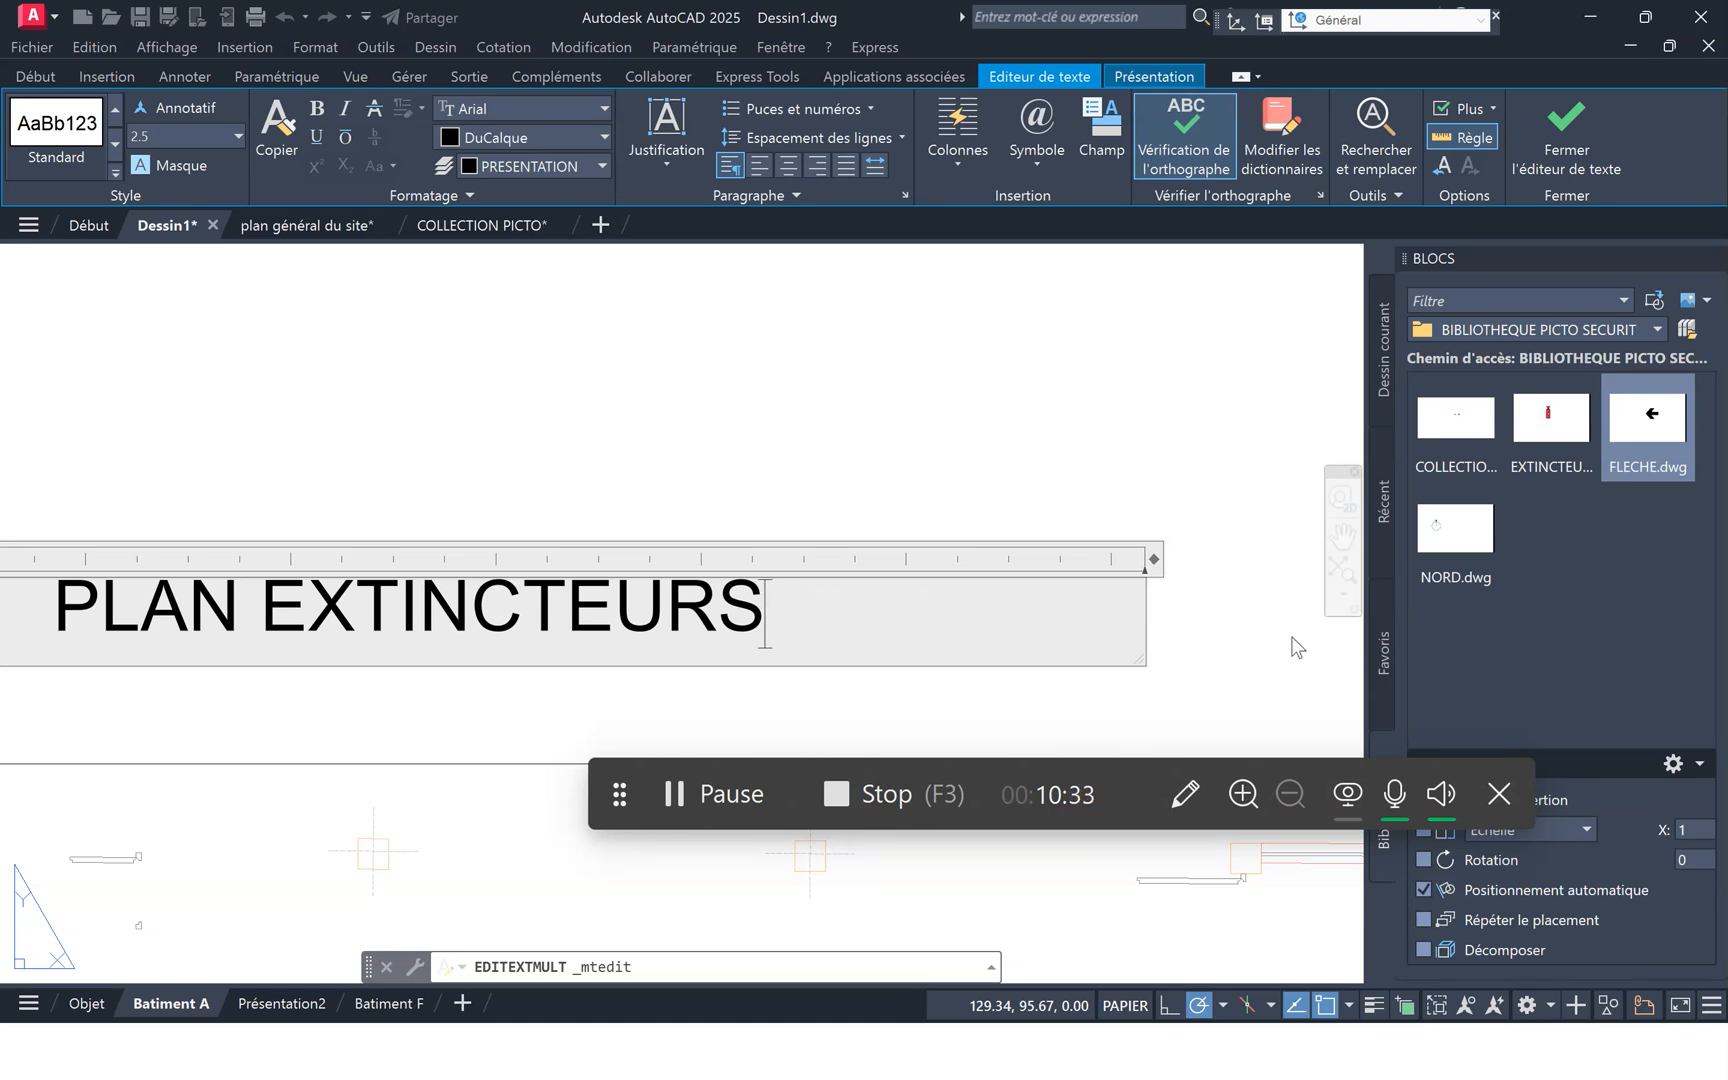
left_click(1232, 628)
scroll(818, 540, "down", 10)
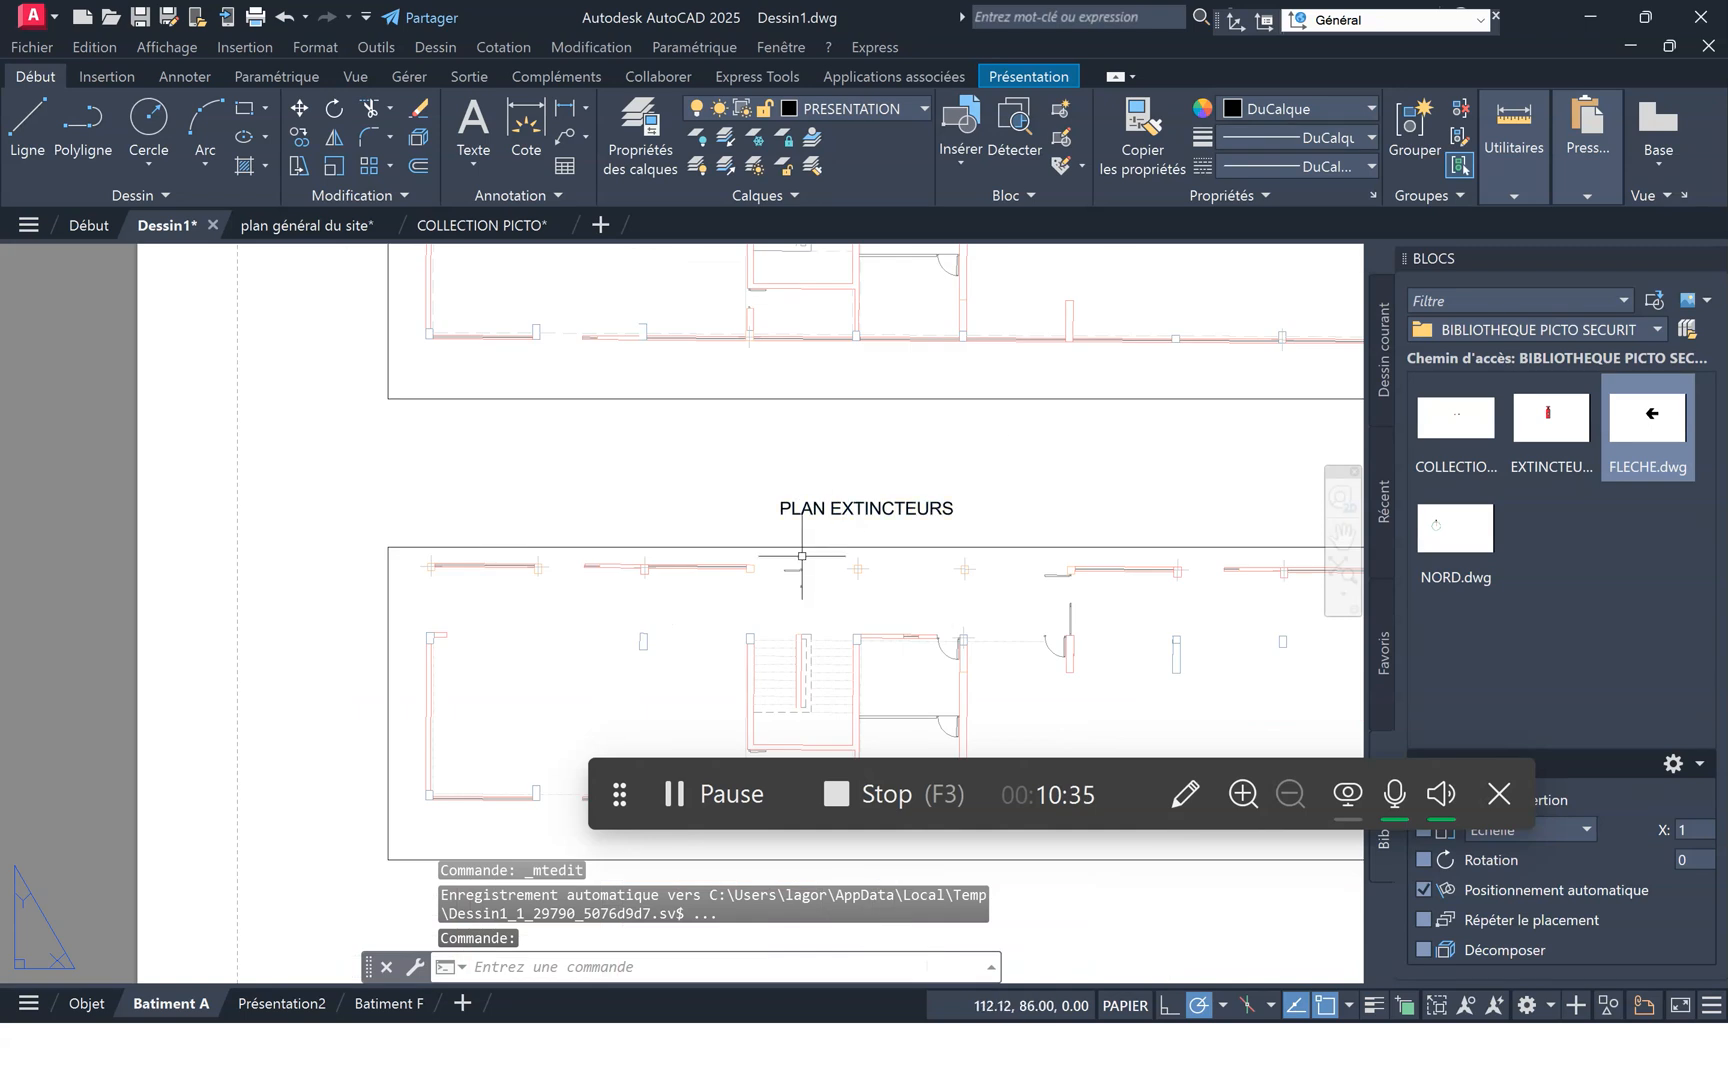
middle_click_drag(700, 575, 525, 512)
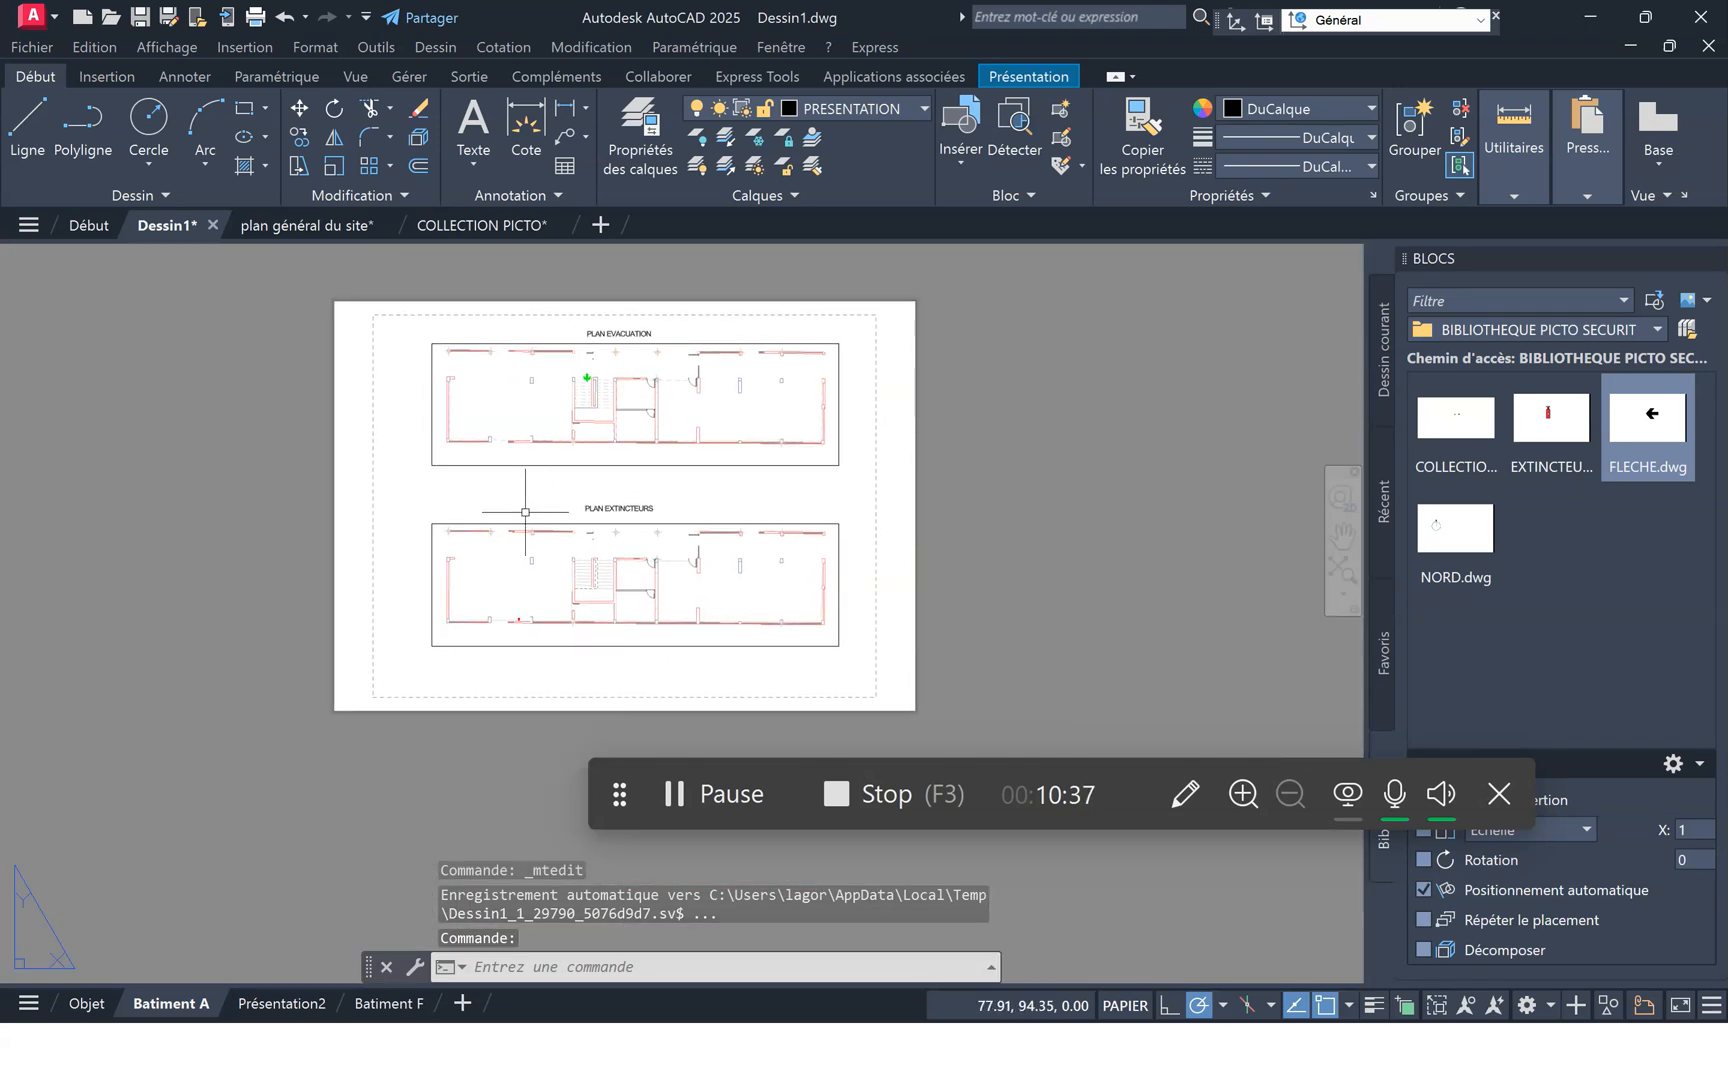
Switch to the Batiment F layout and check the layer of the evacuation arrow in its viewport.
left_click(389, 1004)
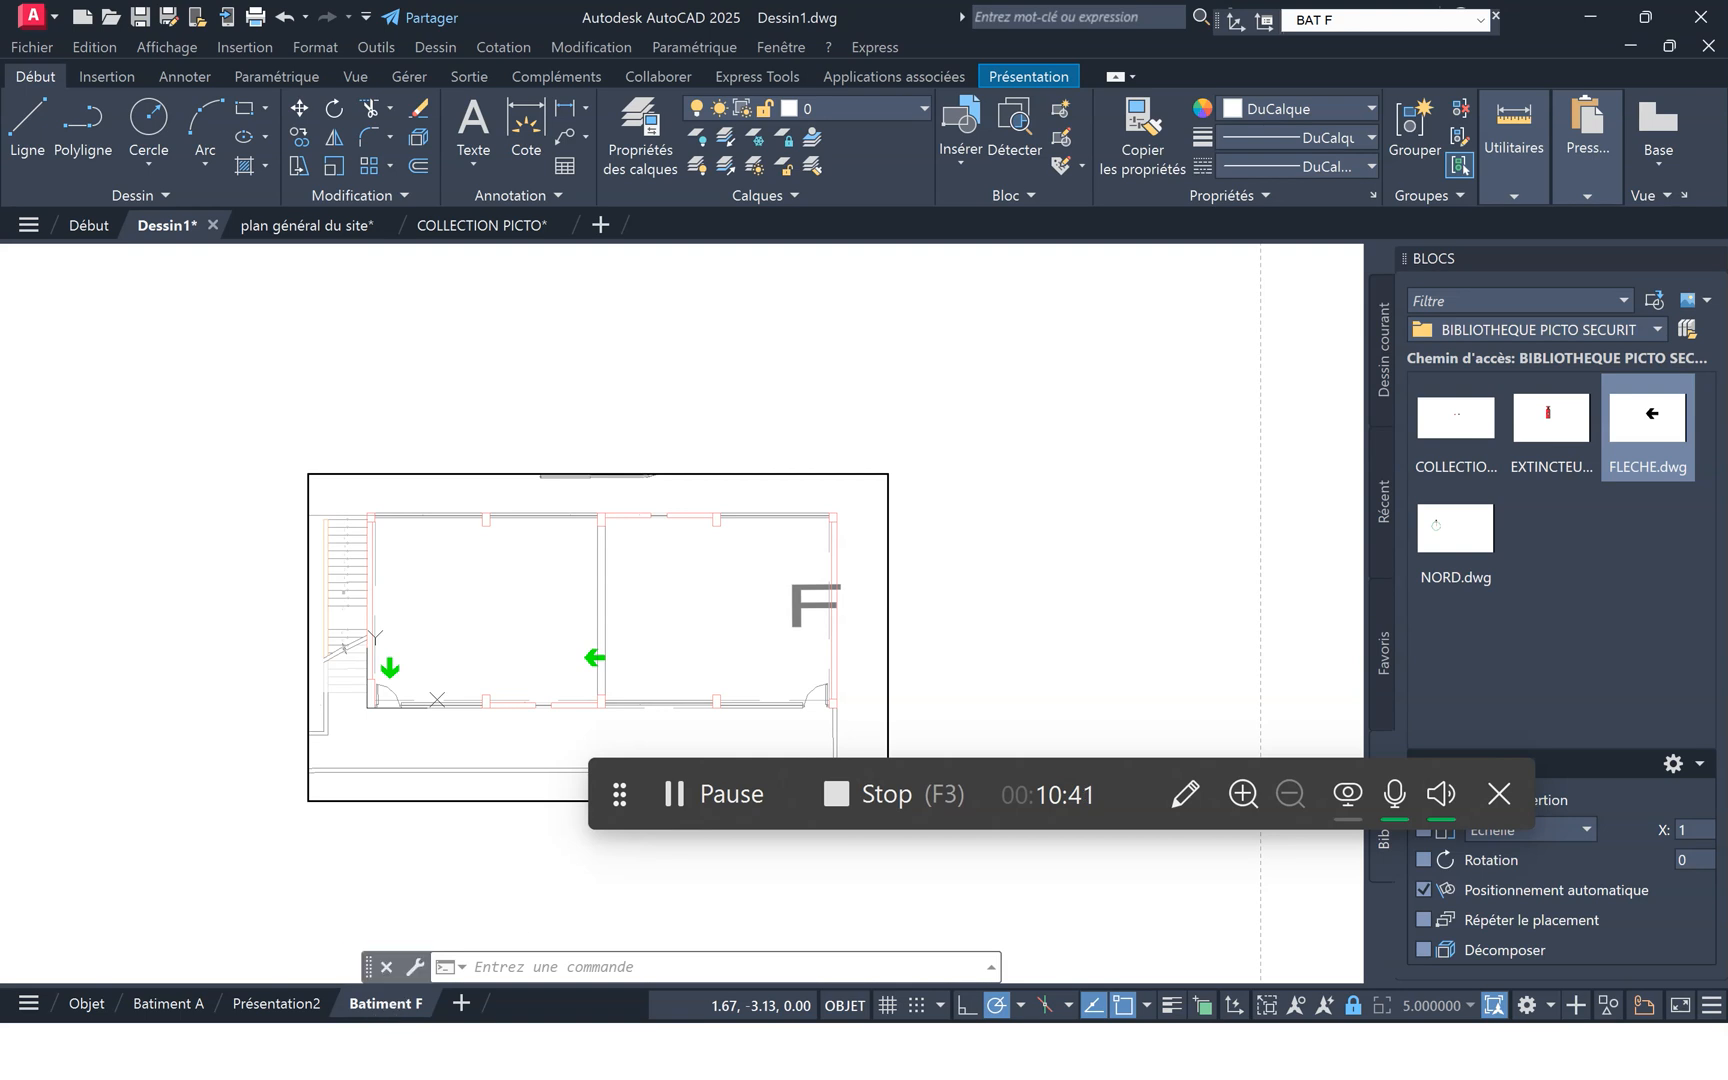
scroll(583, 388, "down", 2)
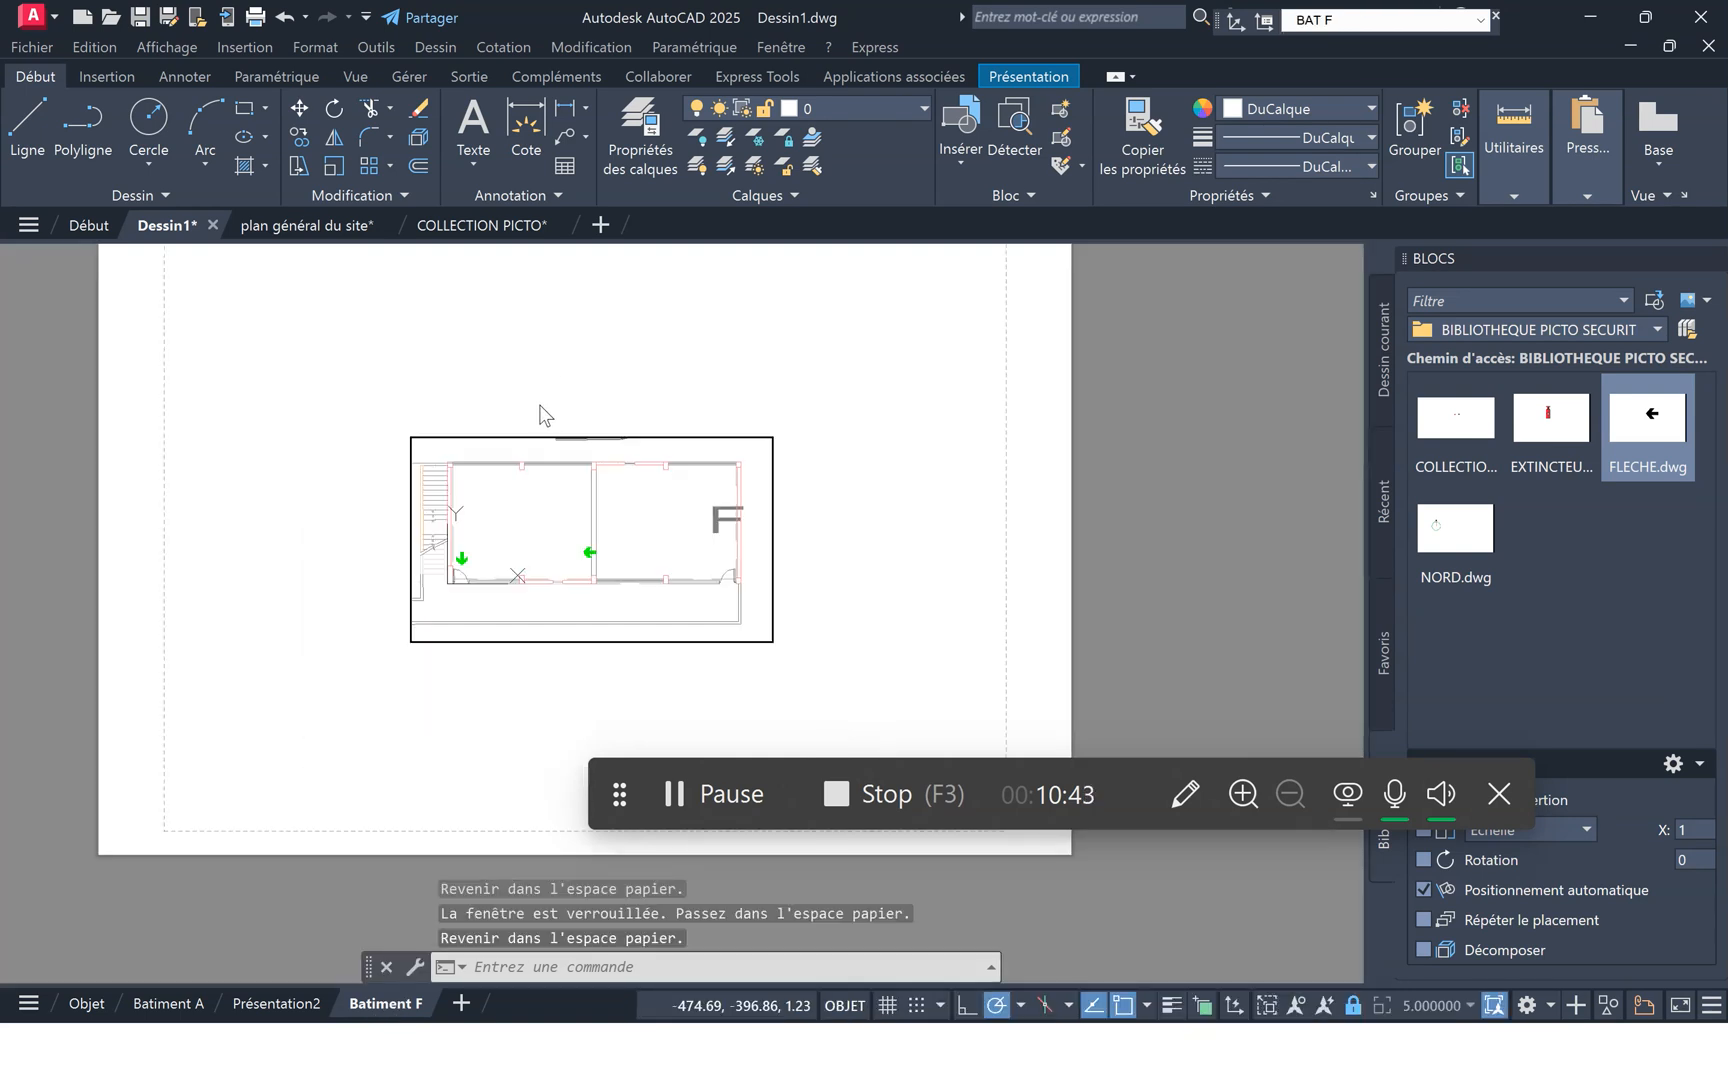
scroll(544, 396, "up", 2)
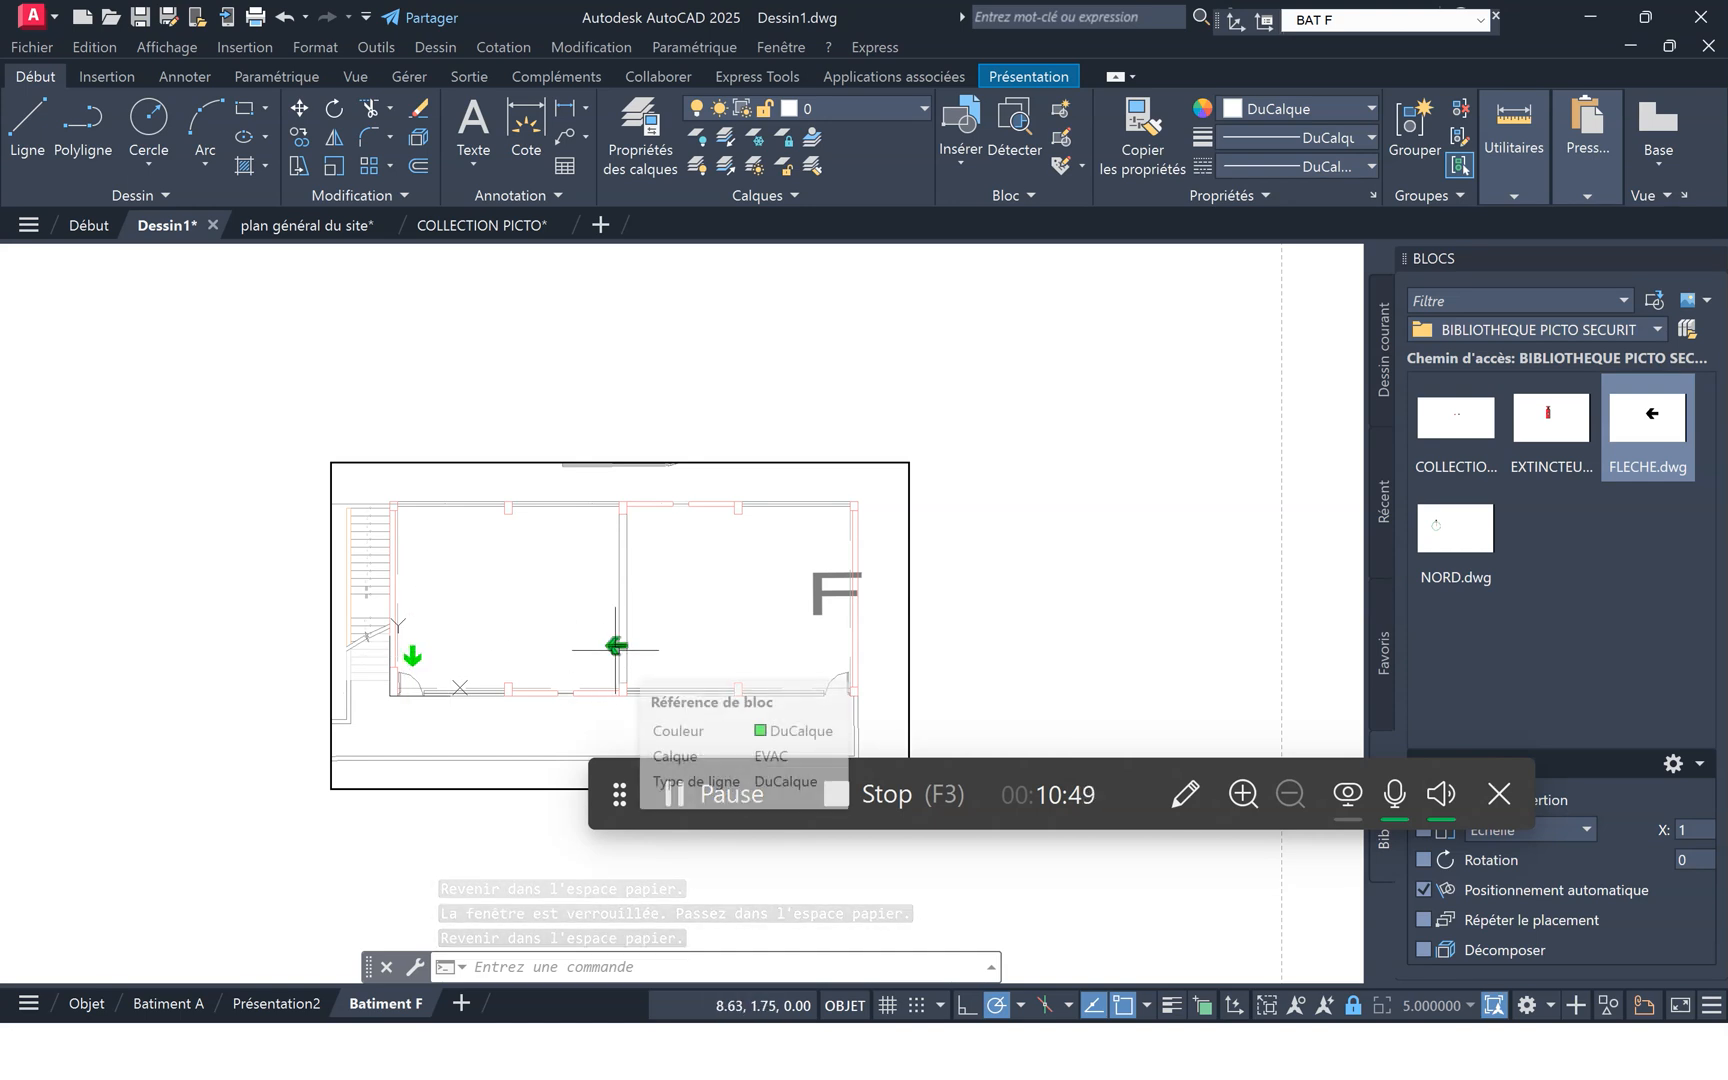
left_click(726, 483)
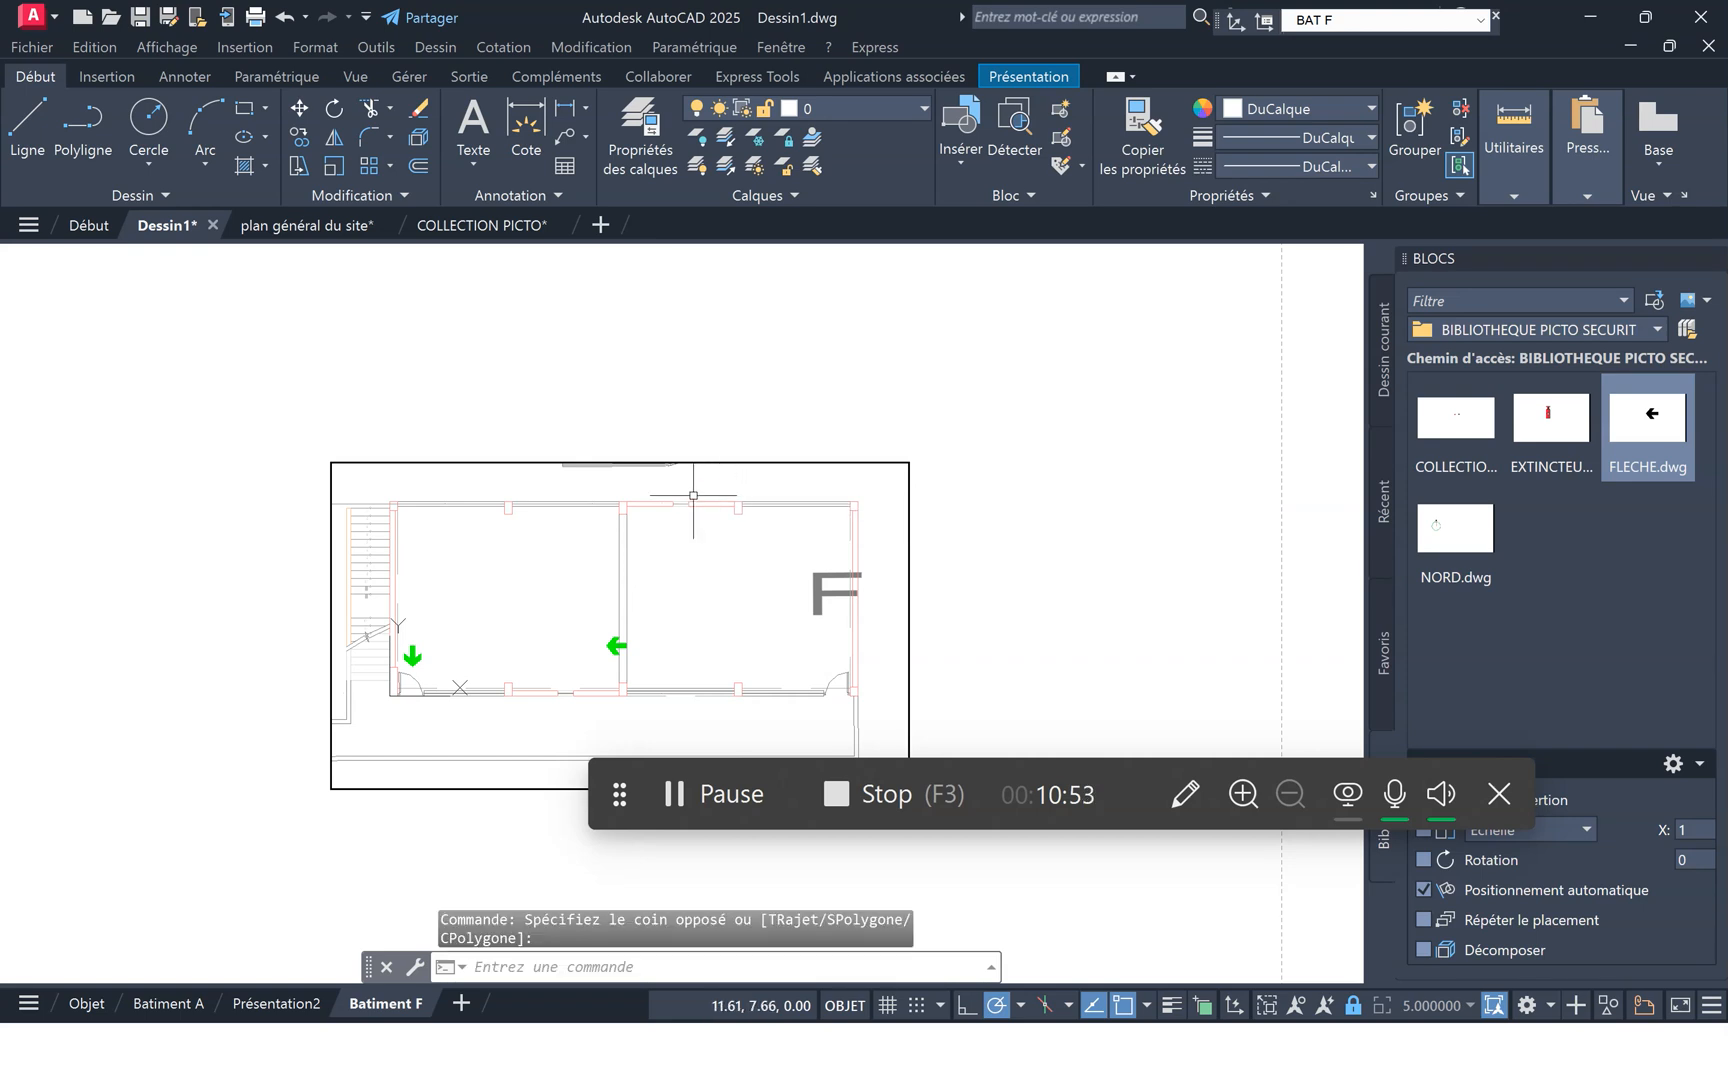
Thaw the EQ_EXTINCT layer, then return to model space.
left_click(873, 109)
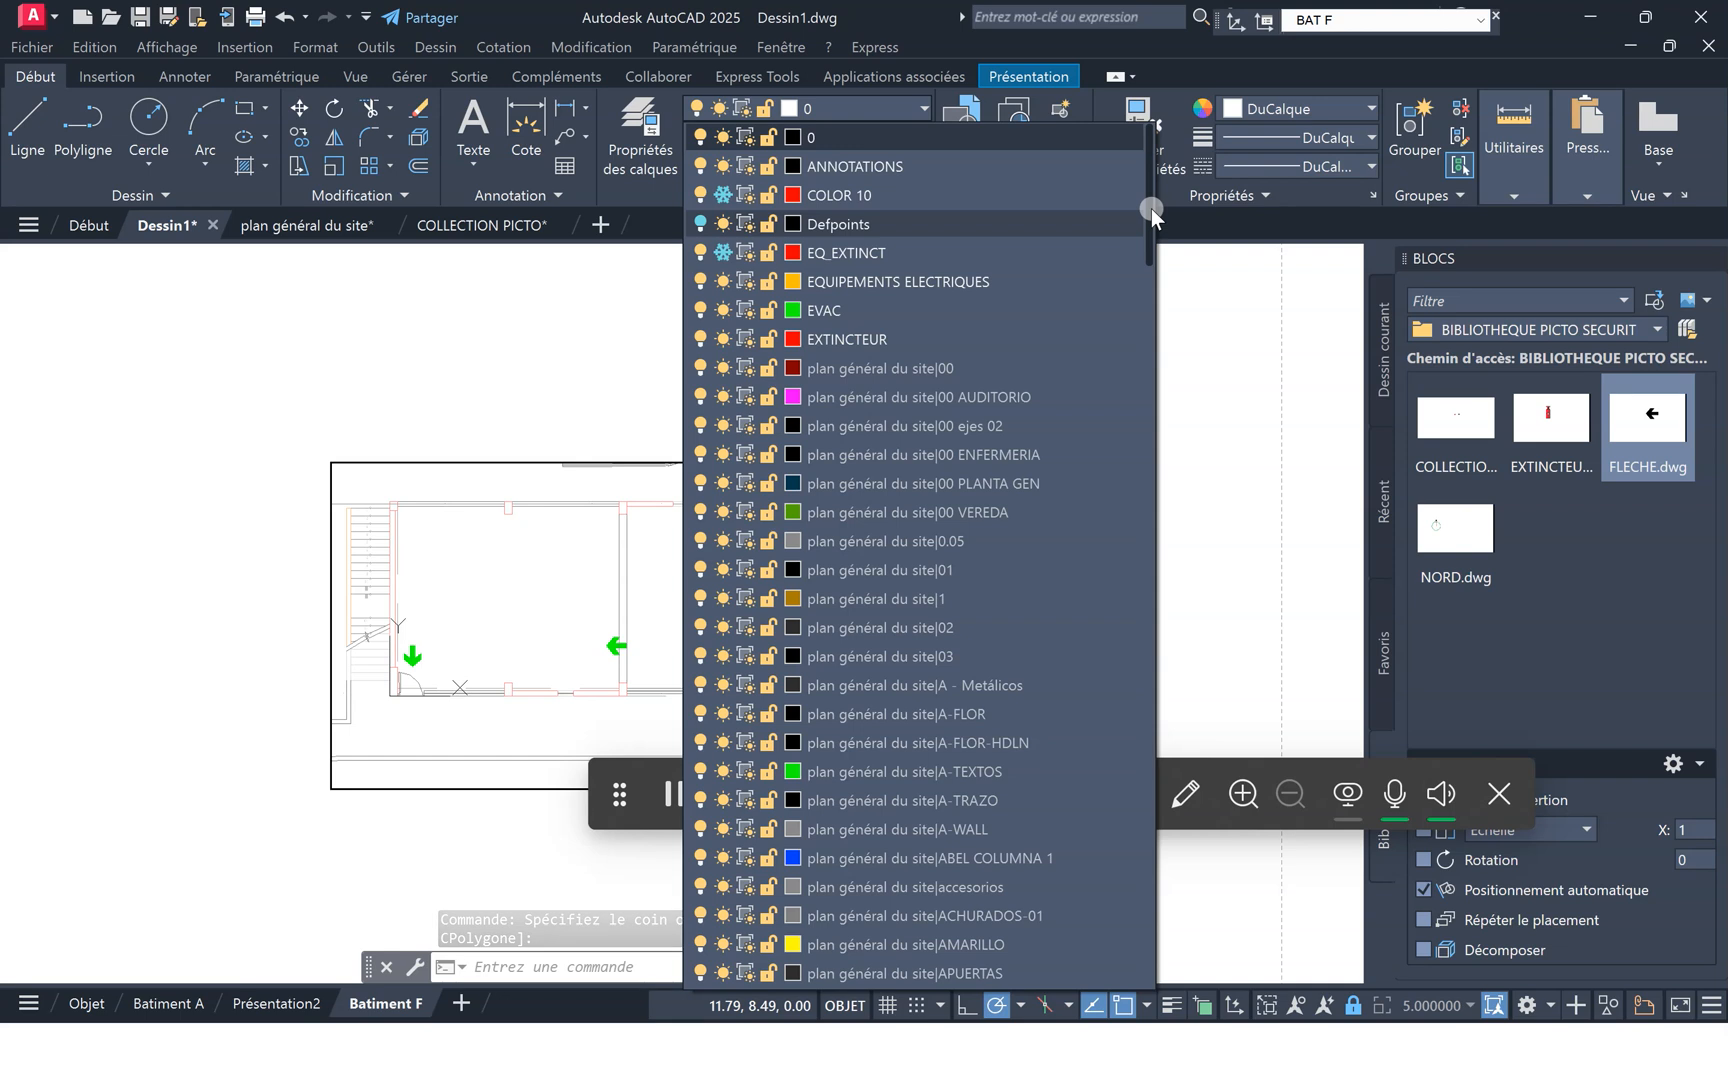
left_click(723, 252)
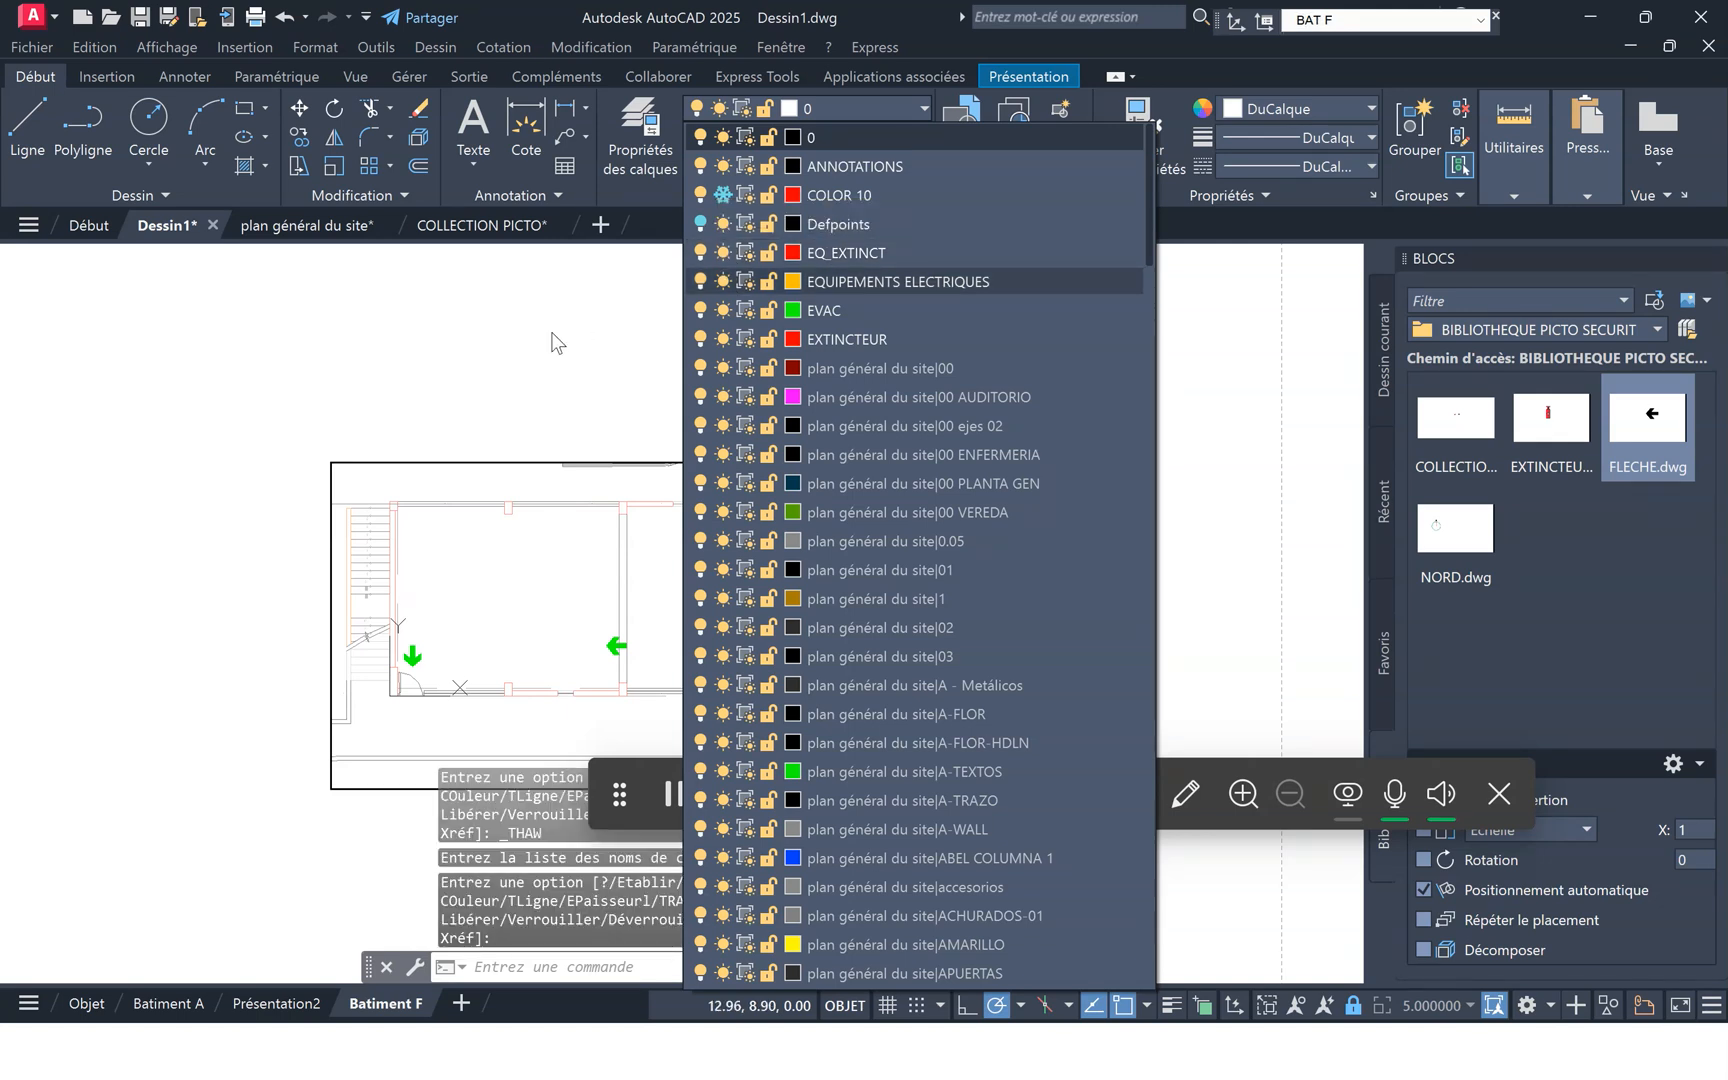
left_click(551, 333)
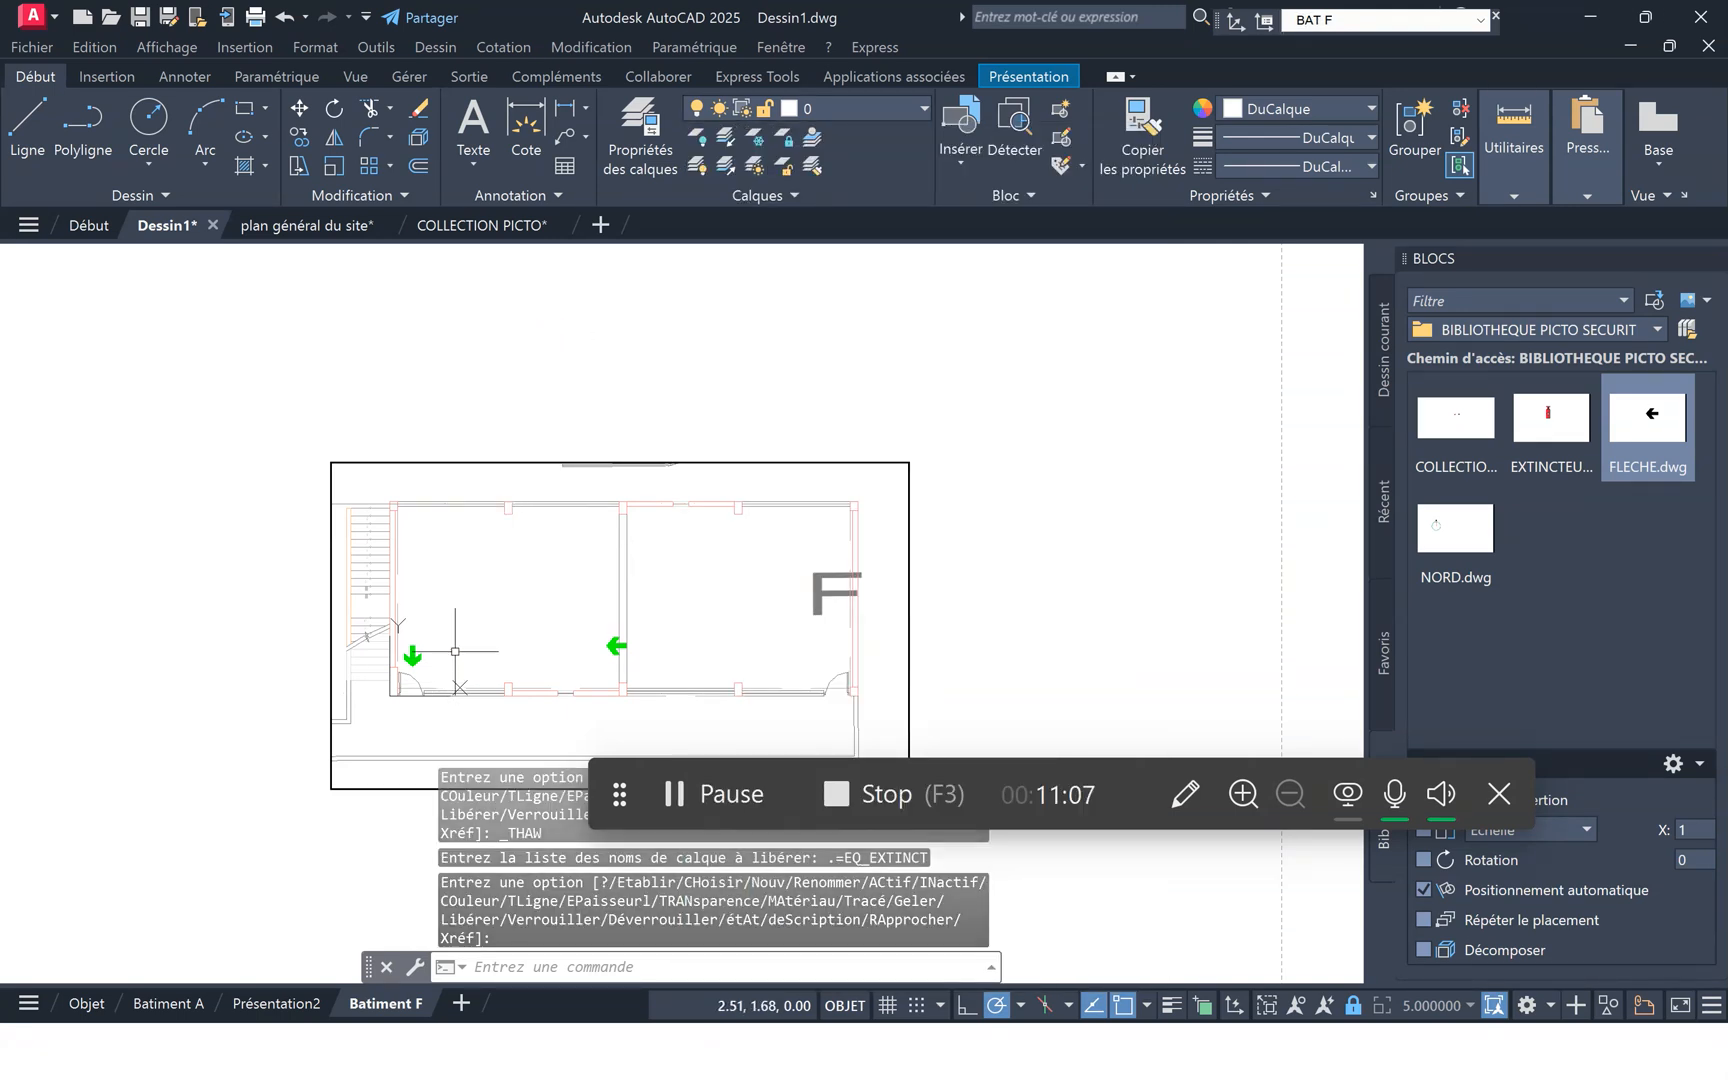
left_click(90, 1004)
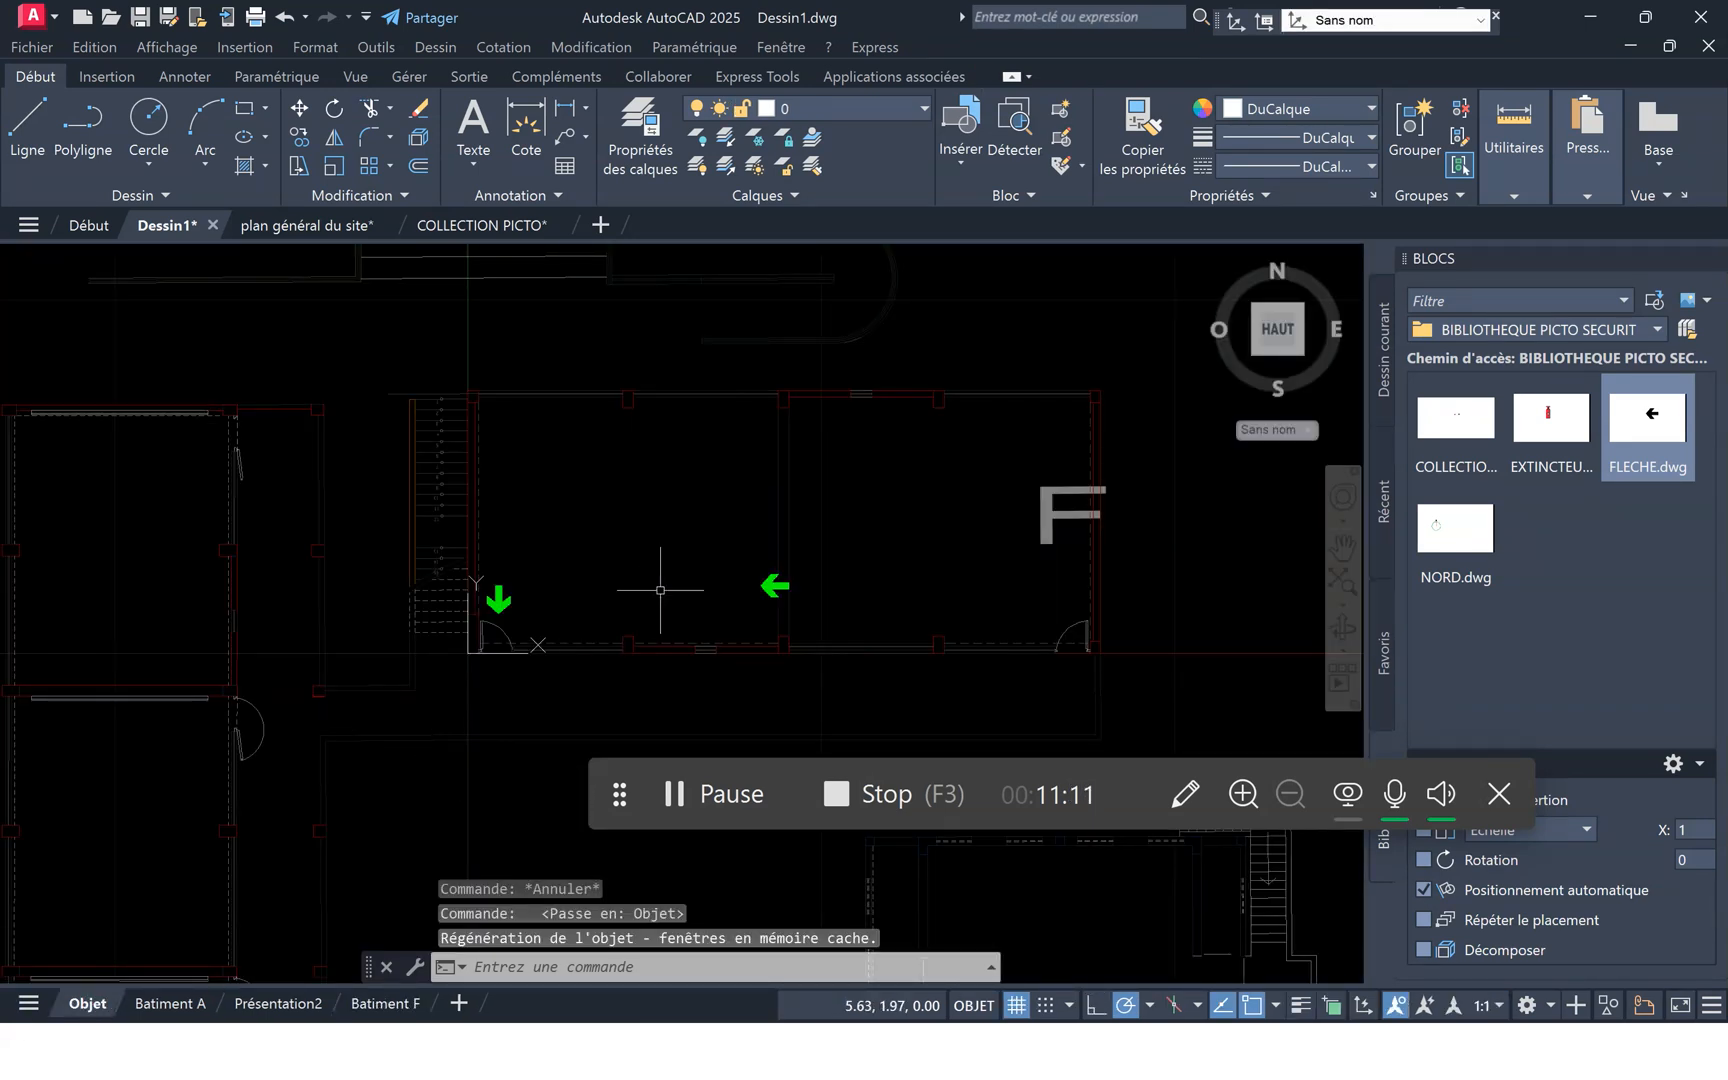
left_click(846, 107)
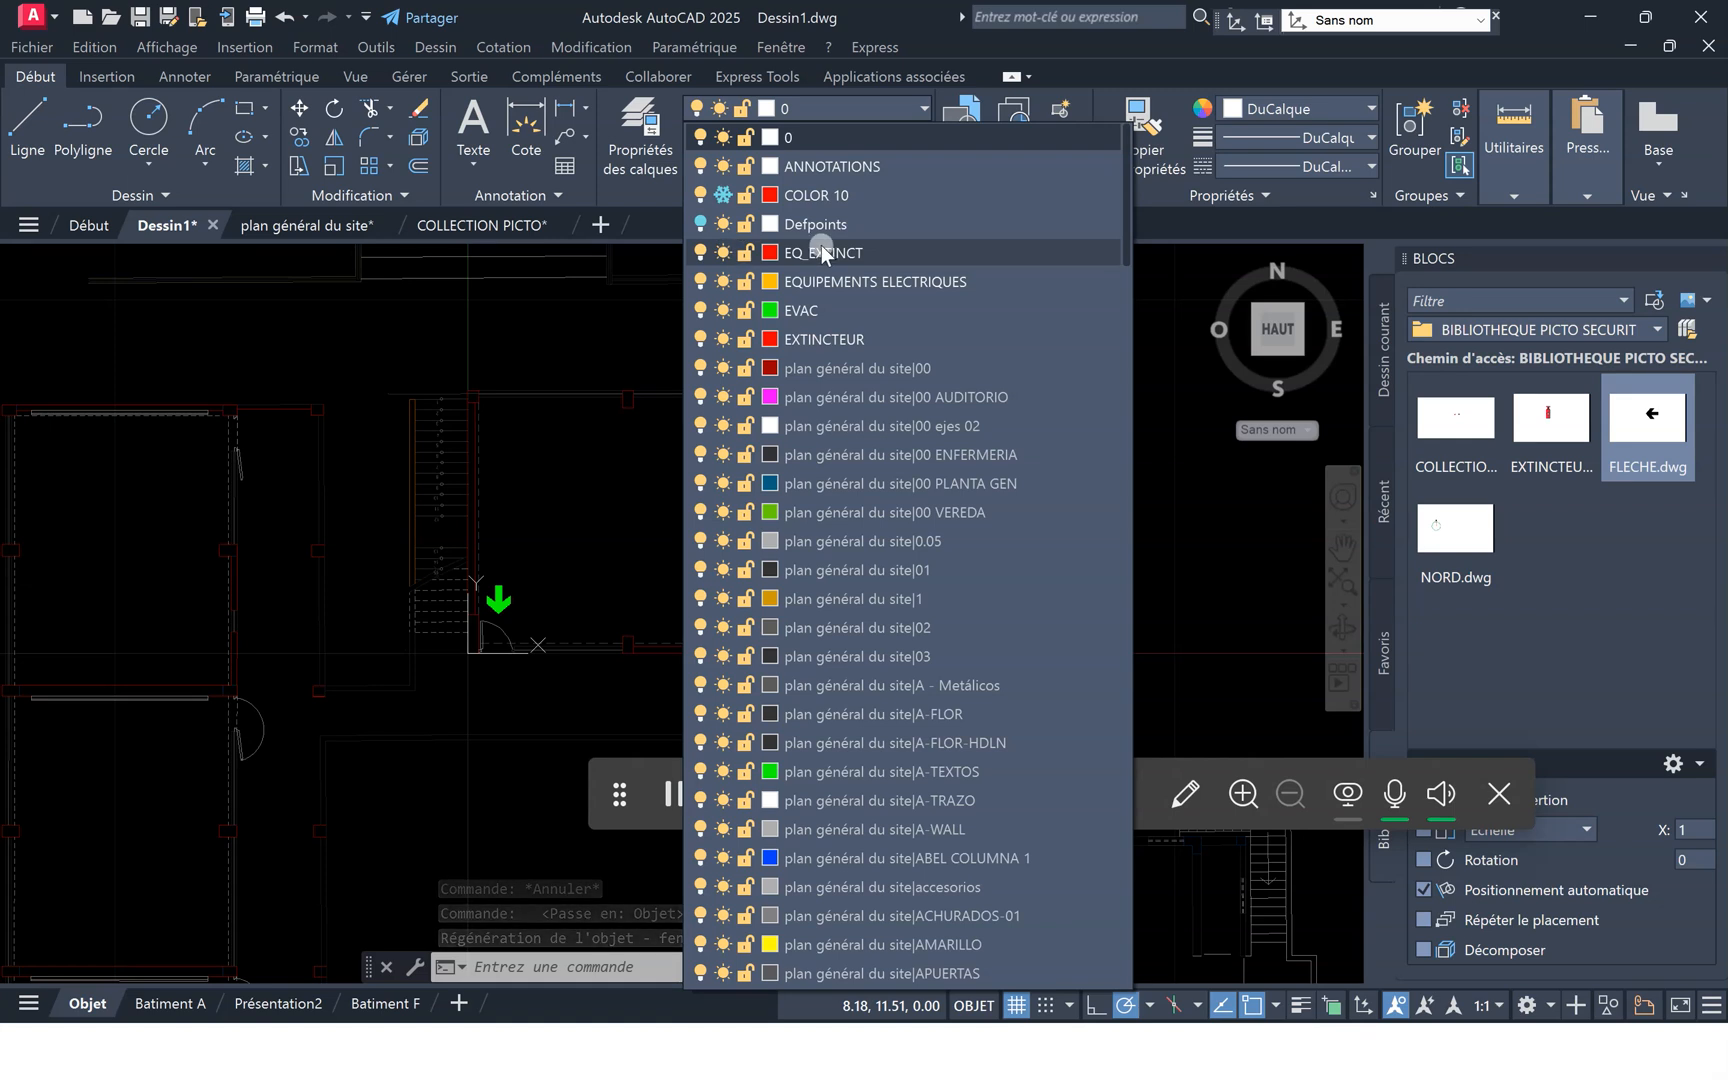
left_click(723, 196)
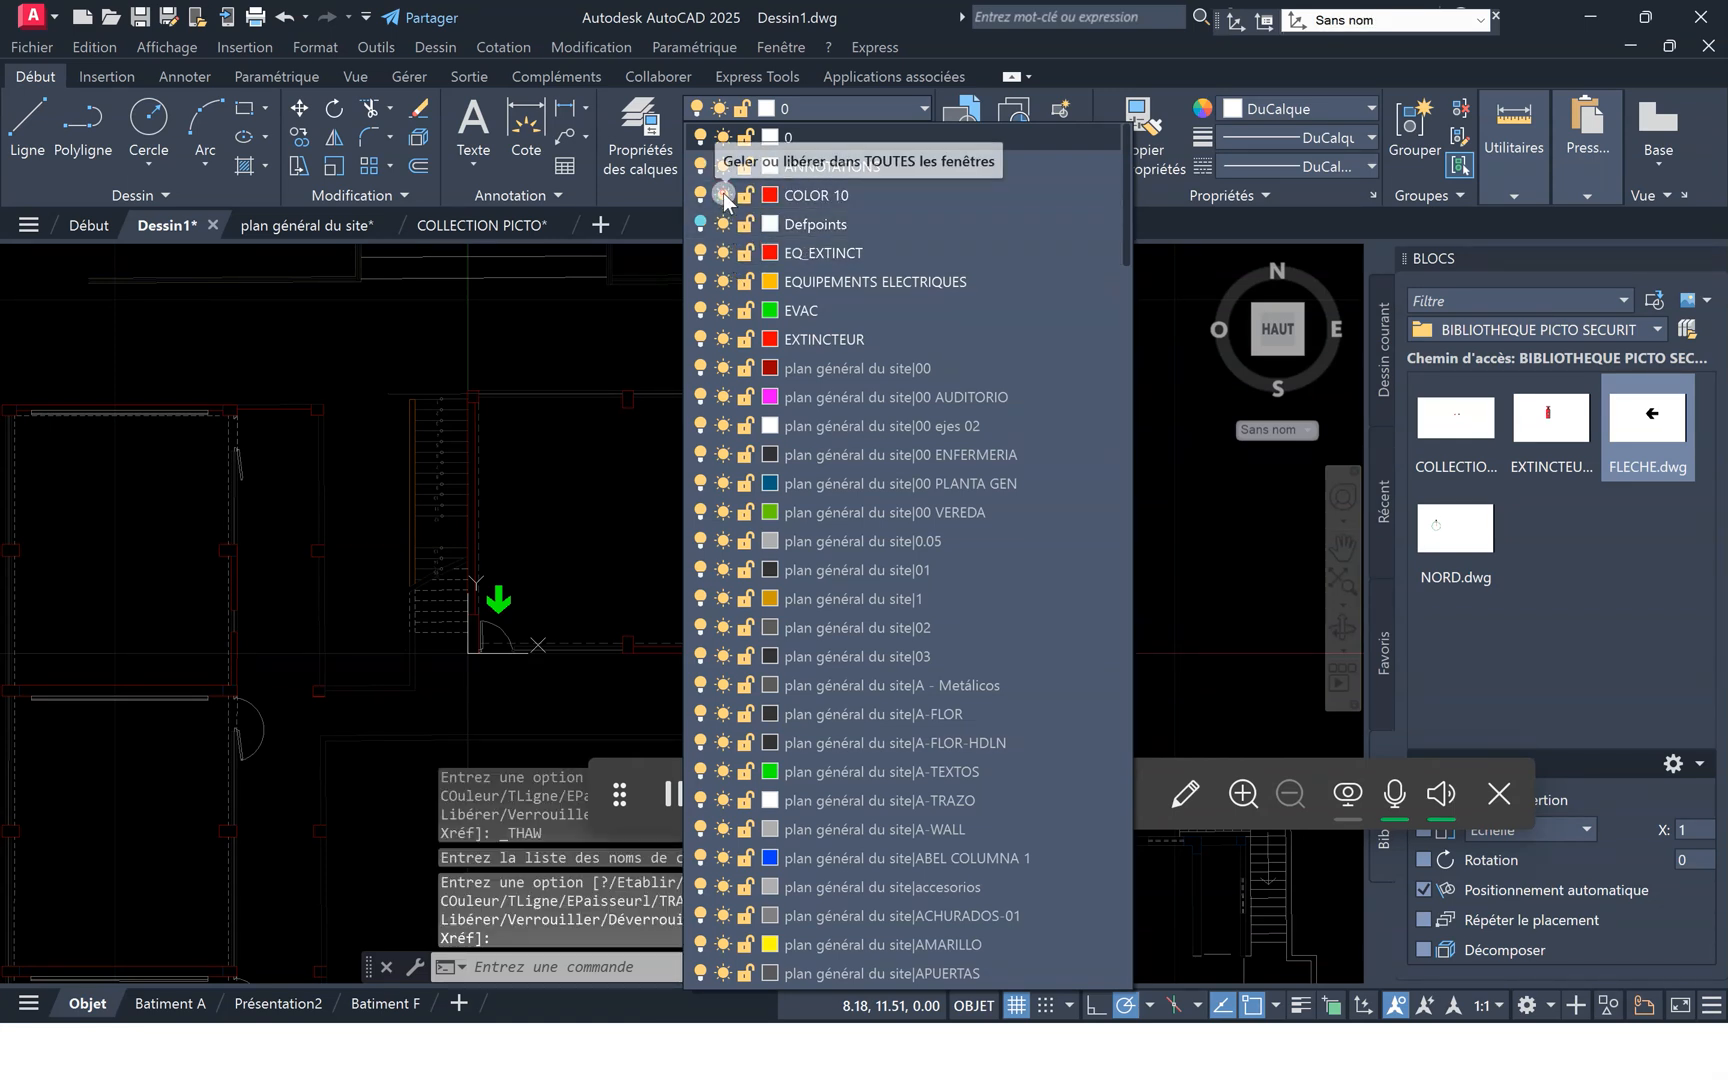
left_click(723, 196)
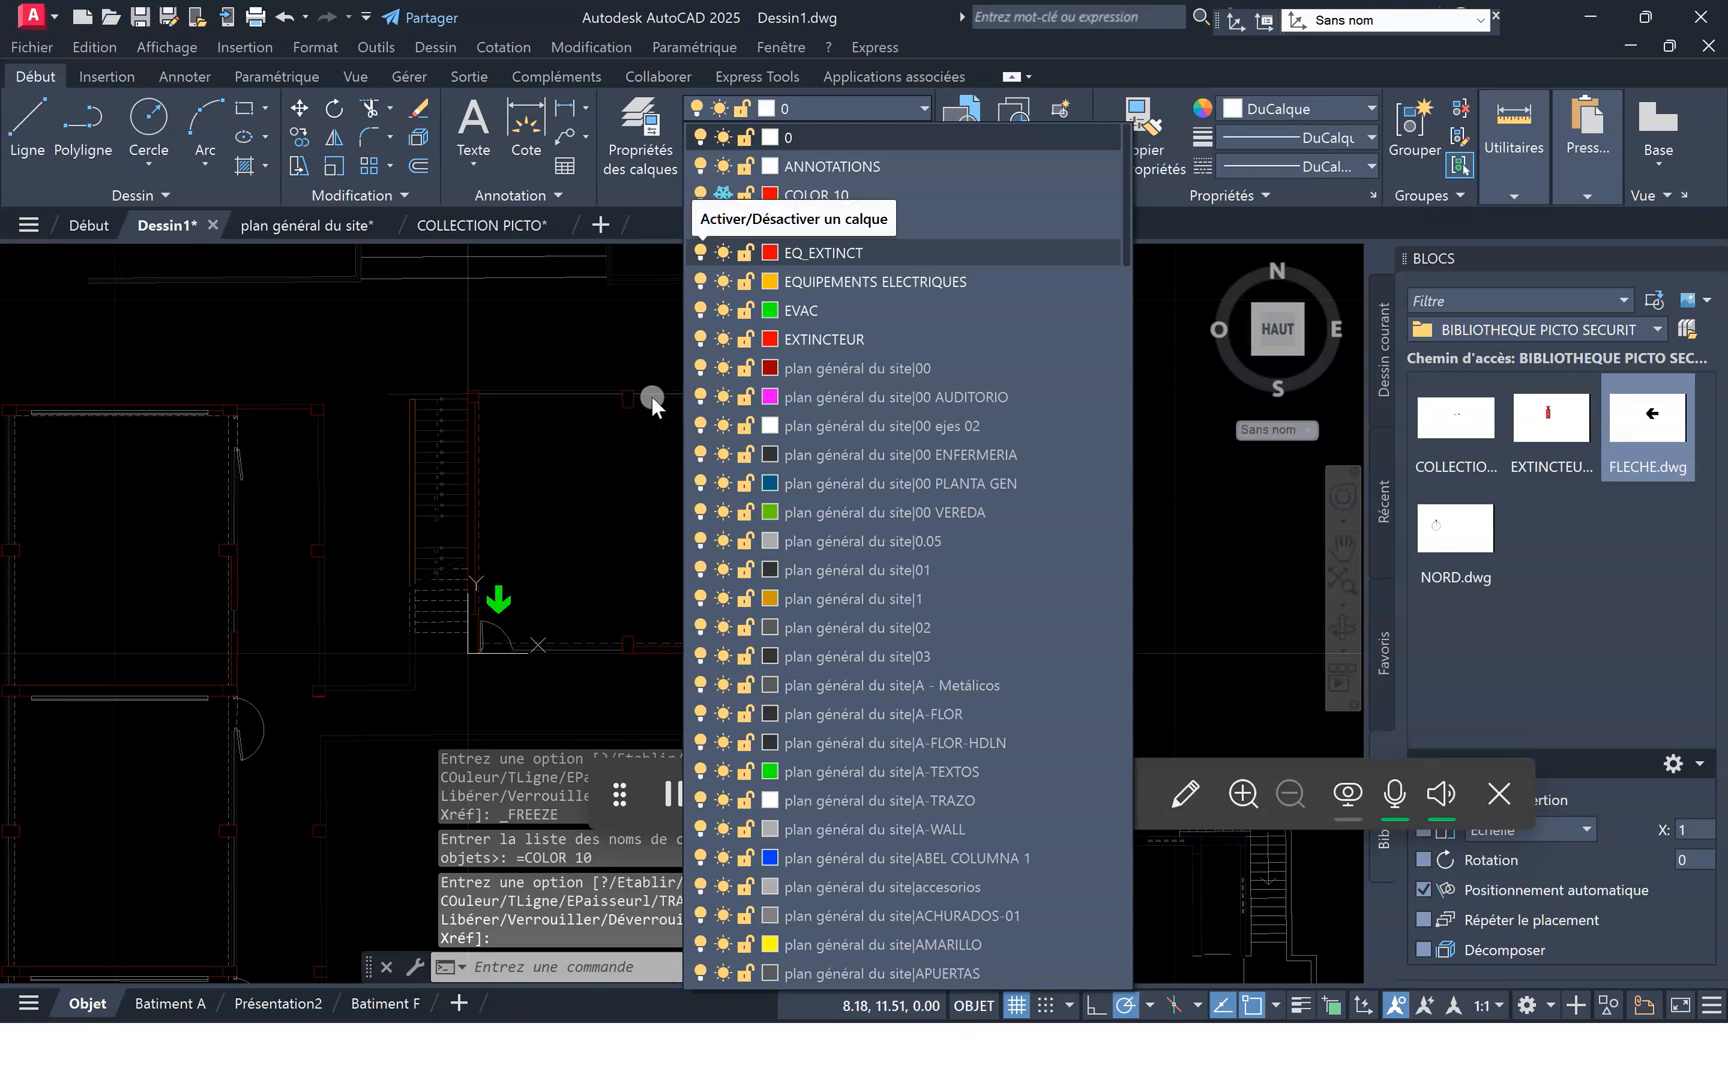
left_click(619, 490)
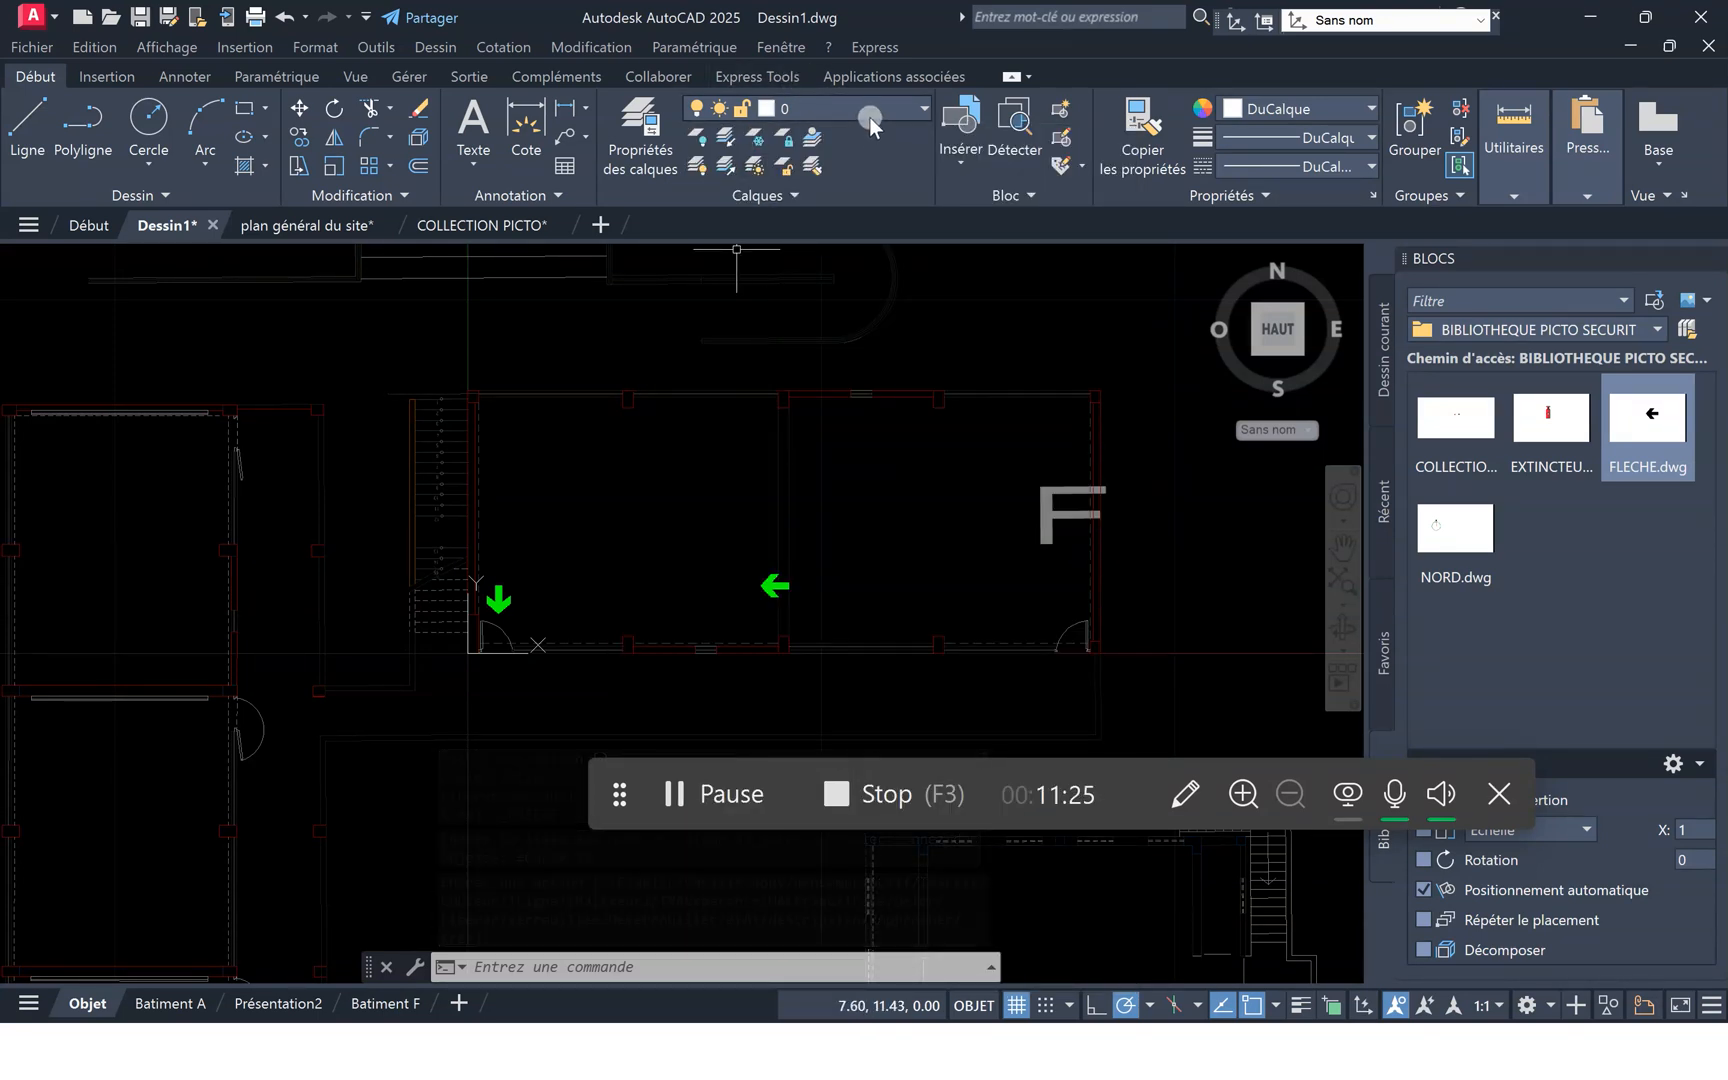
Insert the extinguisher block from the library on building F's lower wall, at about 5.55, 0.20.
left_click(1547, 427)
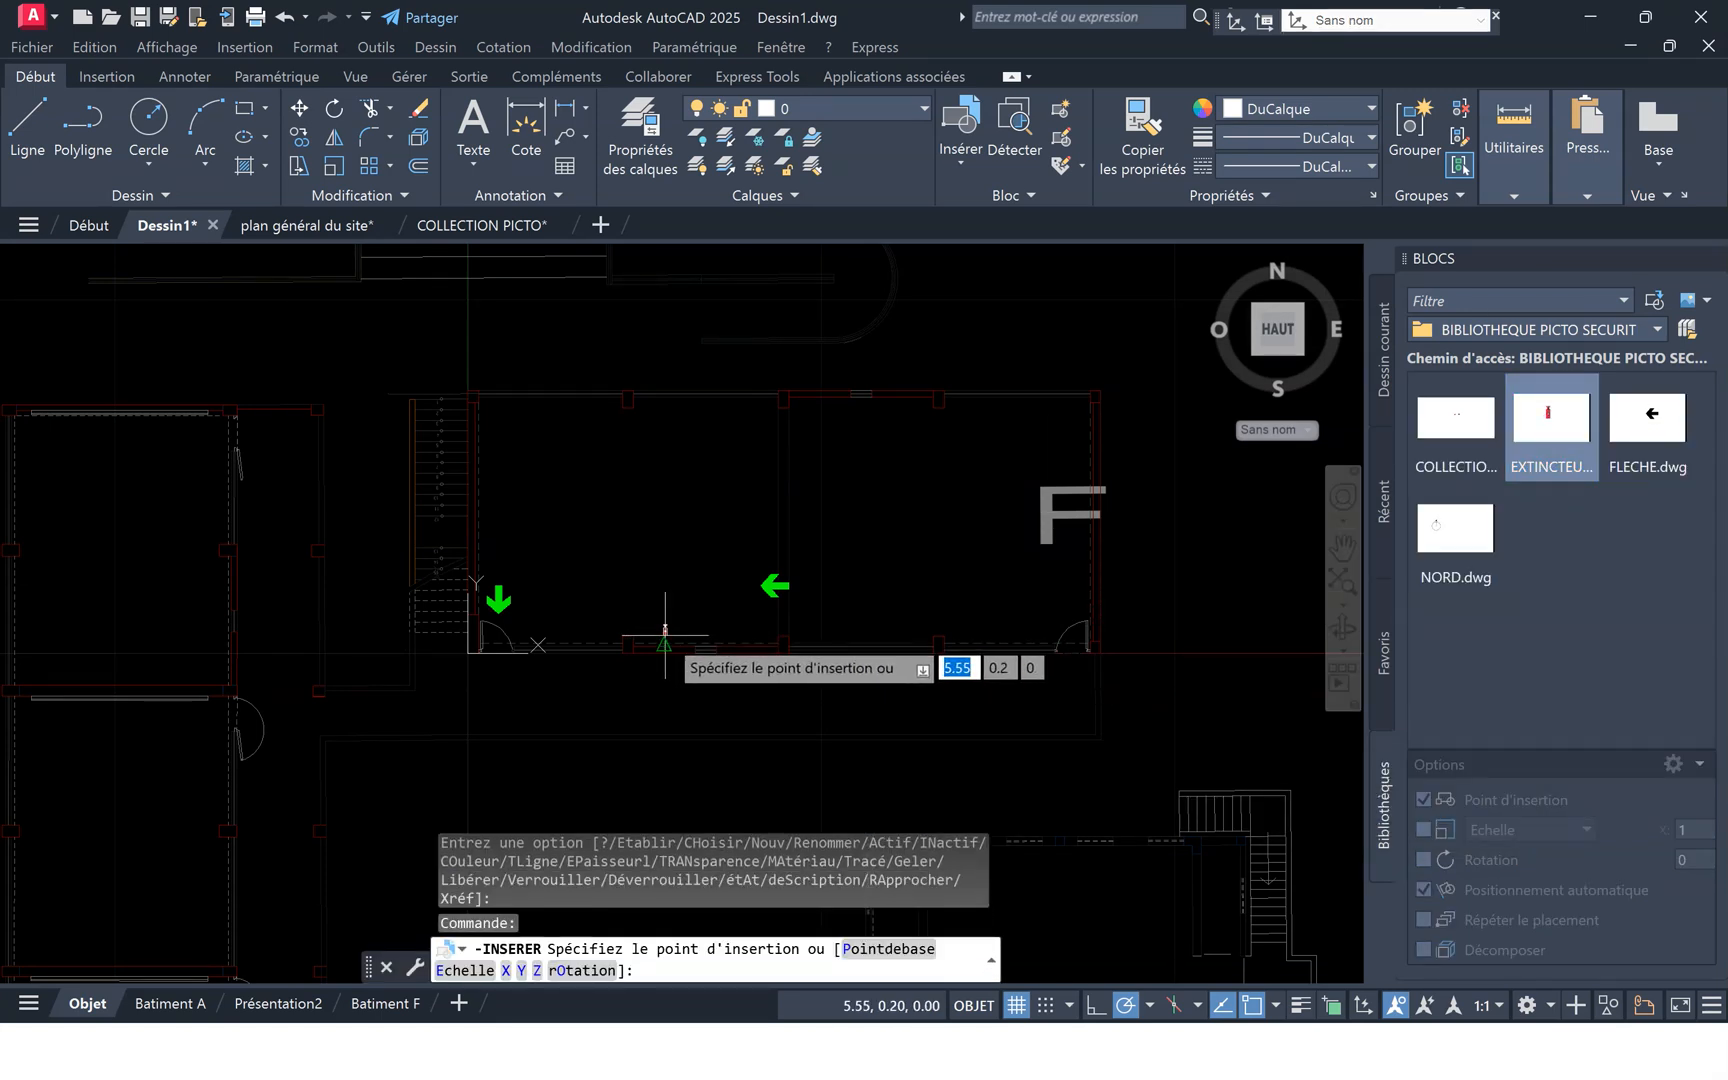
left_click(667, 638)
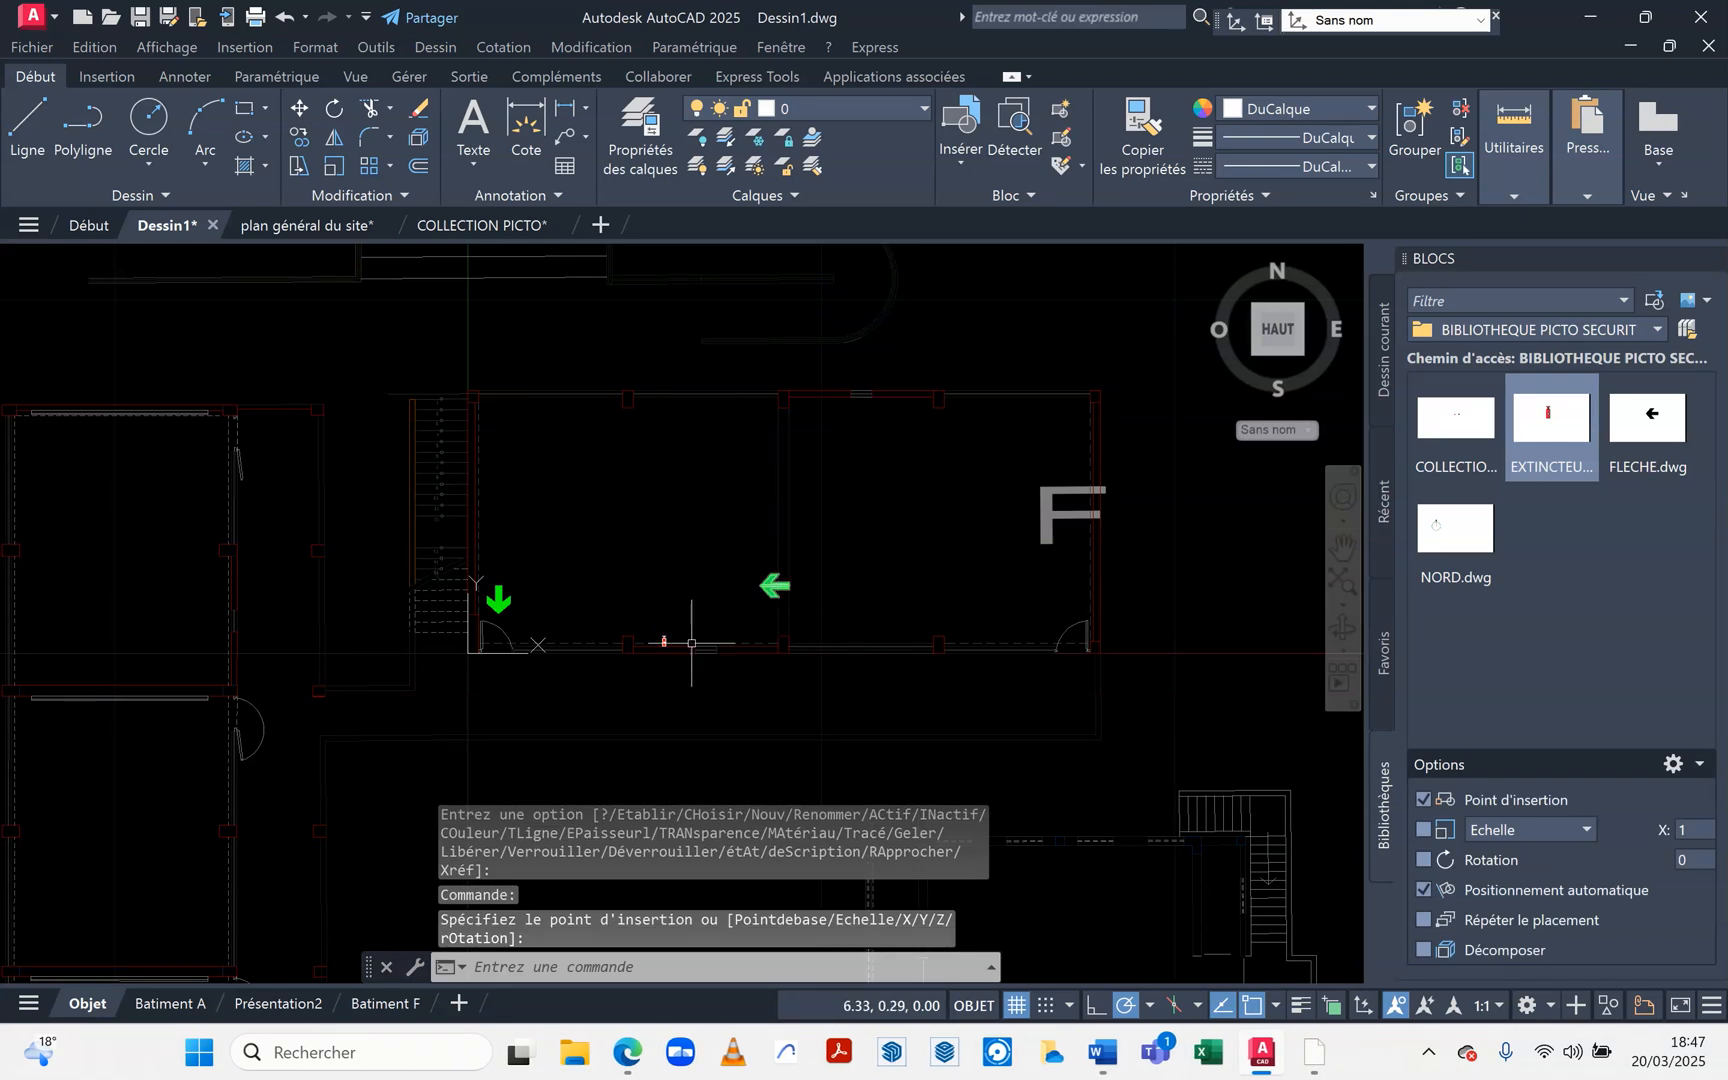
scroll(672, 648, "up", 4)
left_click(630, 636)
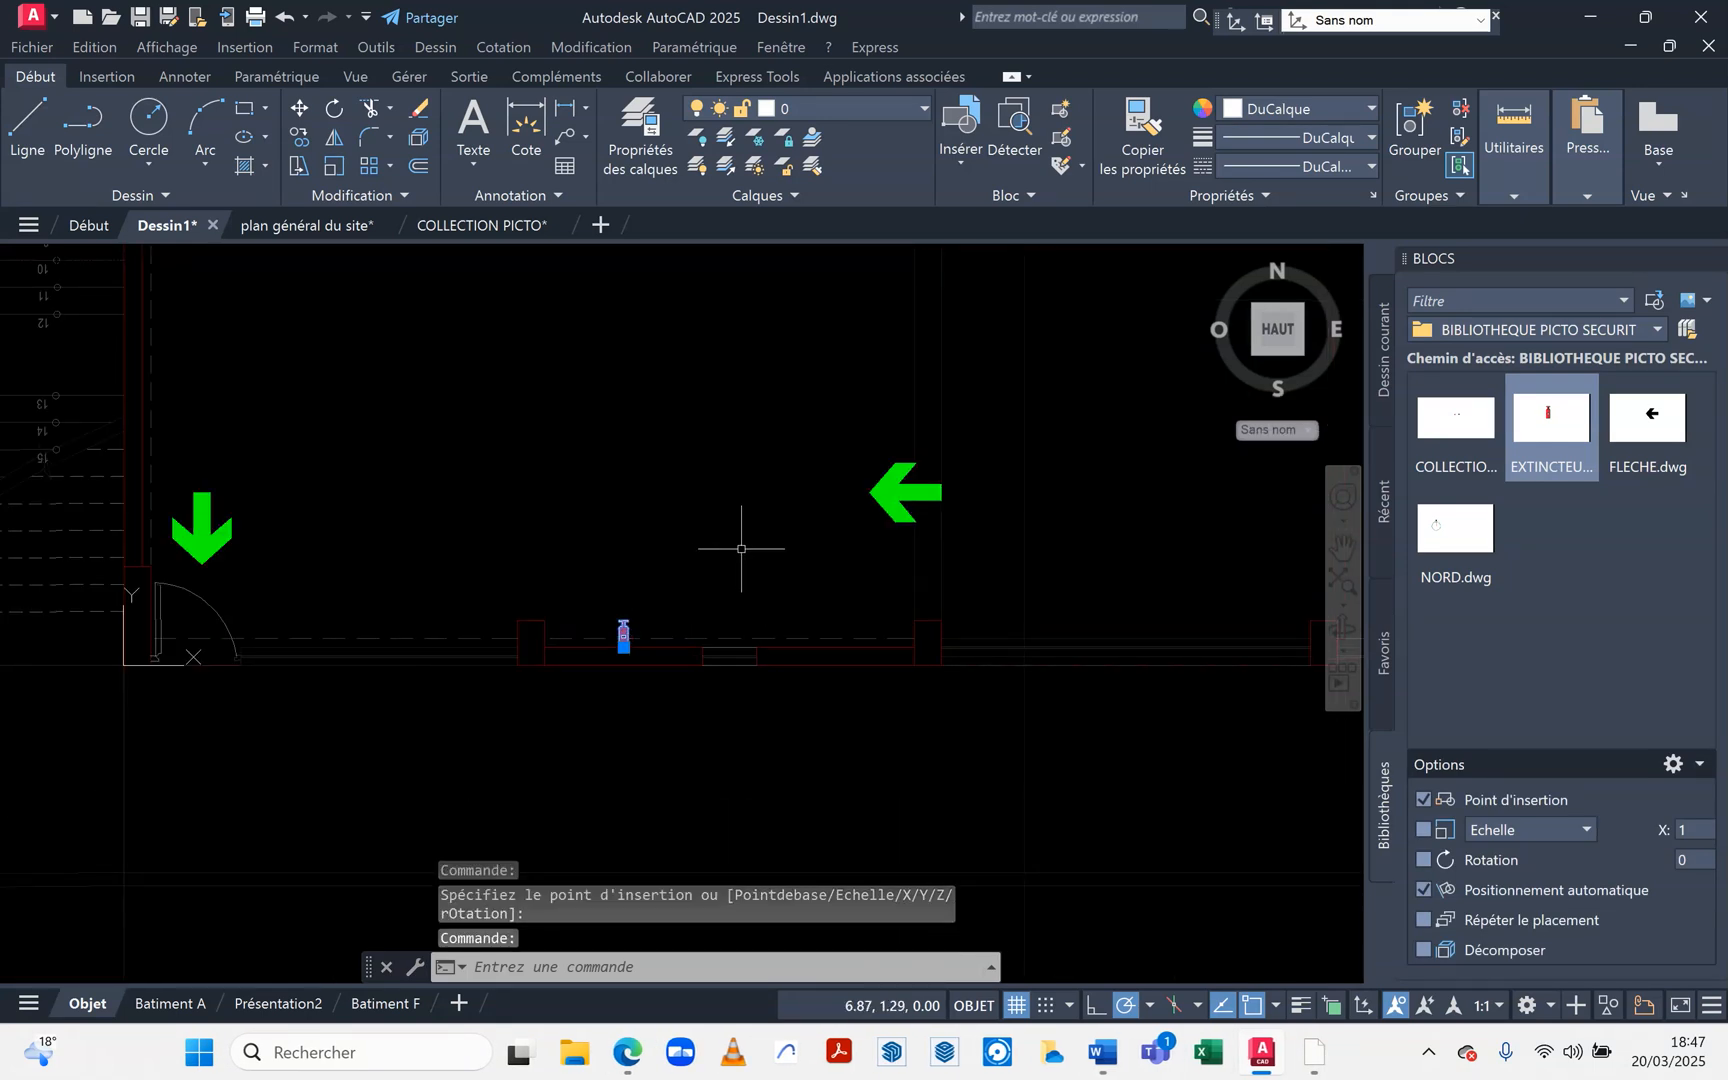
In the Batiment F layout, move the viewport straight up by about 46 mm in paper space.
left_click(380, 1003)
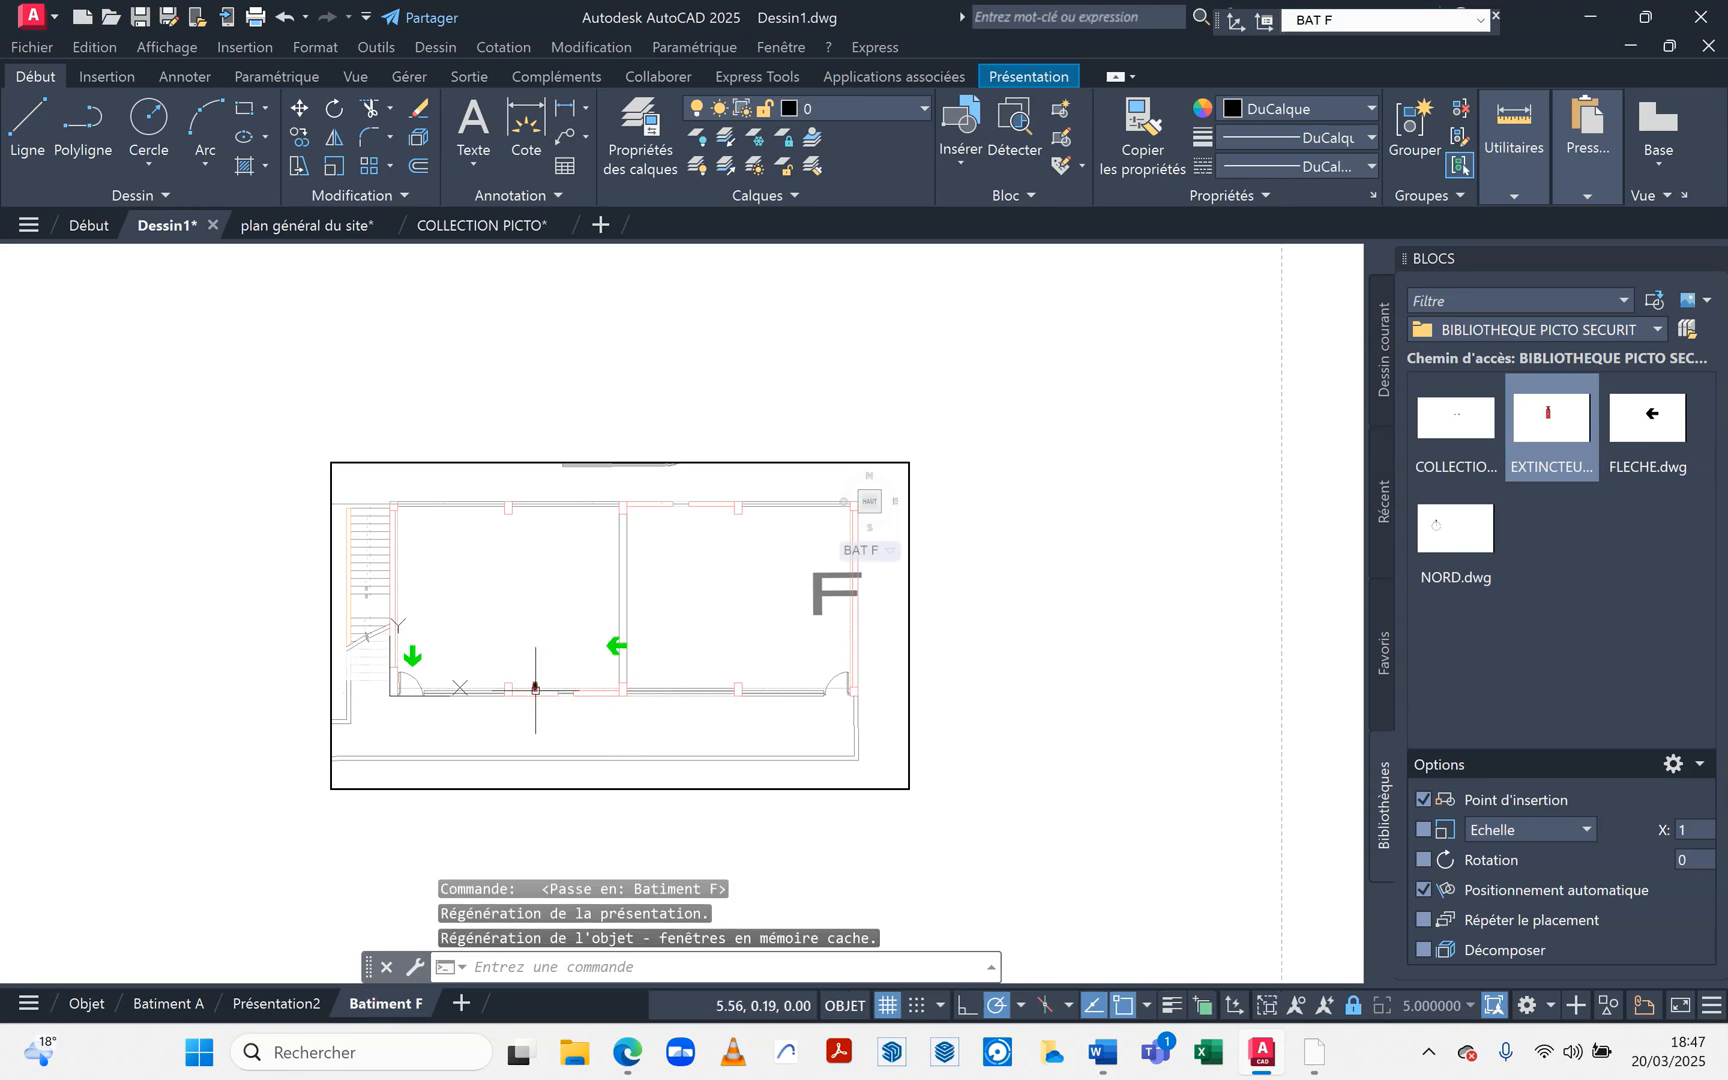
scroll(697, 838, "down", 5)
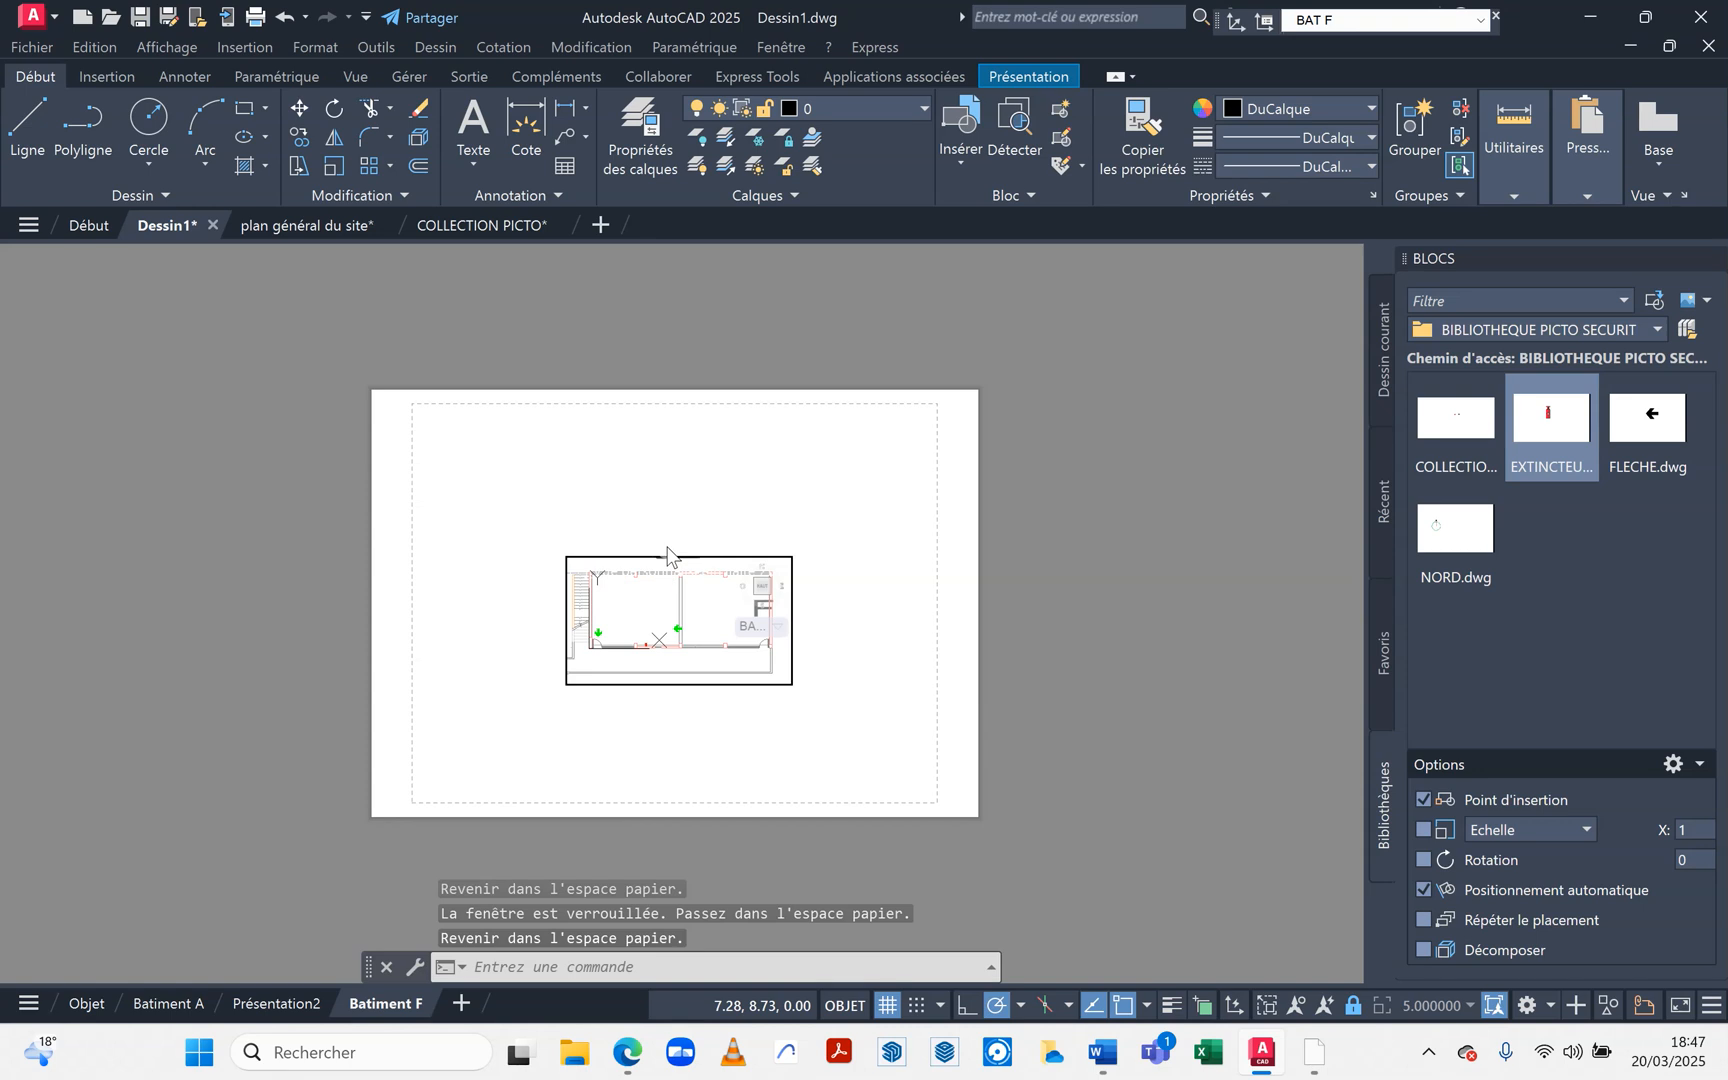
double_click(663, 554)
left_click(642, 556)
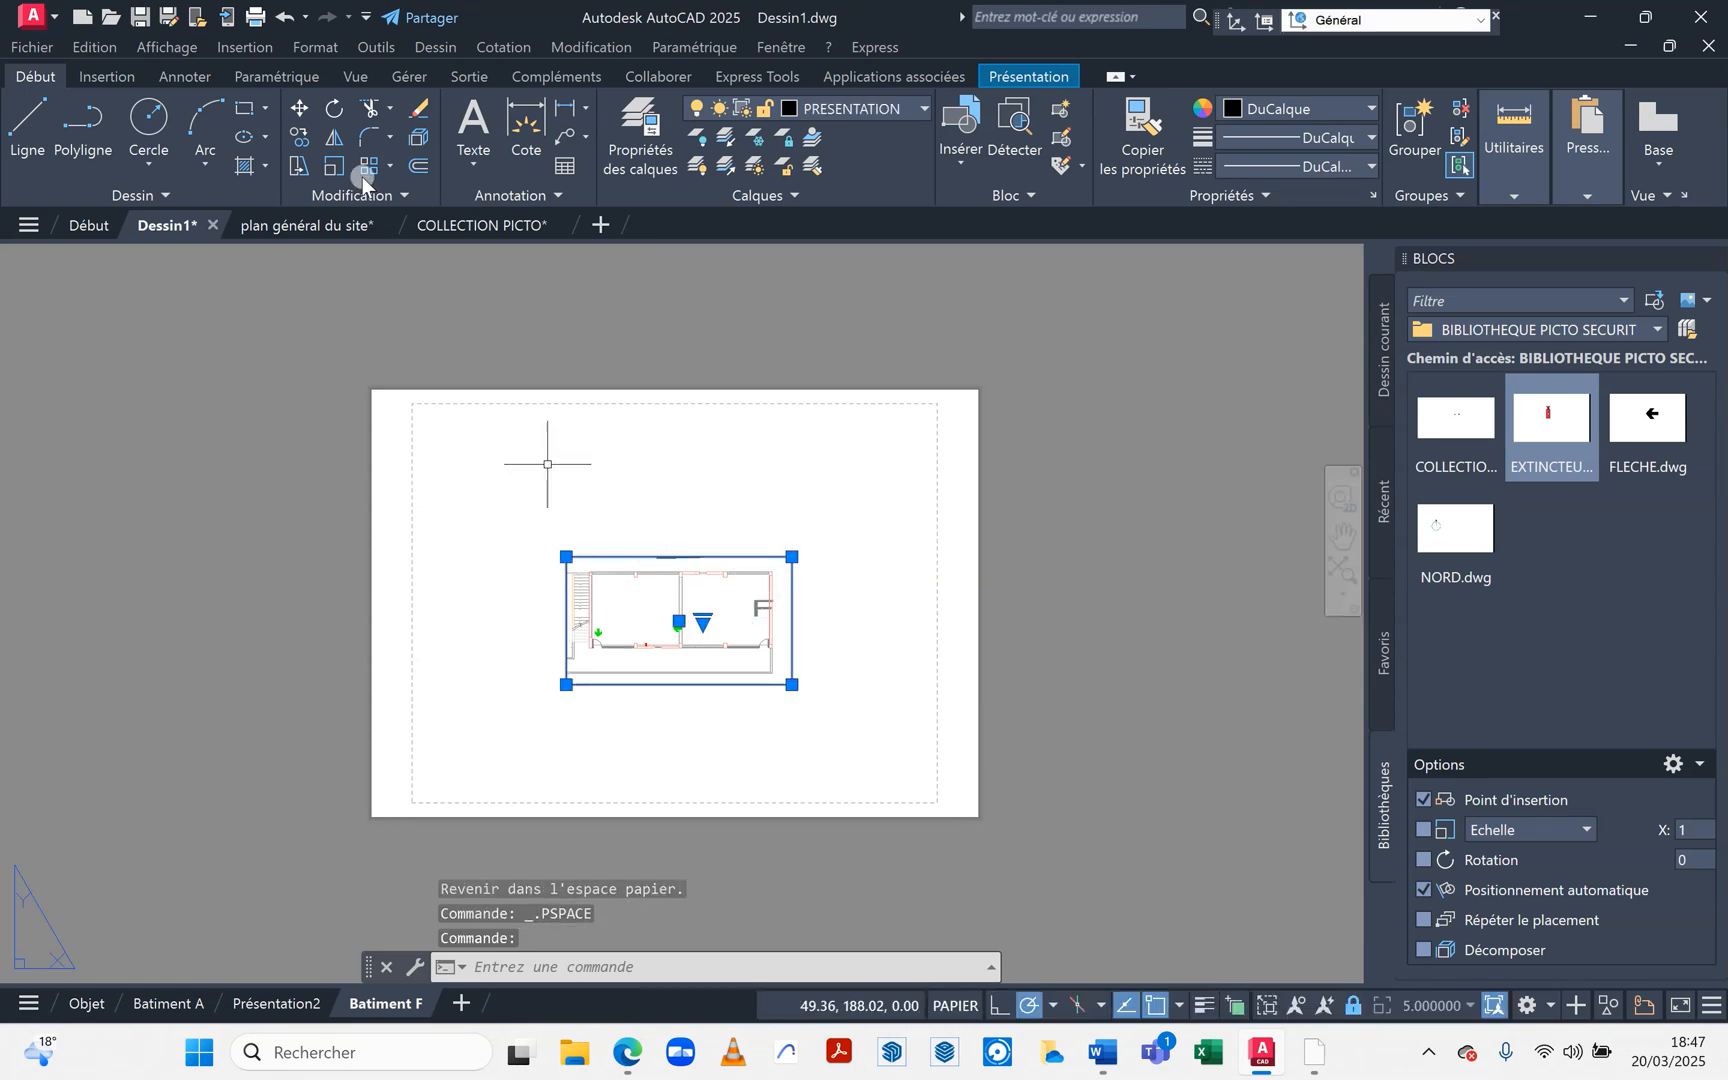
left_click(300, 108)
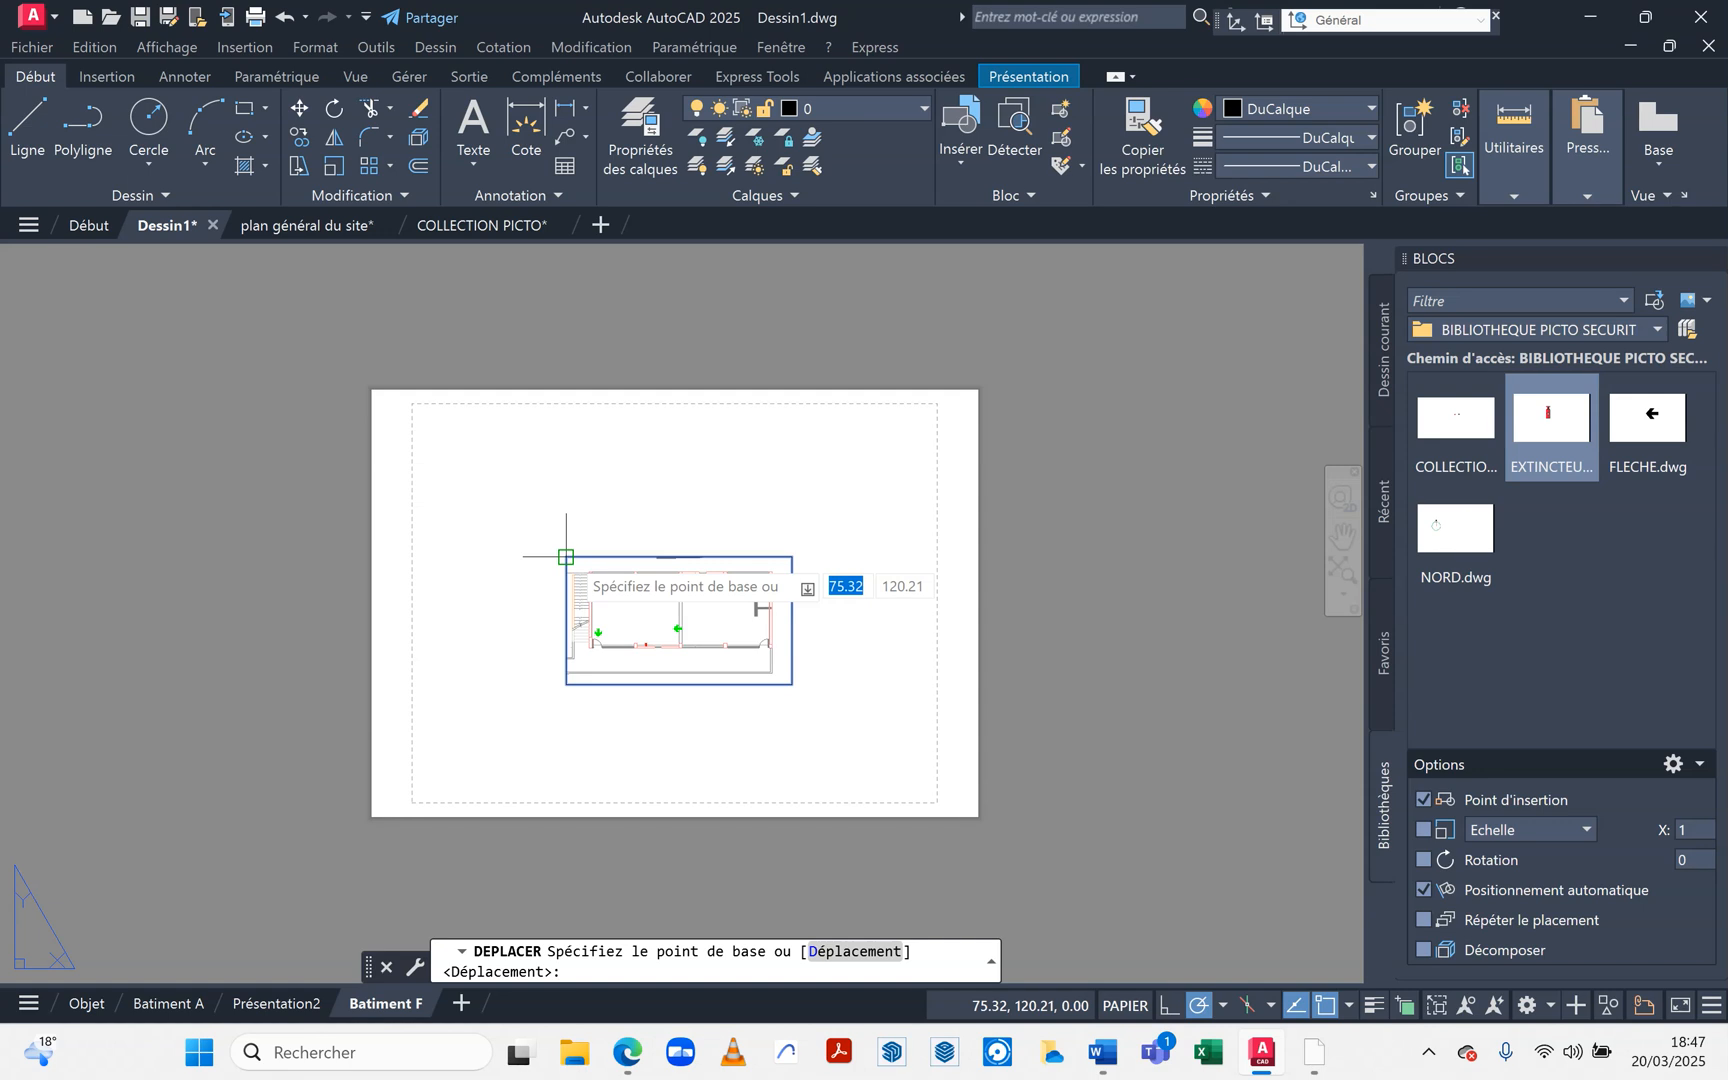
left_click(566, 557)
left_click(566, 462)
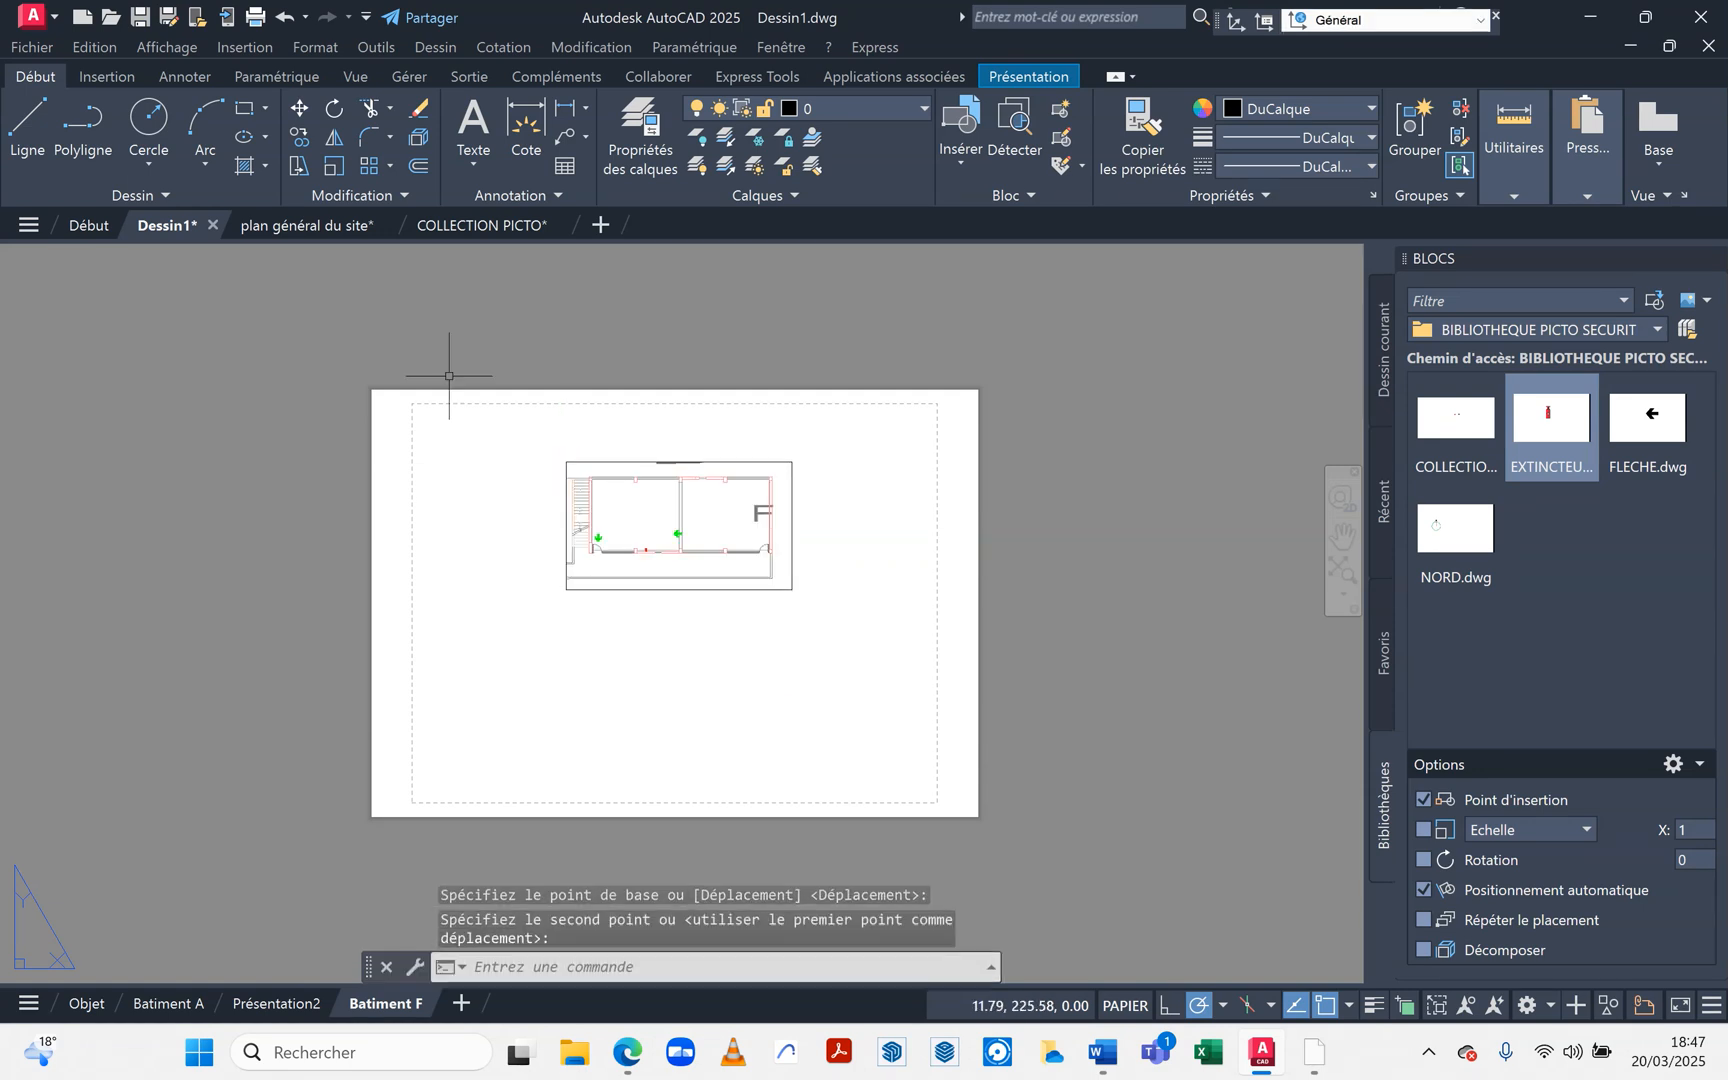
Copy the building F viewport straight down, leaving a small gap beneath the original.
left_click(297, 138)
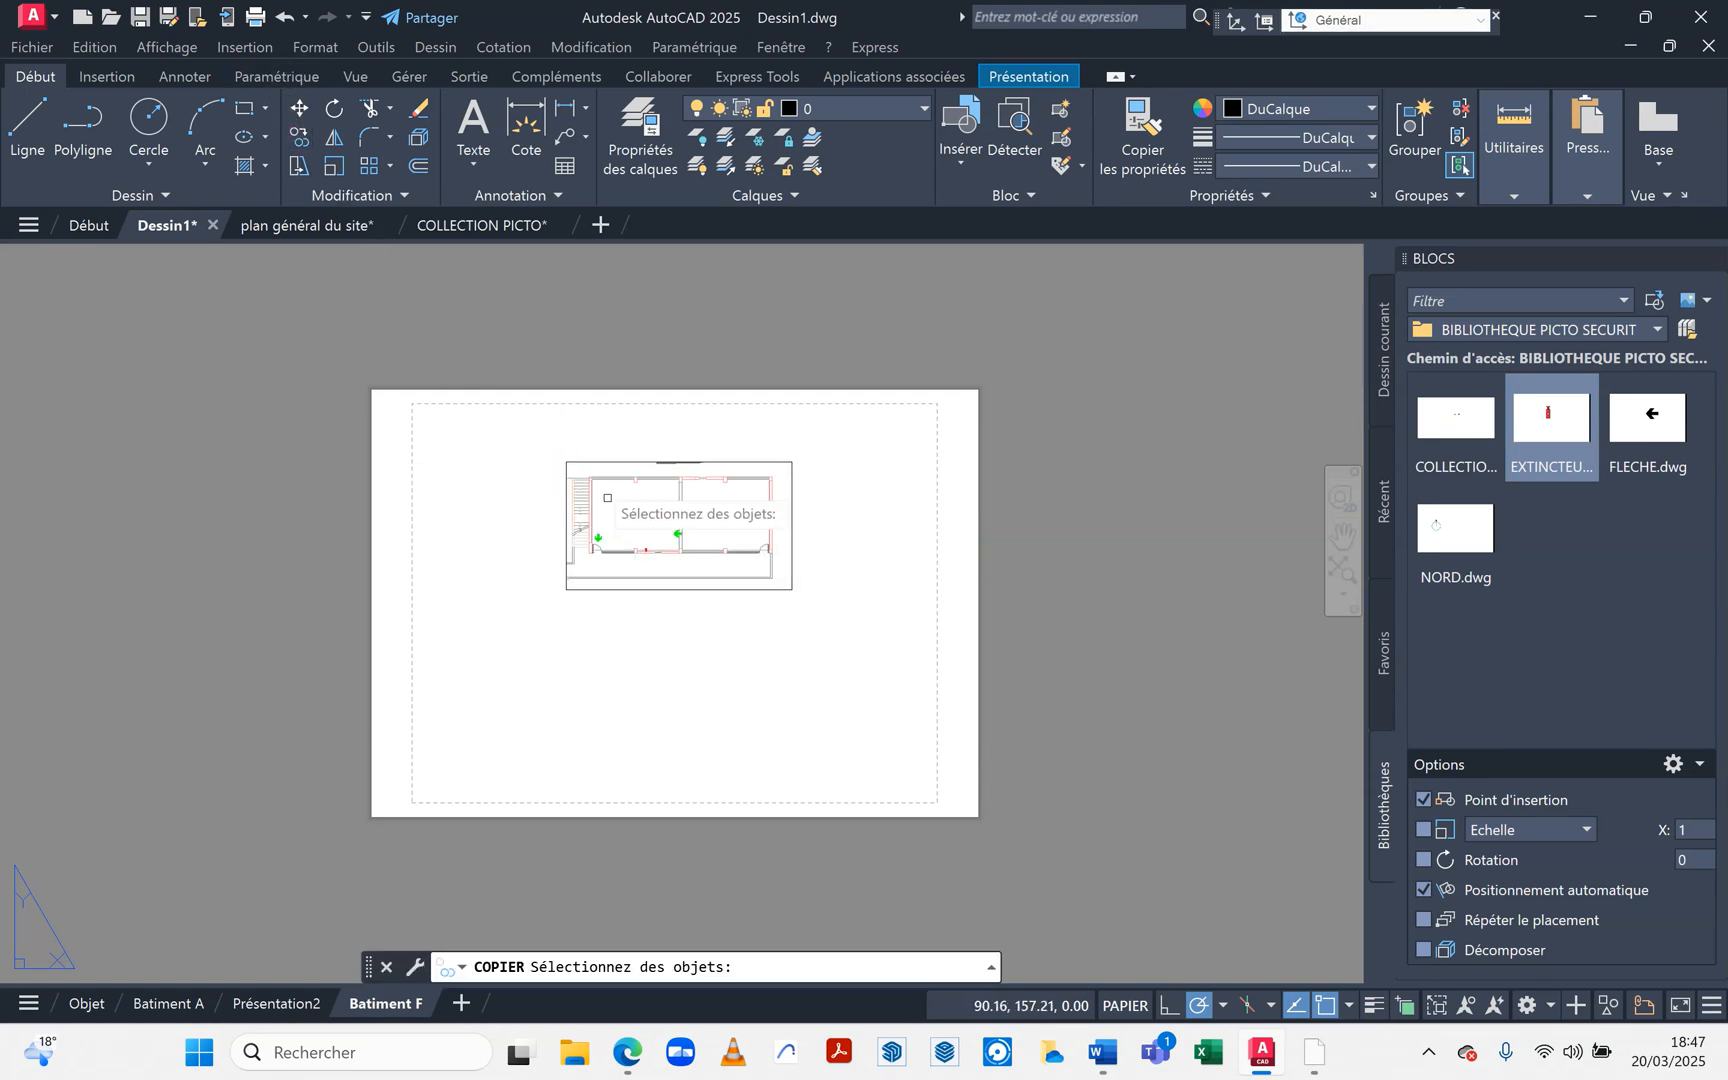
left_click(568, 463)
key("Return")
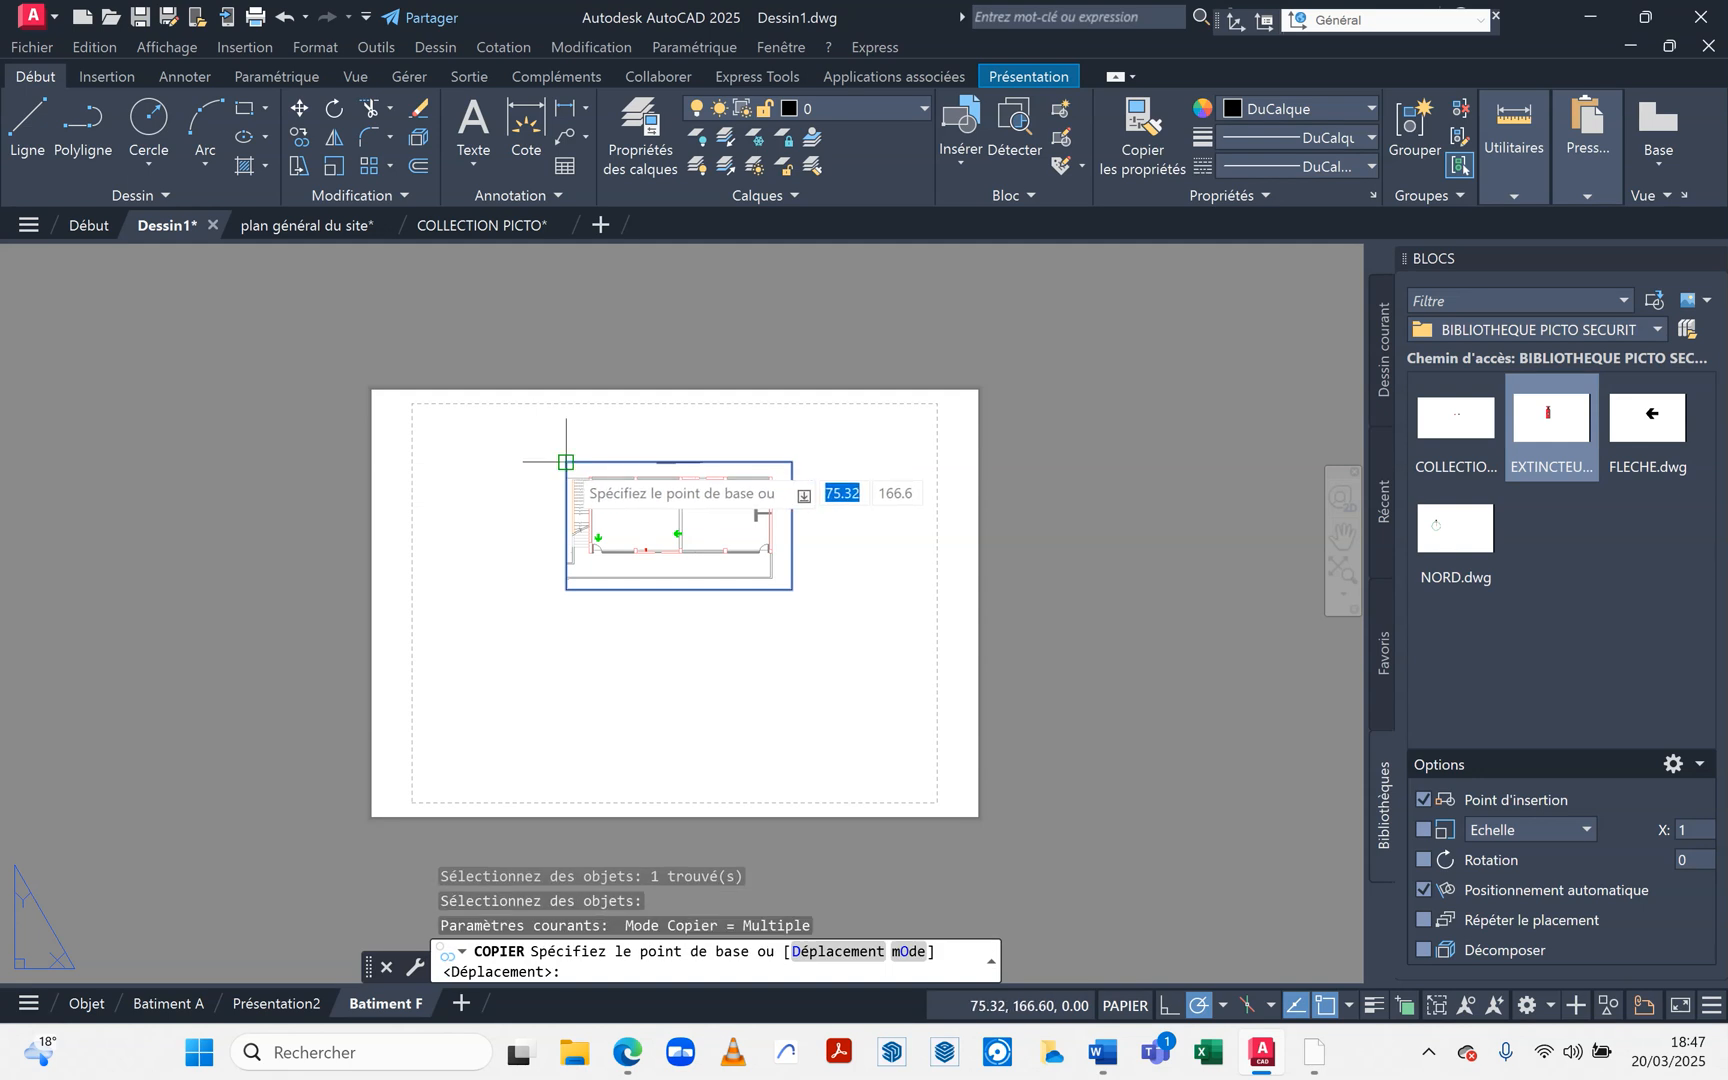
left_click(566, 462)
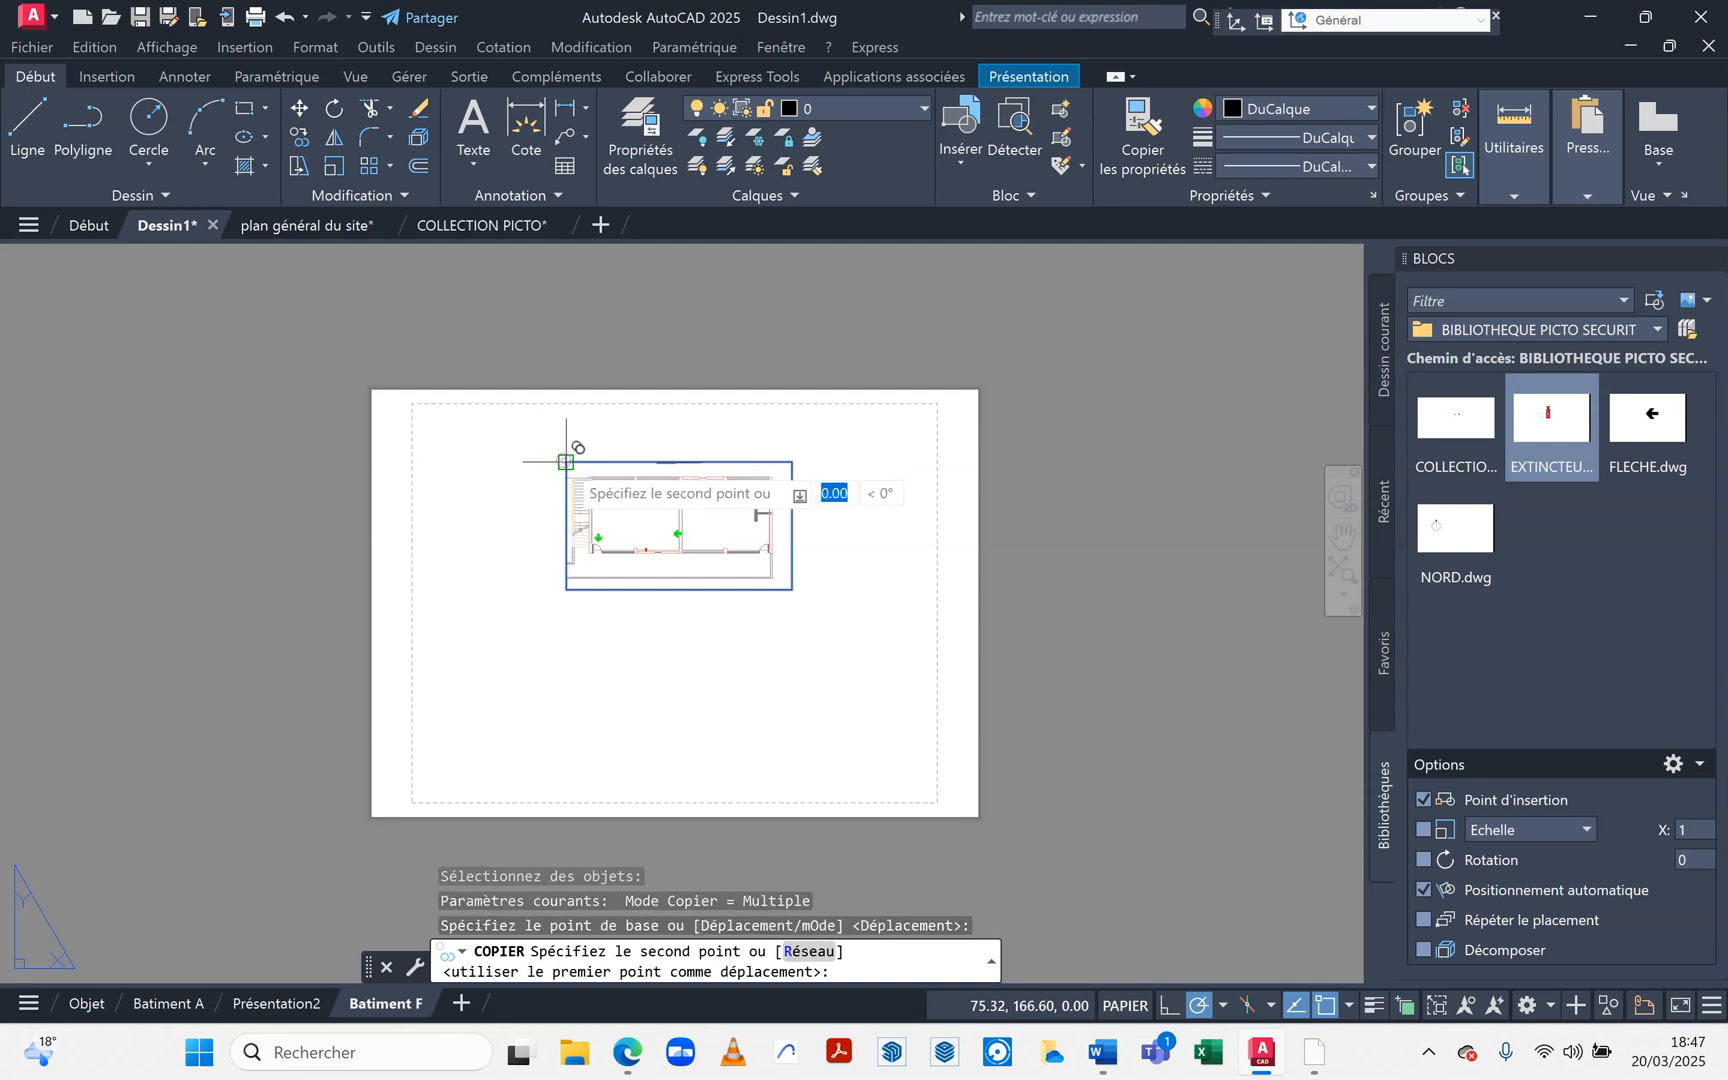
left_click(566, 630)
key("Escape")
Activate the upper viewport and freeze the EQ_EXTINCT layer in that viewport only.
scroll(685, 533, "up", 2)
scroll(685, 533, "down", 1)
scroll(700, 600, "up", 3)
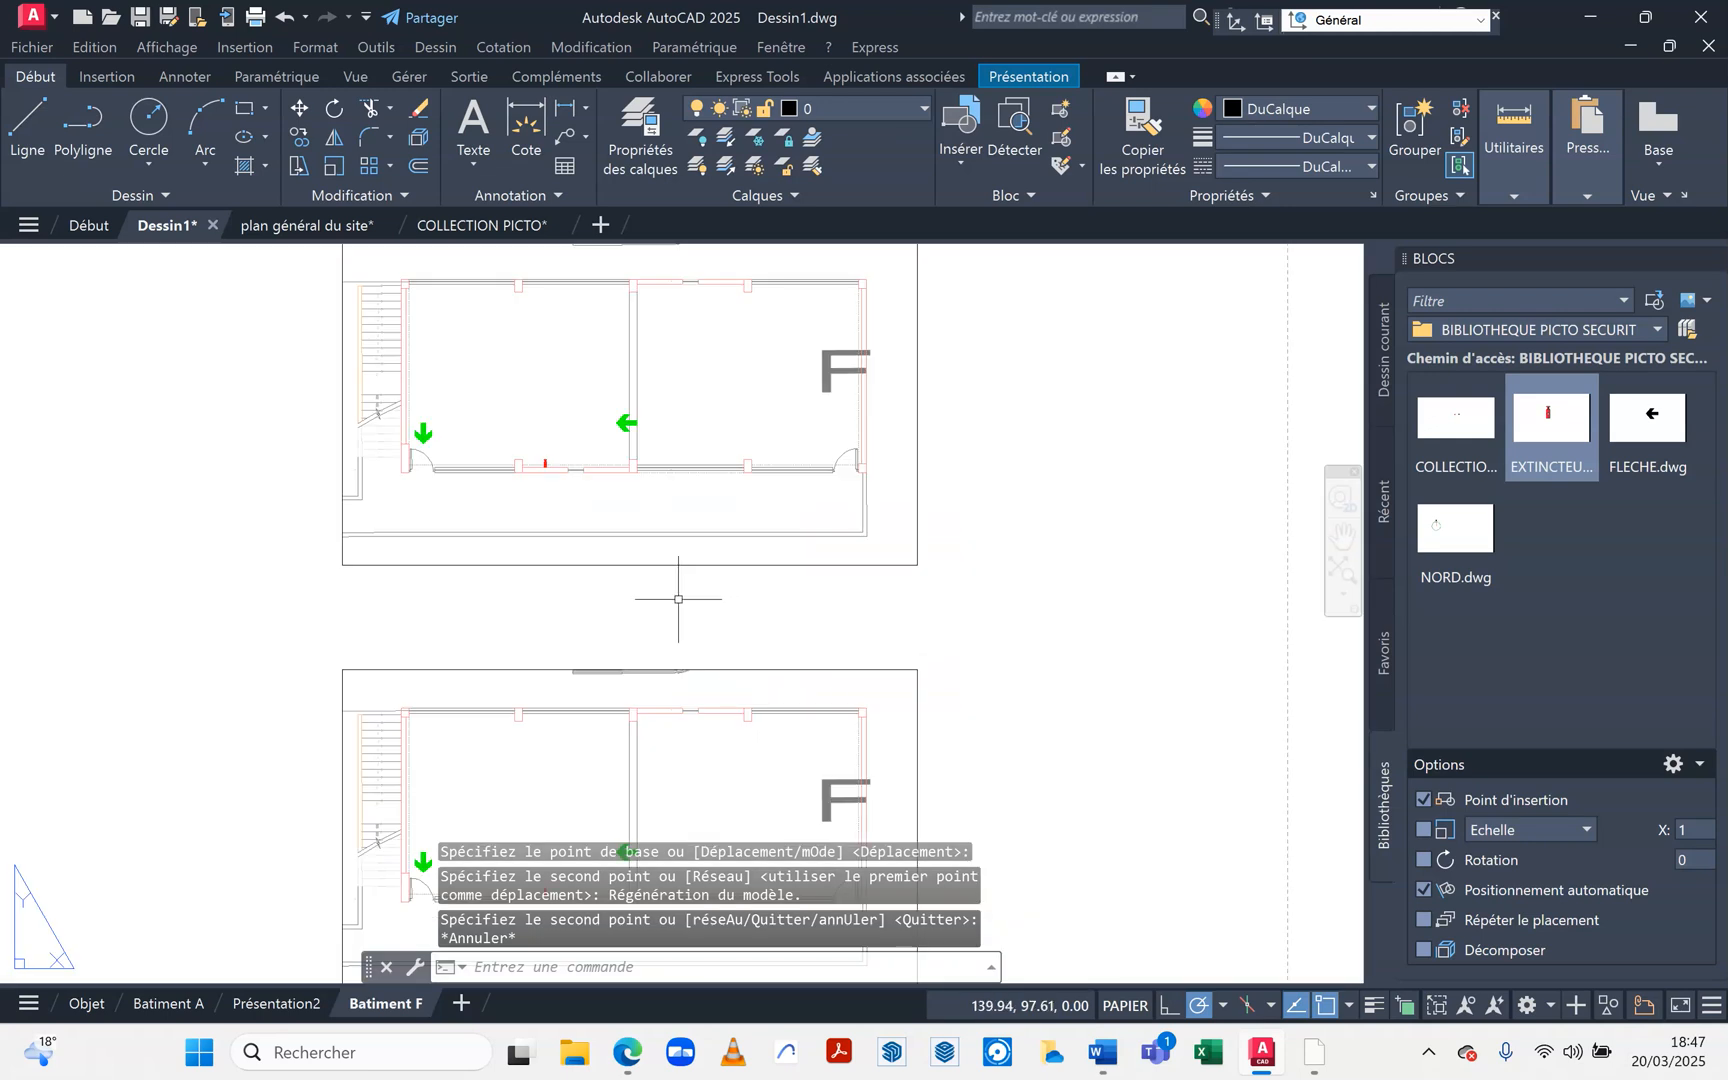
double_click(573, 418)
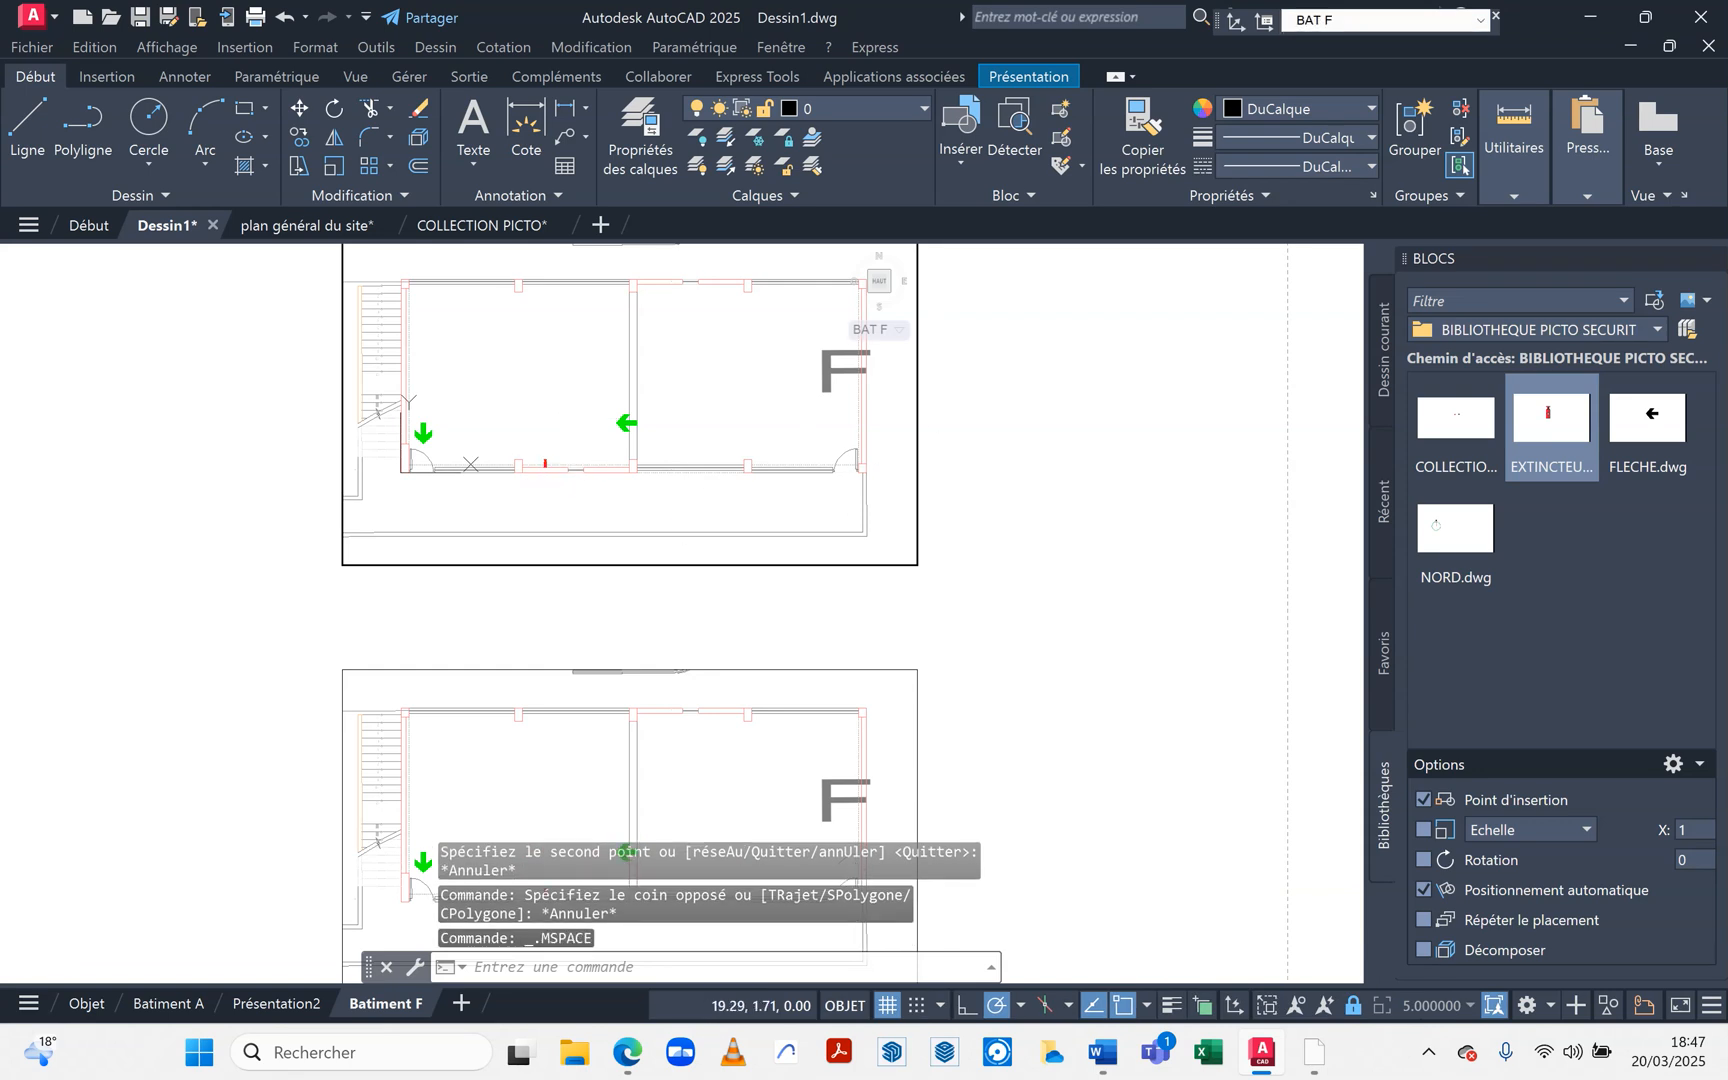
left_click(875, 104)
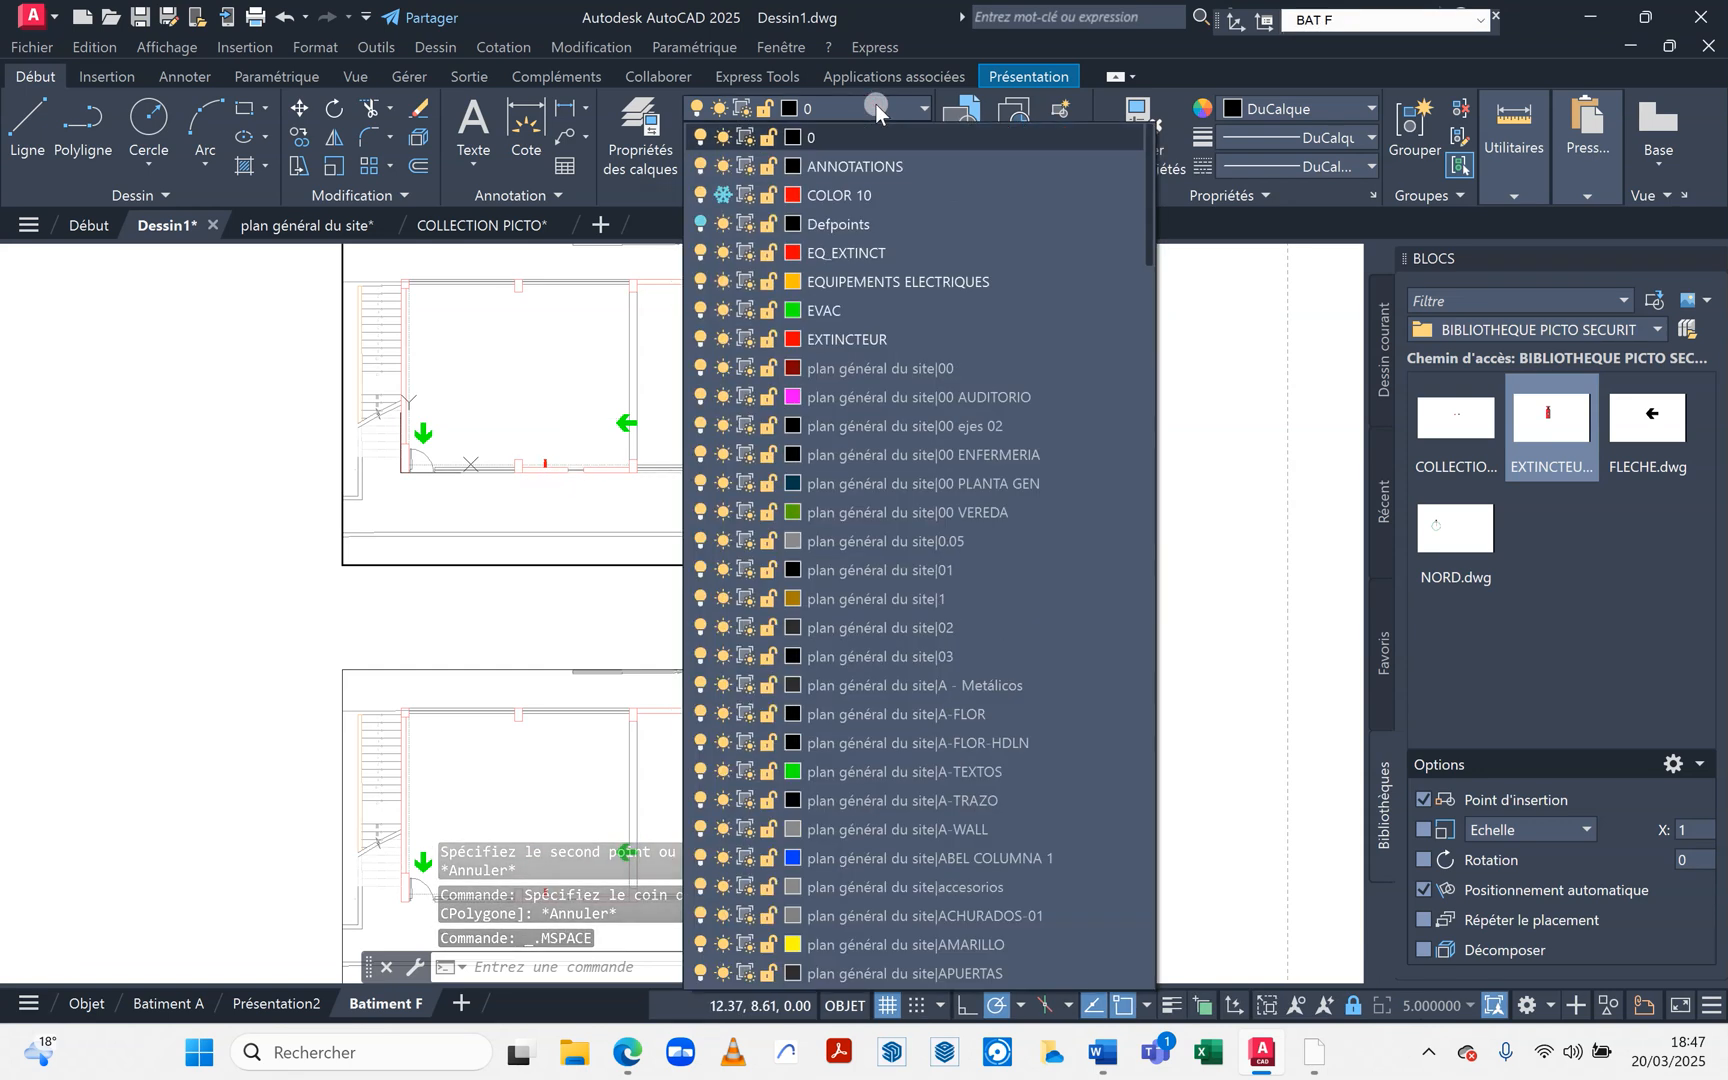
left_click(745, 256)
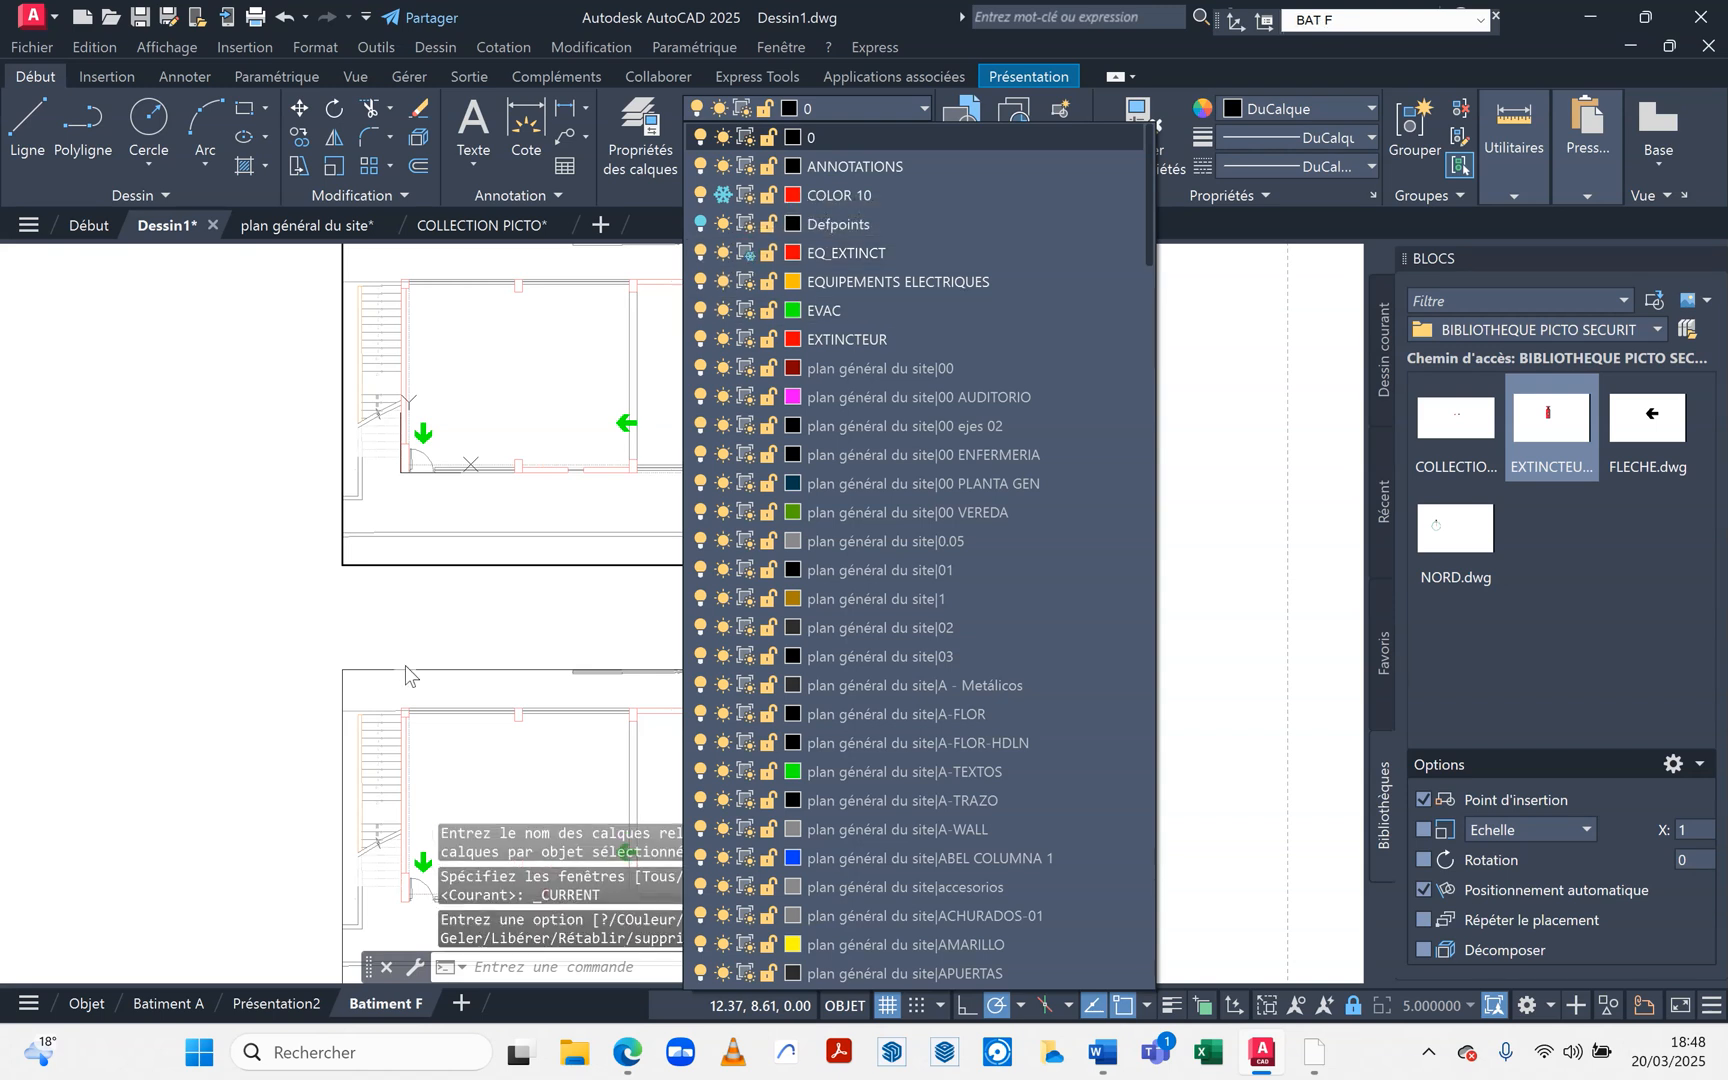
left_click(467, 612)
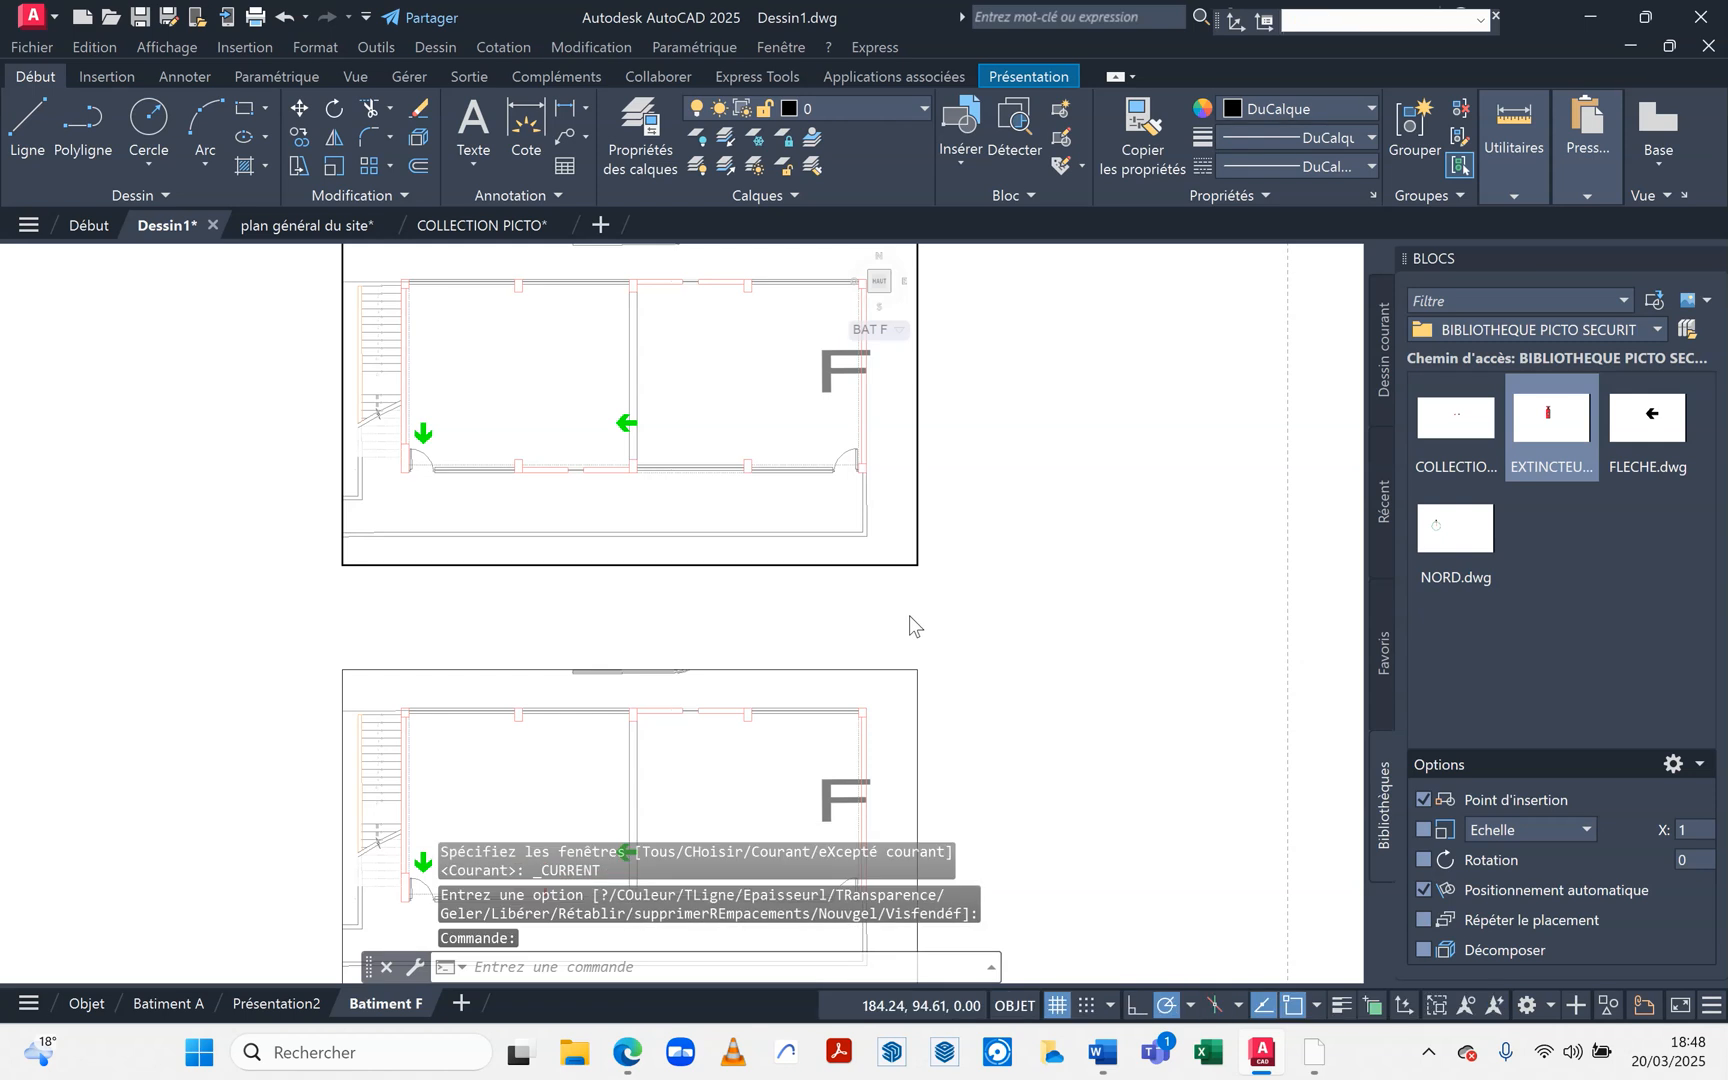
Return to paper space and check the upper viewport's display lock in its properties.
scroll(900, 624, "down", 2)
scroll(687, 599, "up", 3)
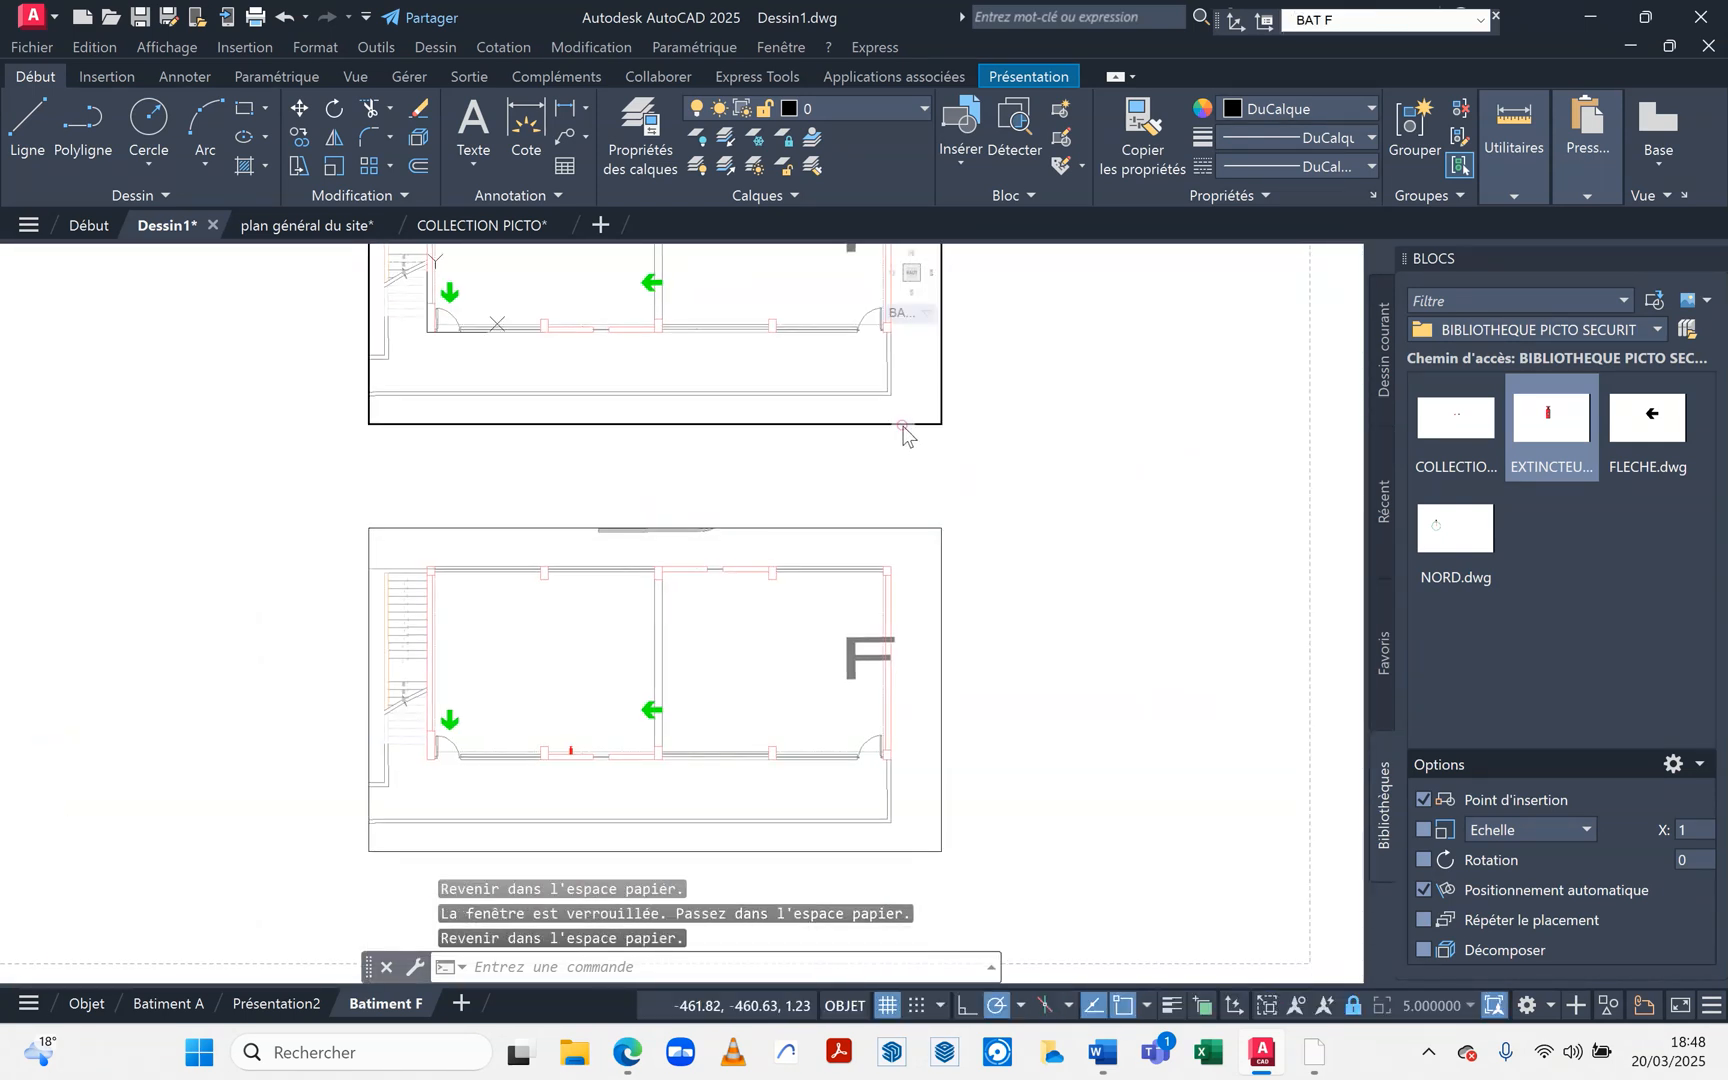
right_click(903, 434)
double_click(837, 475)
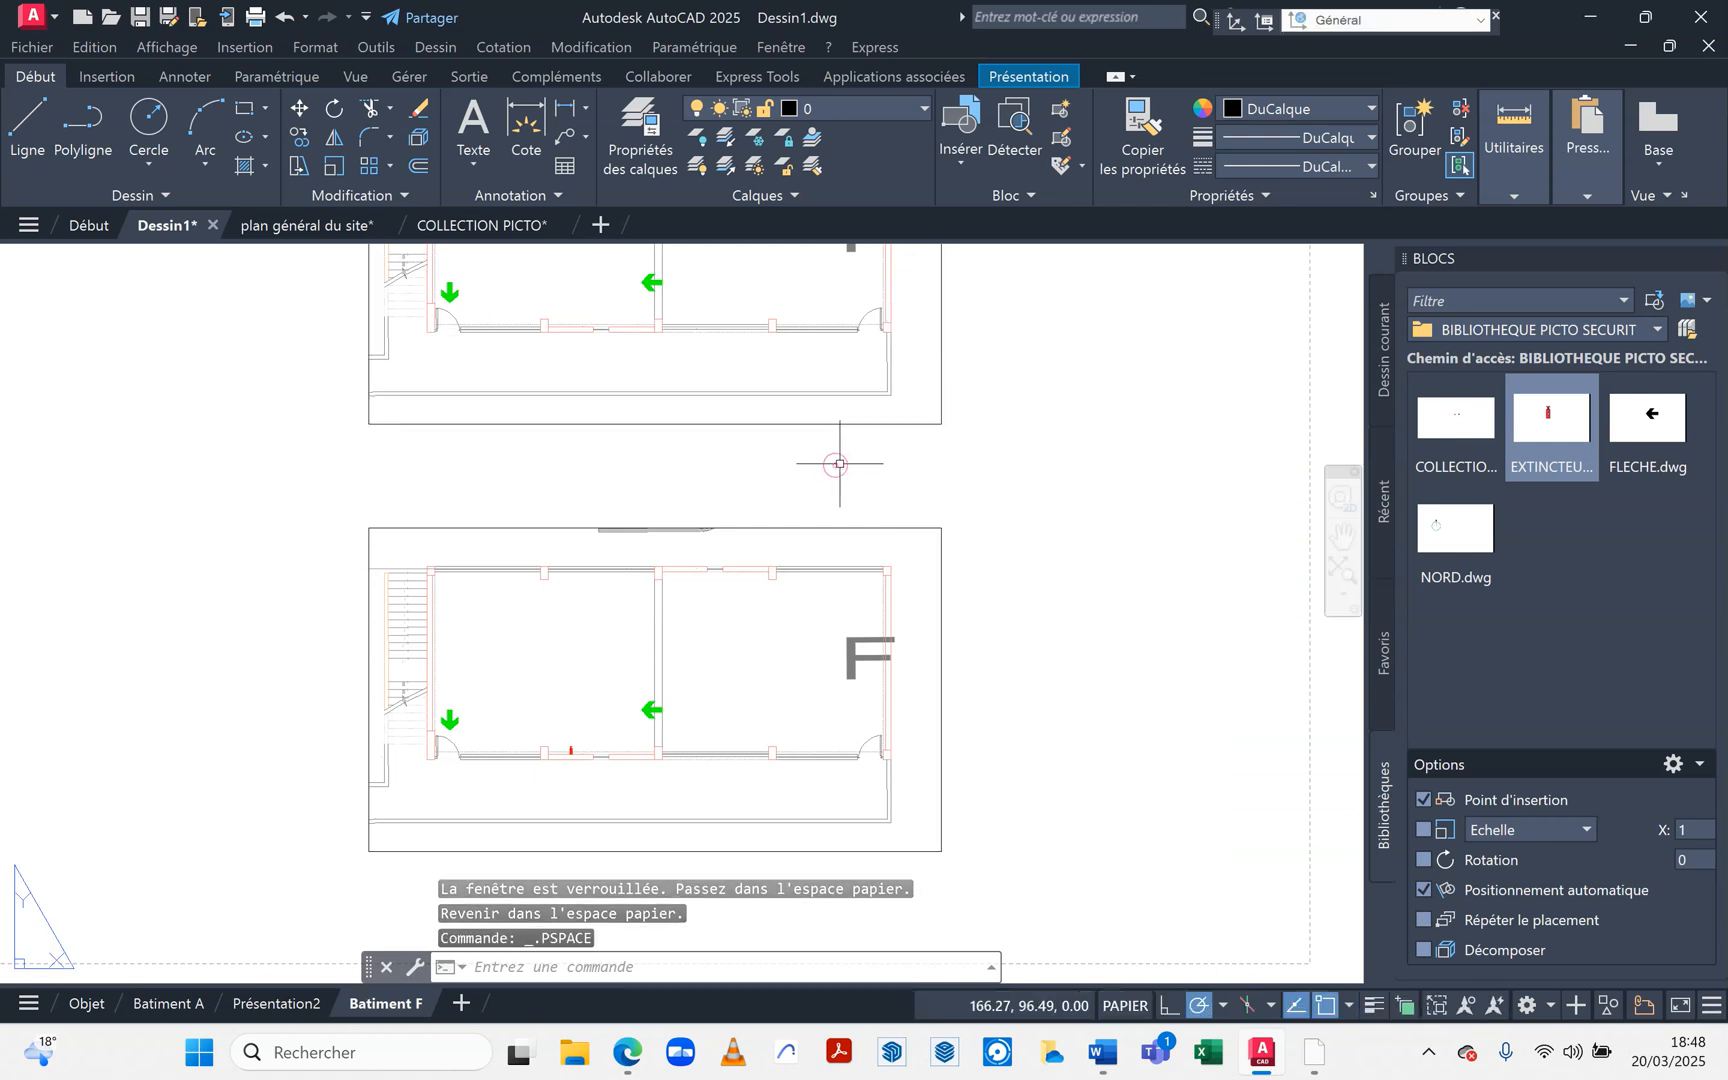
left_click(881, 426)
right_click(881, 426)
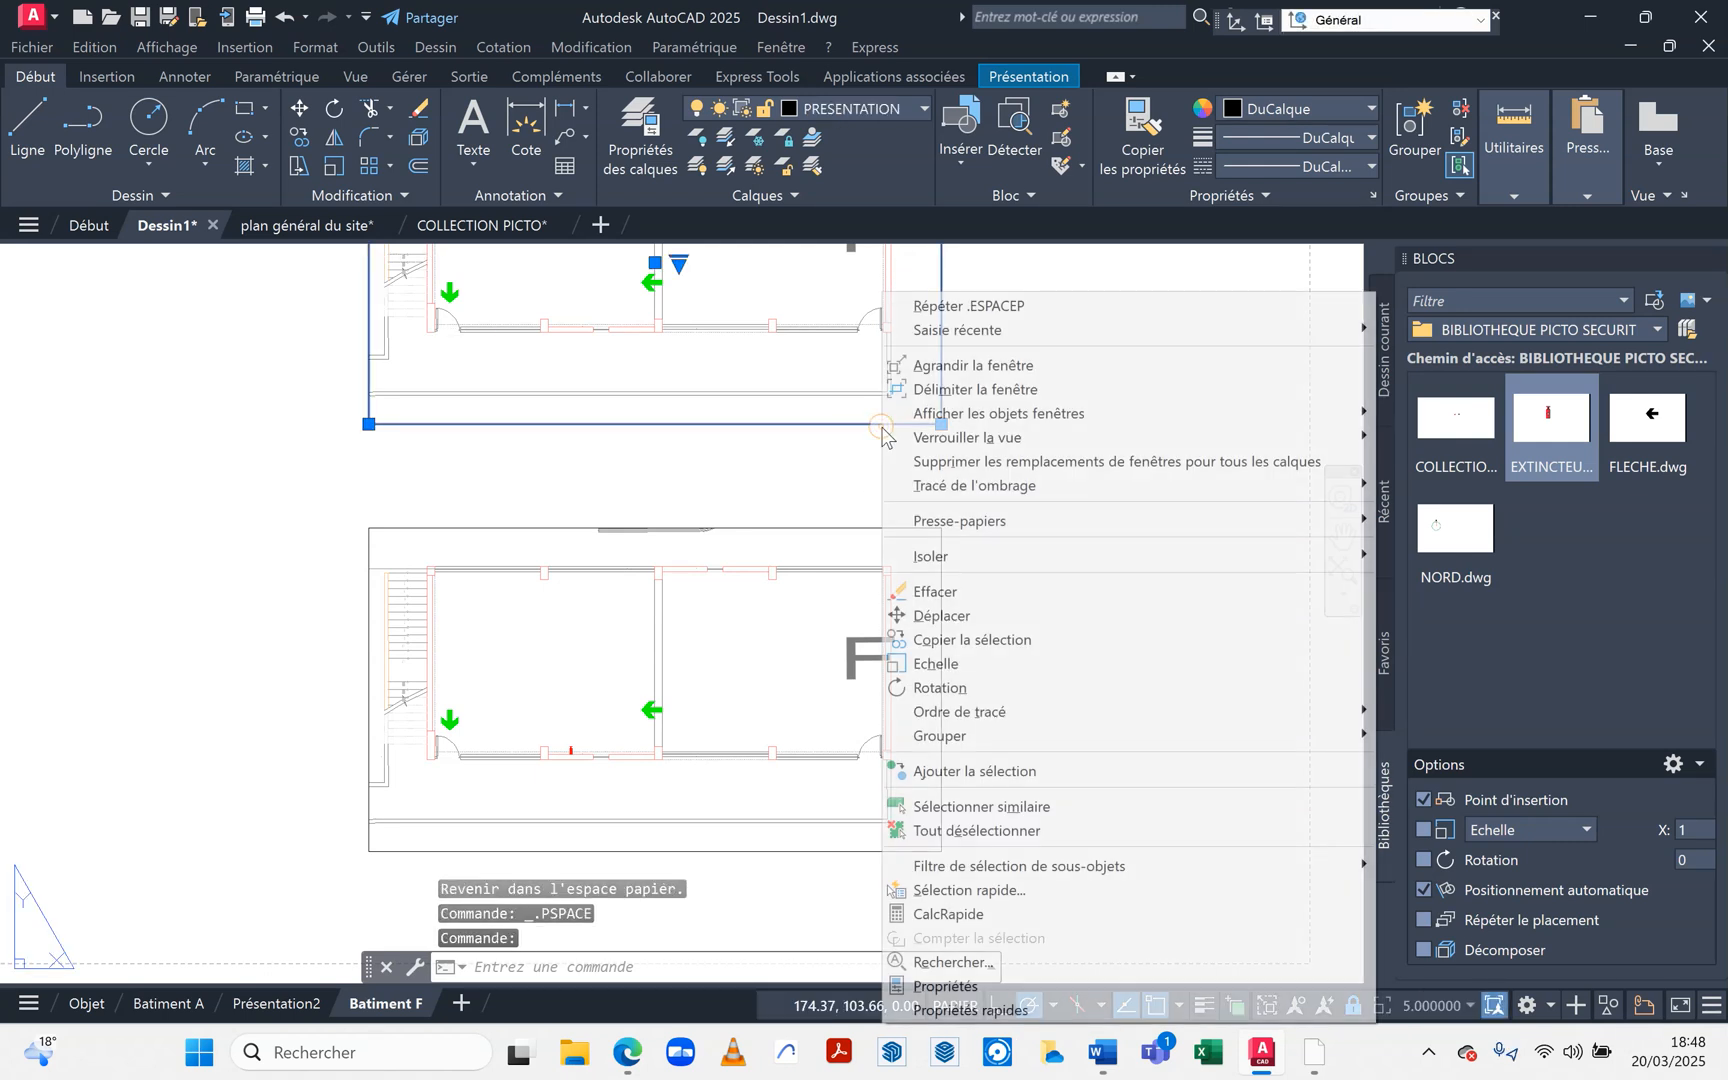
left_click(943, 987)
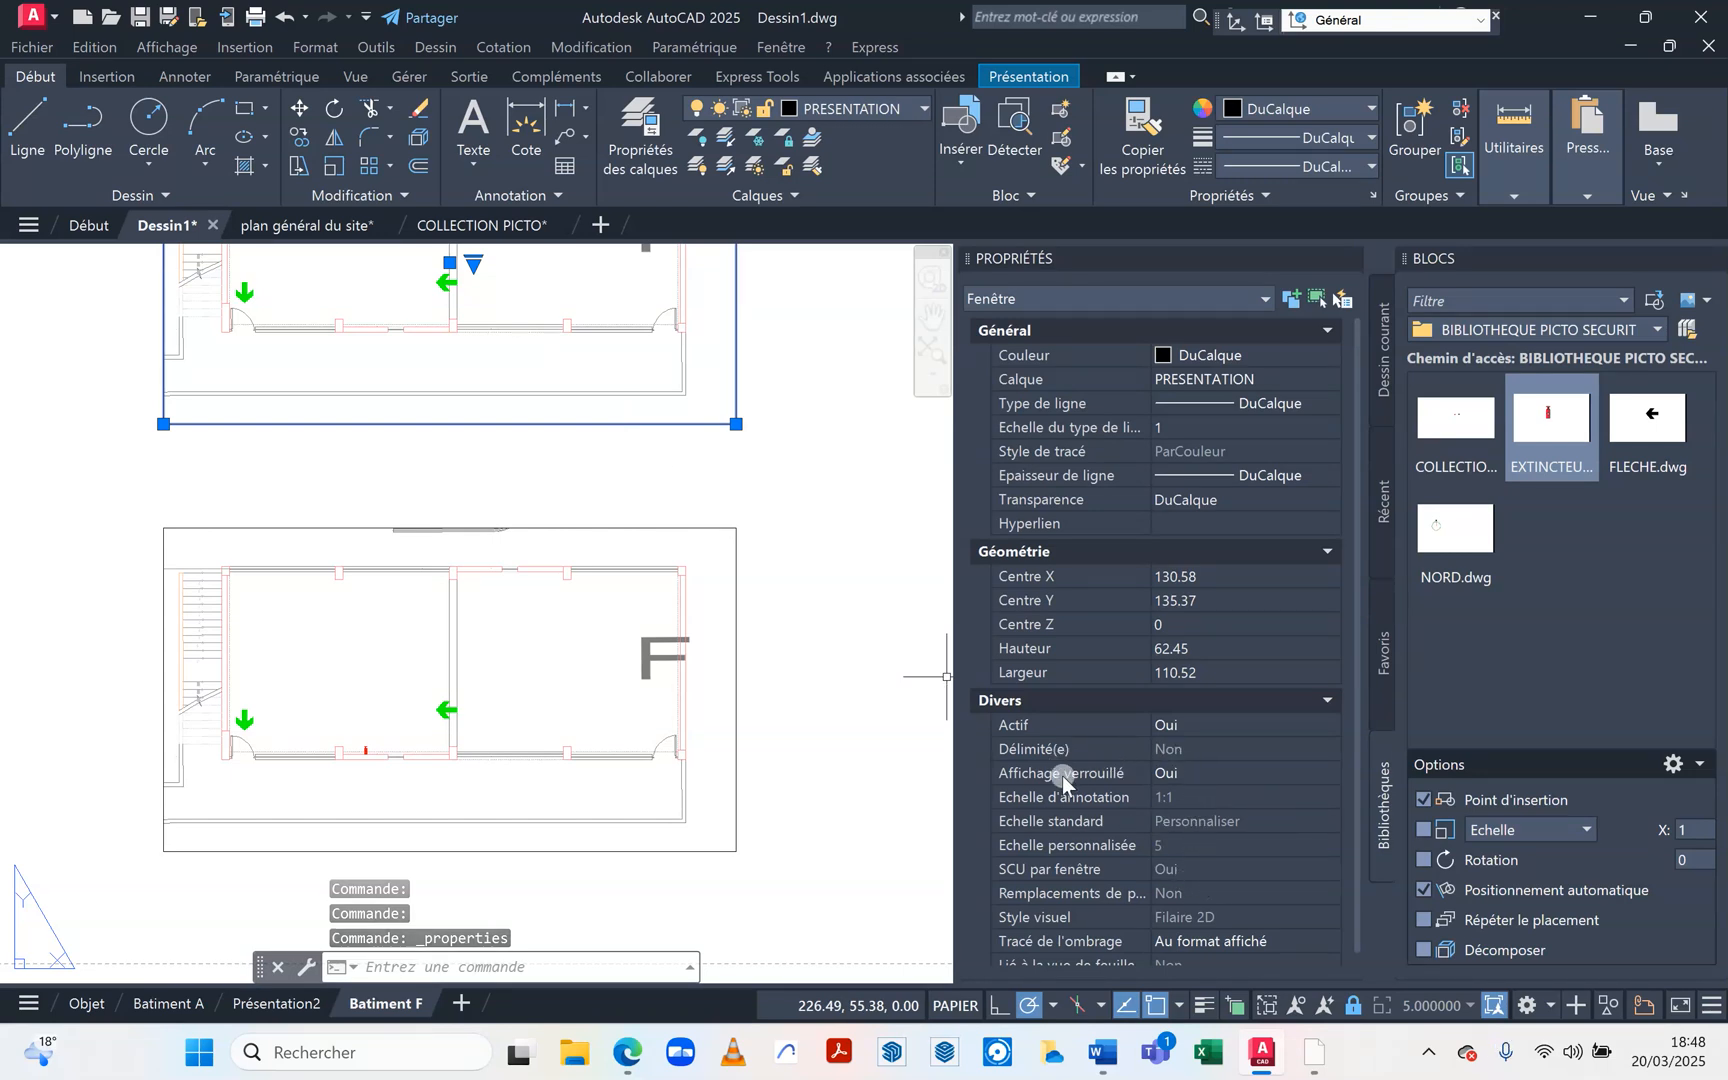
left_click(766, 493)
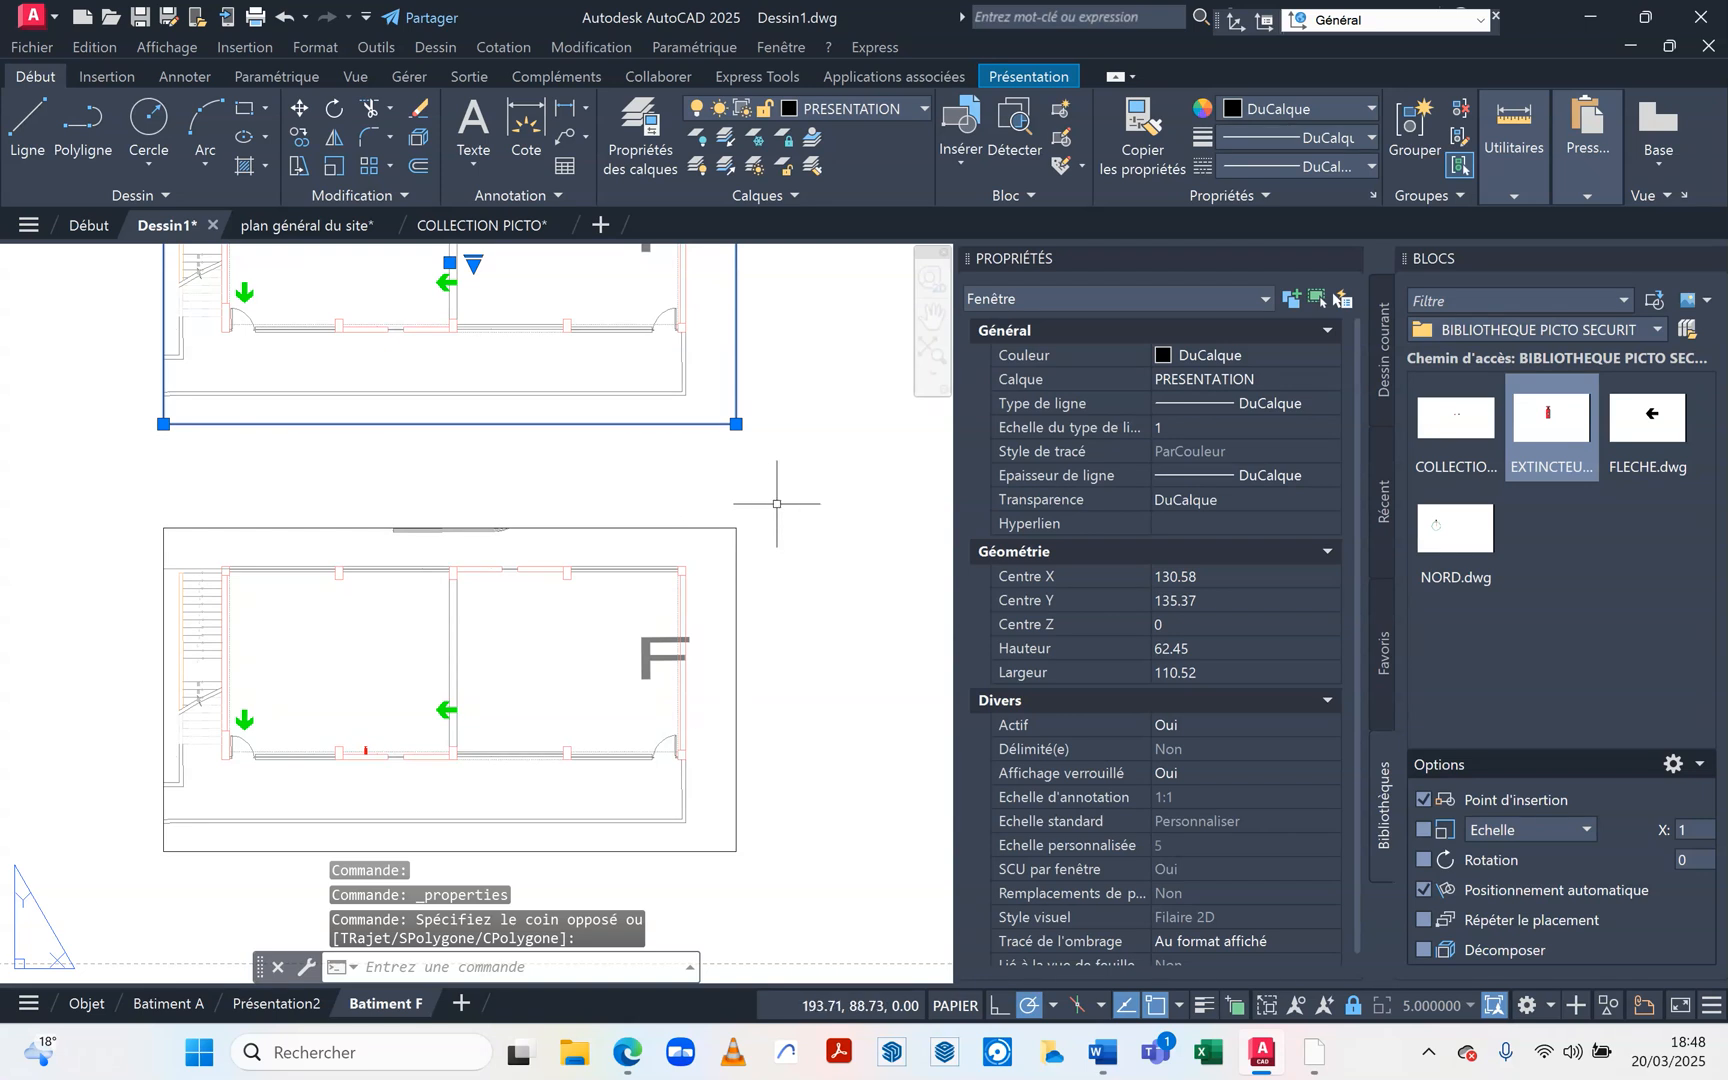
key("Escape")
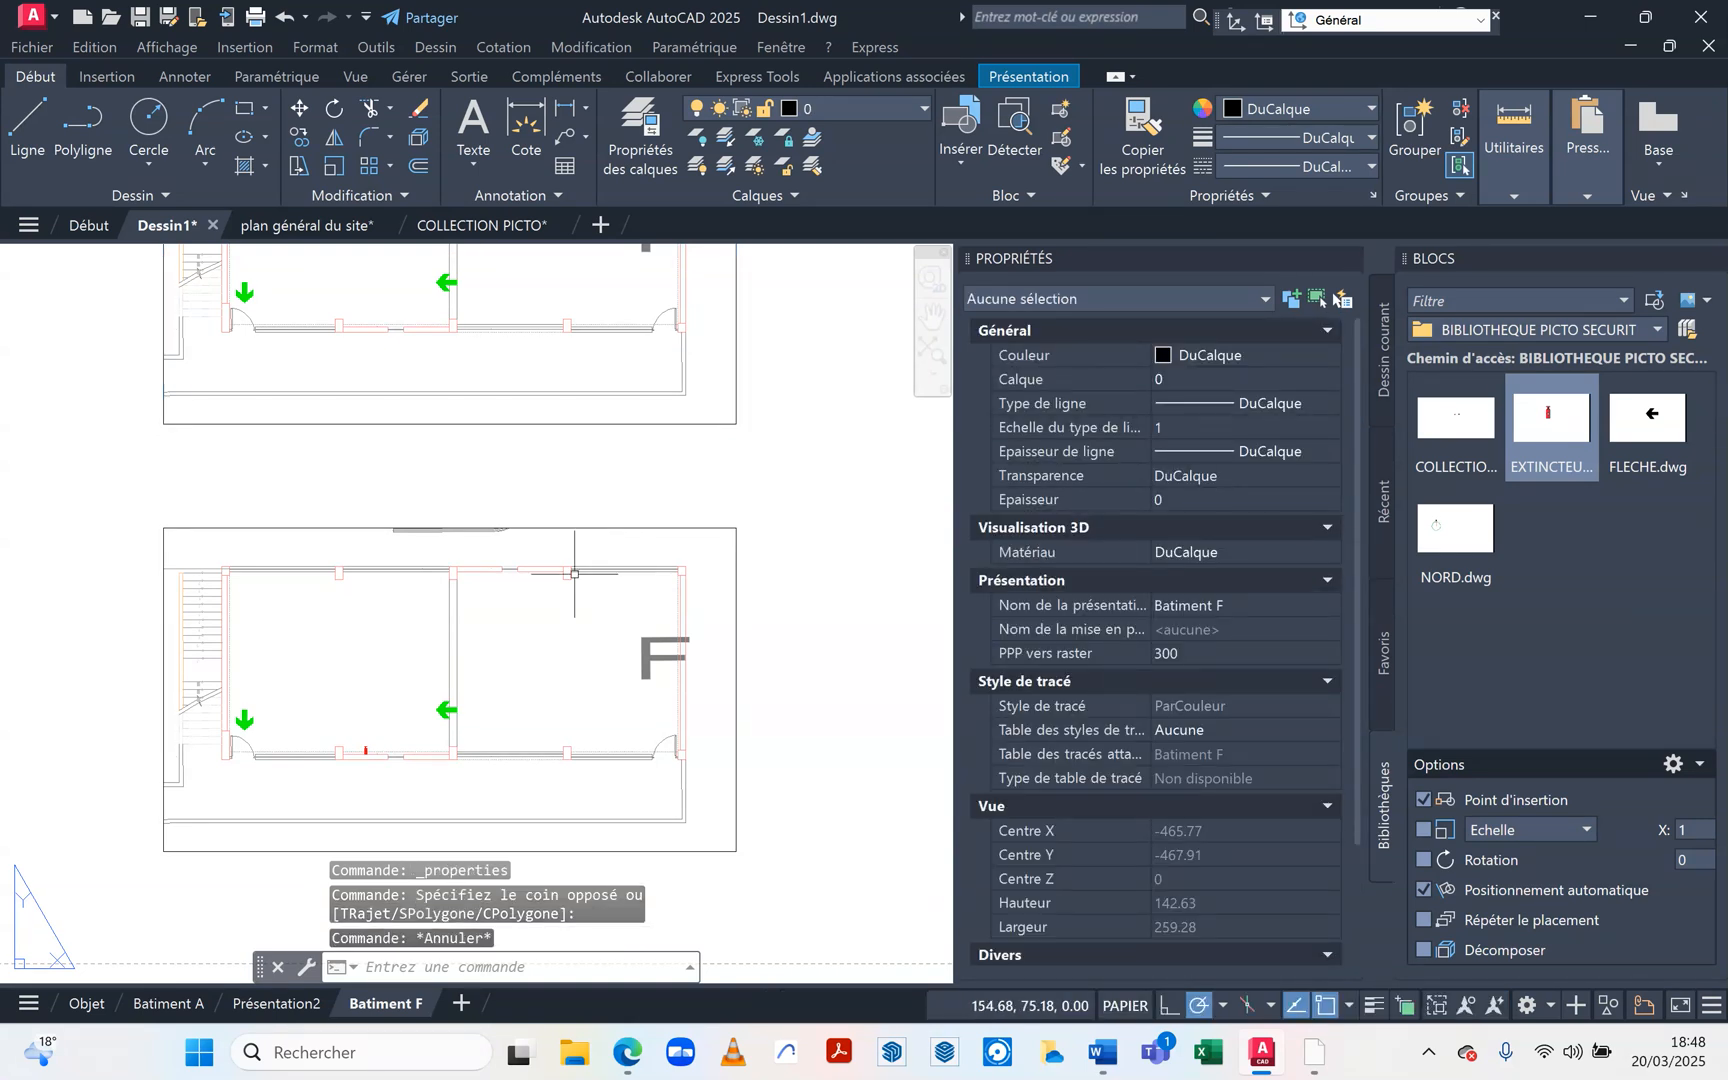
Freeze the EVAC layer in the lower viewport only and return to paper space.
double_click(558, 552)
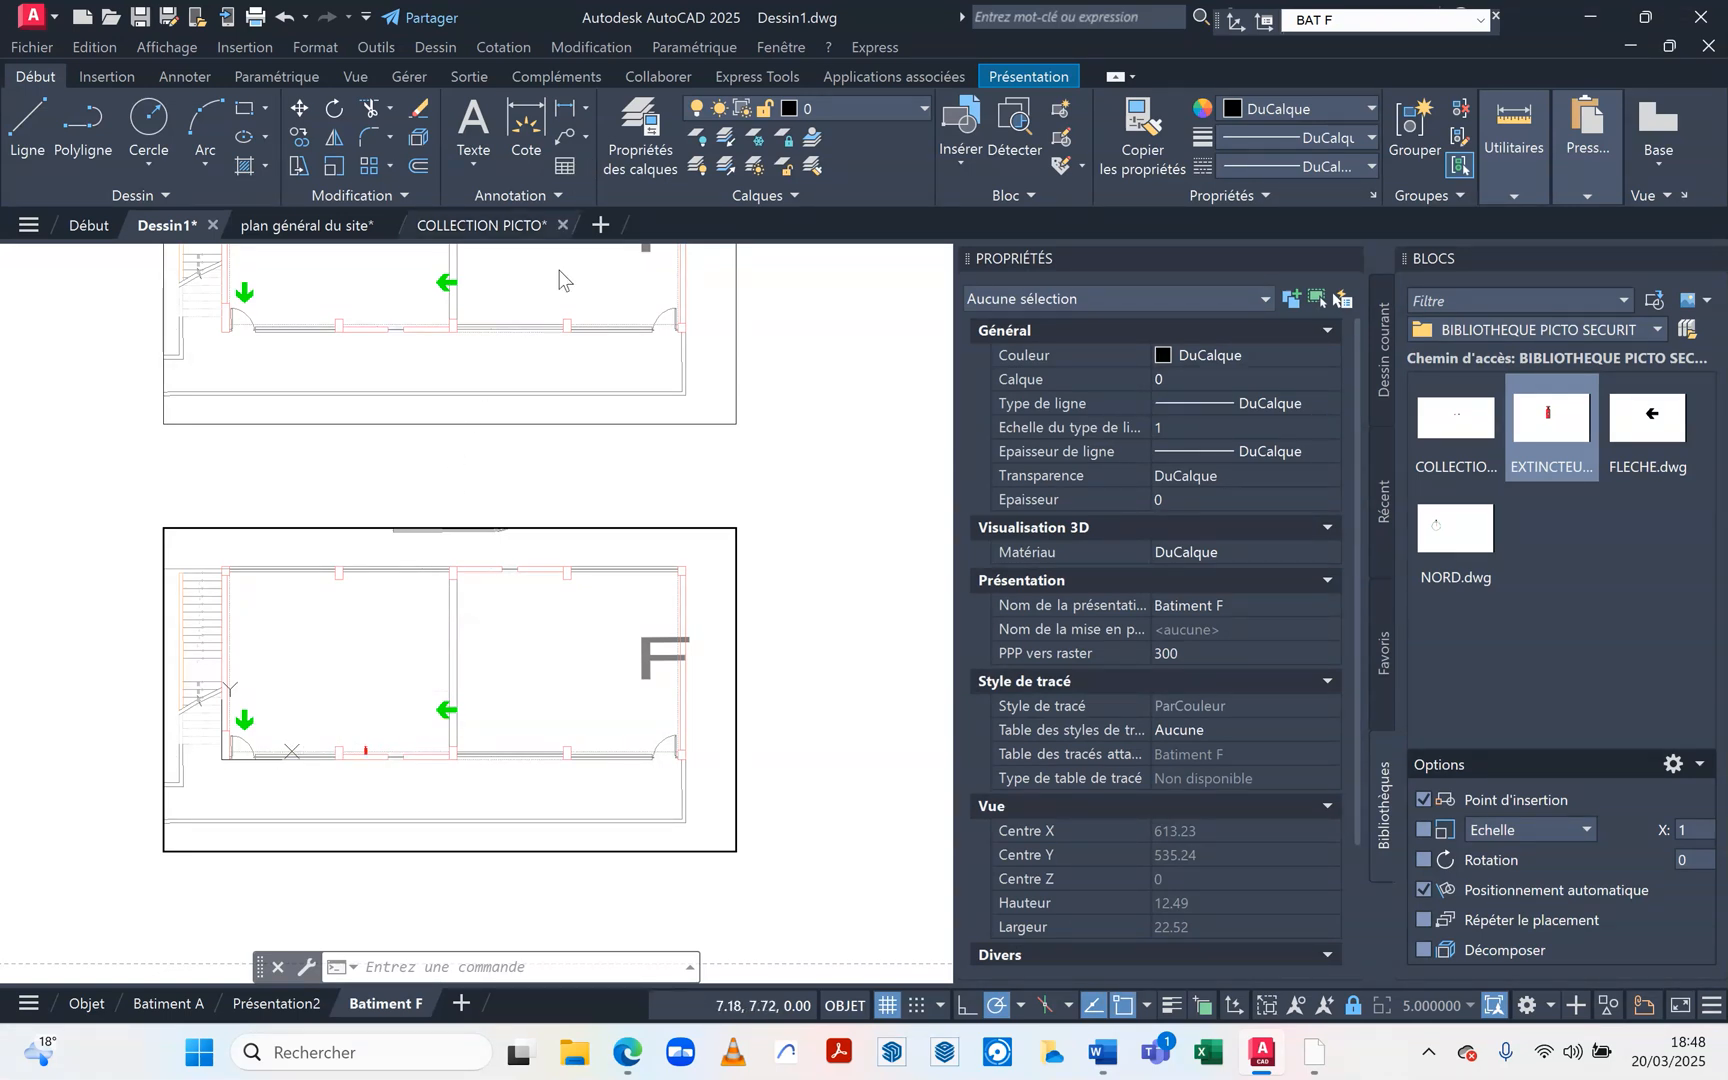
left_click(892, 107)
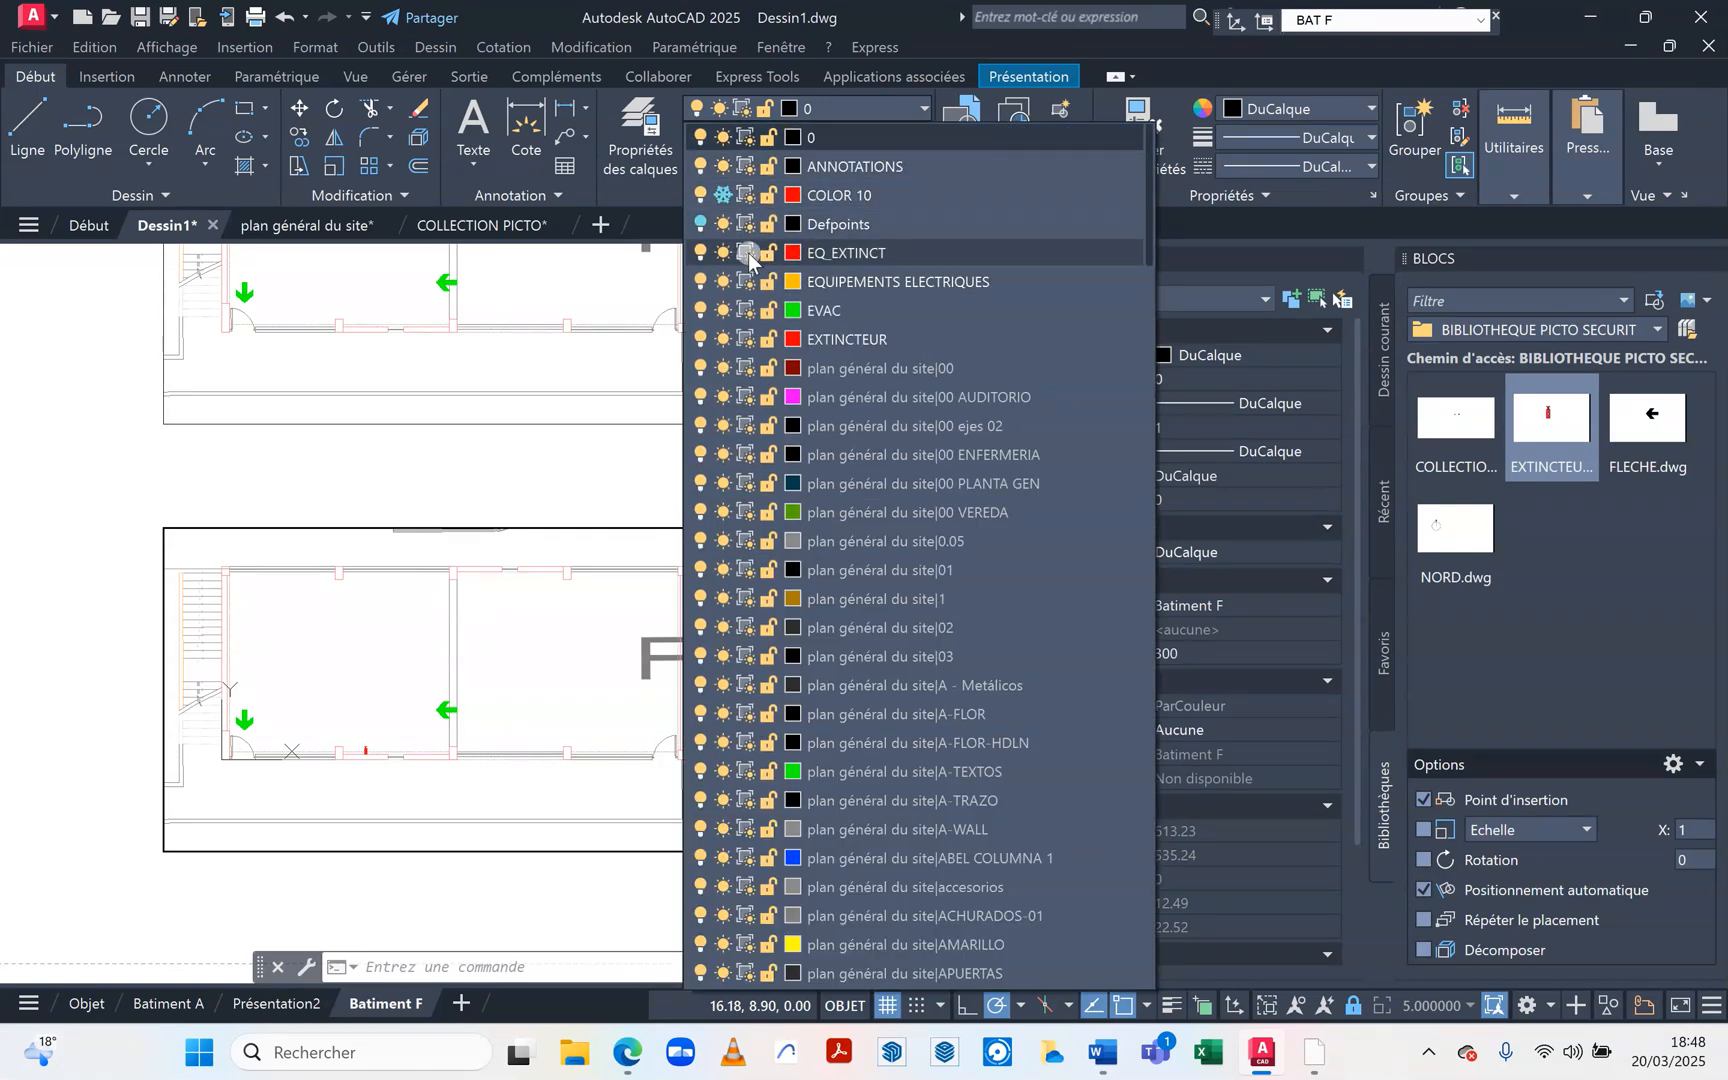
left_click(747, 308)
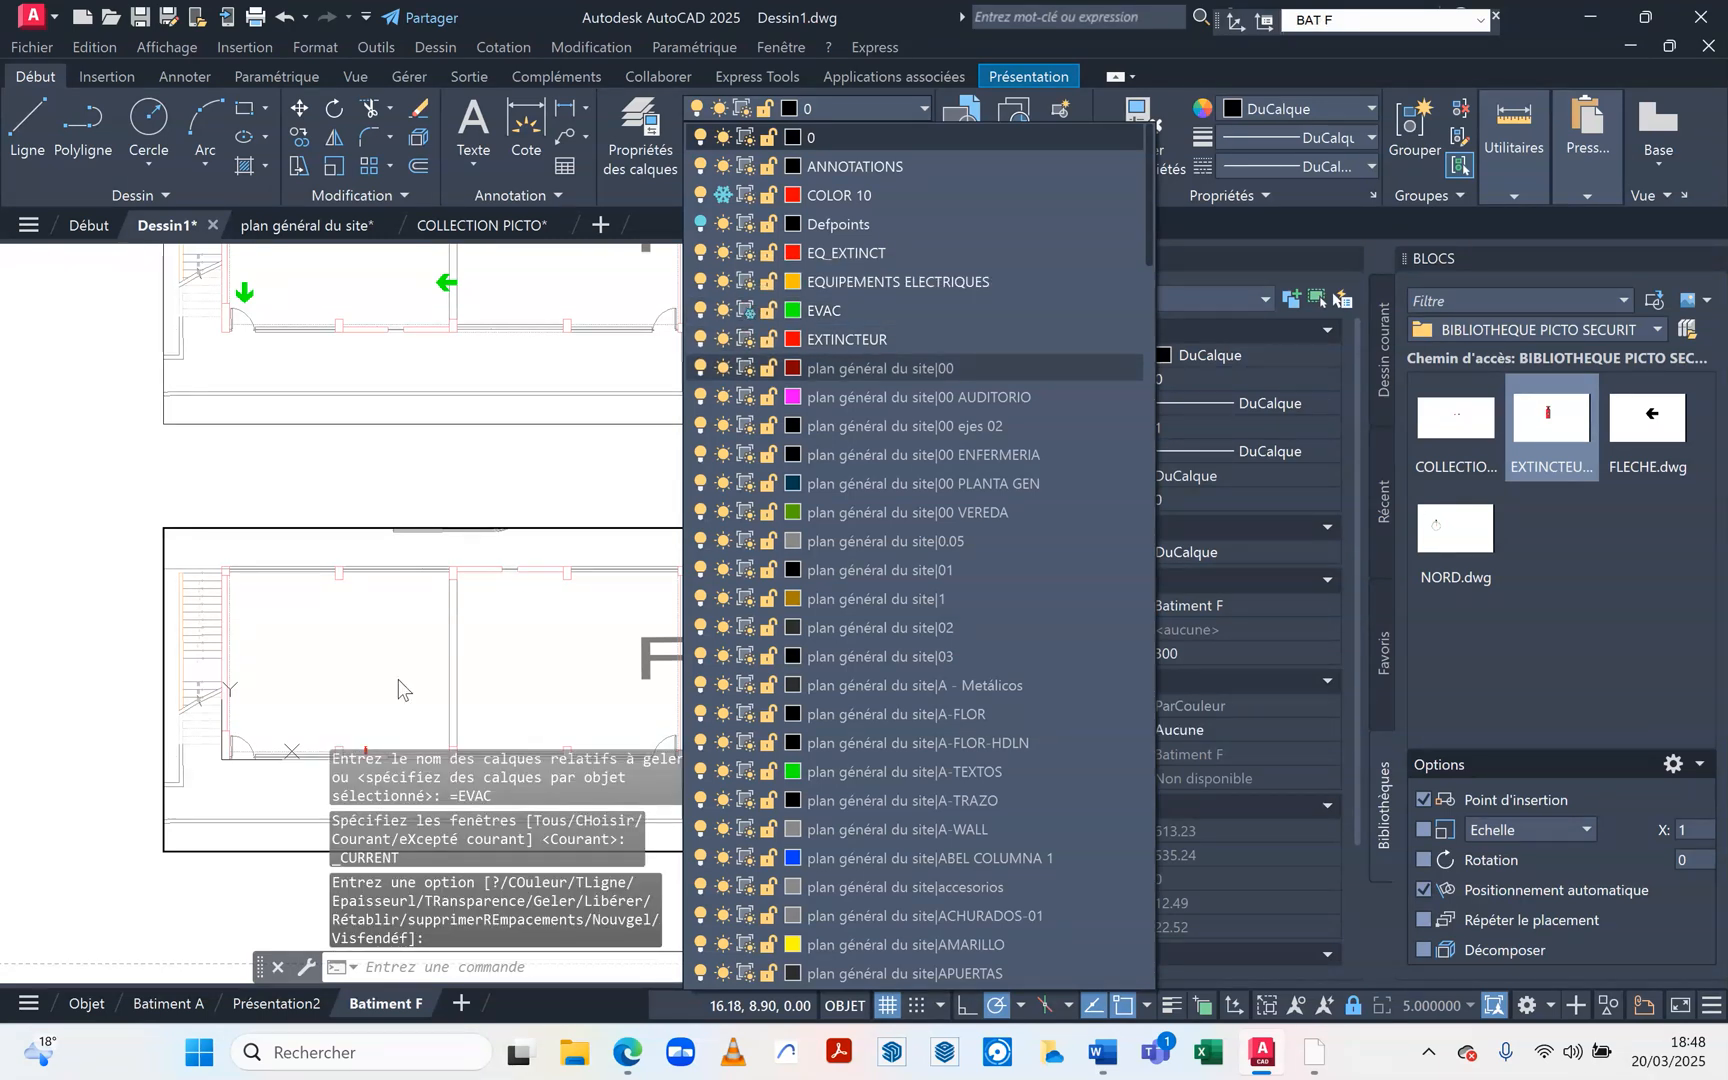
left_click(425, 466)
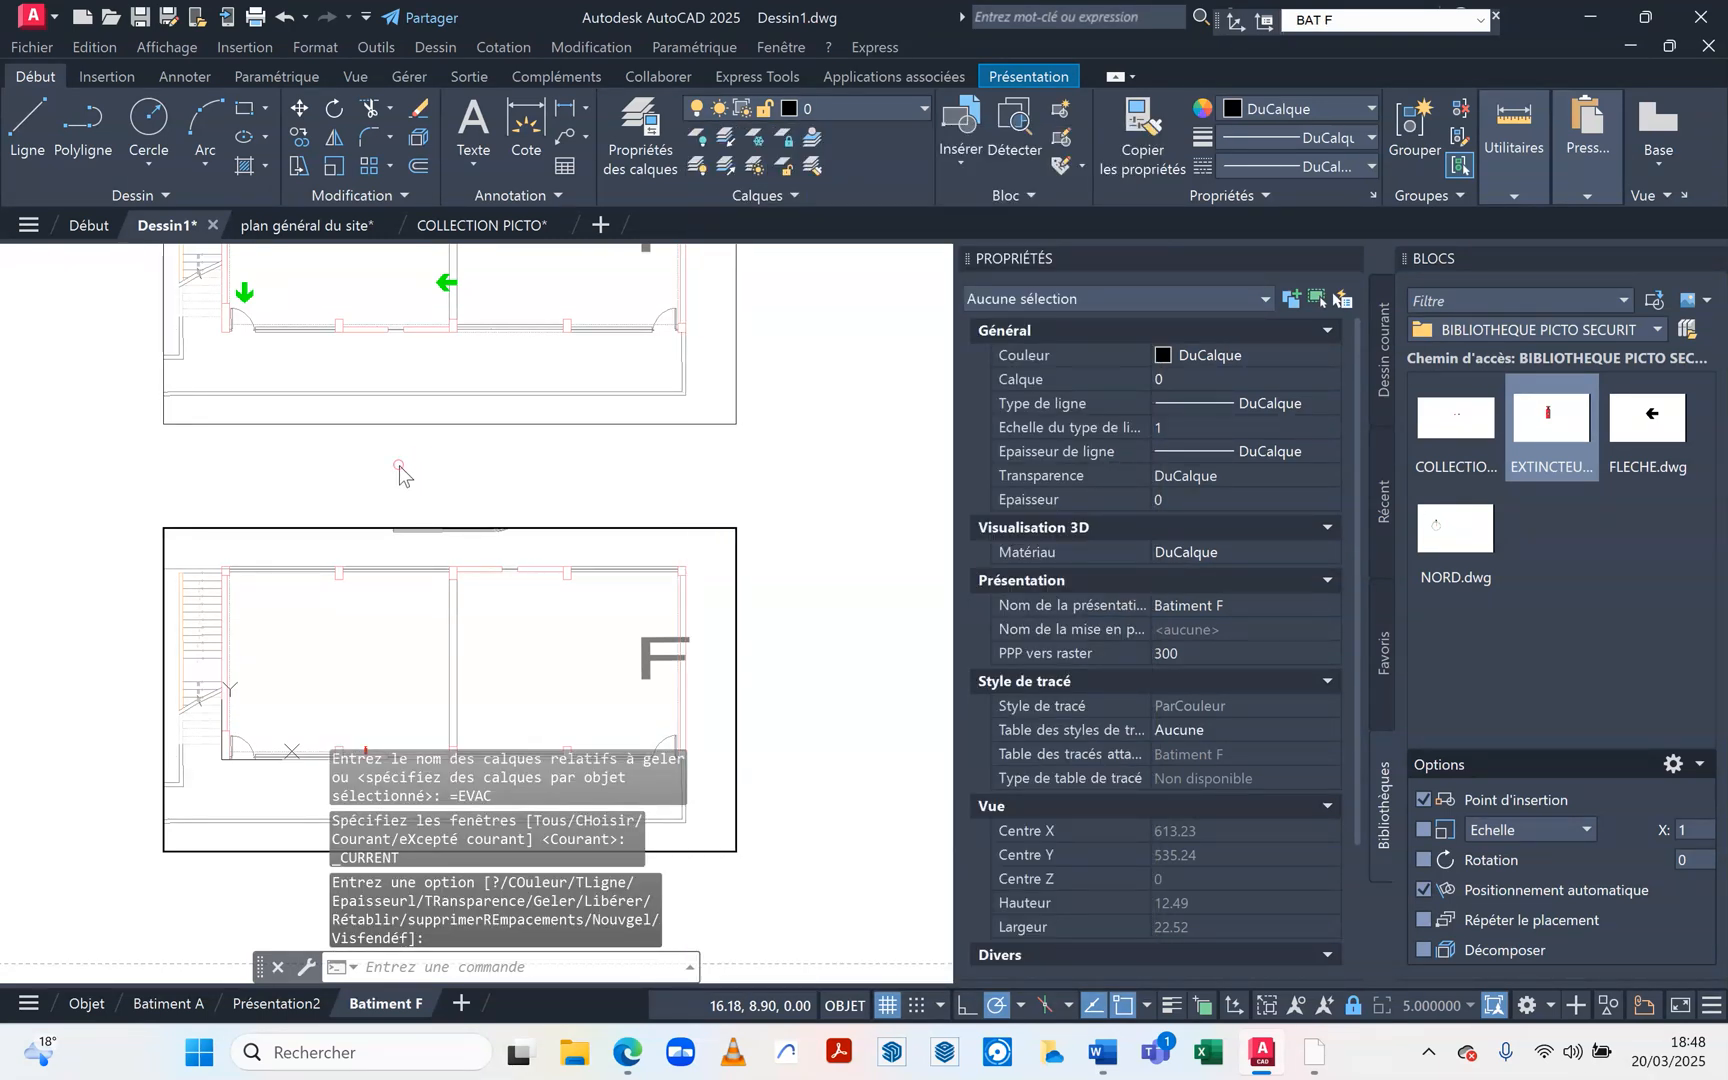
double_click(400, 464)
left_click(400, 464)
left_click(392, 475)
scroll(395, 475, "down", 2)
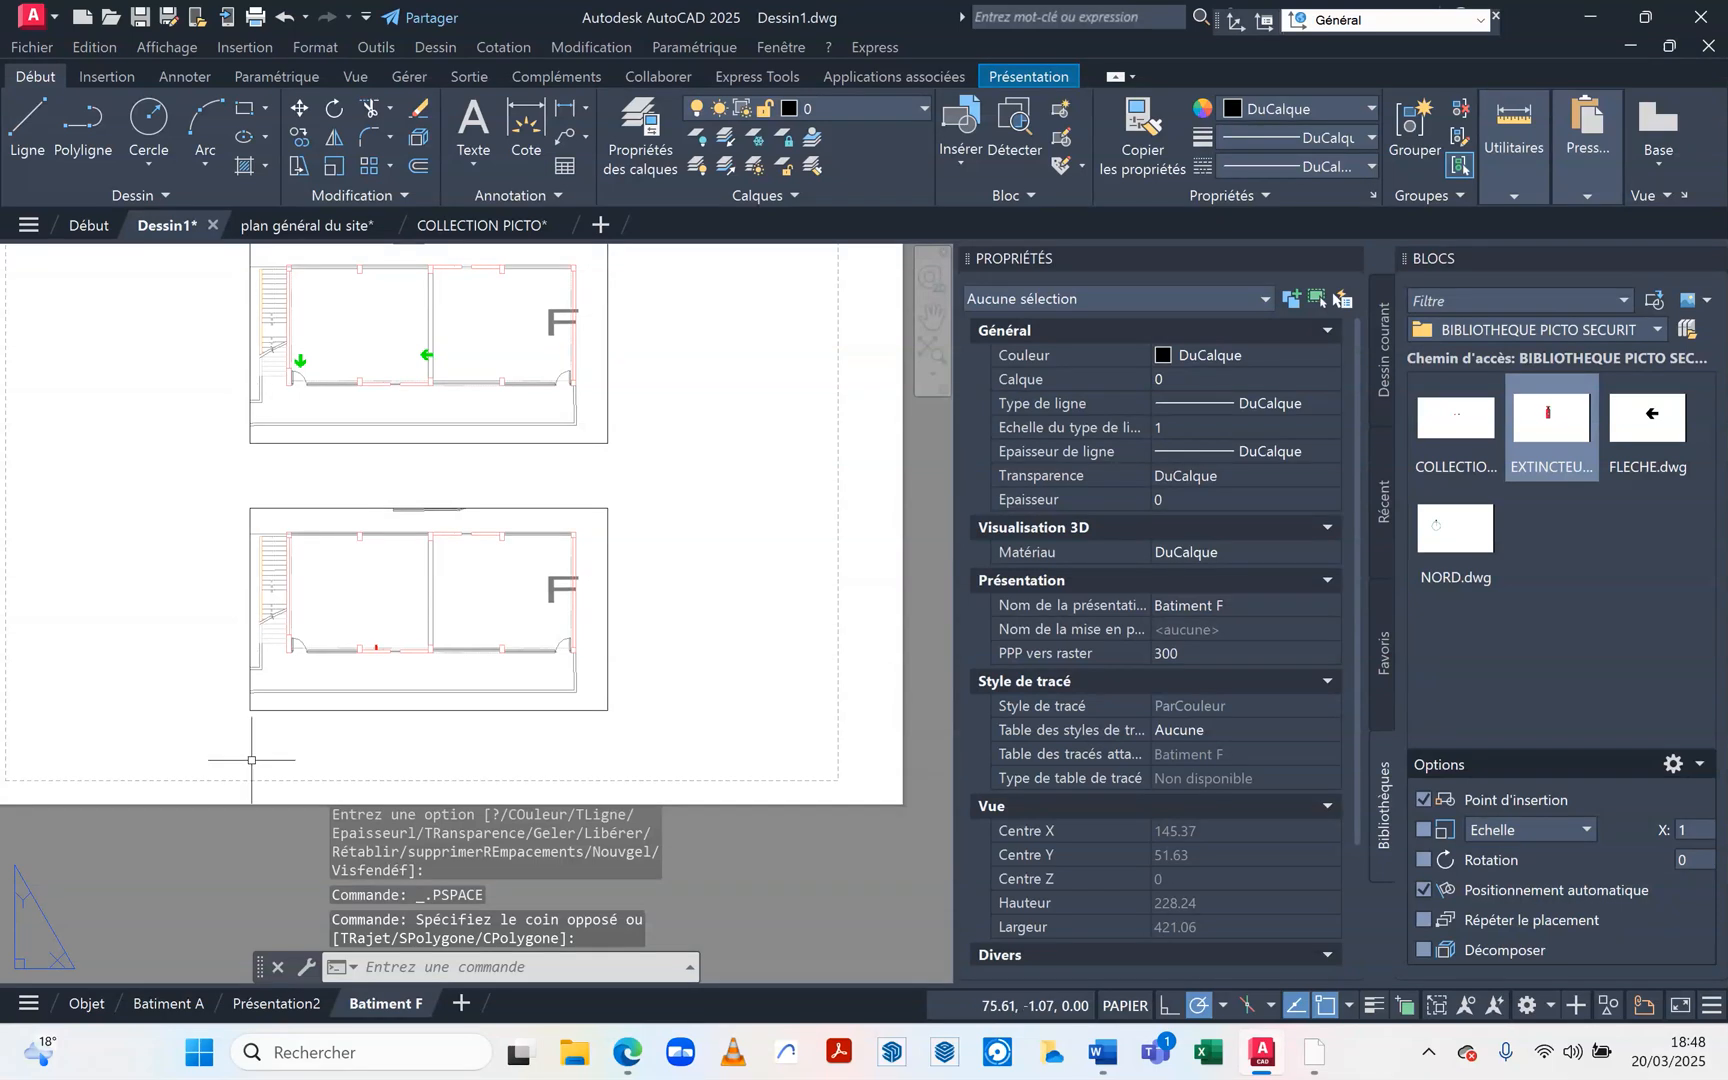
Copy the PLAN EVACUATION and PLAN EXTINCTEURS titles from the Batiment A layout to the clipboard.
left_click(170, 1003)
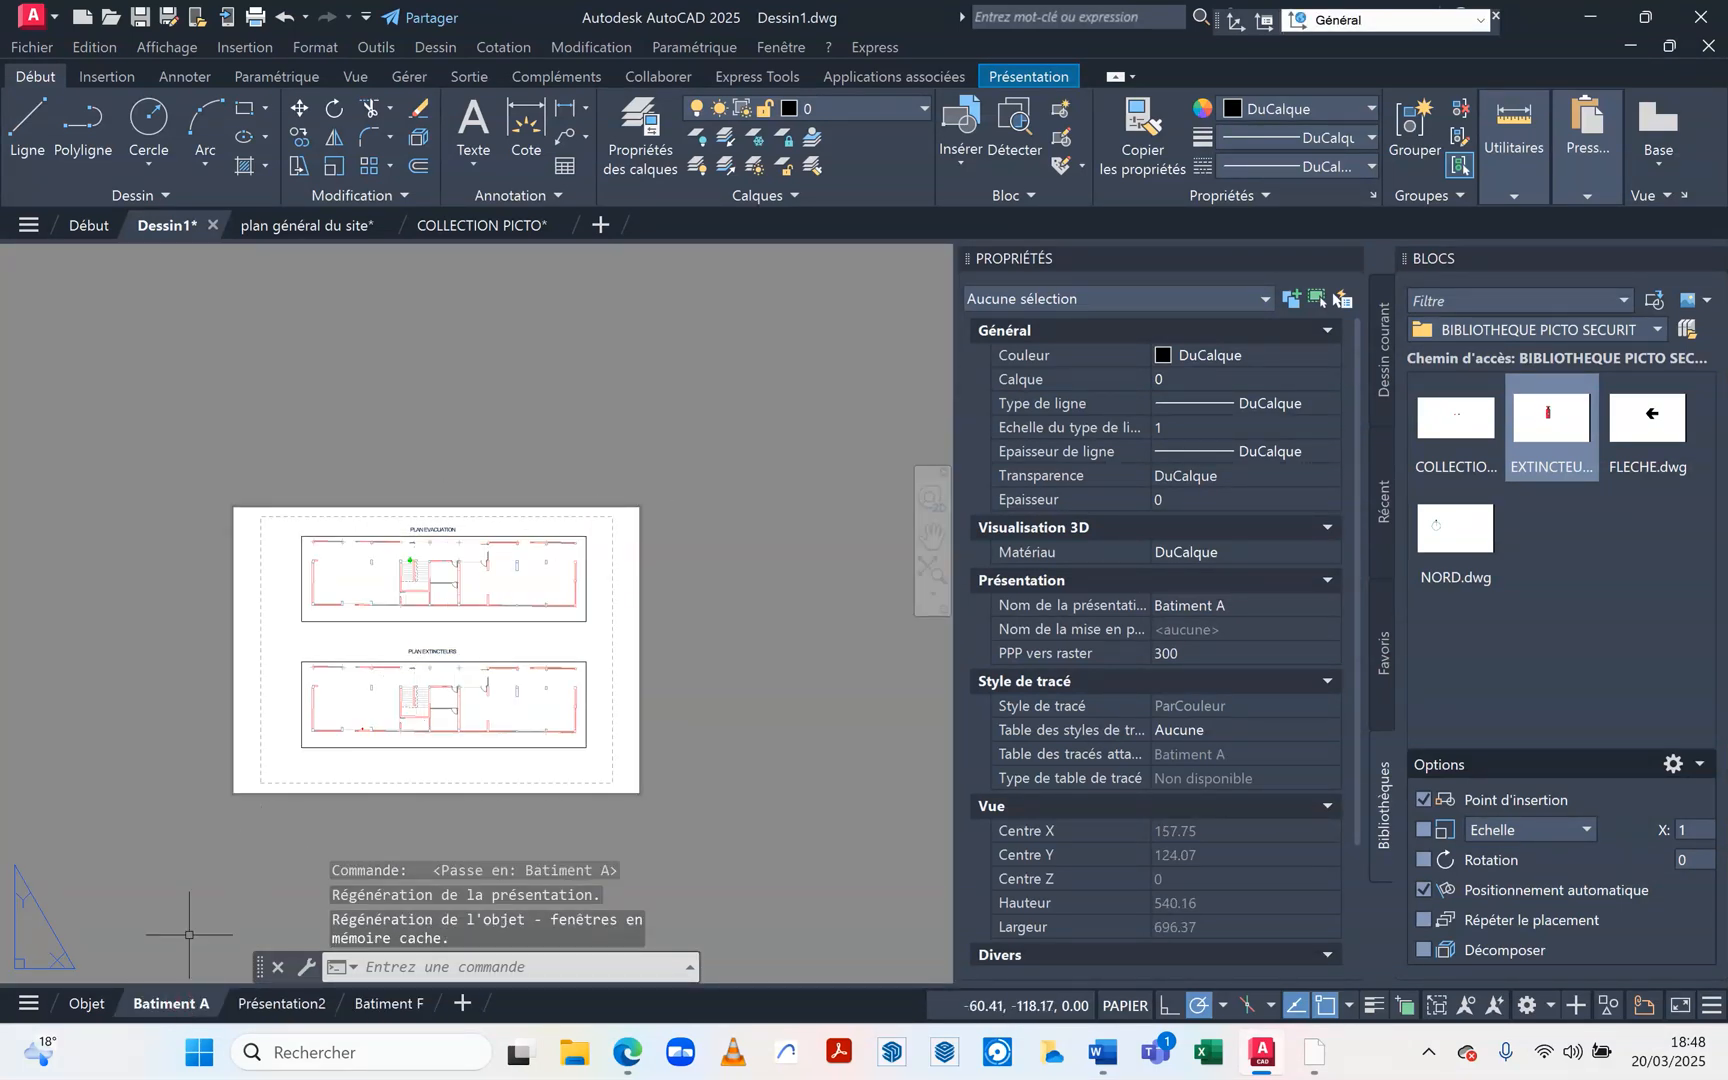
left_click(433, 529)
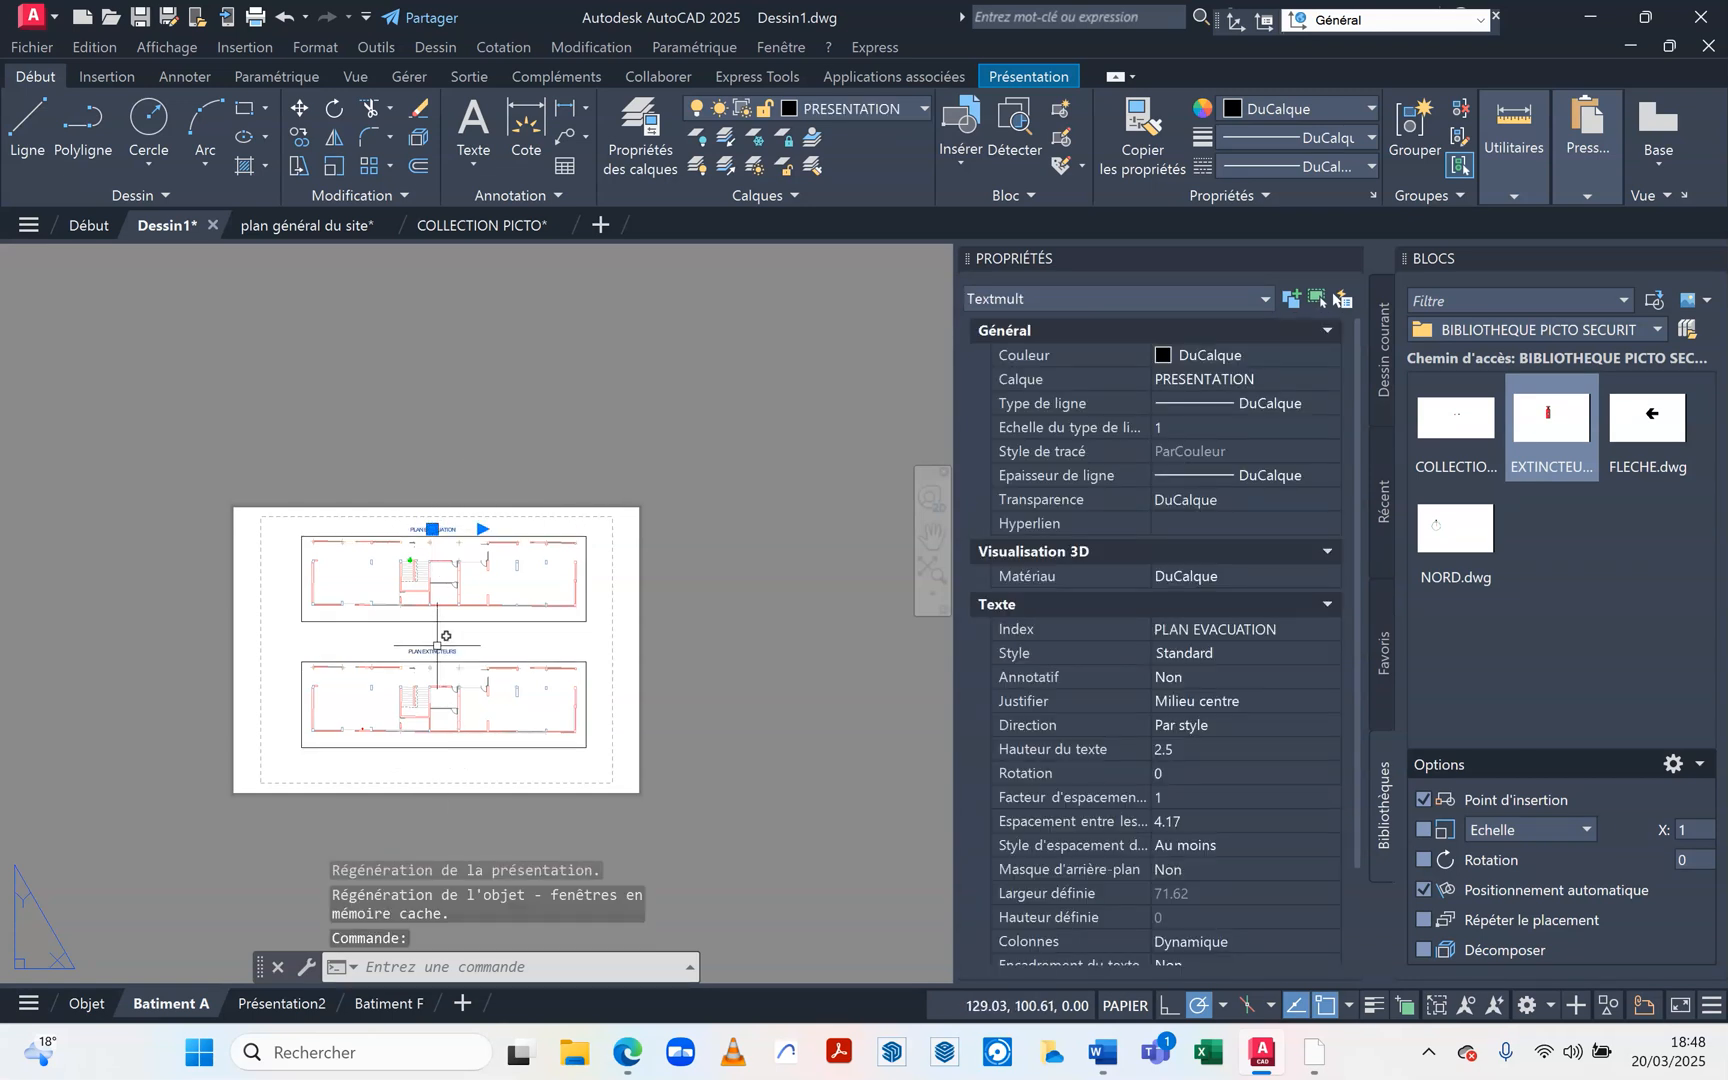
scroll(446, 636, "up", 4)
left_click(433, 656)
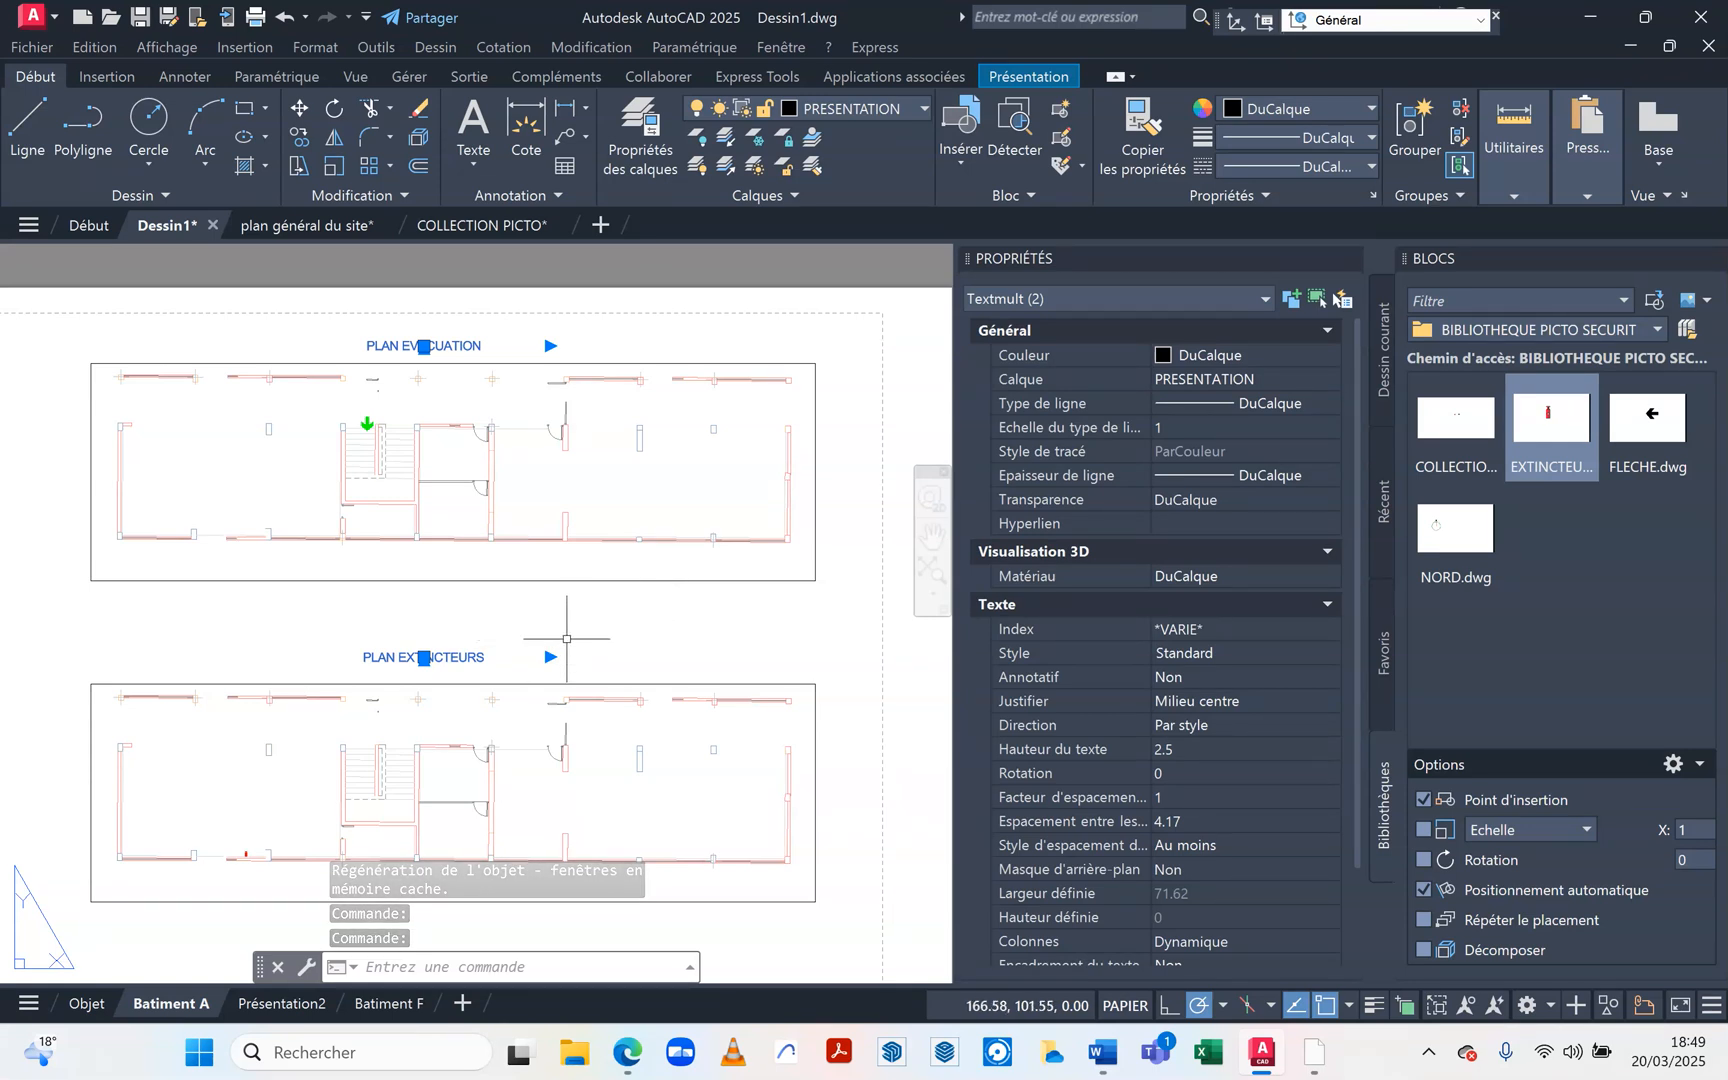
key("ctrl+c")
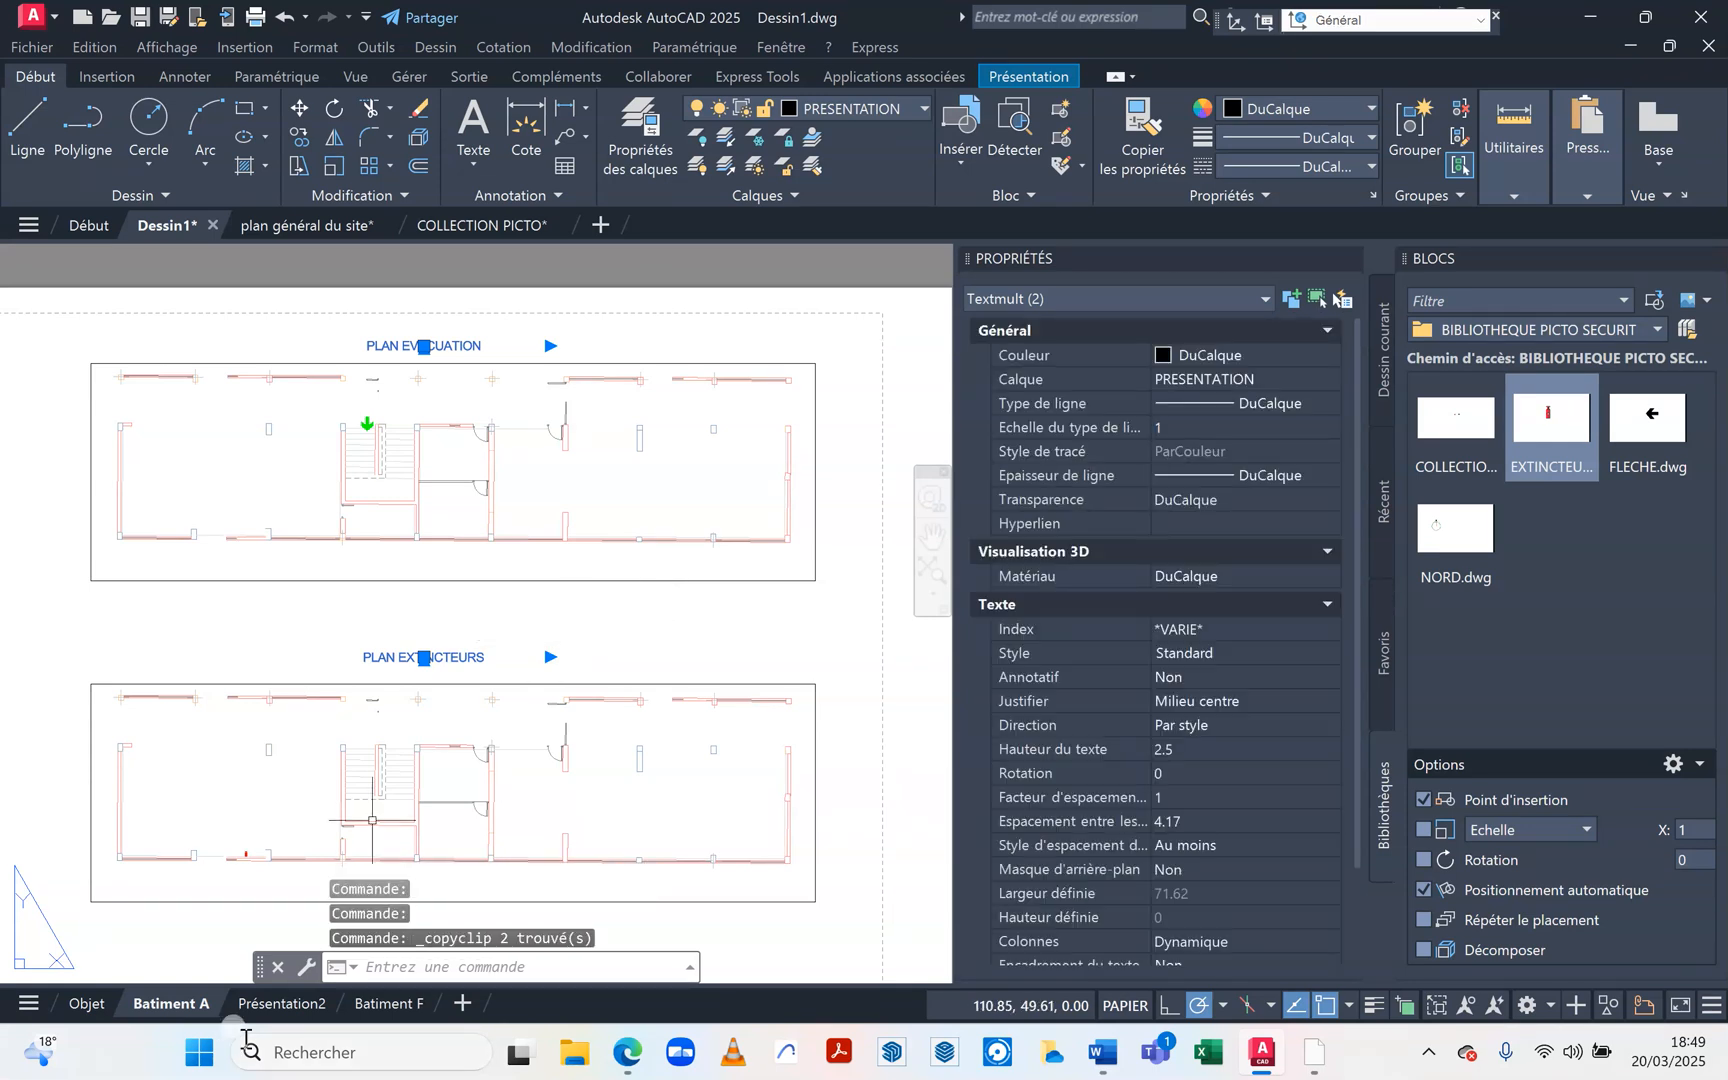
Paste the two copied titles into the Batiment F layout, one centred above each viewport.
left_click(279, 1012)
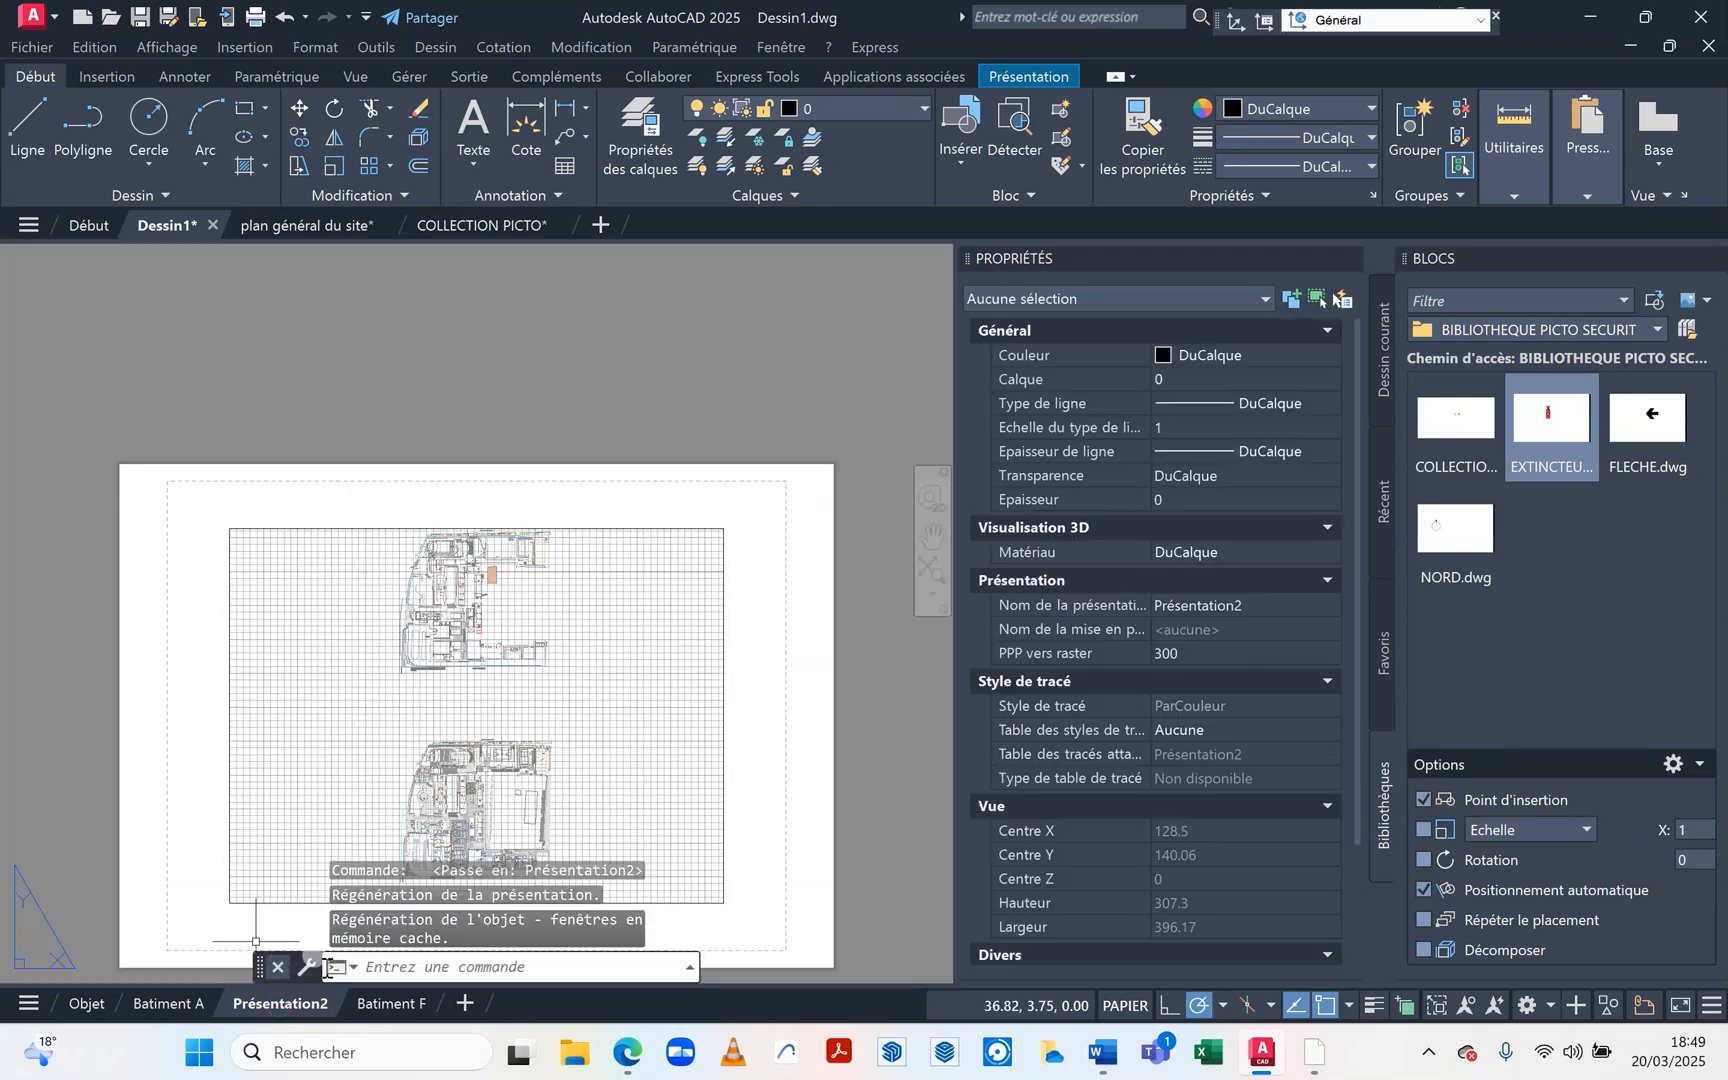
left_click(395, 1003)
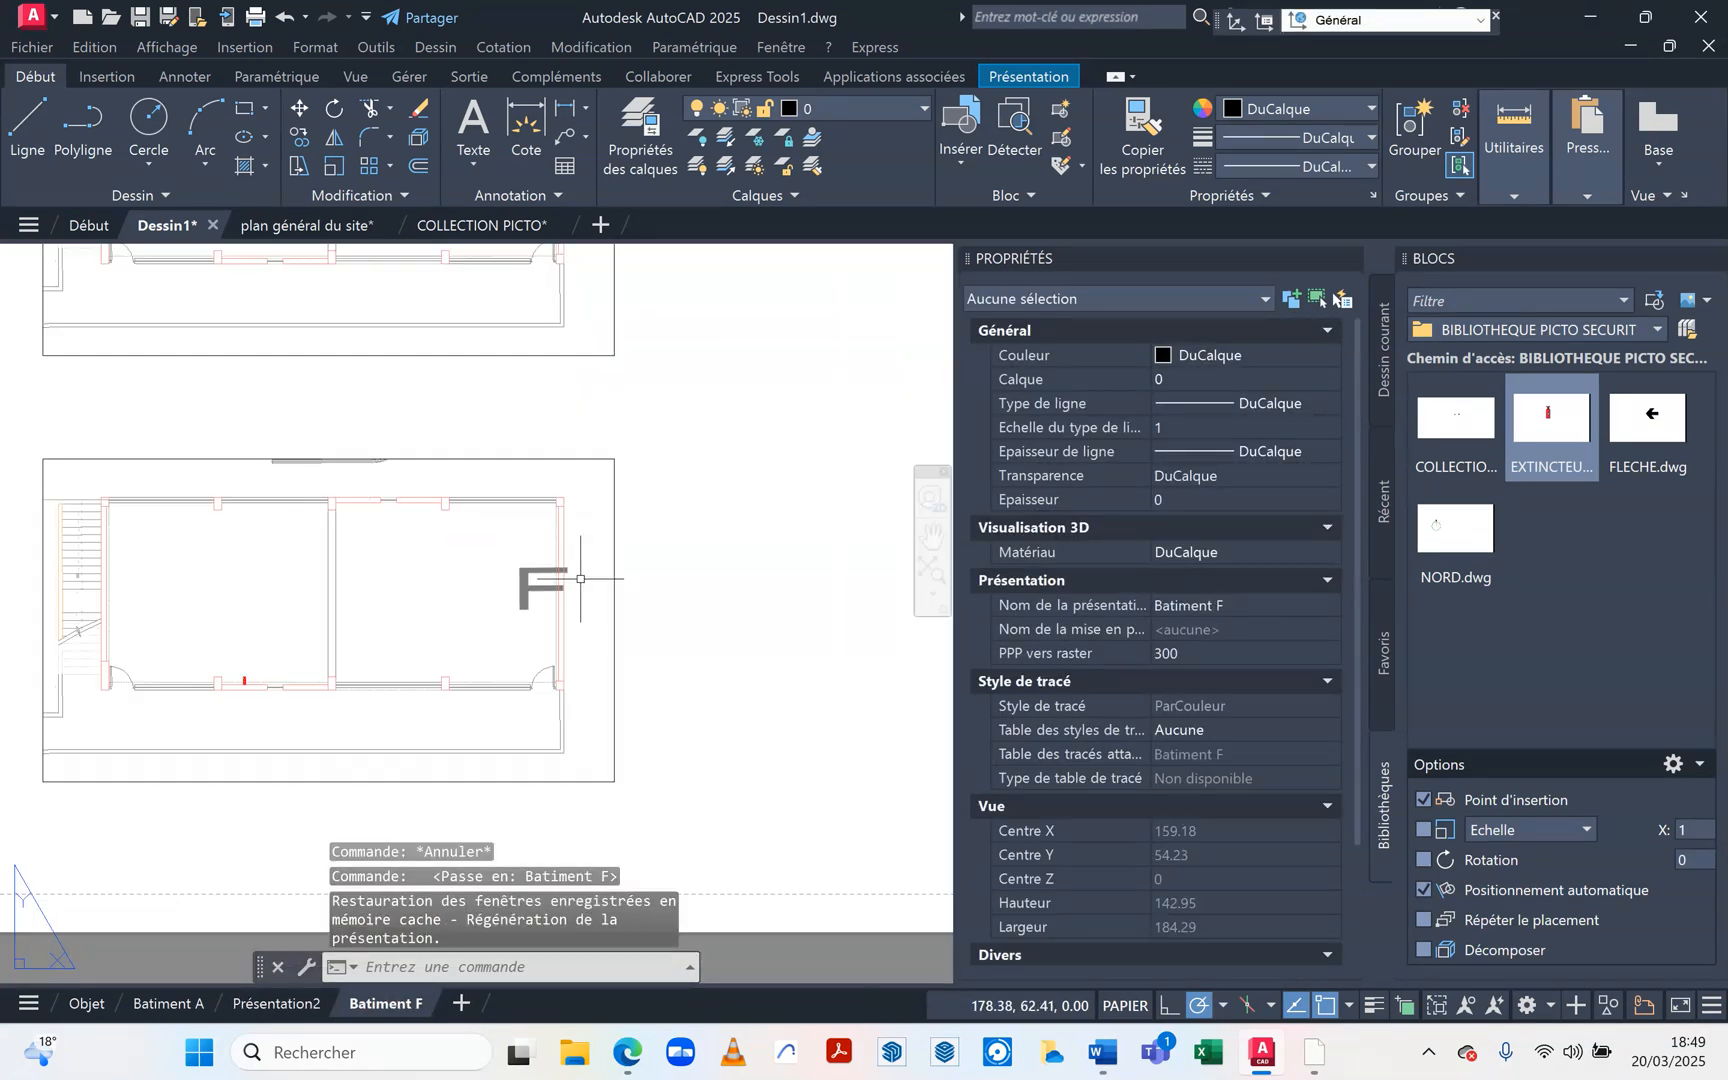
scroll(502, 605, "down", 2)
left_click(384, 346)
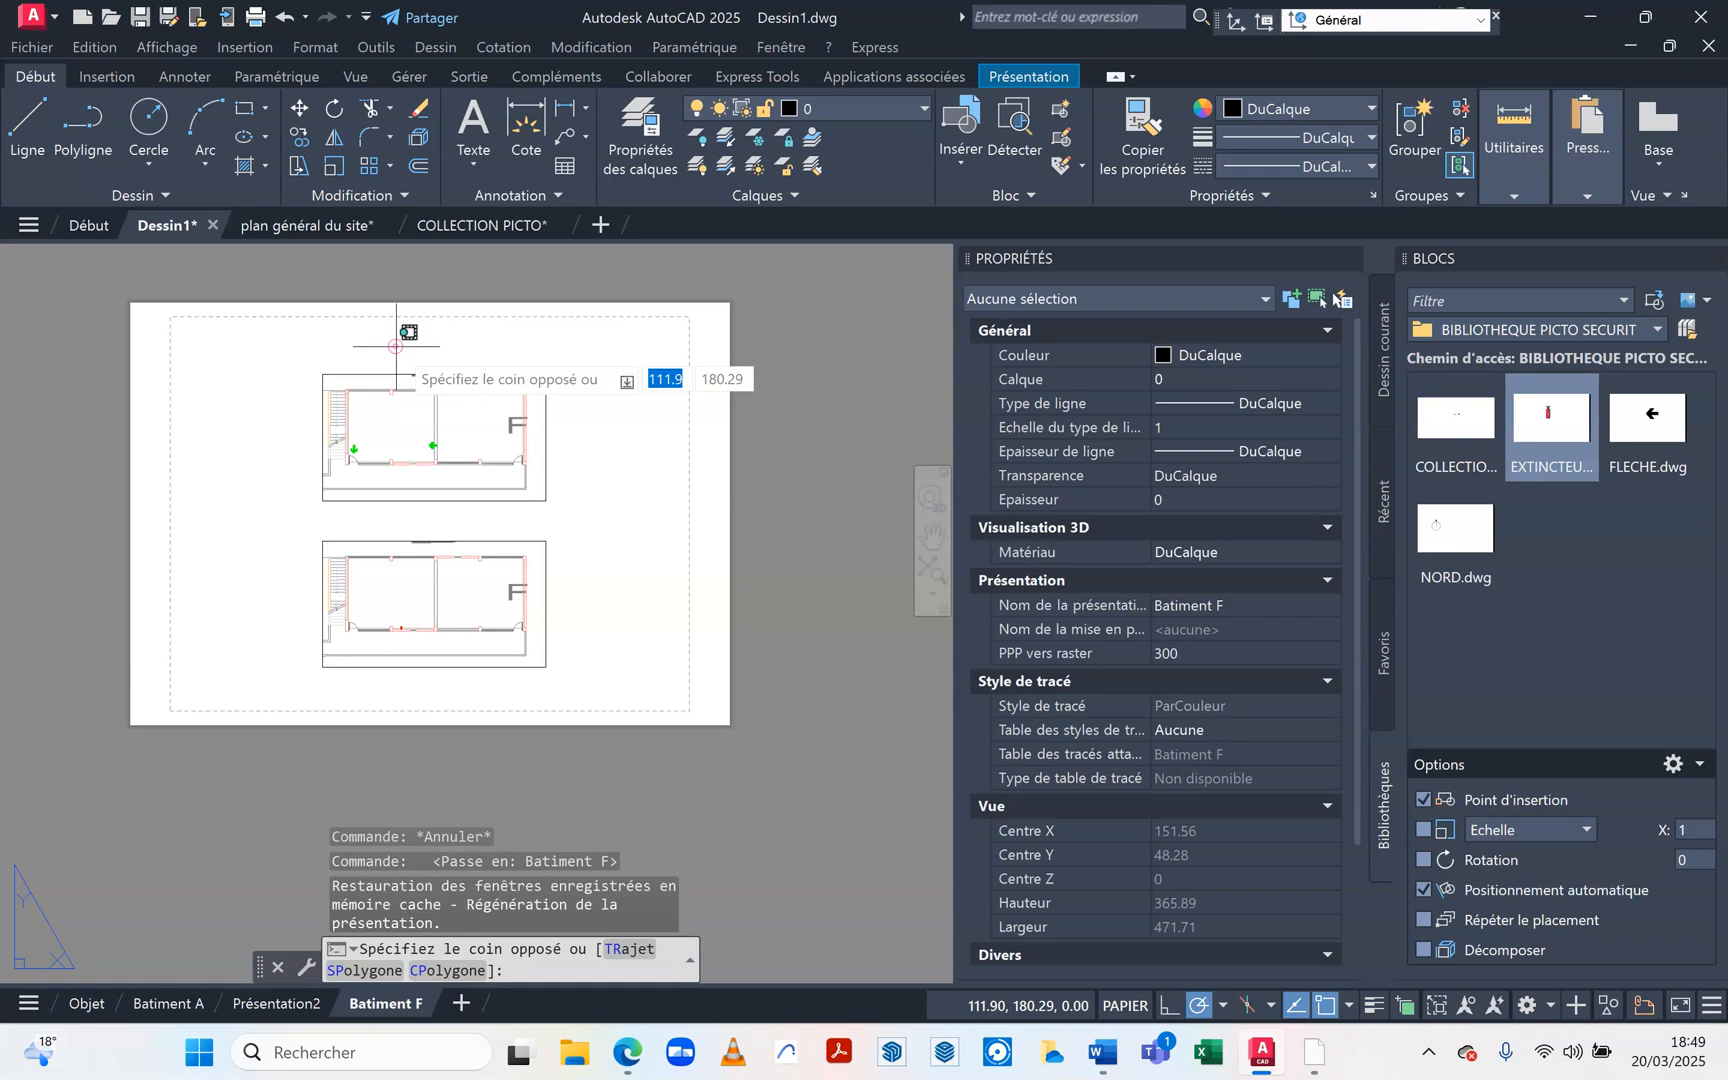
left_click(415, 346)
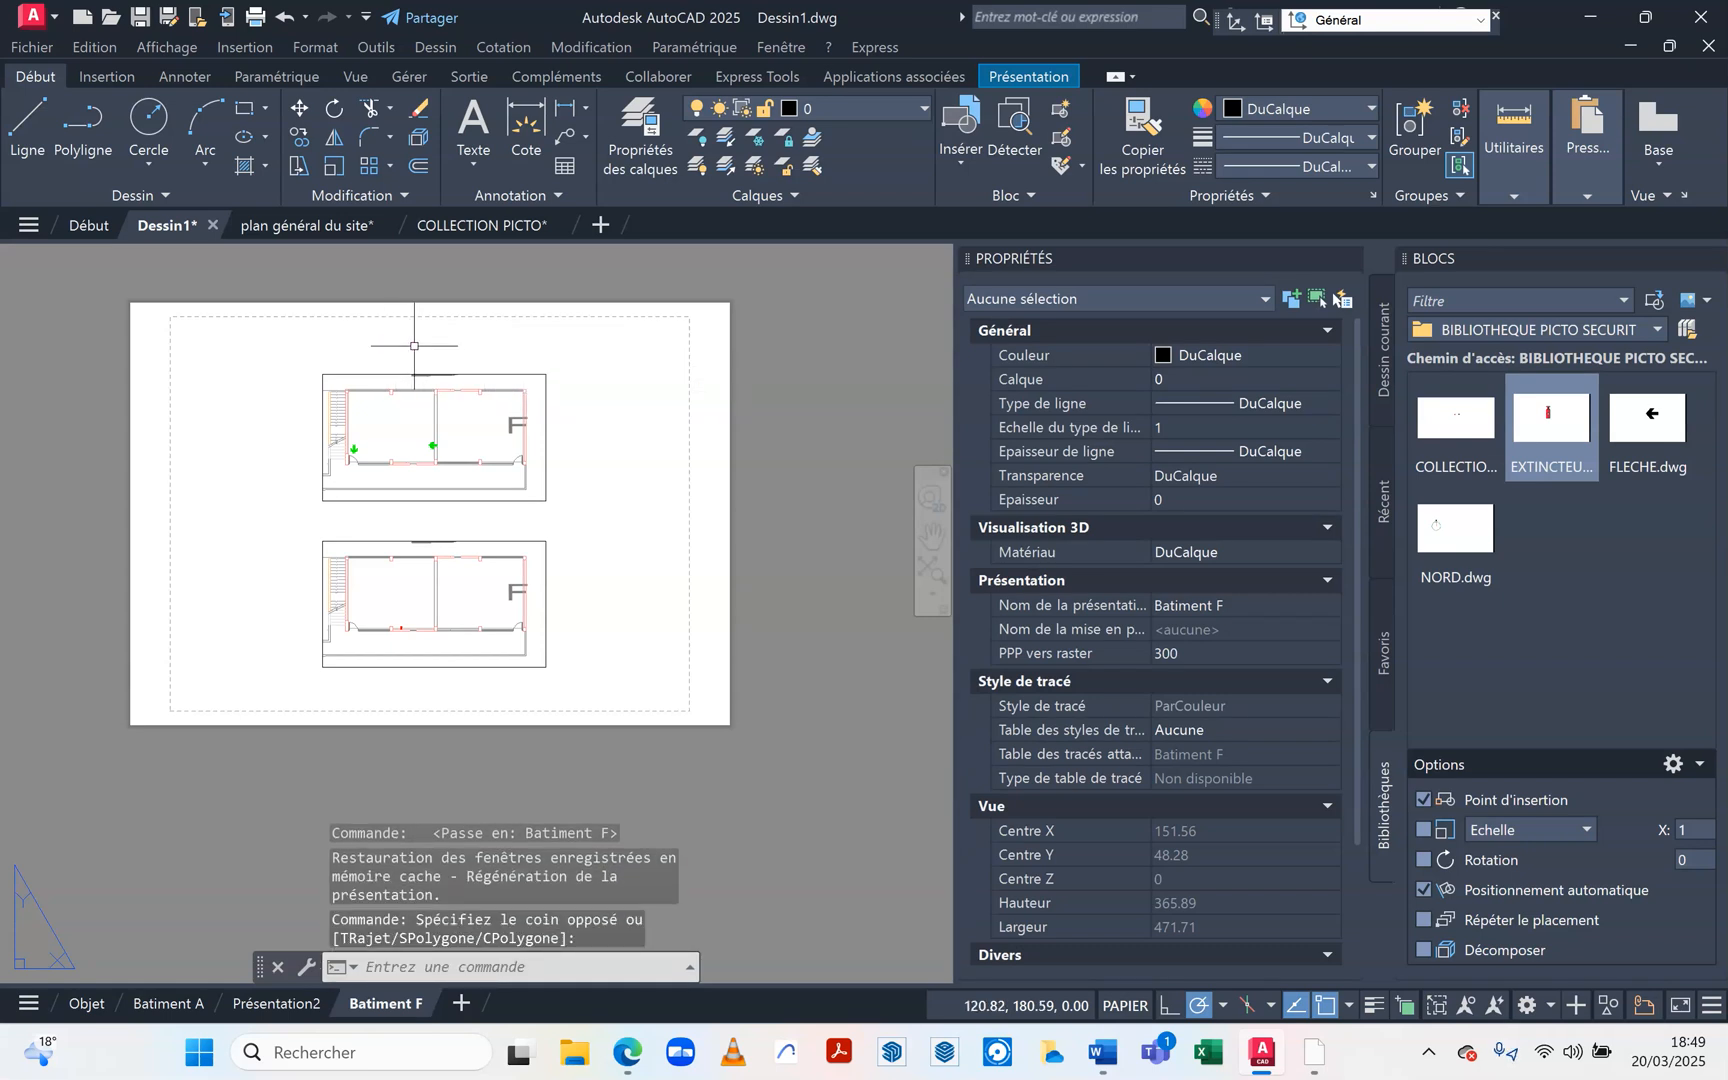
key("ctrl+v")
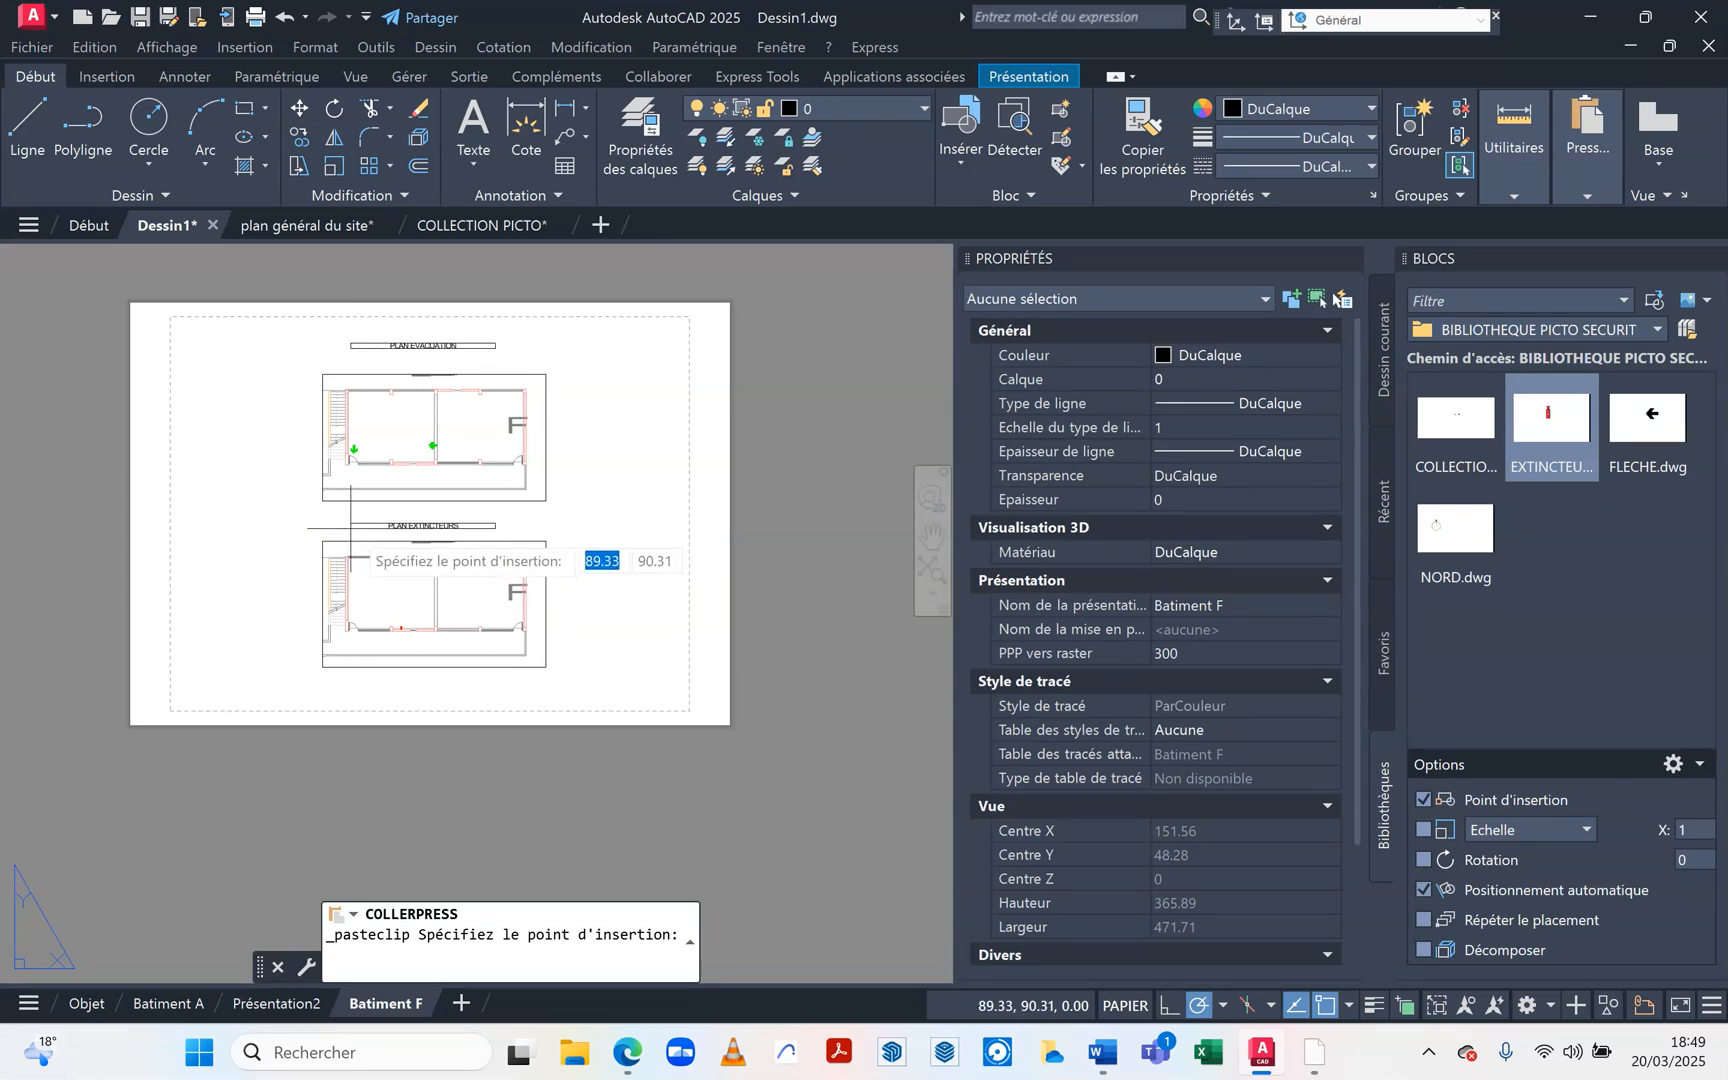
left_click(350, 532)
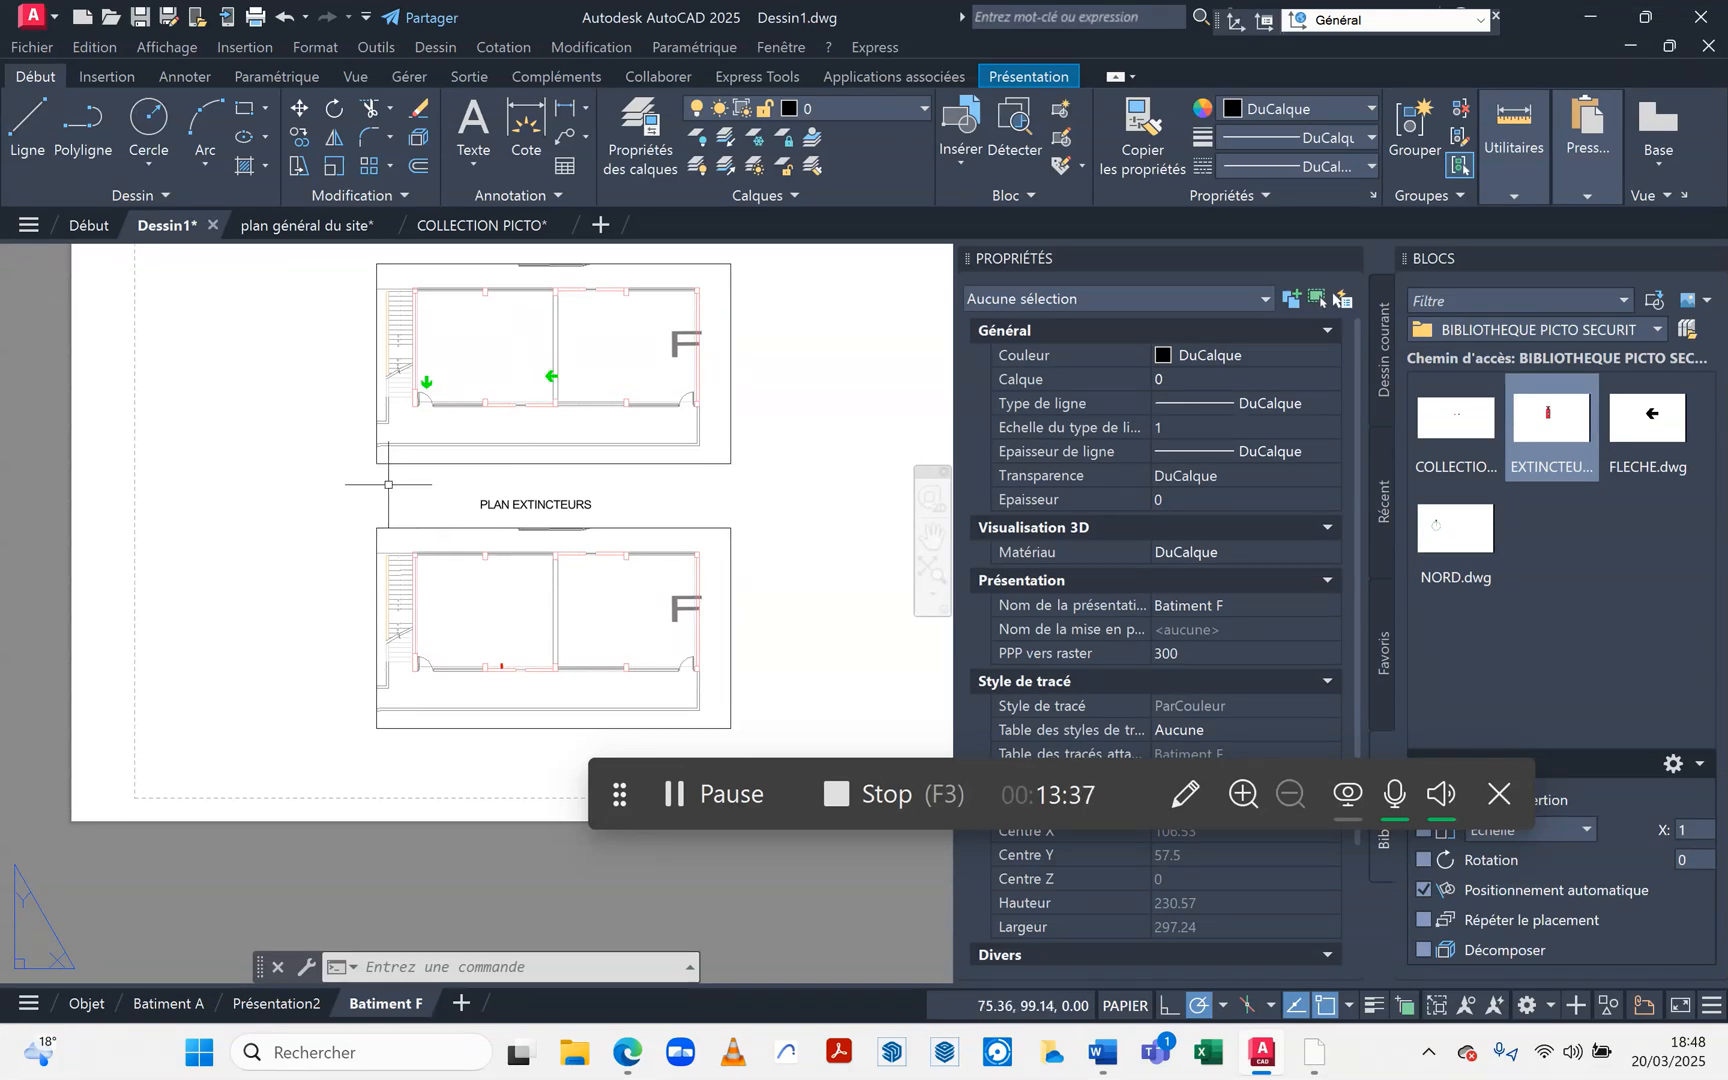
Activate the PLAN EVACUATION viewport and move the arrow at the partition wall horizontally into the left room of building F.
middle_click_drag(337, 482, 285, 563)
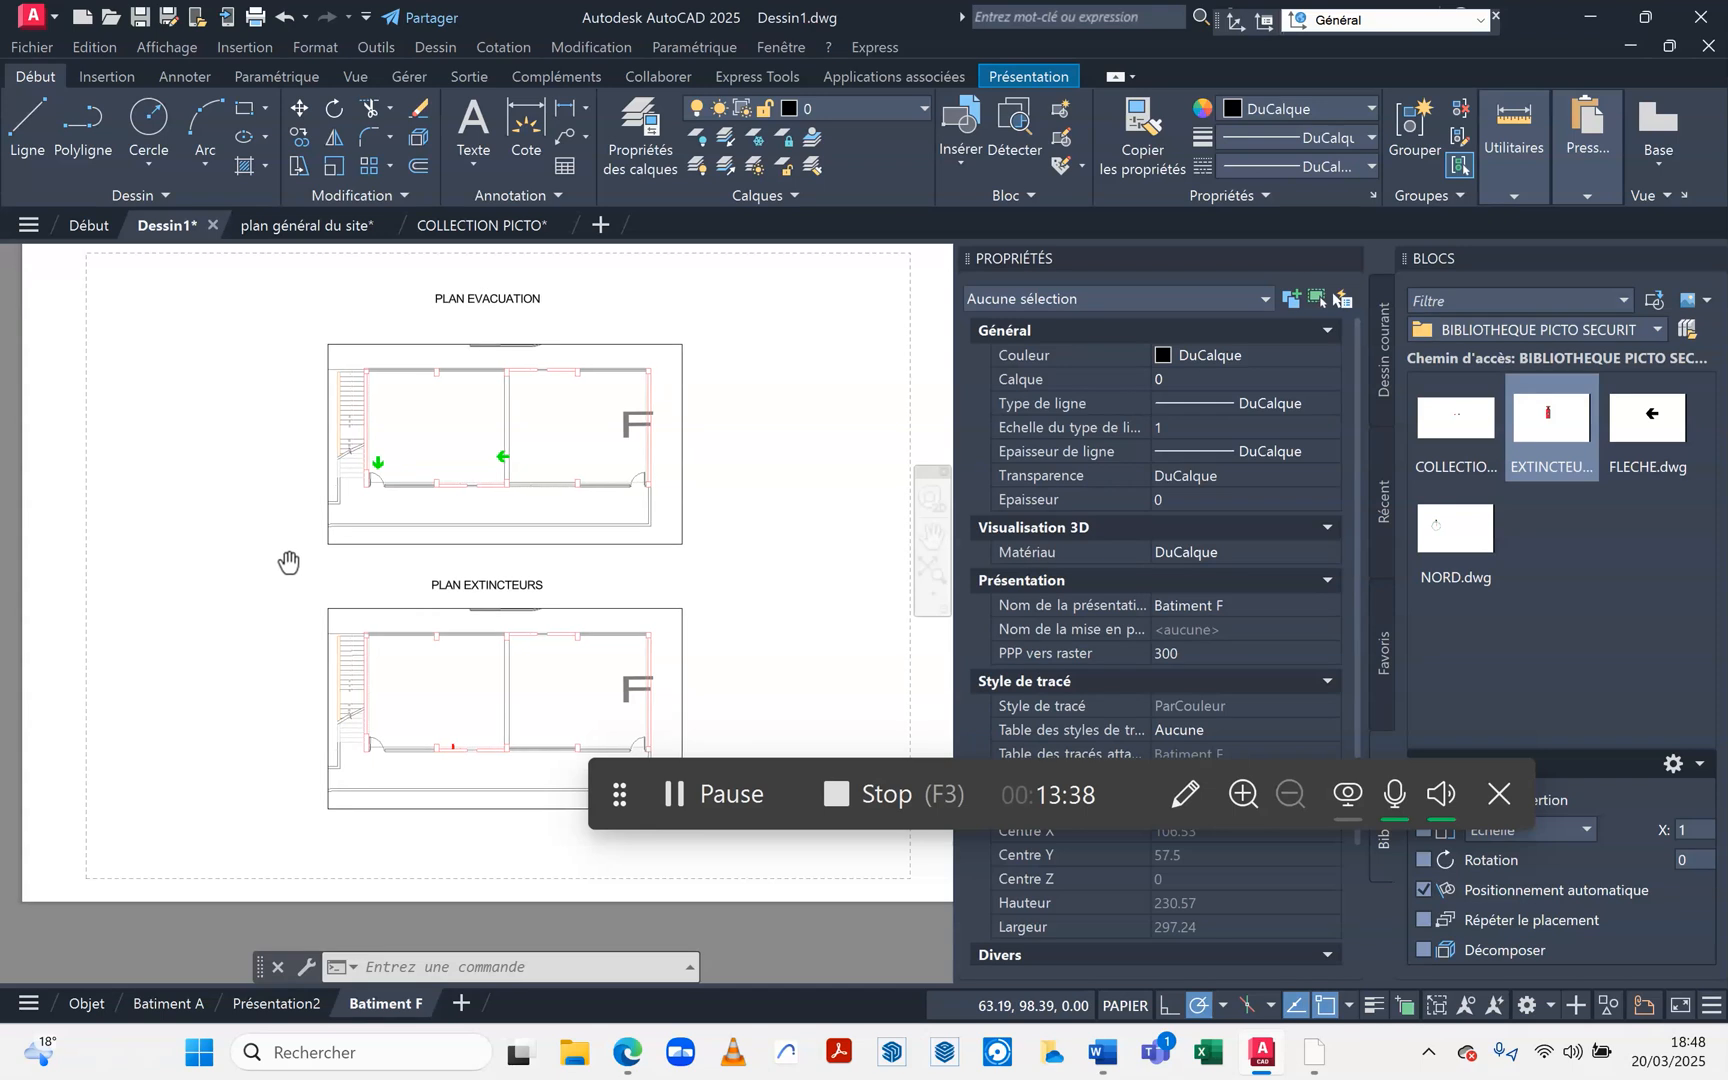
double_click(466, 422)
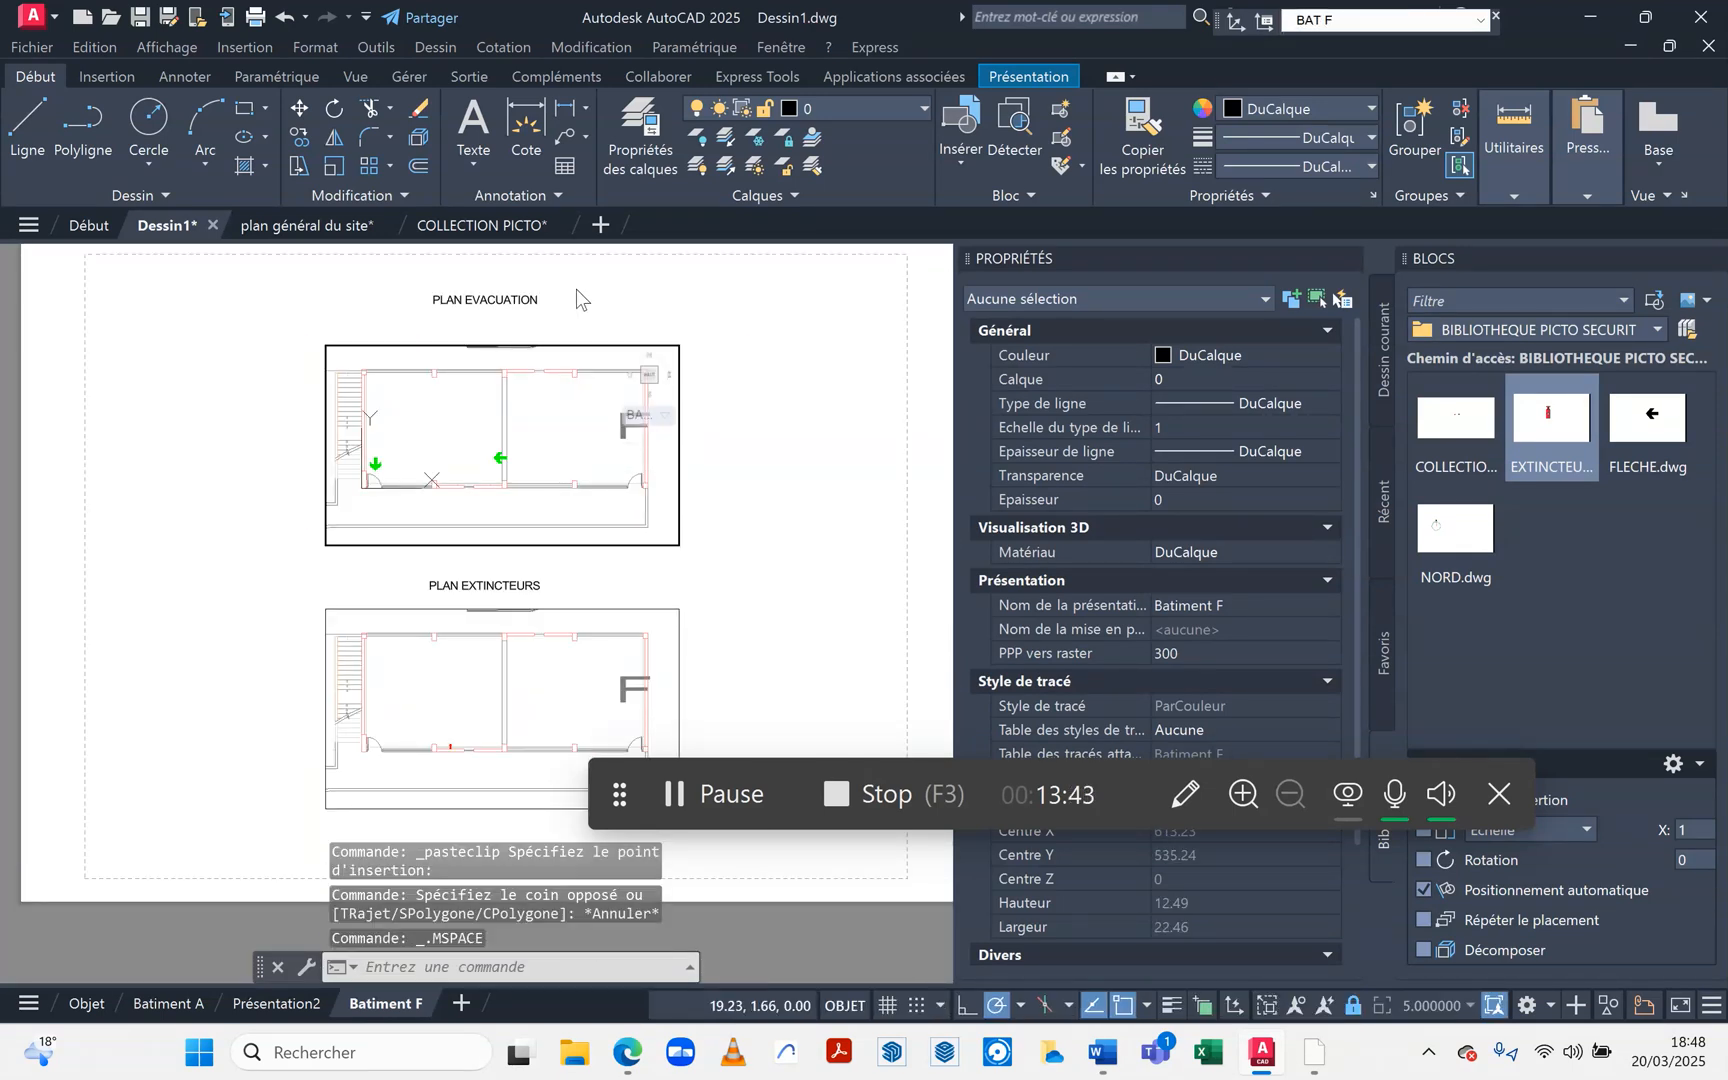
scroll(493, 460, "up", 4)
left_click(507, 451)
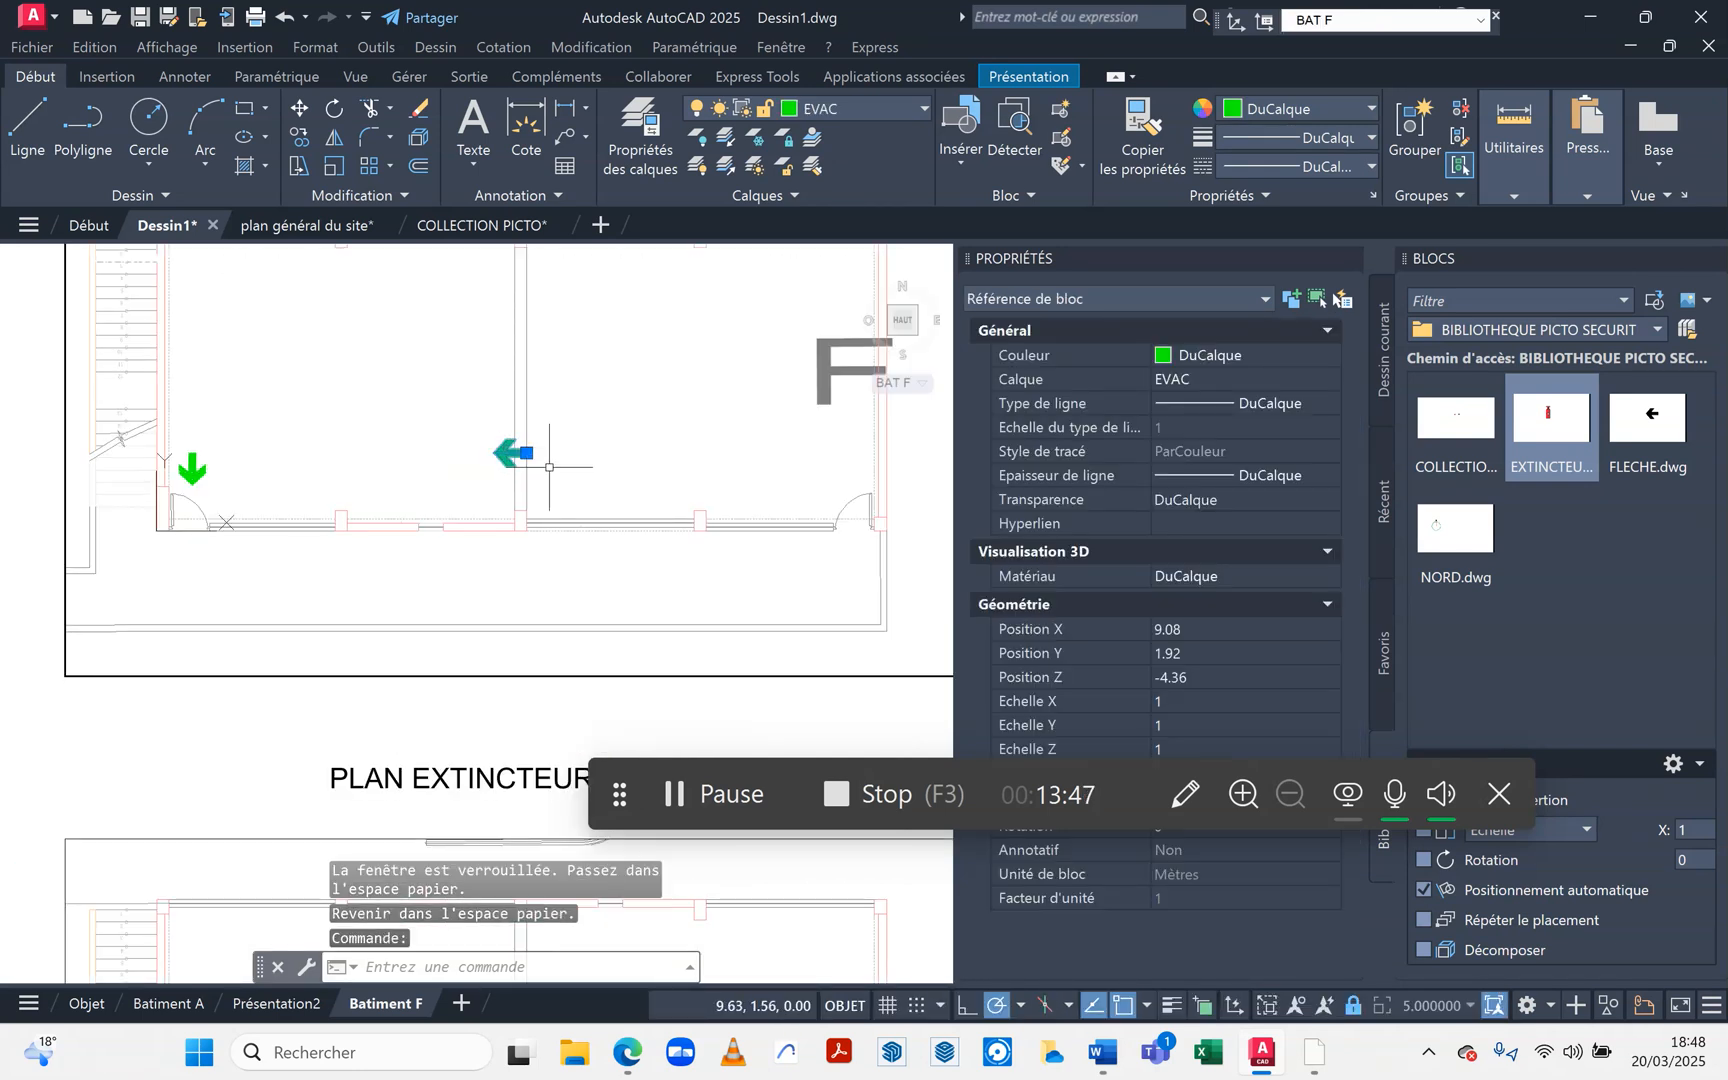
left_click(525, 453)
left_click(443, 452)
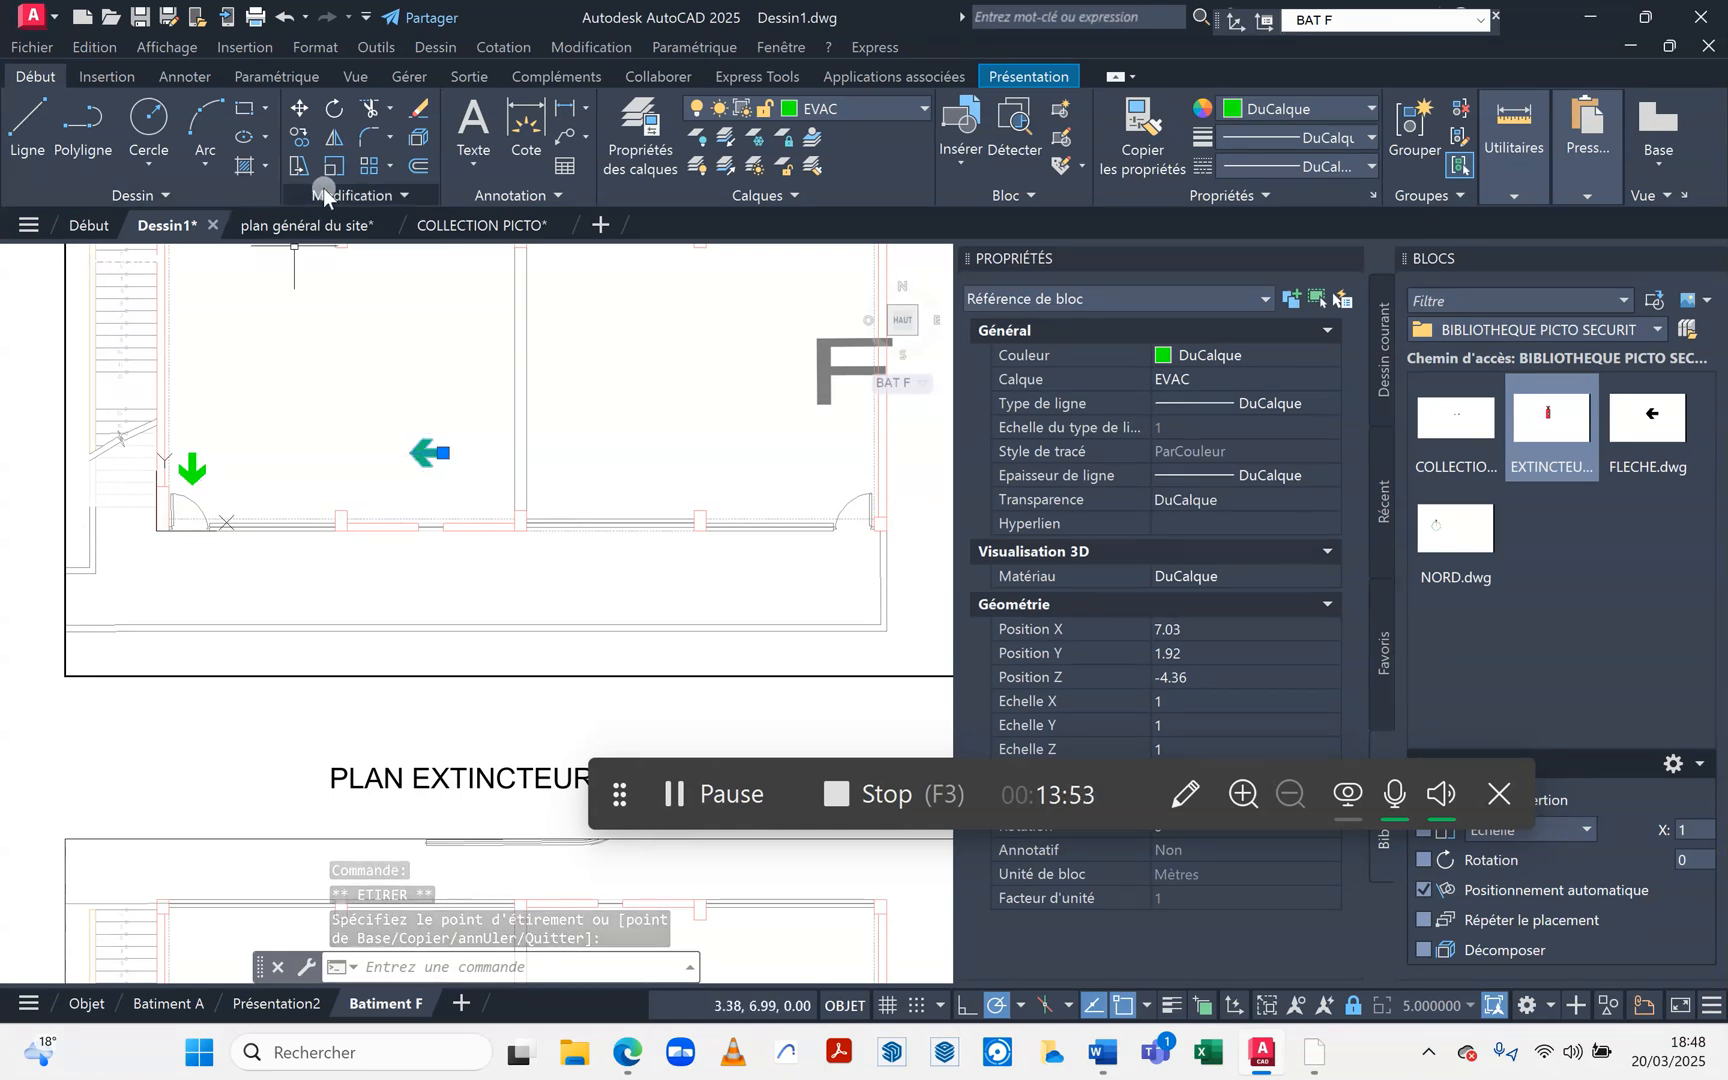
Copy the moved arrow horizontally three times: towards the left door, into the right room and beside the right door.
left_click(319, 140)
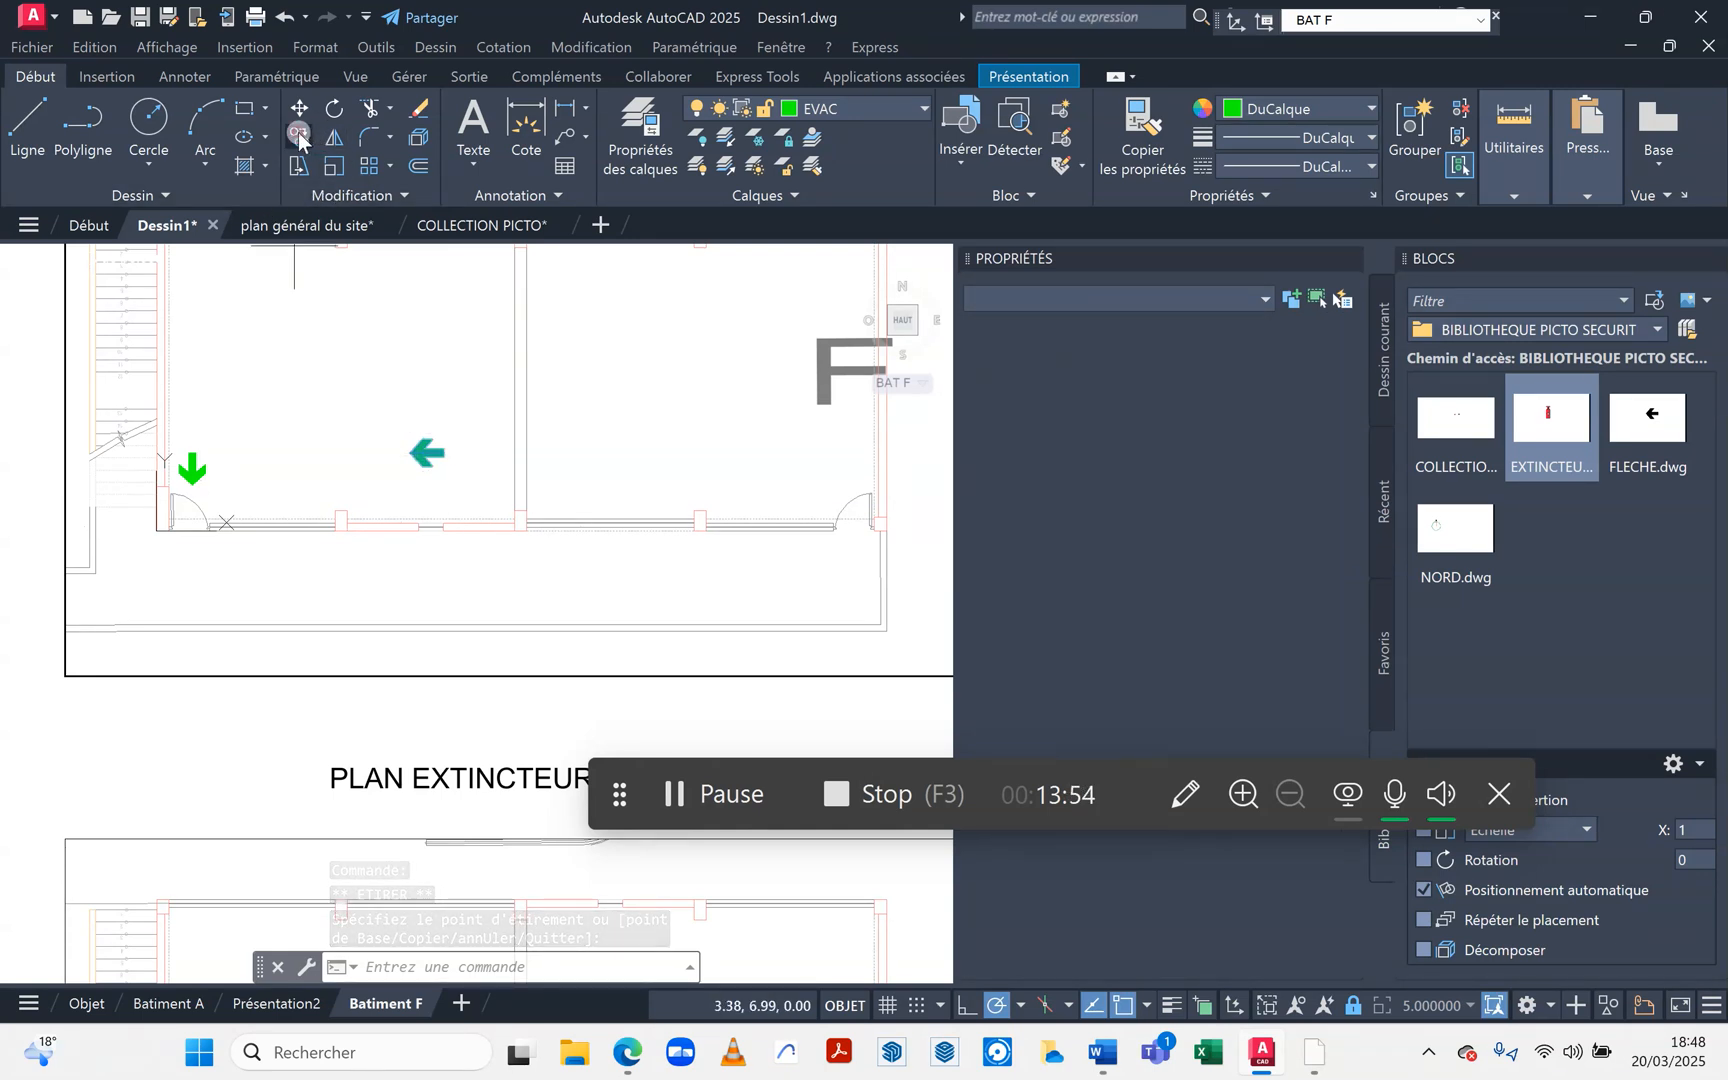
left_click(443, 452)
left_click(319, 453)
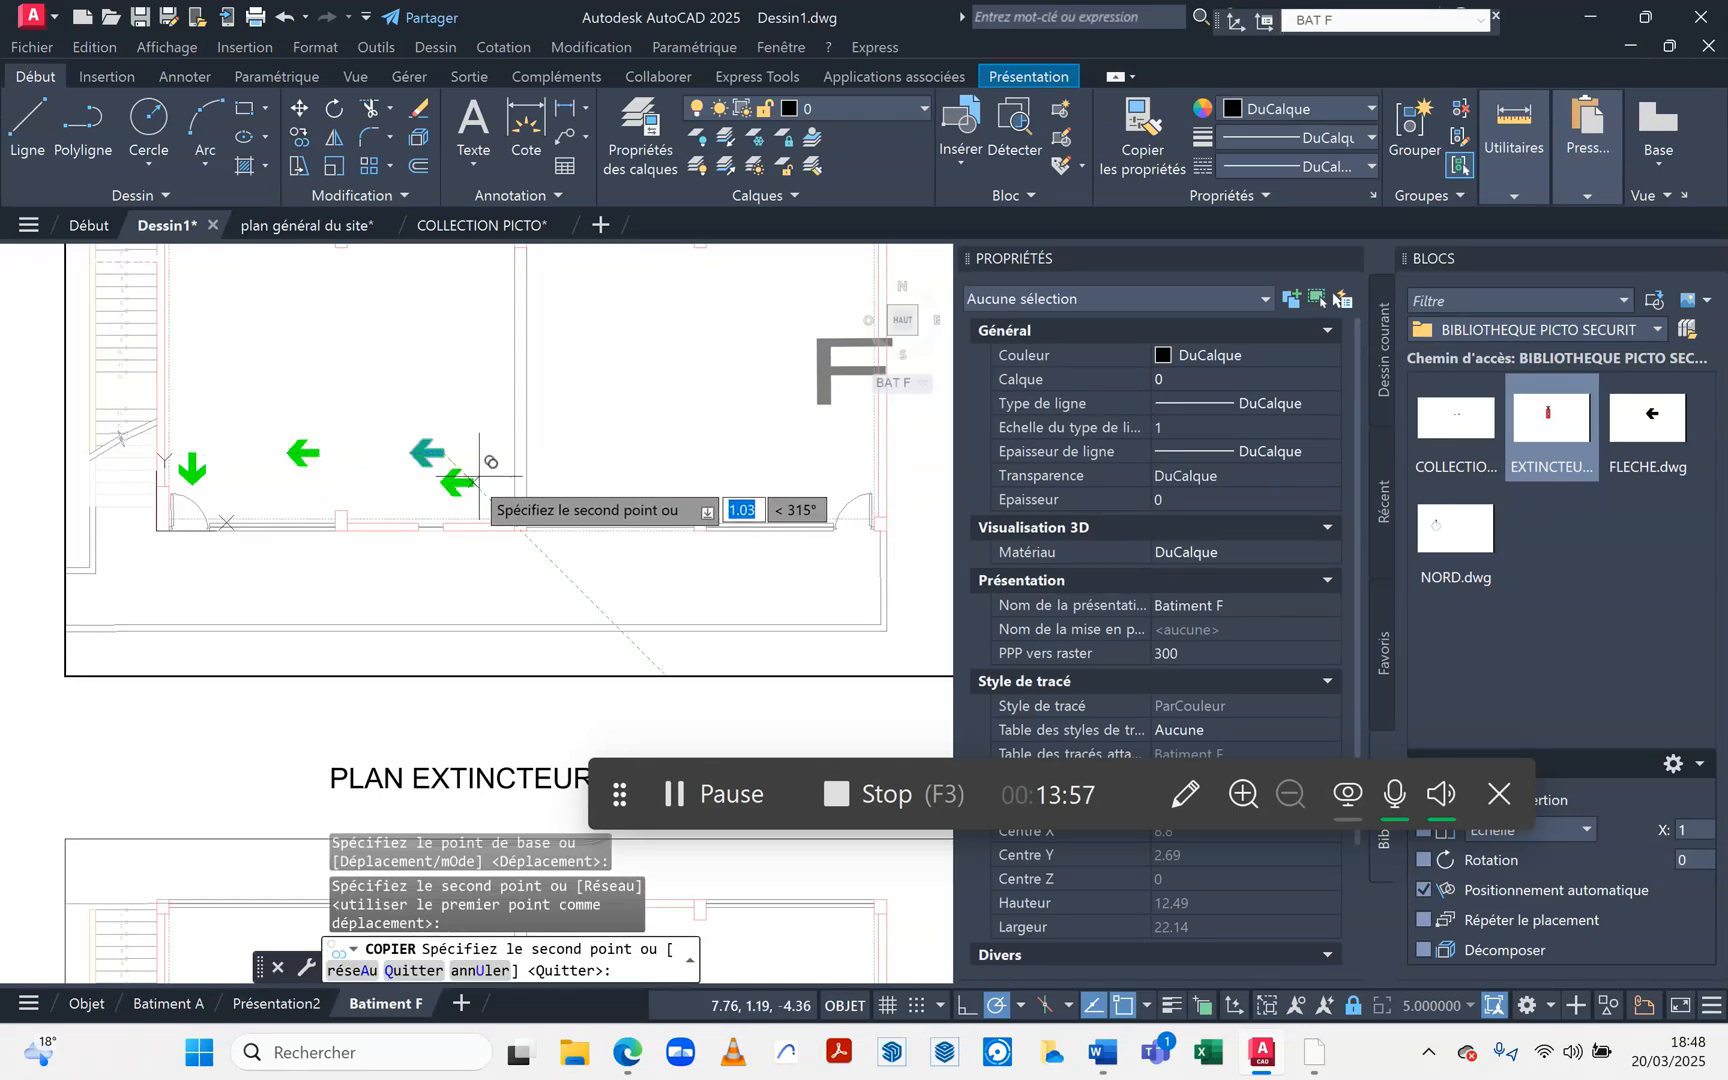
left_click(726, 452)
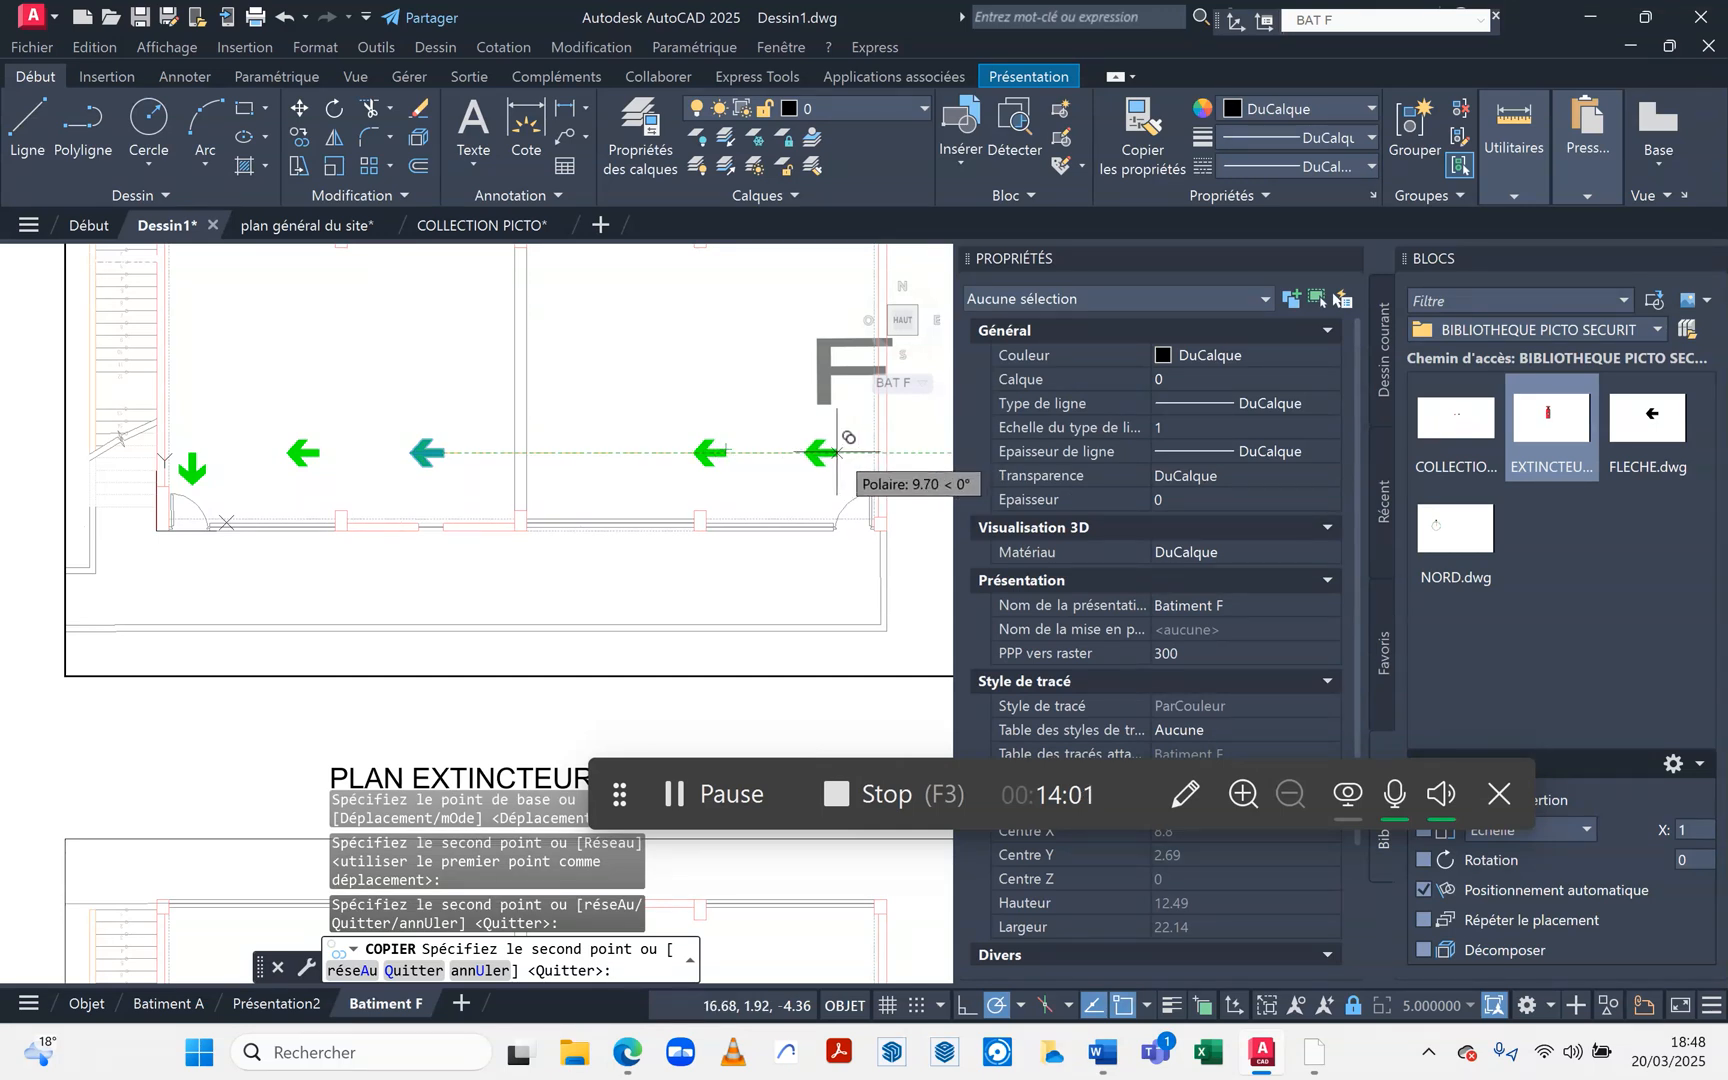
left_click(852, 452)
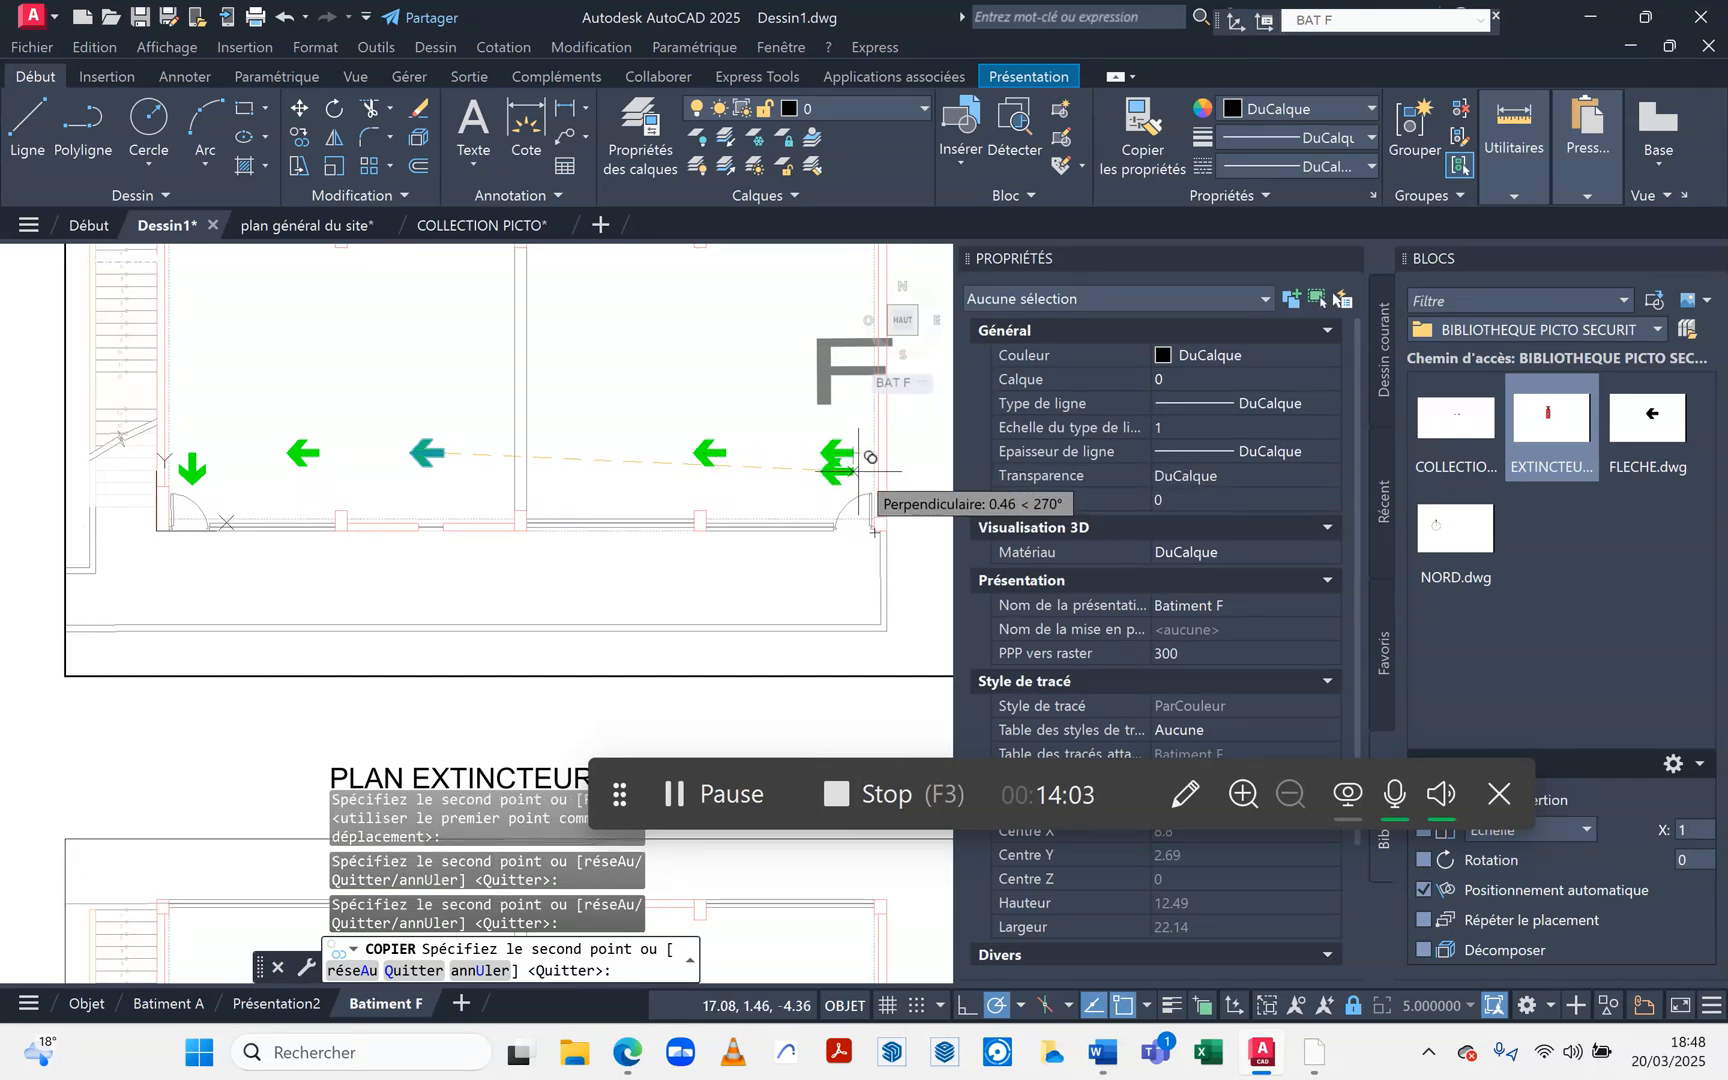
key("Escape")
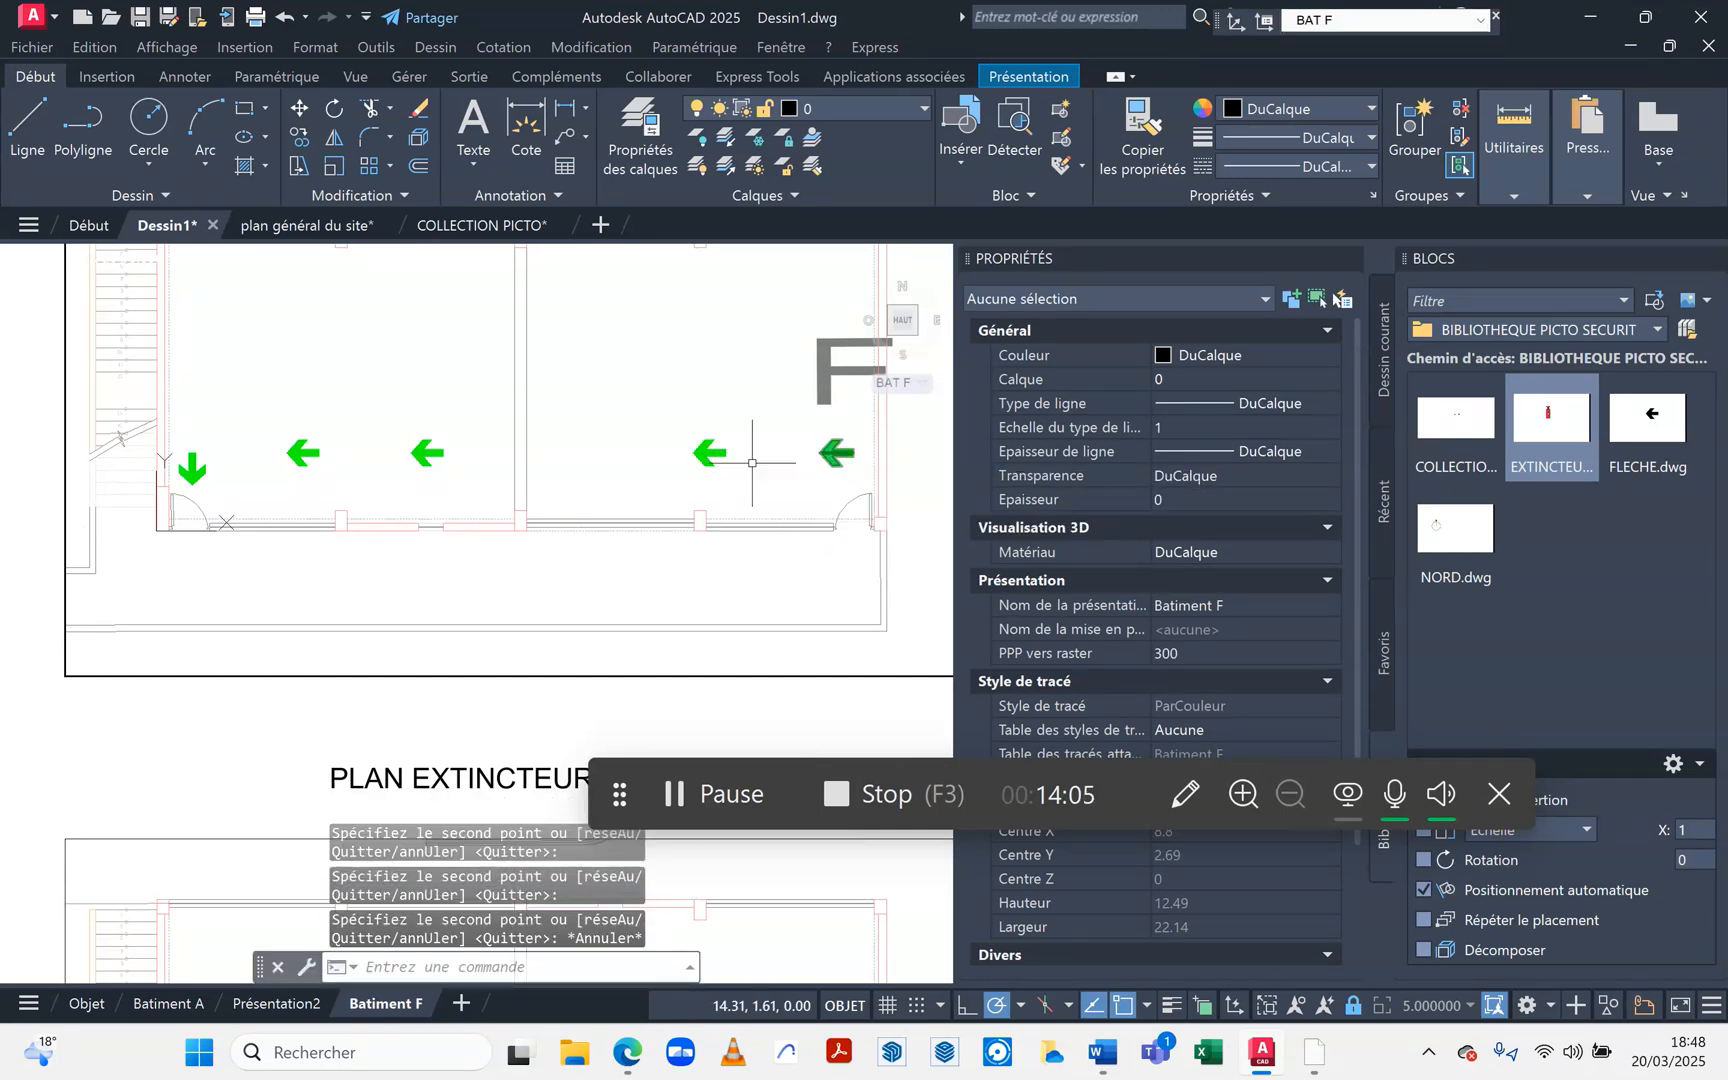
Mirror the right room's middle arrow about a vertical line so it points right, and delete the original.
left_click(712, 452)
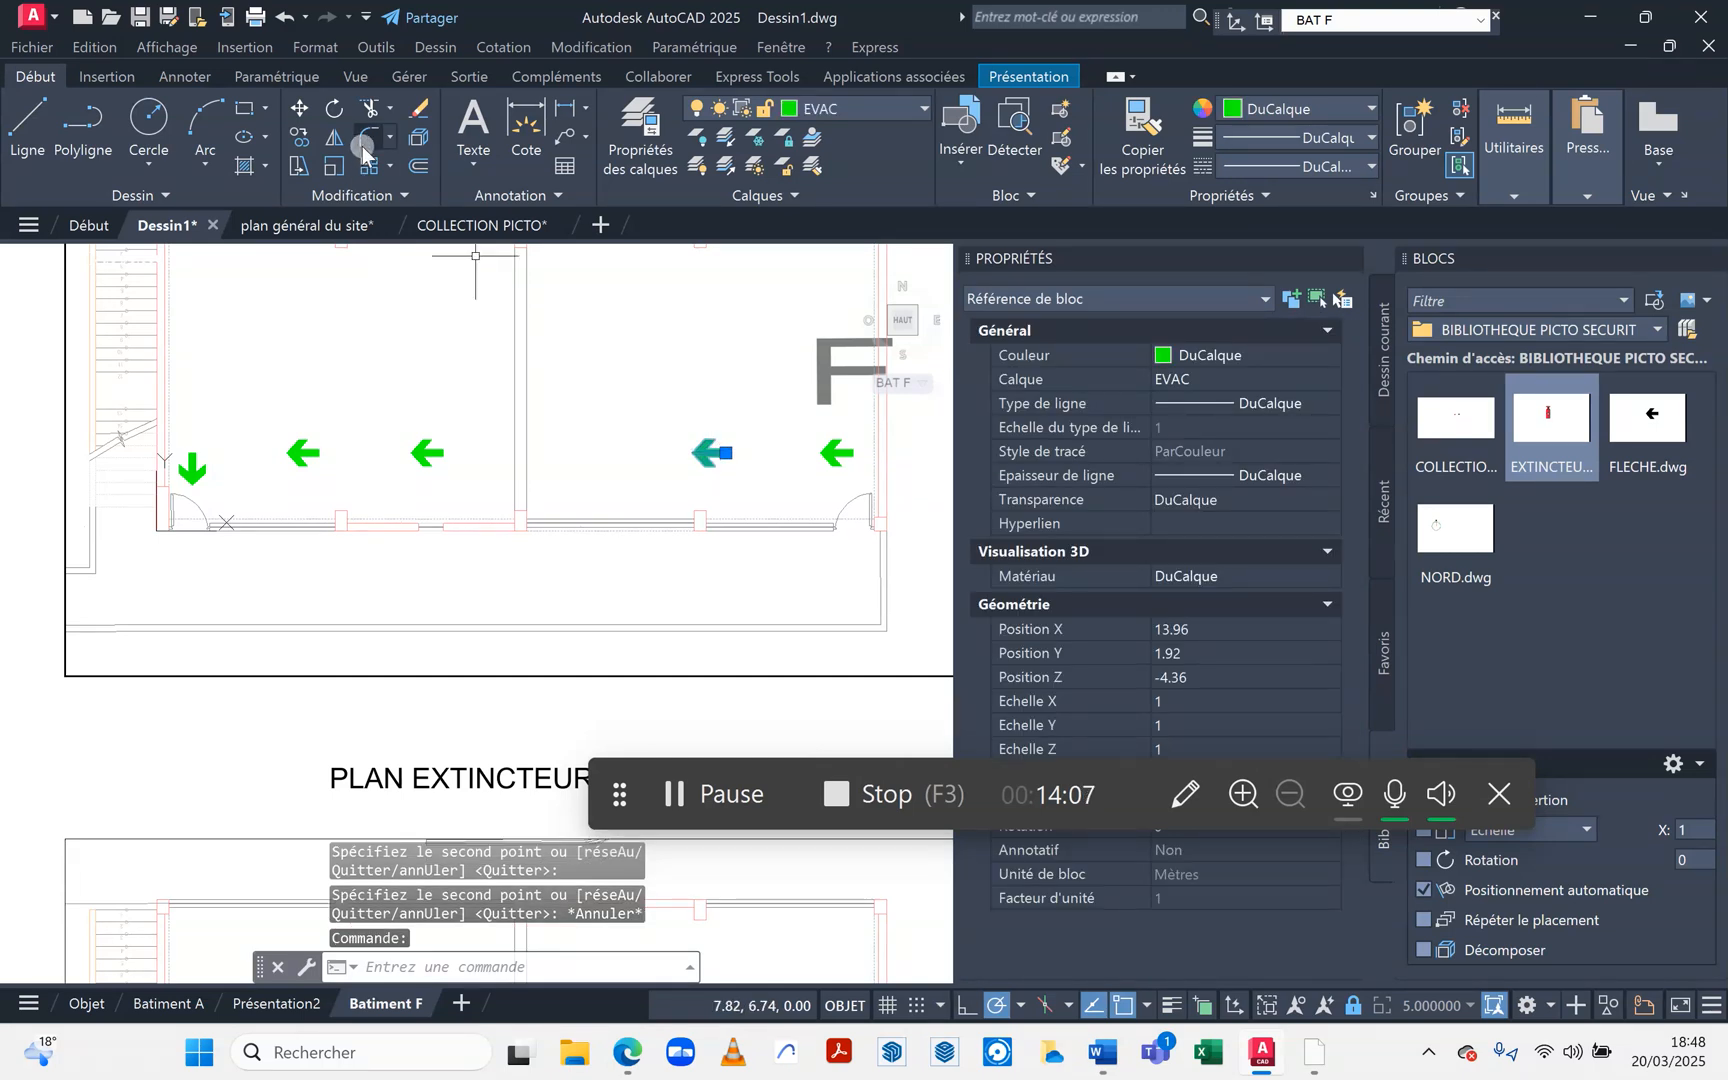
left_click(334, 137)
left_click(726, 453)
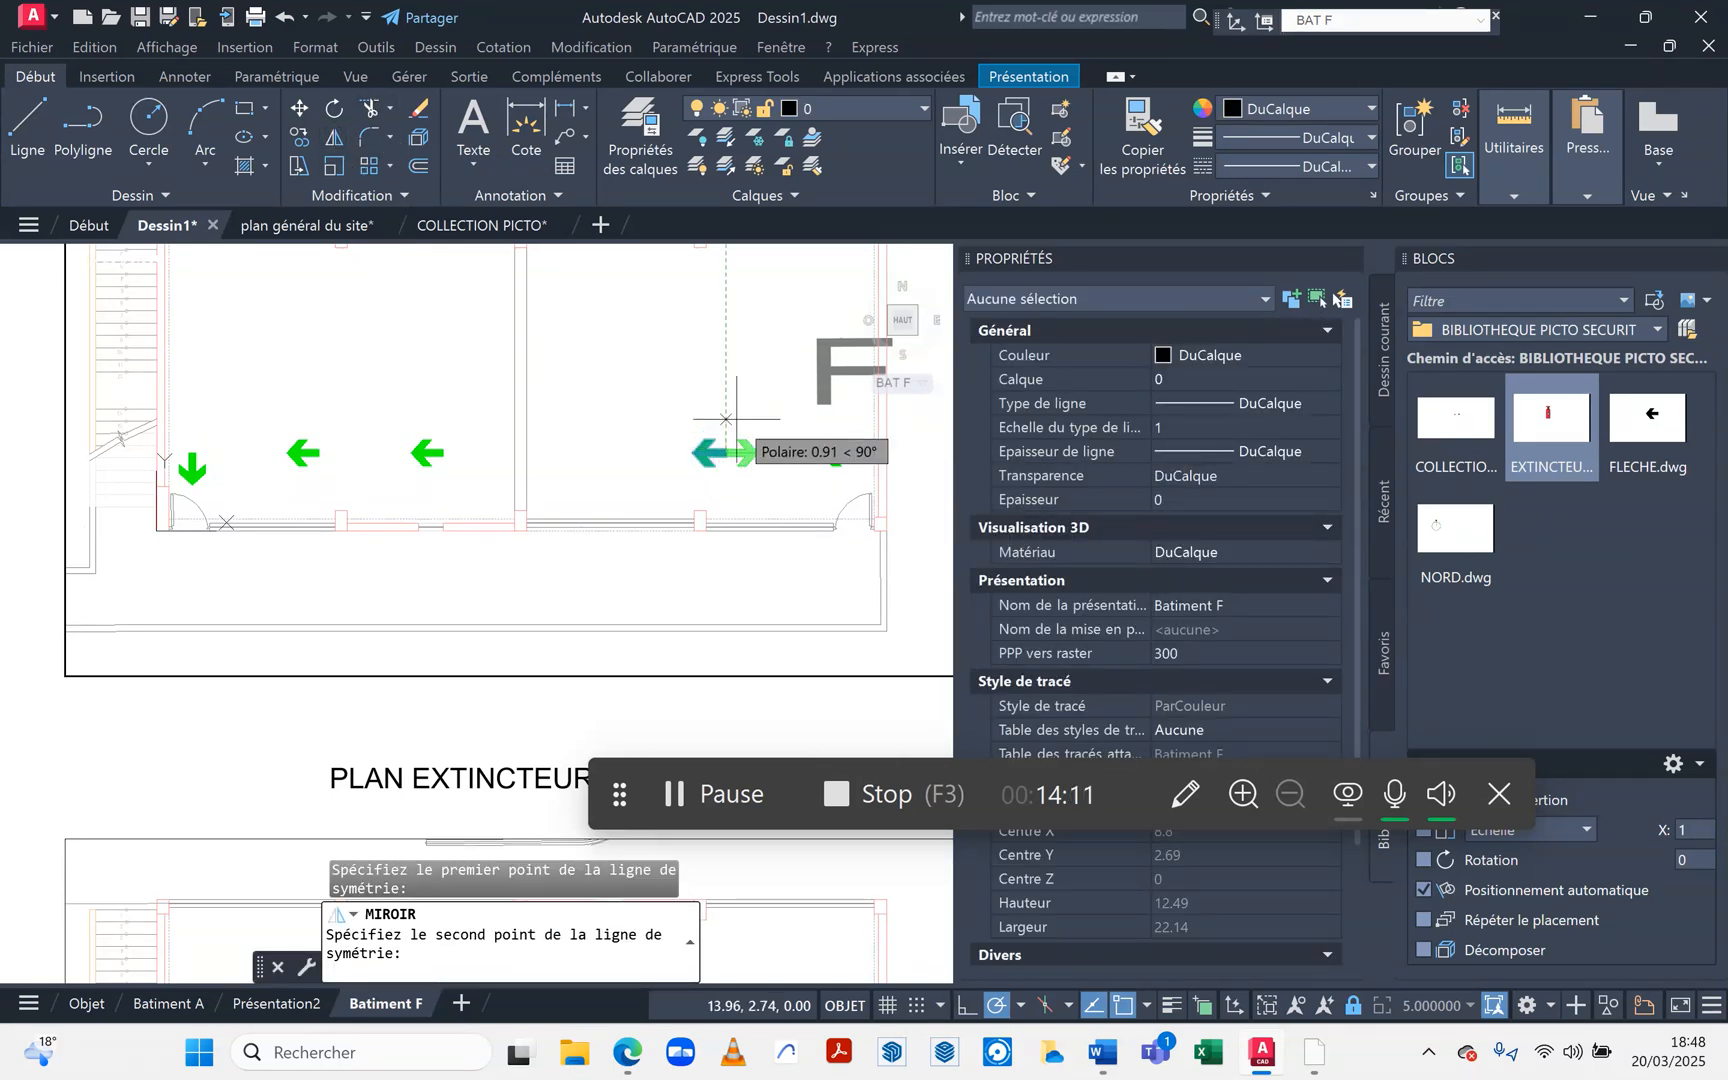
left_click(726, 419)
key("Down")
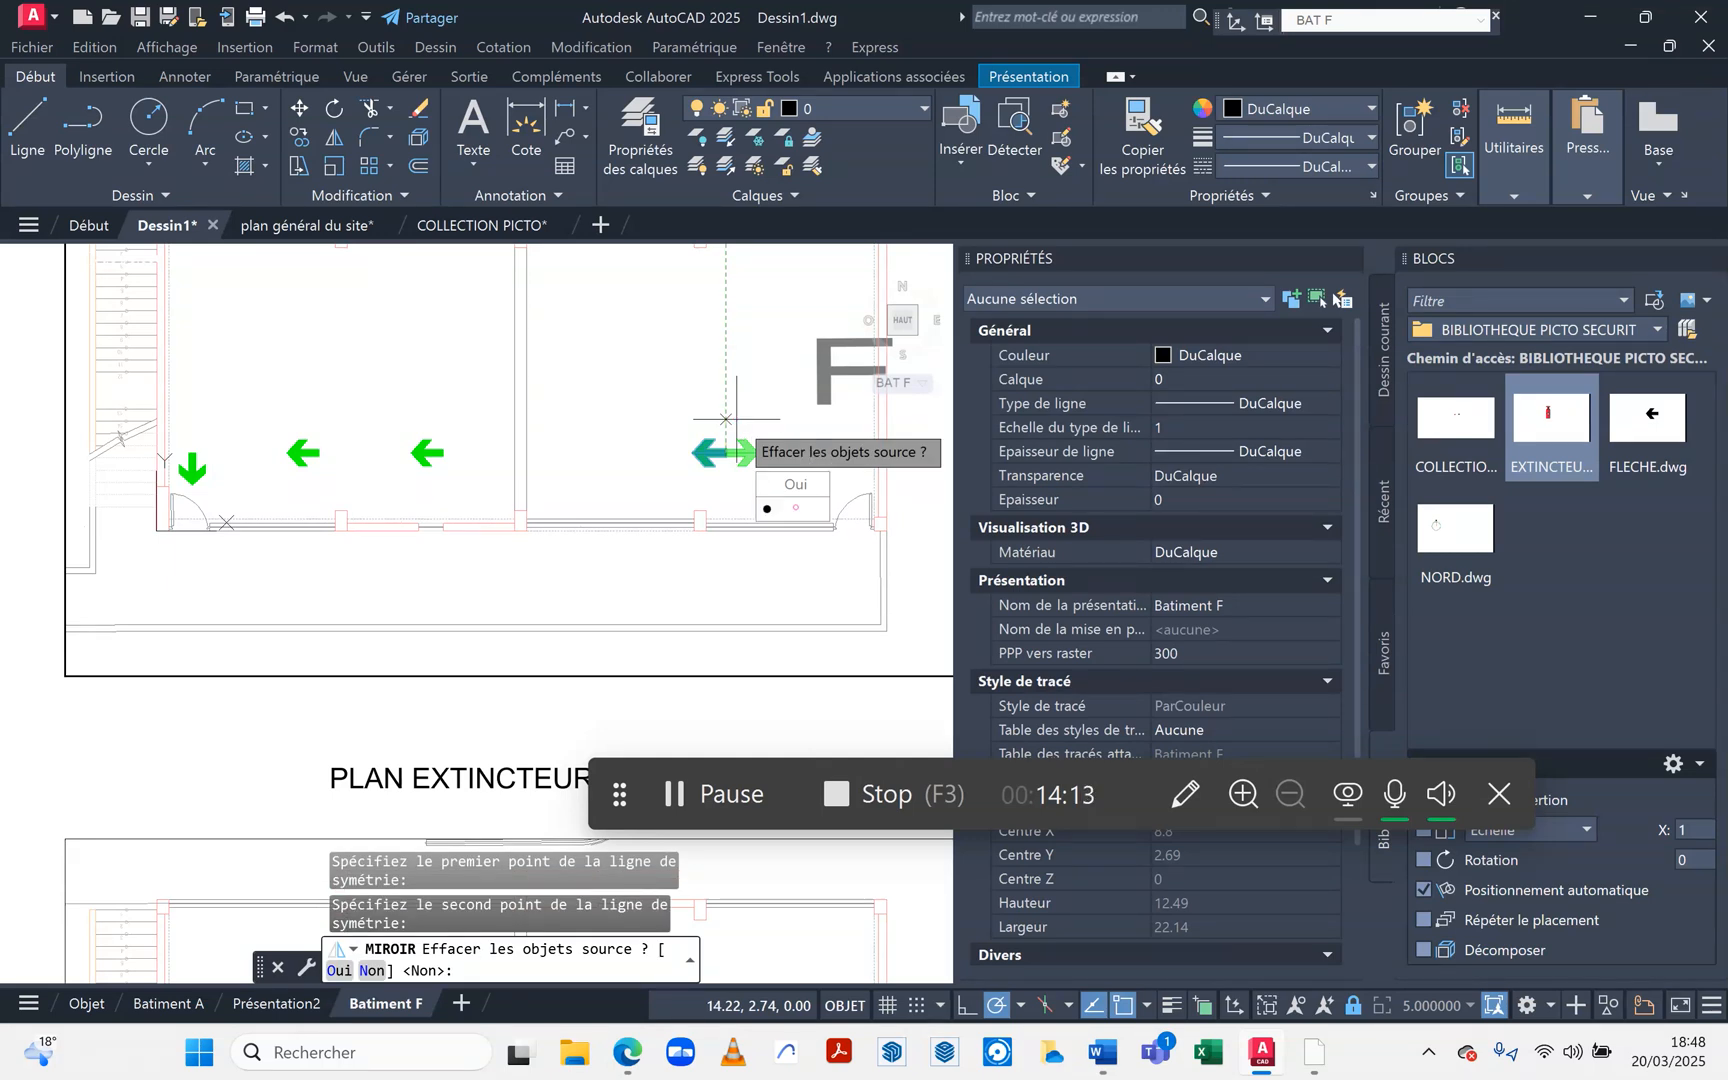
left_click(797, 509)
left_click(709, 452)
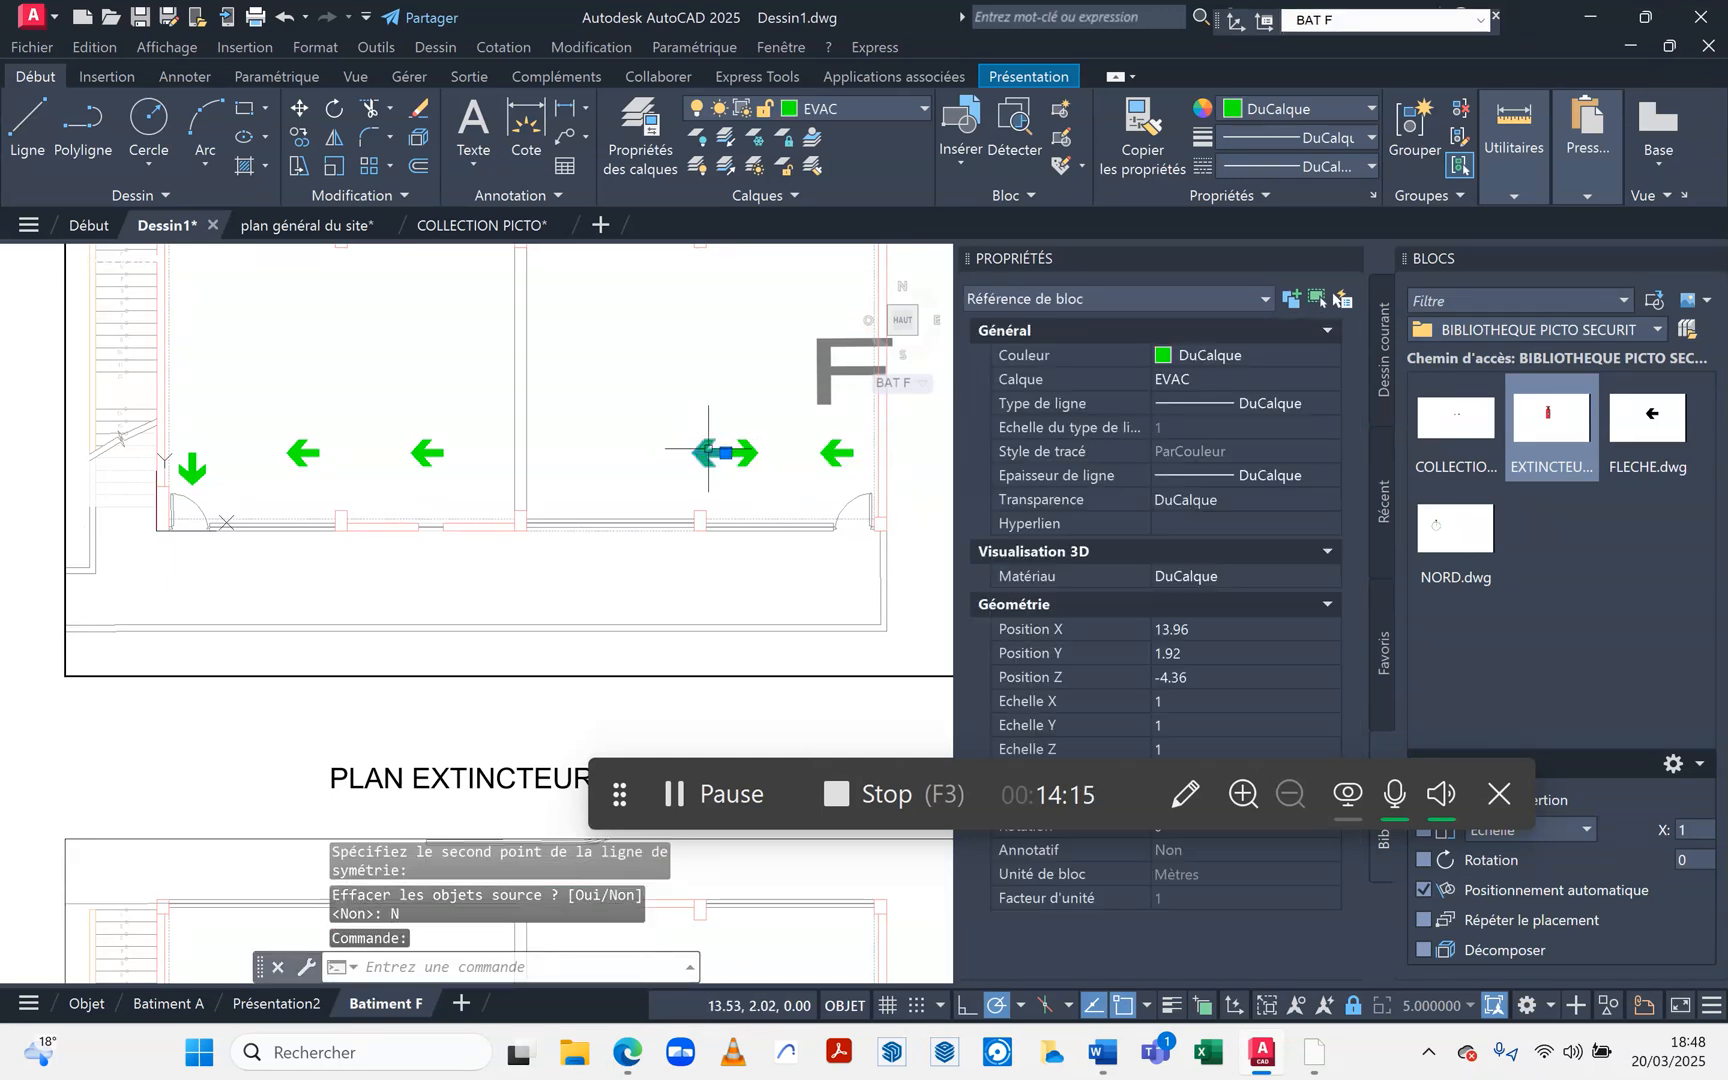
key("Delete")
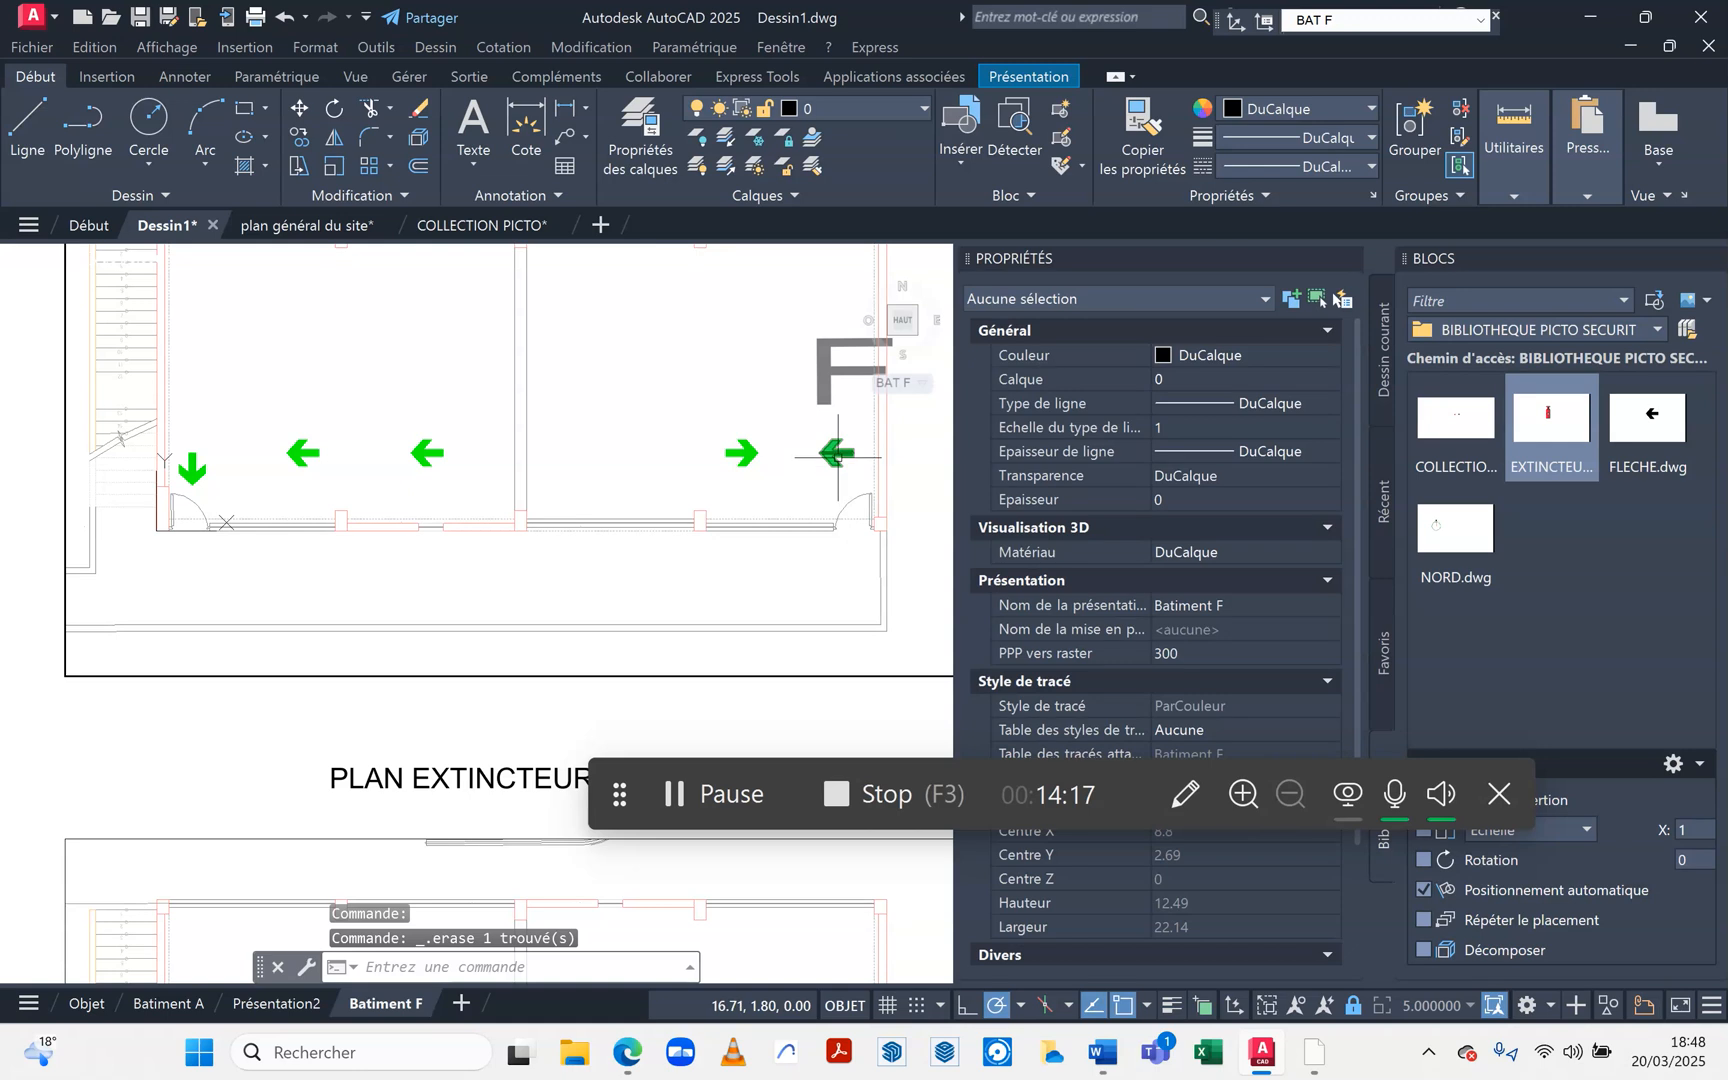
Rotate the arrow at the right door to point down through it, and delete the left room's arrow nearest the partition wall.
left_click(838, 455)
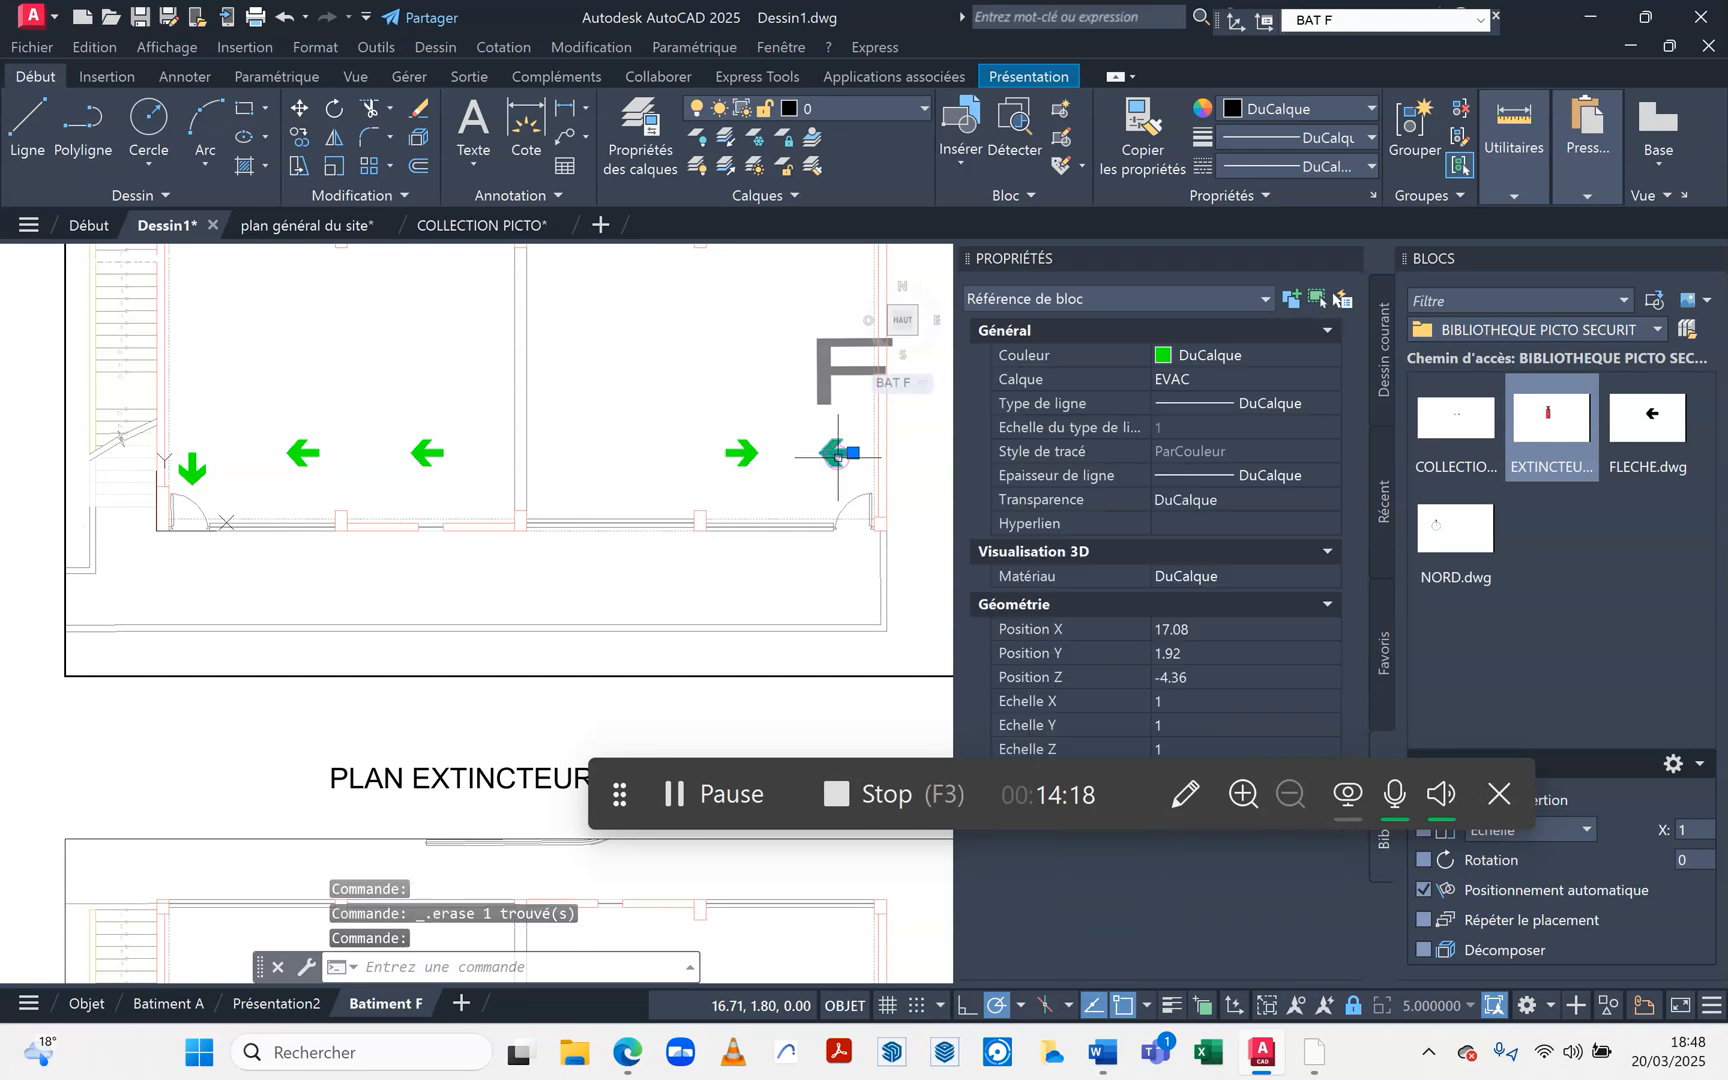
left_click(331, 112)
left_click(850, 454)
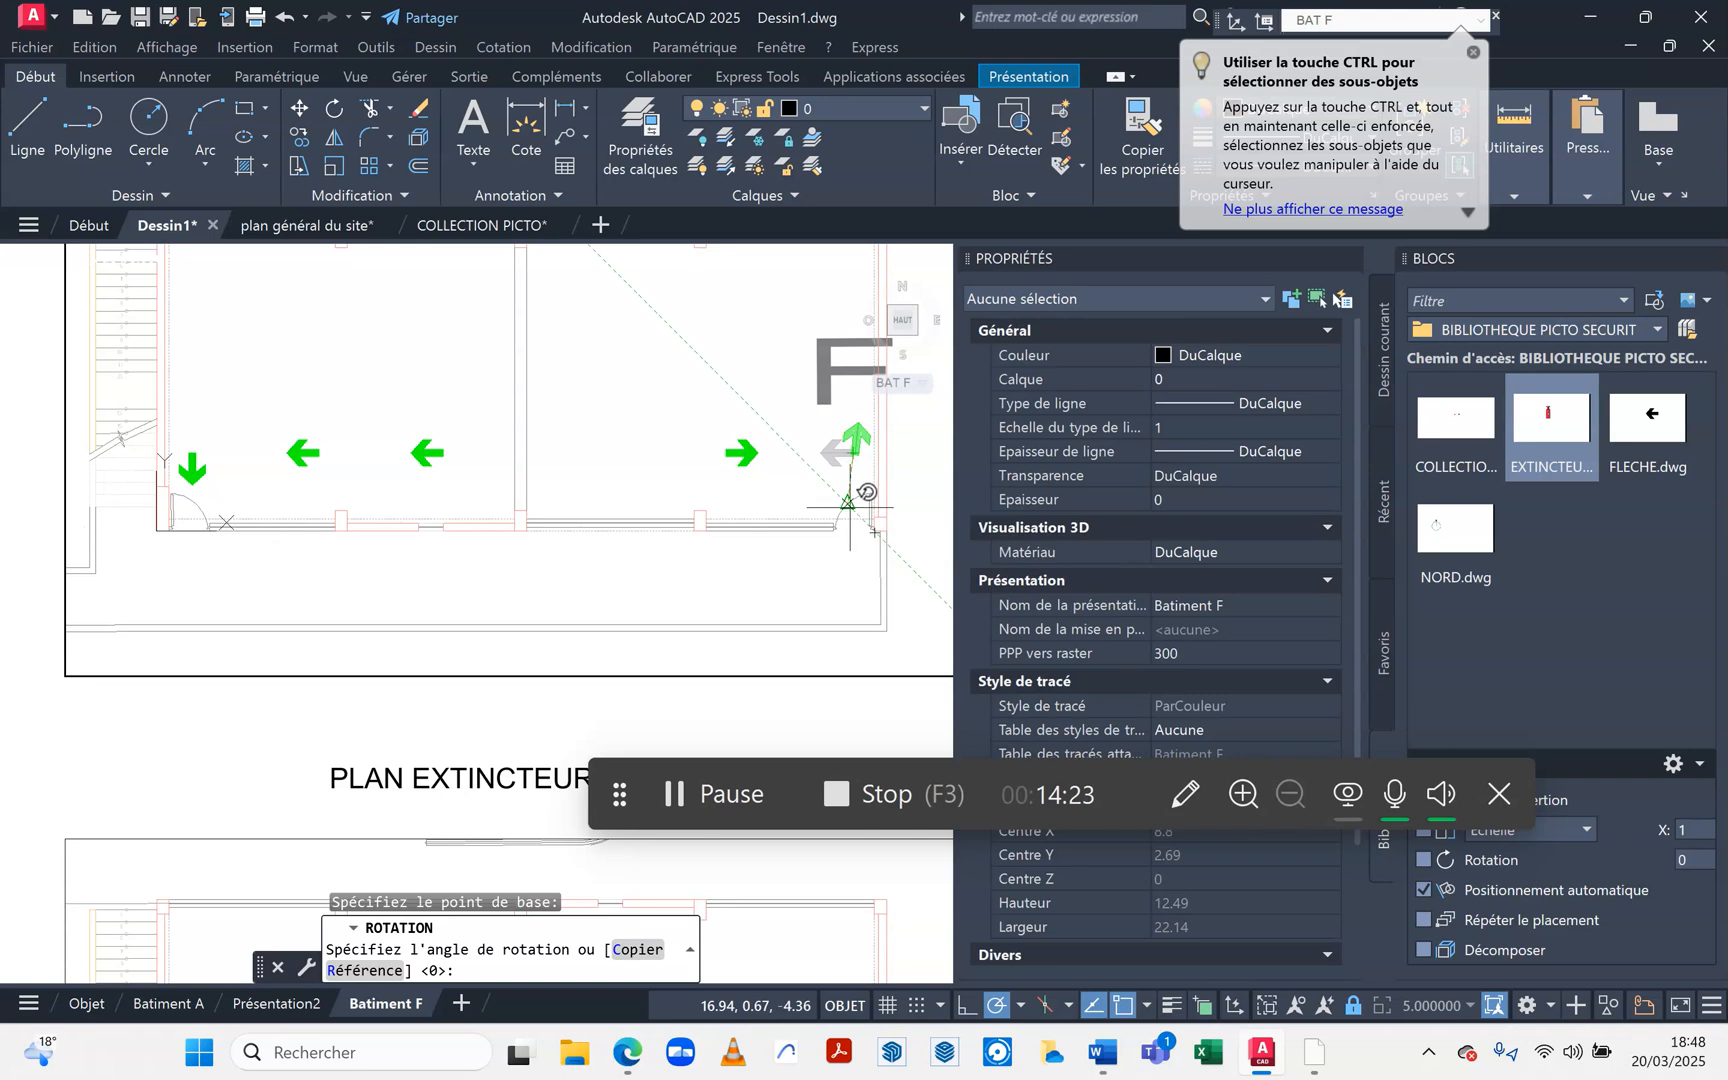
left_click(845, 407)
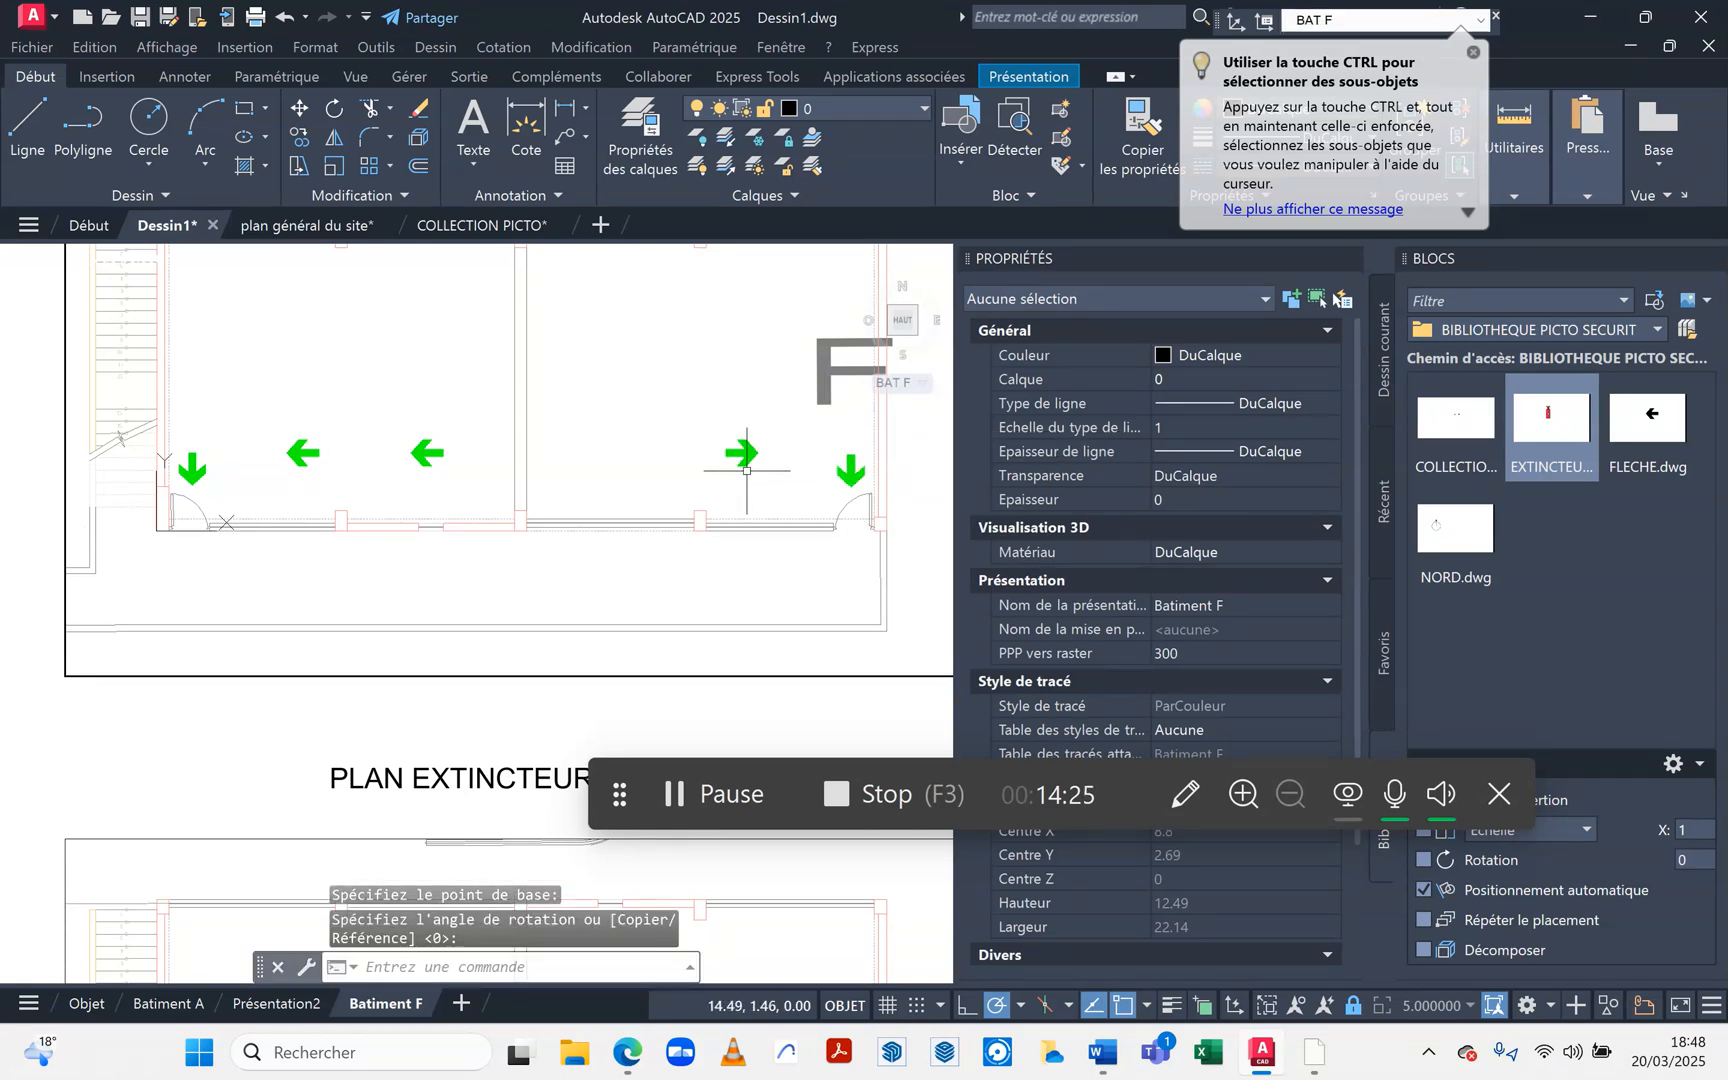
left_click(421, 453)
key("Delete")
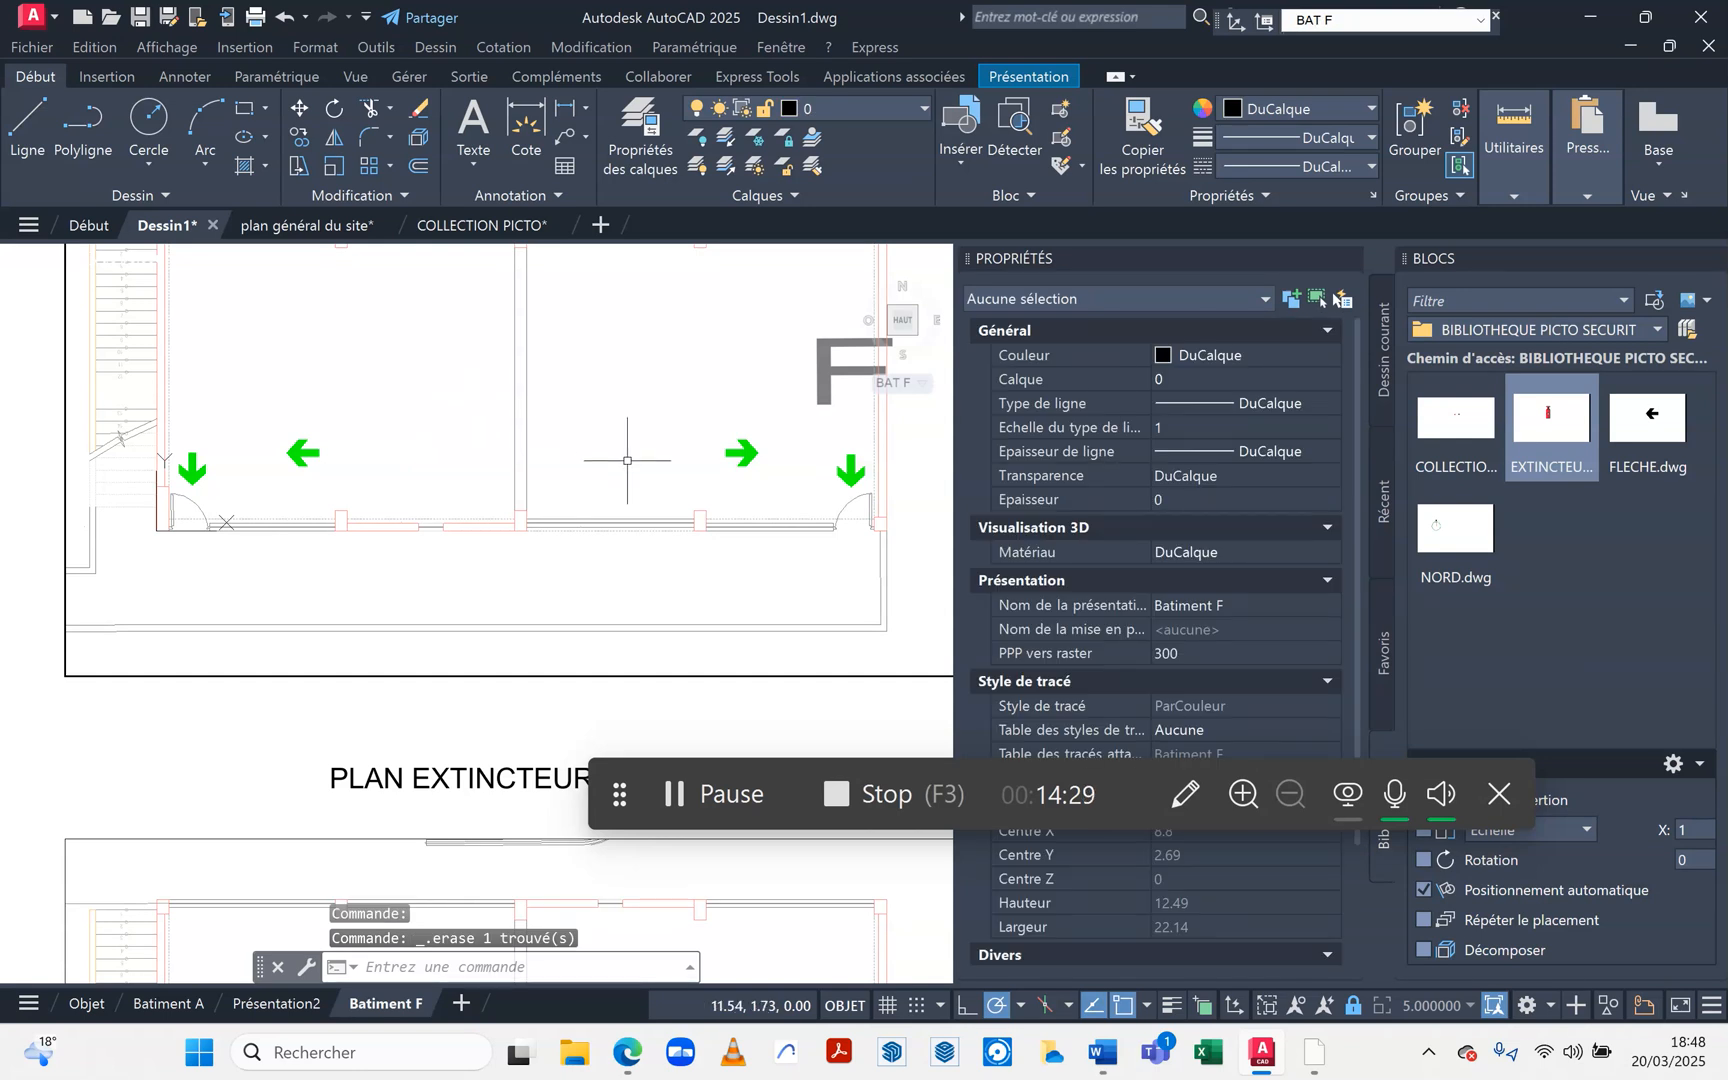
Leave the active evacuation viewport and return to paper space on the Batiment F layout.
scroll(483, 466, "down", 4)
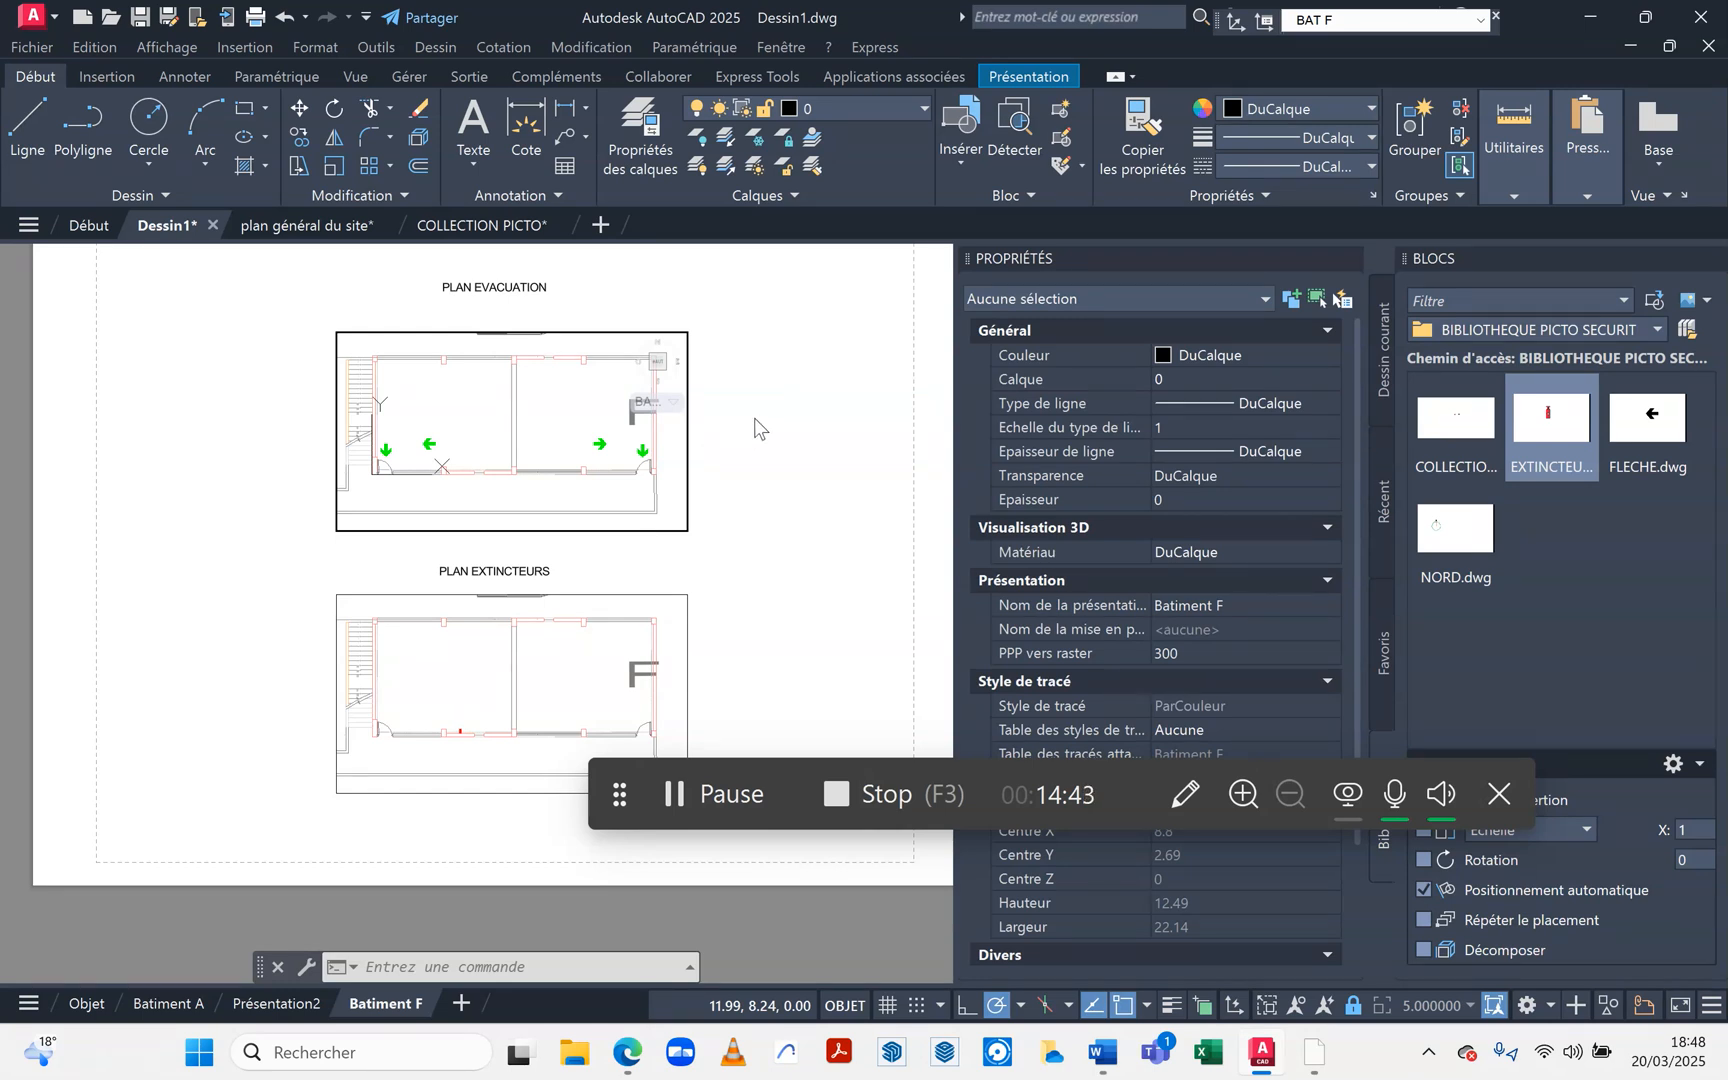
double_click(205, 346)
middle_click_drag(205, 347, 279, 343)
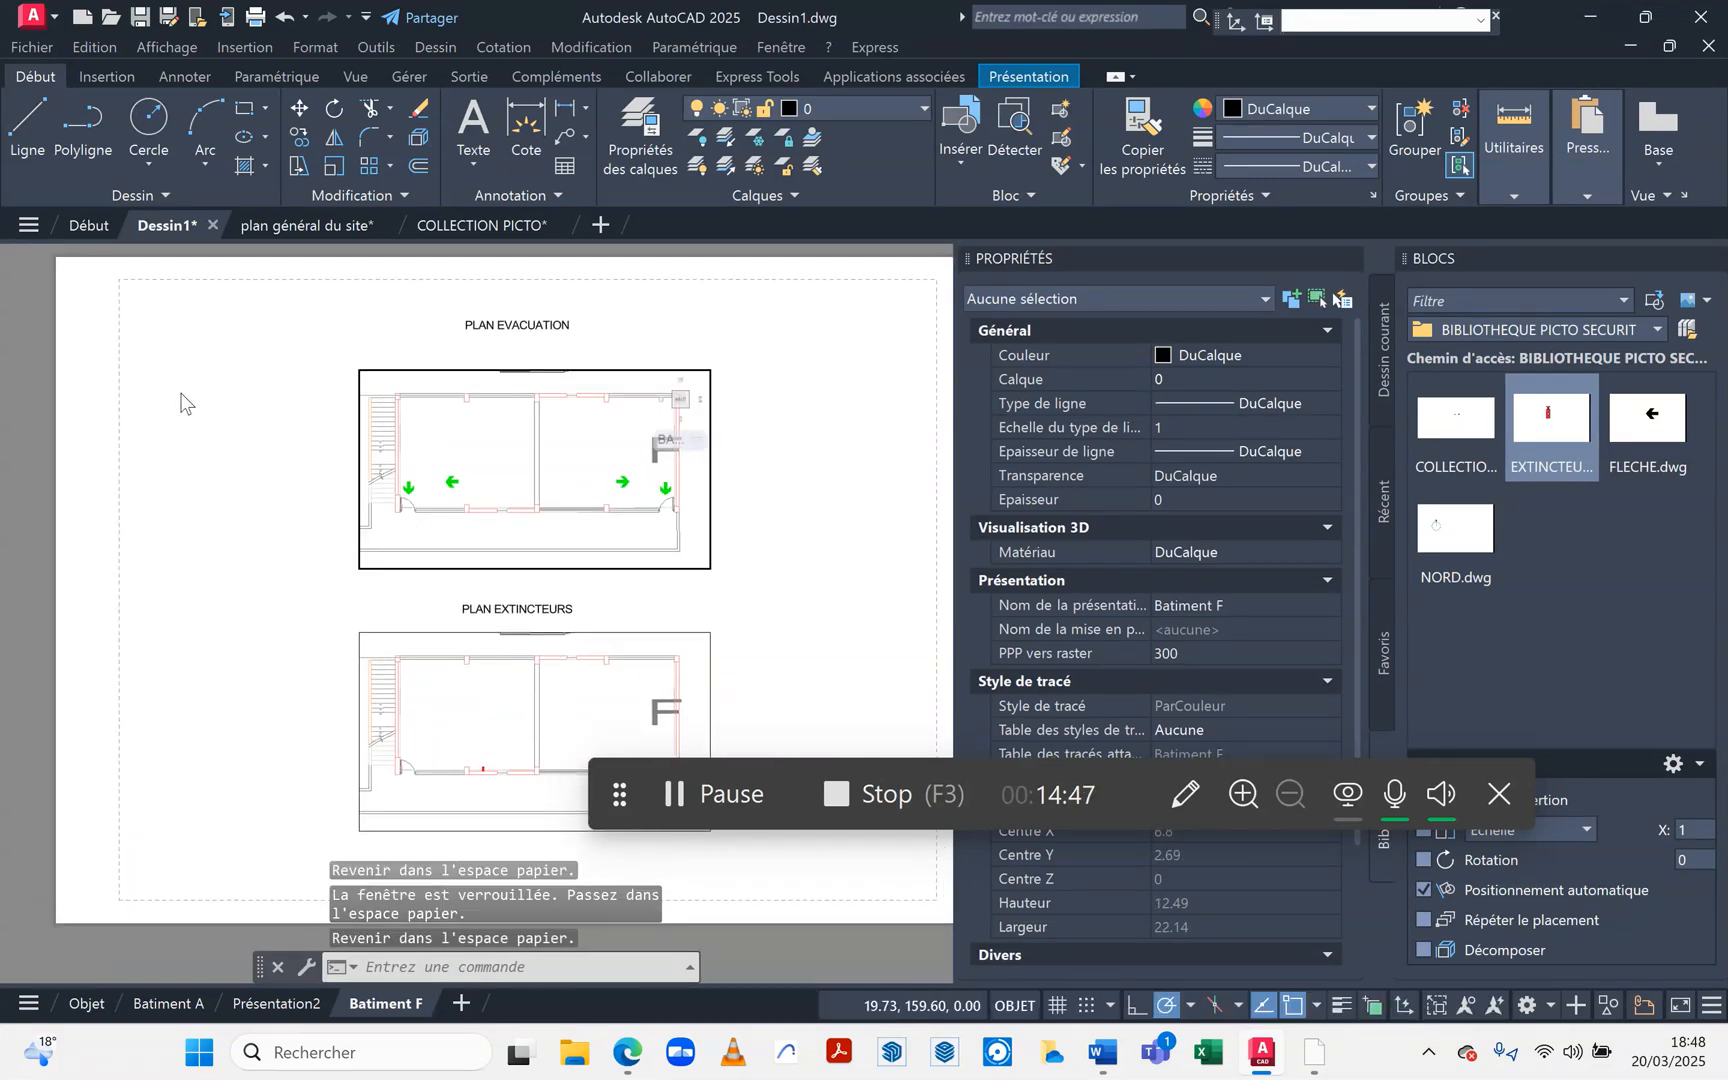
scroll(177, 393, "down", 4)
scroll(430, 410, "up", 4)
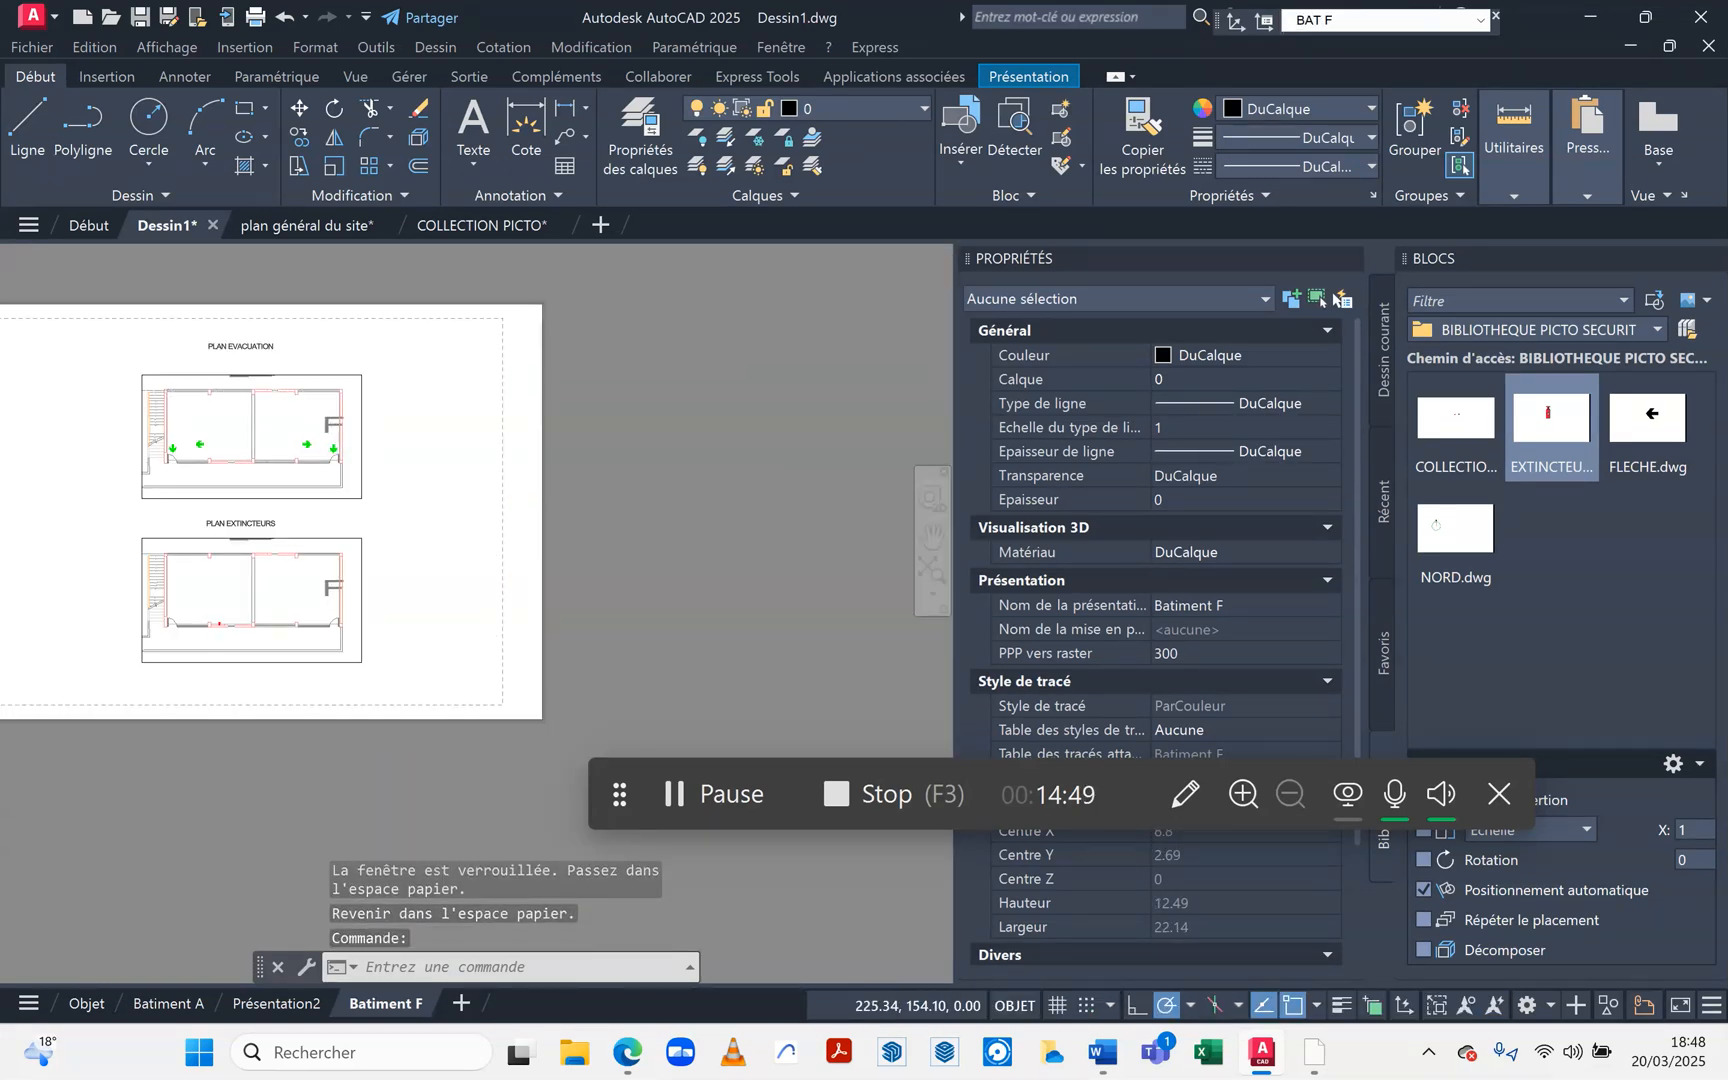
middle_click_drag(456, 438, 482, 397)
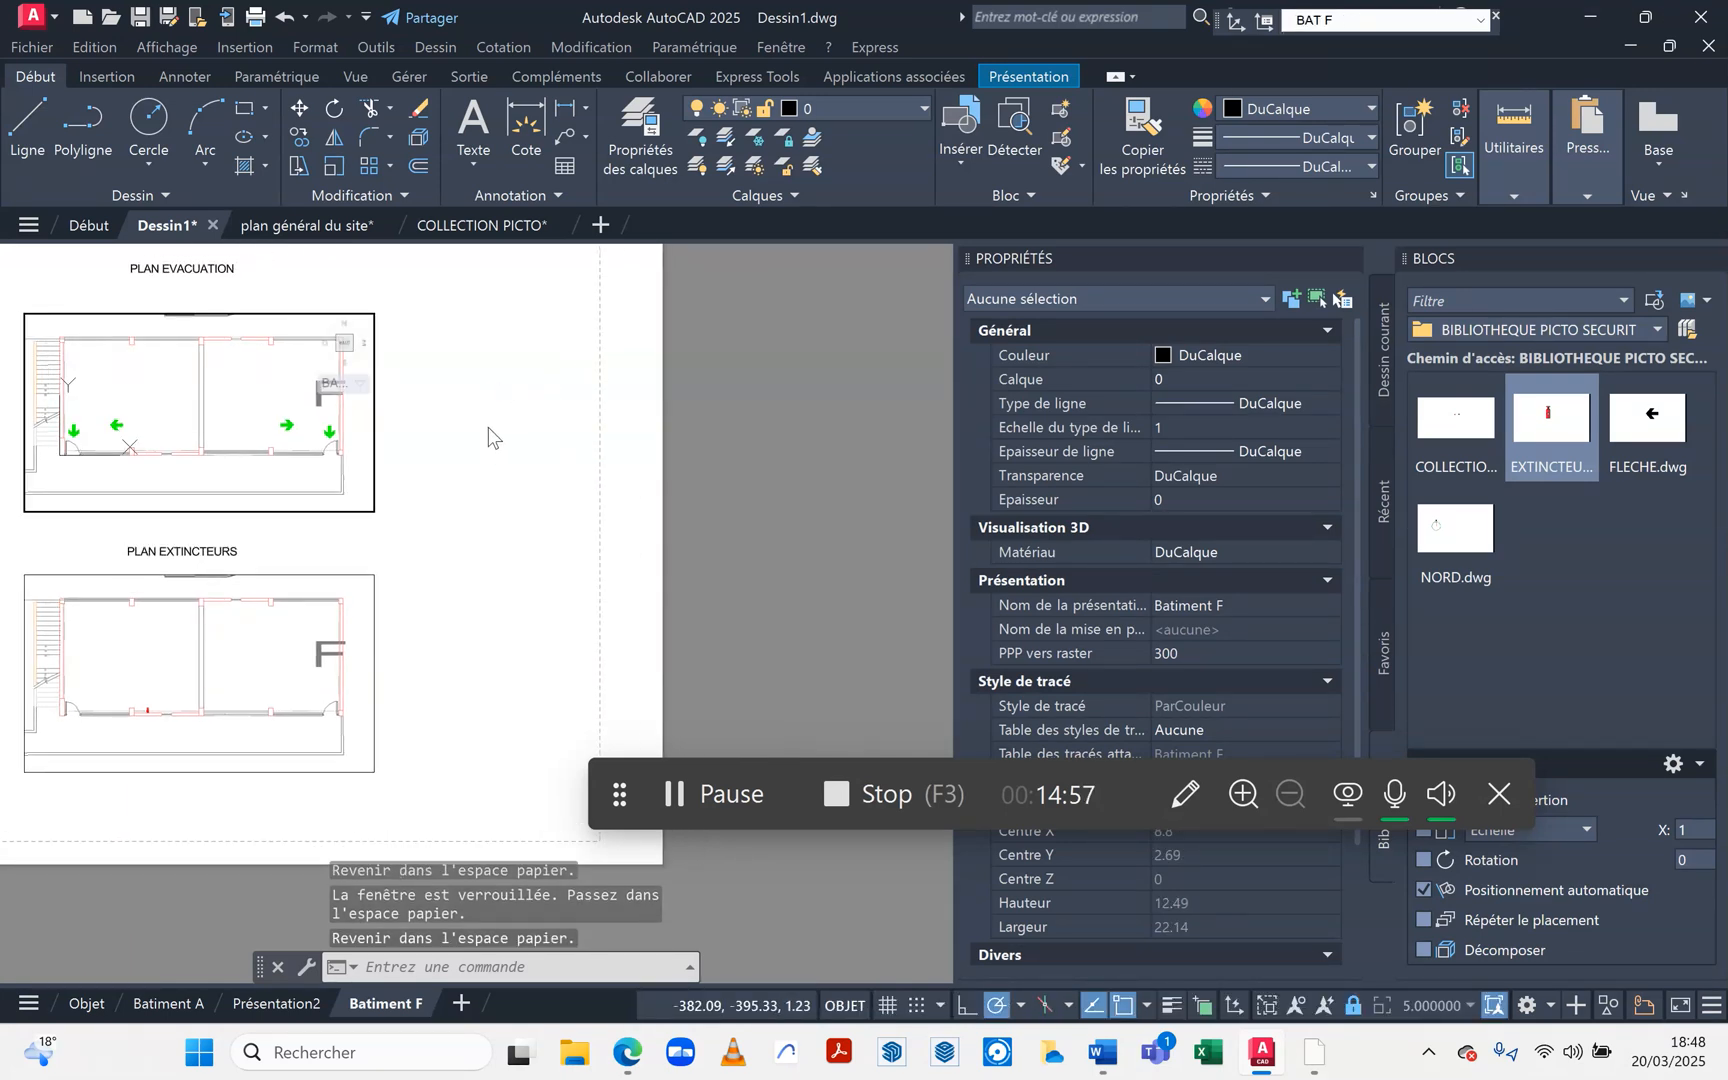
double_click(446, 430)
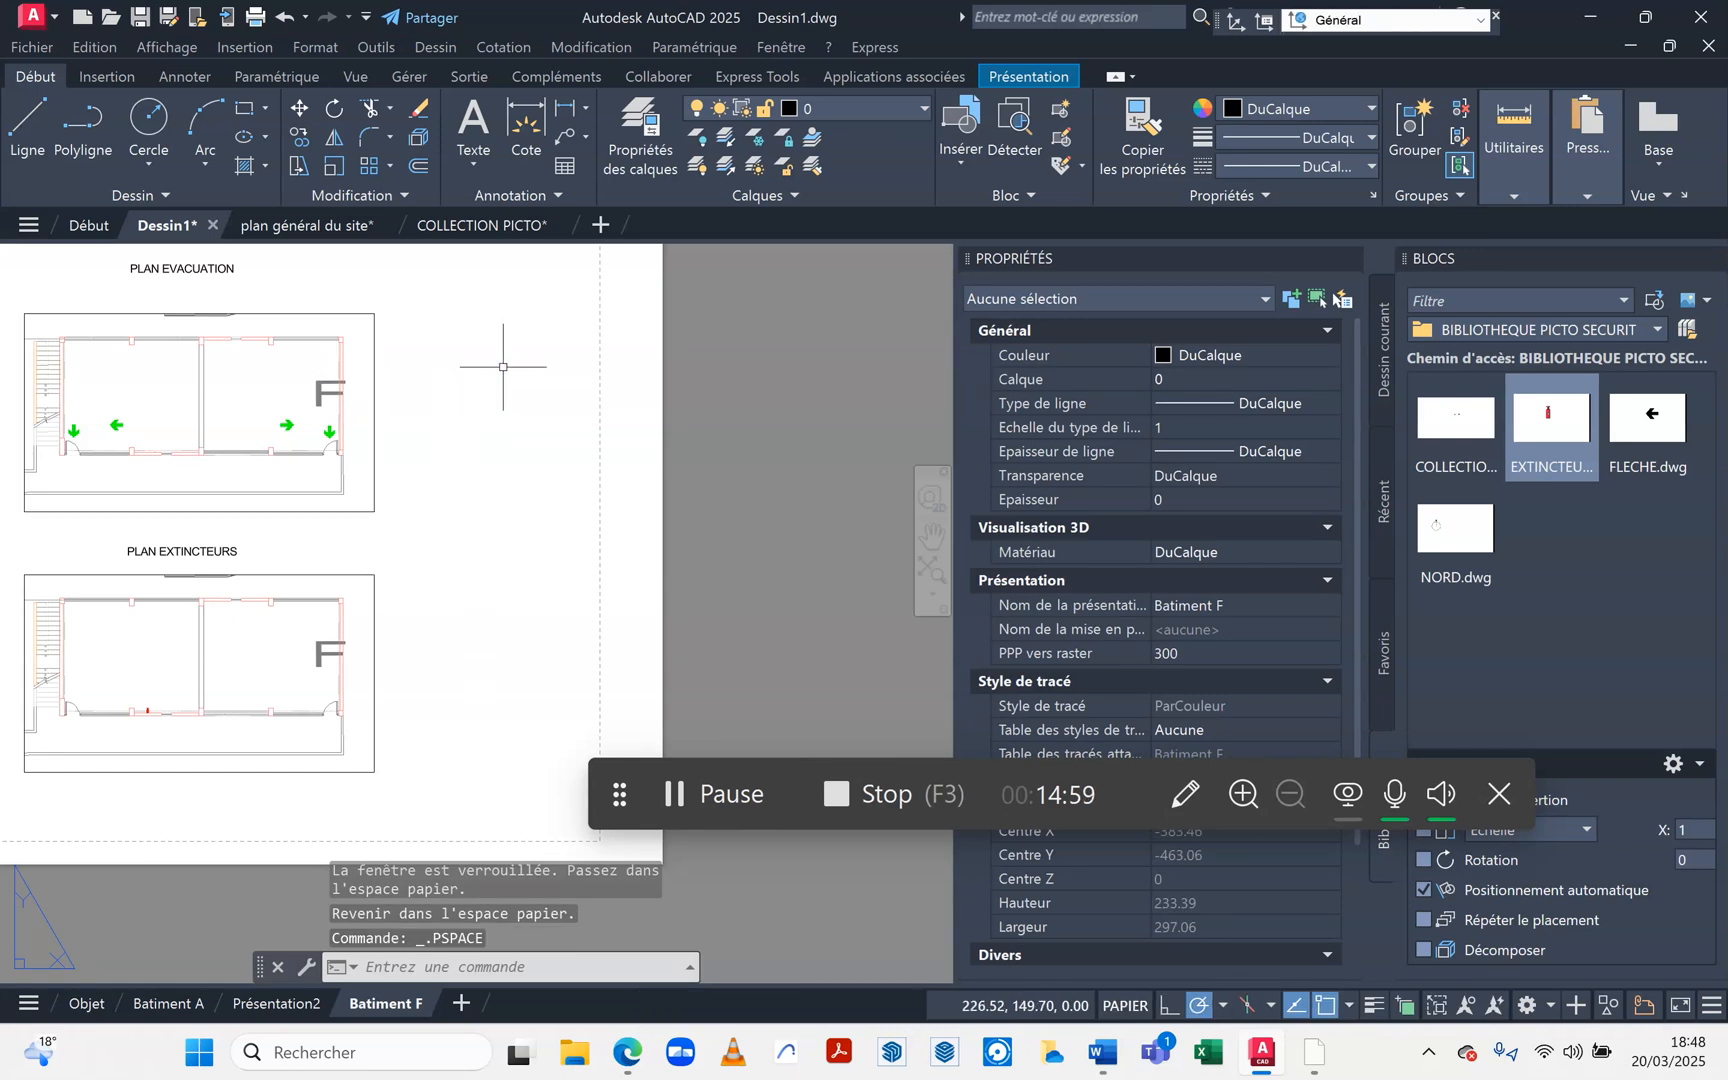
Create a rectangular viewport about 45 by 47 mm on the Batiment F layout, beside the evacuation plan viewport.
left_click(1025, 72)
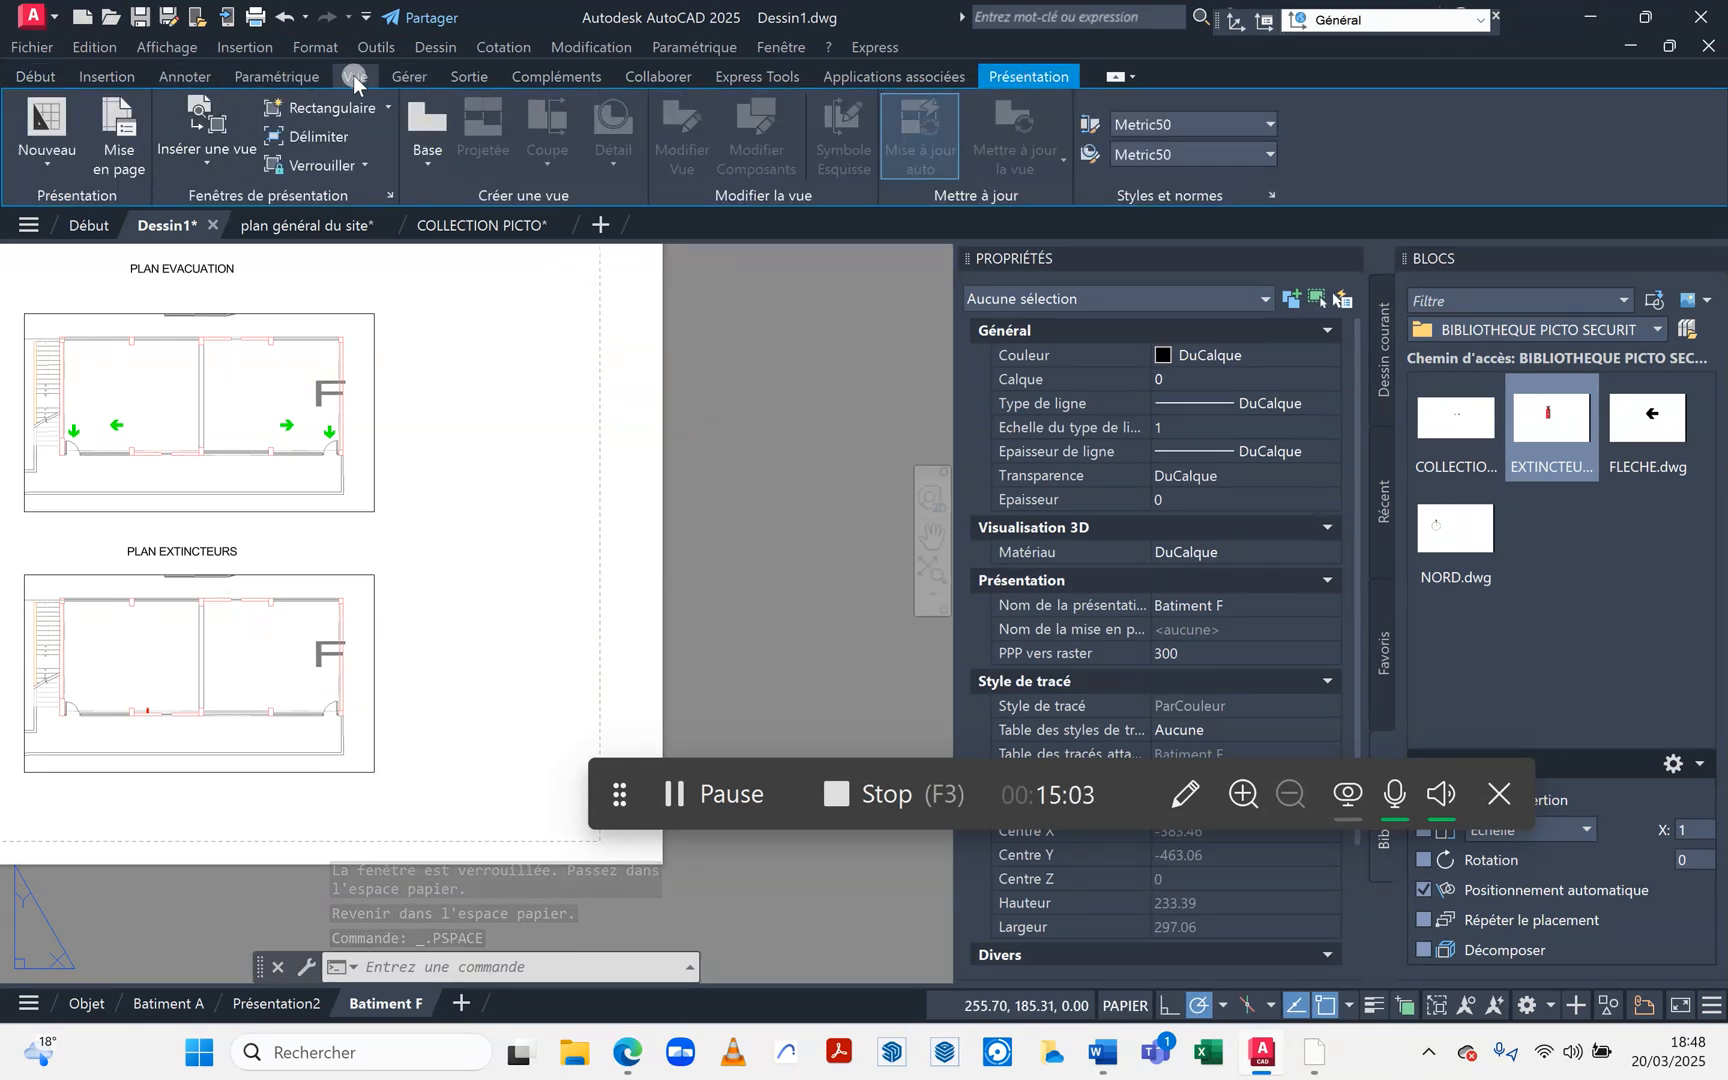
left_click(282, 112)
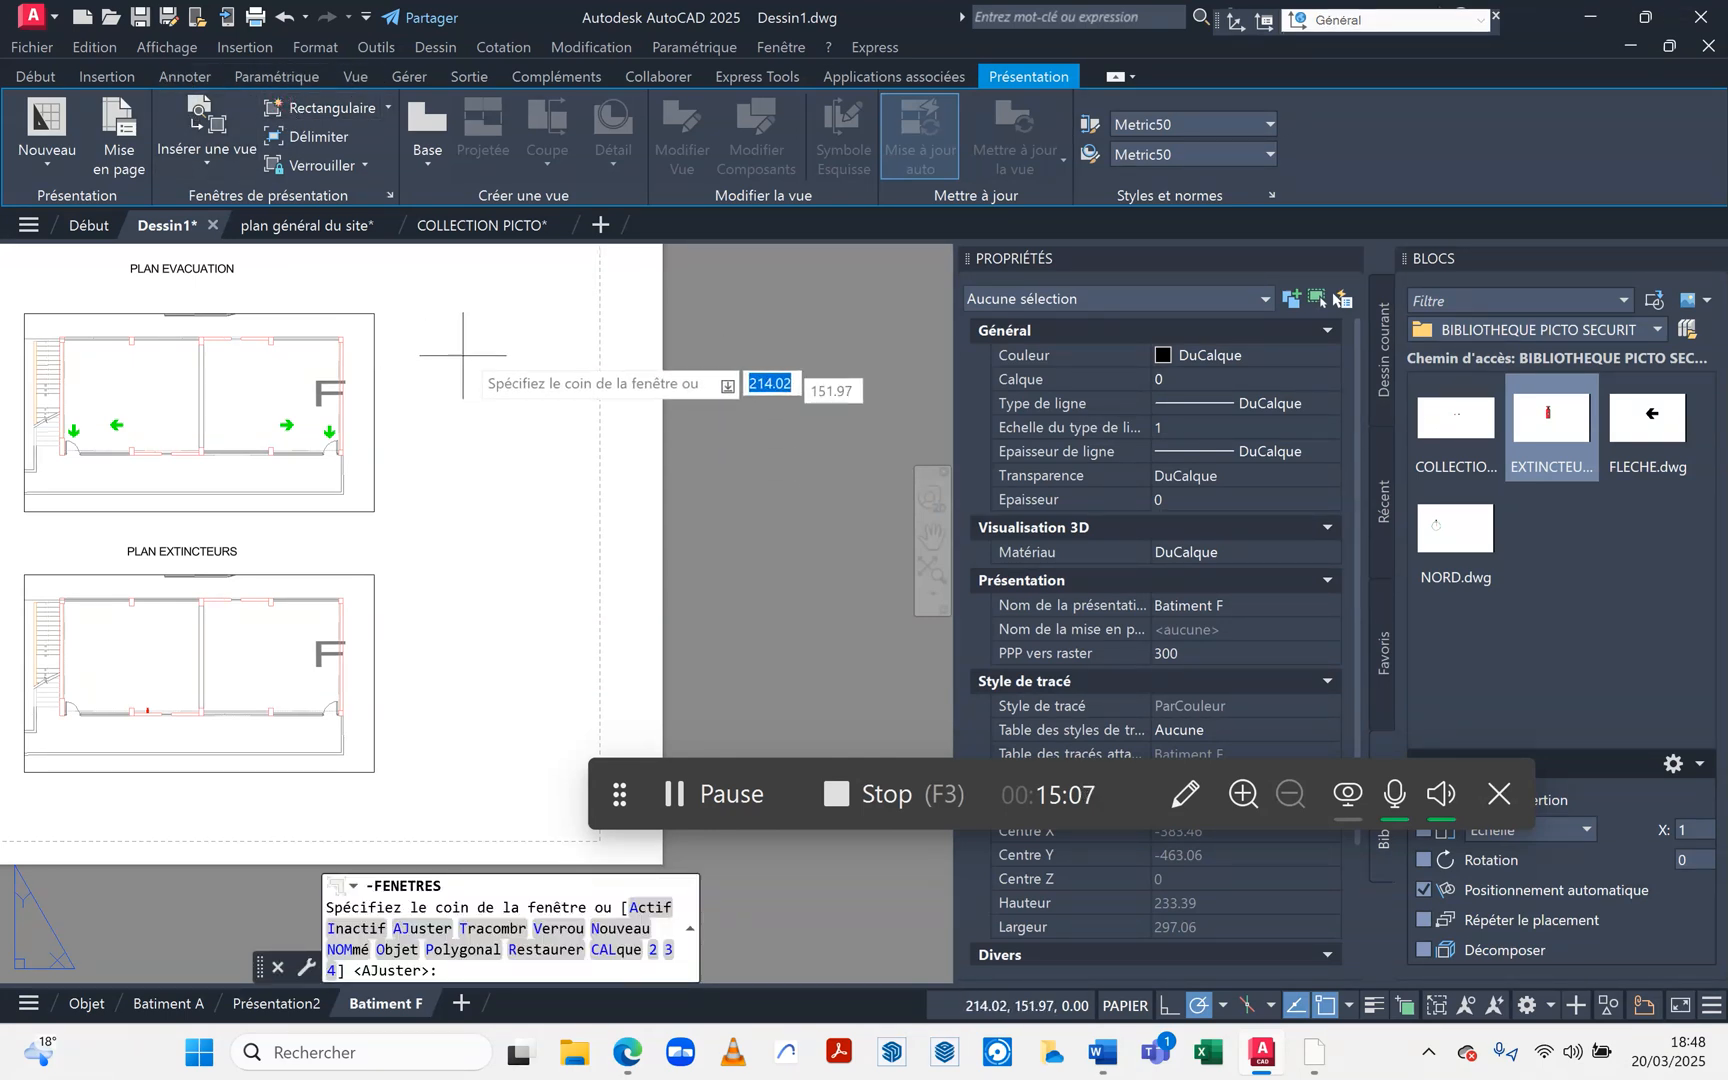
left_click(434, 320)
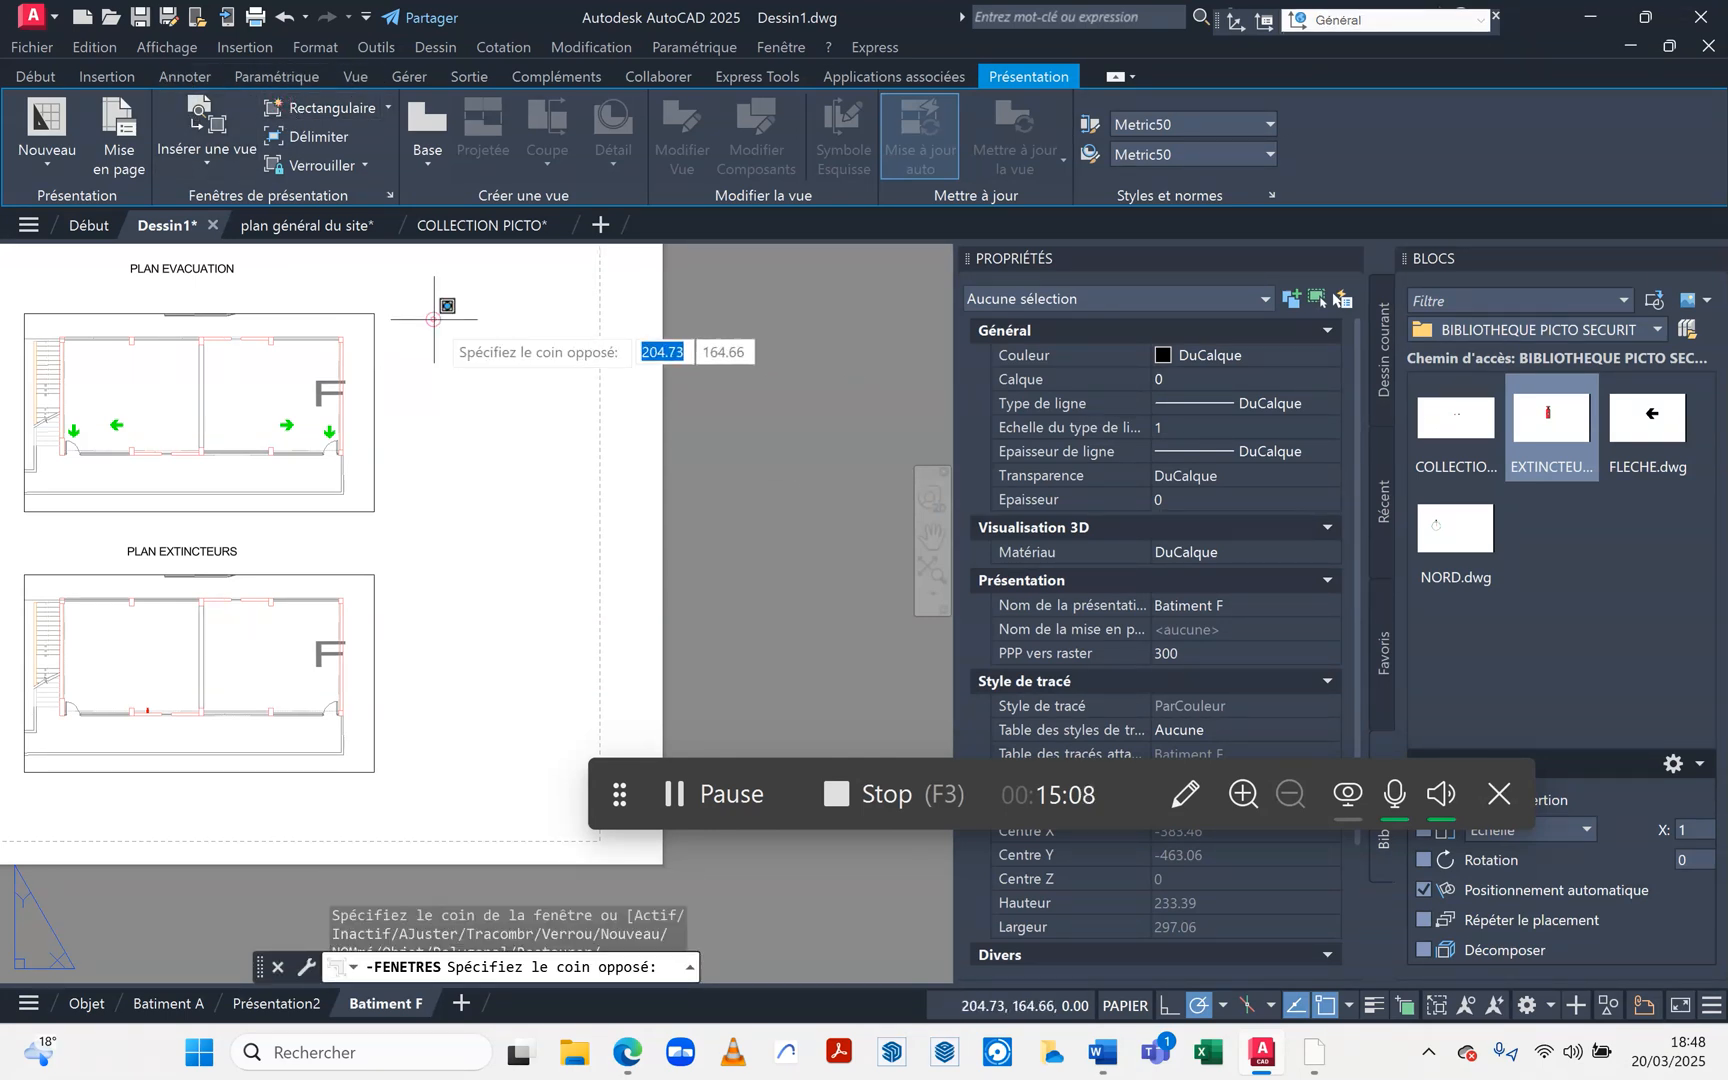
left_click(577, 467)
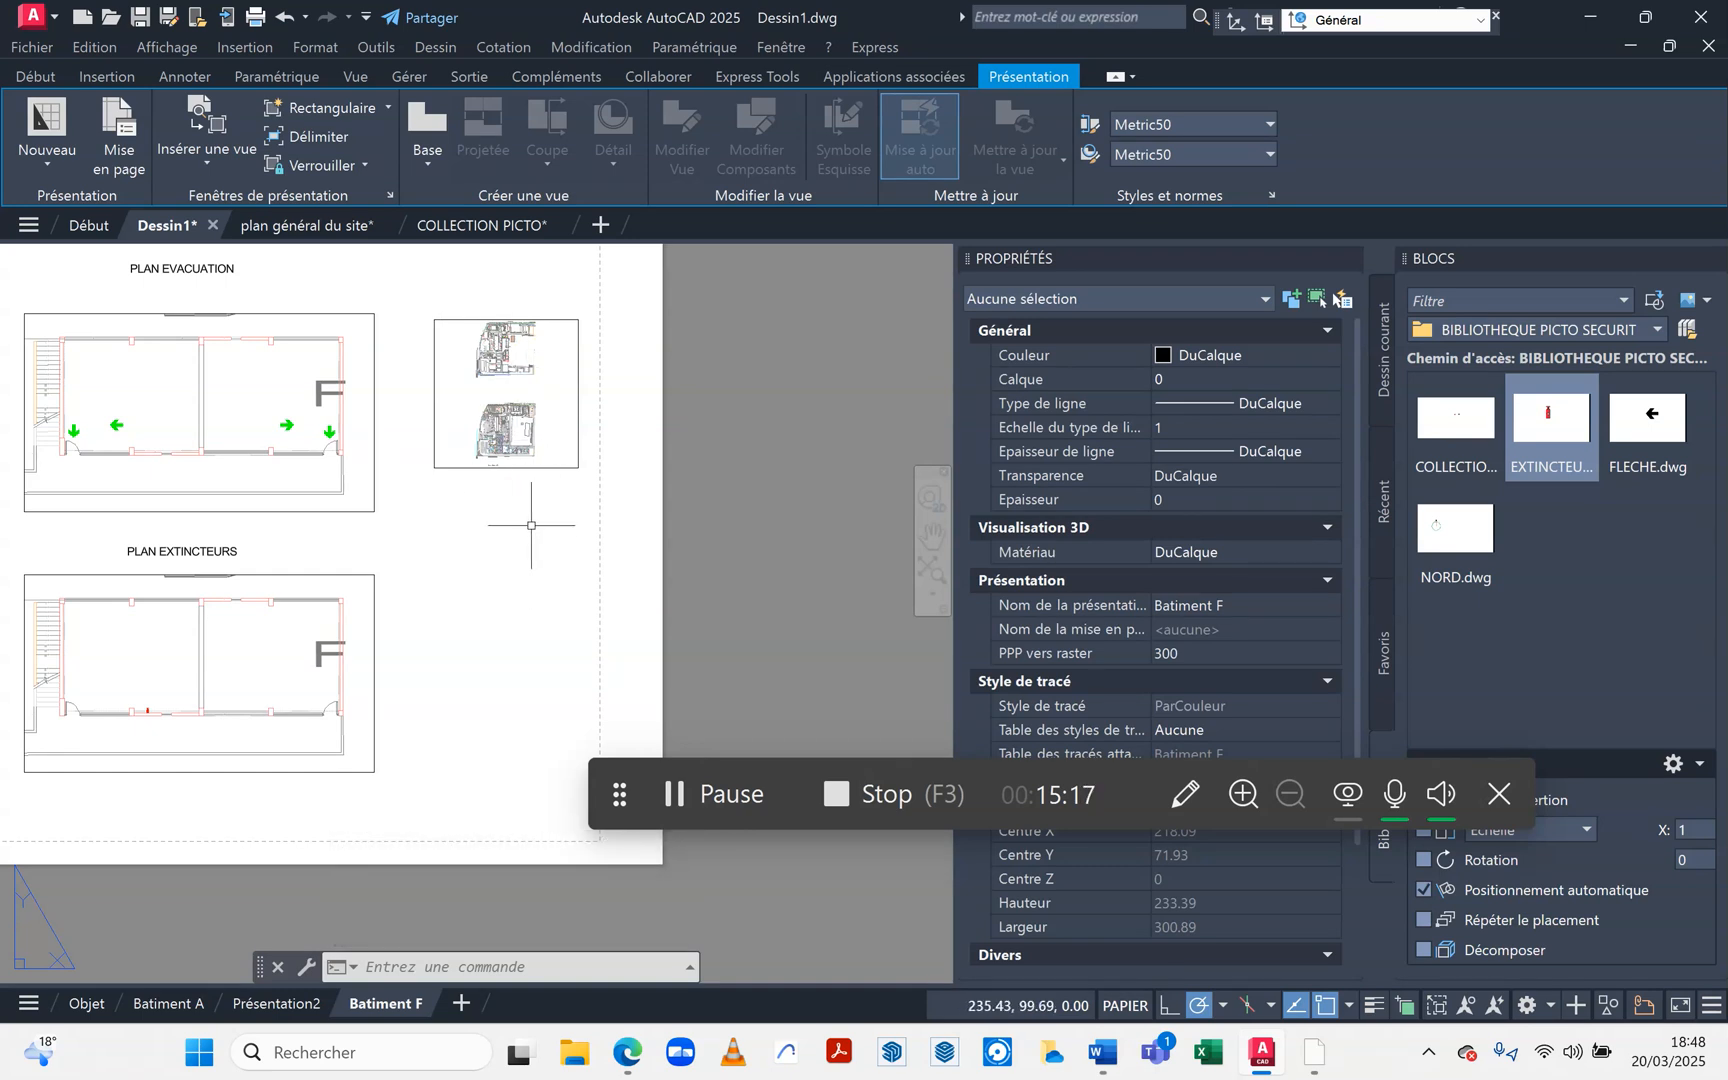
Activate the new viewport and restore the saved view PLANS ETAGE R+1 in it, cancelling the reference editing.
left_click(539, 321)
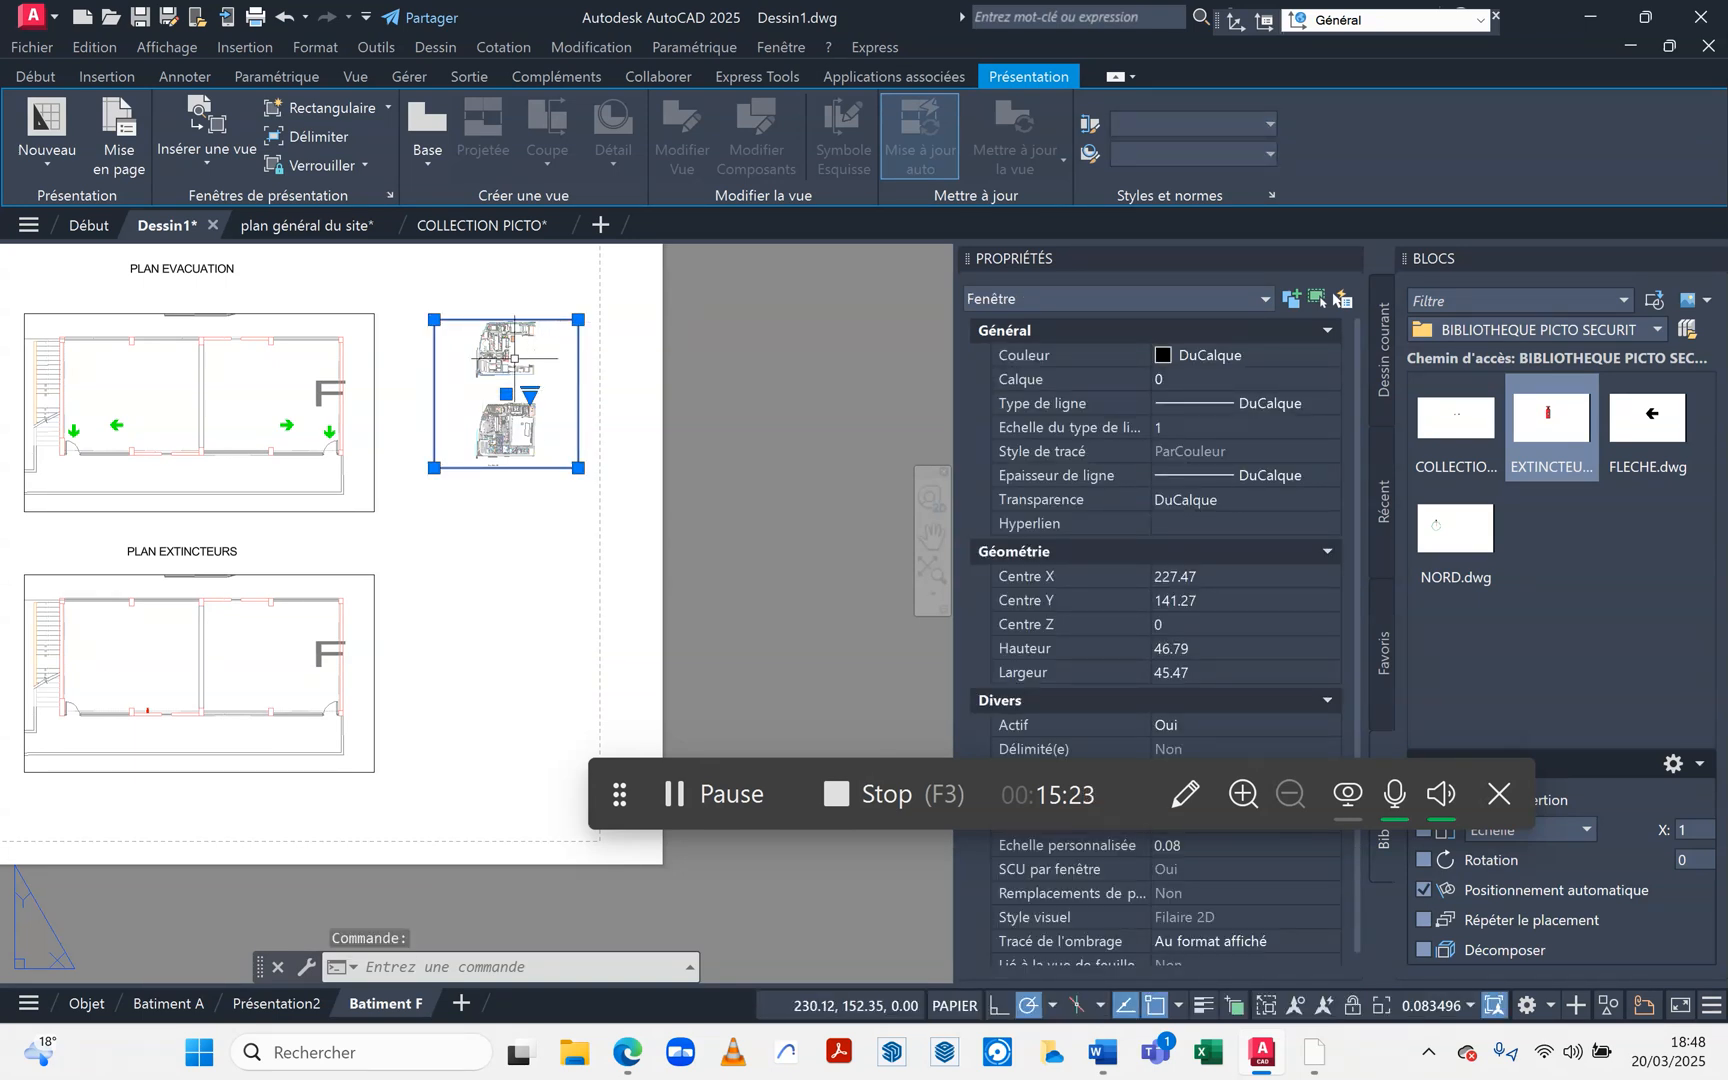
left_click(356, 75)
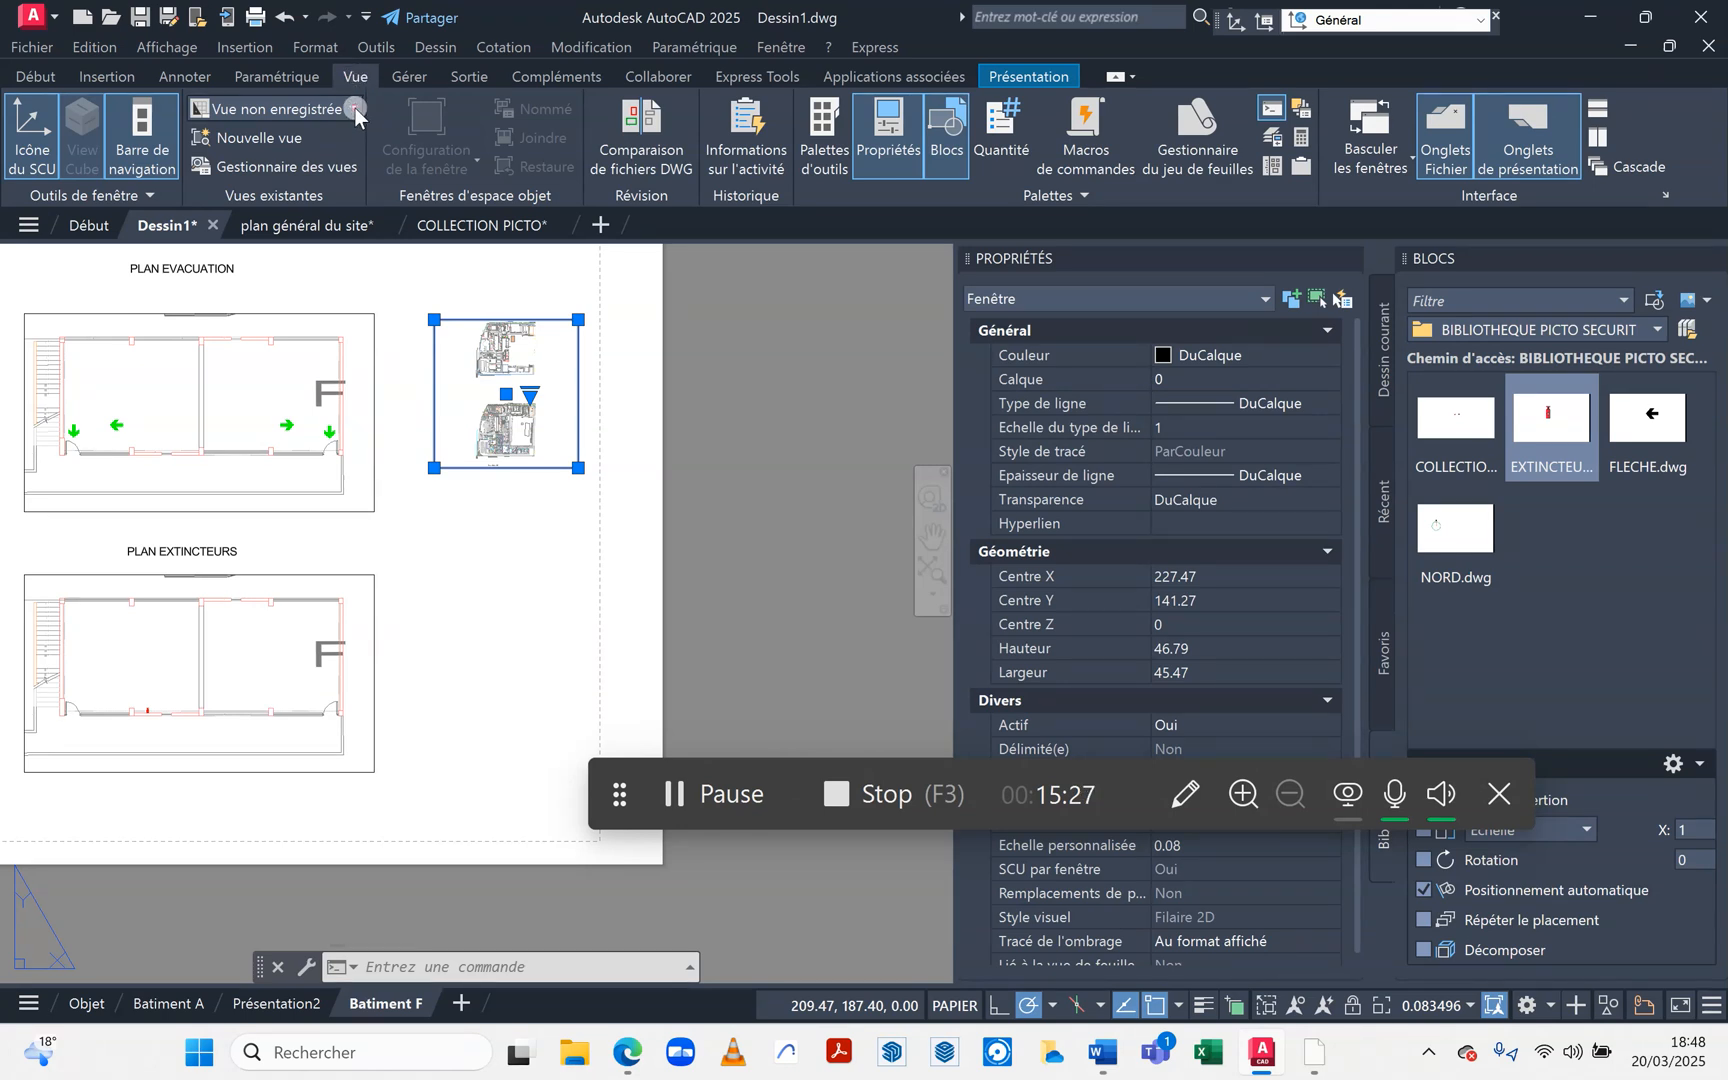
left_click(355, 108)
left_click(355, 108)
double_click(552, 419)
left_click(537, 388)
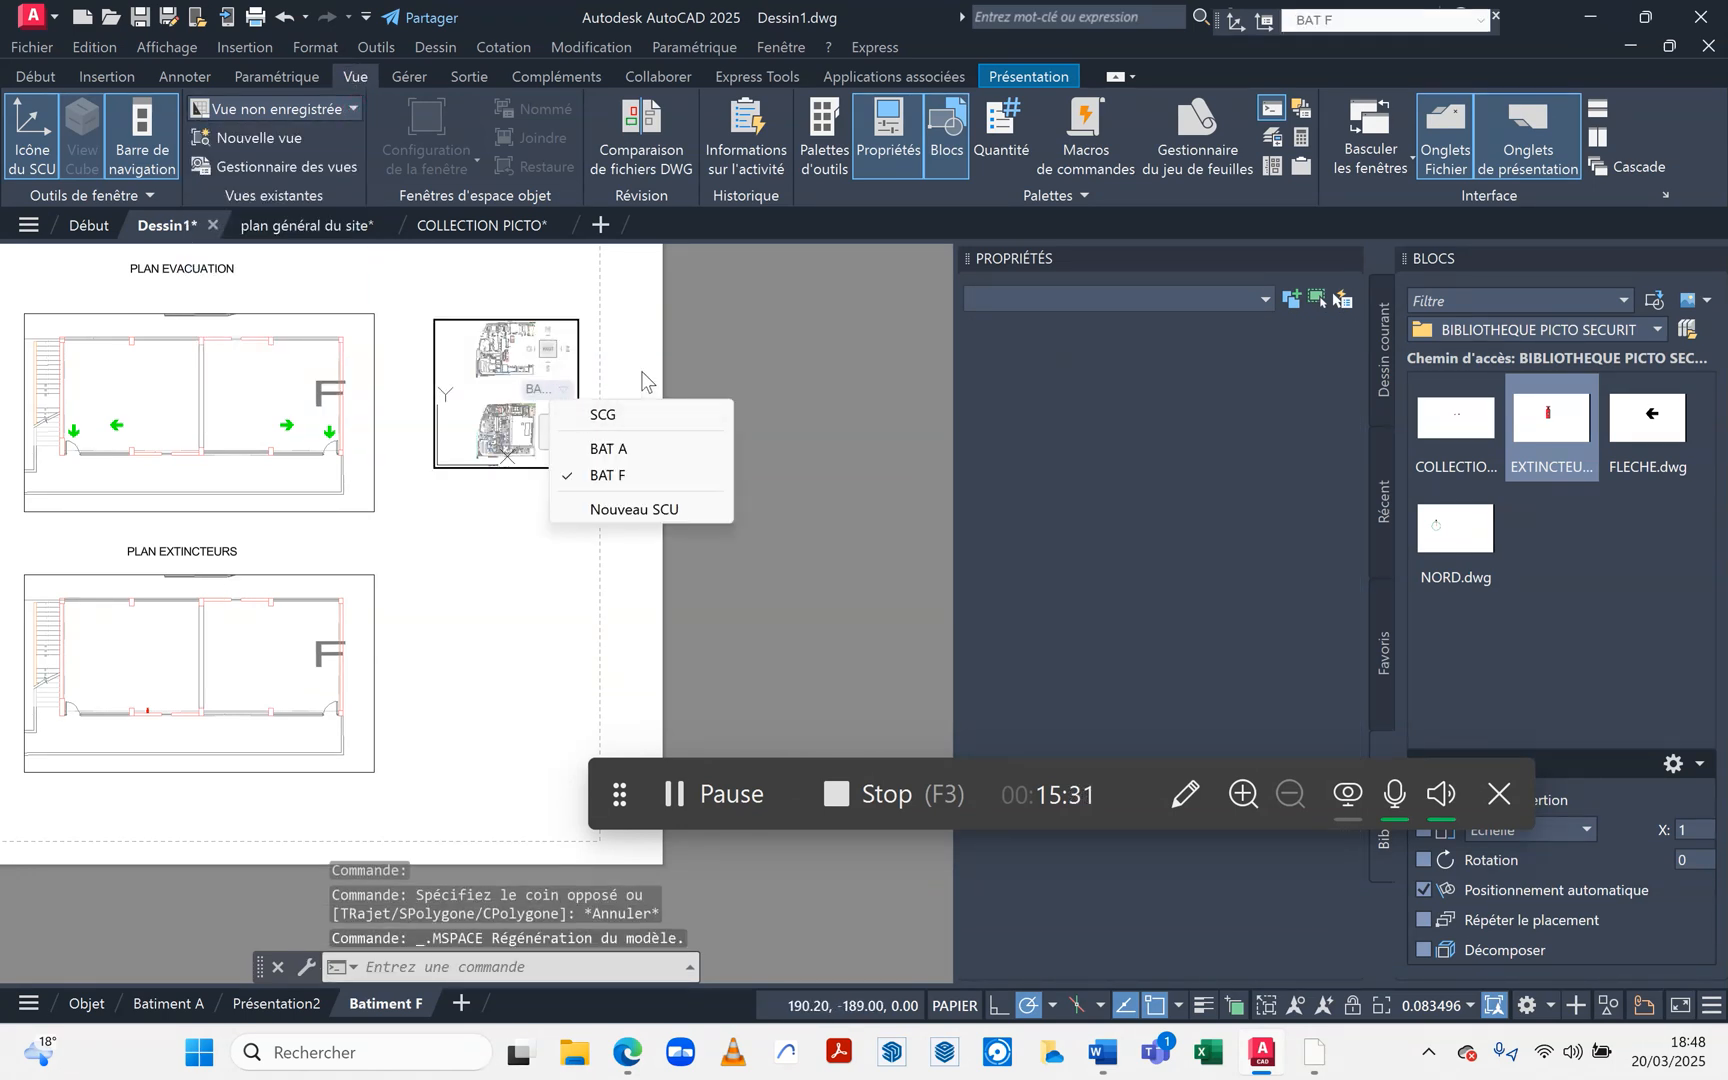
left_click(360, 109)
left_click(355, 107)
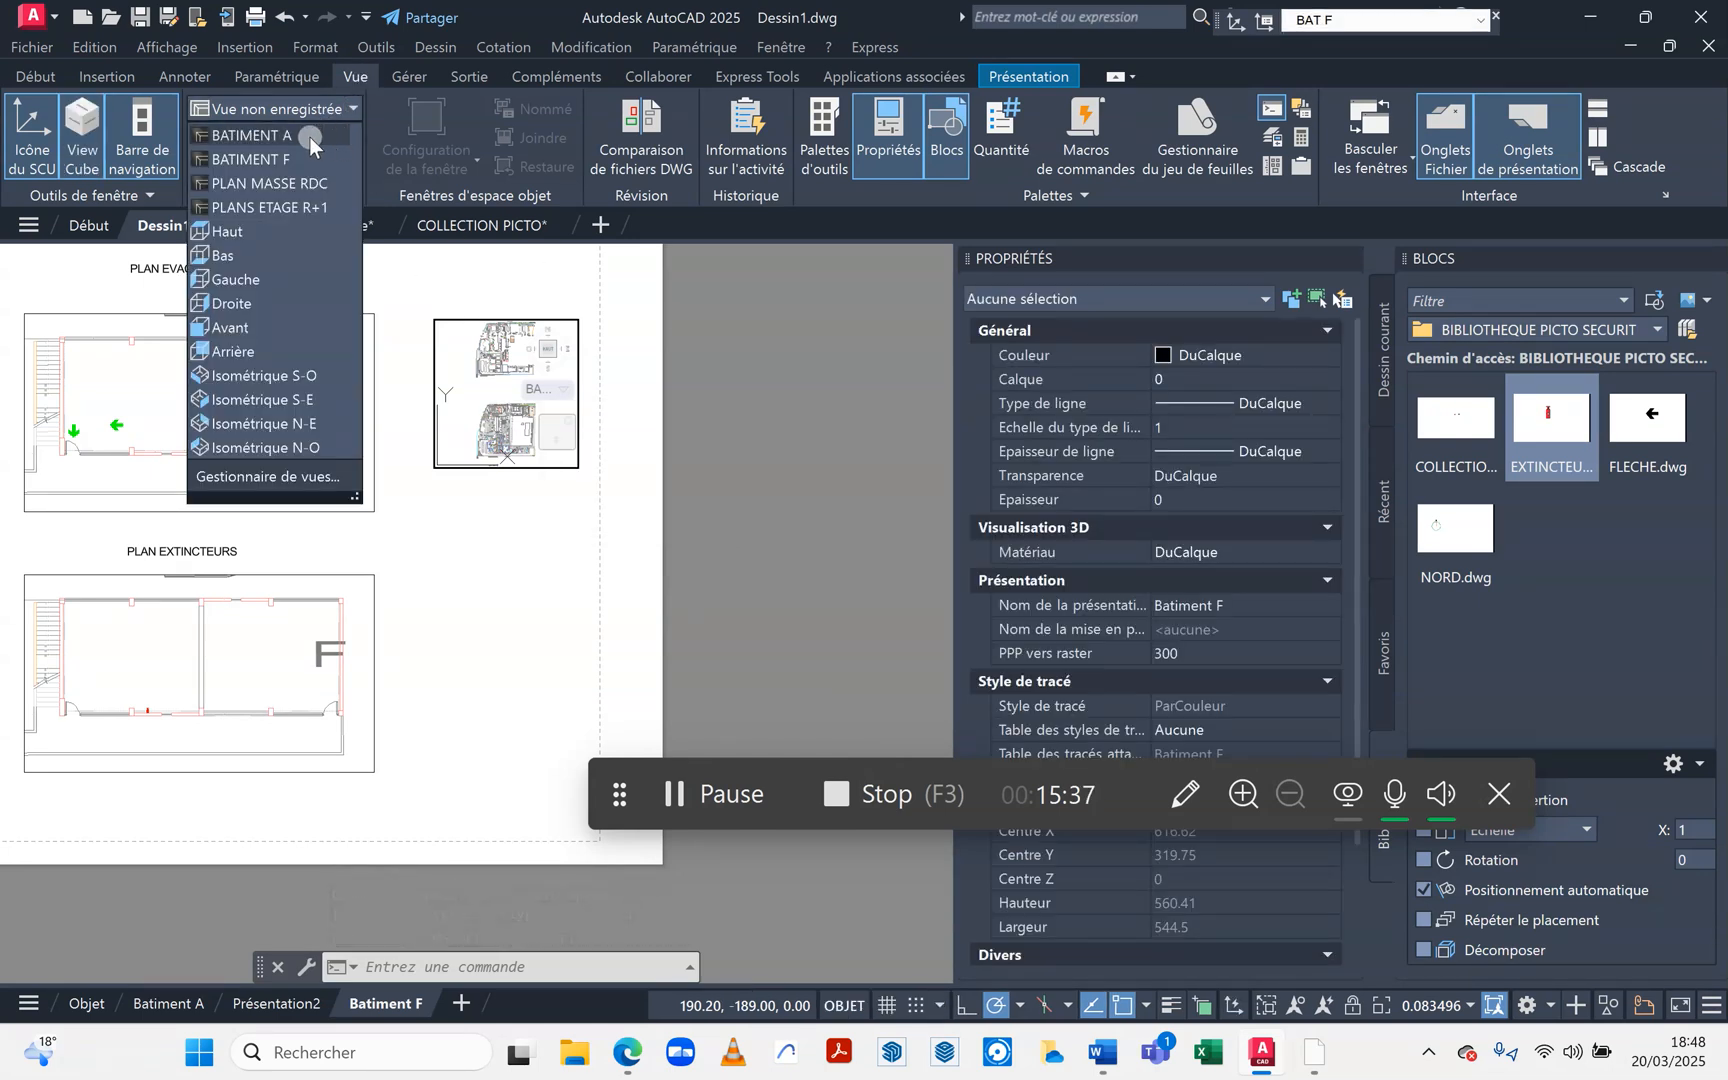
left_click(275, 206)
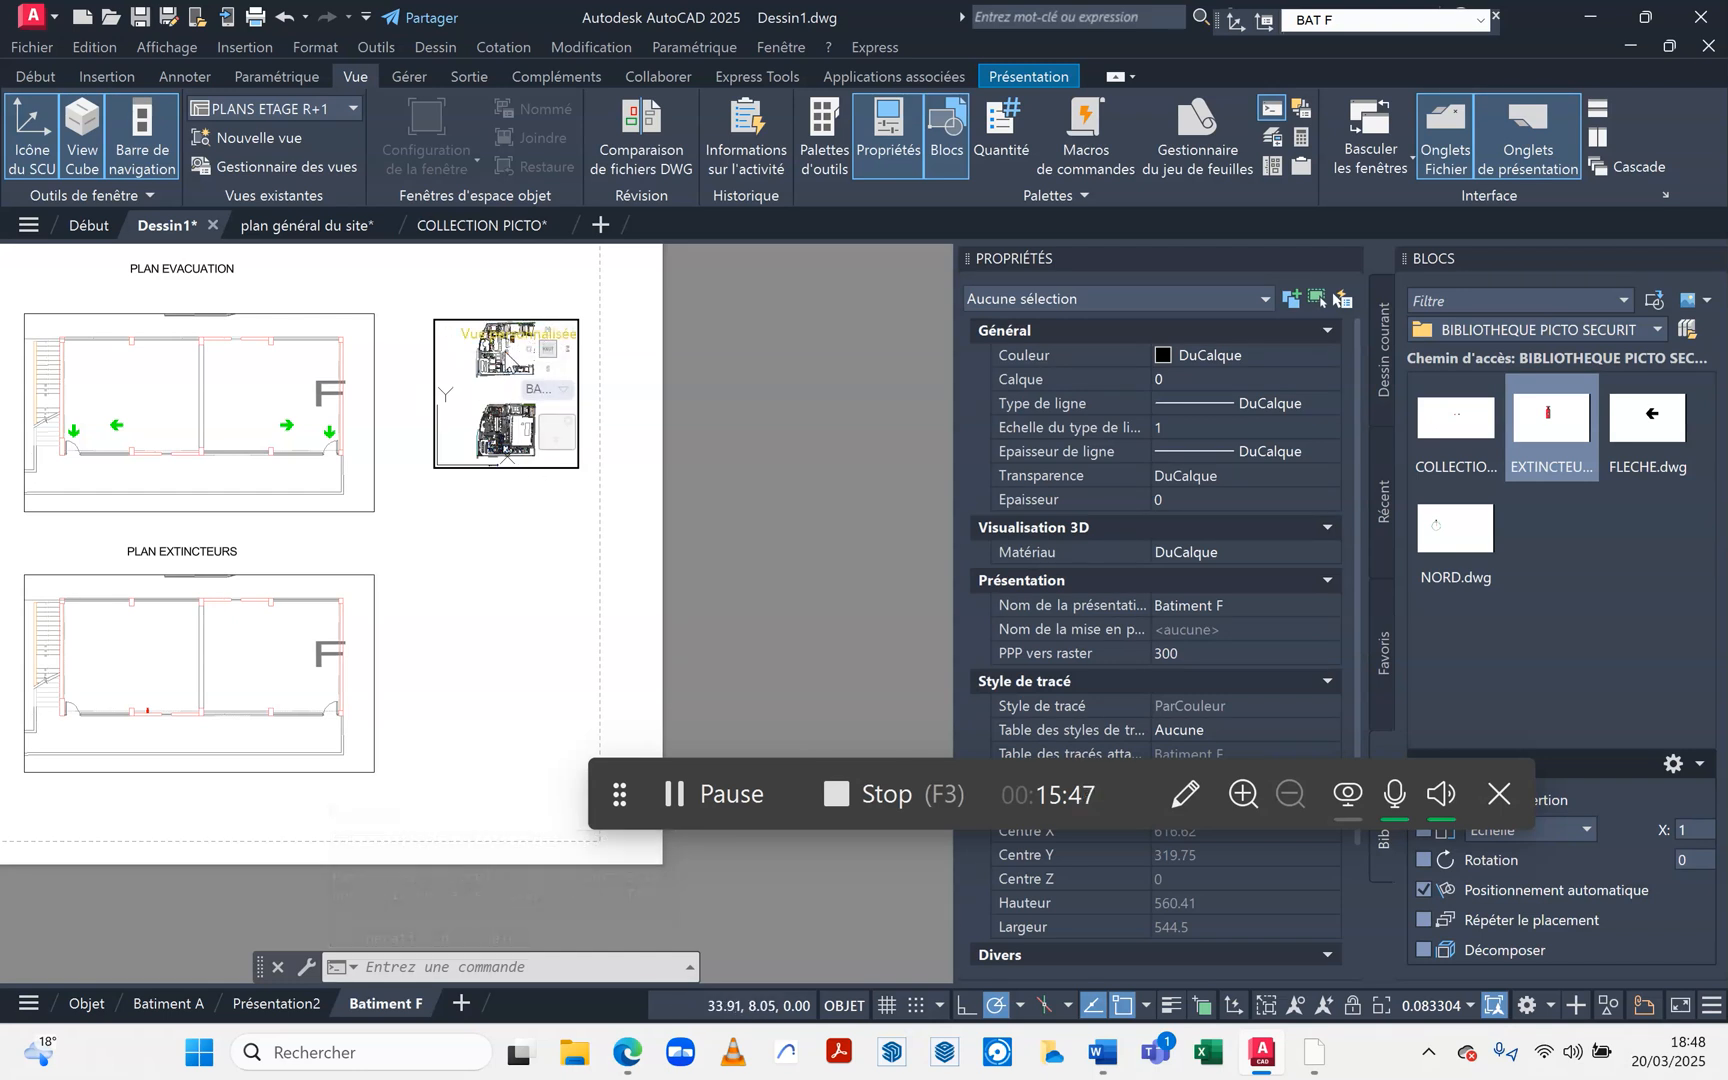
double_click(475, 357)
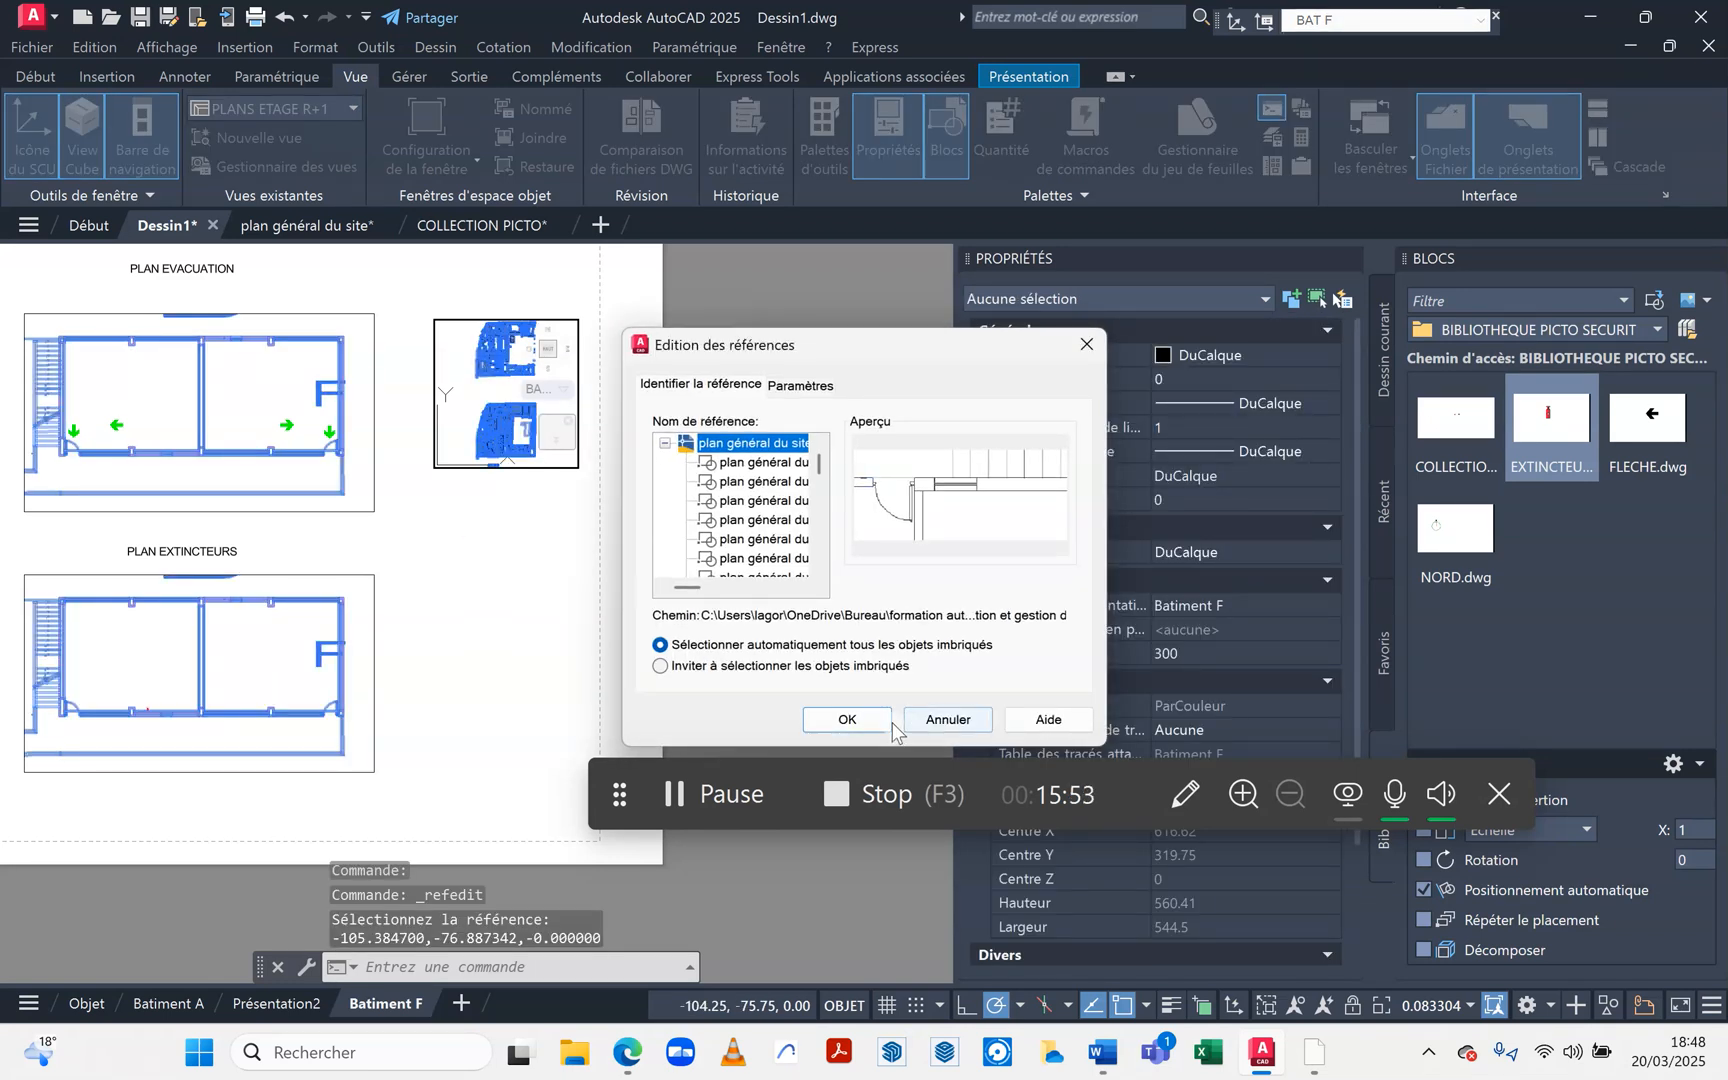
left_click(947, 720)
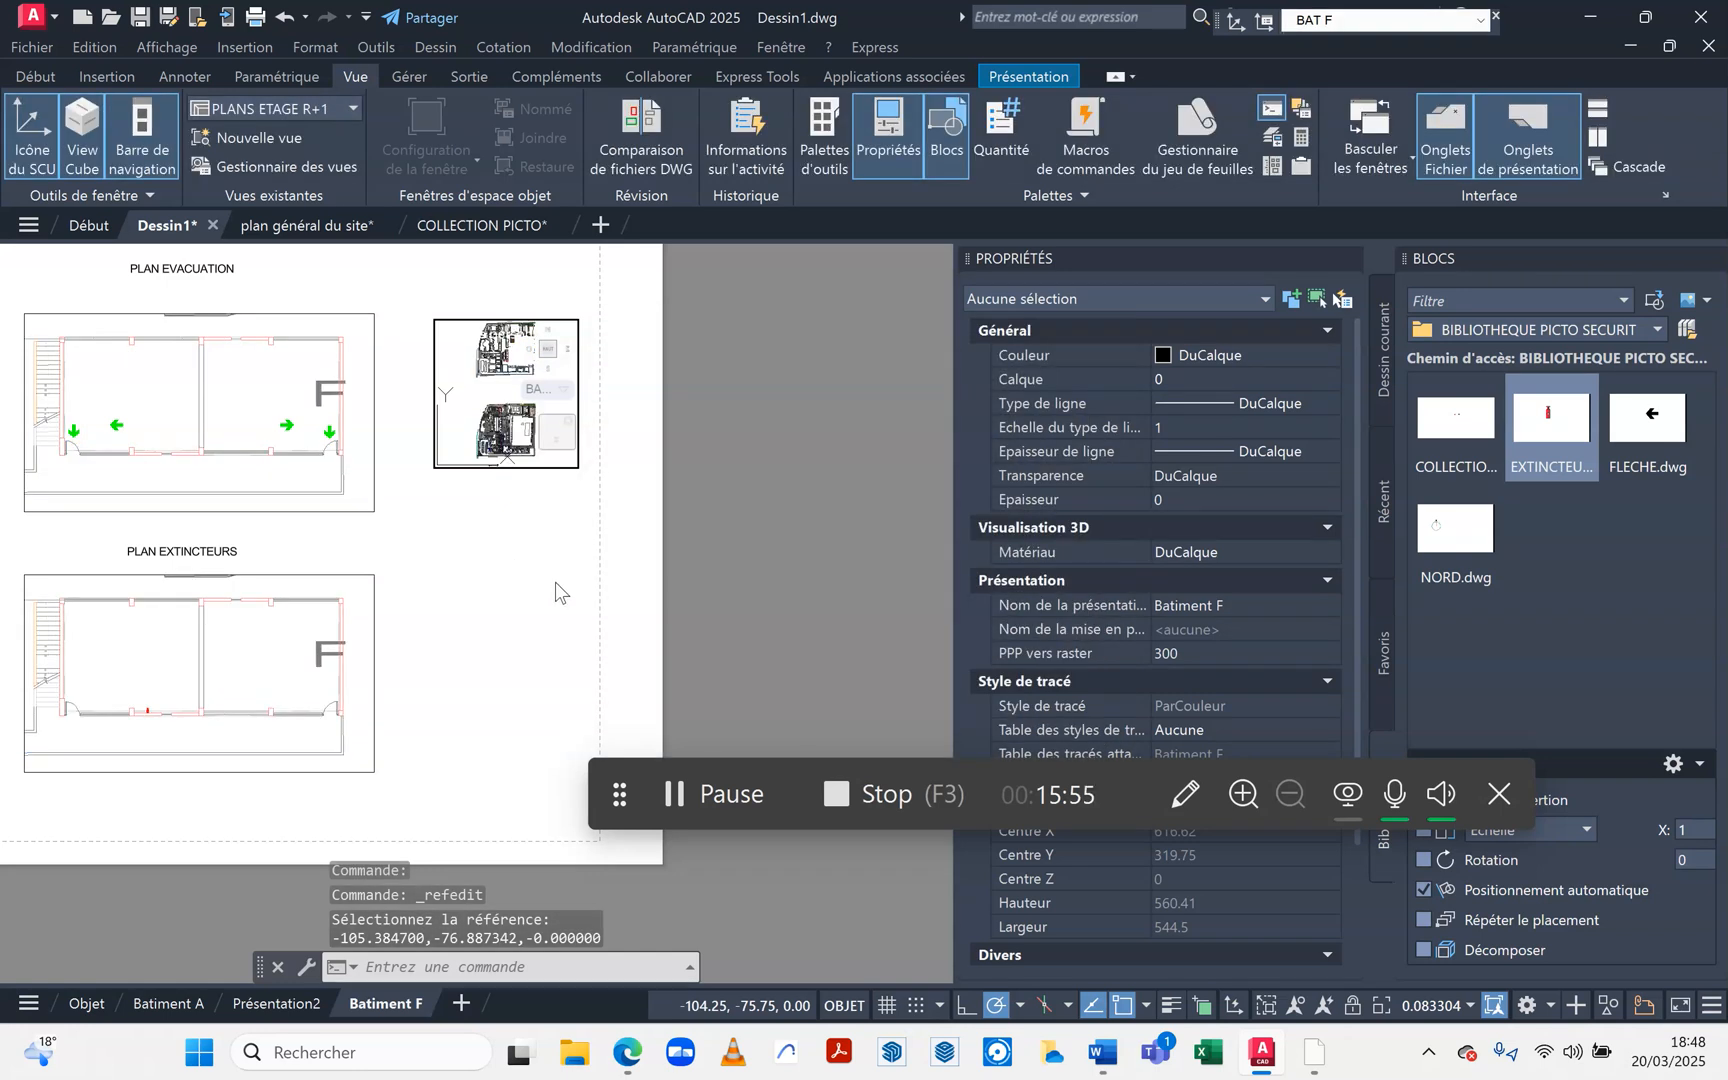
Switch the new viewport's coordinate system to SCG and restore the saved view PLANS ETAGE R+1 again.
scroll(610, 500, "up", 4)
left_click(658, 427)
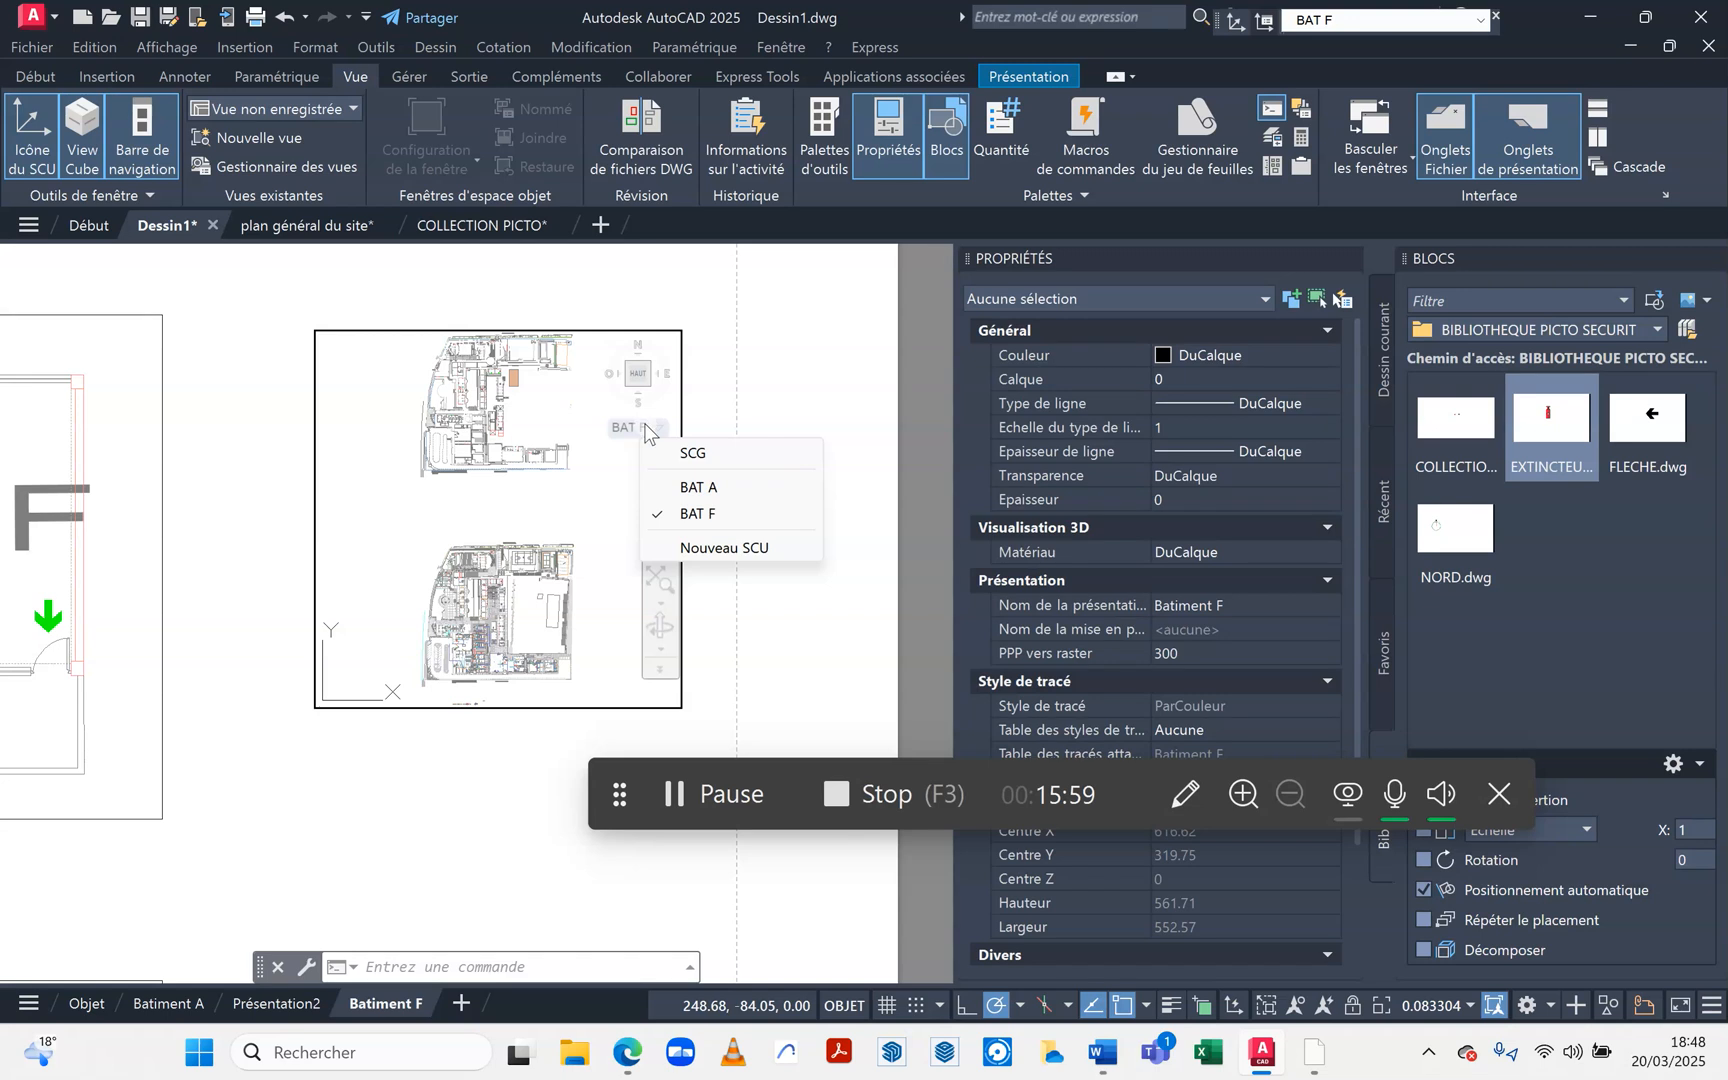
left_click(701, 455)
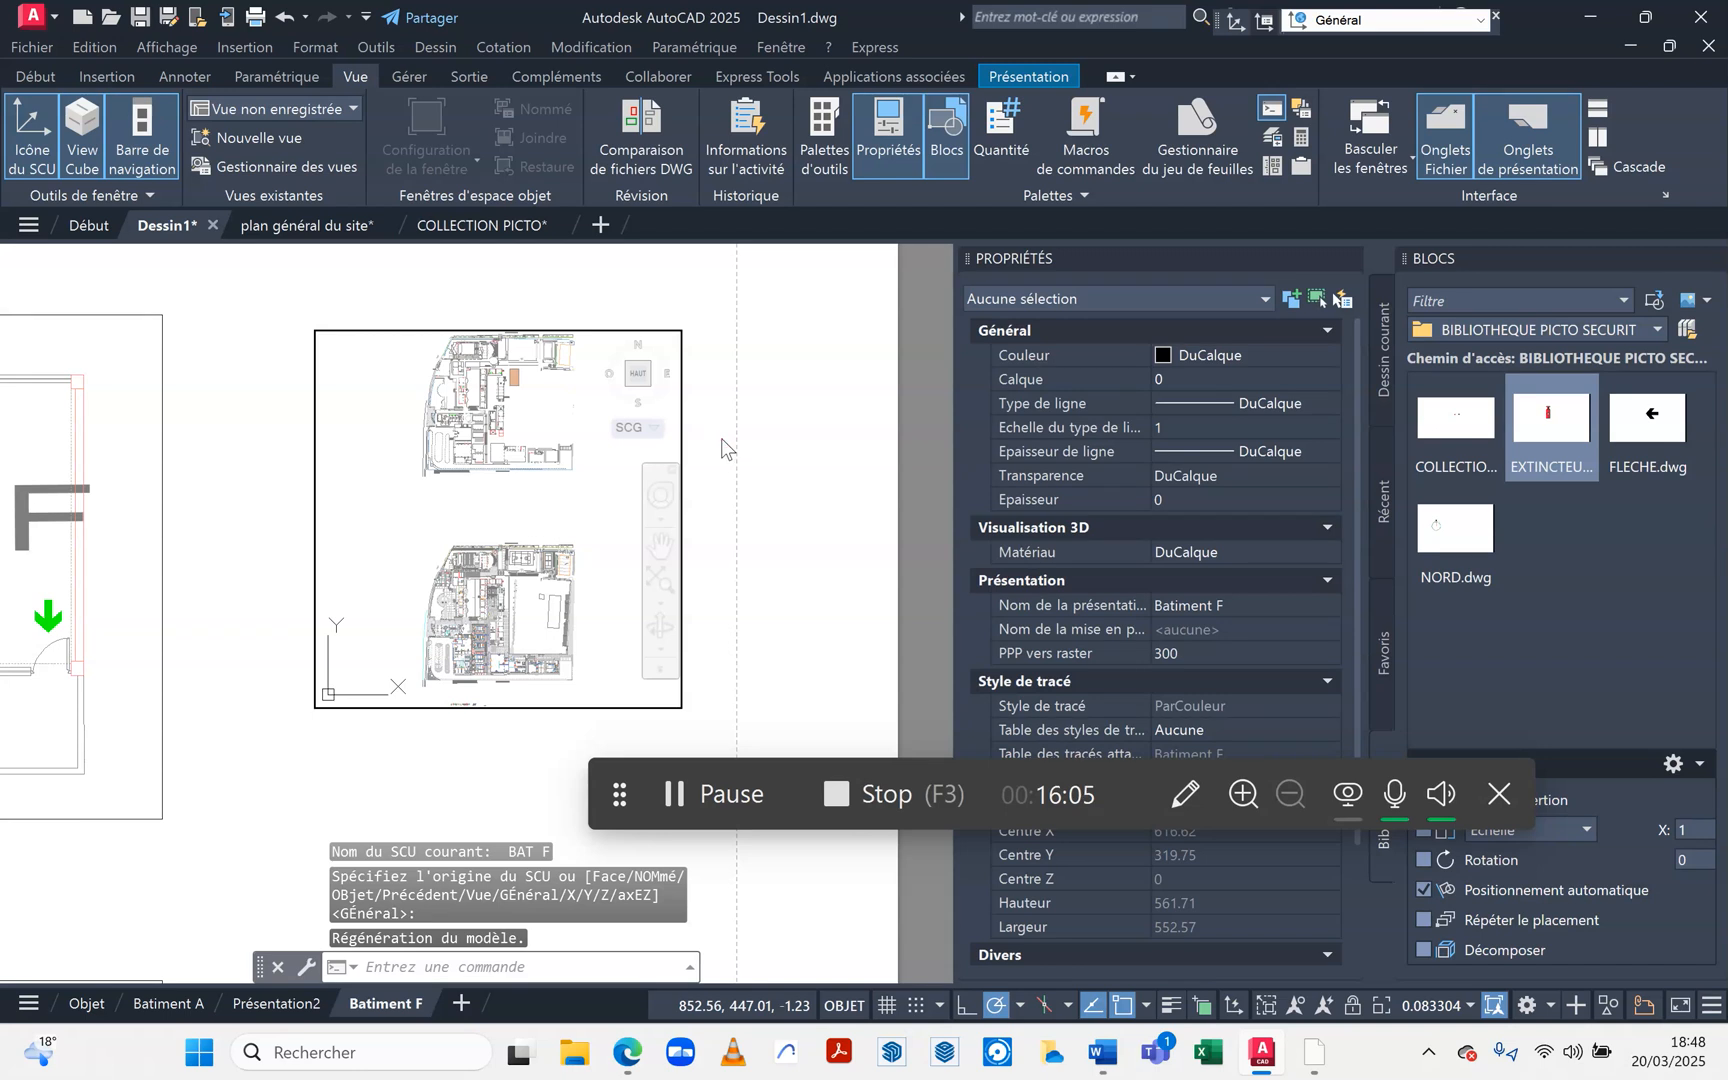
left_click(352, 108)
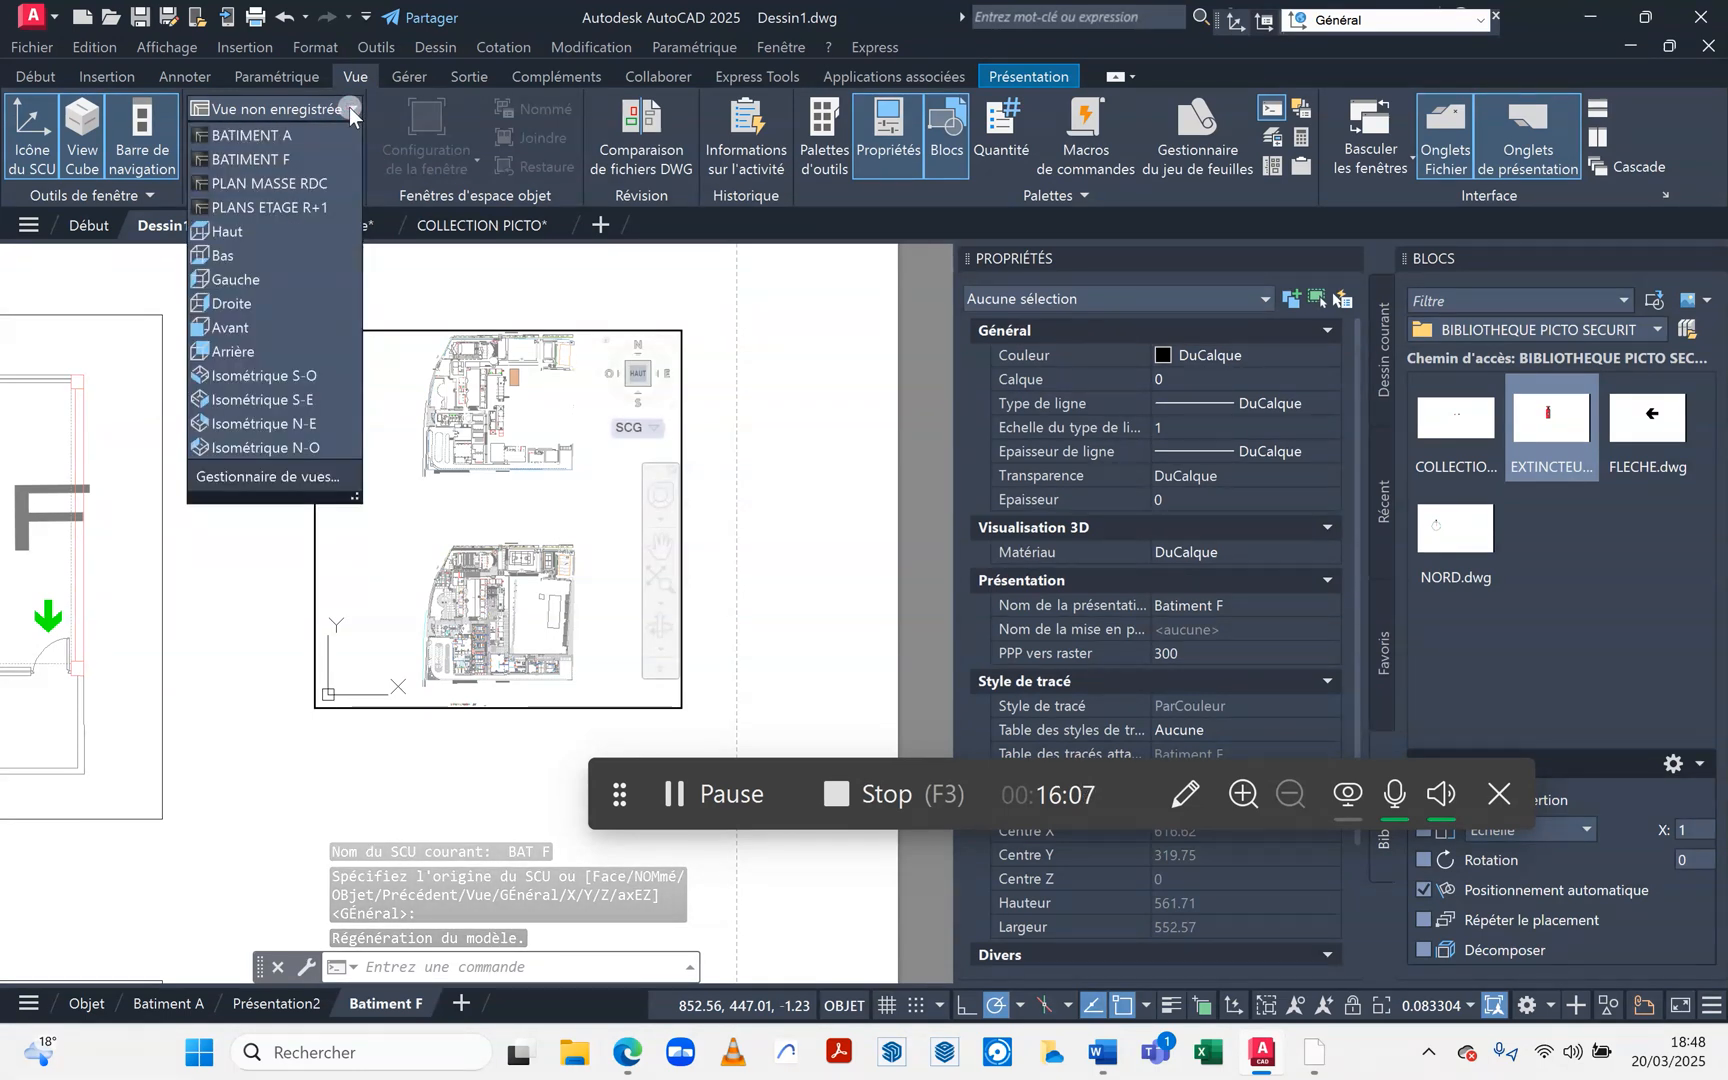
left_click(288, 207)
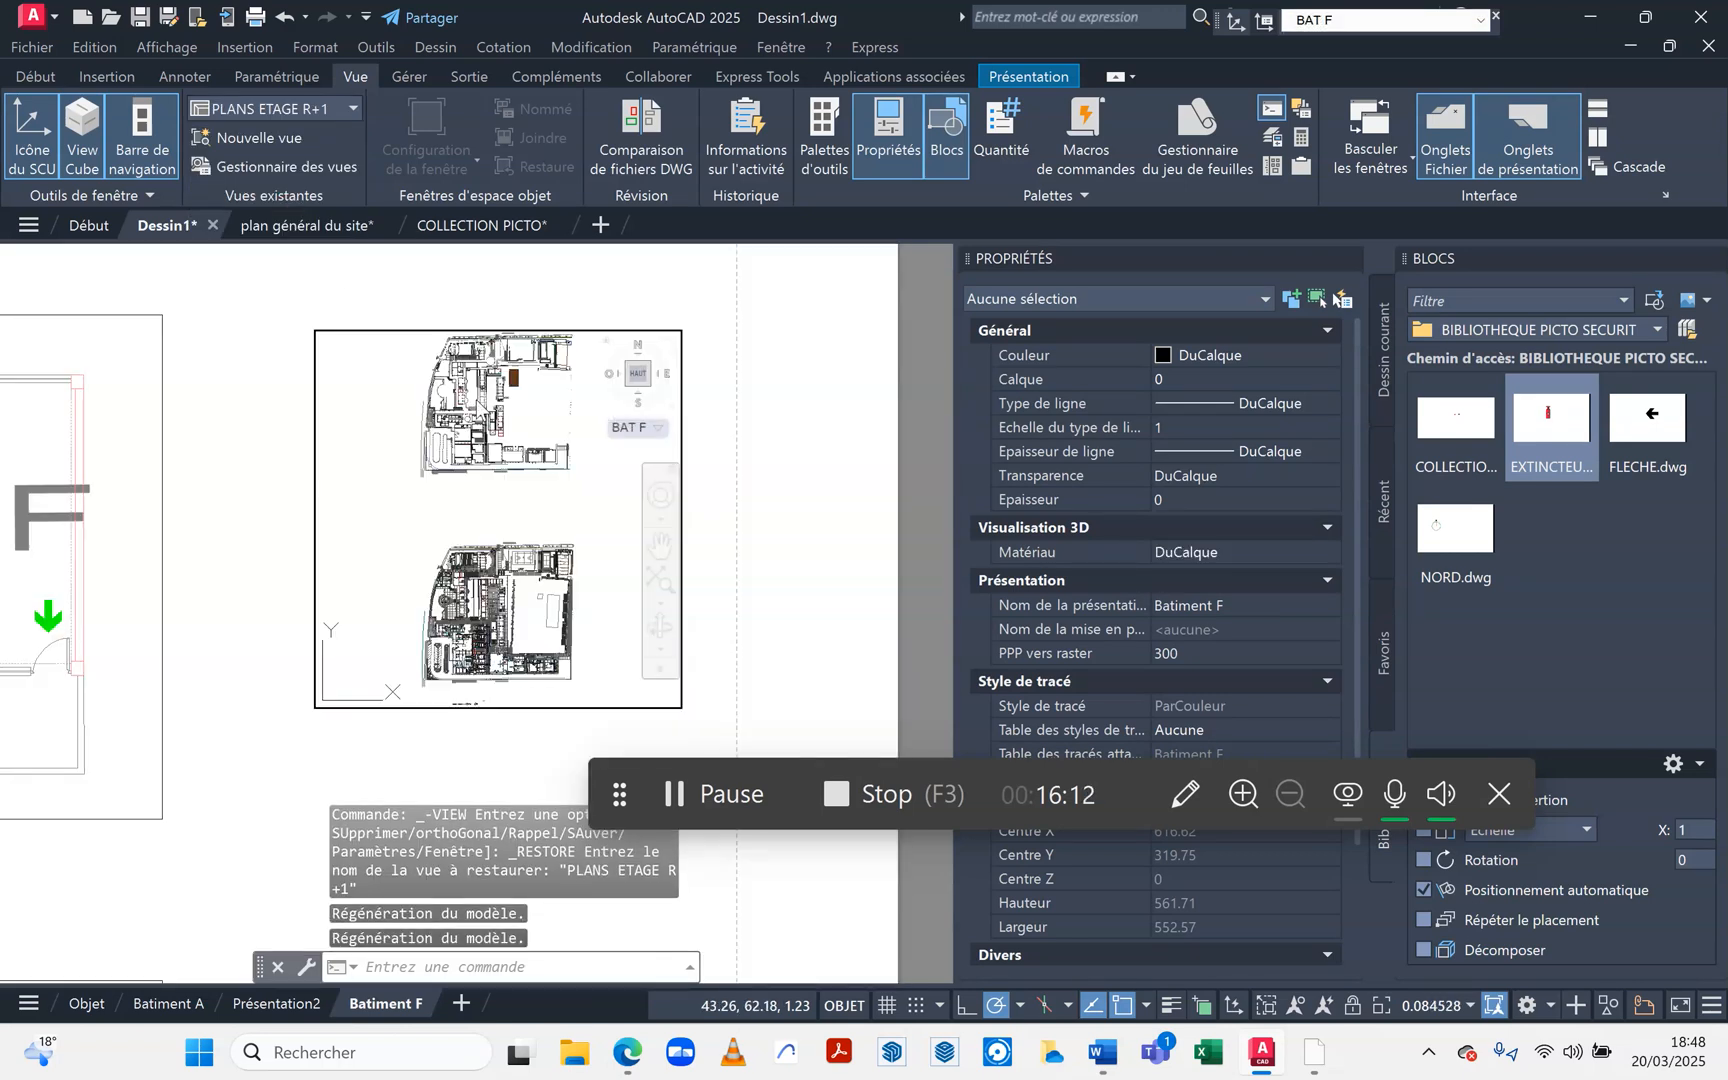
Frame only the upper of the two site plans inside the new viewport, and return to paper space.
left_click(487, 505)
left_click(477, 505)
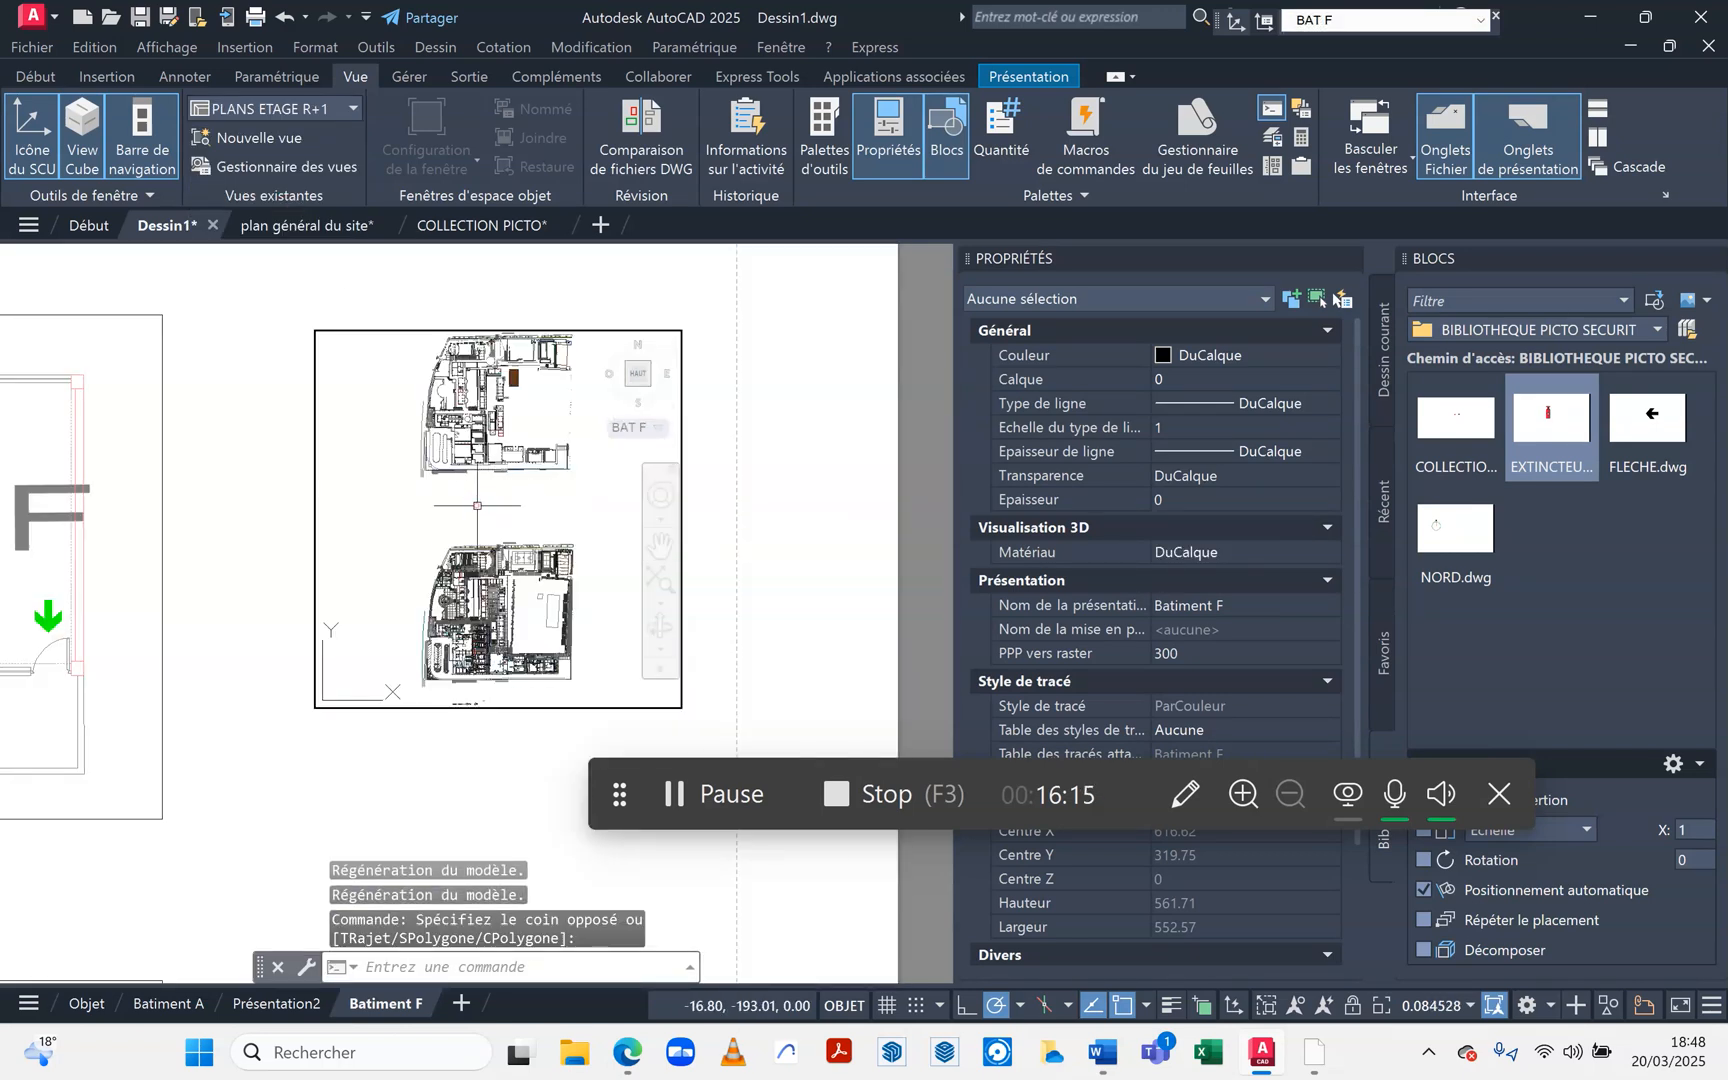
left_click(477, 505)
scroll(470, 385, "up", 4)
middle_click_drag(547, 592, 524, 667)
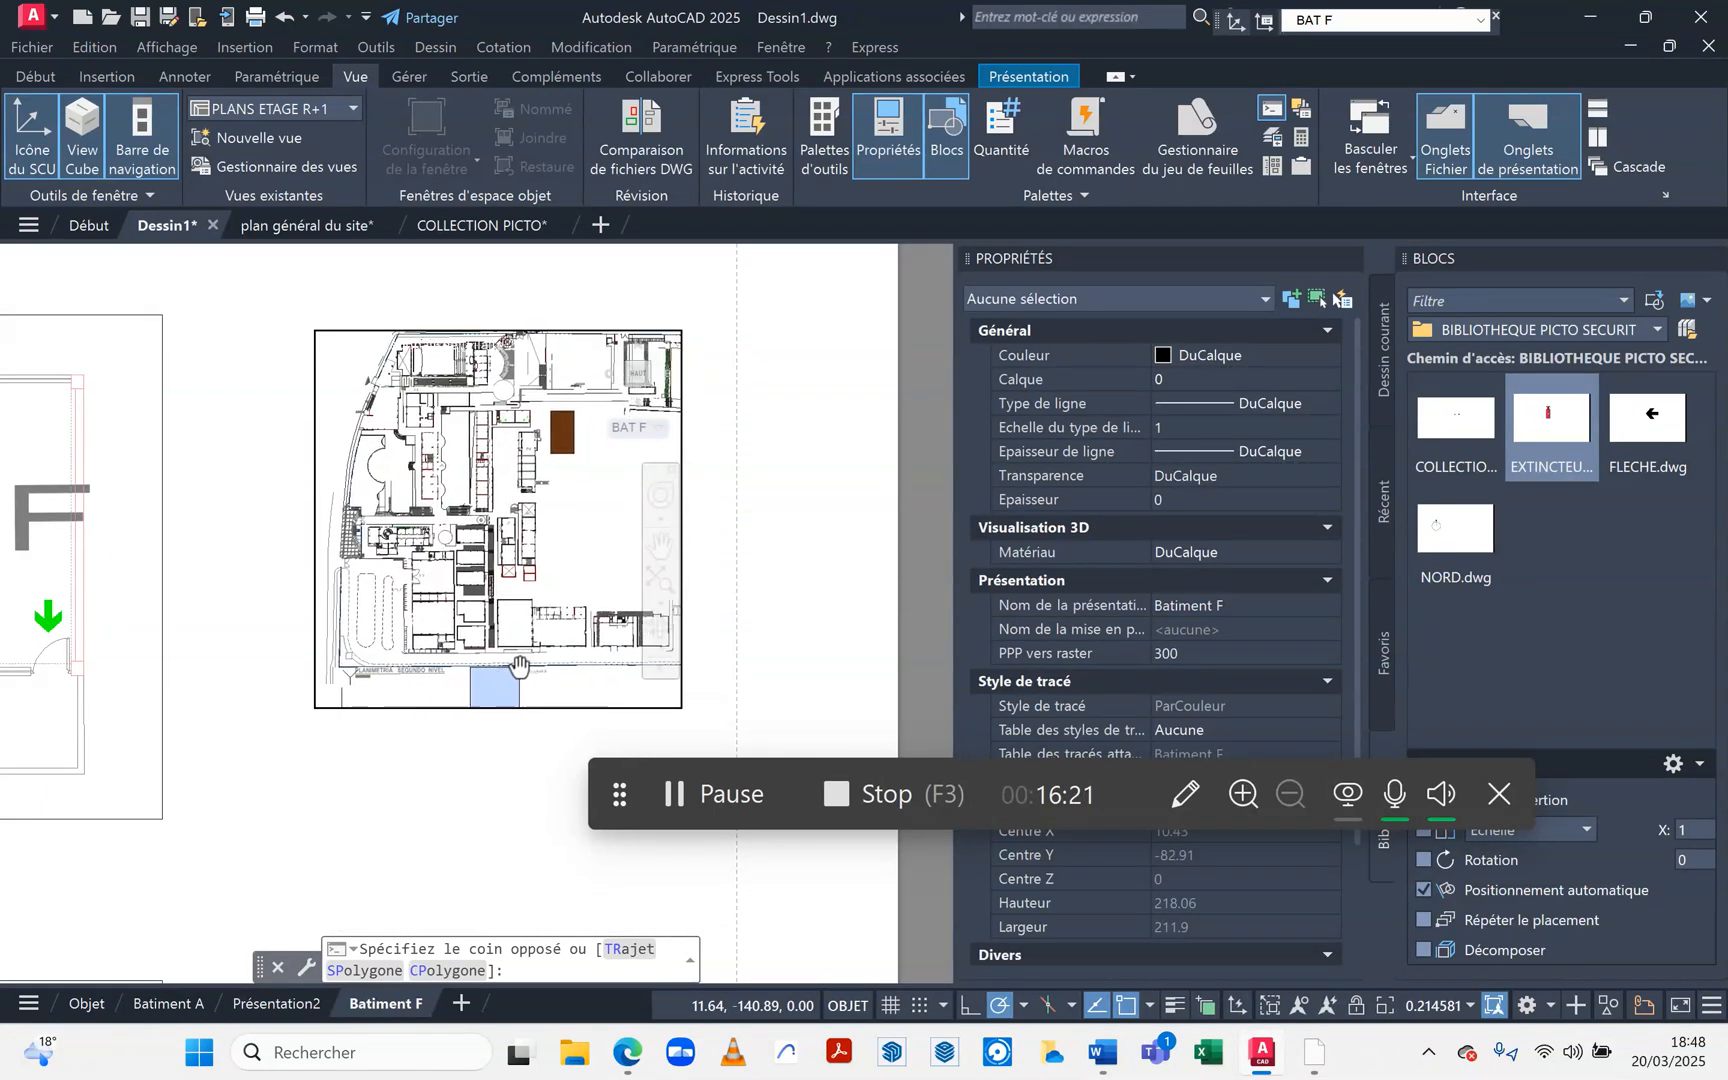
scroll(470, 560, "down", 2)
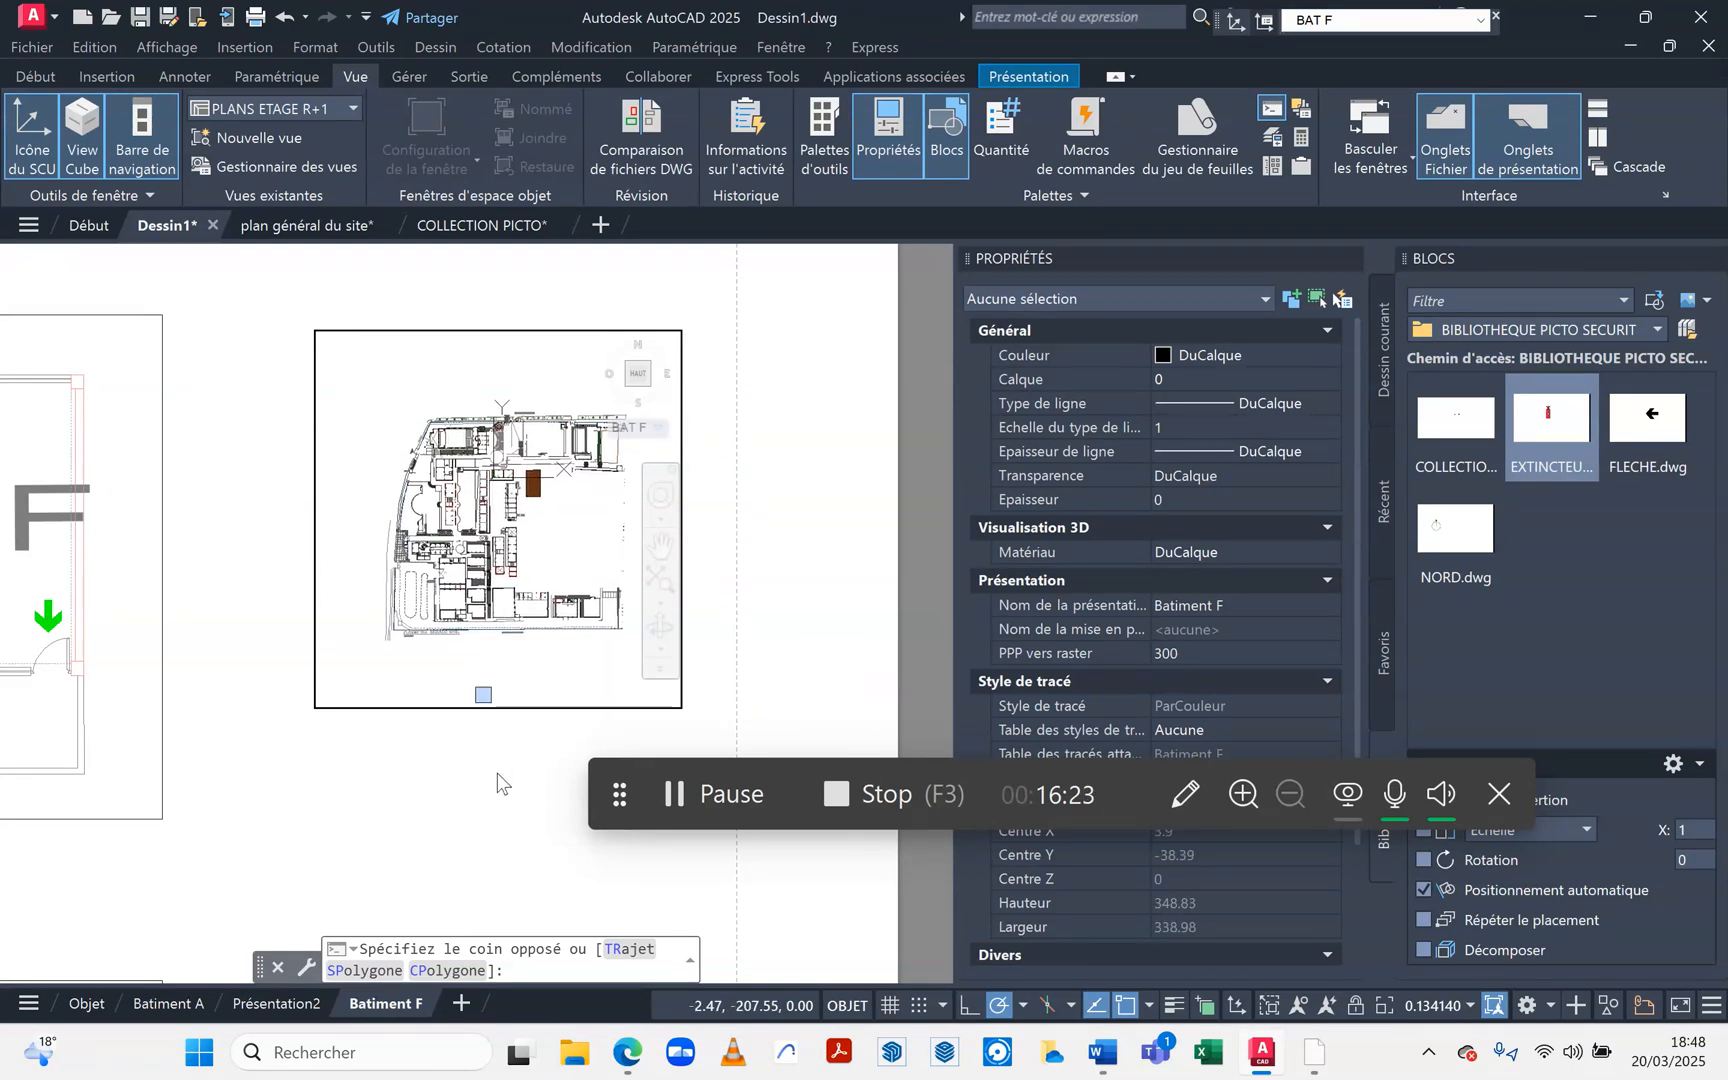
double_click(461, 766)
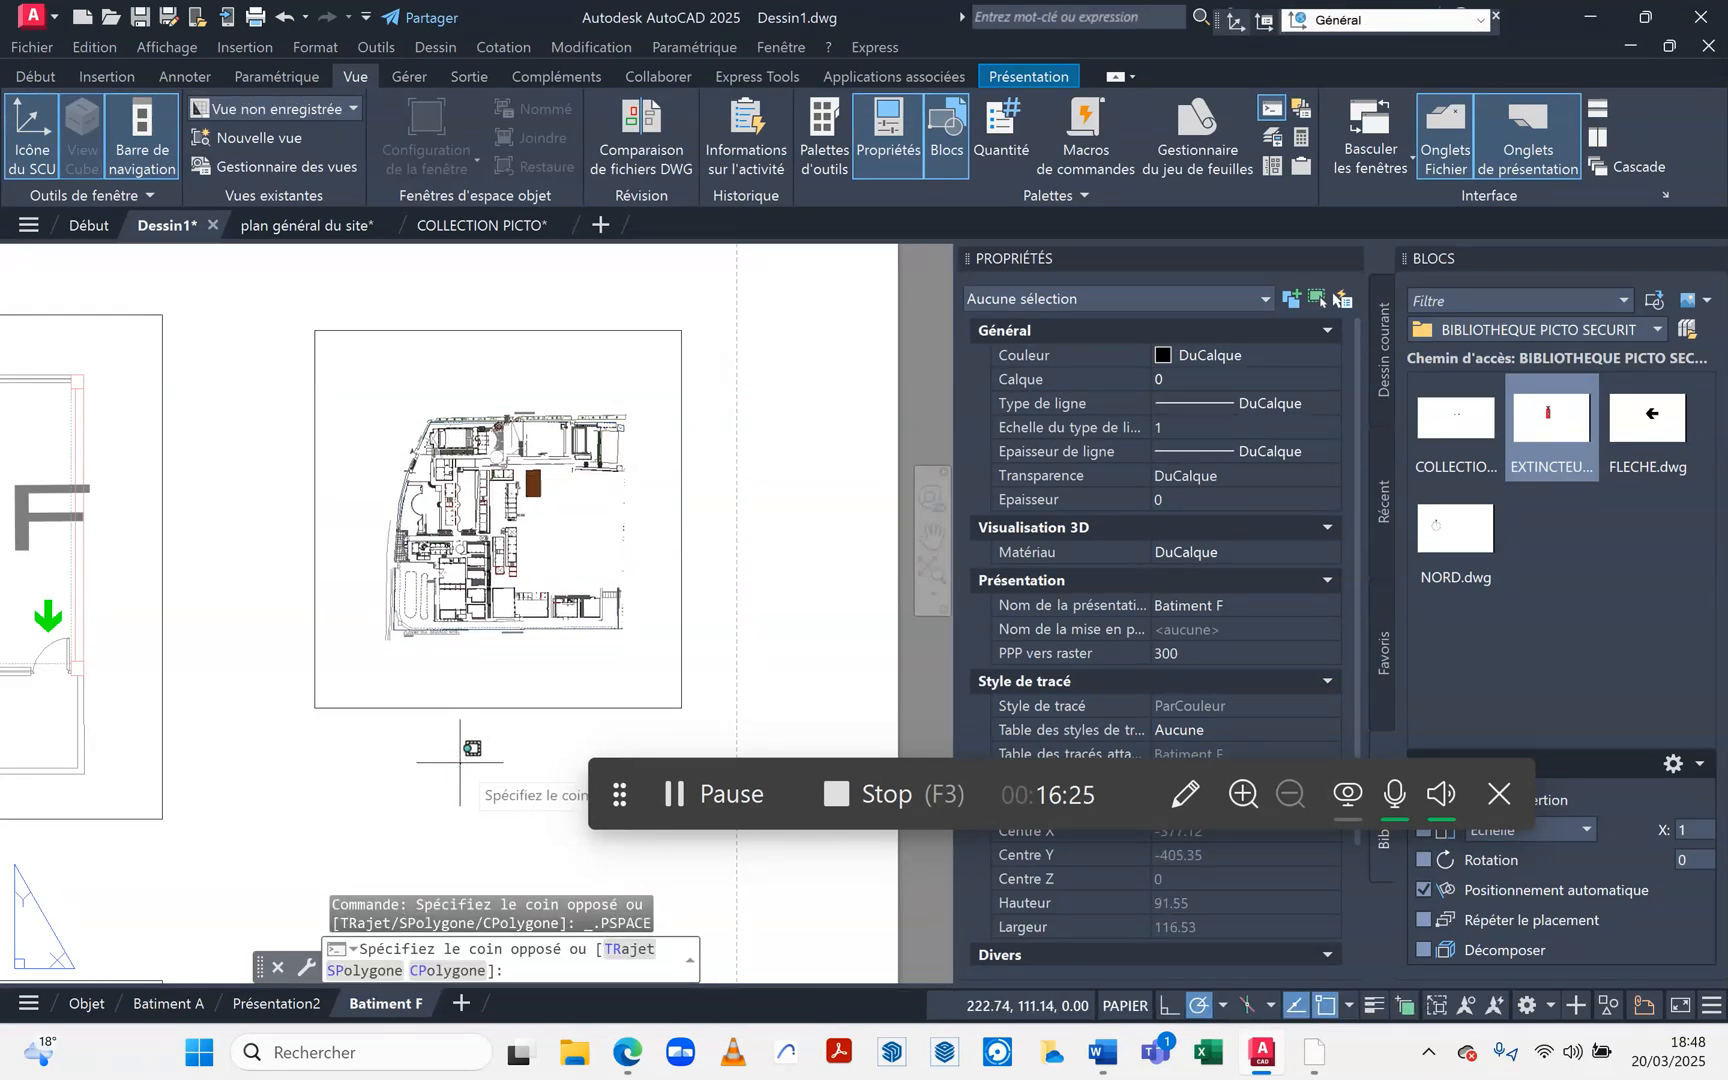
left_click(466, 792)
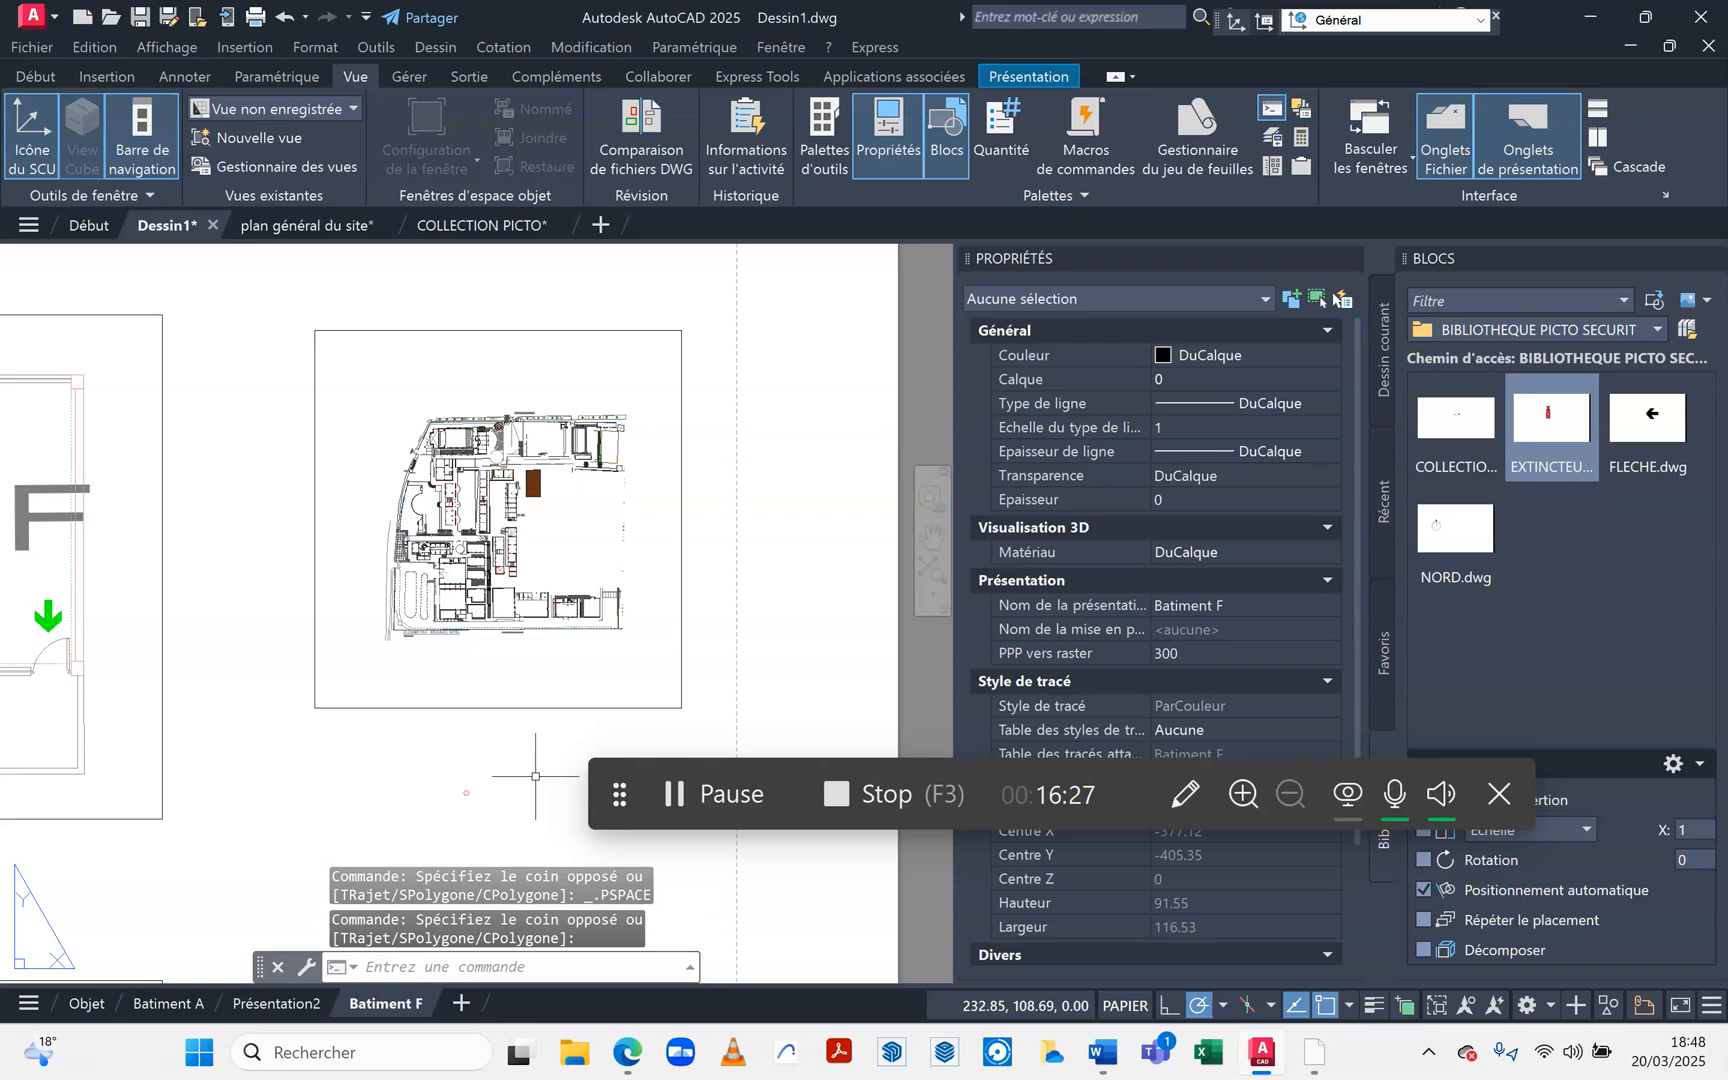
Move all three viewports and both plan titles horizontally to the left, near the sheet's left printable margin.
scroll(473, 771, "down", 5)
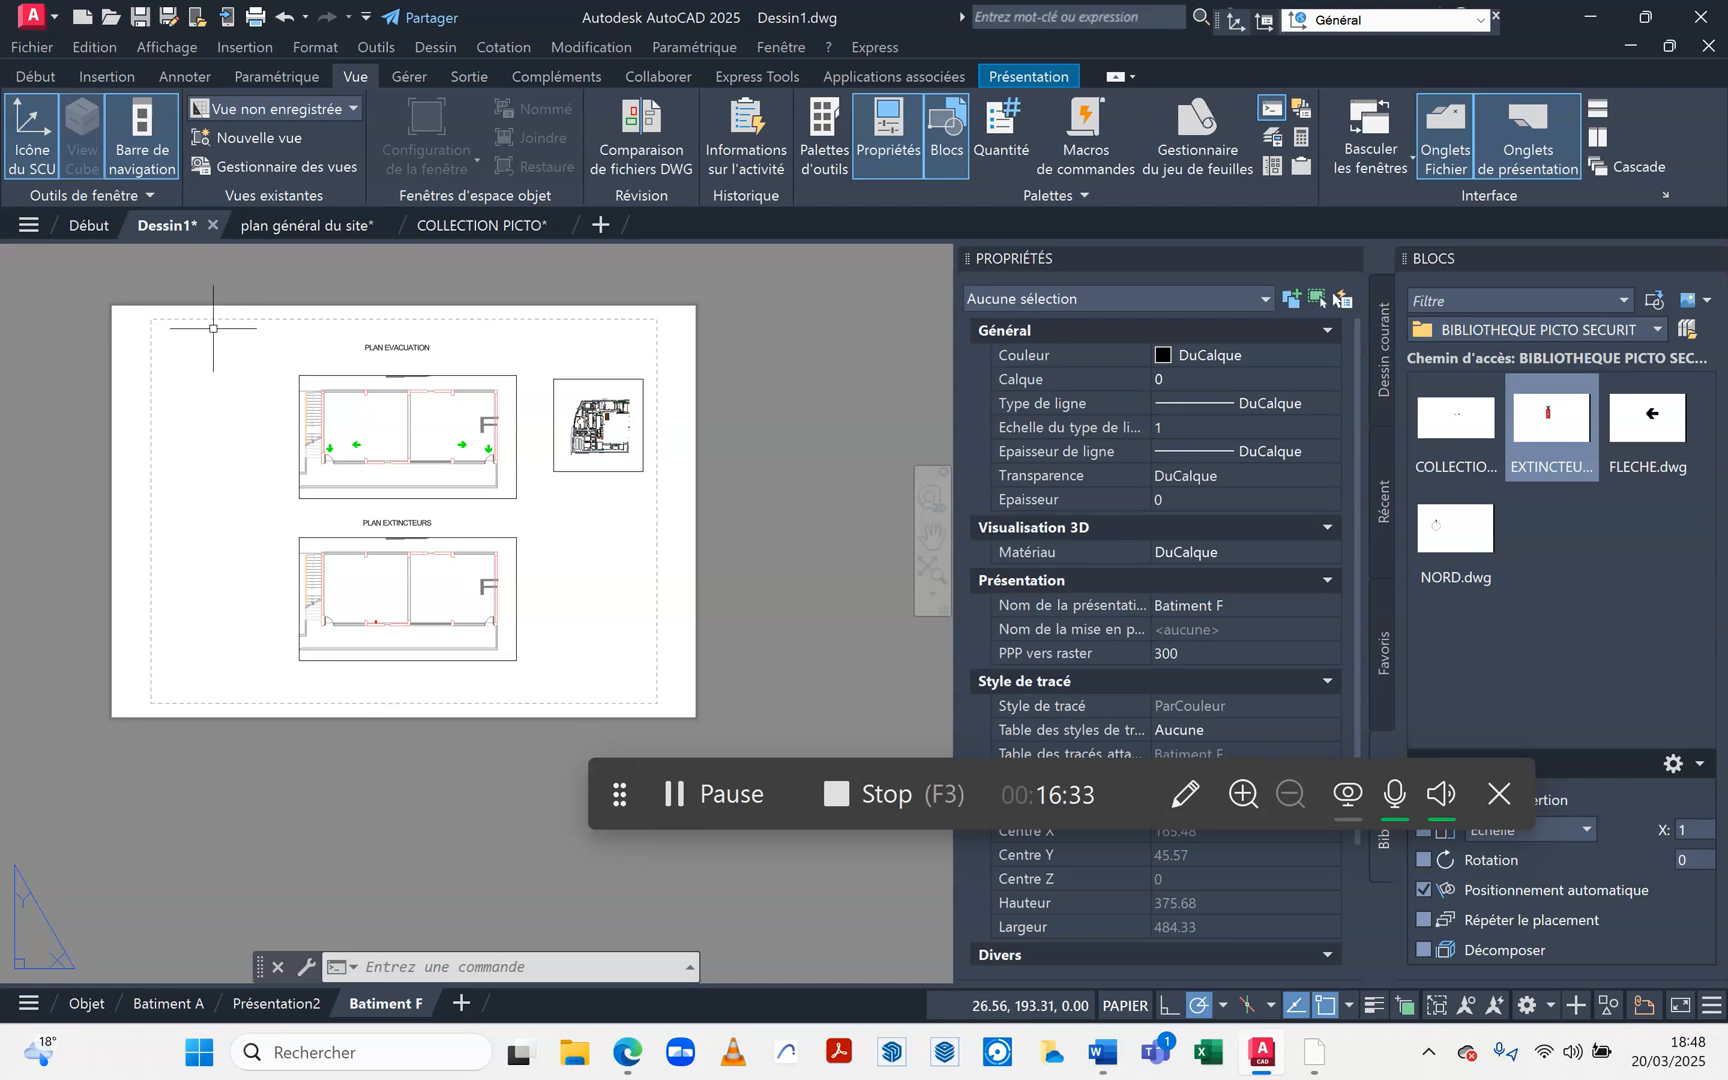
left_click_drag(250, 325, 662, 685)
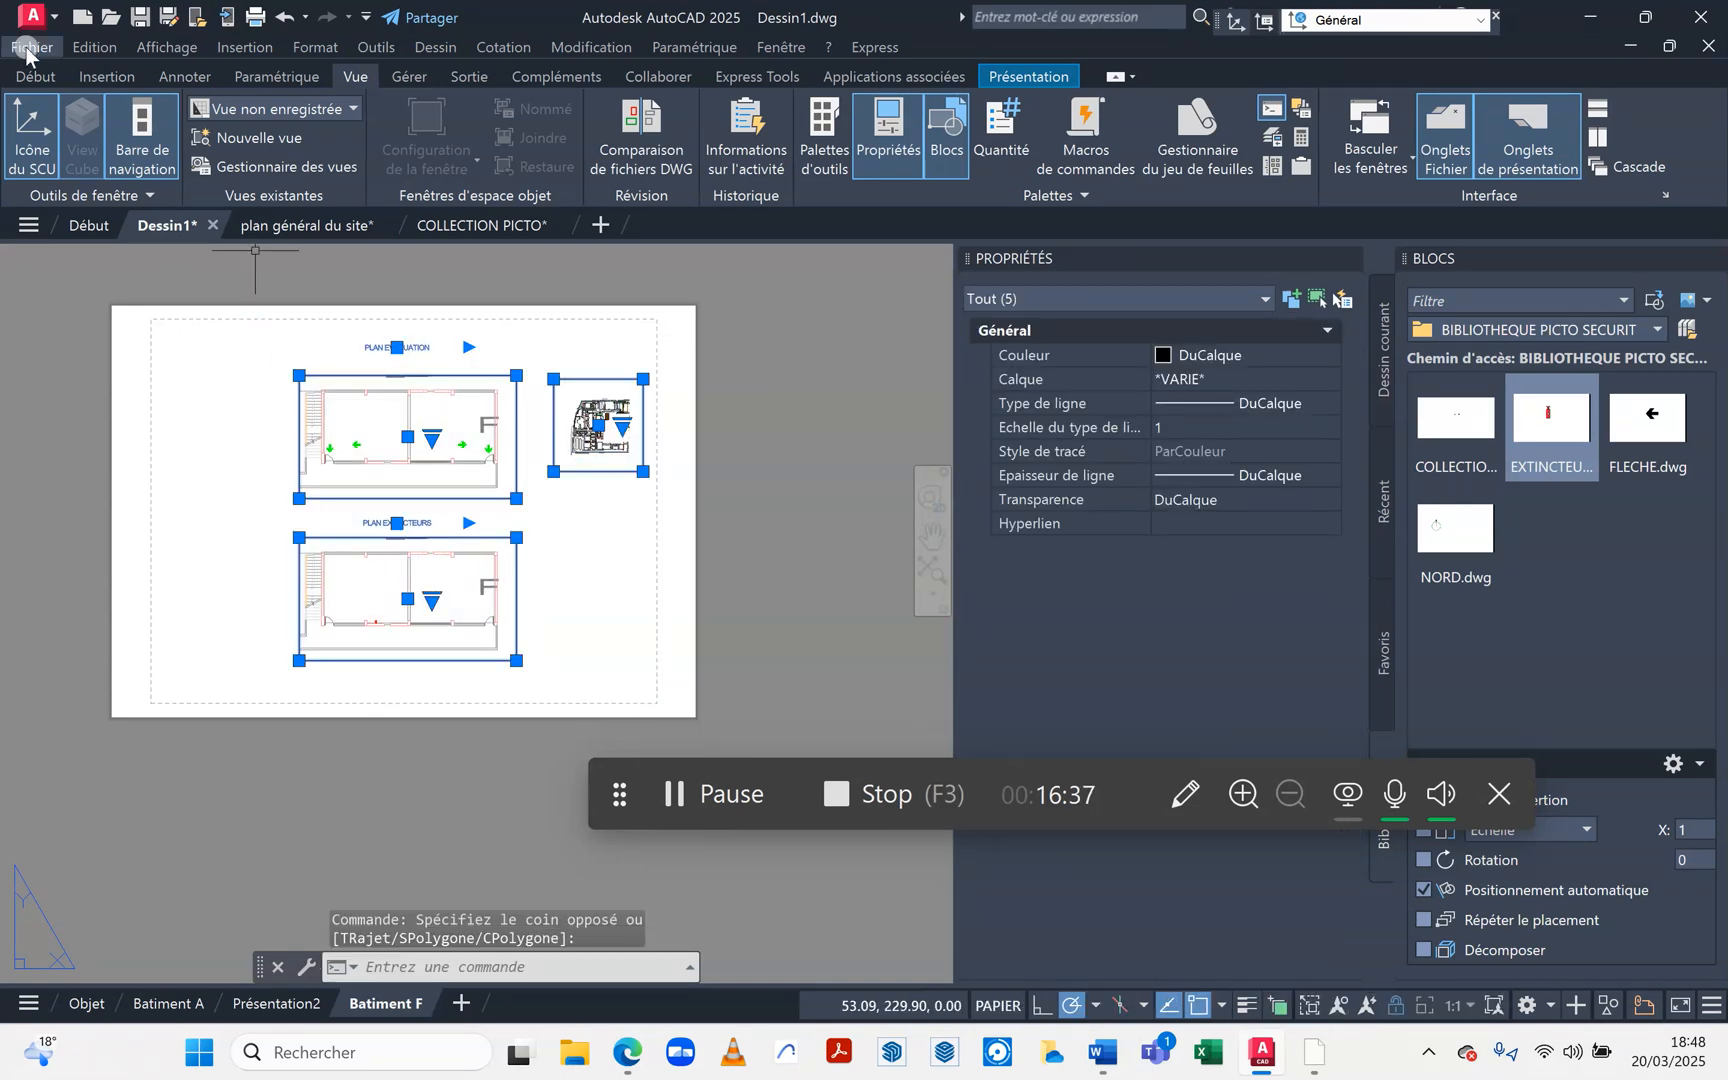
left_click(30, 77)
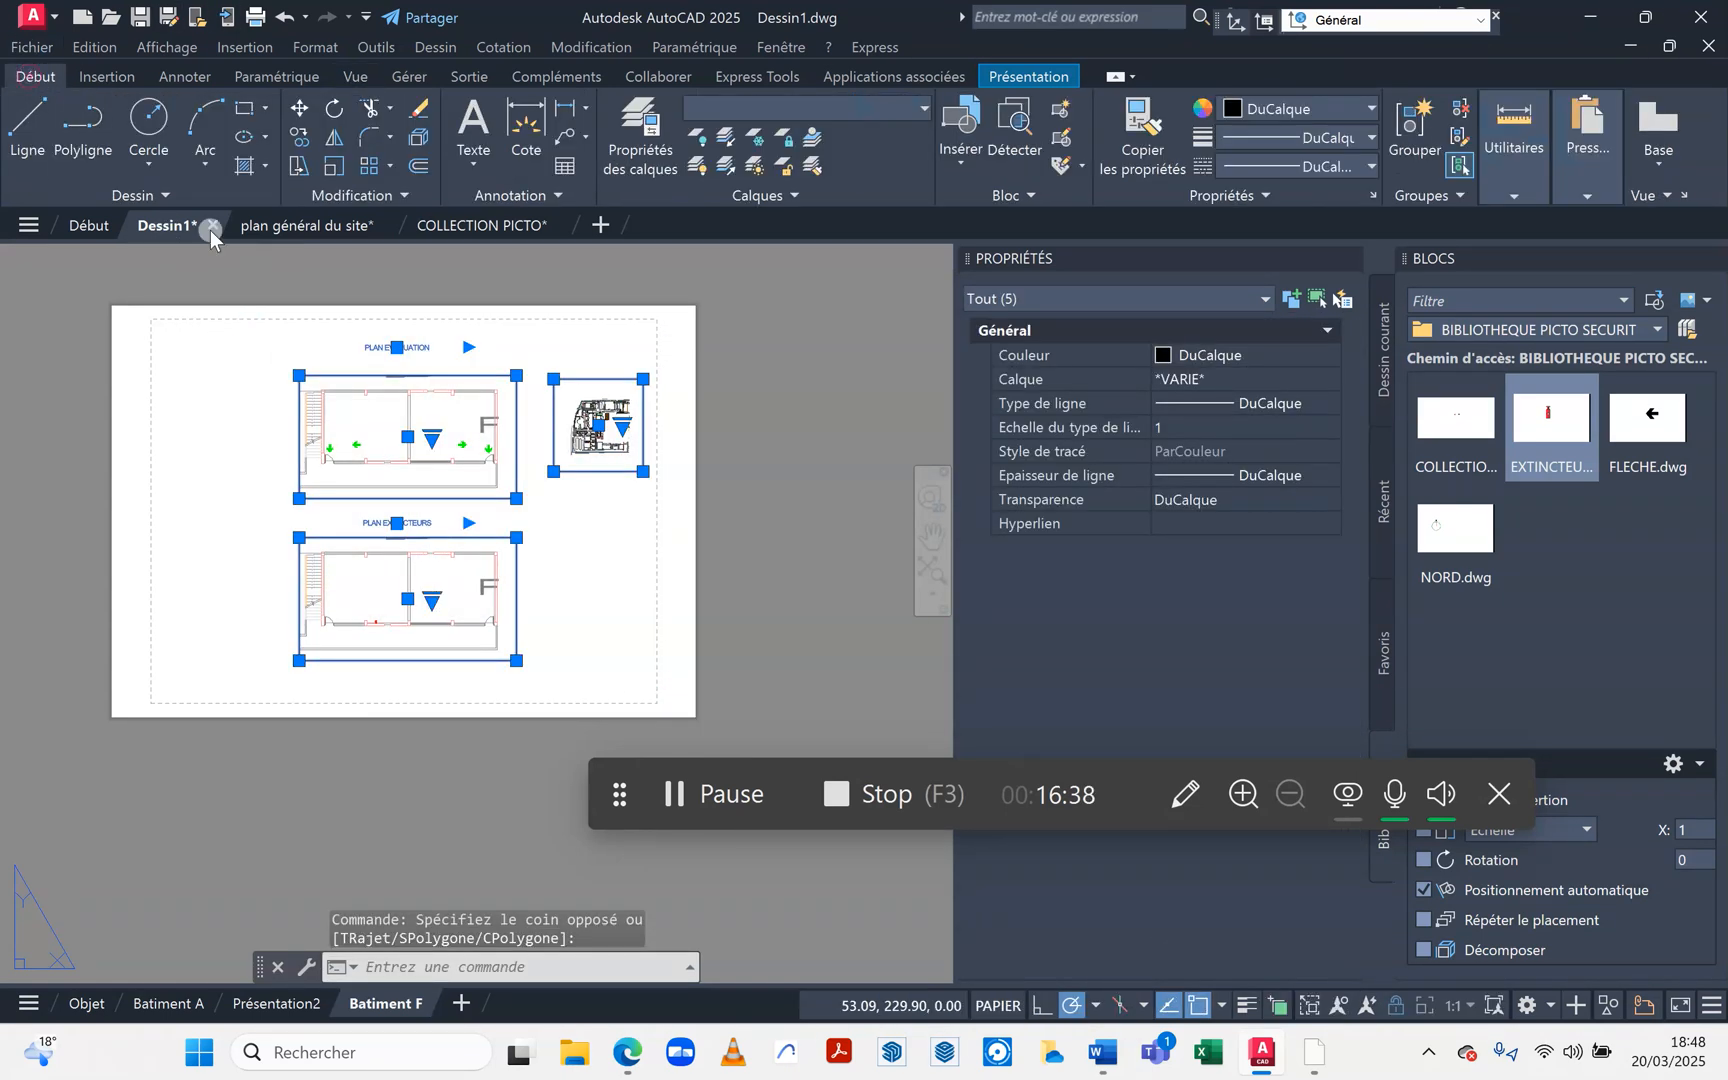
left_click(298, 107)
left_click(298, 375)
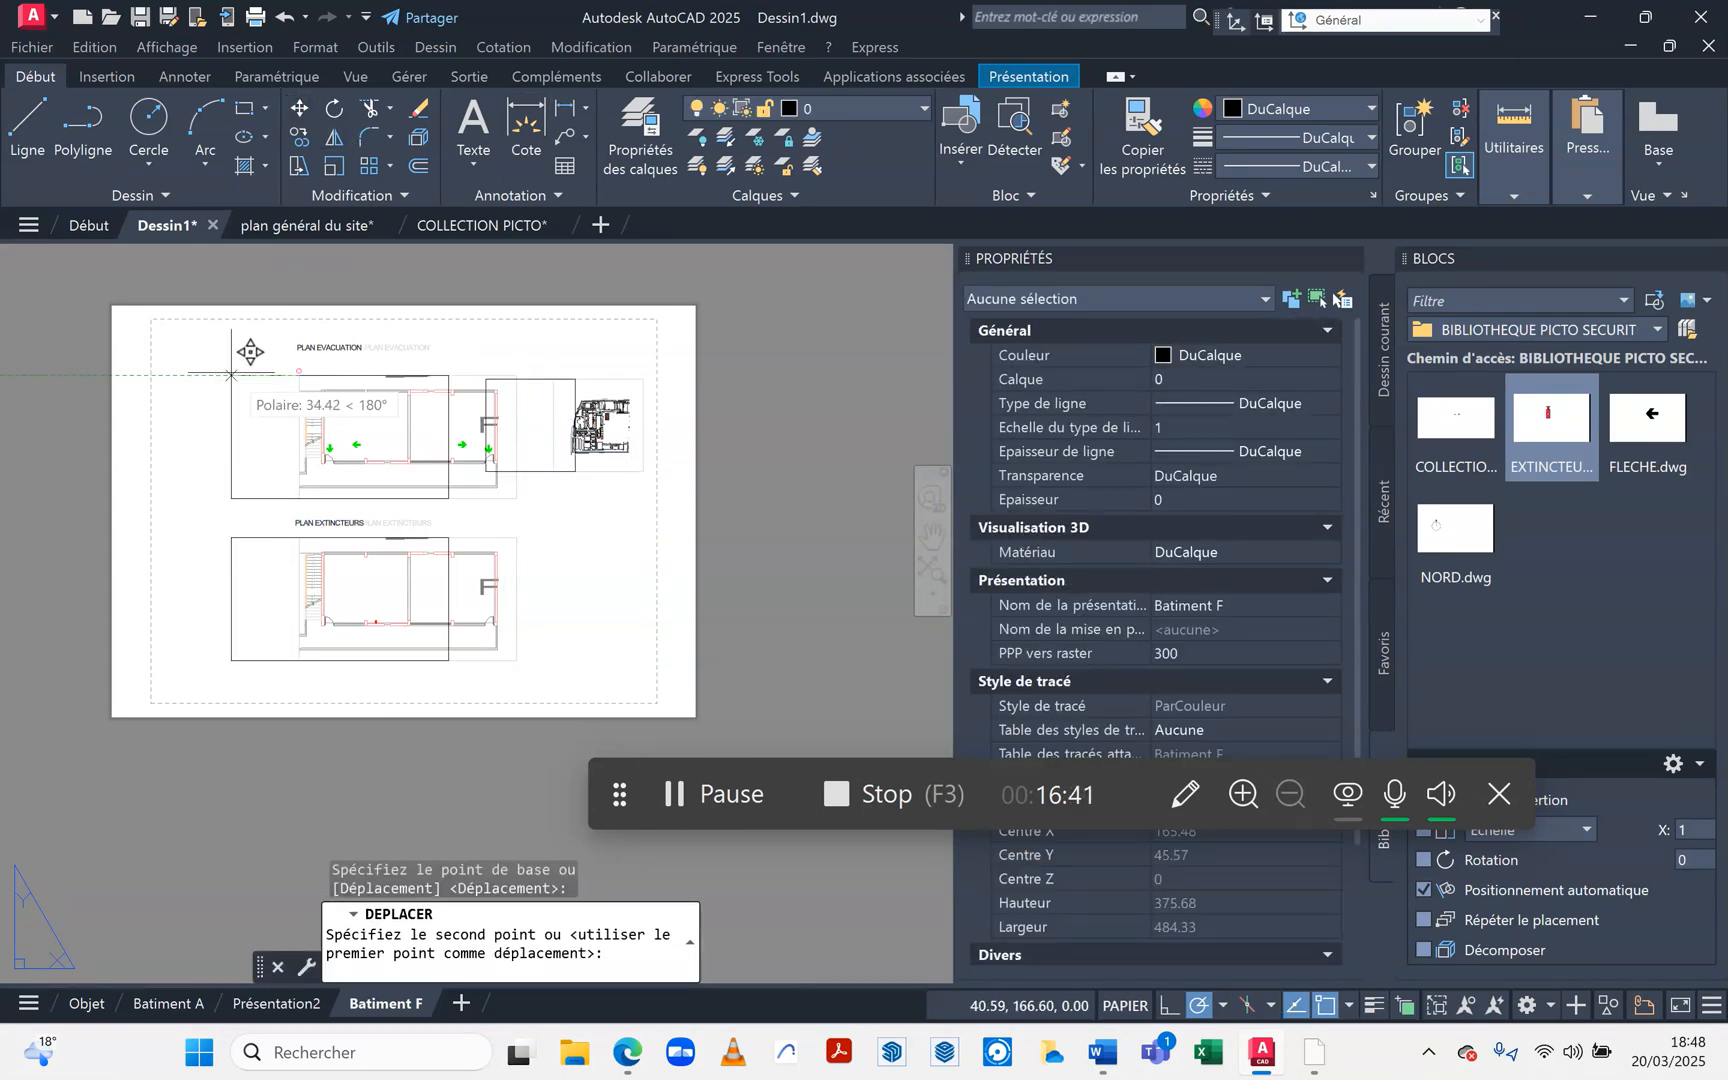
left_click(190, 375)
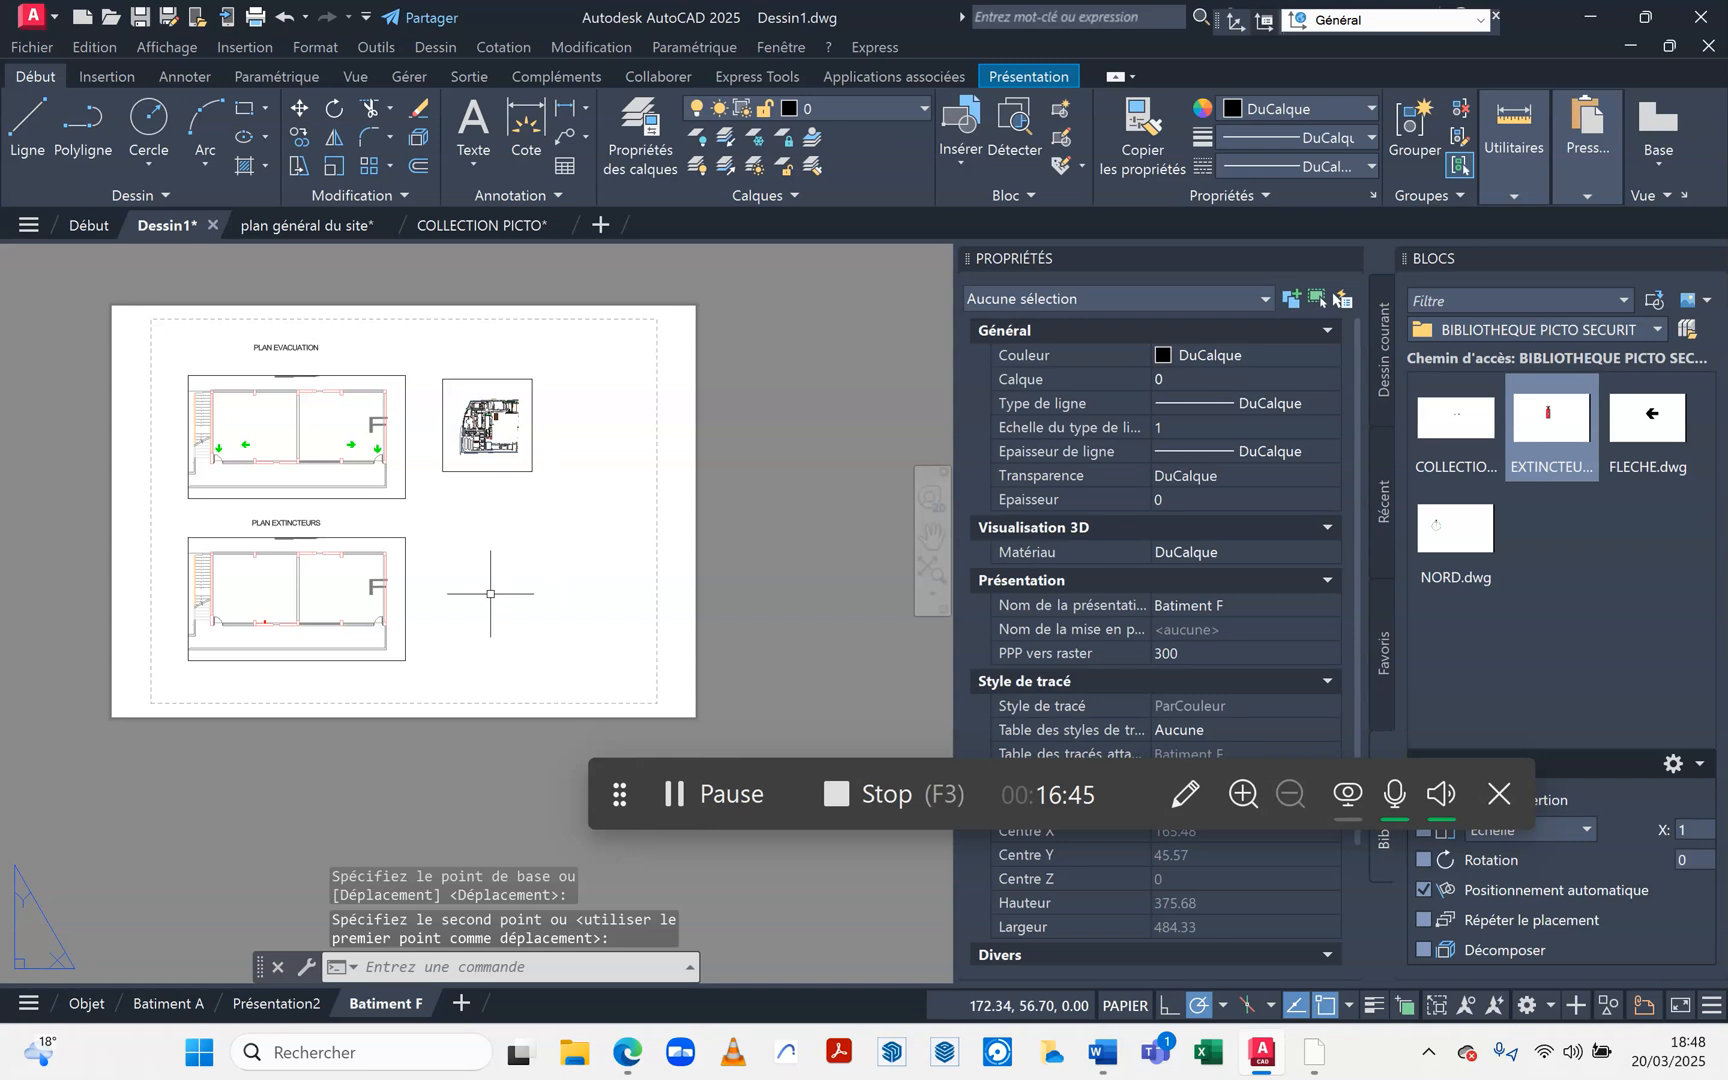
left_click(585, 603)
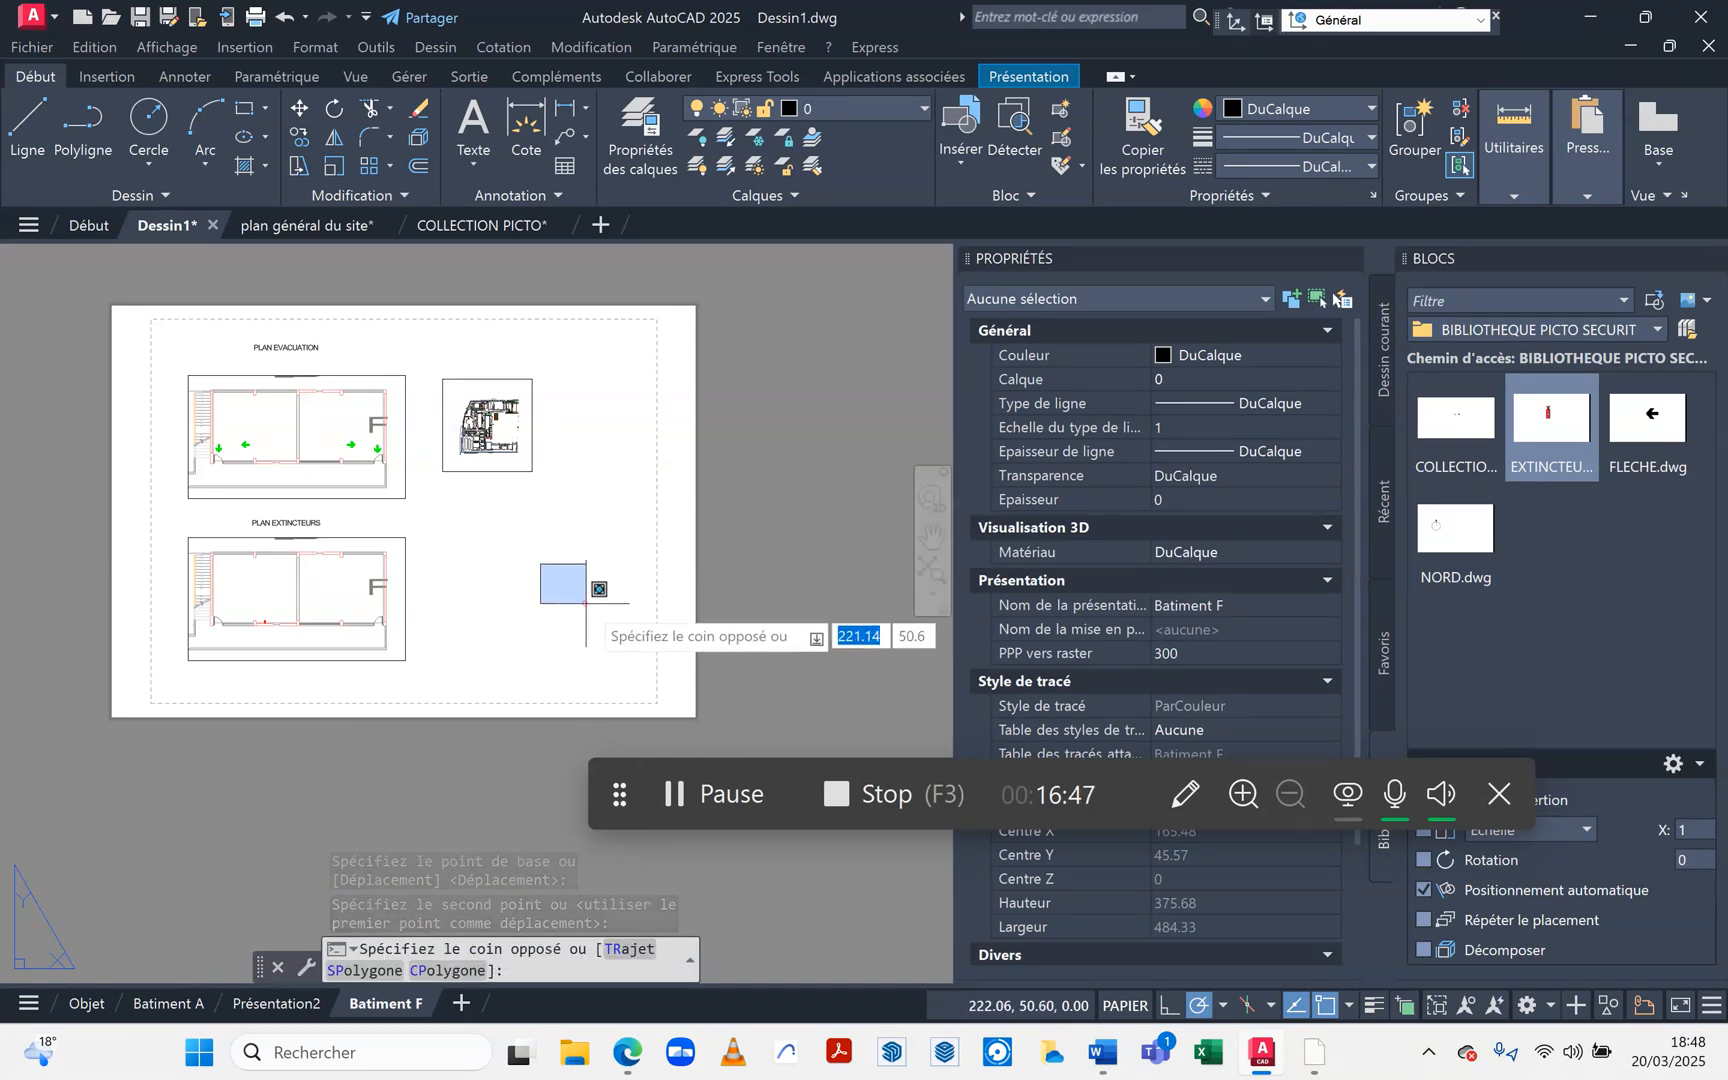